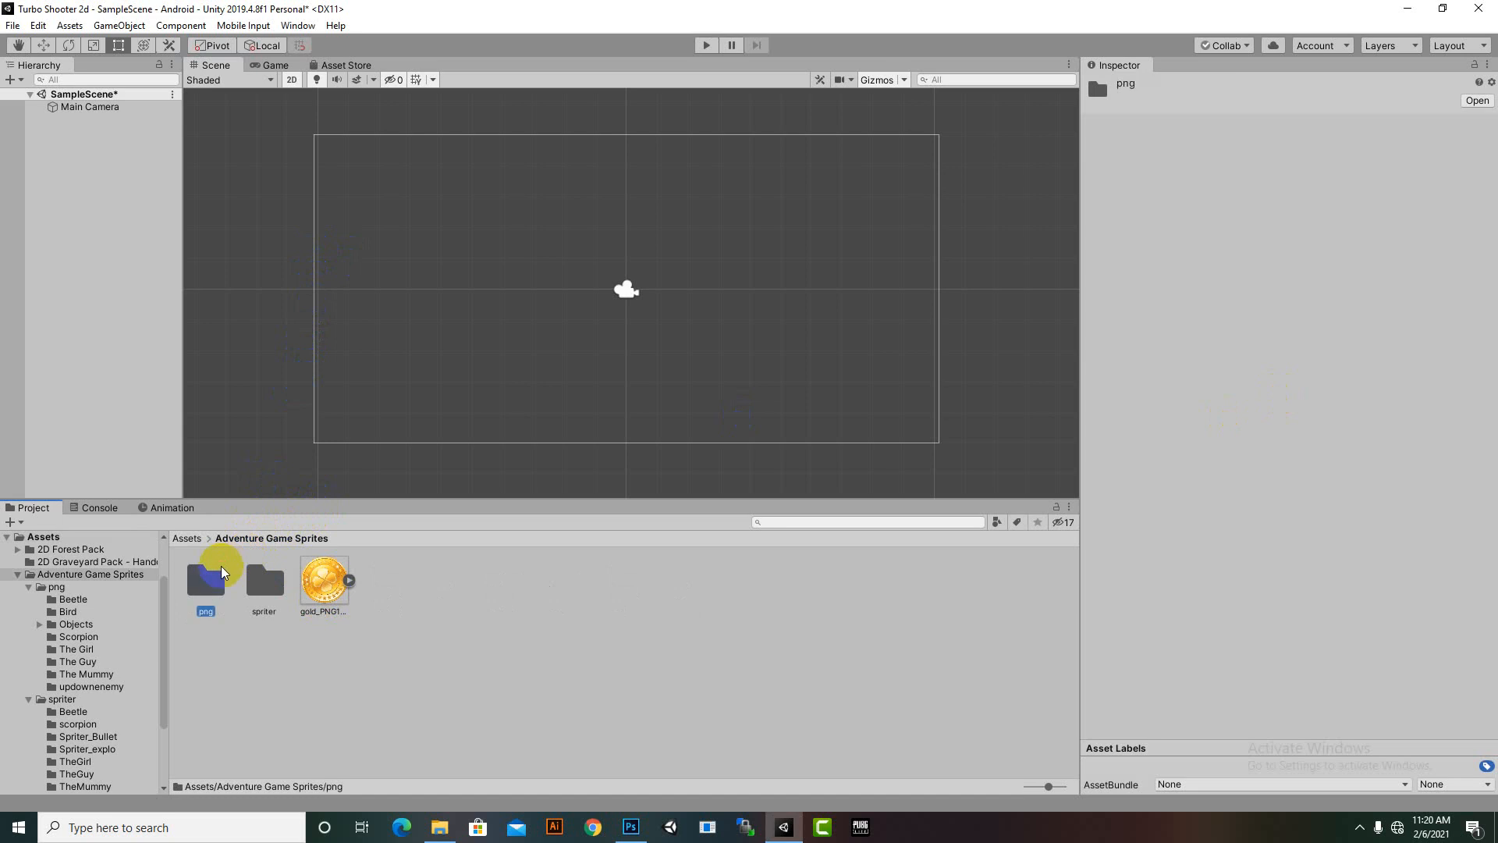
# Step: Open The Guy folder inside png and look through the character's full-body animation frames
pyautogui.doubleClick(221, 571)
pyautogui.doubleClick(506, 587)
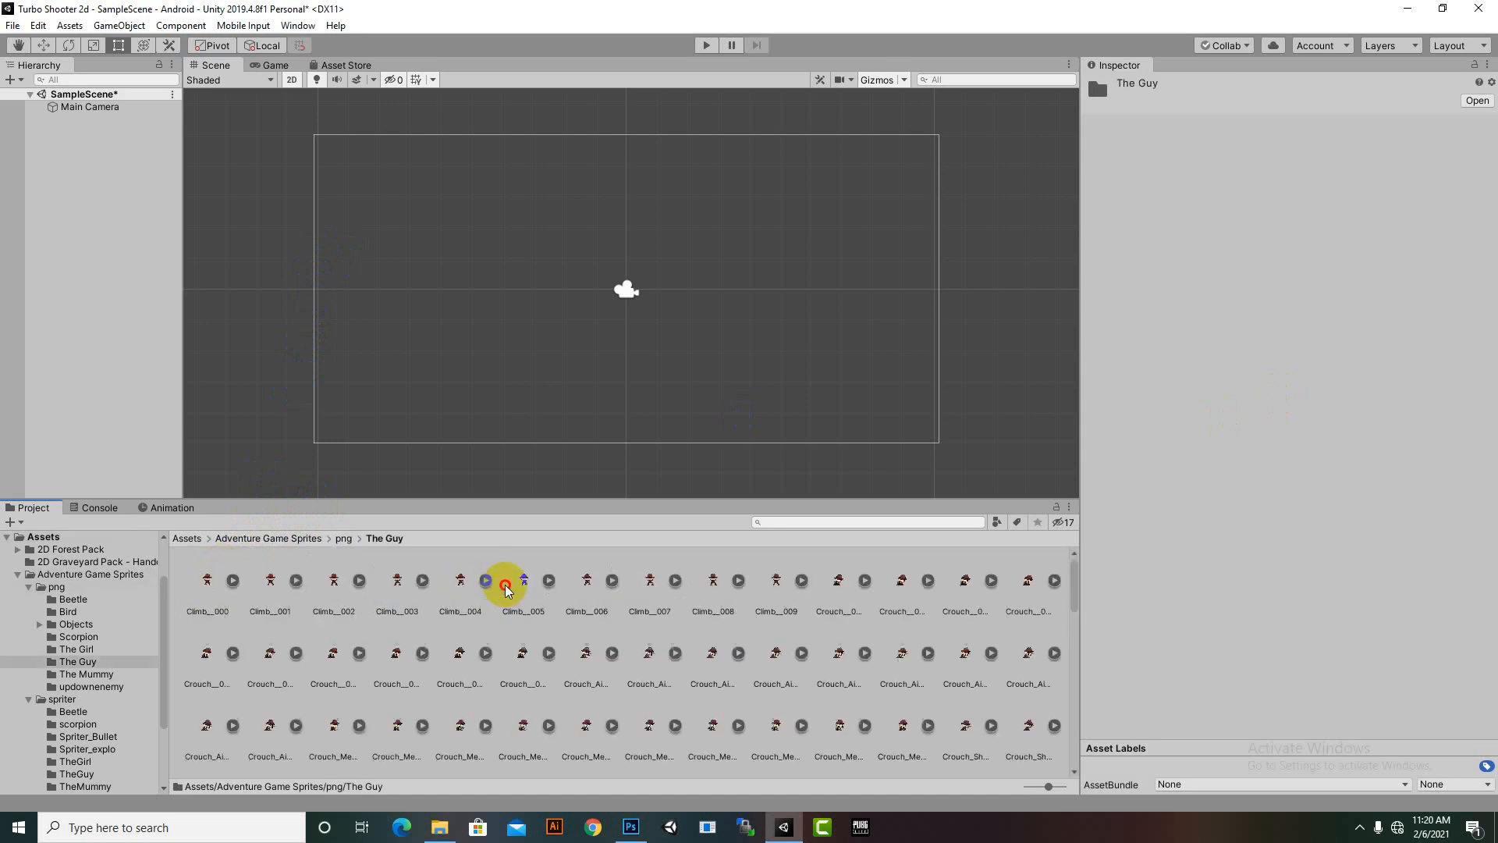
pyautogui.scroll(-3, 621, 671)
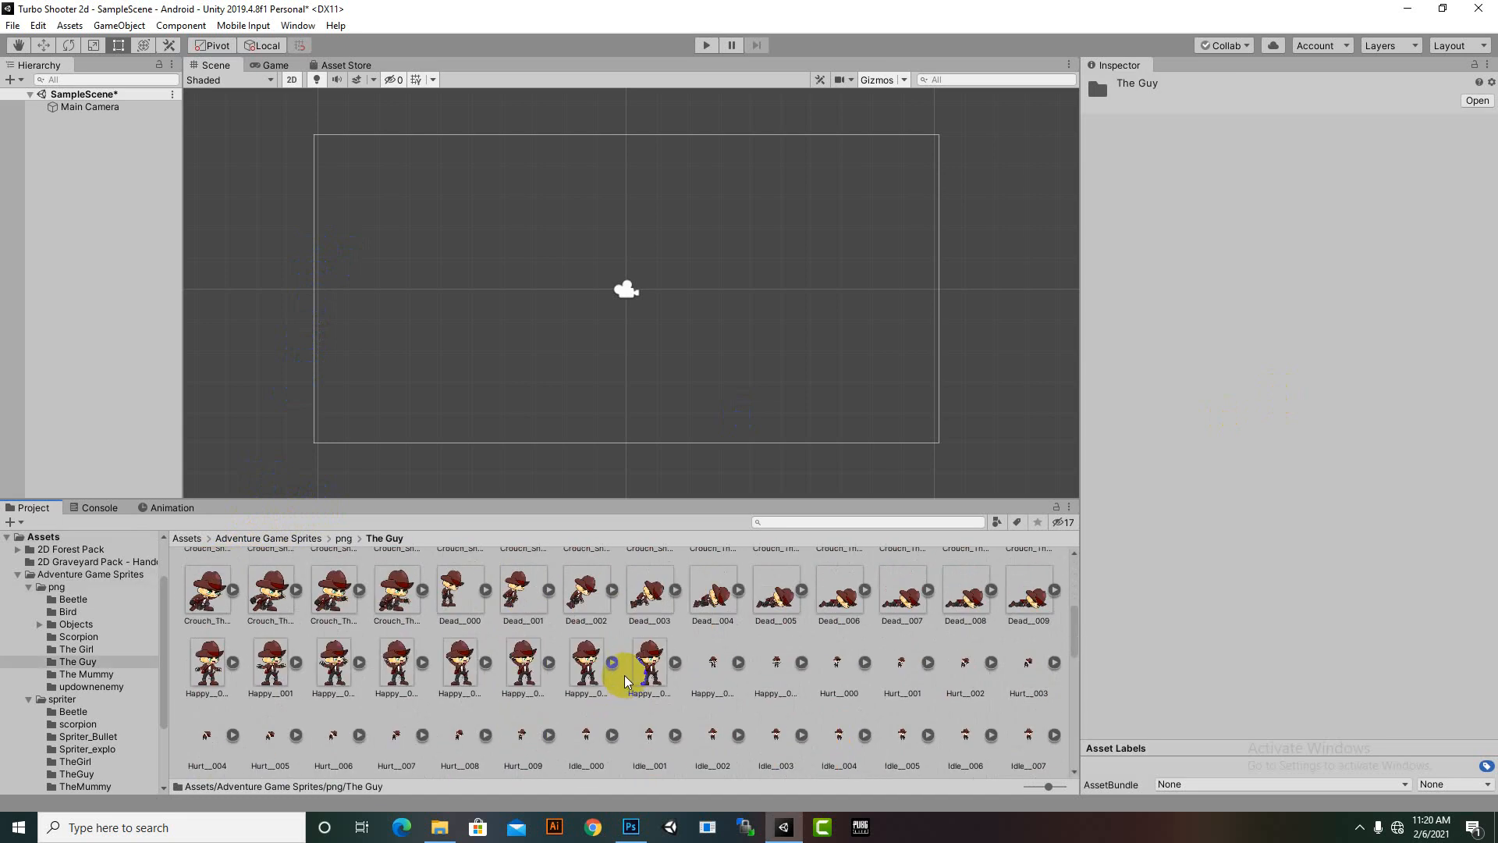
pyautogui.scroll(-4, 593, 671)
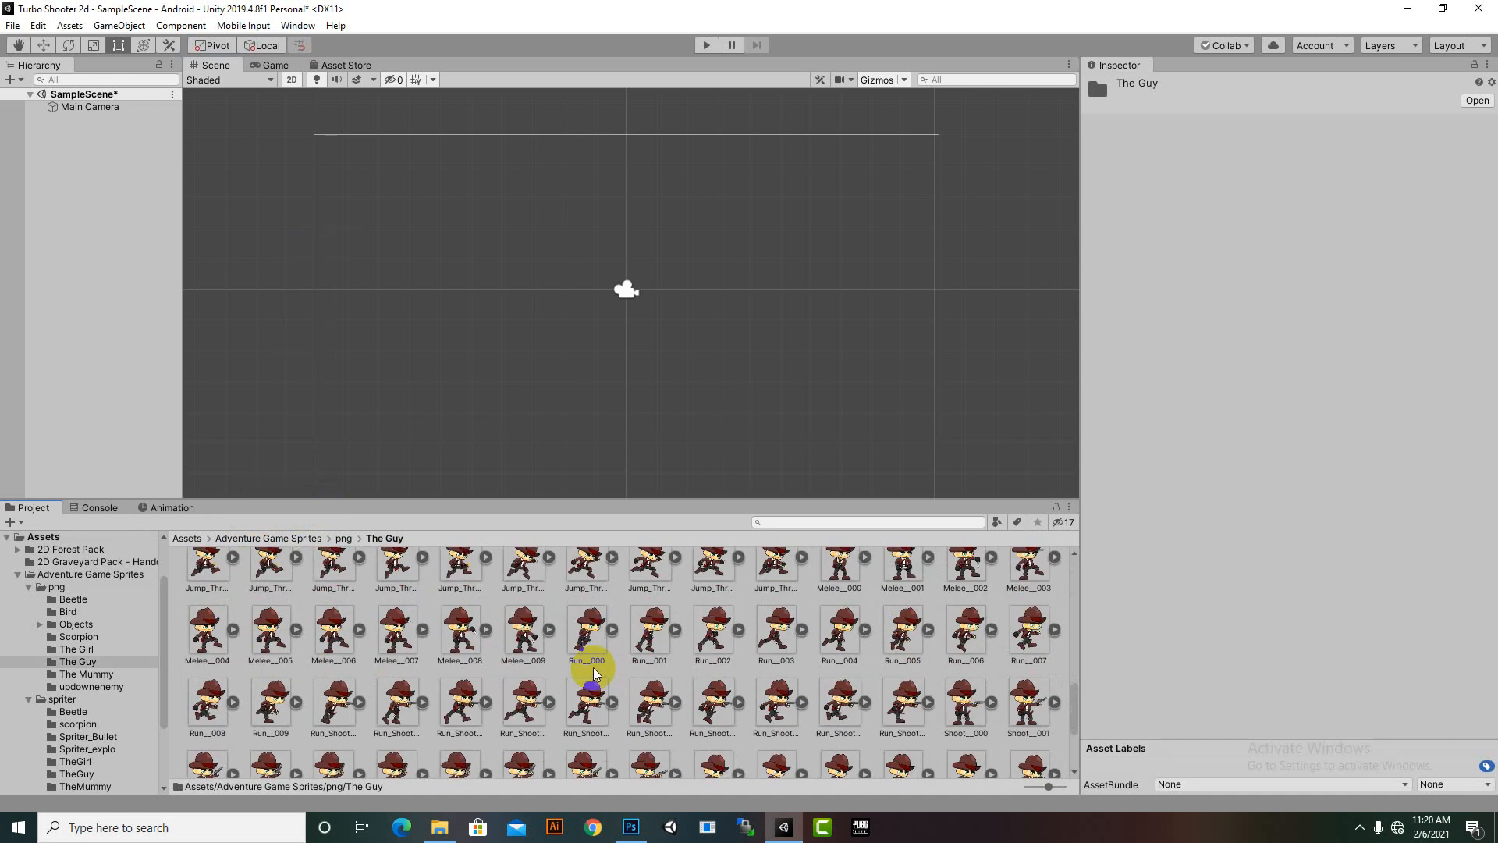
pyautogui.scroll(3, 595, 672)
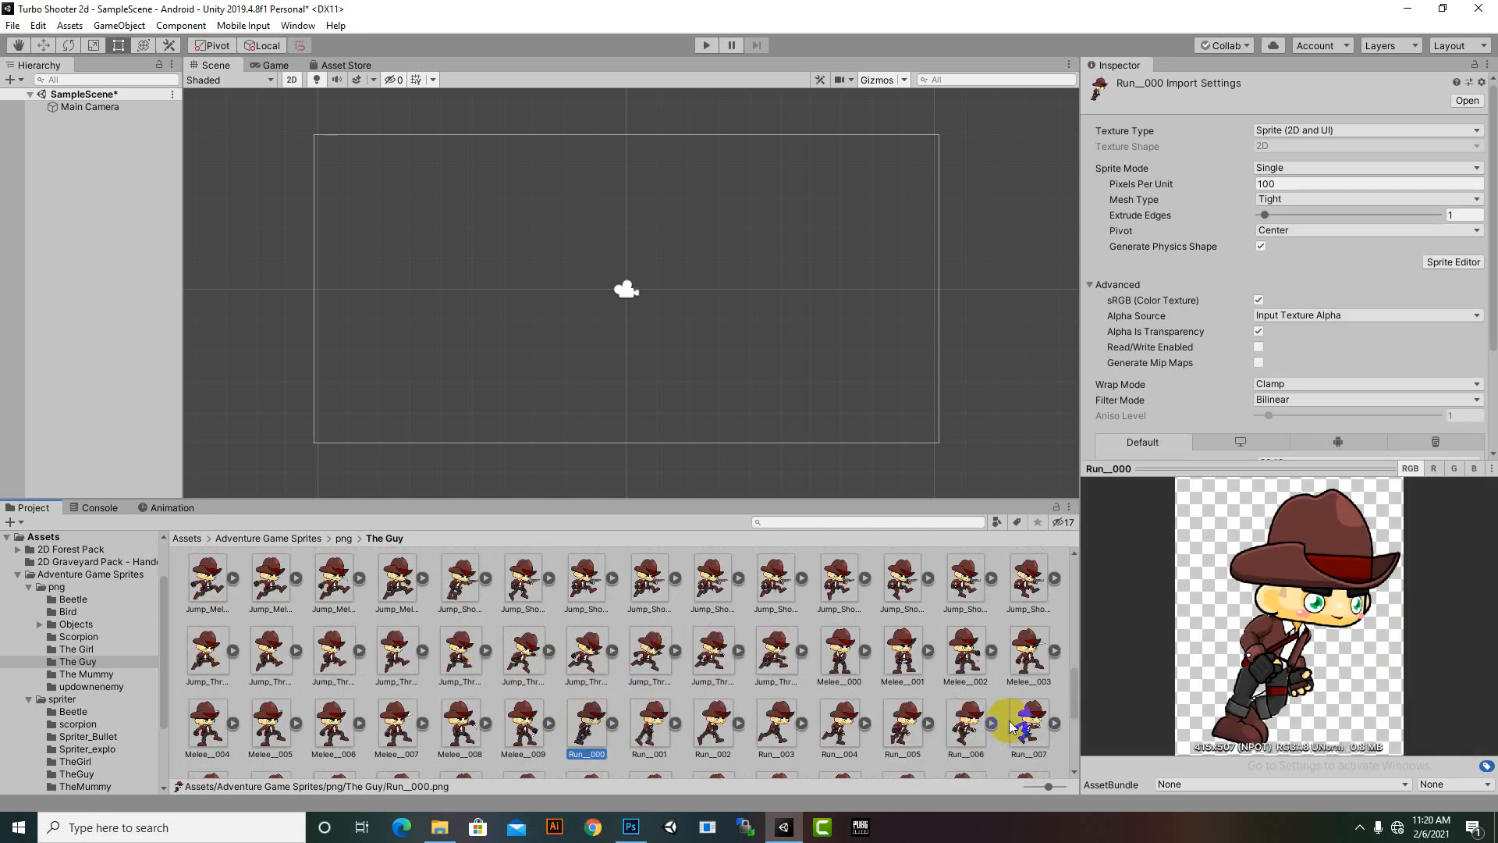
pyautogui.scroll(-10, 745, 663)
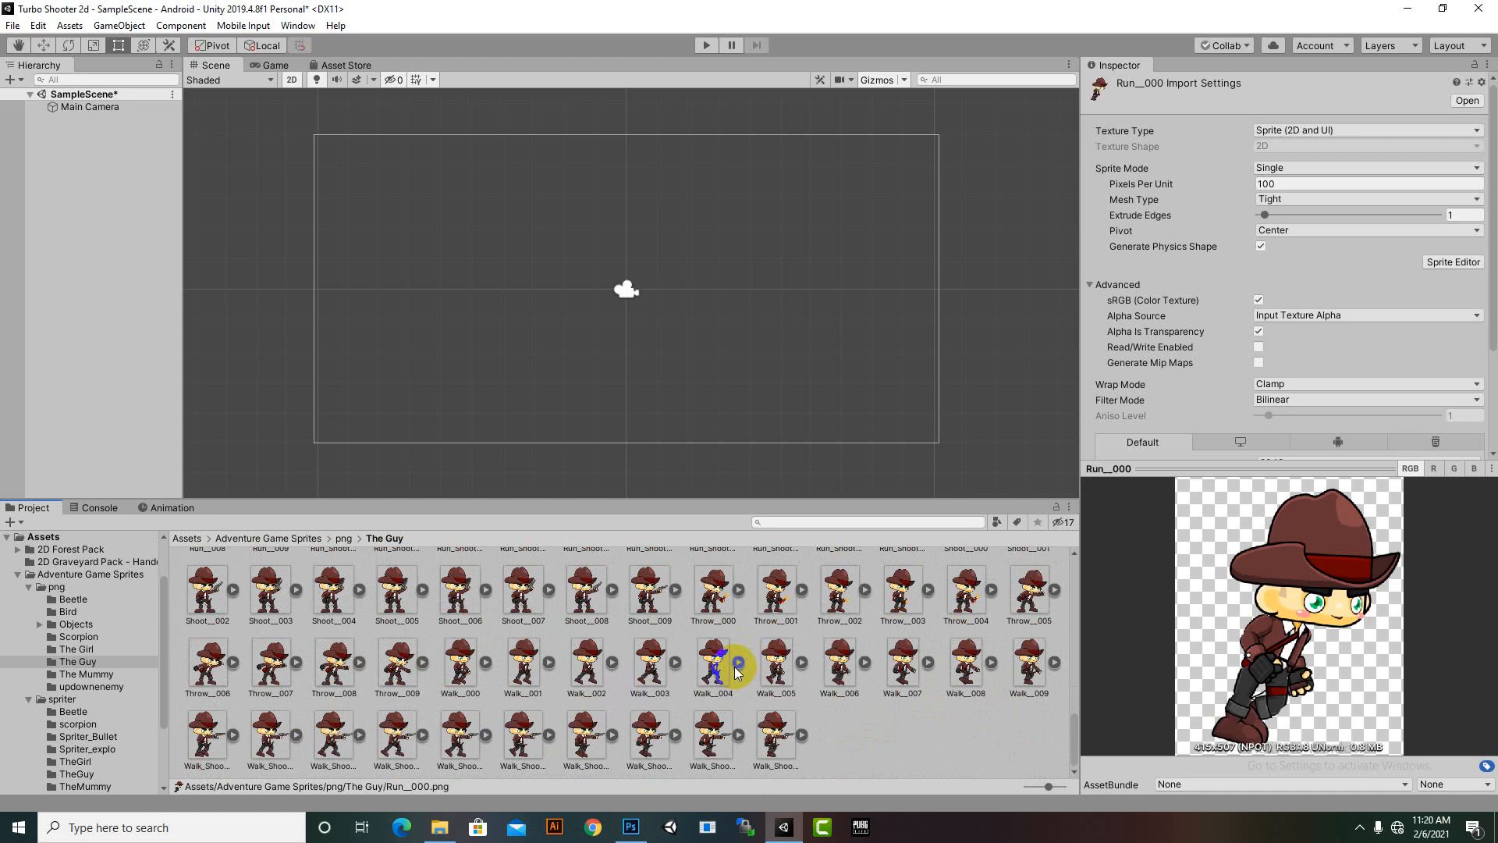
# Step: Place the Walk_Shoot__007 sprite in the scene, examine it up close, and delete it from the scene
pyautogui.moveTo(658, 740); pyautogui.dragTo(608, 371)
pyautogui.press('f')
pyautogui.scroll(5, 595, 390)
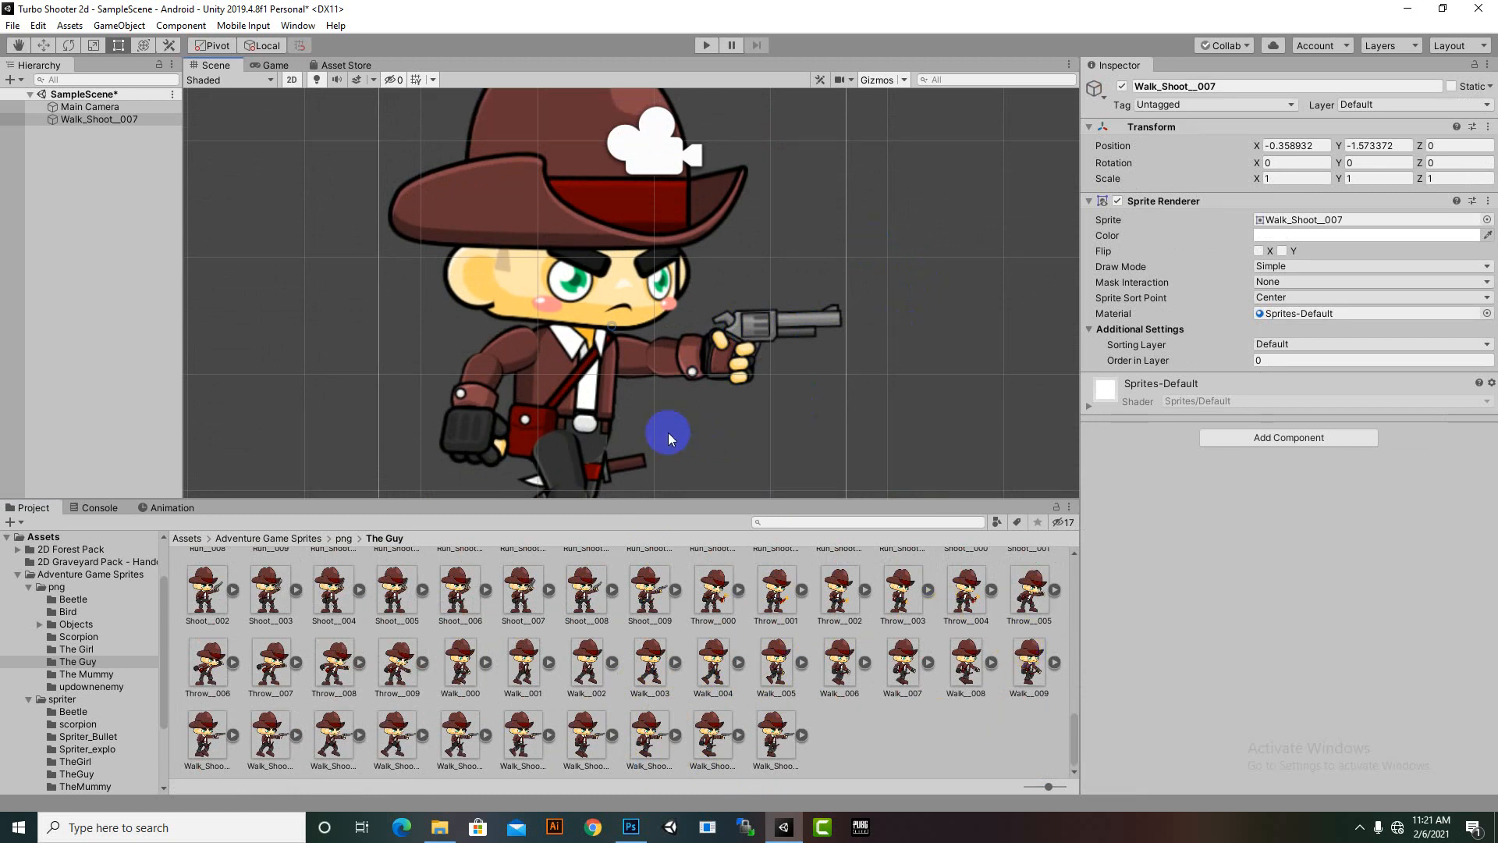
pyautogui.scroll(-3, 722, 416)
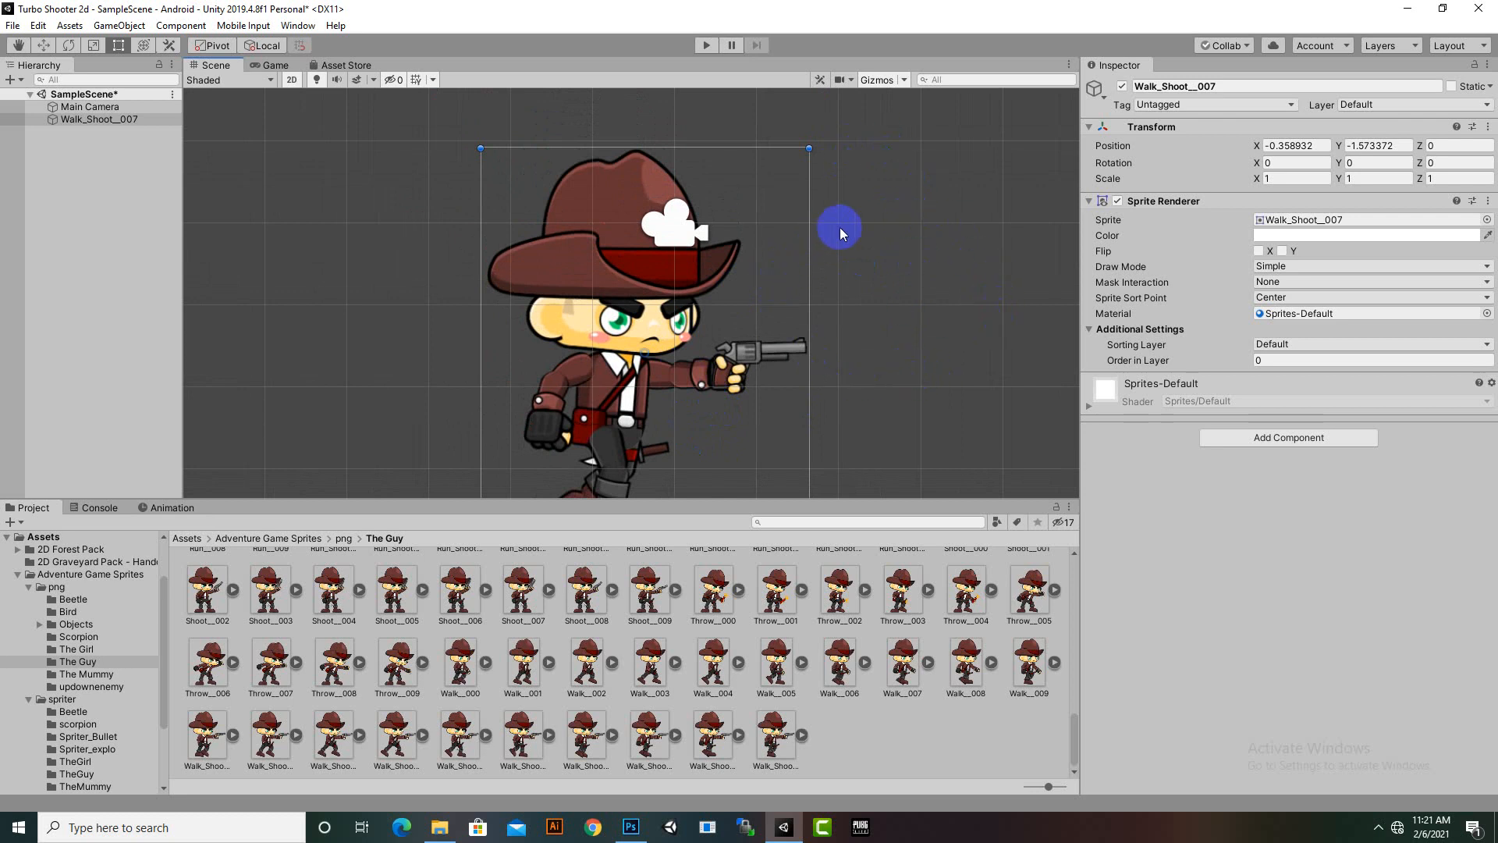
pyautogui.scroll(-1, 980, 326)
pyautogui.moveTo(402, 372); pyautogui.dragTo(387, 350, button='middle')
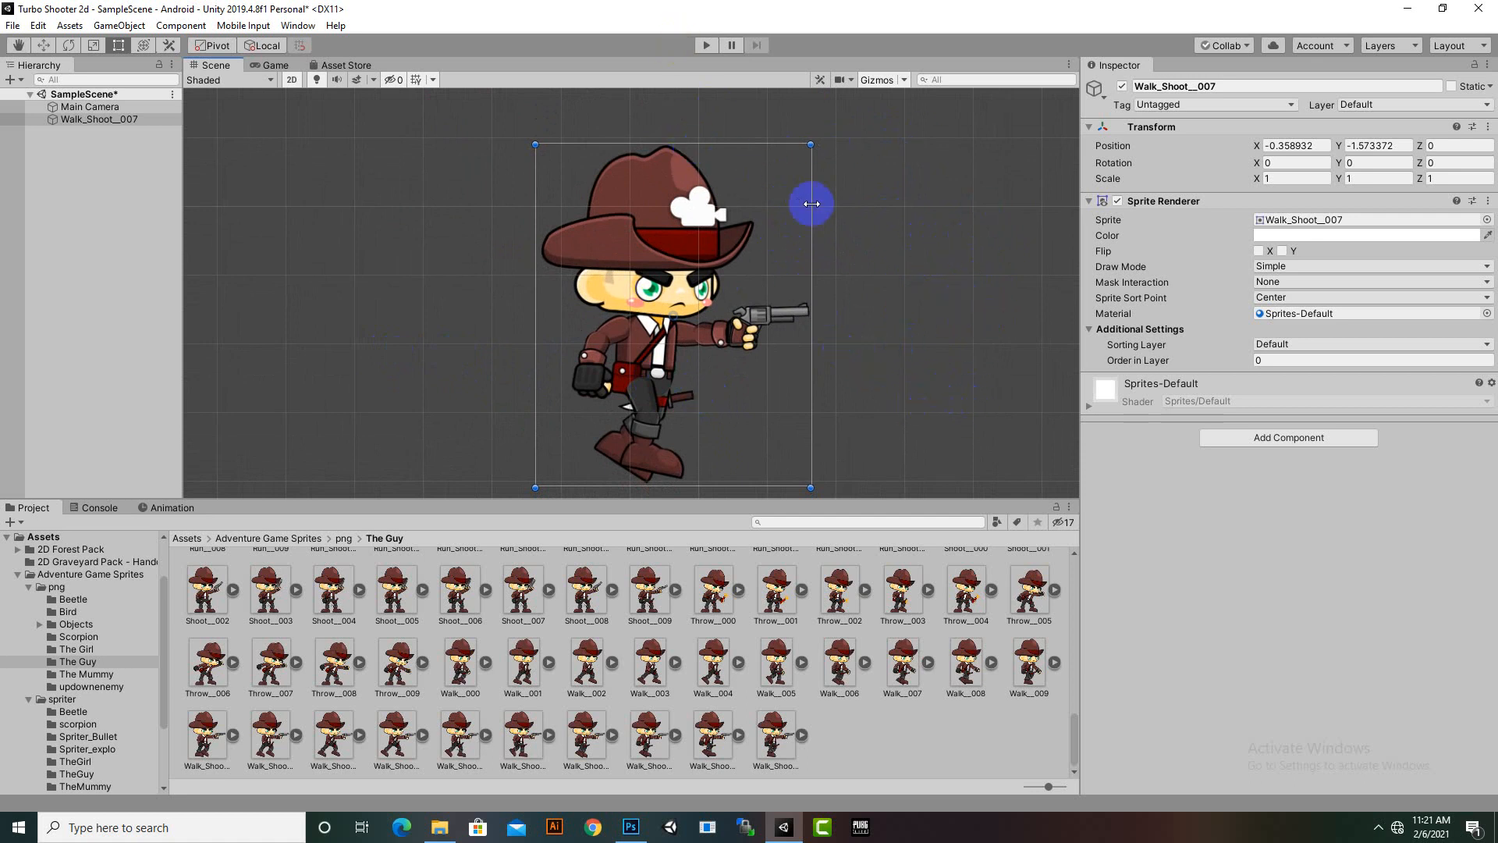
pyautogui.scroll(-1, 828, 212)
pyautogui.scroll(3, 903, 671)
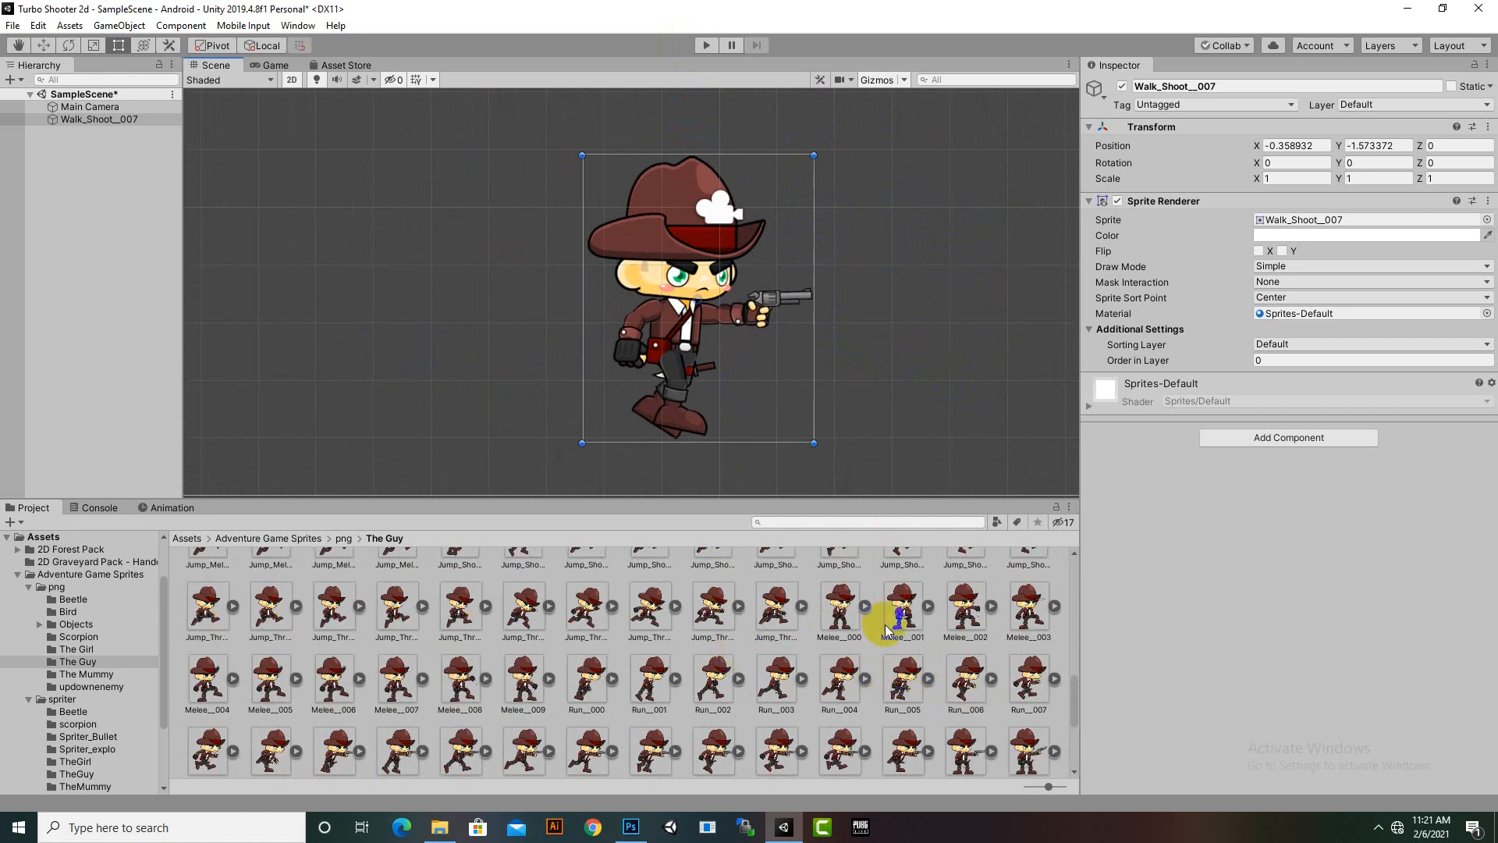
pyautogui.moveTo(668, 334); pyautogui.dragTo(595, 340)
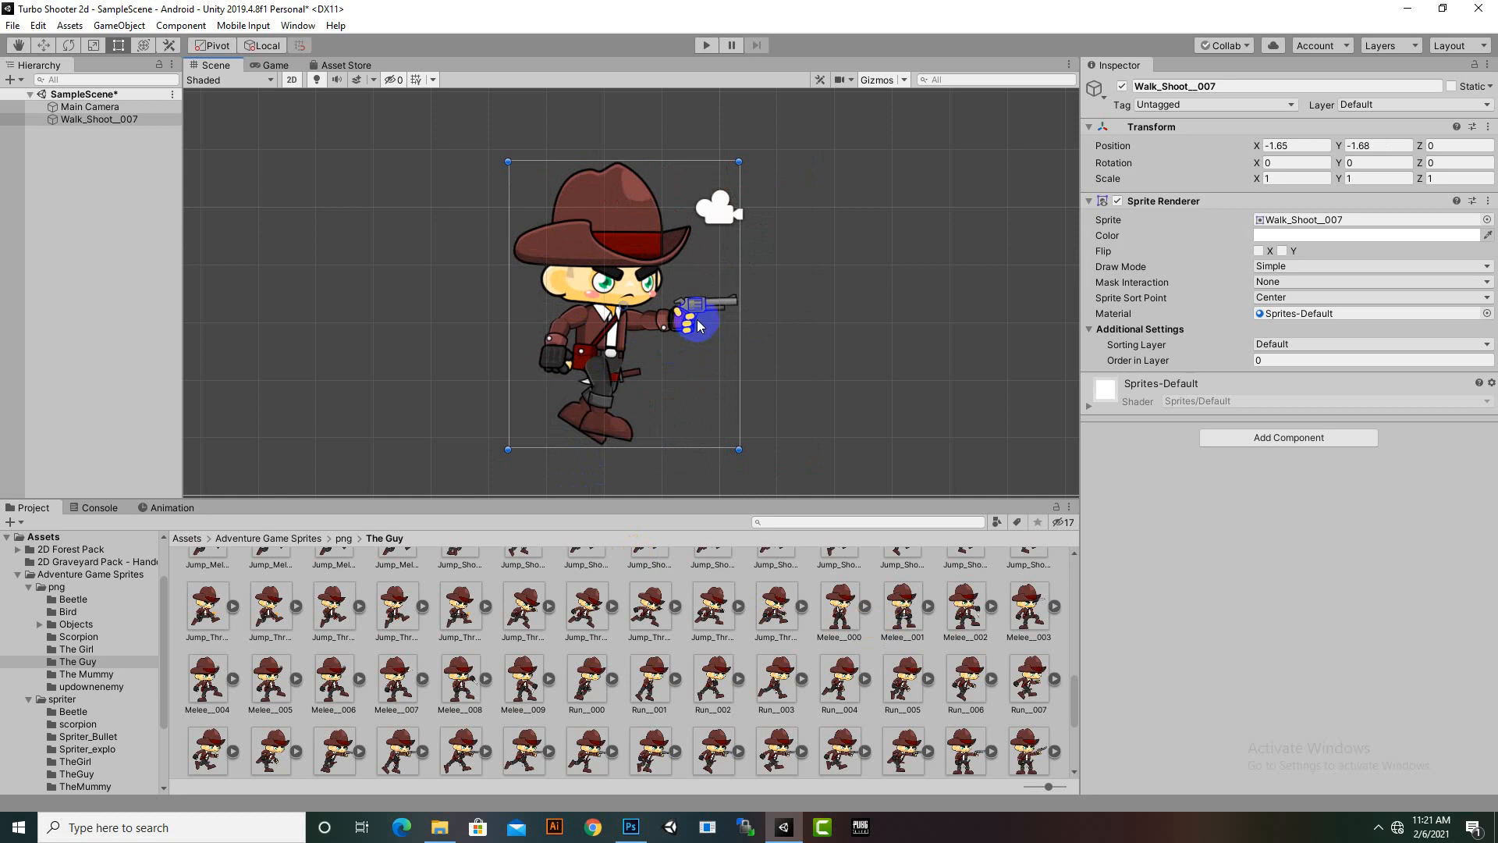
pyautogui.press('Delete')
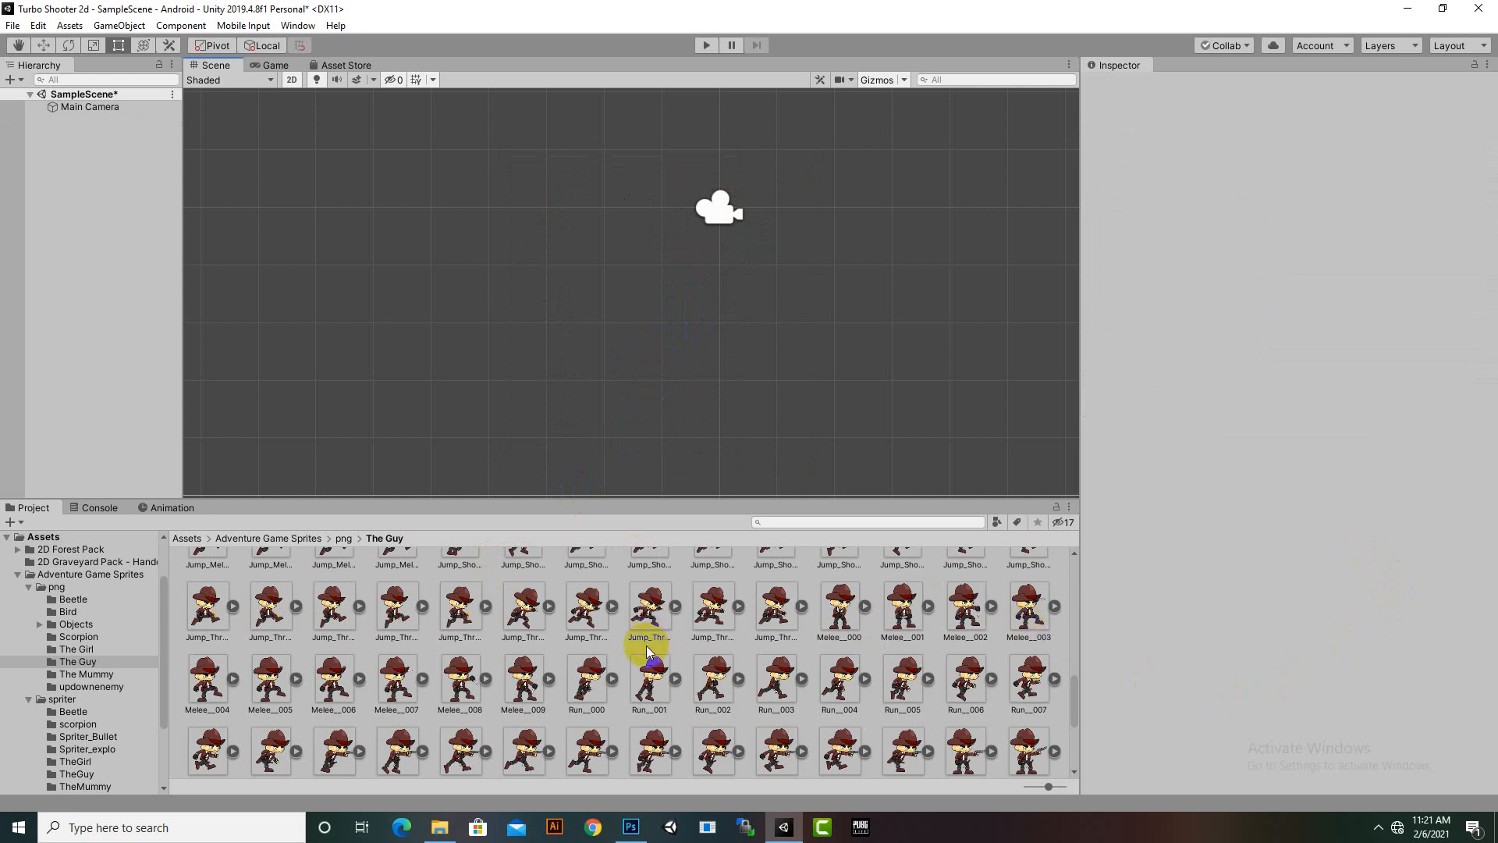
# Step: Open The Mummy folder inside png to view its animation frames
pyautogui.click(342, 540)
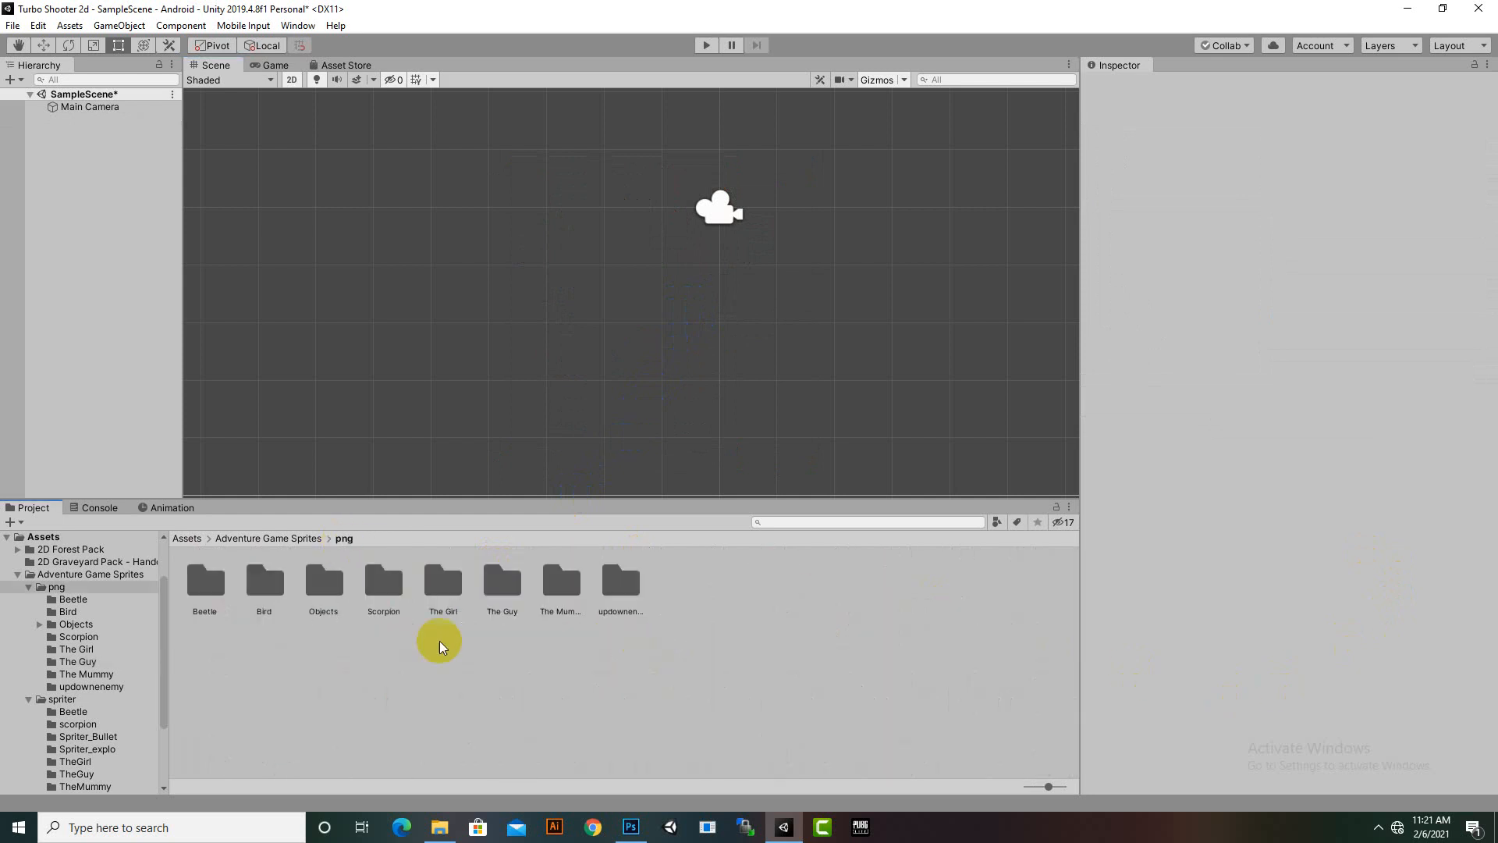
pyautogui.doubleClick(561, 579)
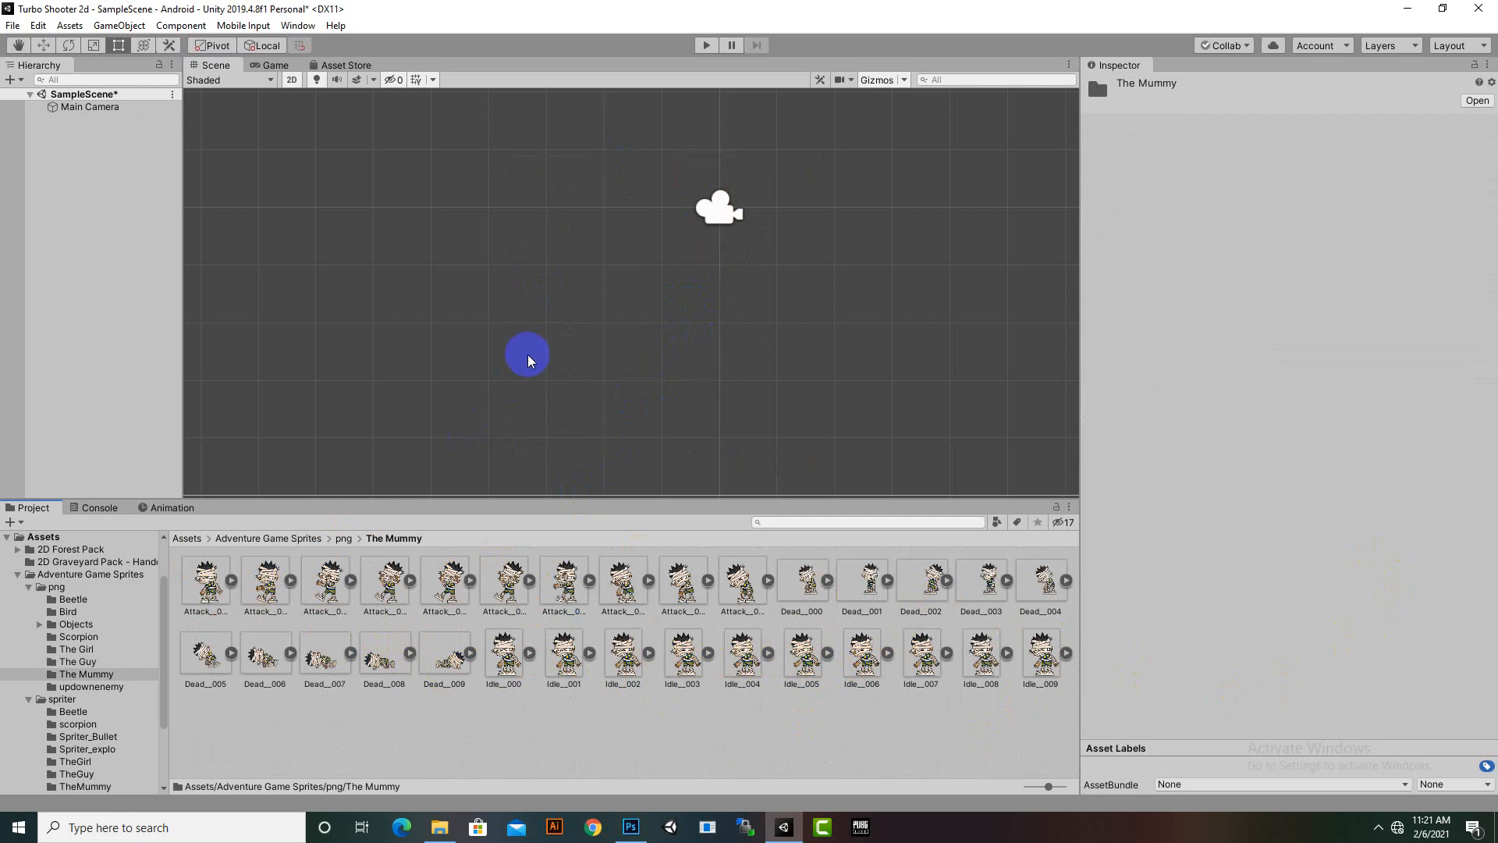
pyautogui.scroll(-3, 533, 381)
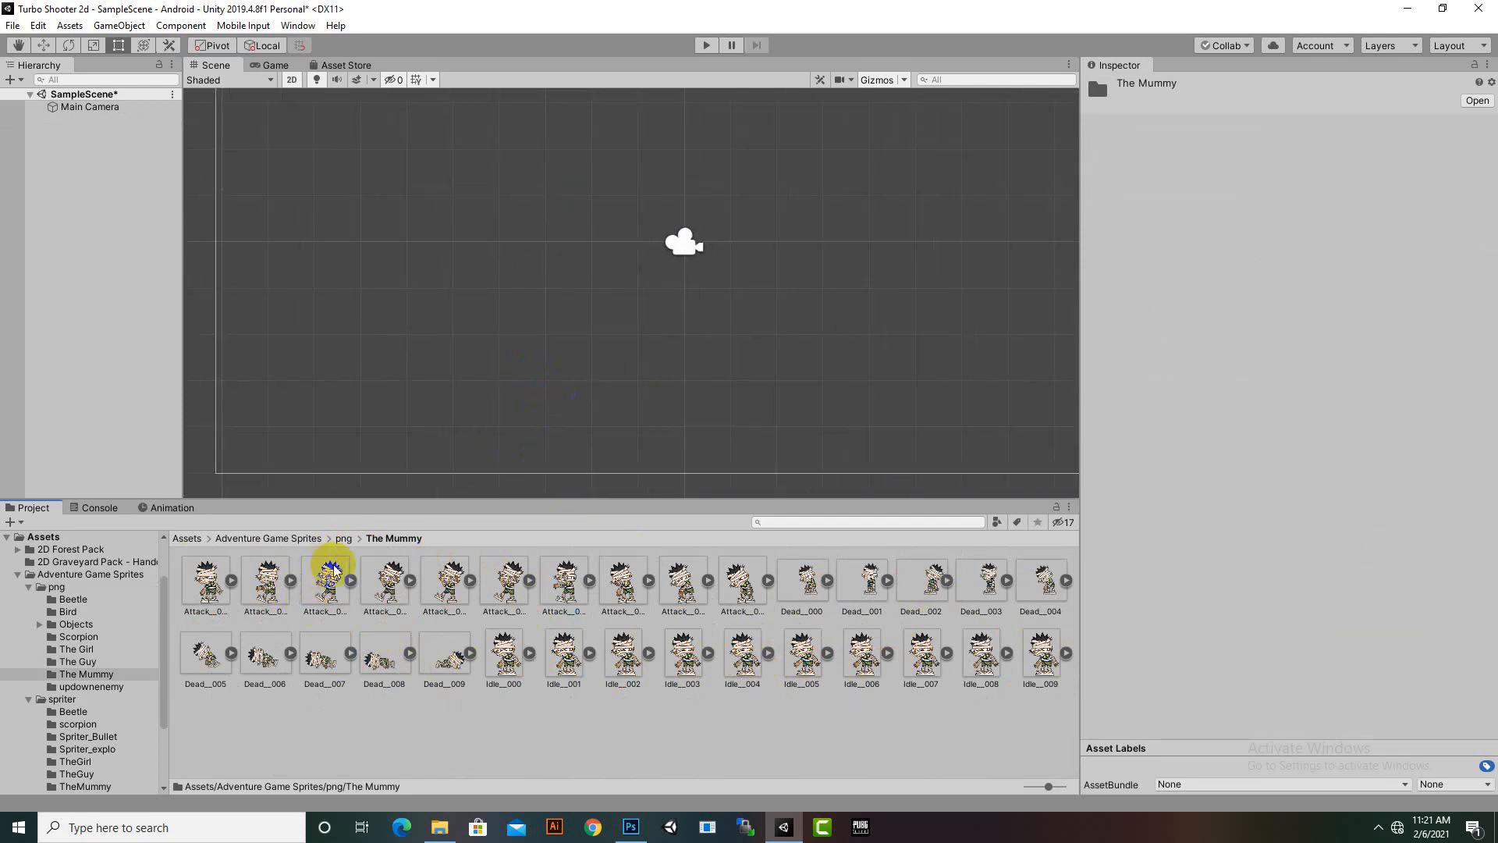
# Step: Open the TheGuy folder inside Adventure Game Sprites > spriter to view the character's separate body-part sprites
pyautogui.click(345, 539)
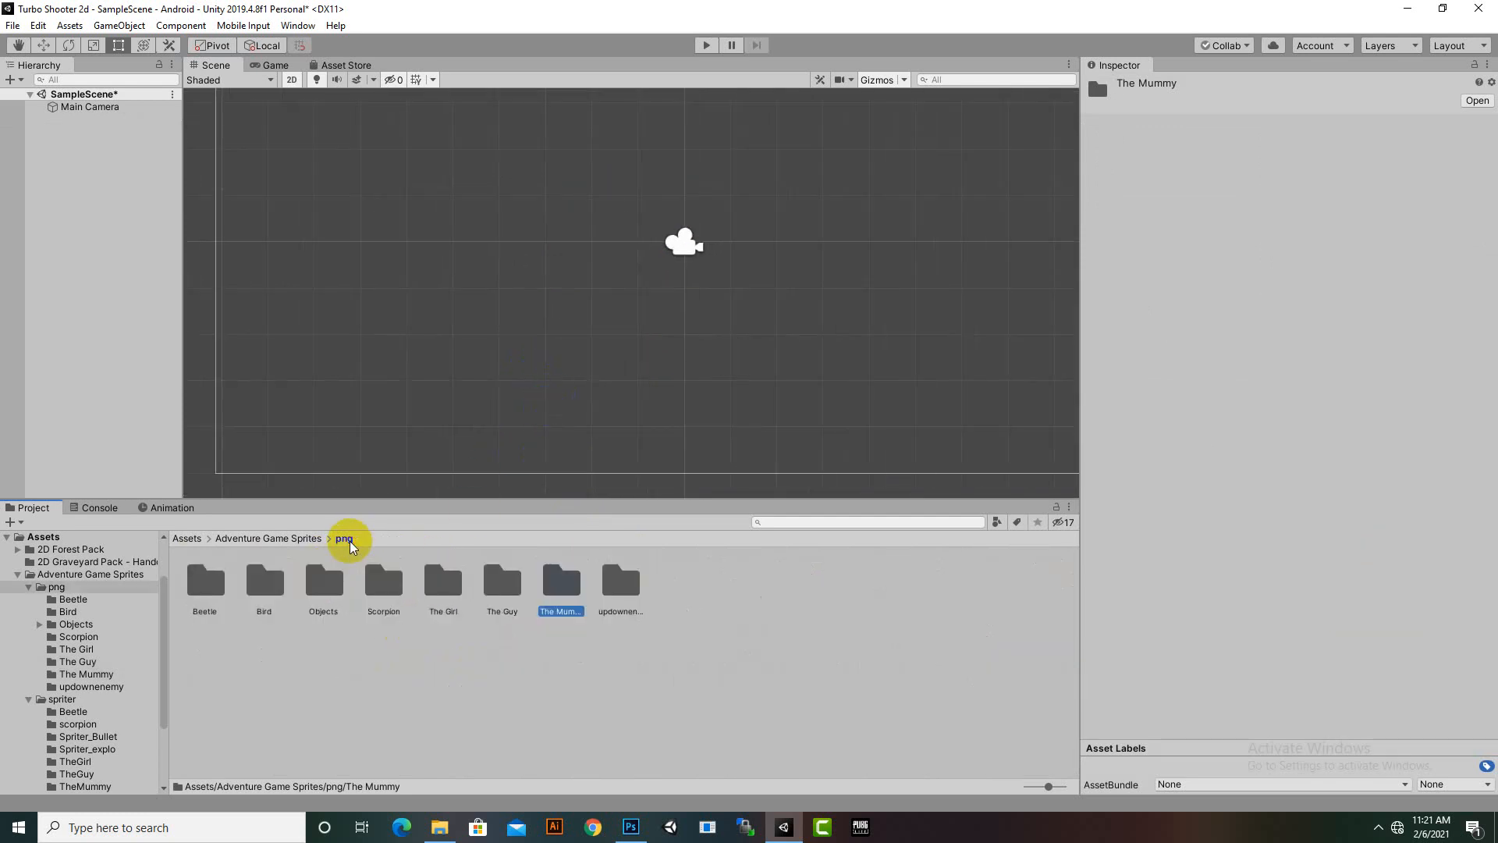
pyautogui.click(300, 538)
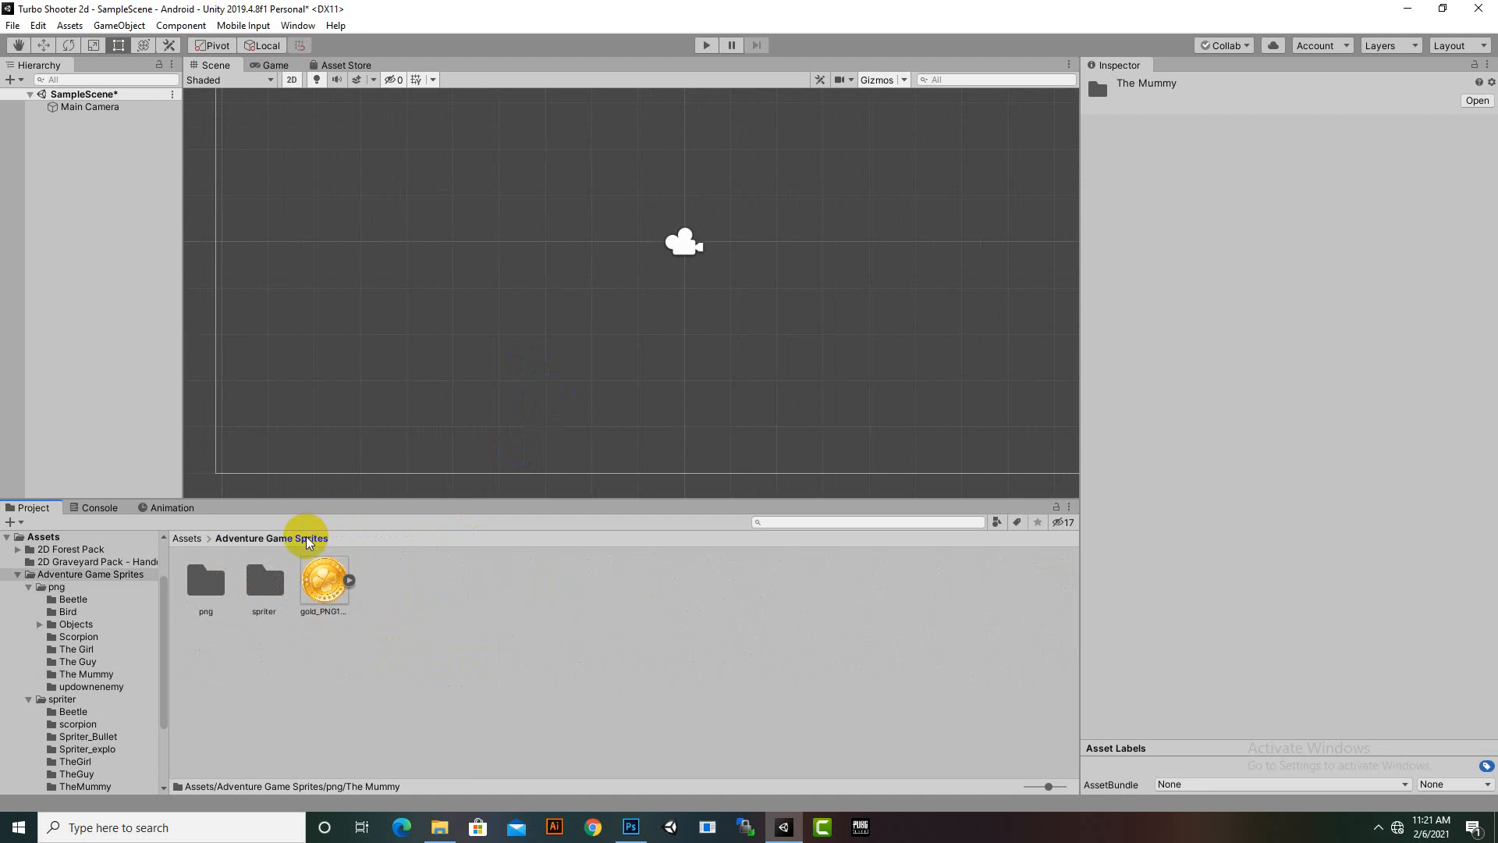
pyautogui.doubleClick(269, 598)
pyautogui.click(492, 586)
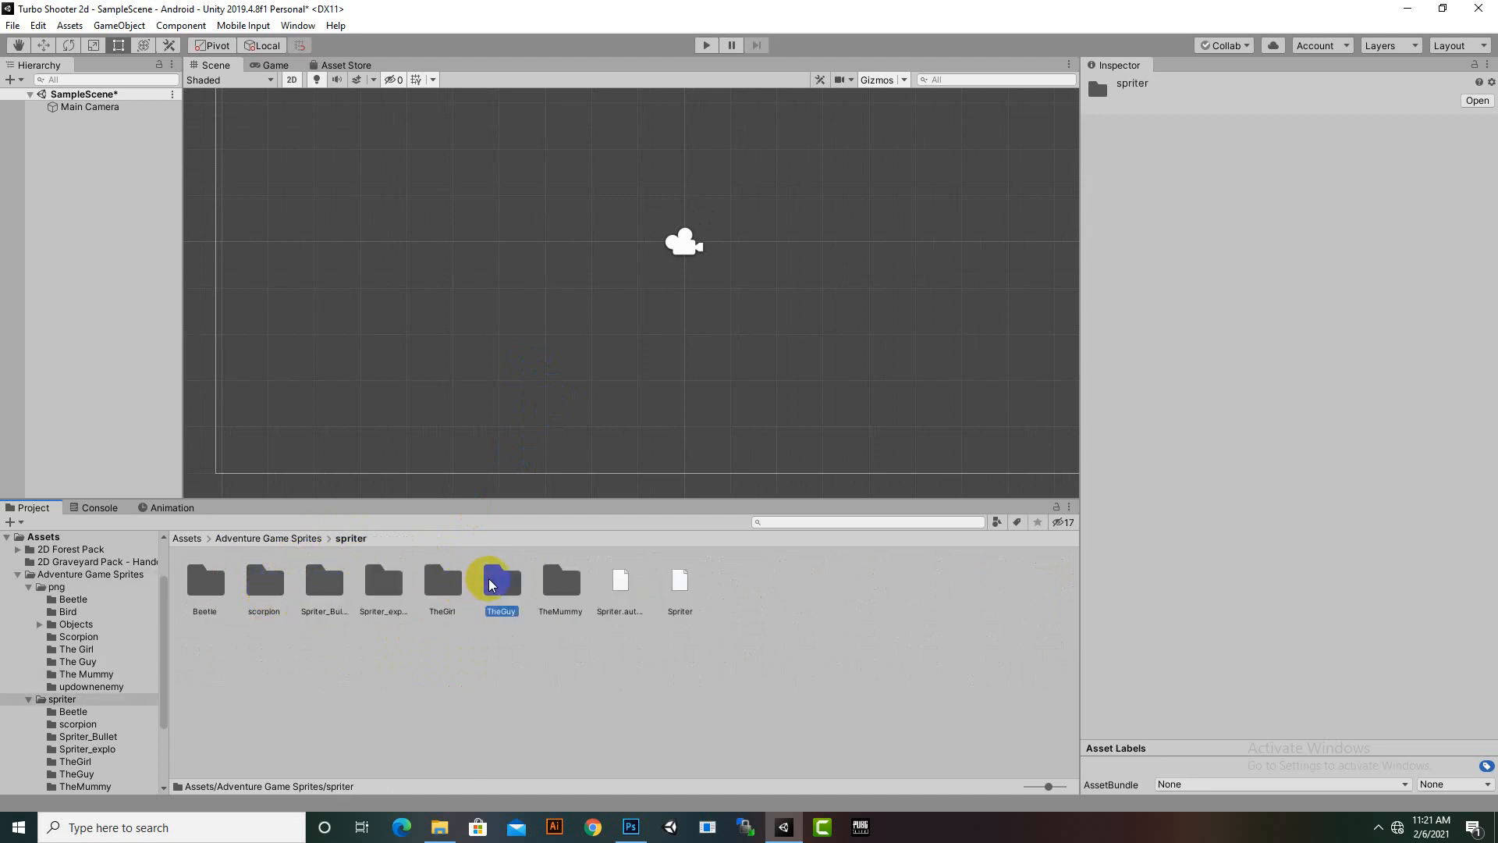
pyautogui.doubleClick(491, 586)
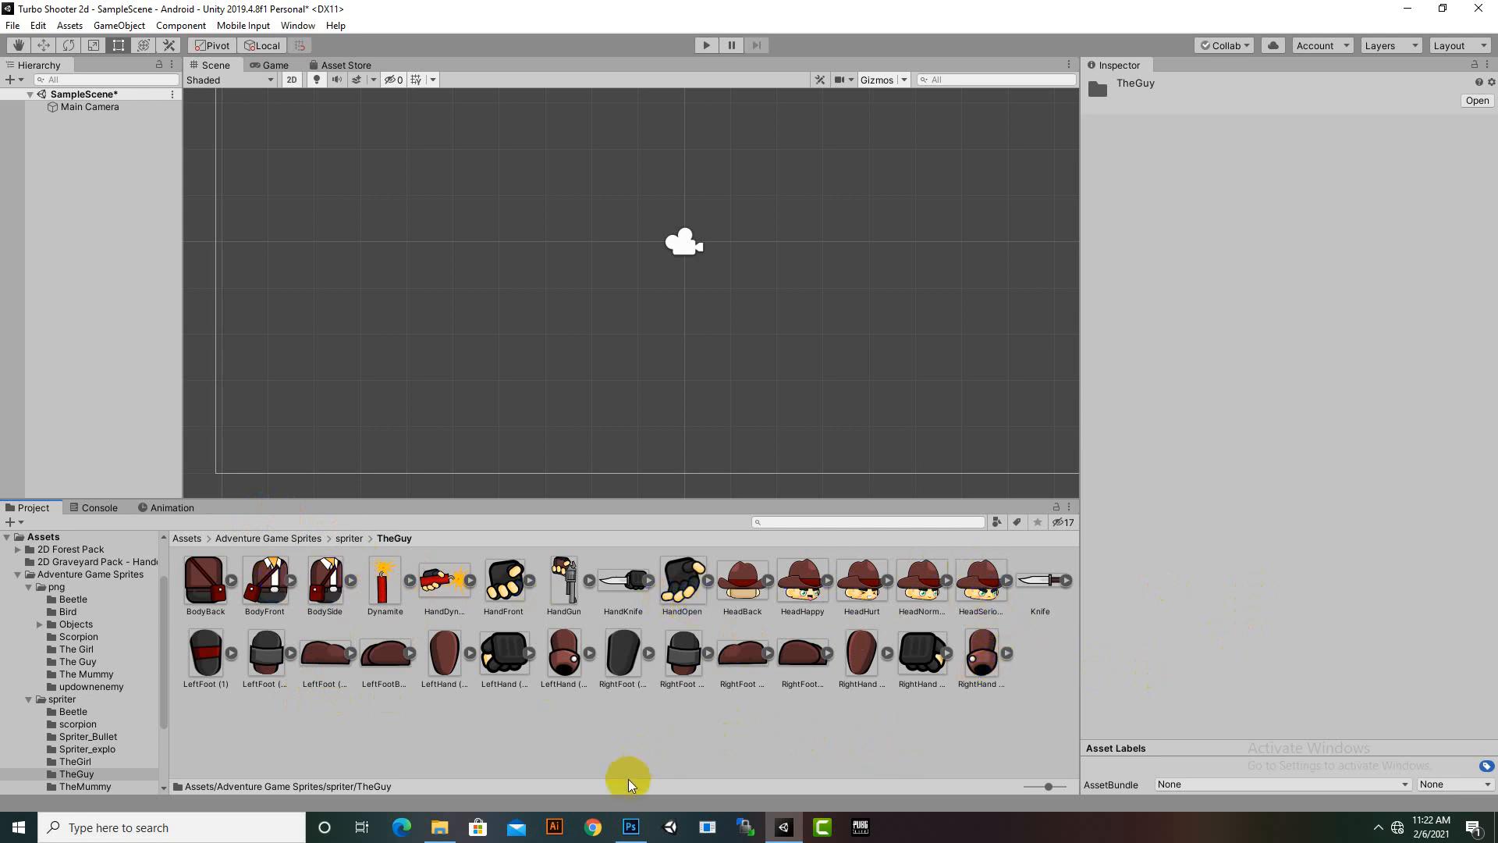
# Step: Switch to Photoshop and crop the police sprite sheet to the column with the separated head, torso, arm and leg parts
pyautogui.click(631, 827)
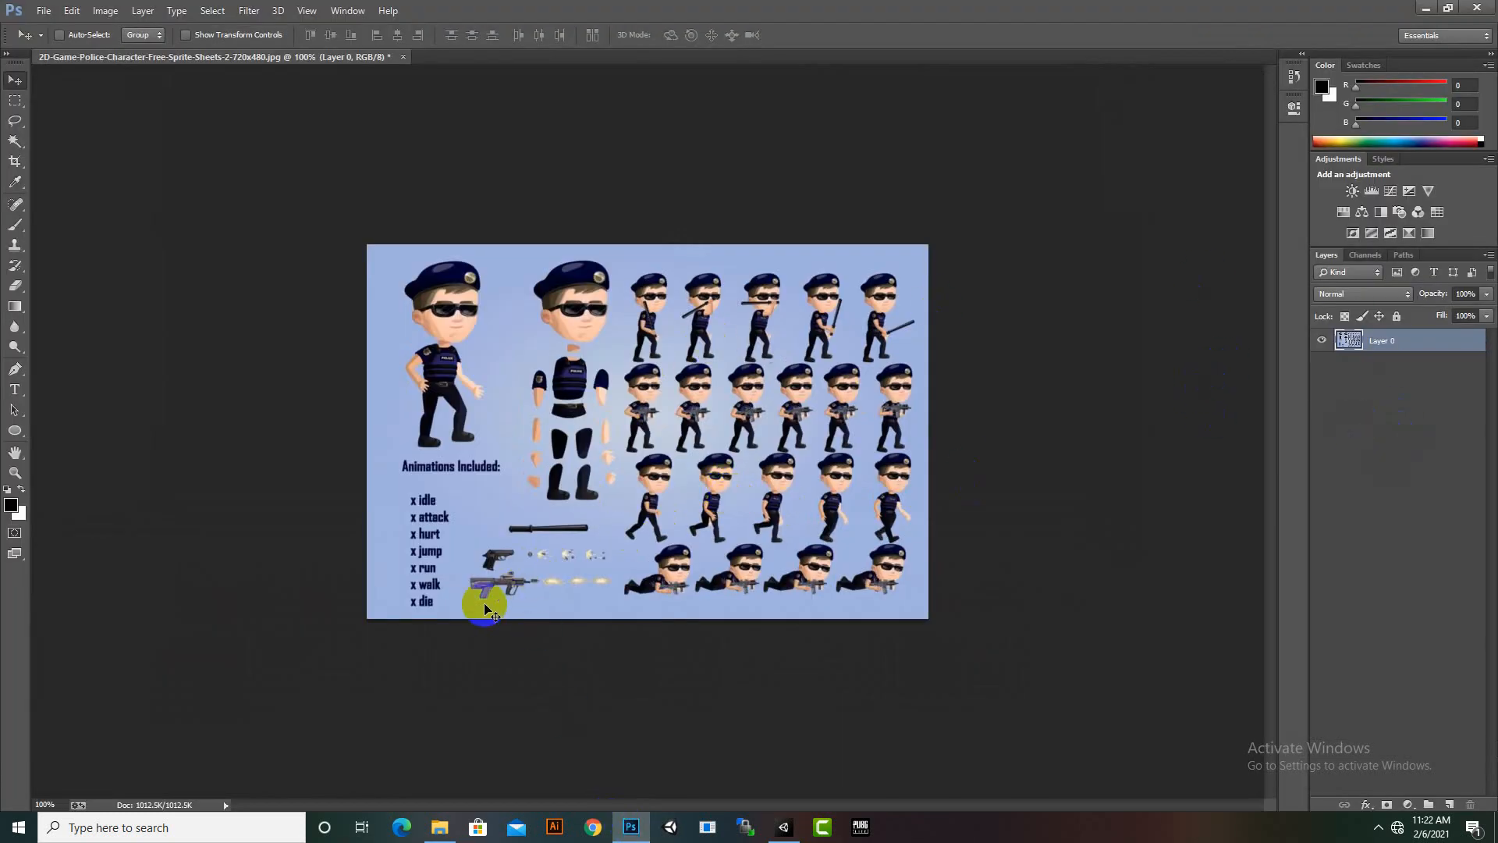
pyautogui.keyDown('alt'); pyautogui.scroll(5, 484, 601); pyautogui.keyUp('alt')
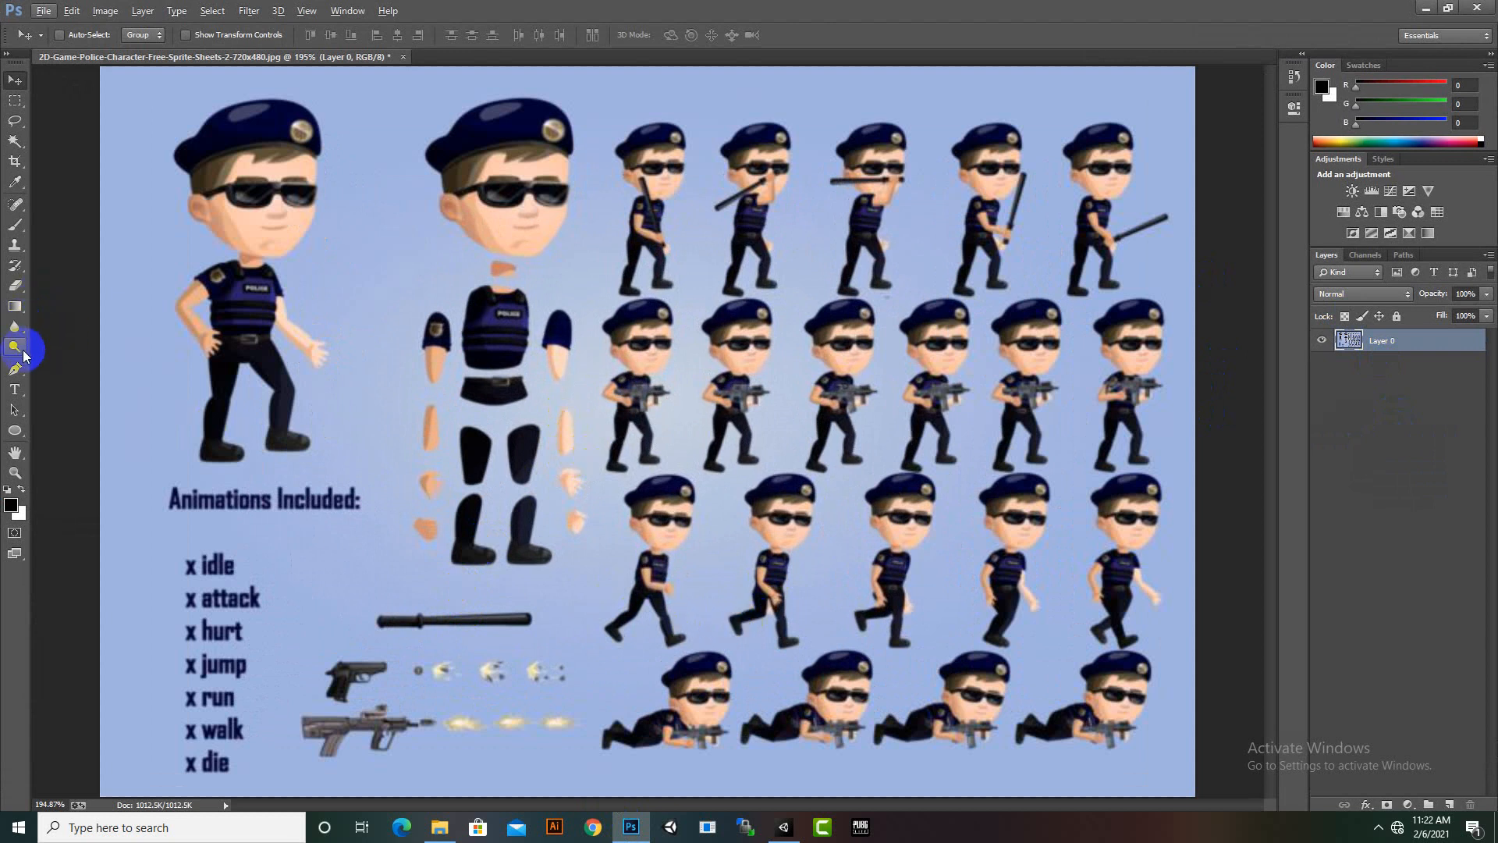
pyautogui.click(14, 160)
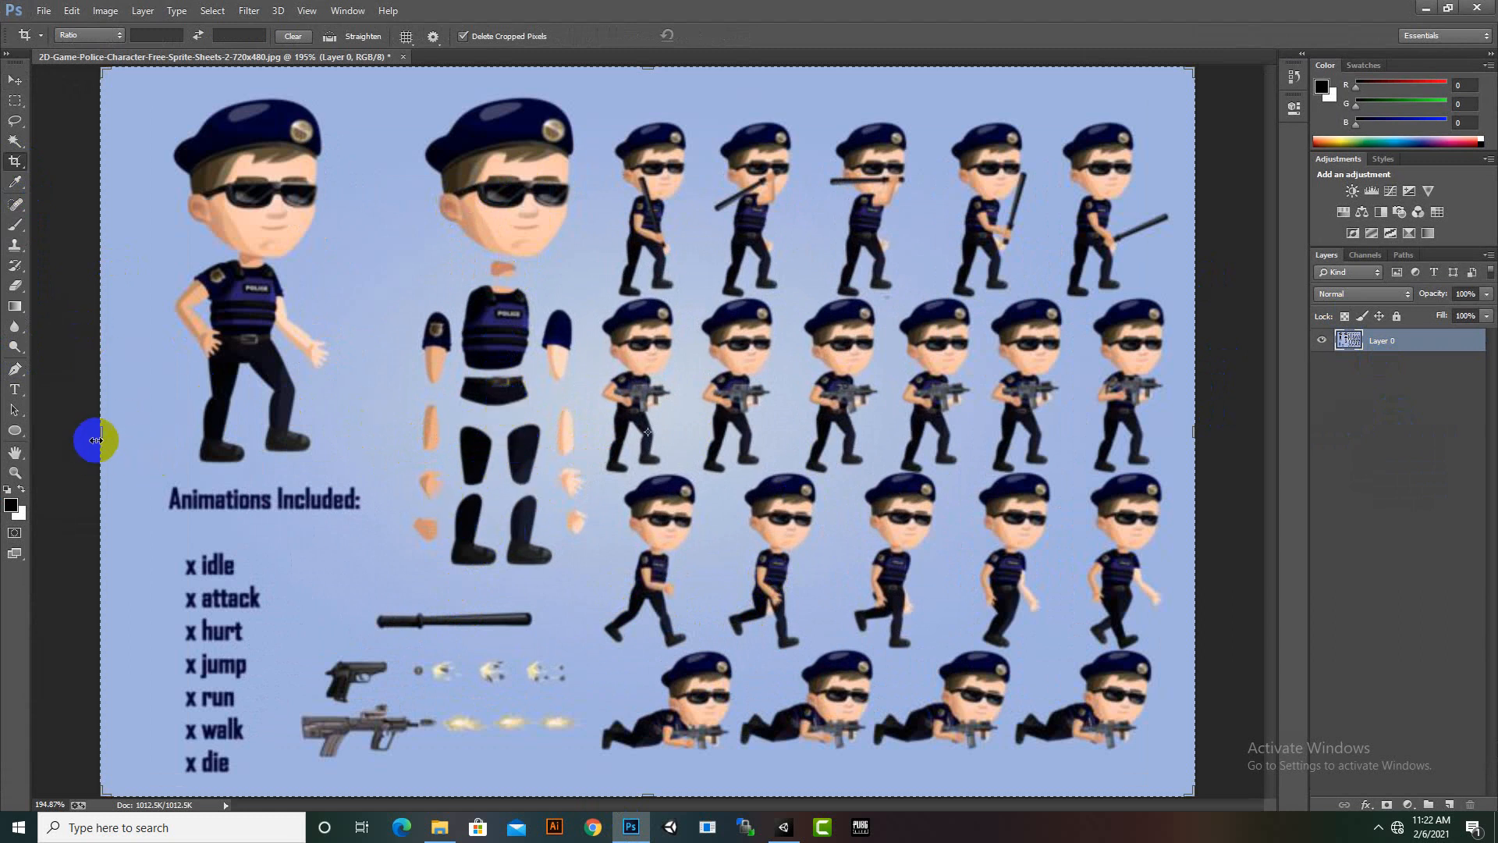
pyautogui.moveTo(102, 432); pyautogui.dragTo(254, 445)
pyautogui.moveTo(1046, 430); pyautogui.dragTo(750, 425)
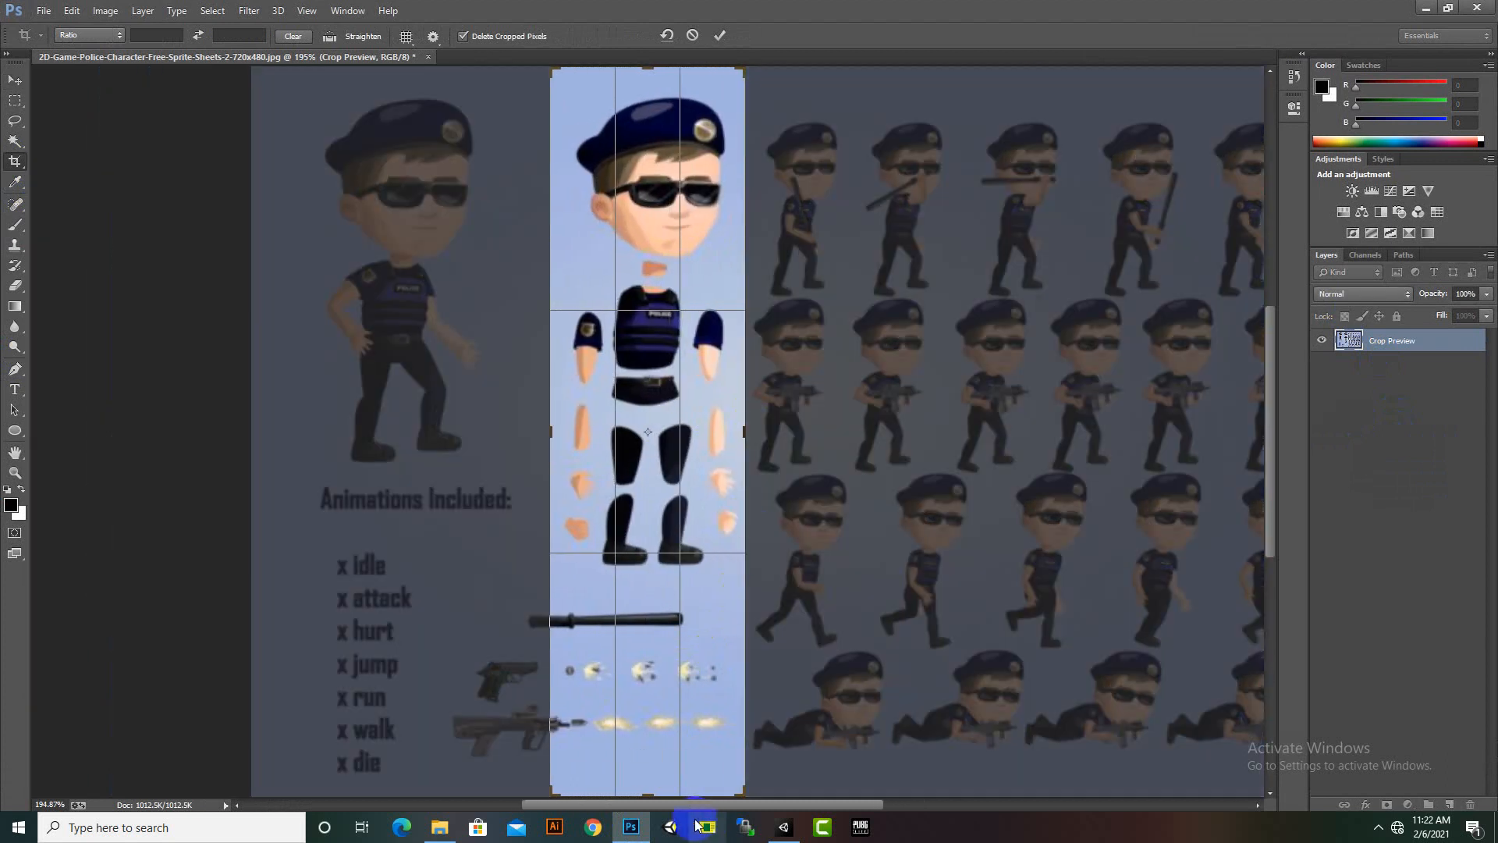
pyautogui.moveTo(646, 793); pyautogui.dragTo(645, 685)
pyautogui.moveTo(647, 171)
pyautogui.mouseDown()
pyautogui.moveTo(635, 151)
pyautogui.moveTo(649, 175)
pyautogui.mouseUp()
pyautogui.press('Return')
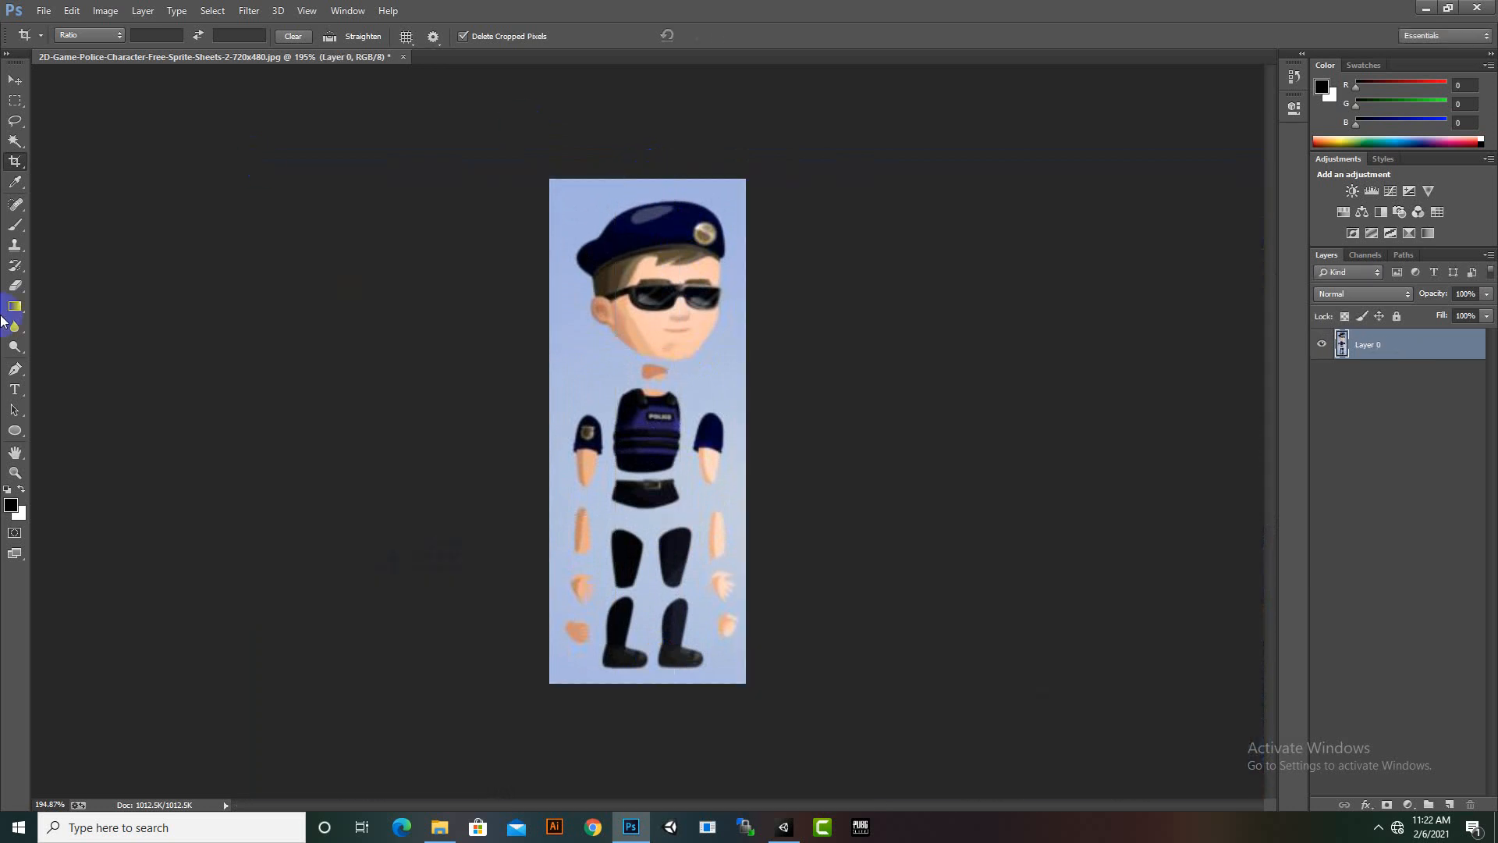
# Step: Select the blue background around the police body parts with the Magic Wand, delete it, and clear the selection
pyautogui.click(15, 141)
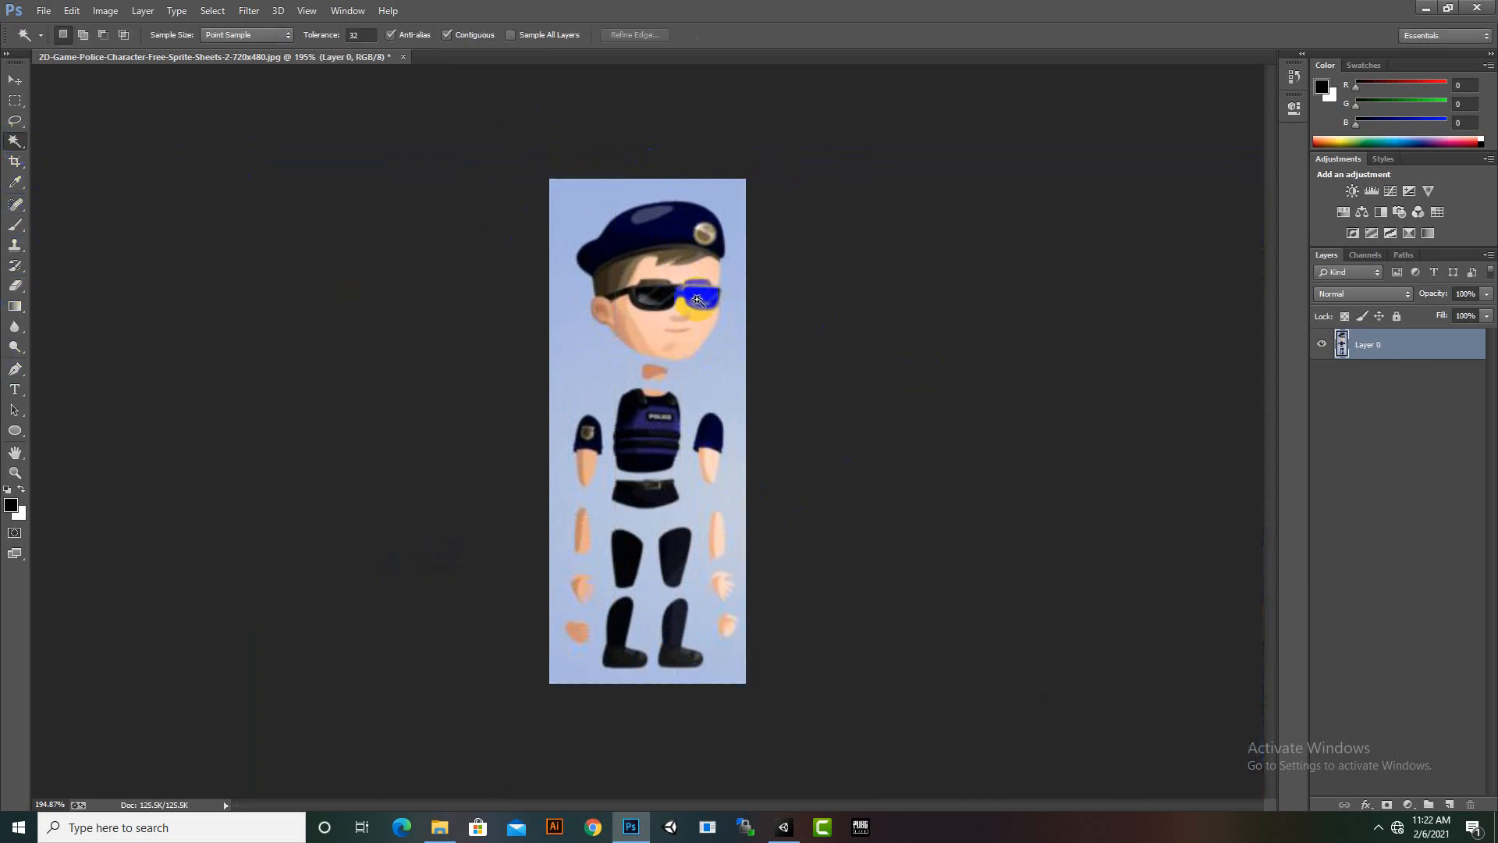
pyautogui.click(734, 363)
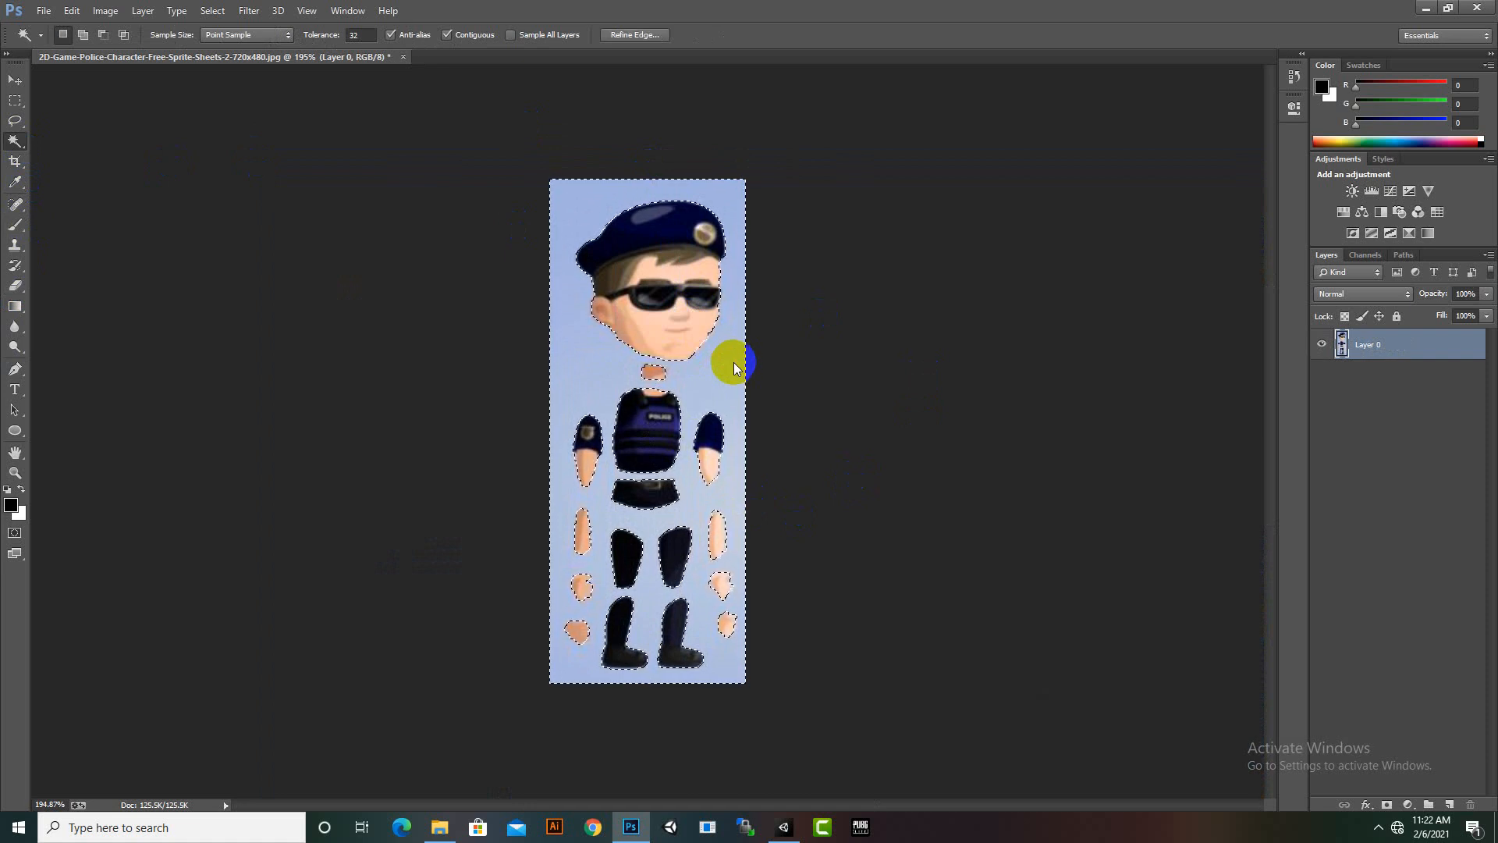
pyautogui.press('Delete')
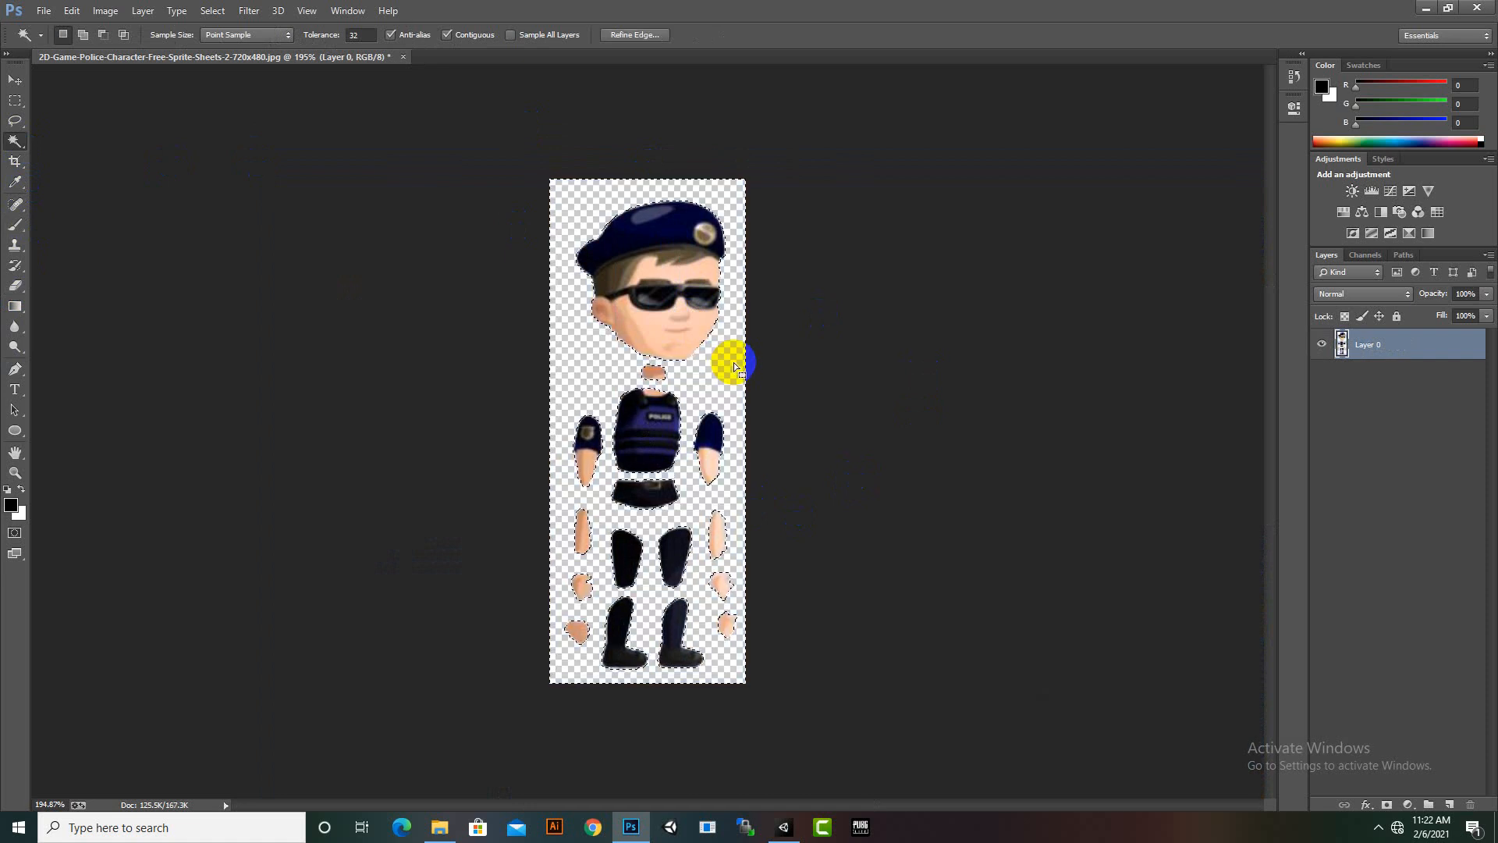
pyautogui.hotkey('ctrl', 'd')
# Step: Examine the edges of the cut-out body parts, especially the hands, arms and legs, at close range
pyautogui.keyDown('alt'); pyautogui.scroll(7, 693, 706); pyautogui.keyUp('alt')
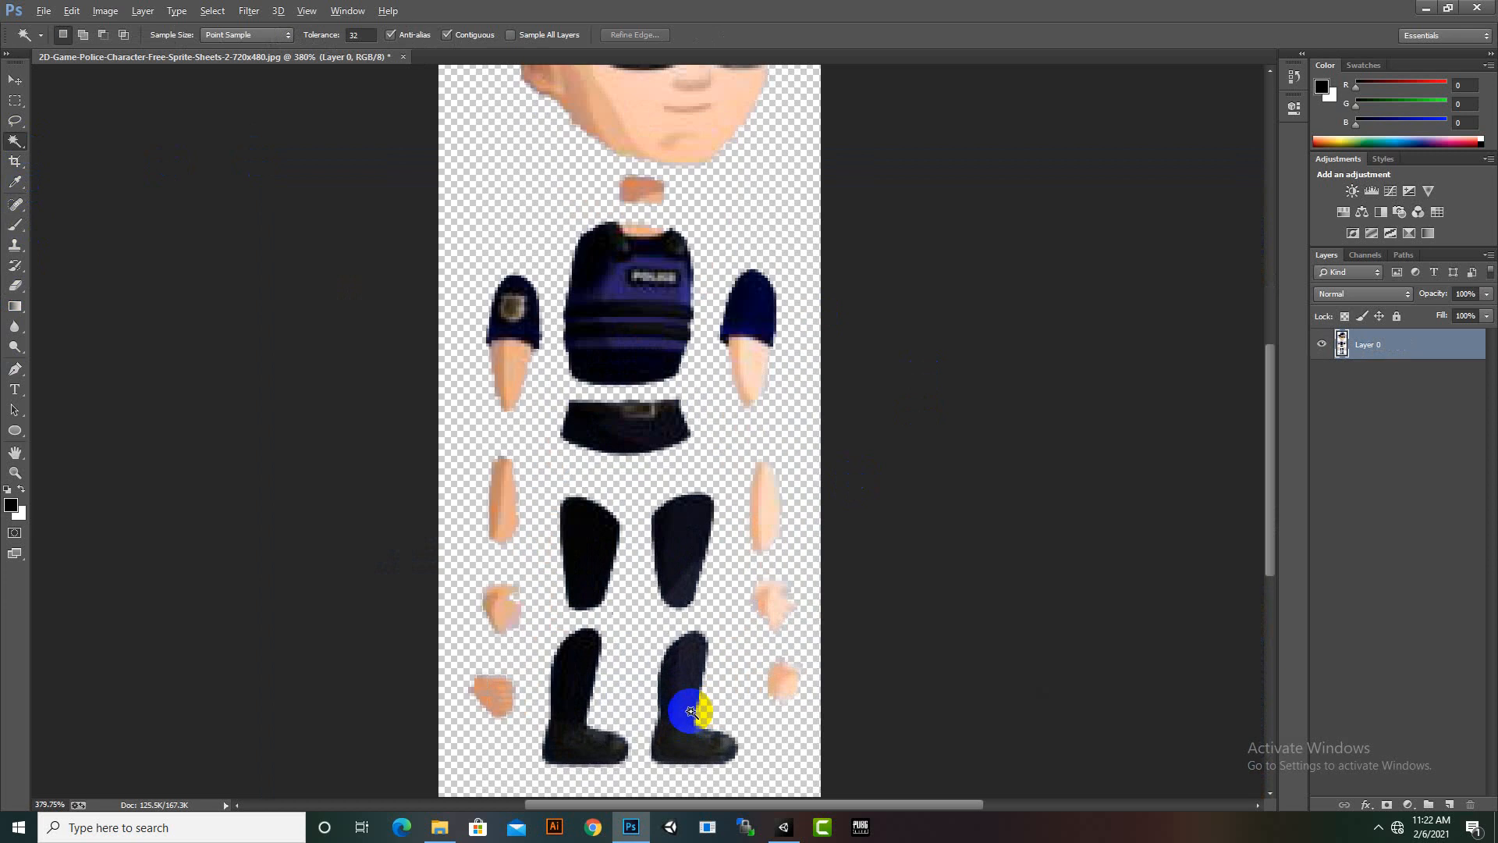
pyautogui.keyDown('alt'); pyautogui.scroll(4, 698, 733); pyautogui.keyUp('alt')
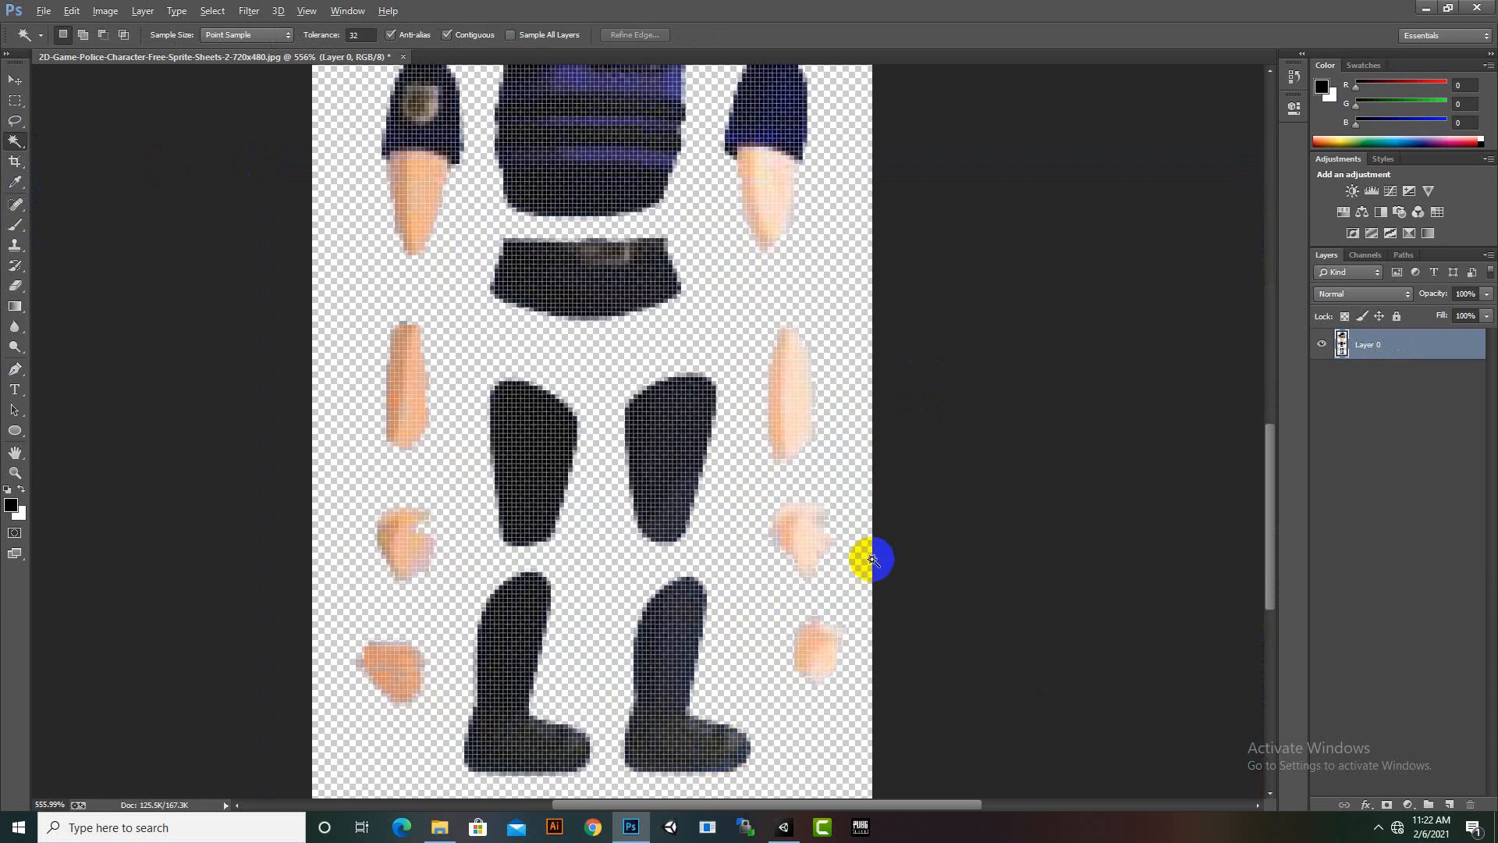
pyautogui.keyDown('alt'); pyautogui.scroll(-11, 871, 559); pyautogui.keyUp('alt')
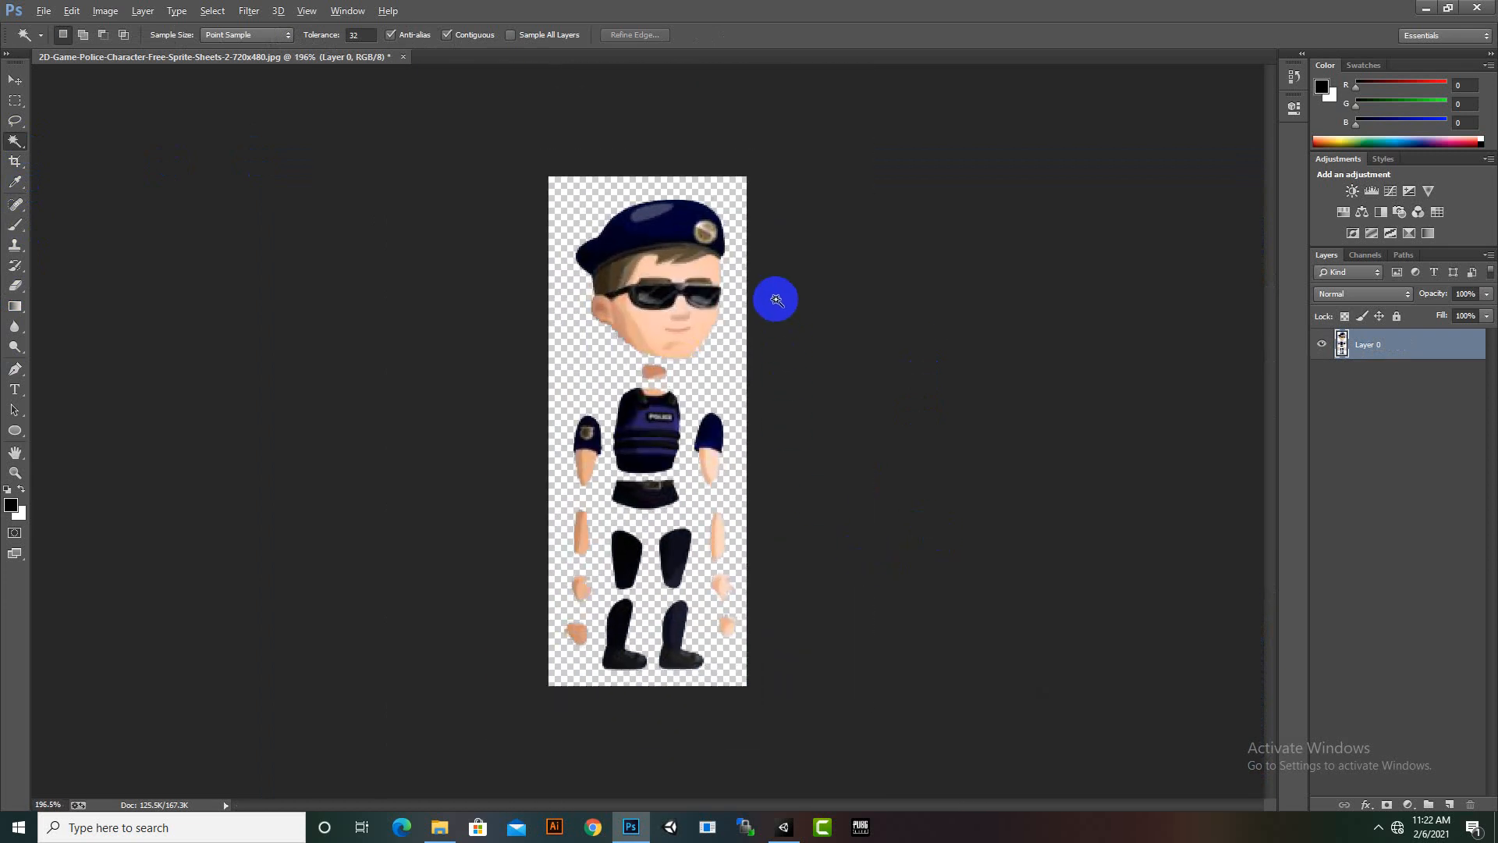
pyautogui.keyDown('alt'); pyautogui.scroll(4, 776, 299); pyautogui.keyUp('alt')
pyautogui.keyDown('alt'); pyautogui.scroll(-5, 759, 635); pyautogui.keyUp('alt')
pyautogui.keyDown('alt'); pyautogui.scroll(7, 753, 641); pyautogui.keyUp('alt')
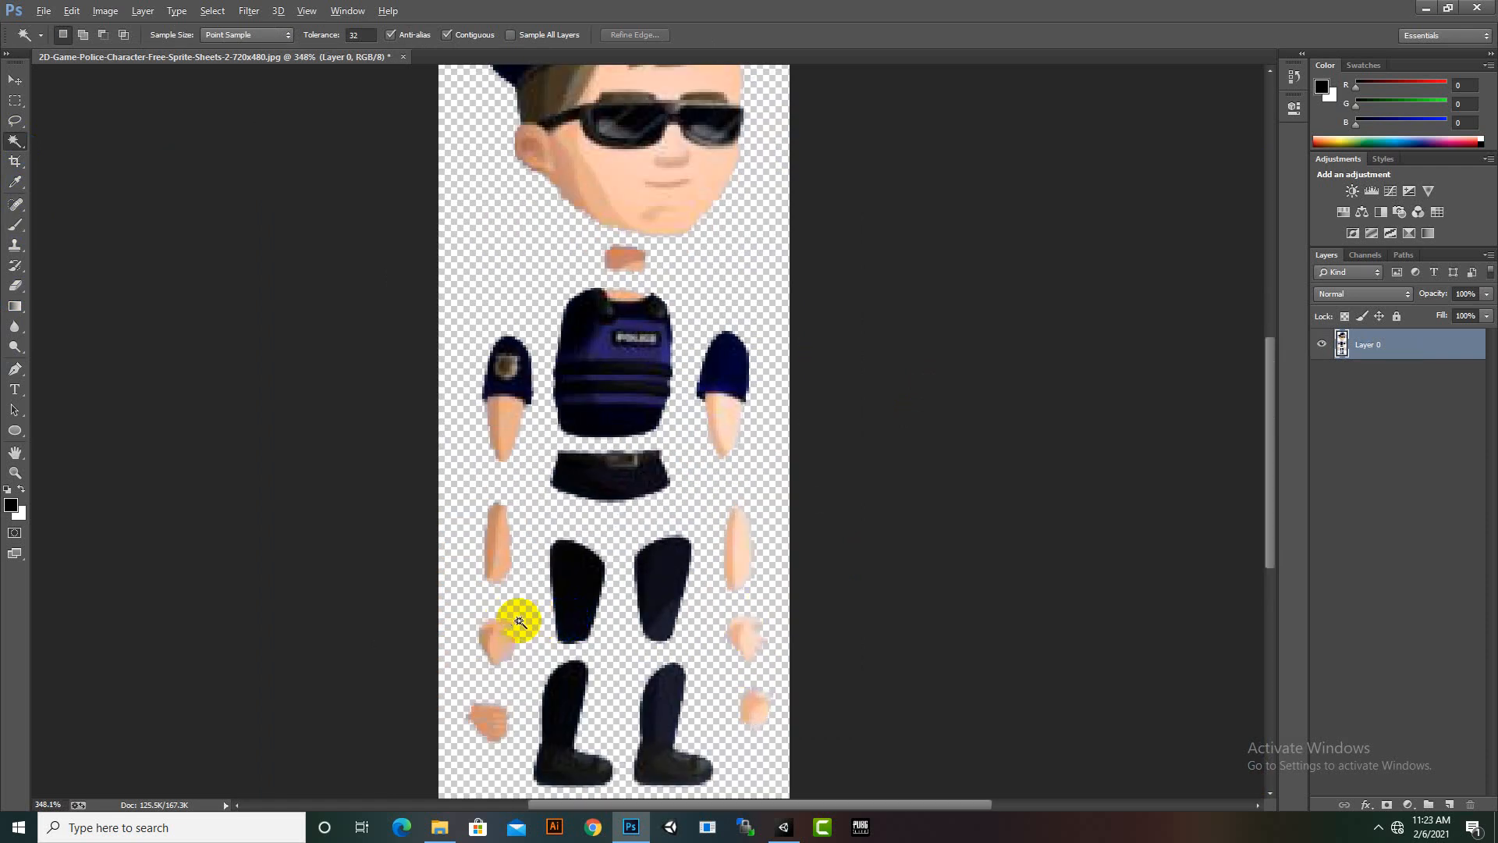
pyautogui.keyDown('alt'); pyautogui.scroll(-5, 534, 599); pyautogui.keyUp('alt')
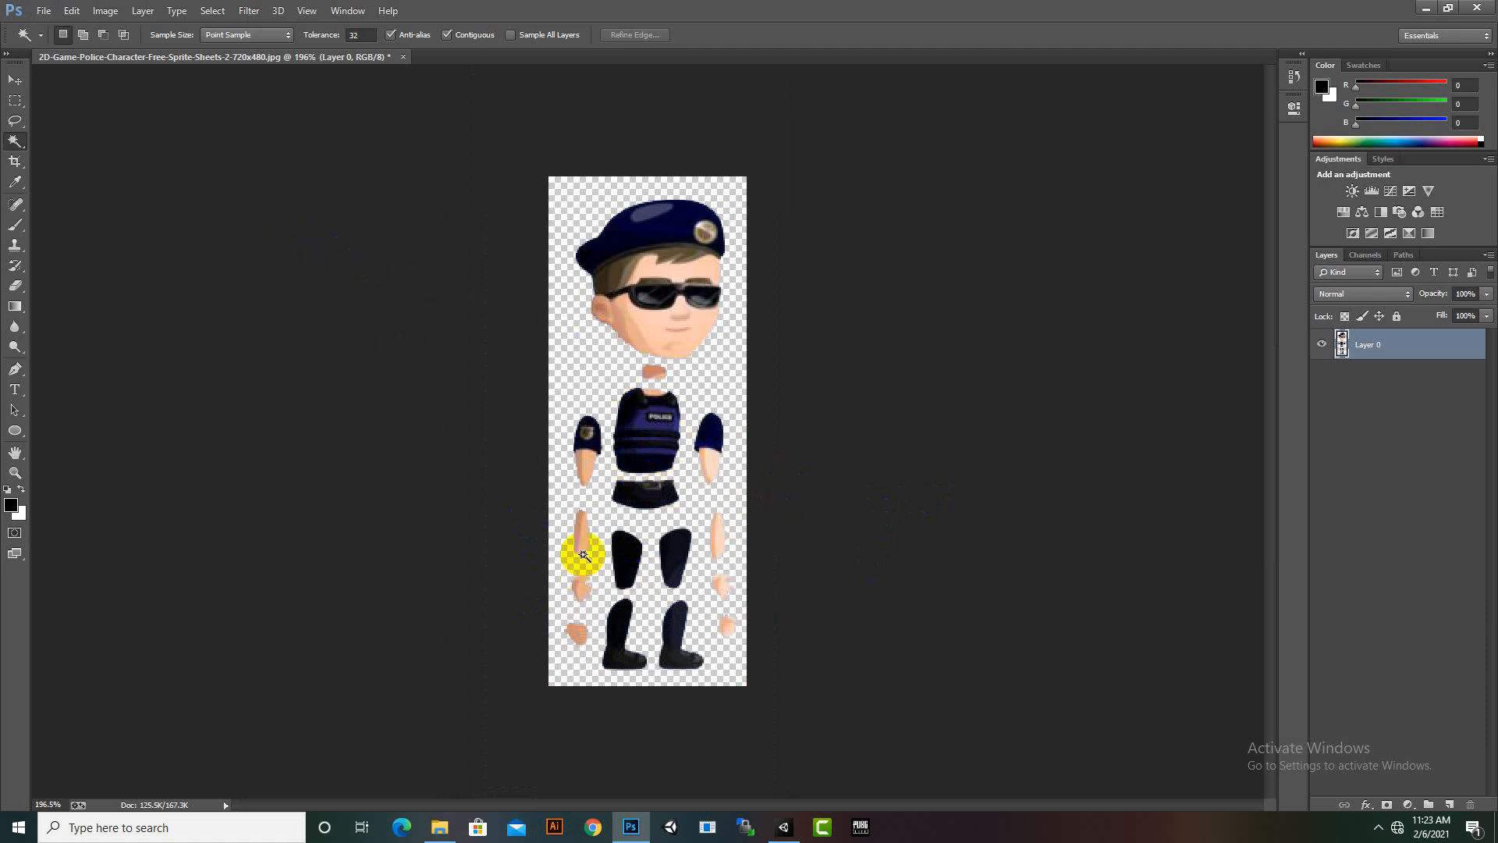
pyautogui.keyDown('alt'); pyautogui.scroll(-2, 639, 468); pyautogui.keyUp('alt')
pyautogui.keyDown('alt'); pyautogui.scroll(1, 616, 476); pyautogui.keyUp('alt')
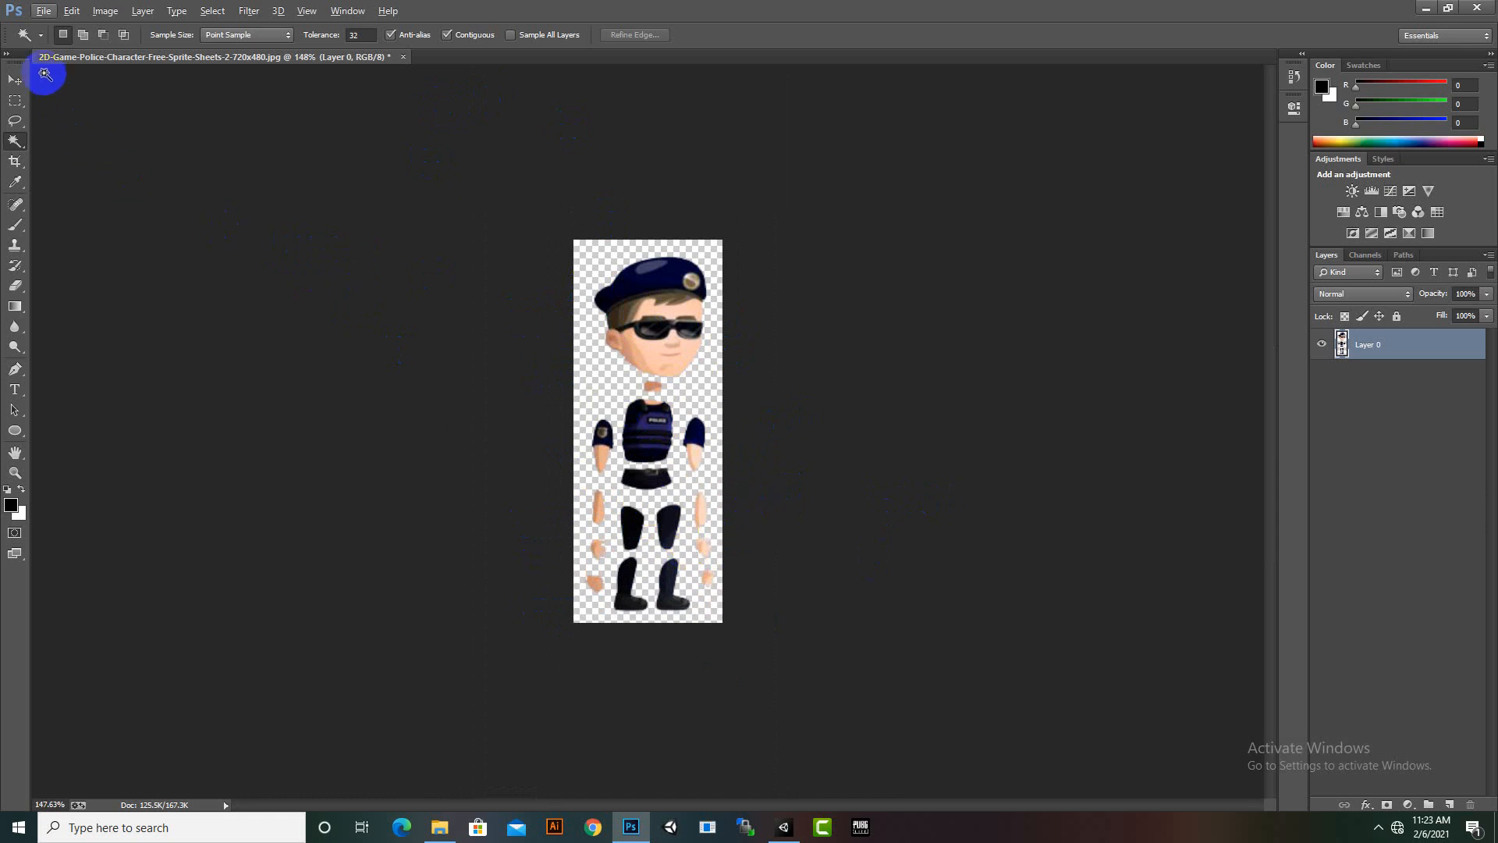
# Step: Save a PNG copy of the cut-out body parts to the Desktop under the name police
pyautogui.click(43, 11)
pyautogui.click(50, 198)
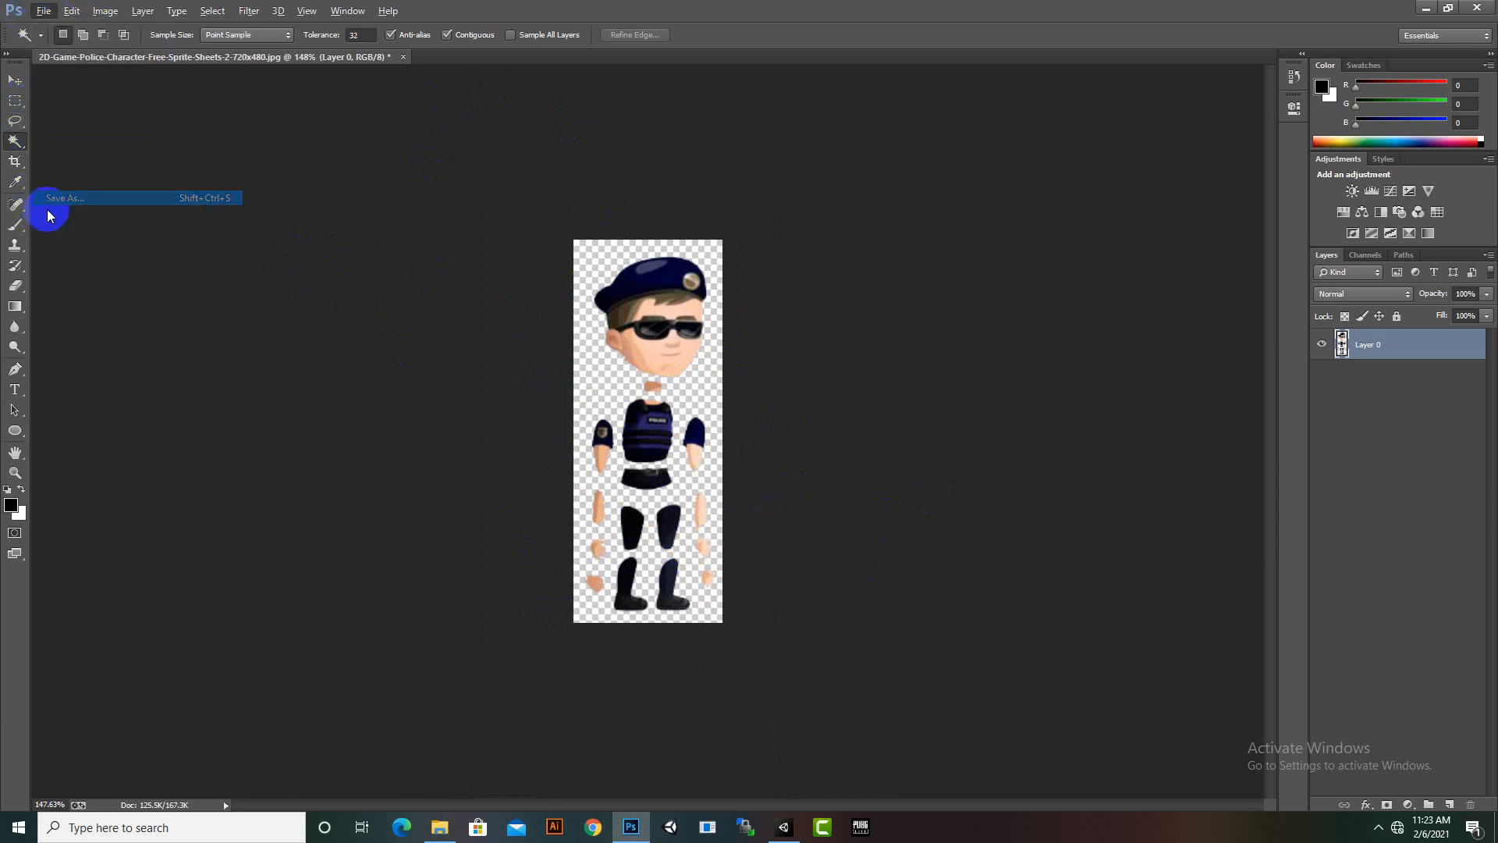
pyautogui.click(758, 654)
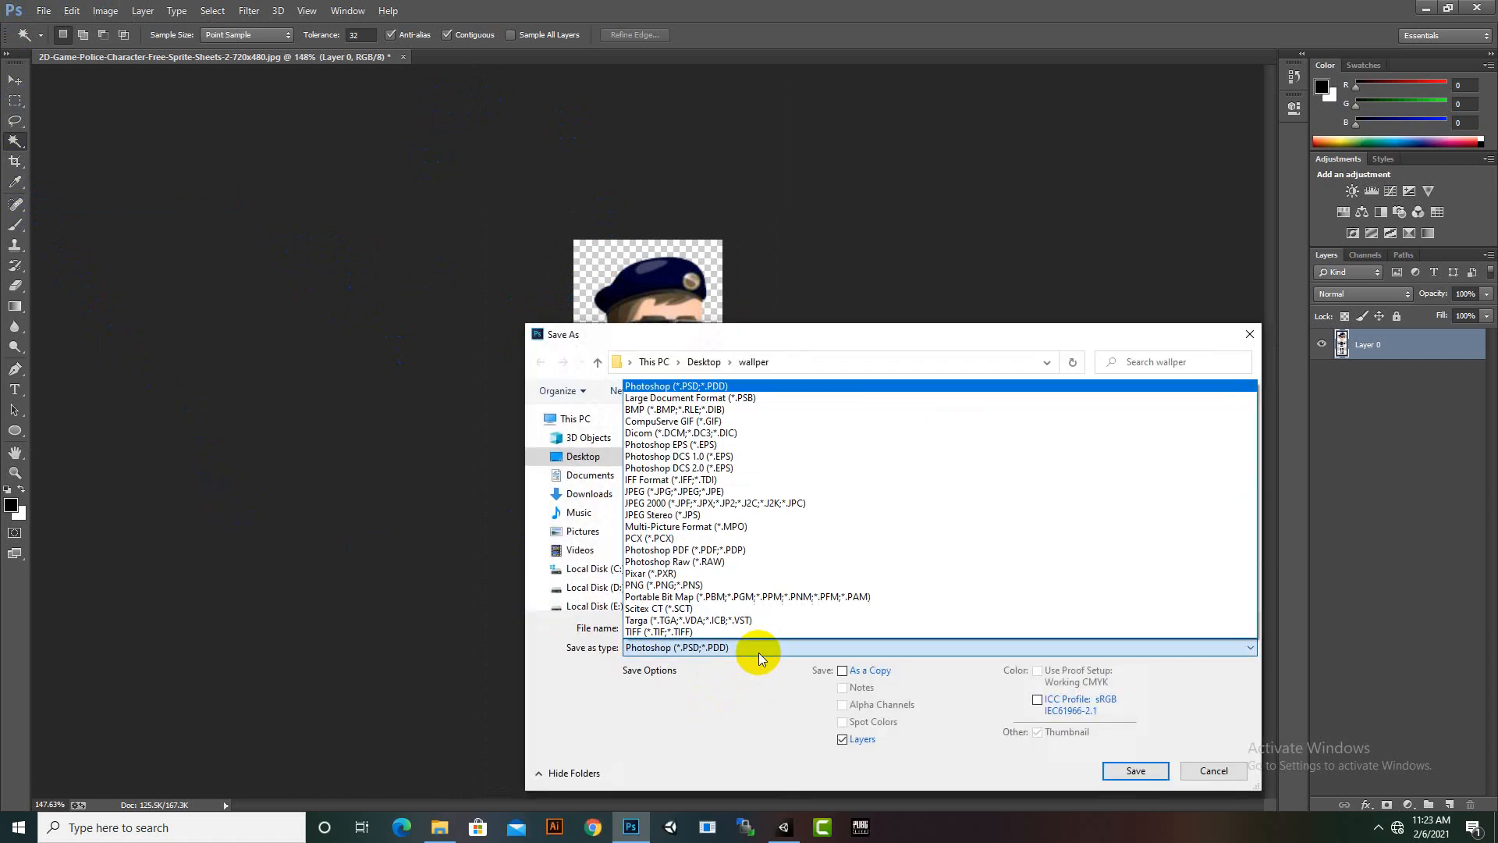
pyautogui.click(644, 585)
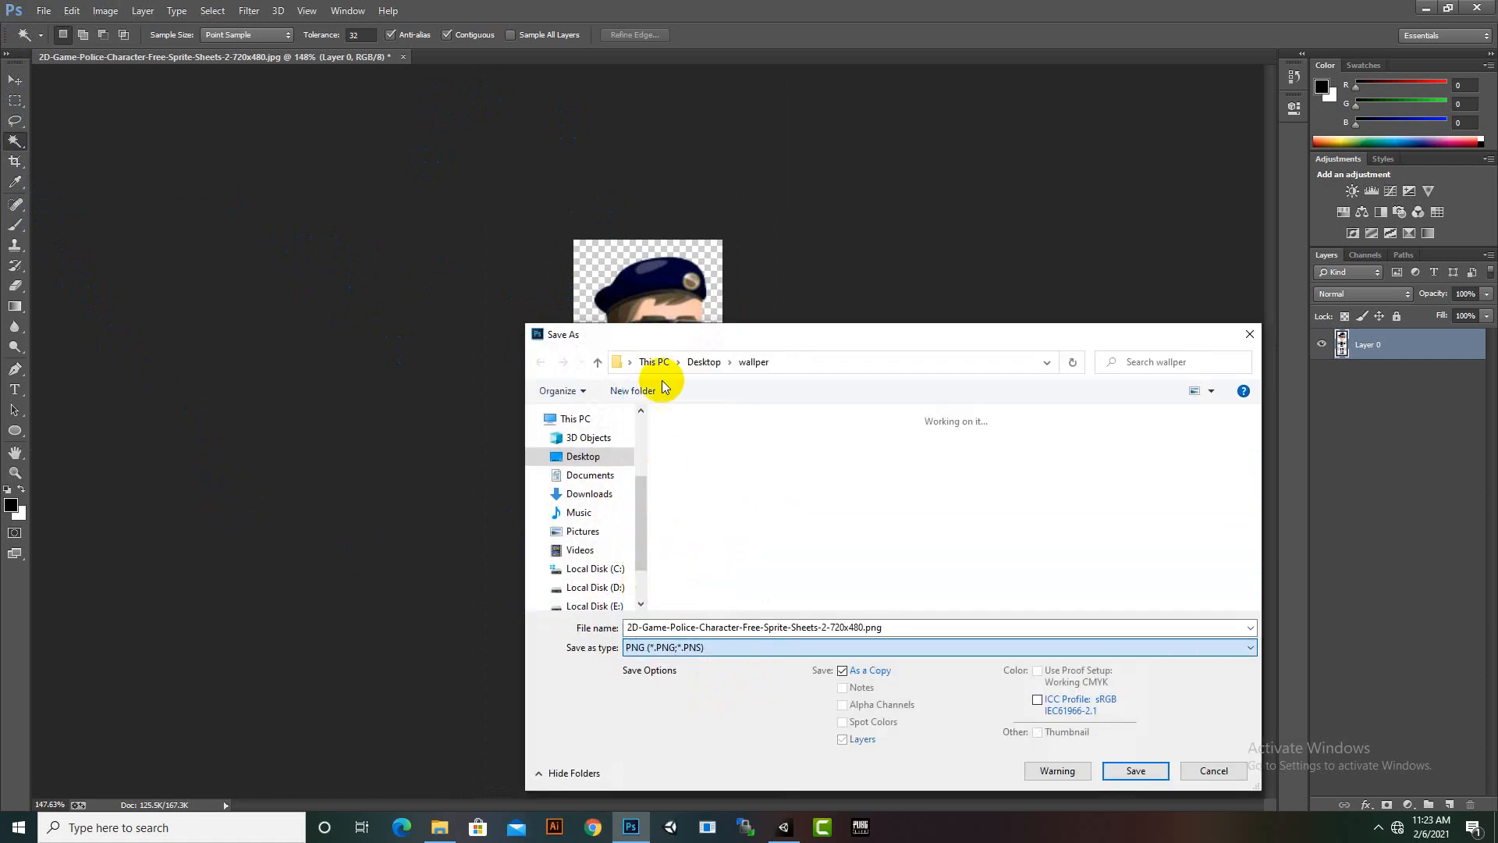
pyautogui.click(703, 361)
pyautogui.click(746, 634)
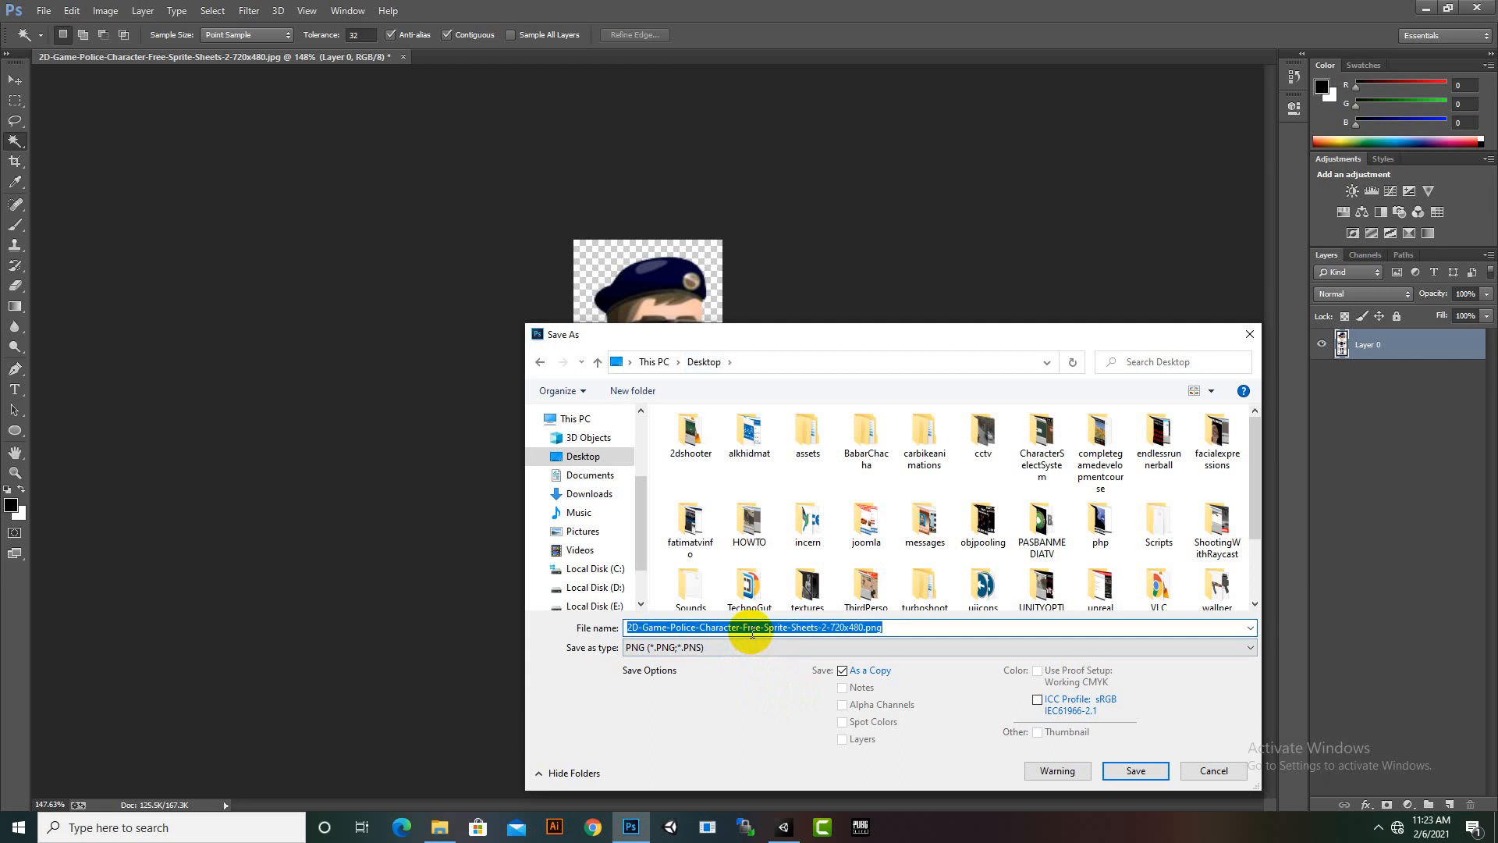
pyautogui.write('chara')
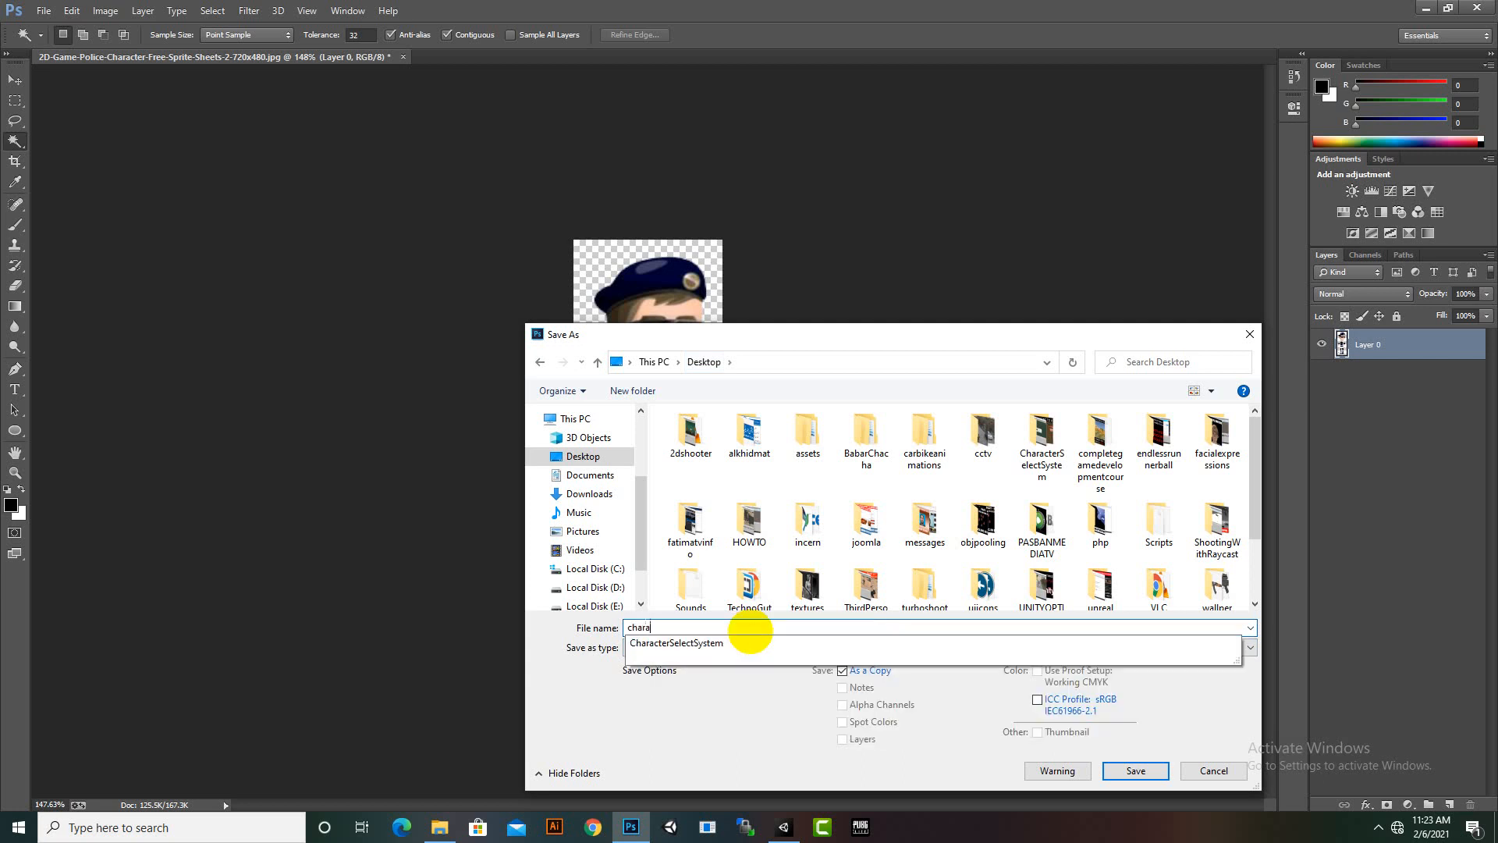
pyautogui.press('BackSpace')
pyautogui.press('BackSpace')
pyautogui.press('BackSpace')
pyautogui.press('BackSpace')
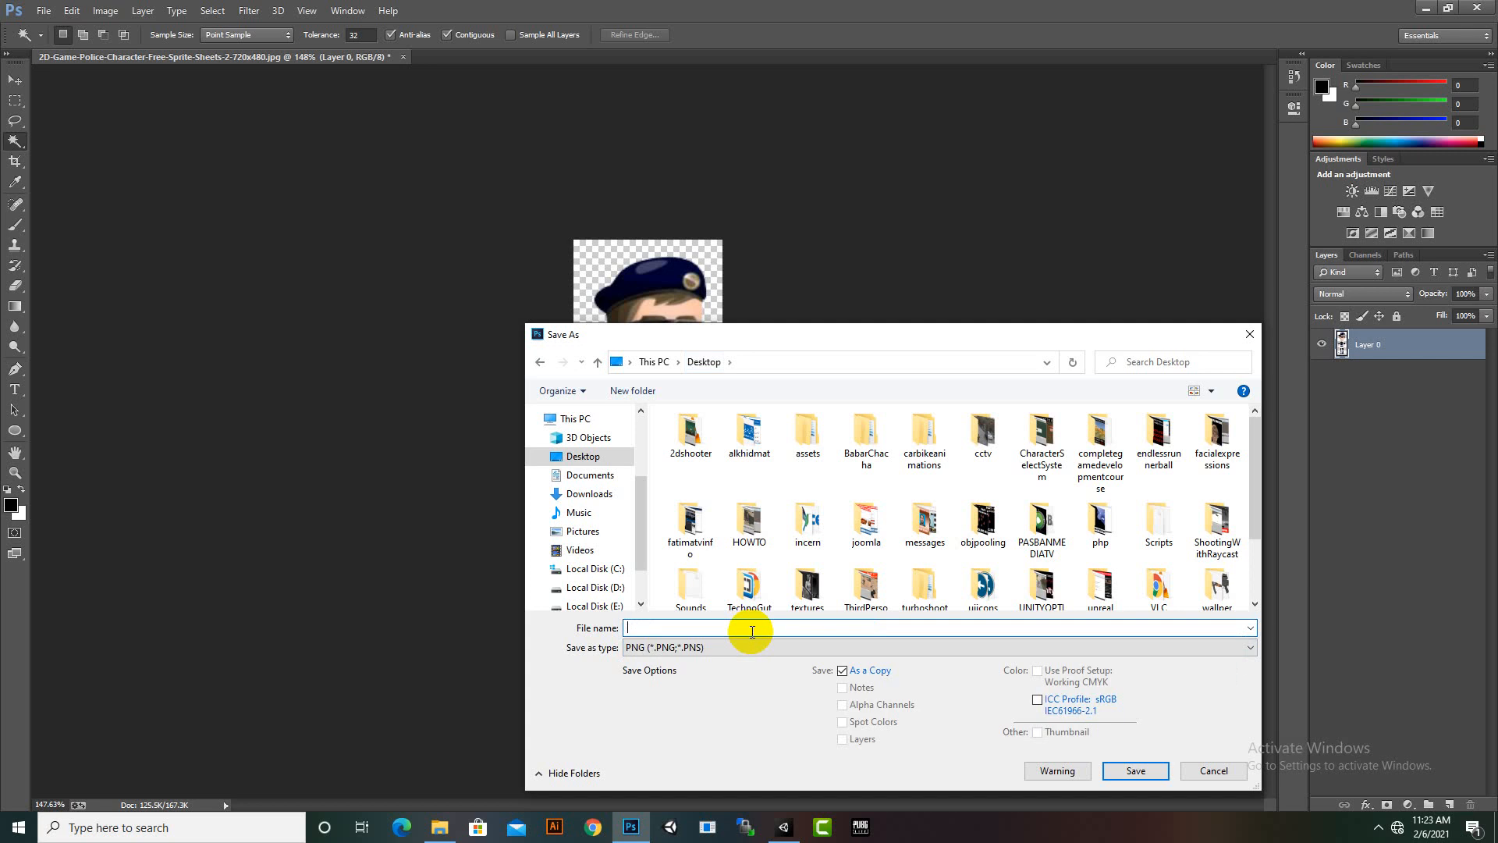
pyautogui.write('police')
pyautogui.press('Return')
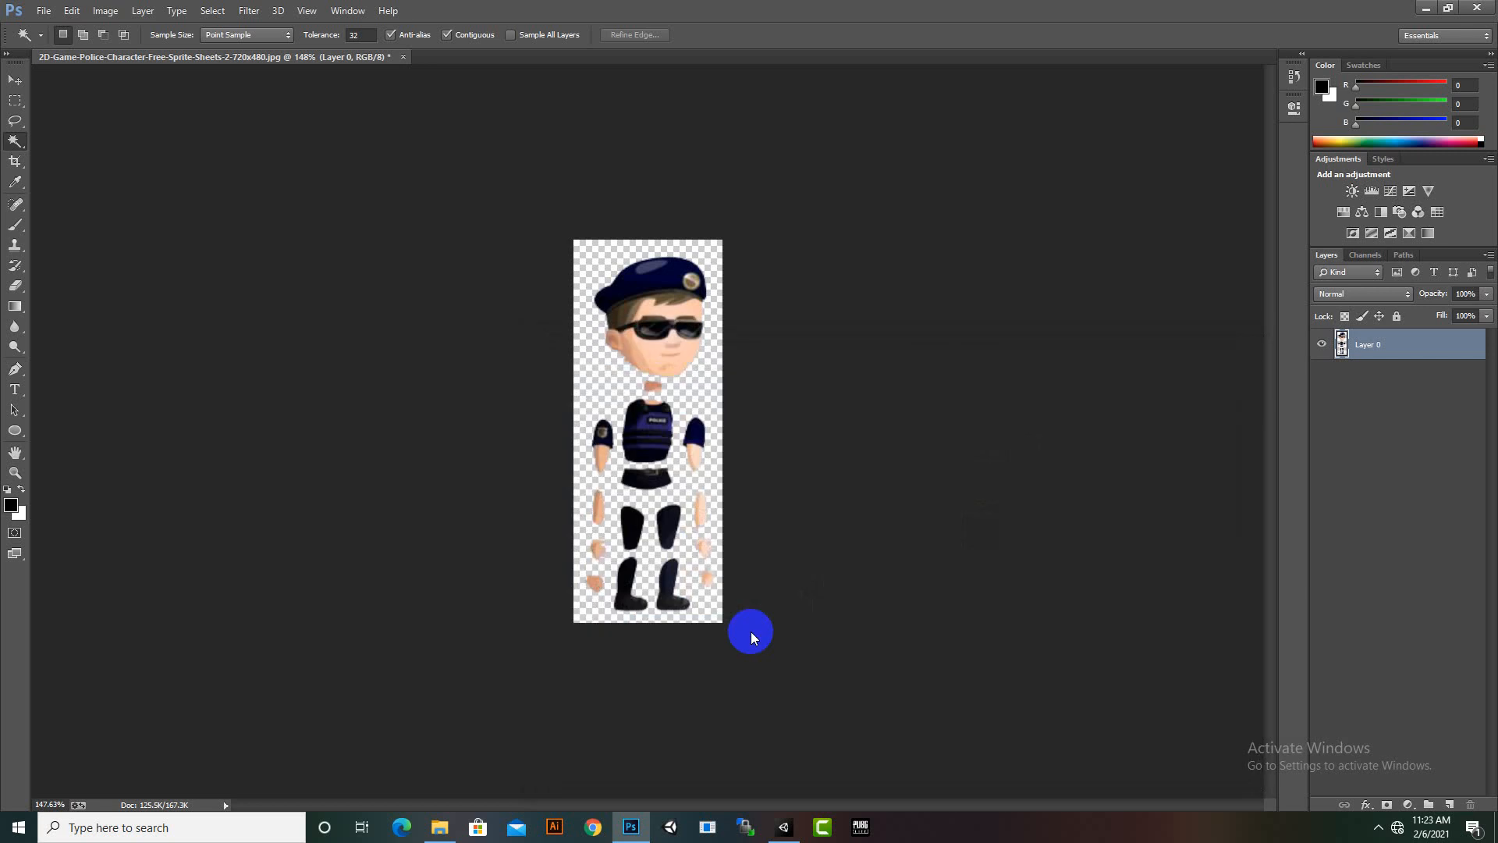
pyautogui.click(812, 259)
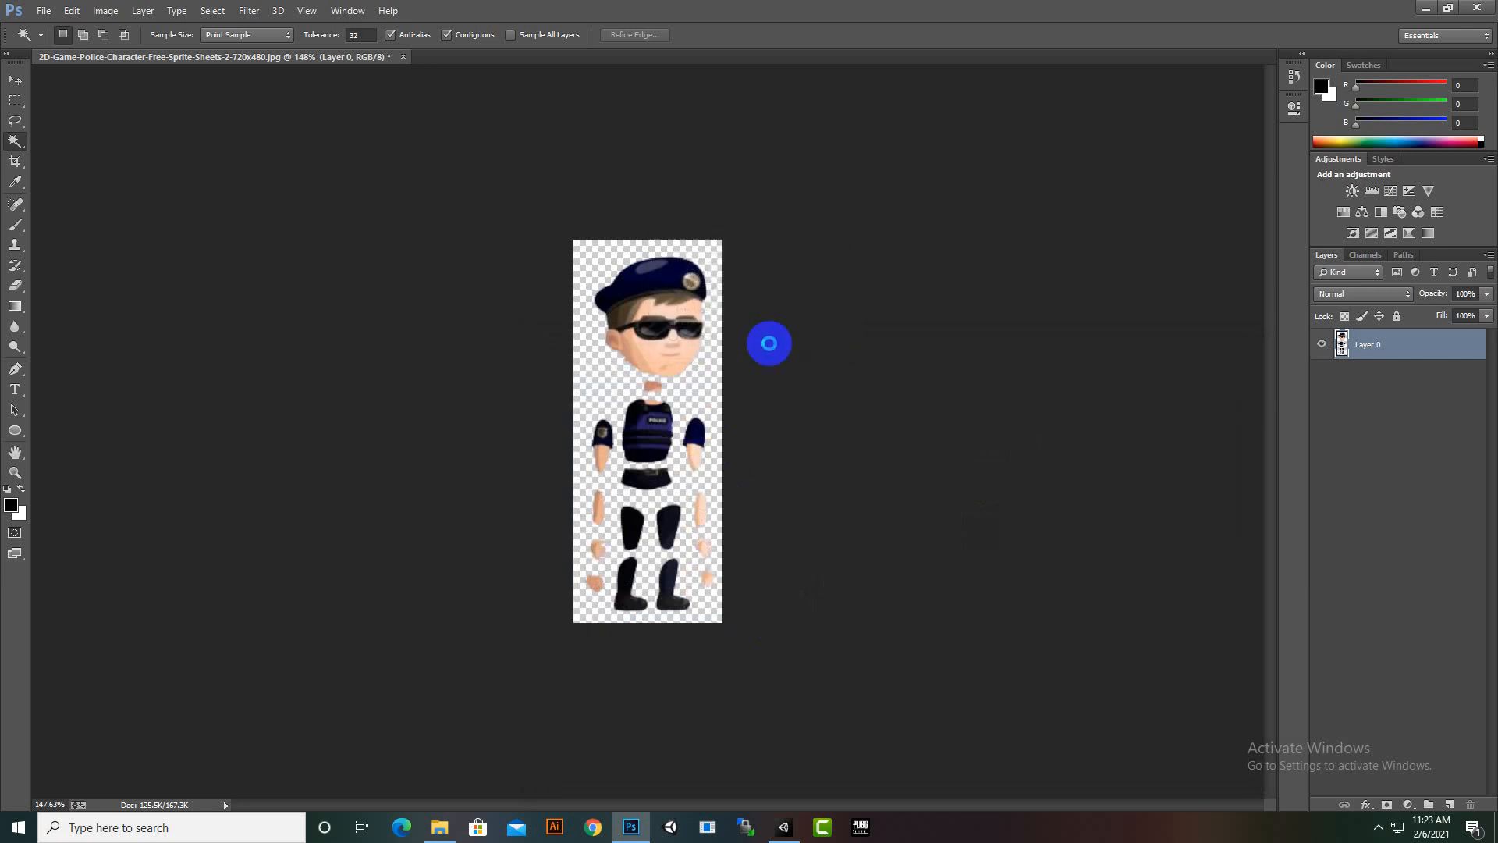
# Step: Switch to Unity and open the Sprites folder inside Assets
pyautogui.click(1423, 10)
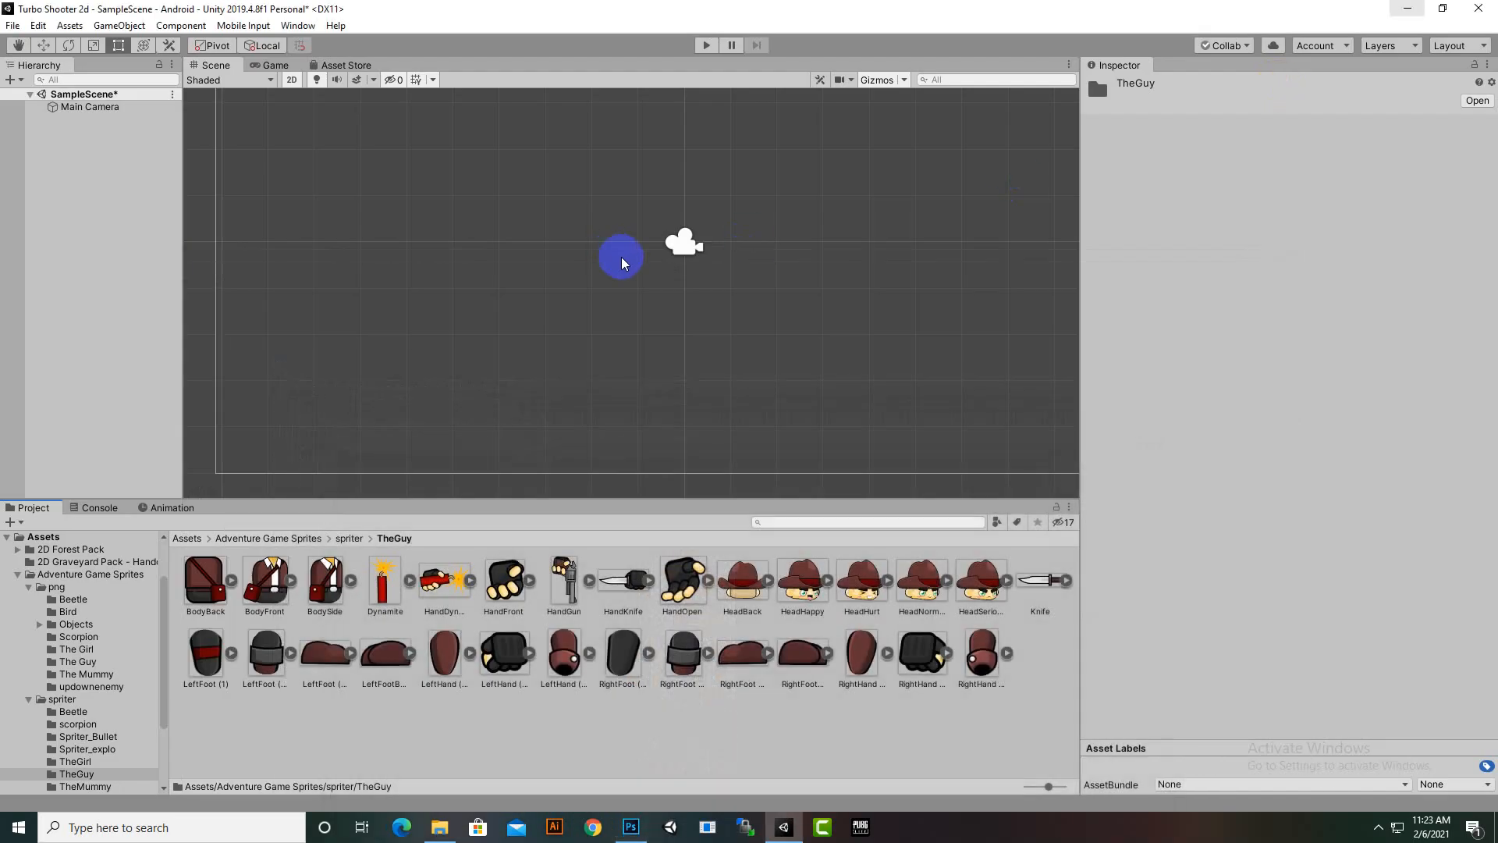
pyautogui.click(353, 540)
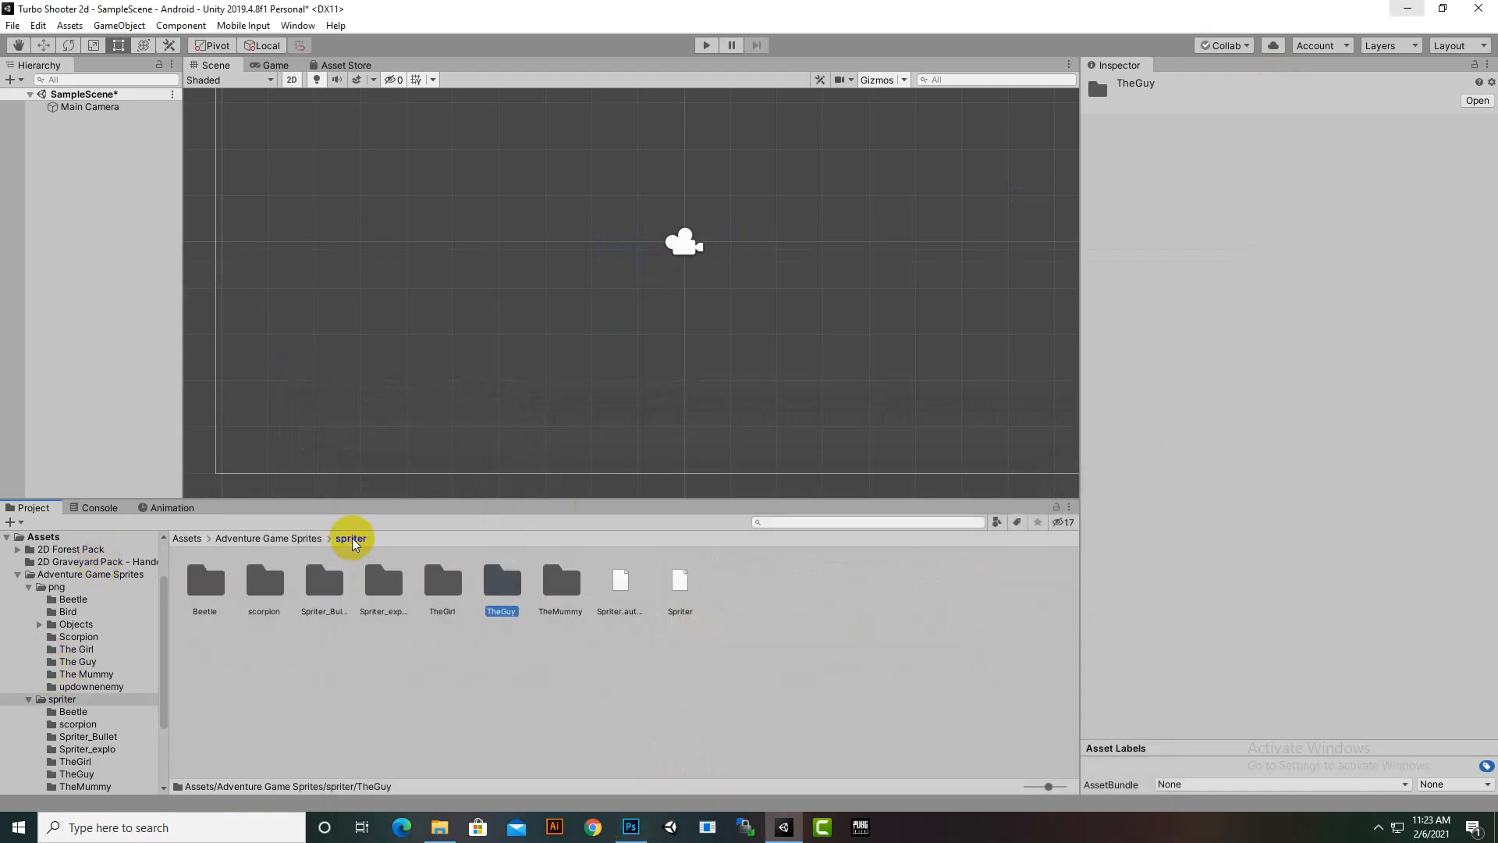
pyautogui.click(189, 538)
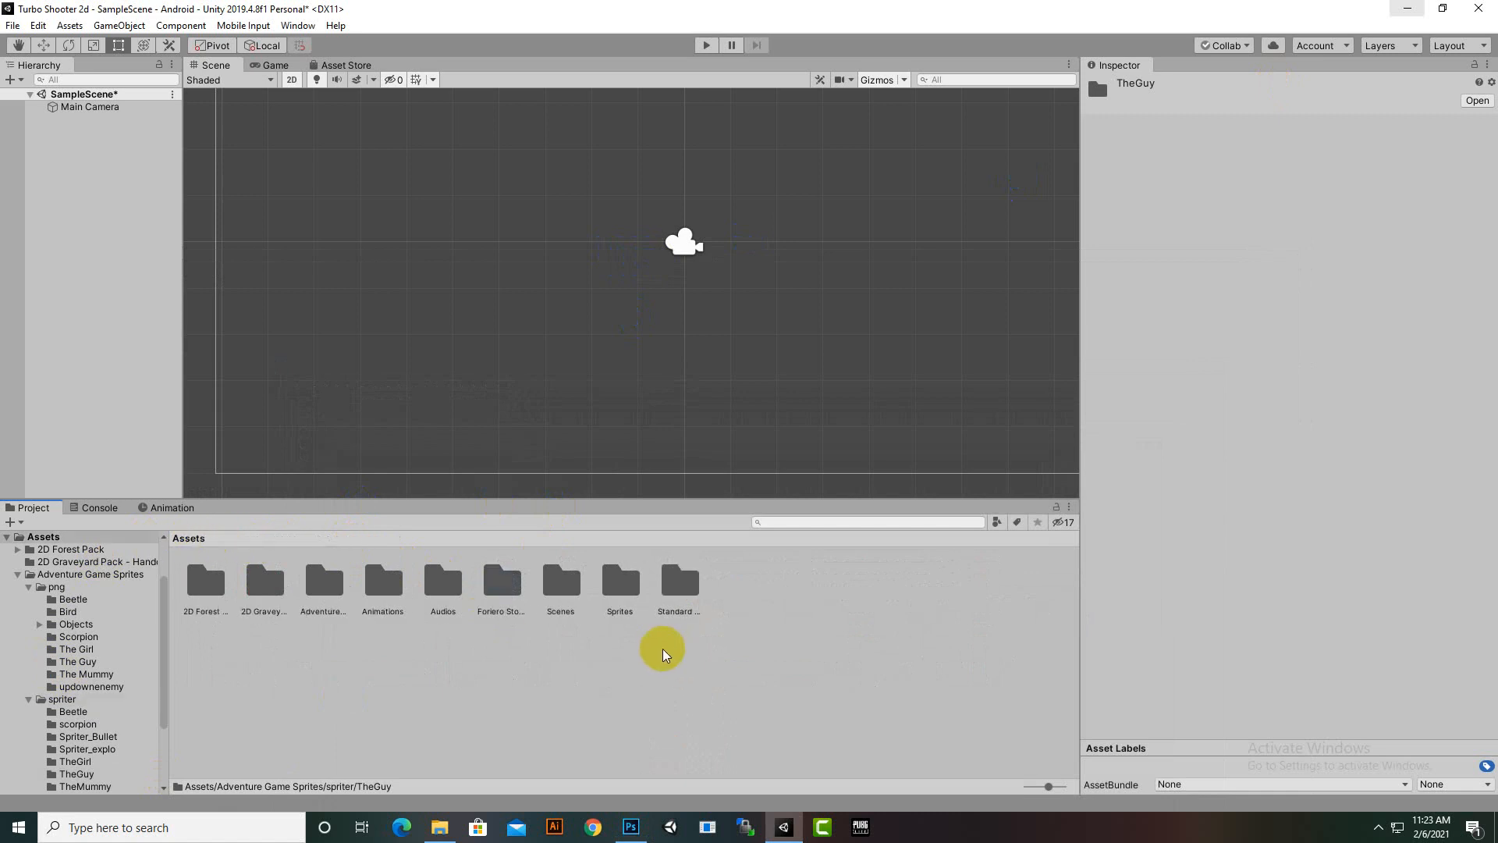
pyautogui.doubleClick(620, 581)
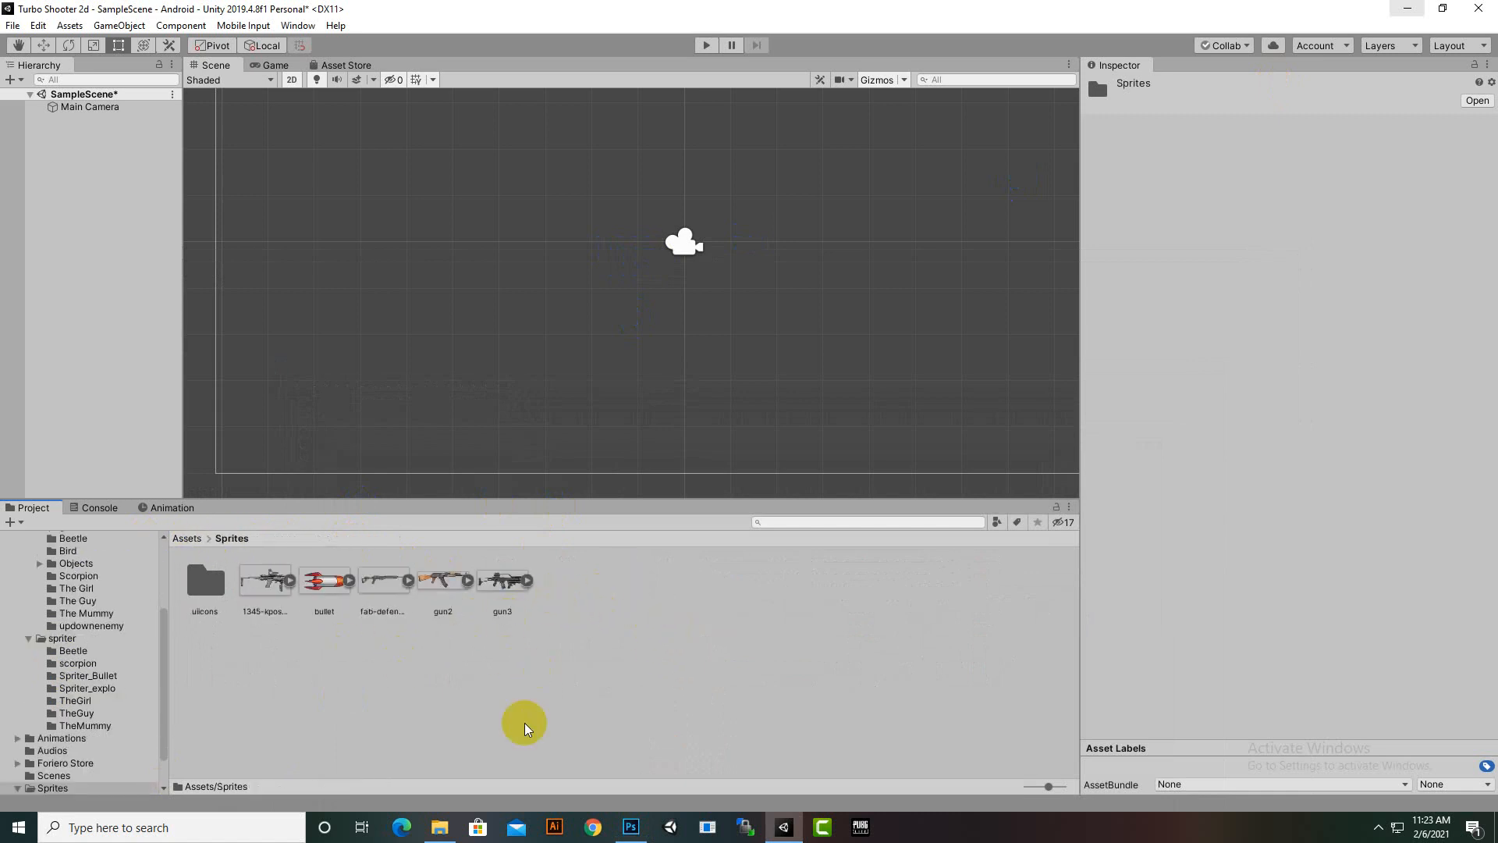
# Step: Import police.png from the Desktop folder into the project's Sprites folder
pyautogui.click(440, 826)
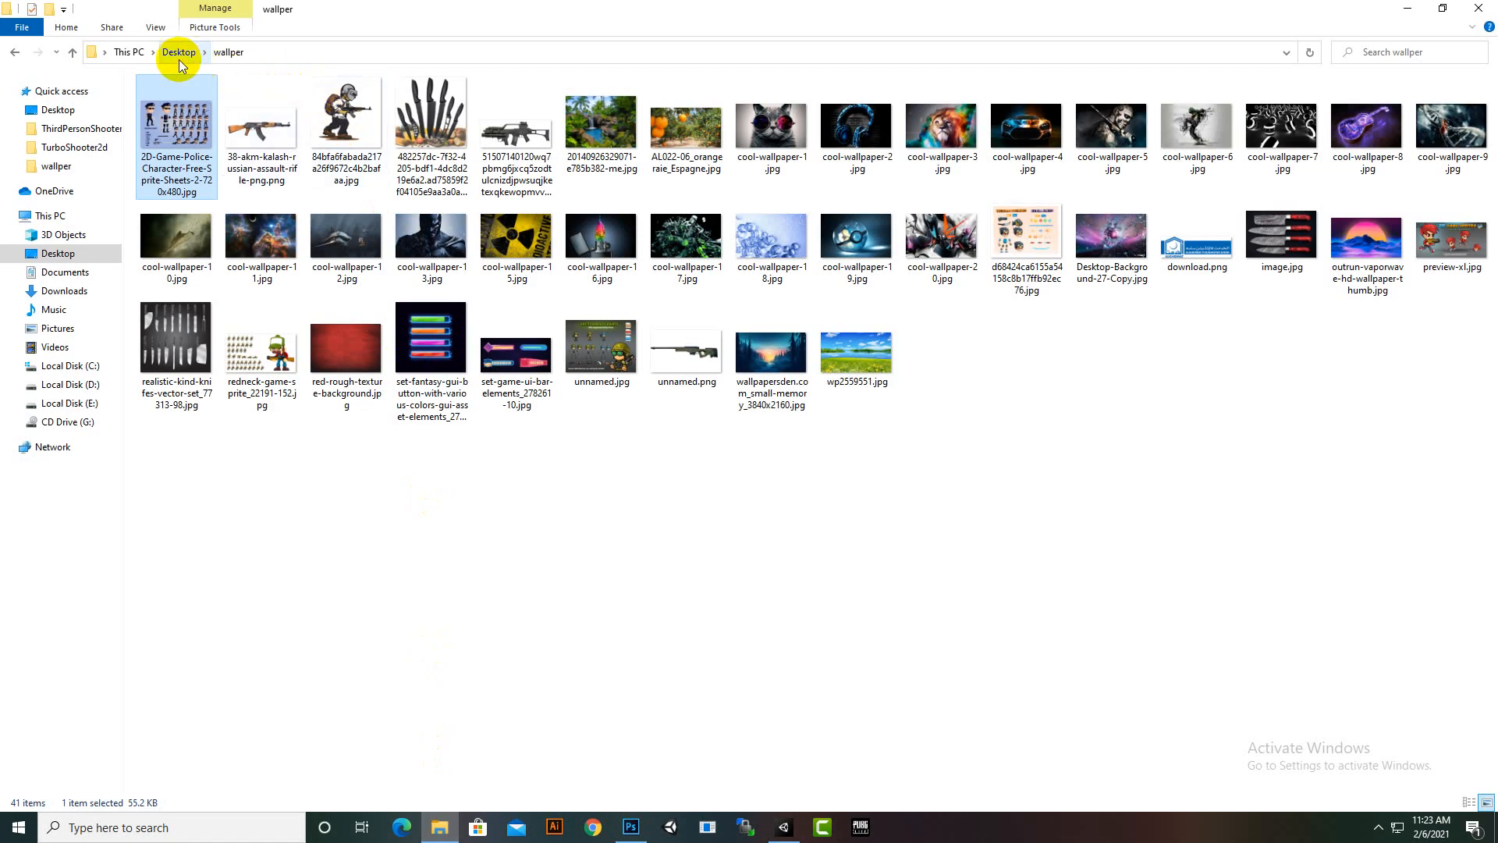
pyautogui.click(179, 59)
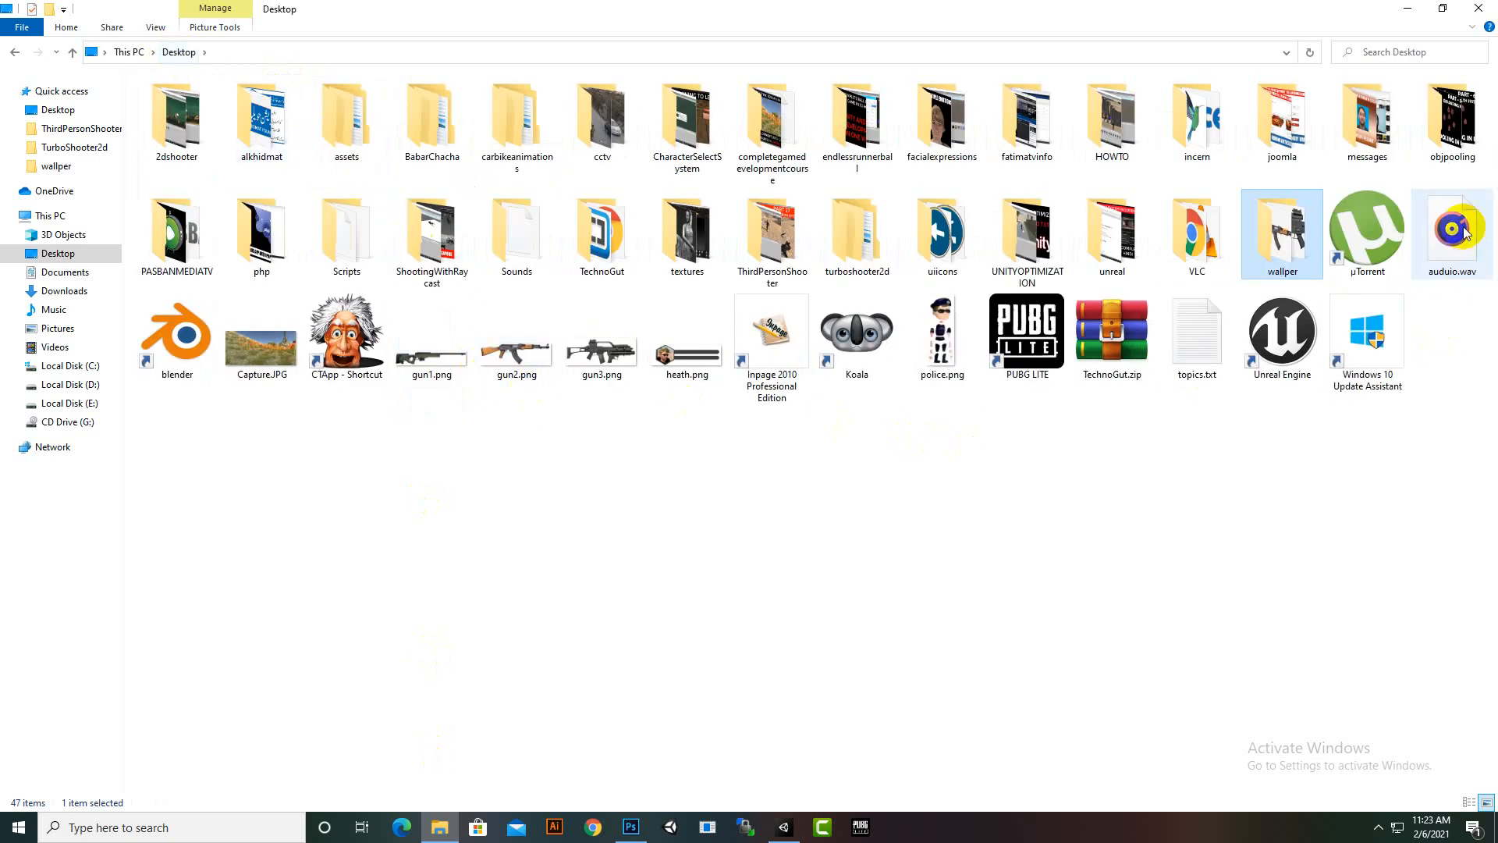
pyautogui.moveTo(943, 343); pyautogui.dragTo(512, 669)
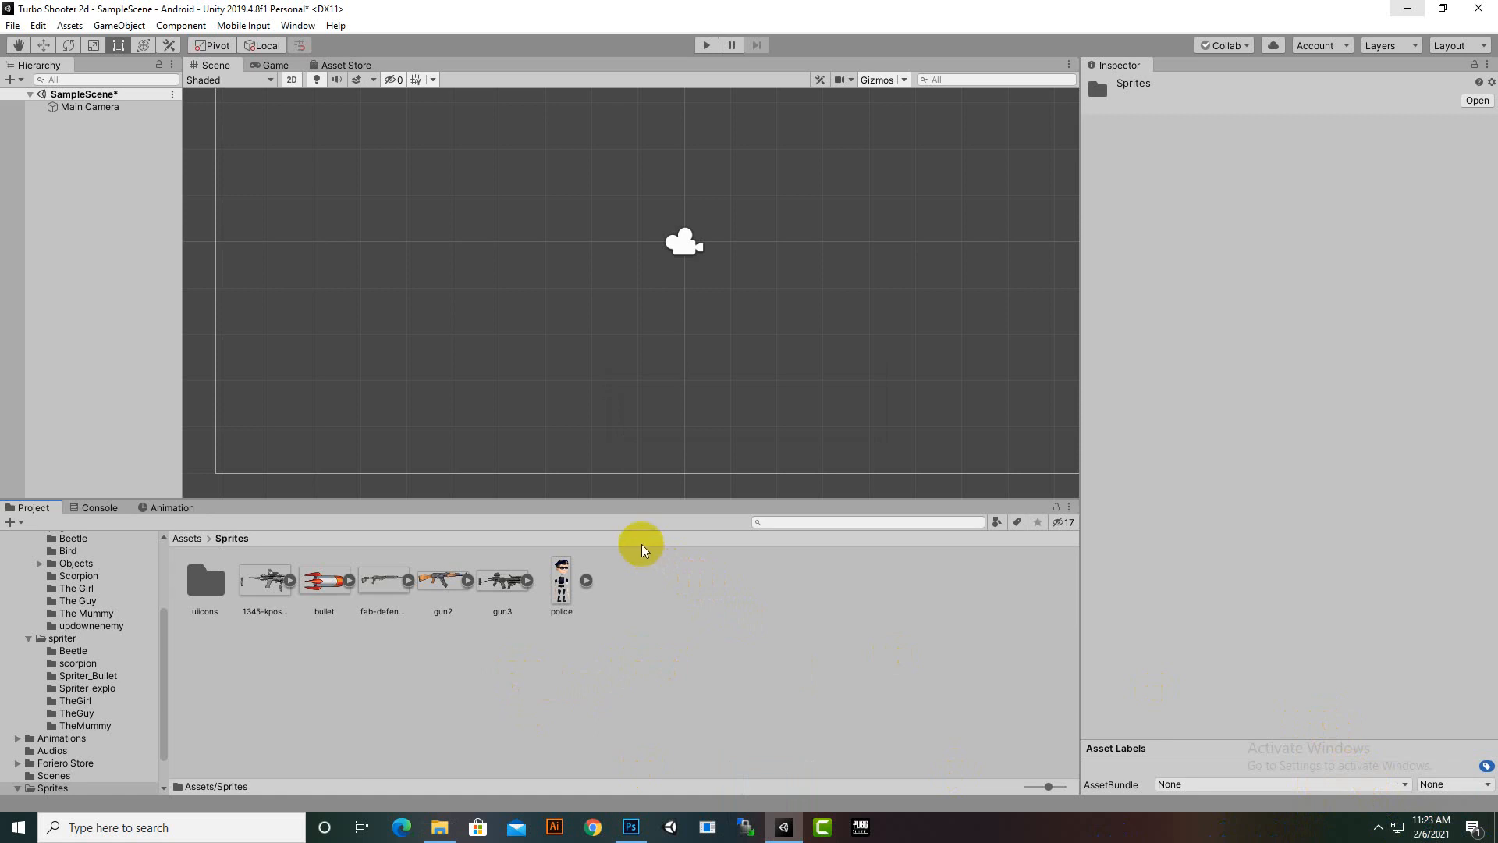
# Step: Set the police image's texture type to Sprite (2D and UI) and its sprite mode to Multiple
pyautogui.click(572, 589)
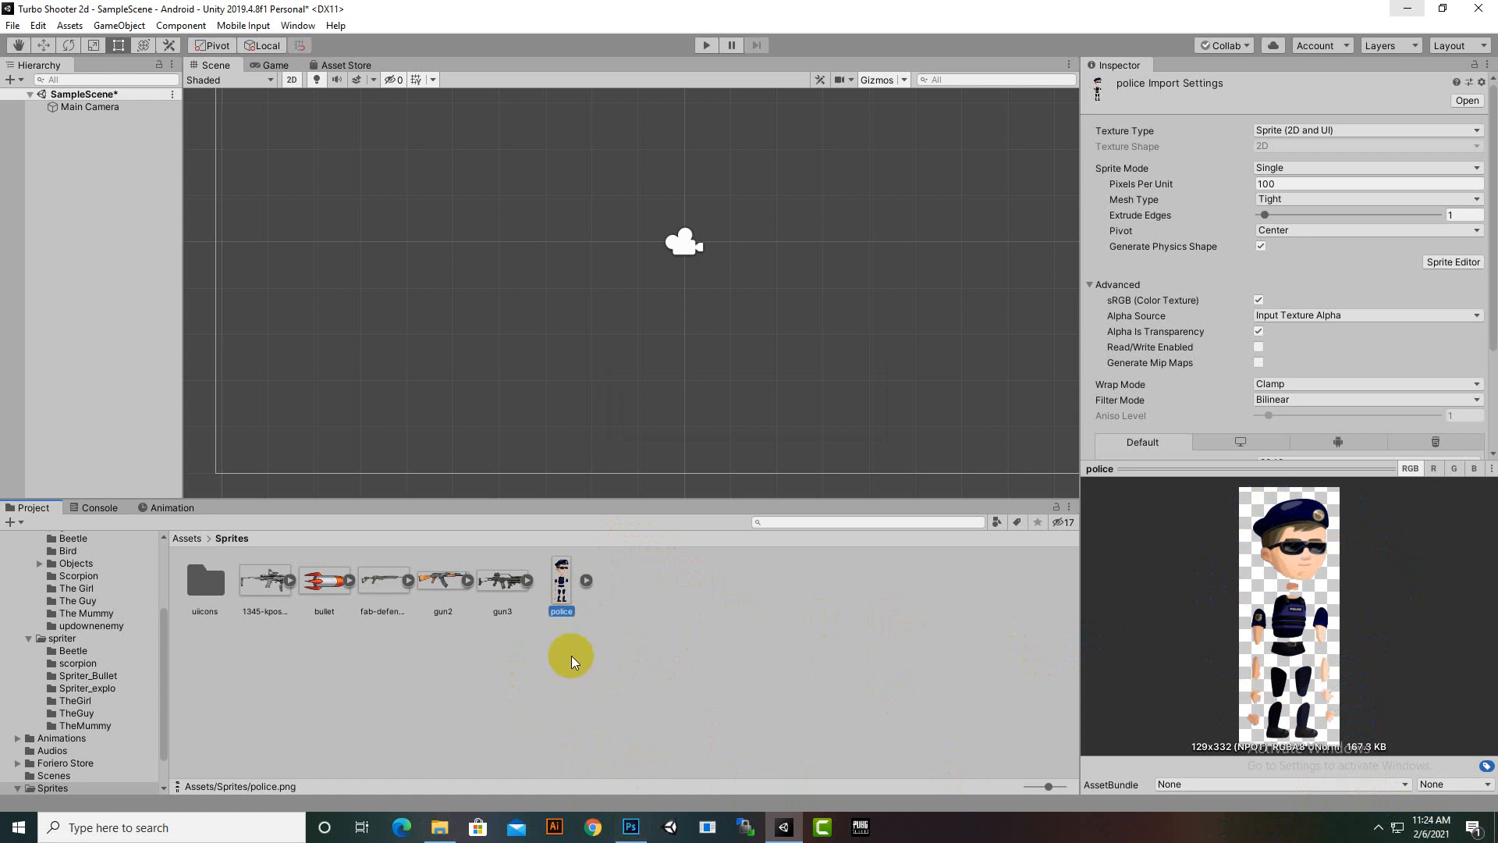
pyautogui.click(1347, 739)
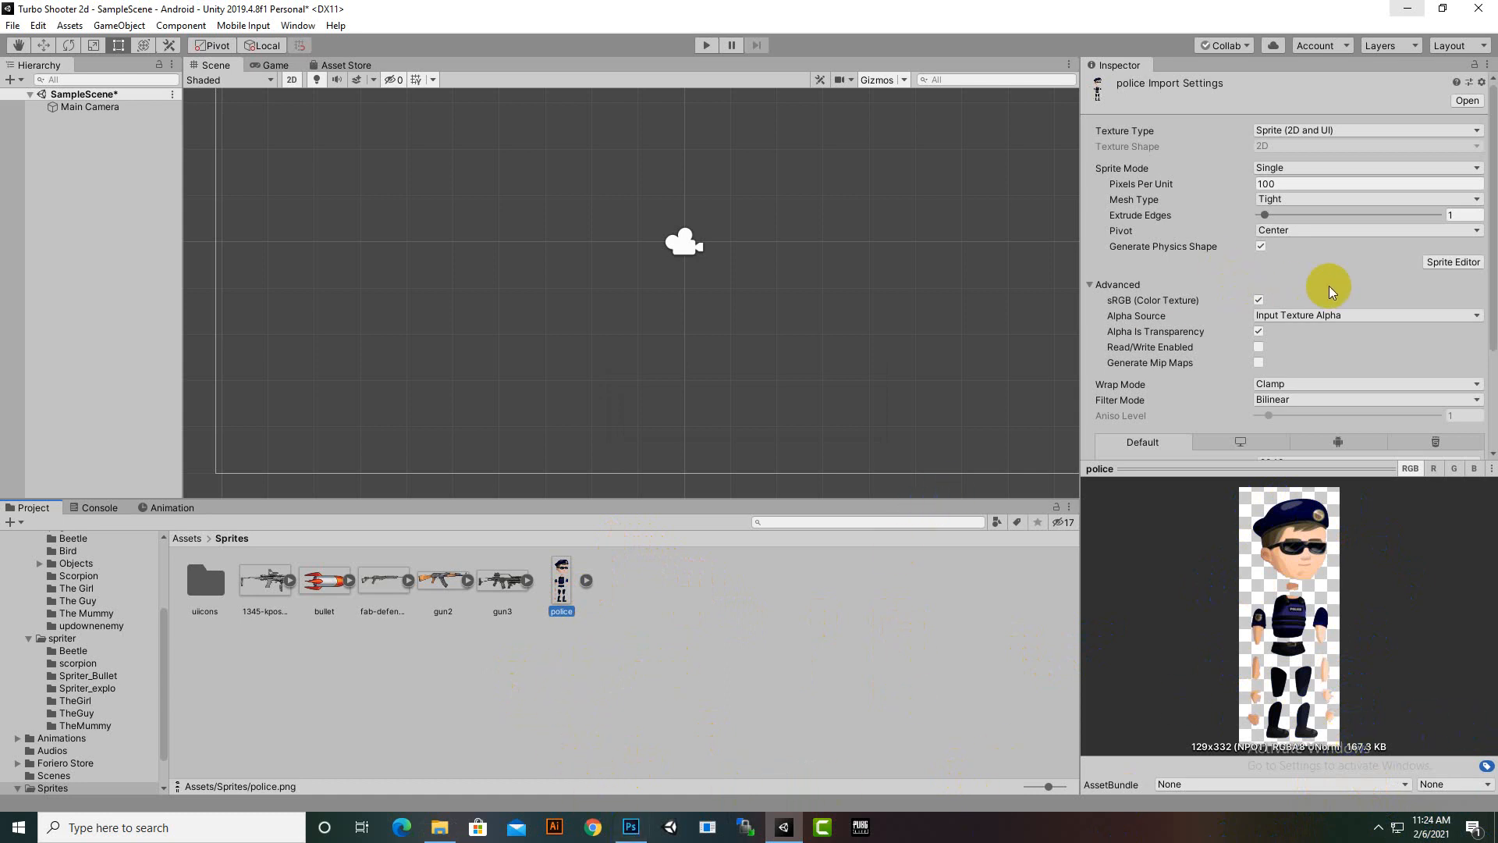
pyautogui.click(1342, 129)
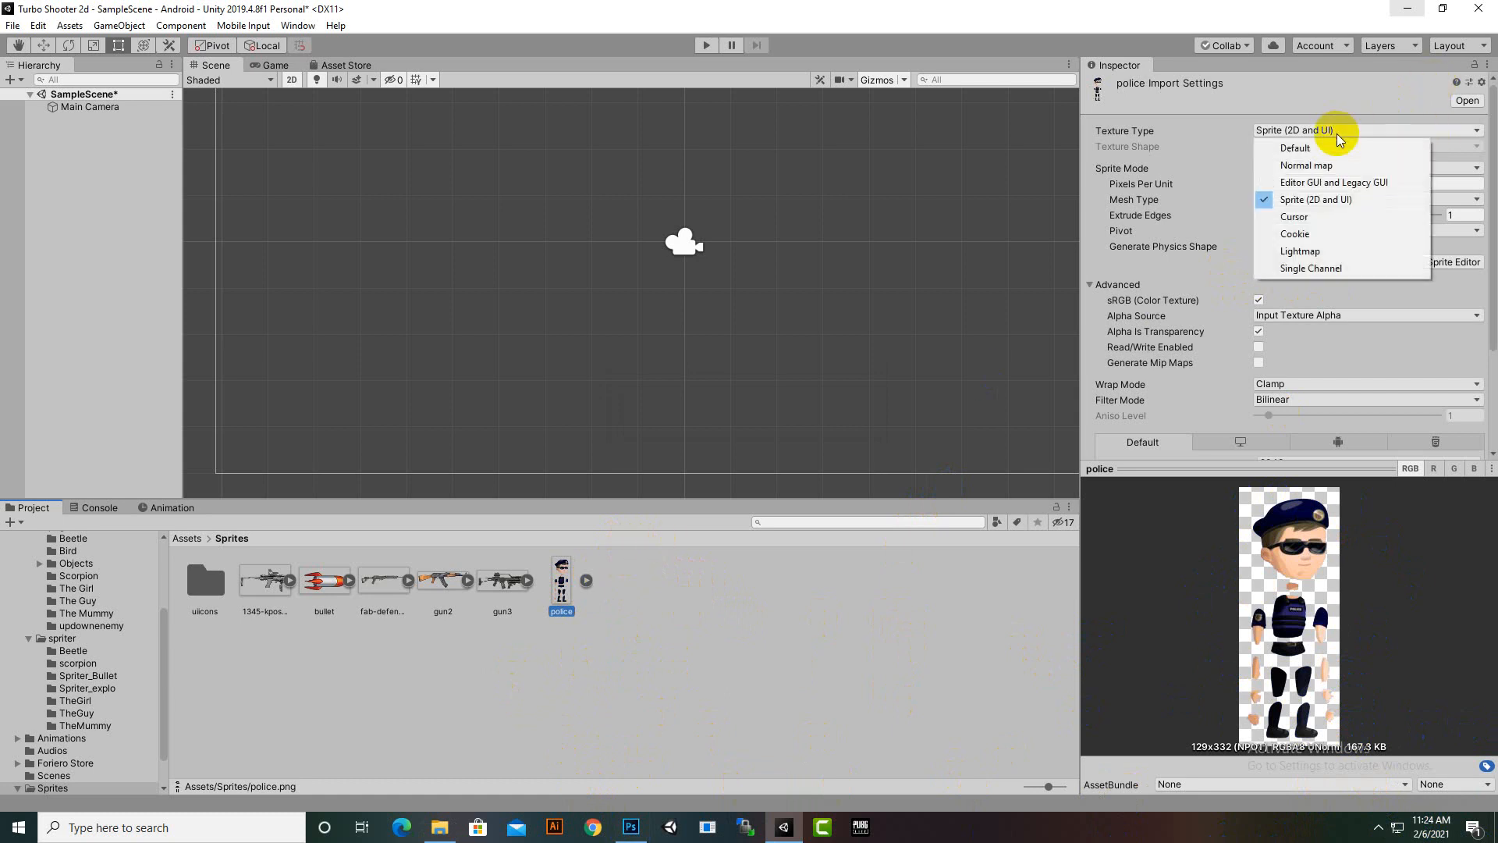
pyautogui.click(1378, 200)
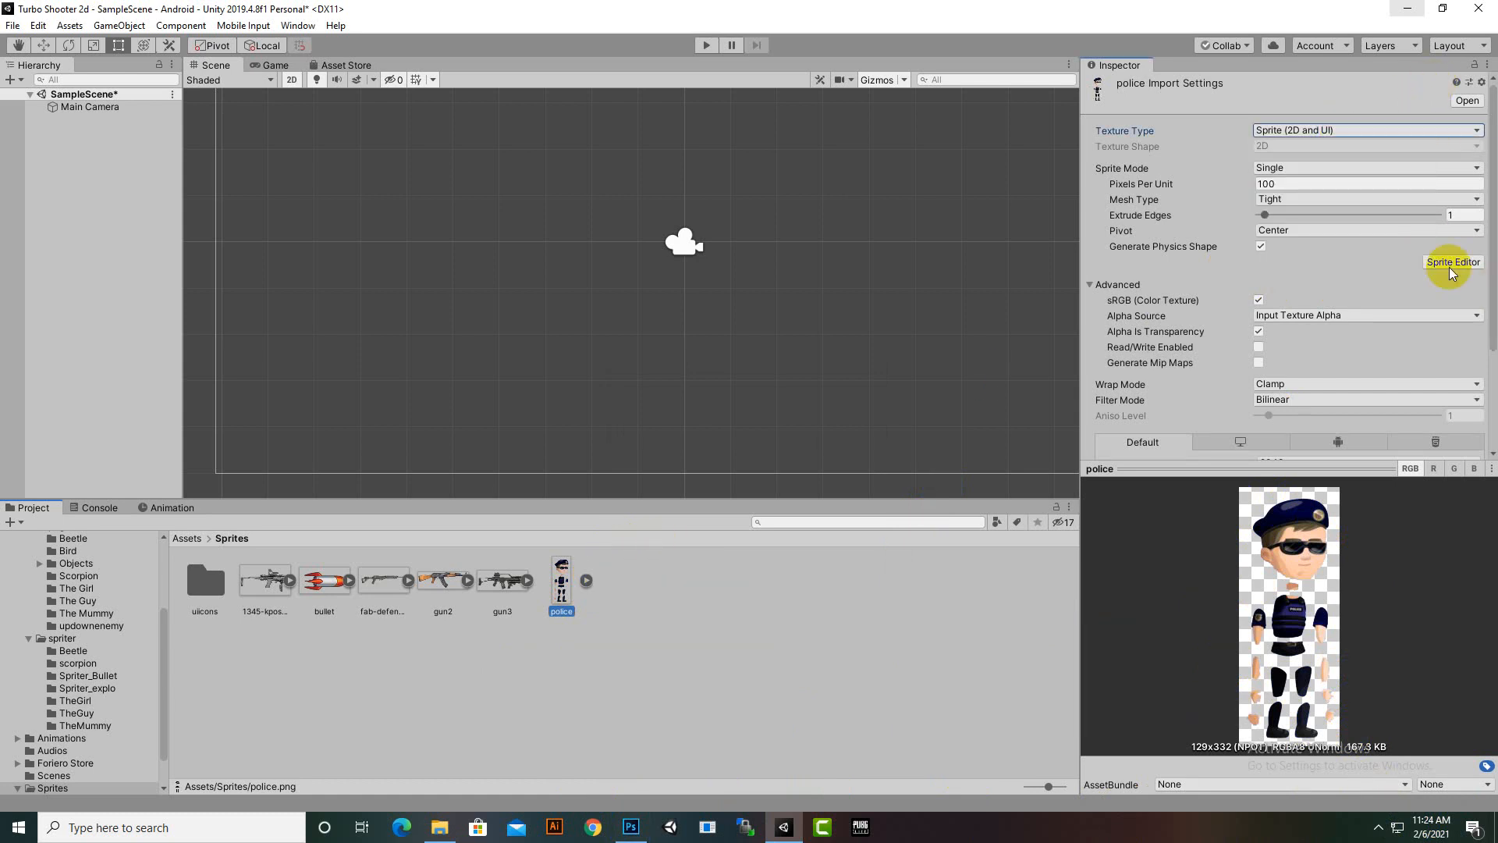
pyautogui.click(1292, 168)
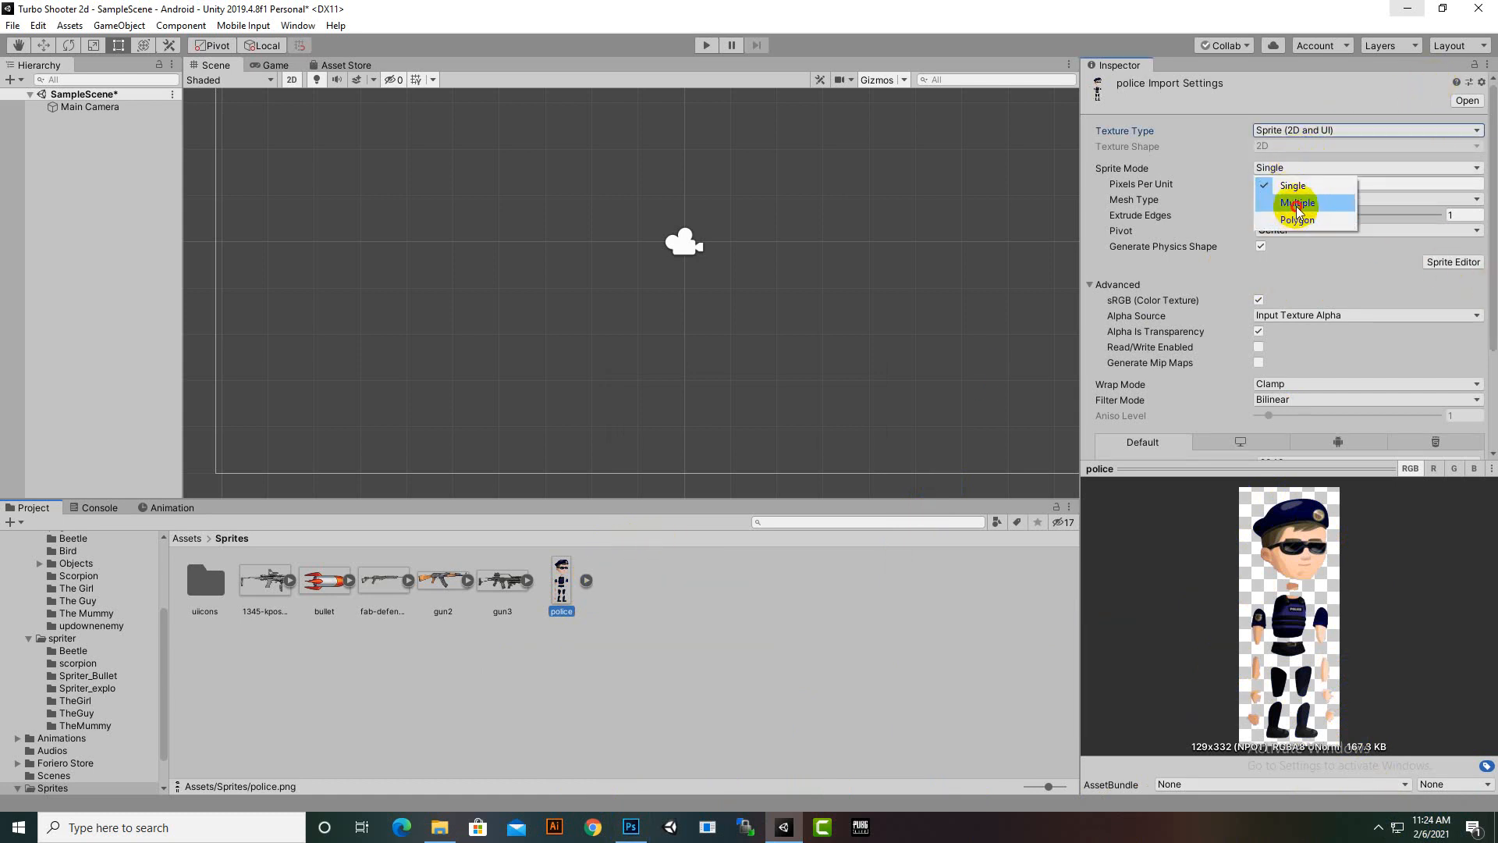
pyautogui.click(1298, 205)
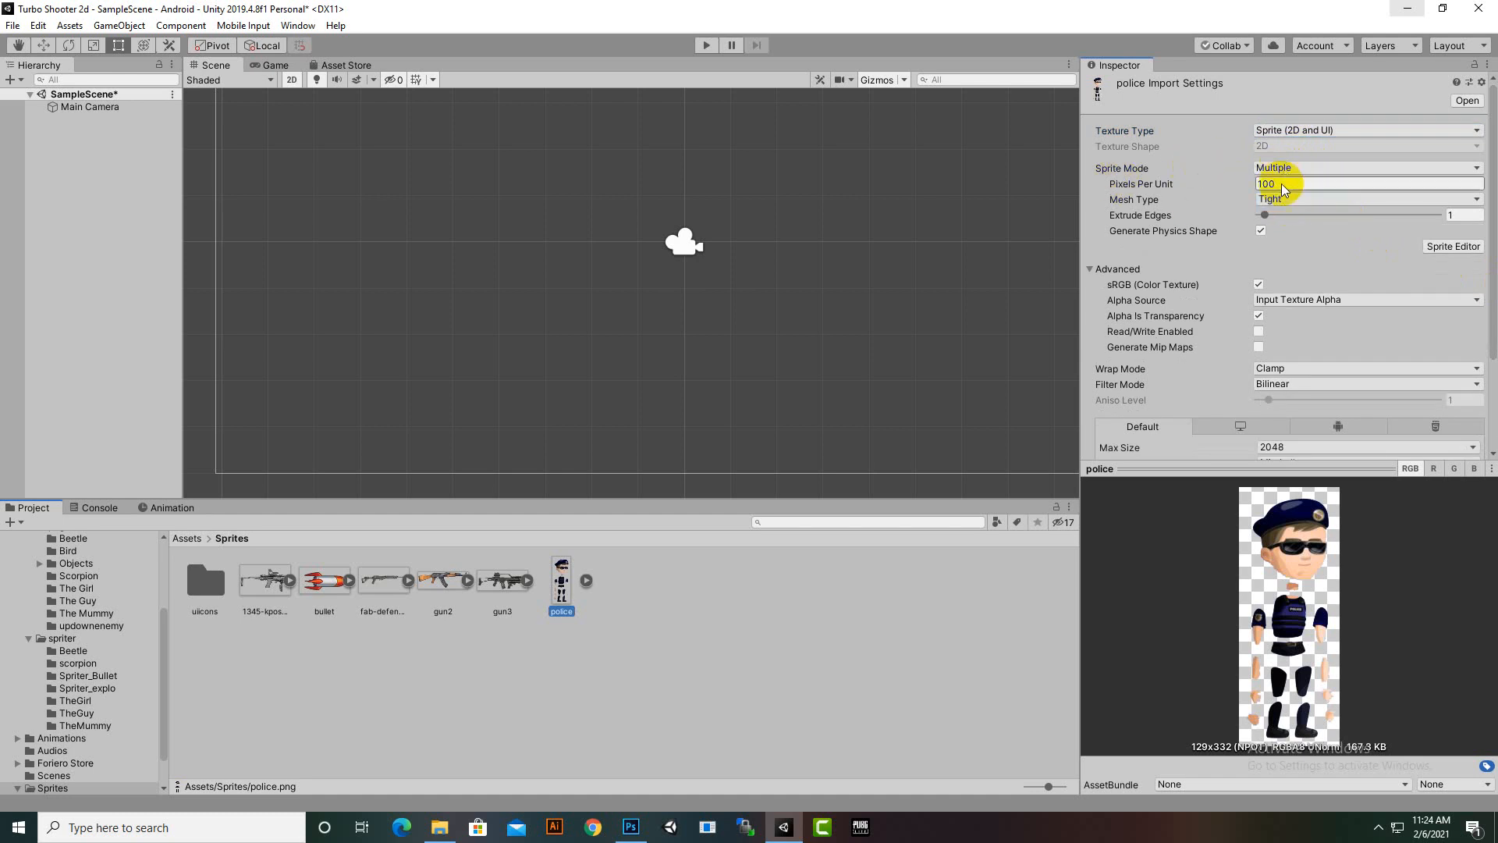
# Step: Apply the import settings and slice the police sheet in the Sprite Editor with Automatic type, Center pivot and Delete Existing method
pyautogui.click(1443, 250)
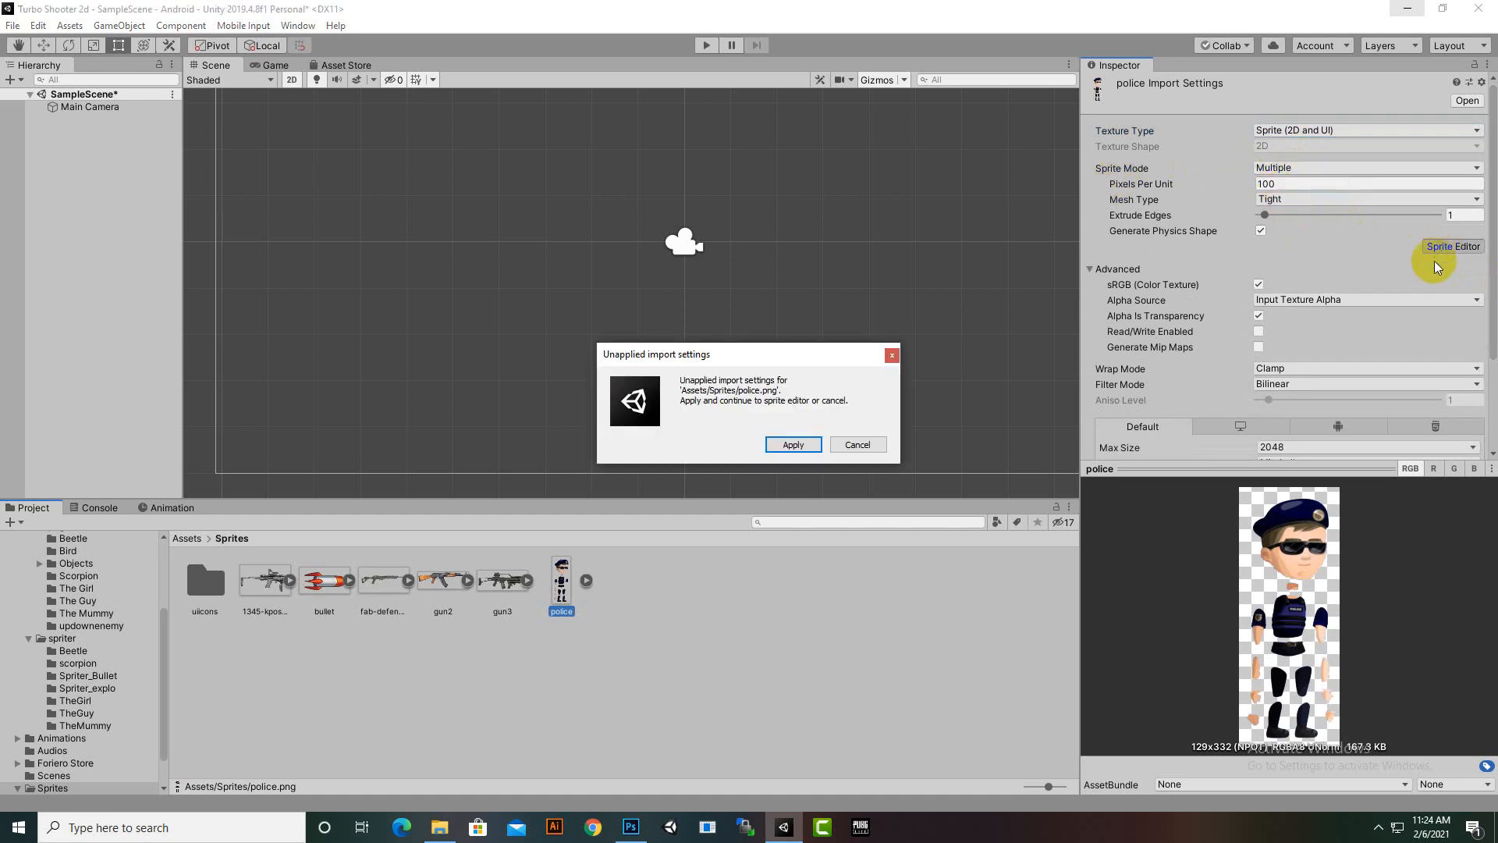
pyautogui.click(792, 444)
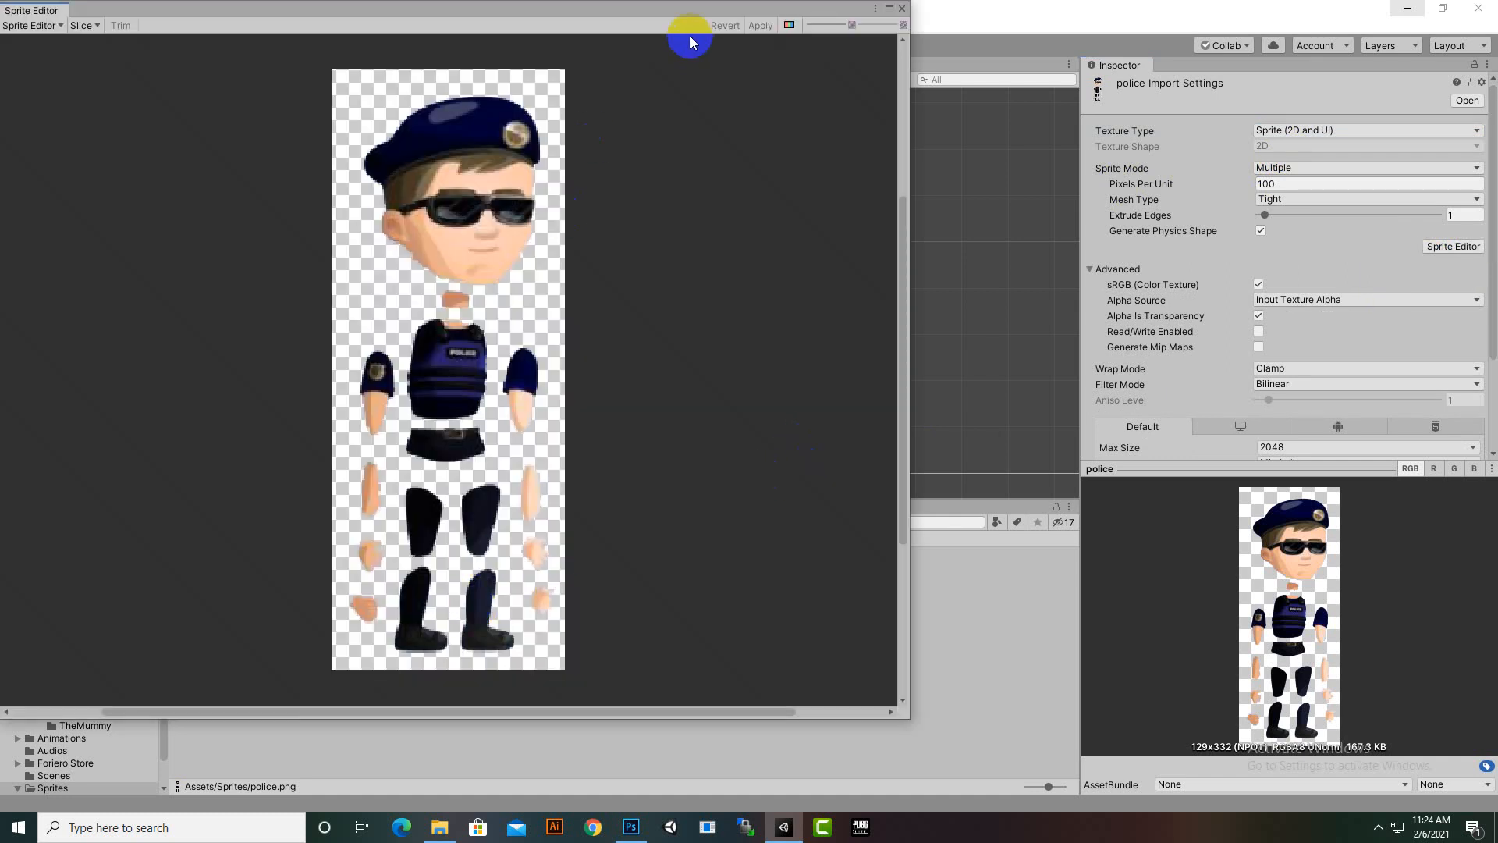
pyautogui.moveTo(696, 12); pyautogui.dragTo(1037, 34)
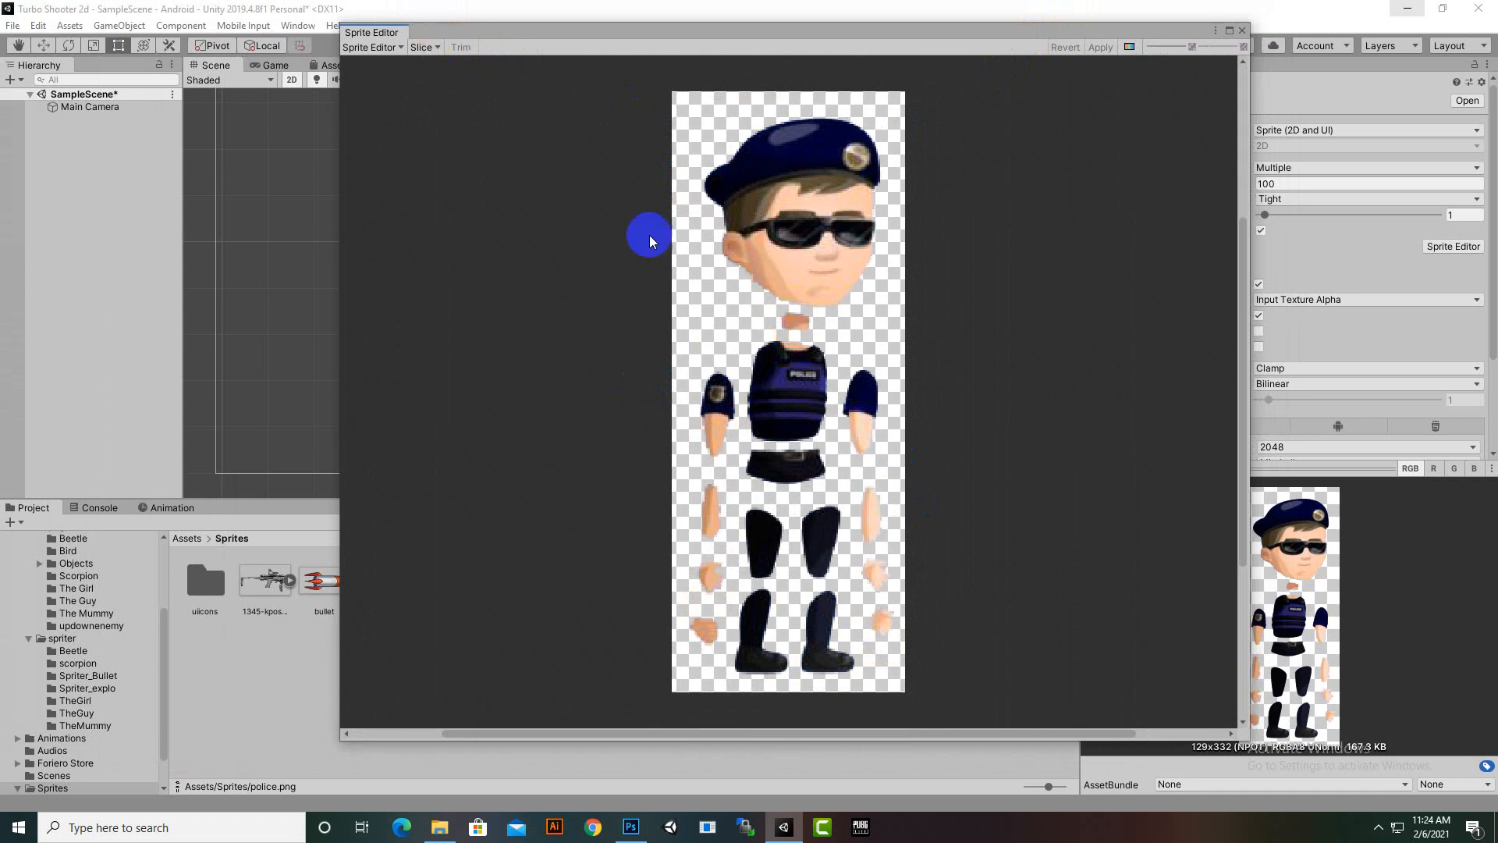
pyautogui.click(426, 48)
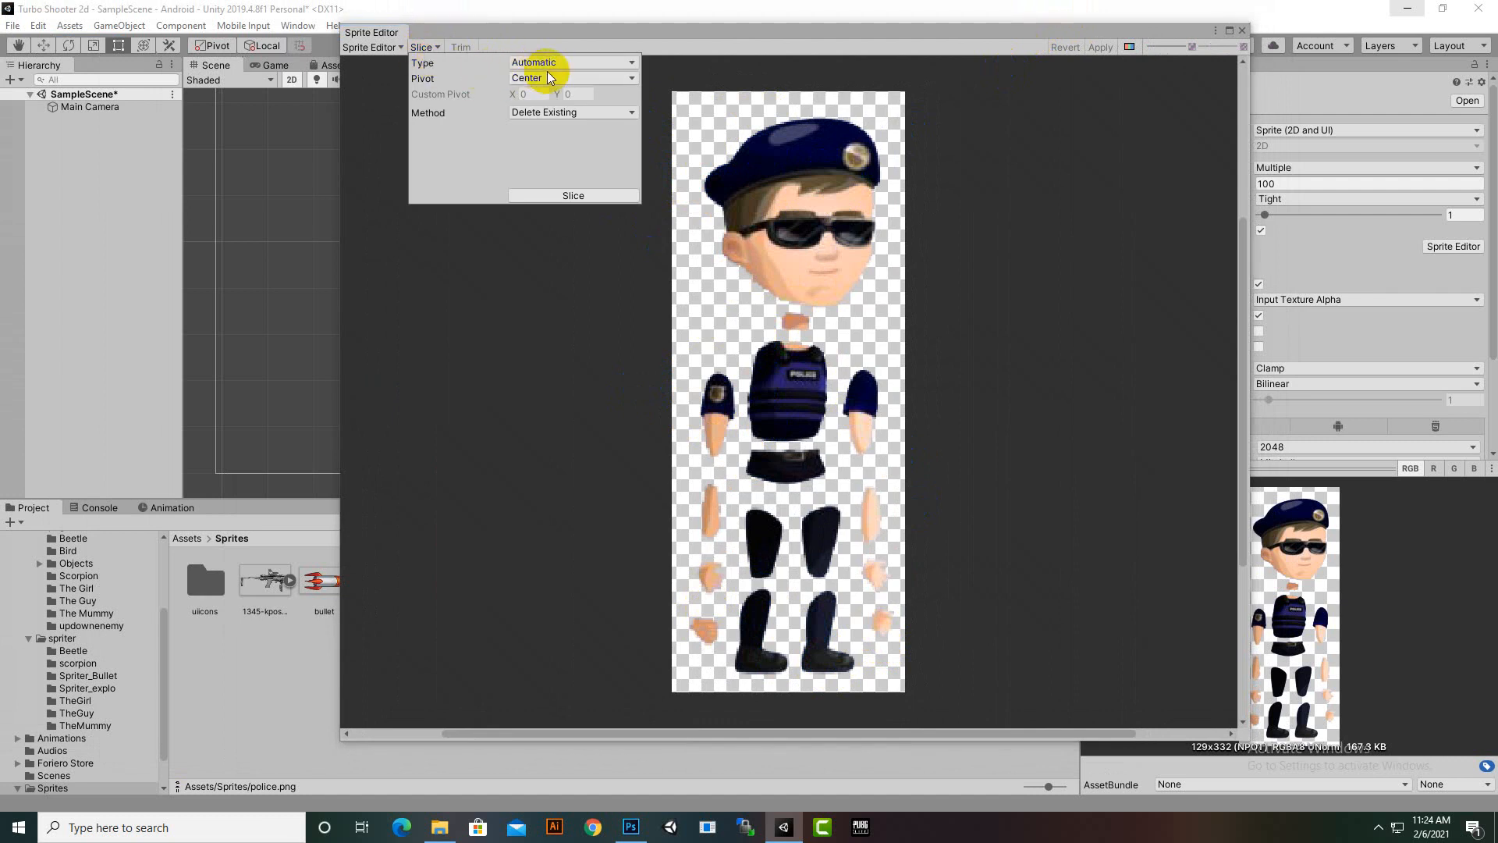
pyautogui.click(548, 203)
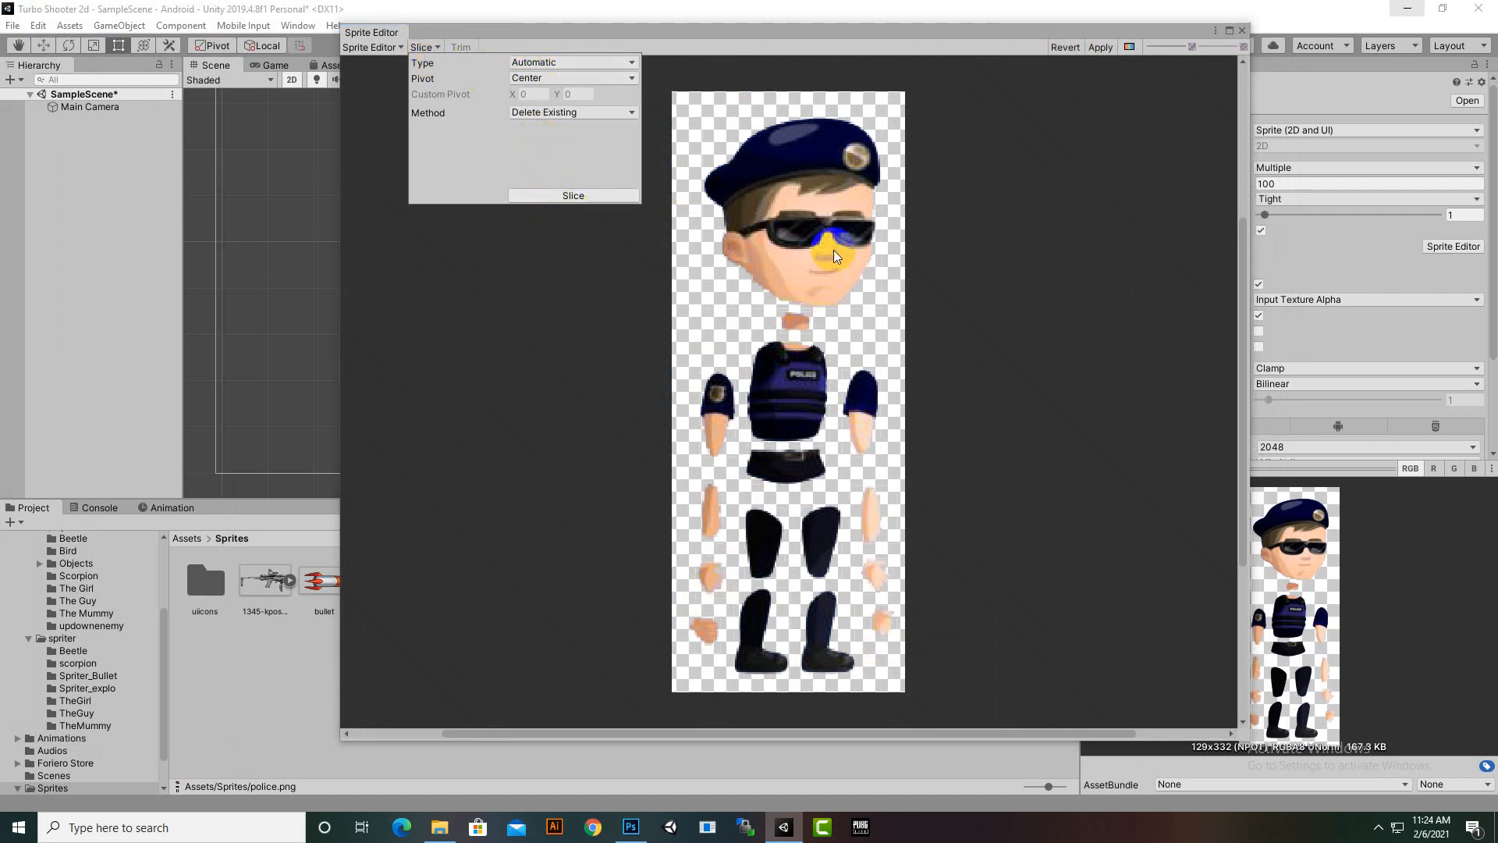
# Step: Inspect the individual slice rectangles around the head, torso, arms, belt, legs, hands and boots
pyautogui.click(833, 238)
pyautogui.click(824, 386)
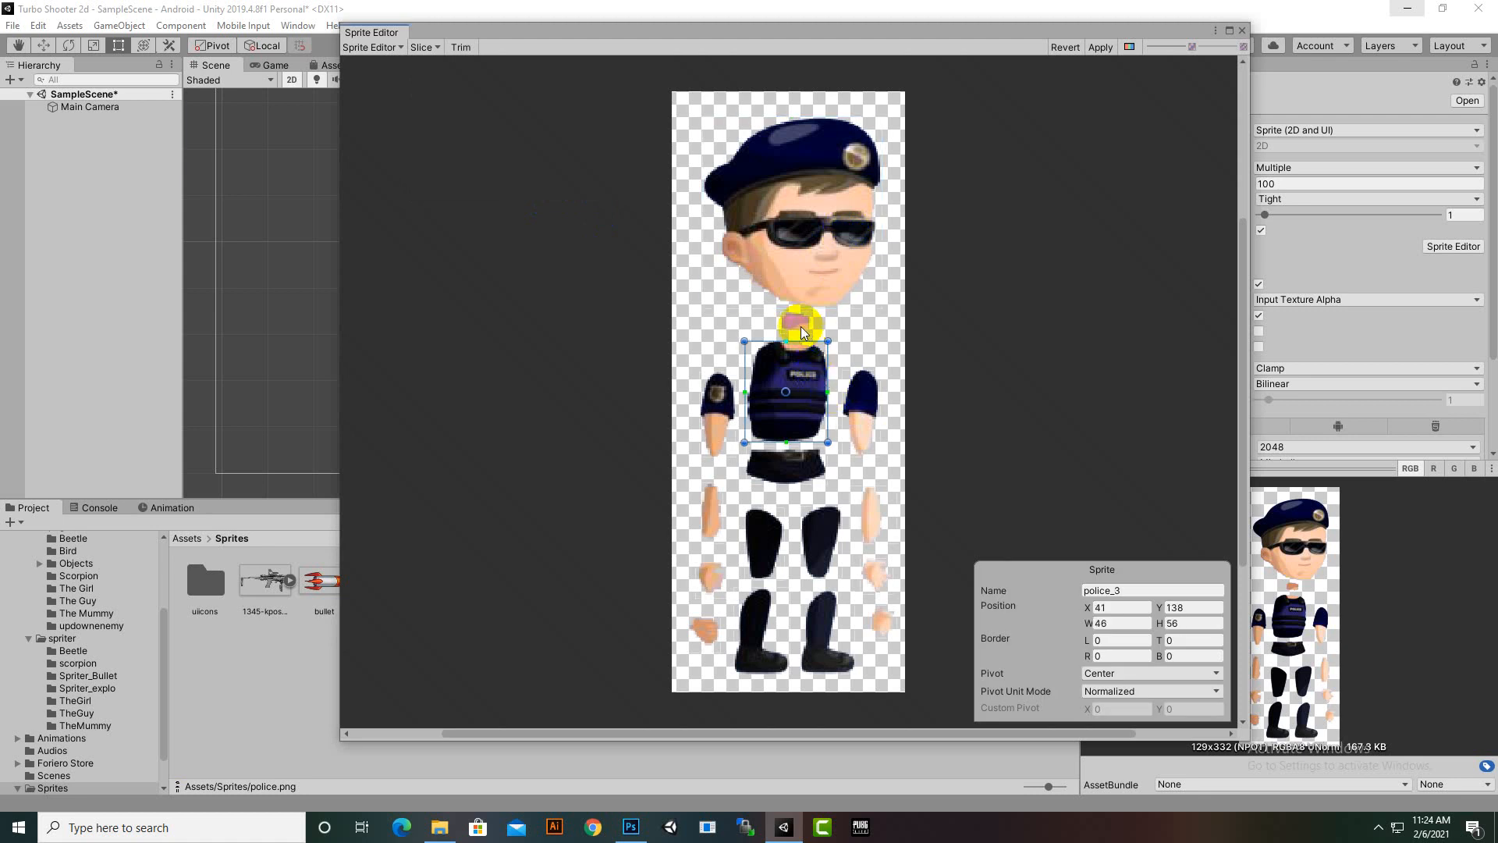
pyautogui.click(718, 405)
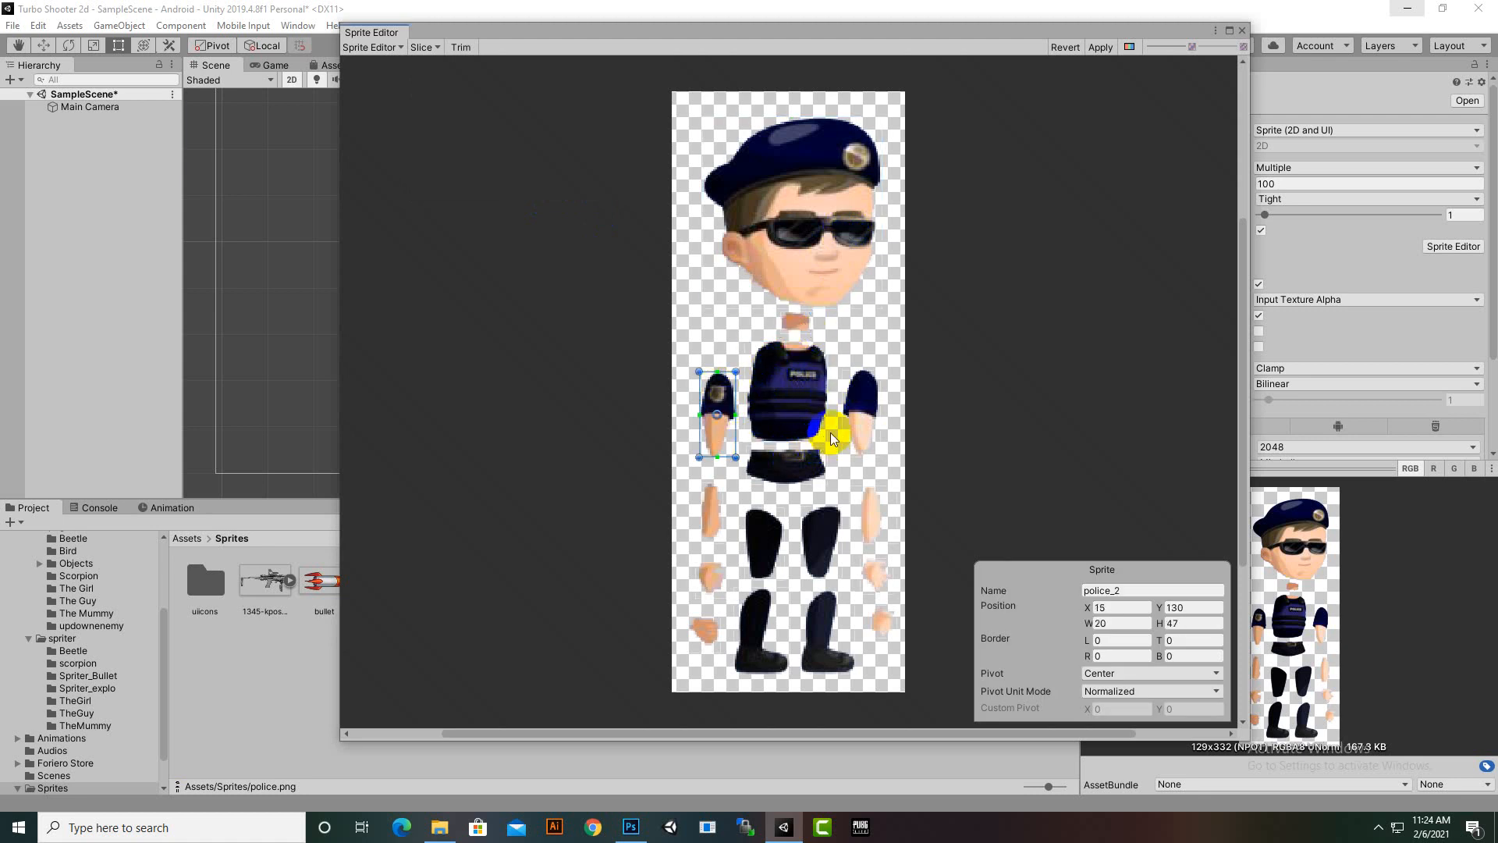
pyautogui.click(851, 417)
pyautogui.click(778, 476)
pyautogui.click(769, 539)
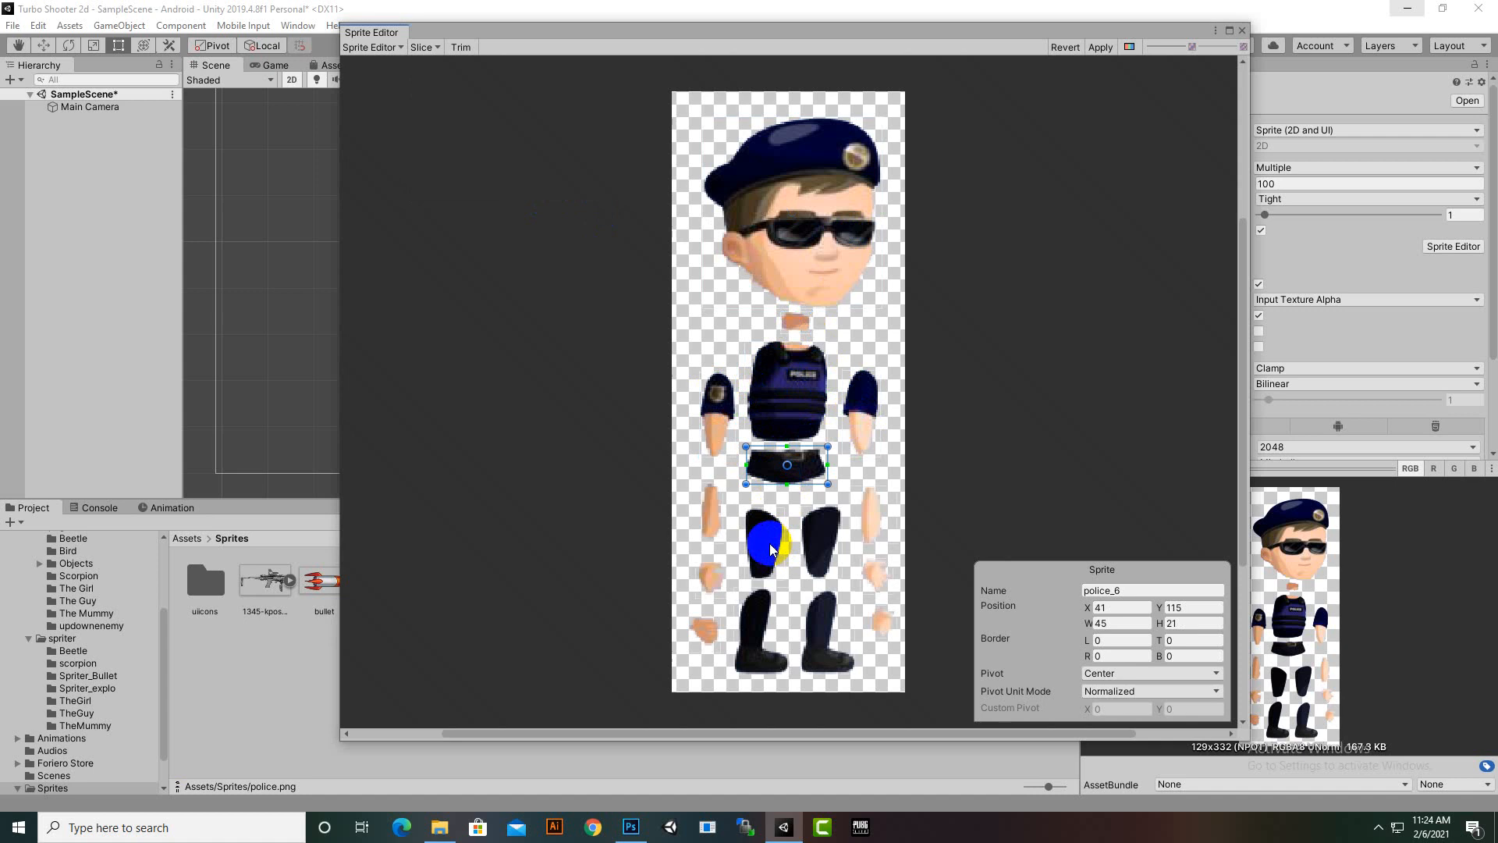
pyautogui.click(819, 537)
pyautogui.click(873, 520)
pyautogui.click(873, 572)
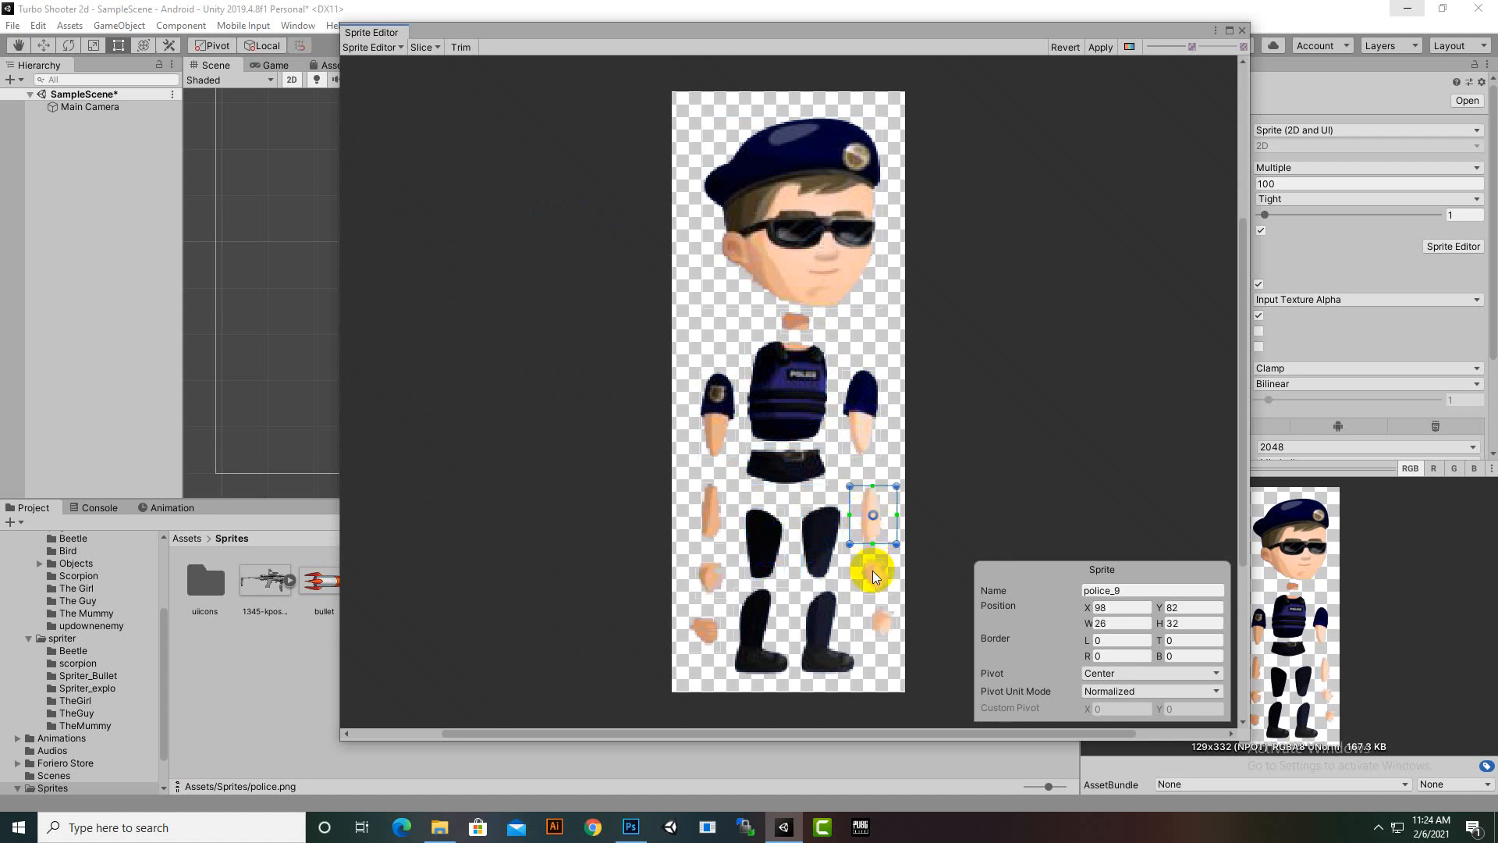
pyautogui.click(884, 622)
pyautogui.click(681, 638)
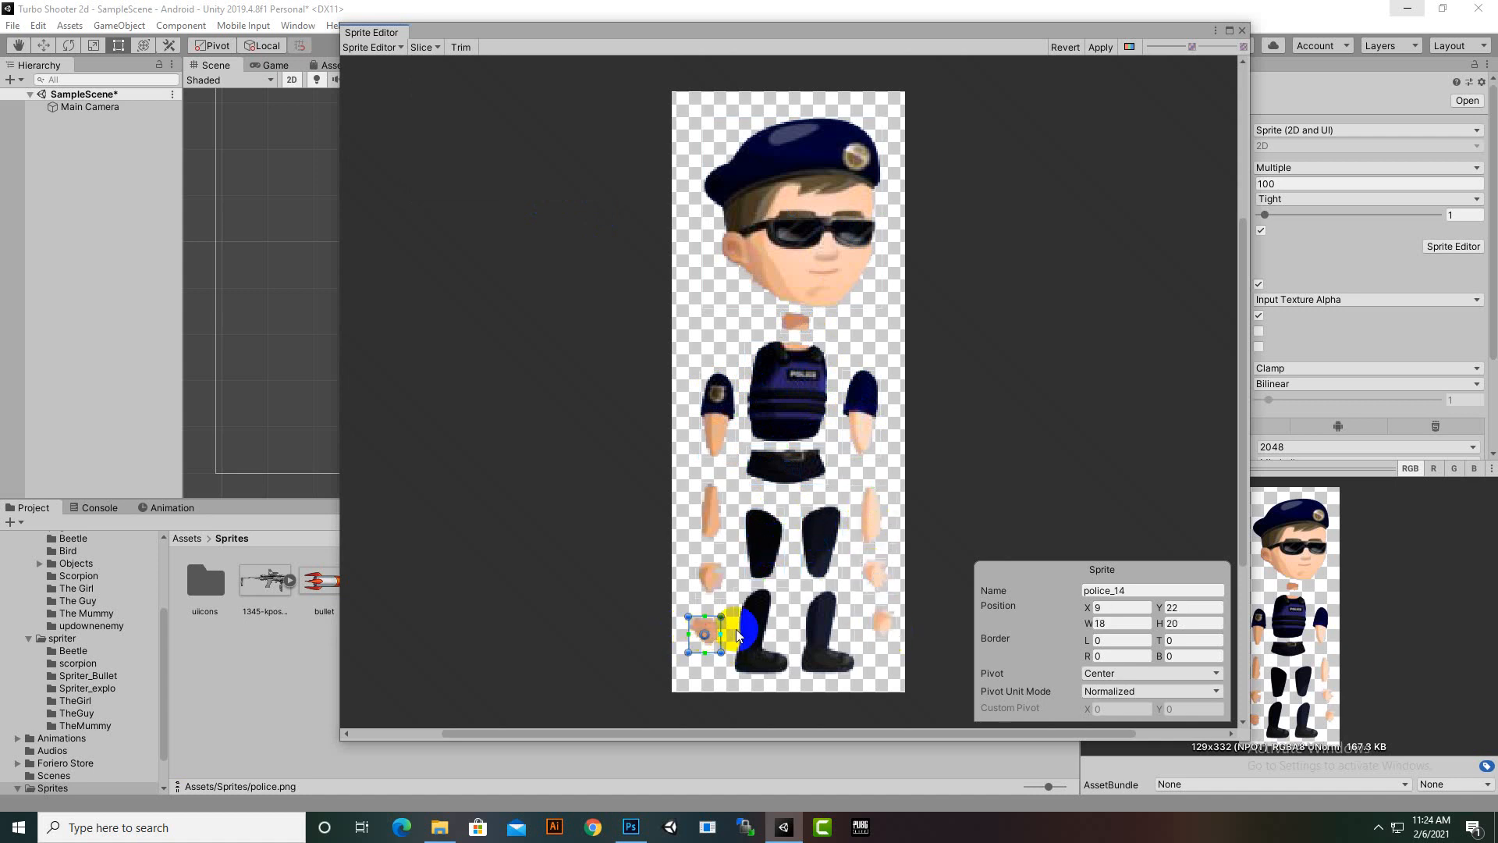
pyautogui.click(757, 632)
pyautogui.click(827, 632)
pyautogui.click(708, 579)
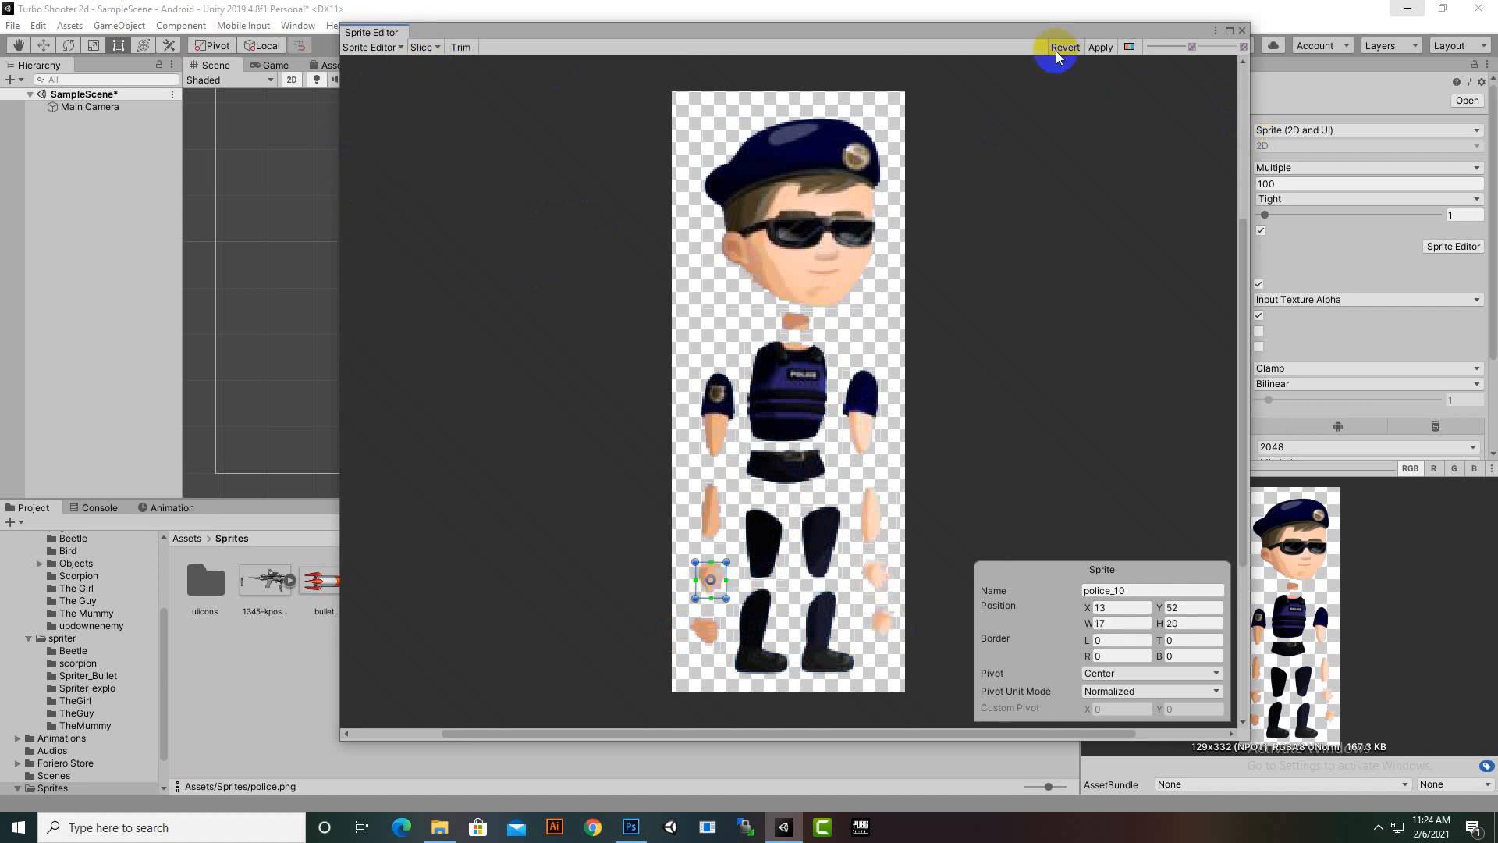
# Step: Apply the slices, close the Sprite Editor and expand the police asset into its separate body-part sprites
pyautogui.click(1100, 48)
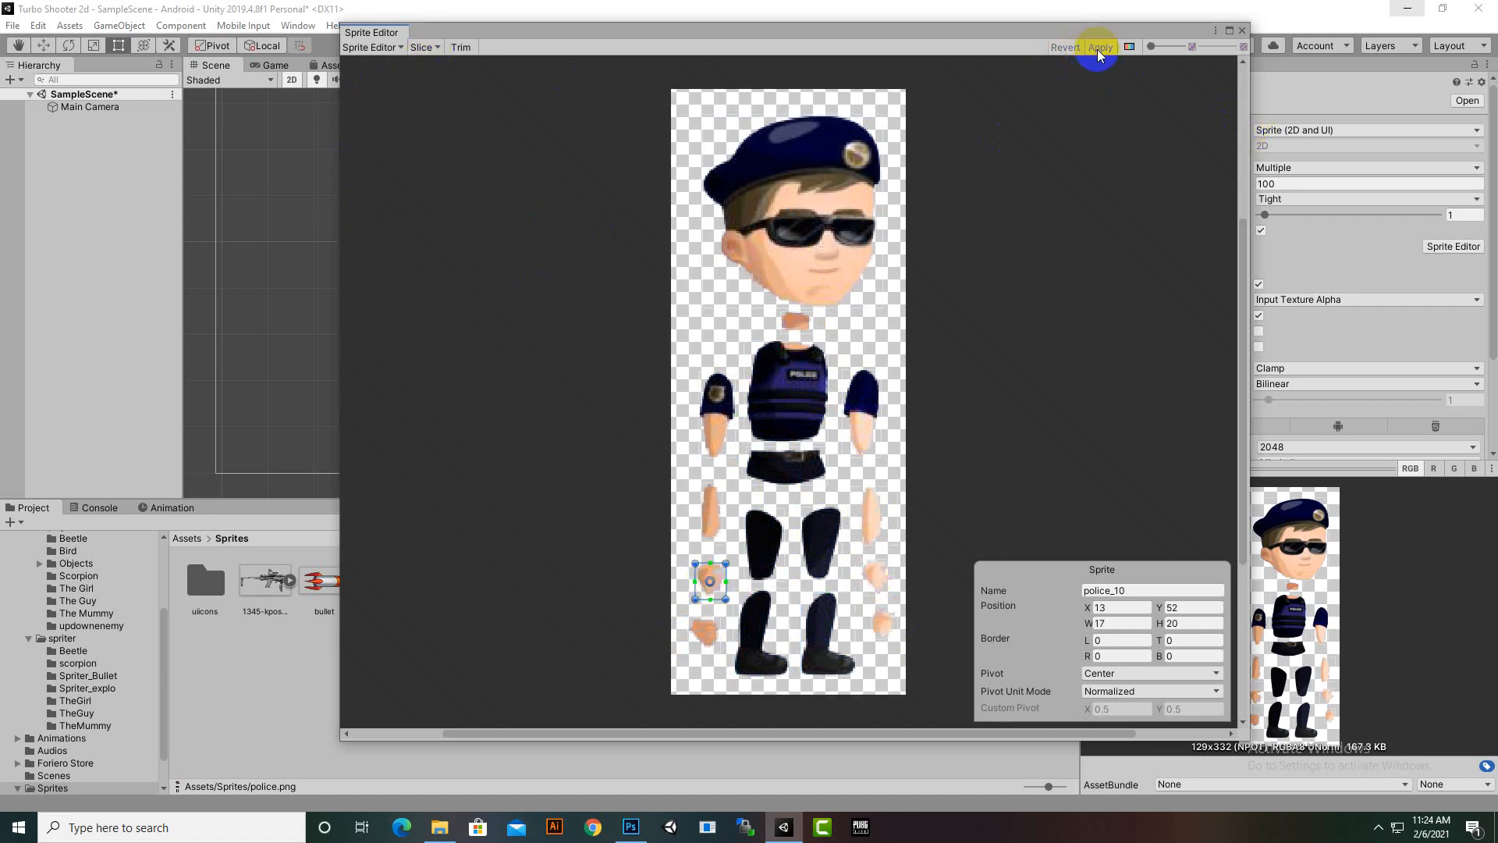
pyautogui.click(1240, 31)
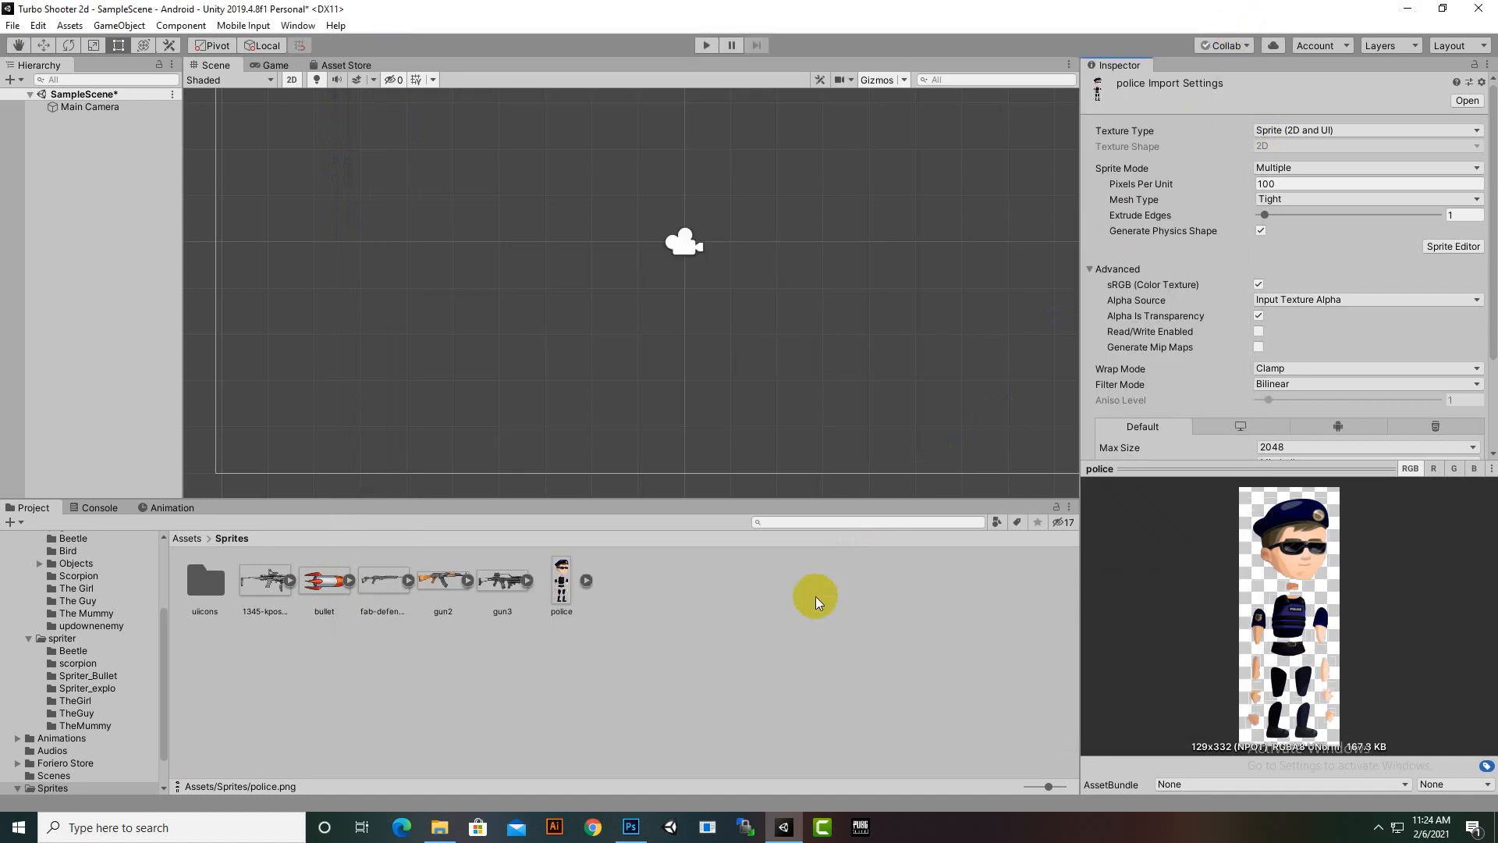
pyautogui.click(586, 582)
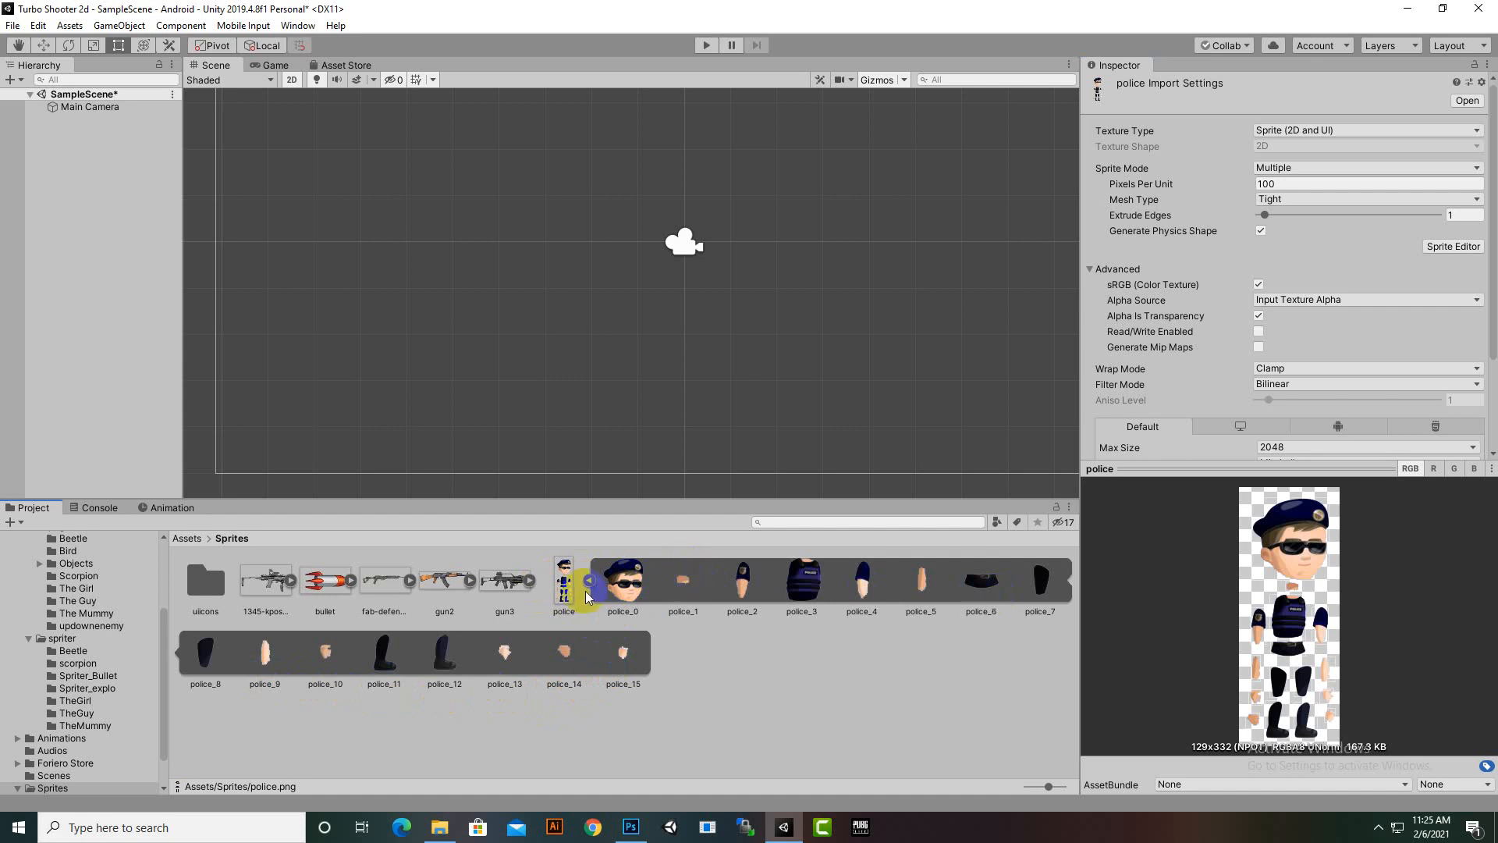
# Step: Try placing the police head sprite in the scene, undo the placement and collapse the police asset
pyautogui.moveTo(623, 584); pyautogui.dragTo(611, 228)
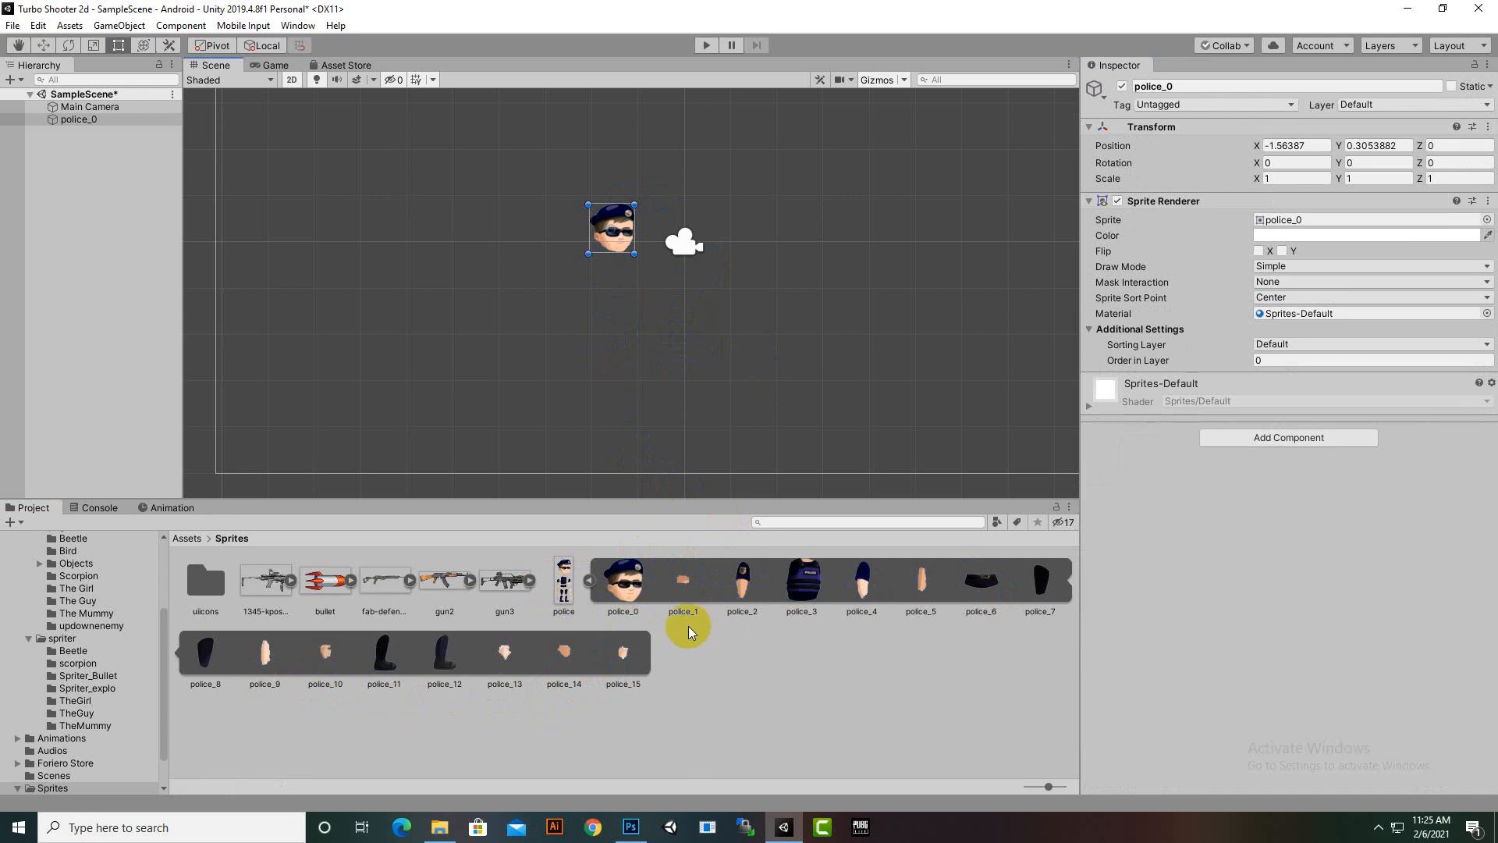
pyautogui.hotkey('ctrl', 'z')
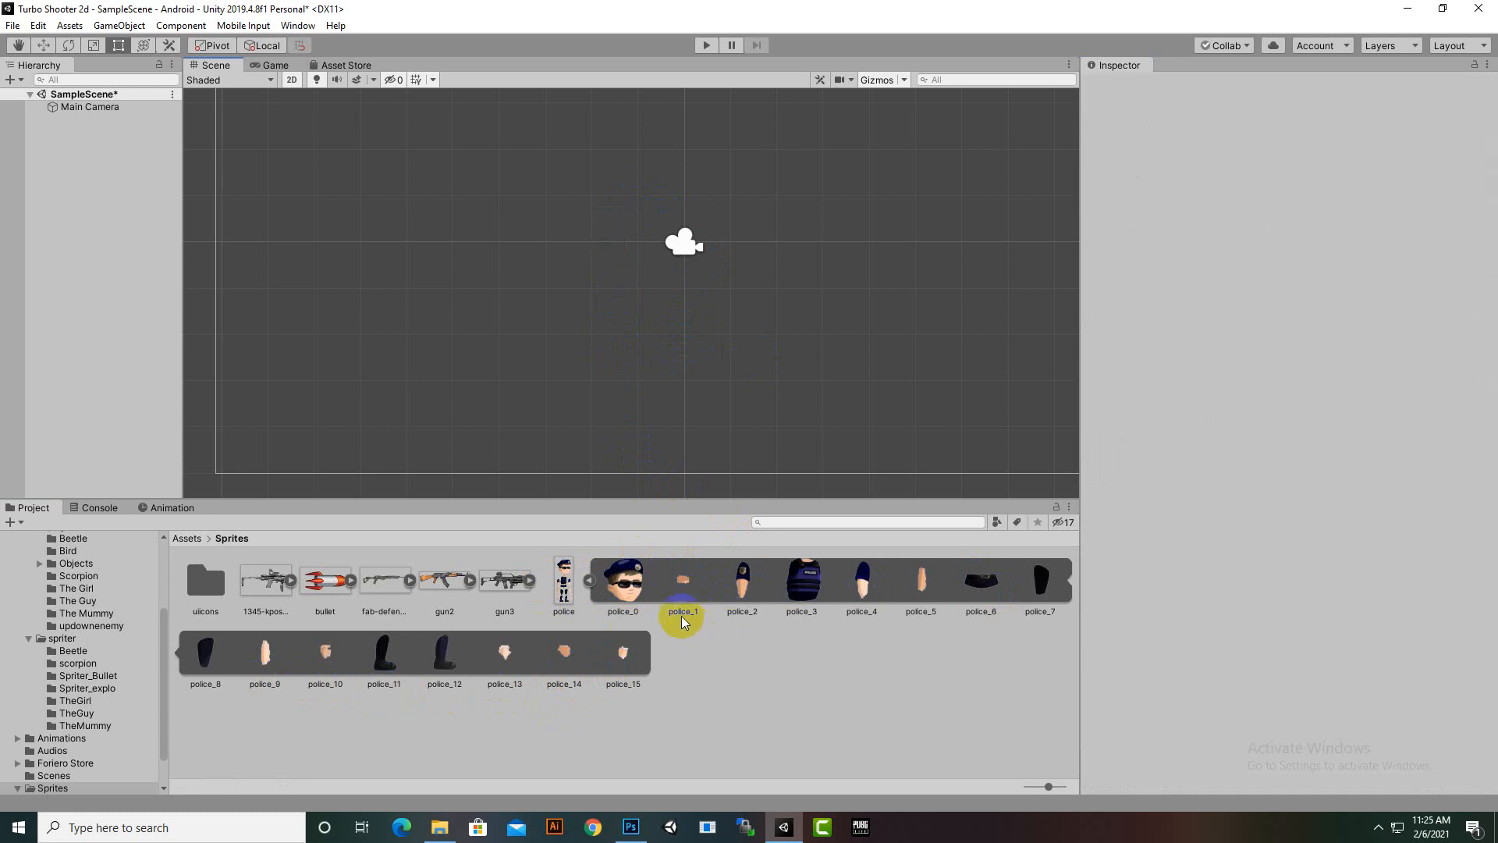
pyautogui.click(589, 579)
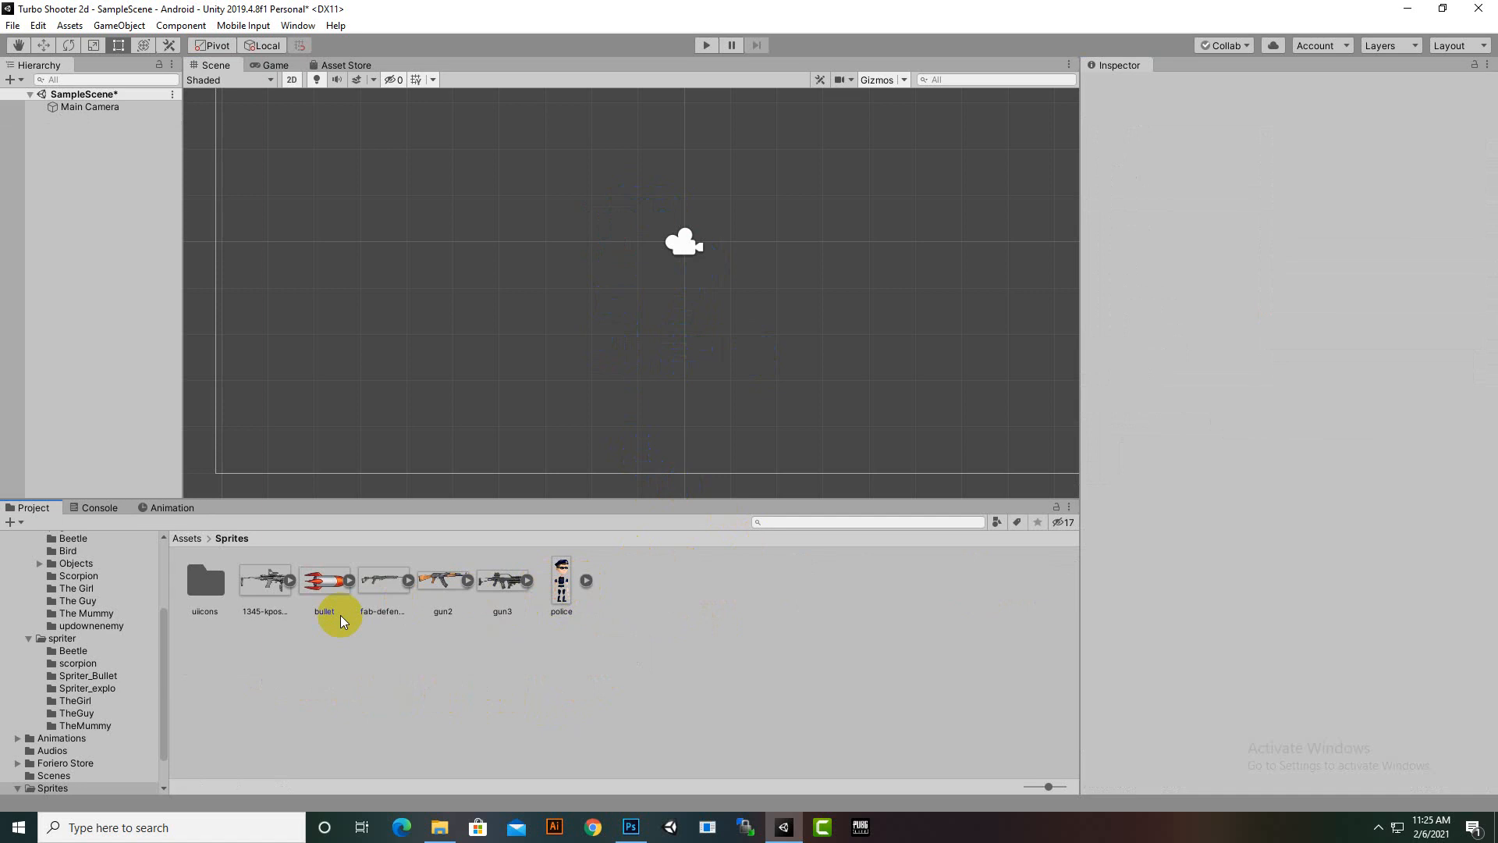
# Step: Inspect the gun sprites in the Sprites folder, from the 1345-kpos image through gun3
pyautogui.click(263, 581)
pyautogui.click(385, 589)
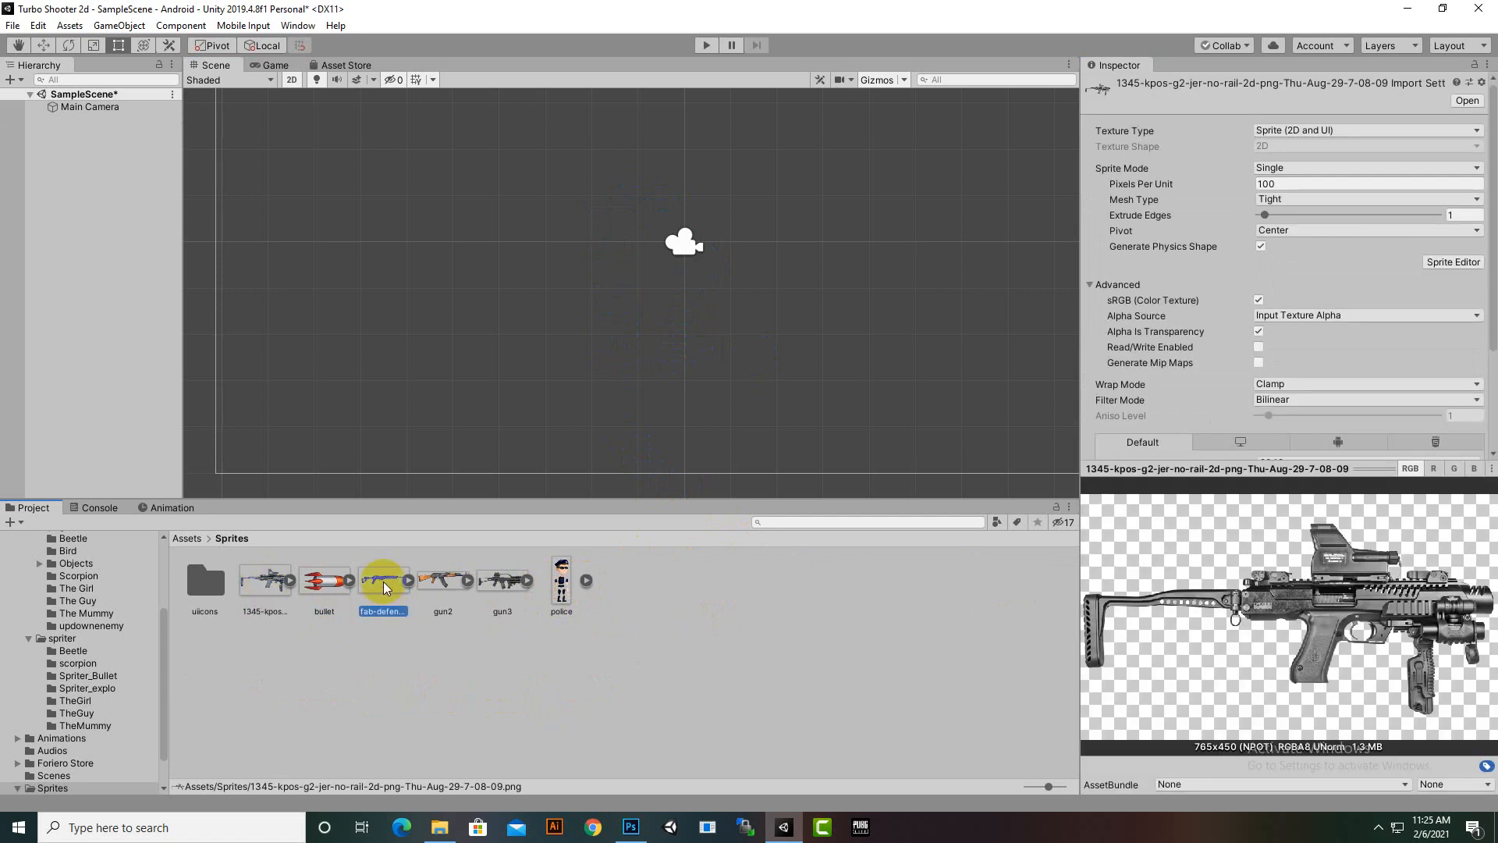
pyautogui.click(439, 579)
pyautogui.click(497, 600)
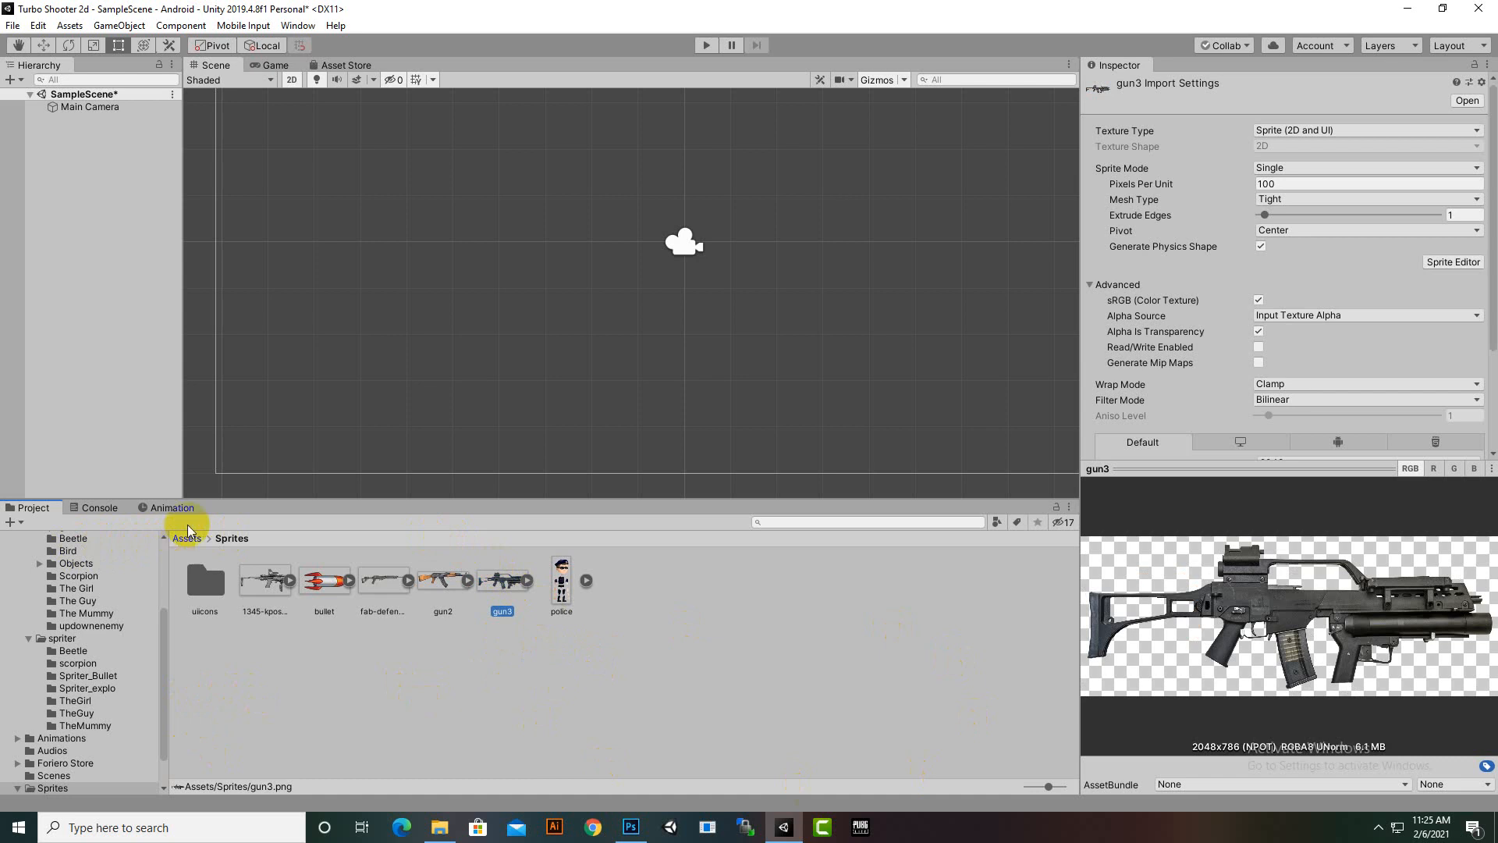
pyautogui.scroll(-4, 530, 390)
pyautogui.moveTo(528, 378); pyautogui.dragTo(504, 399, button='middle')
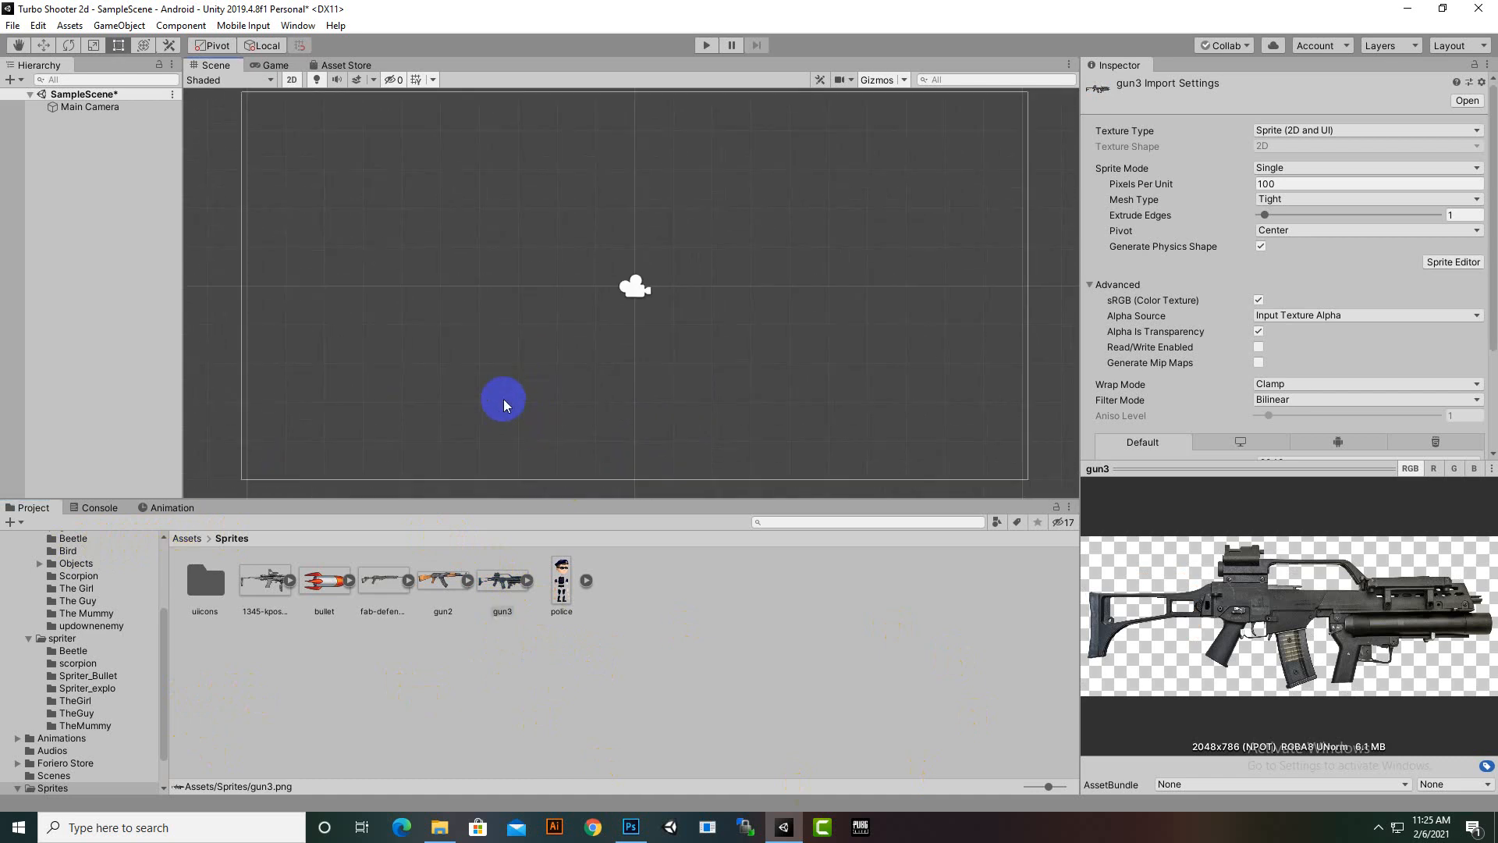
pyautogui.scroll(-3, 495, 401)
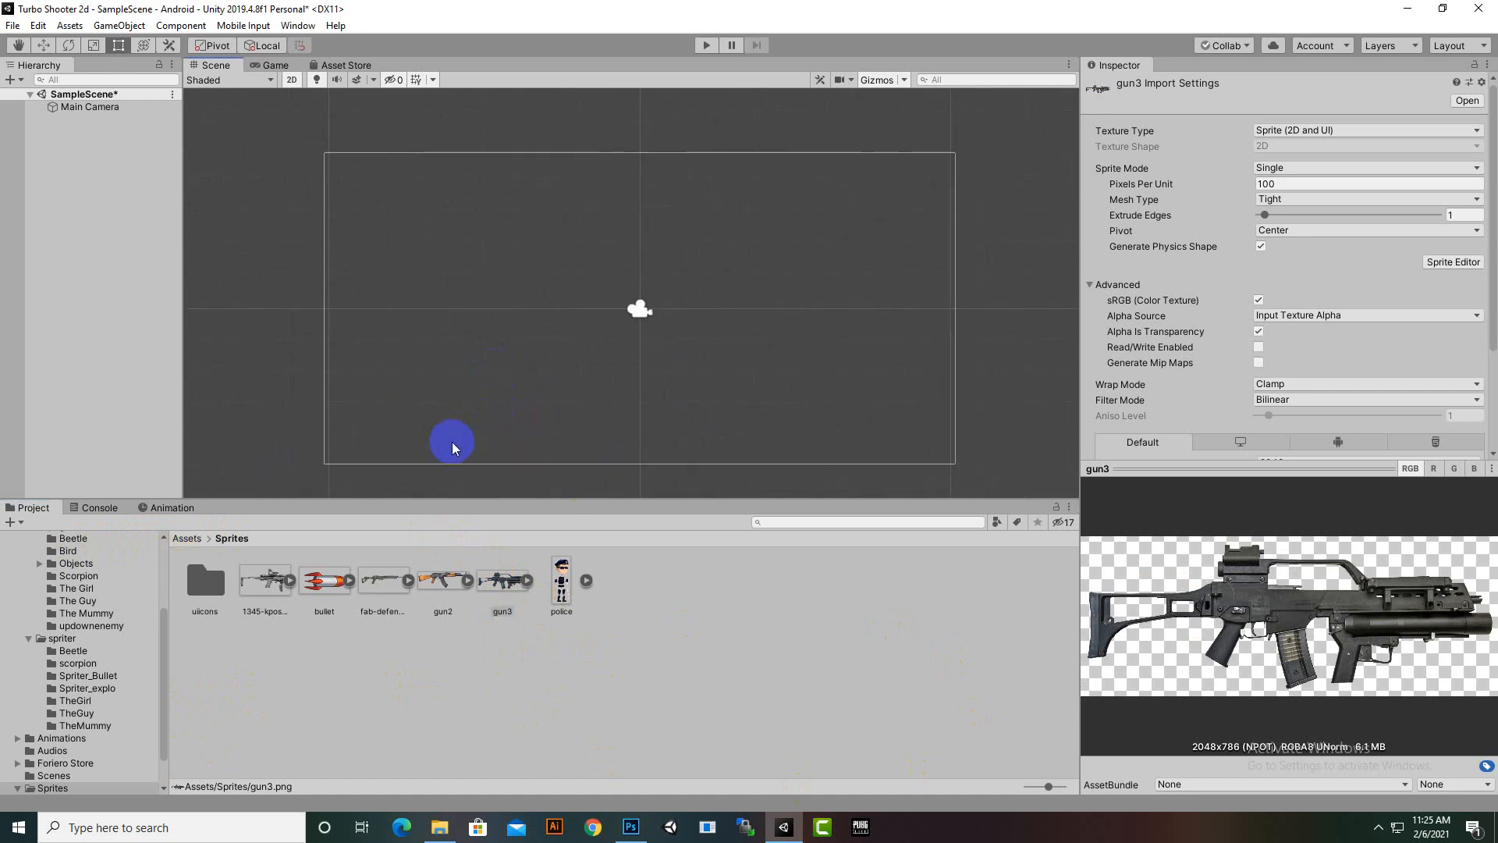
# Step: Browse to the TheGuy folder under Adventure Game Sprites/spriter to view its separate body-part sprites
pyautogui.click(568, 601)
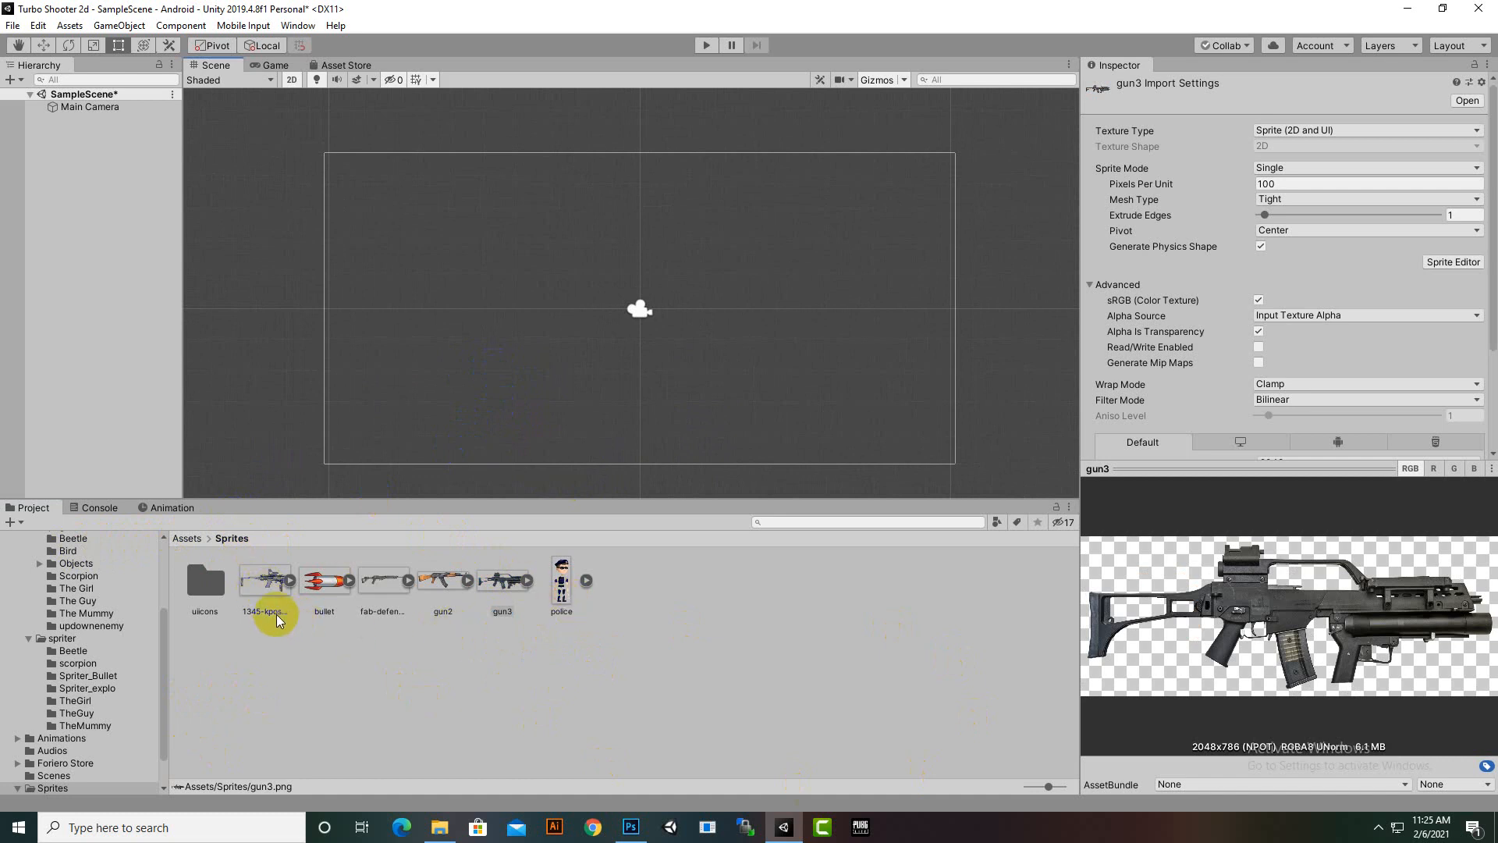
pyautogui.click(210, 578)
pyautogui.click(188, 539)
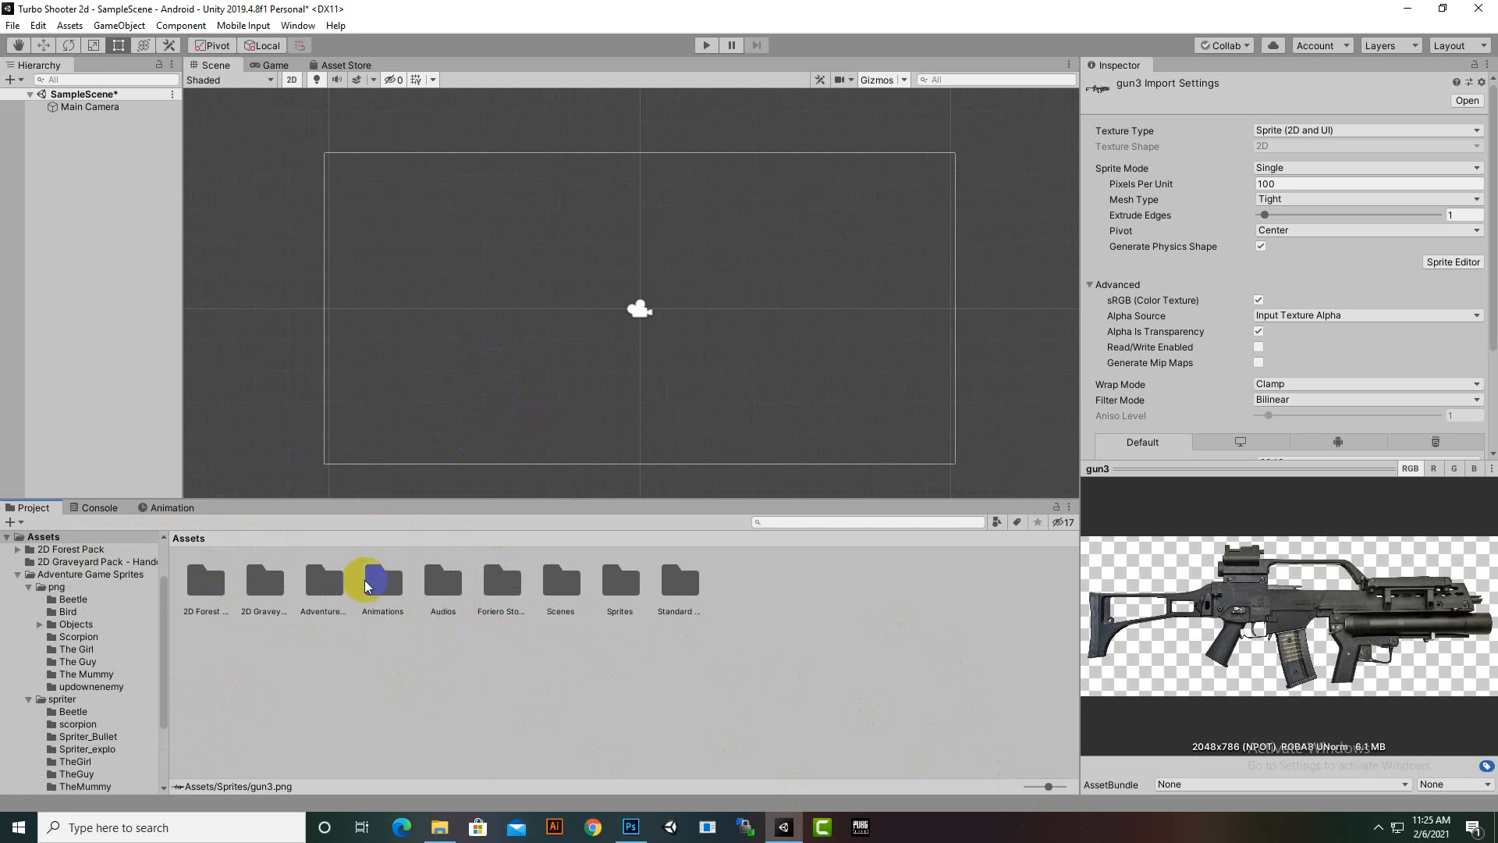
pyautogui.click(321, 585)
pyautogui.doubleClick(322, 585)
pyautogui.doubleClick(264, 581)
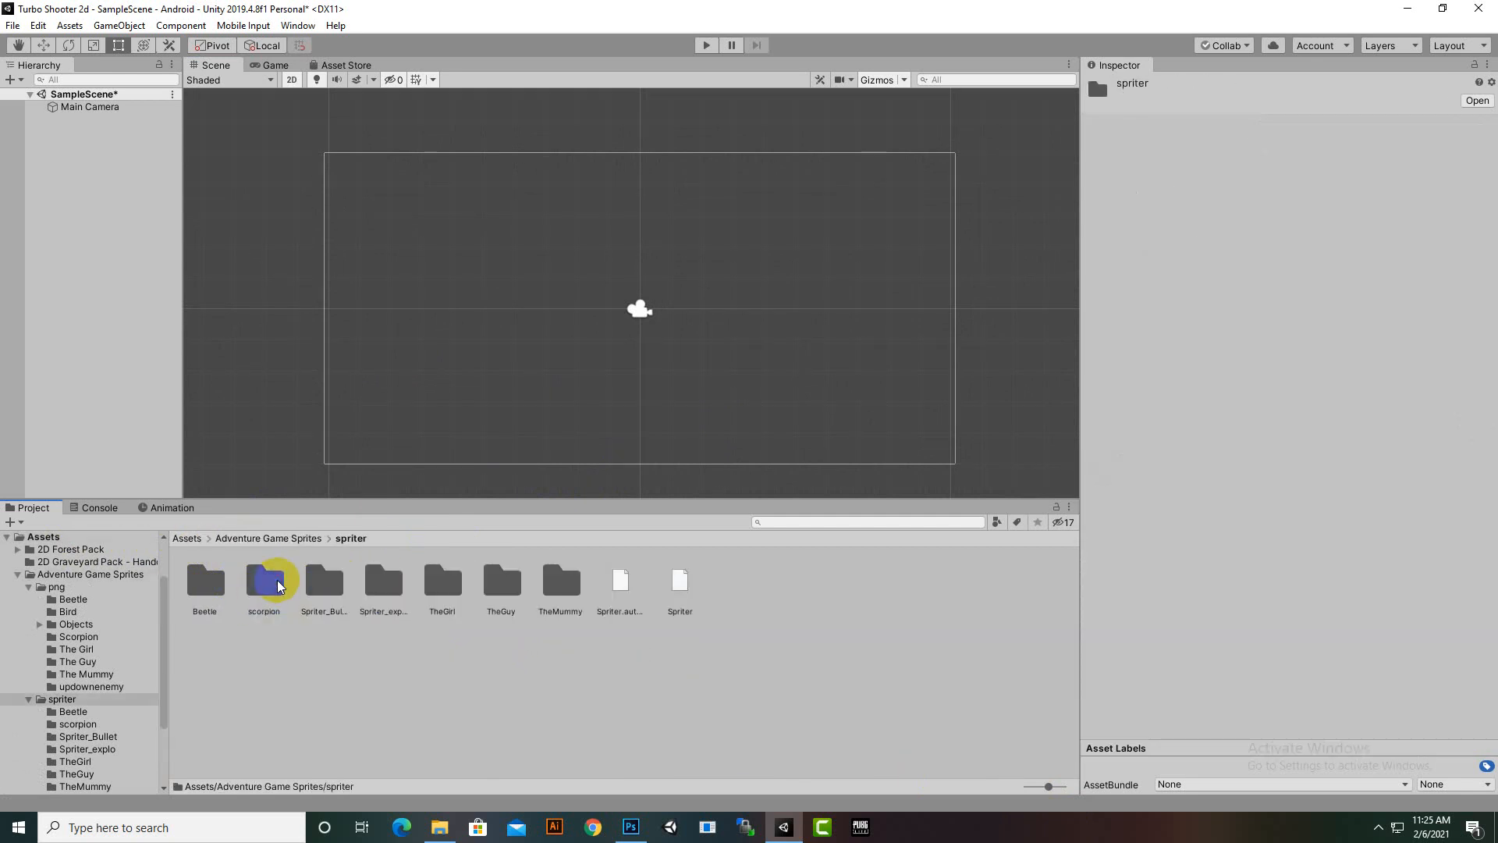
pyautogui.click(388, 601)
pyautogui.doubleClick(501, 584)
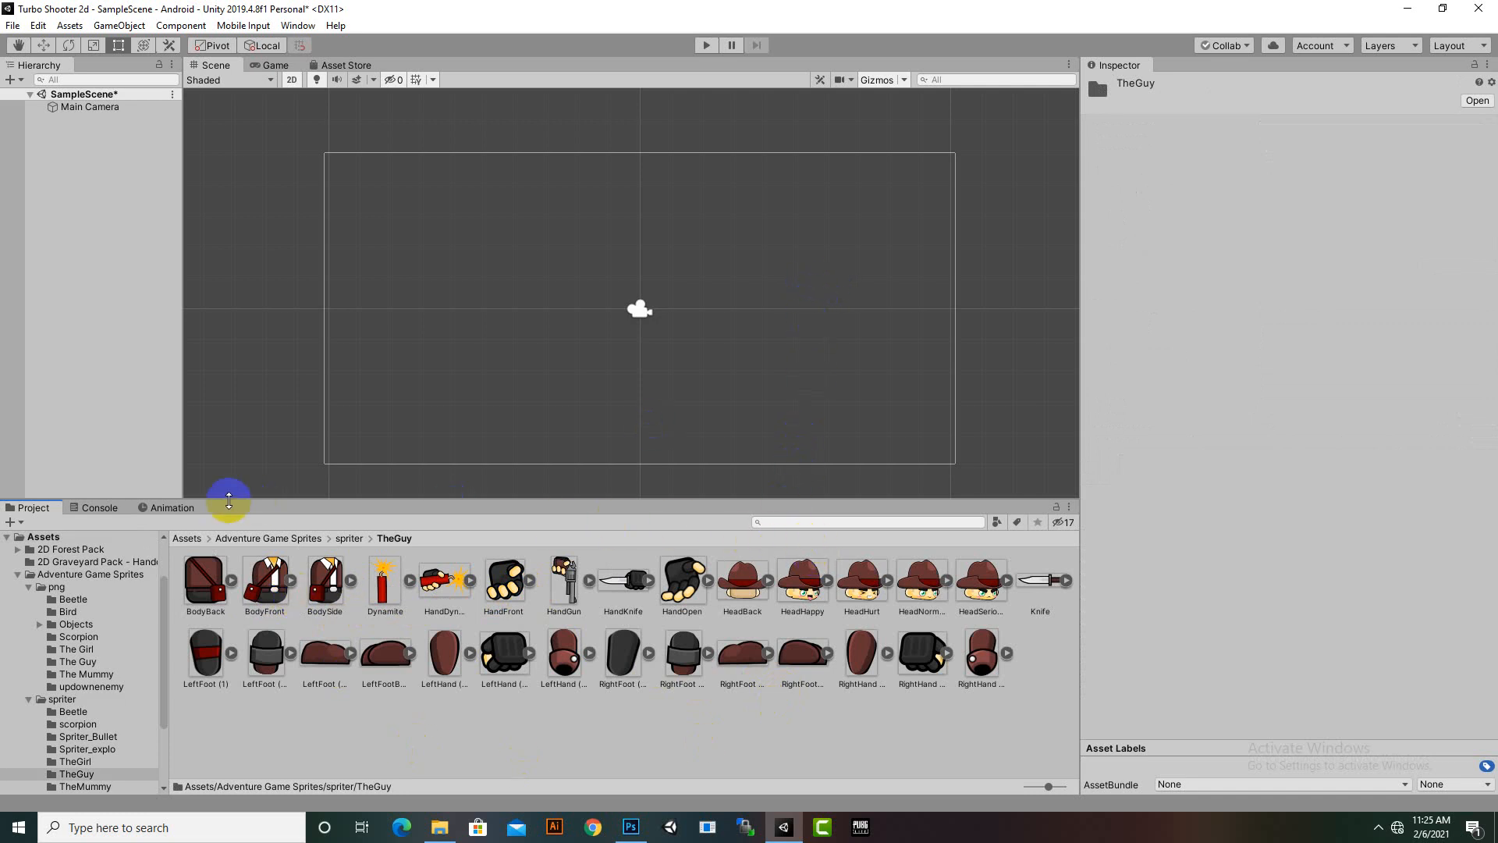
# Step: Place the Idle_Aim__003 sprite from the png/The Guy folder in the scene, left of the camera
pyautogui.click(283, 538)
pyautogui.doubleClick(221, 582)
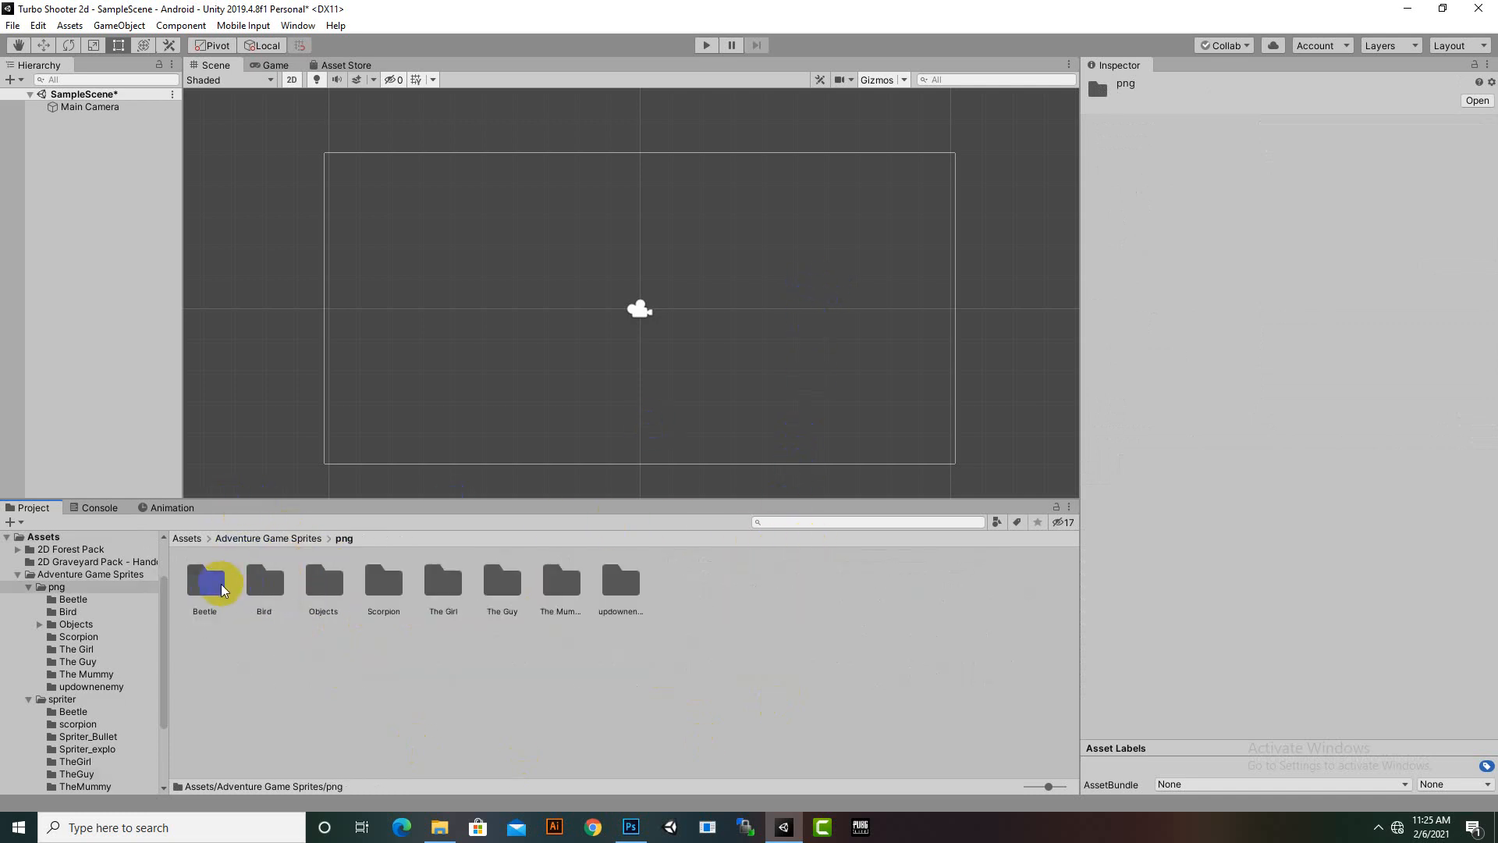
pyautogui.doubleClick(501, 581)
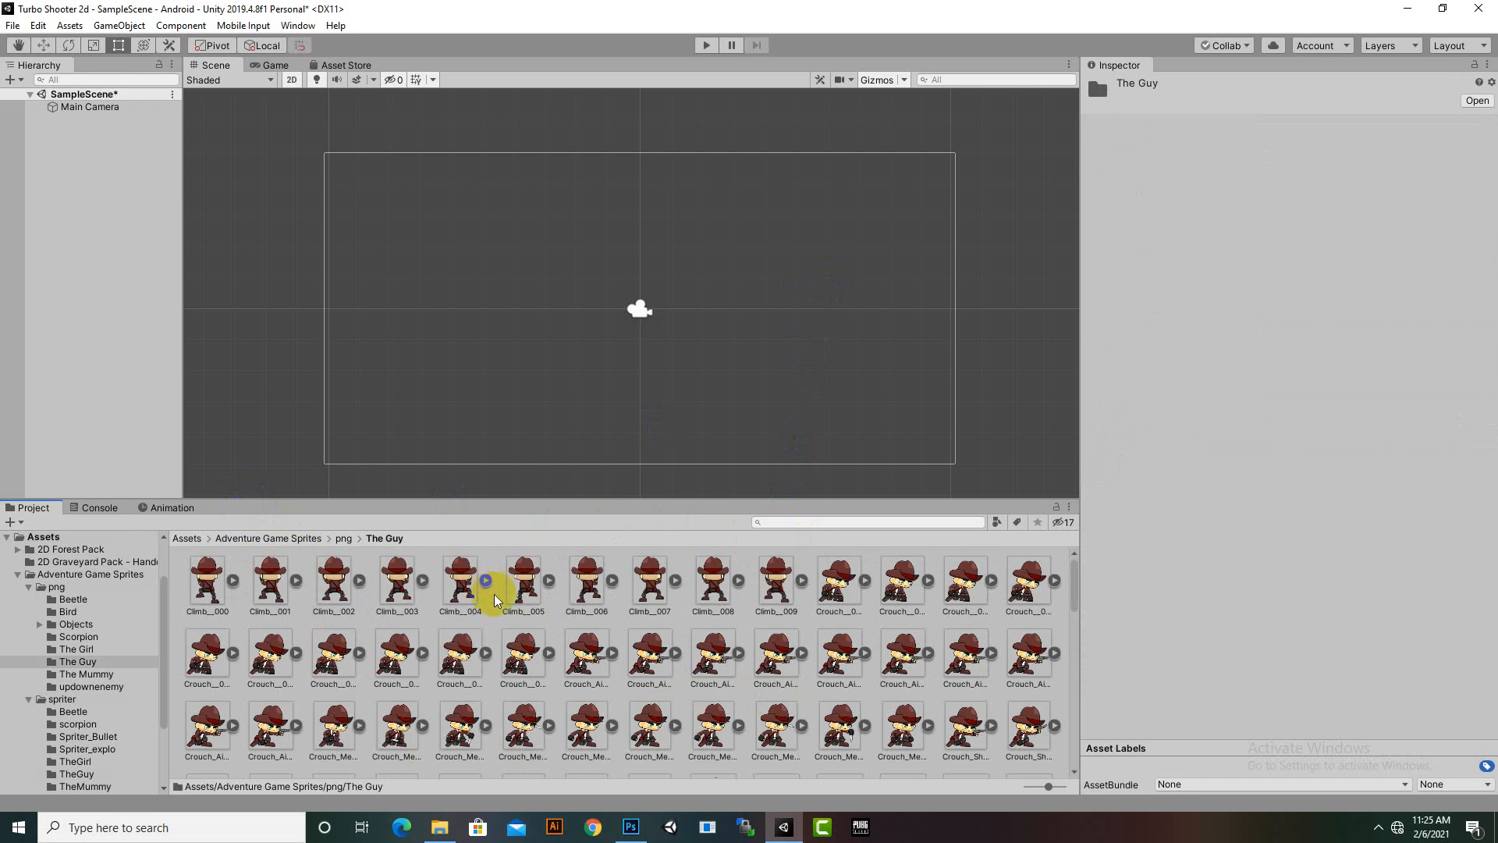
pyautogui.scroll(-3, 496, 604)
pyautogui.scroll(-3, 485, 631)
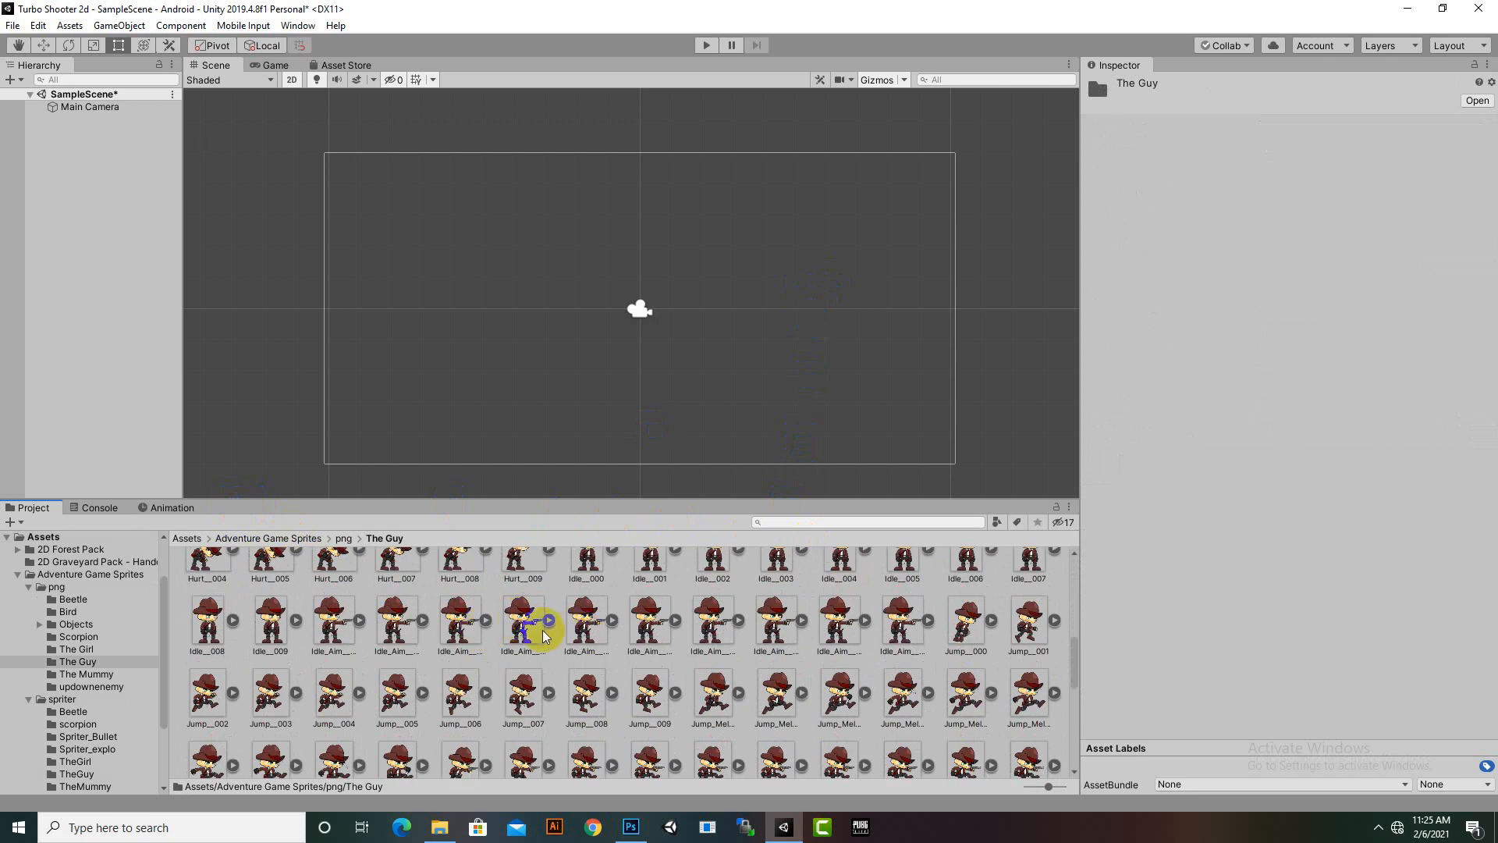
pyautogui.moveTo(522, 629); pyautogui.dragTo(532, 324)
pyautogui.scroll(3, 536, 433)
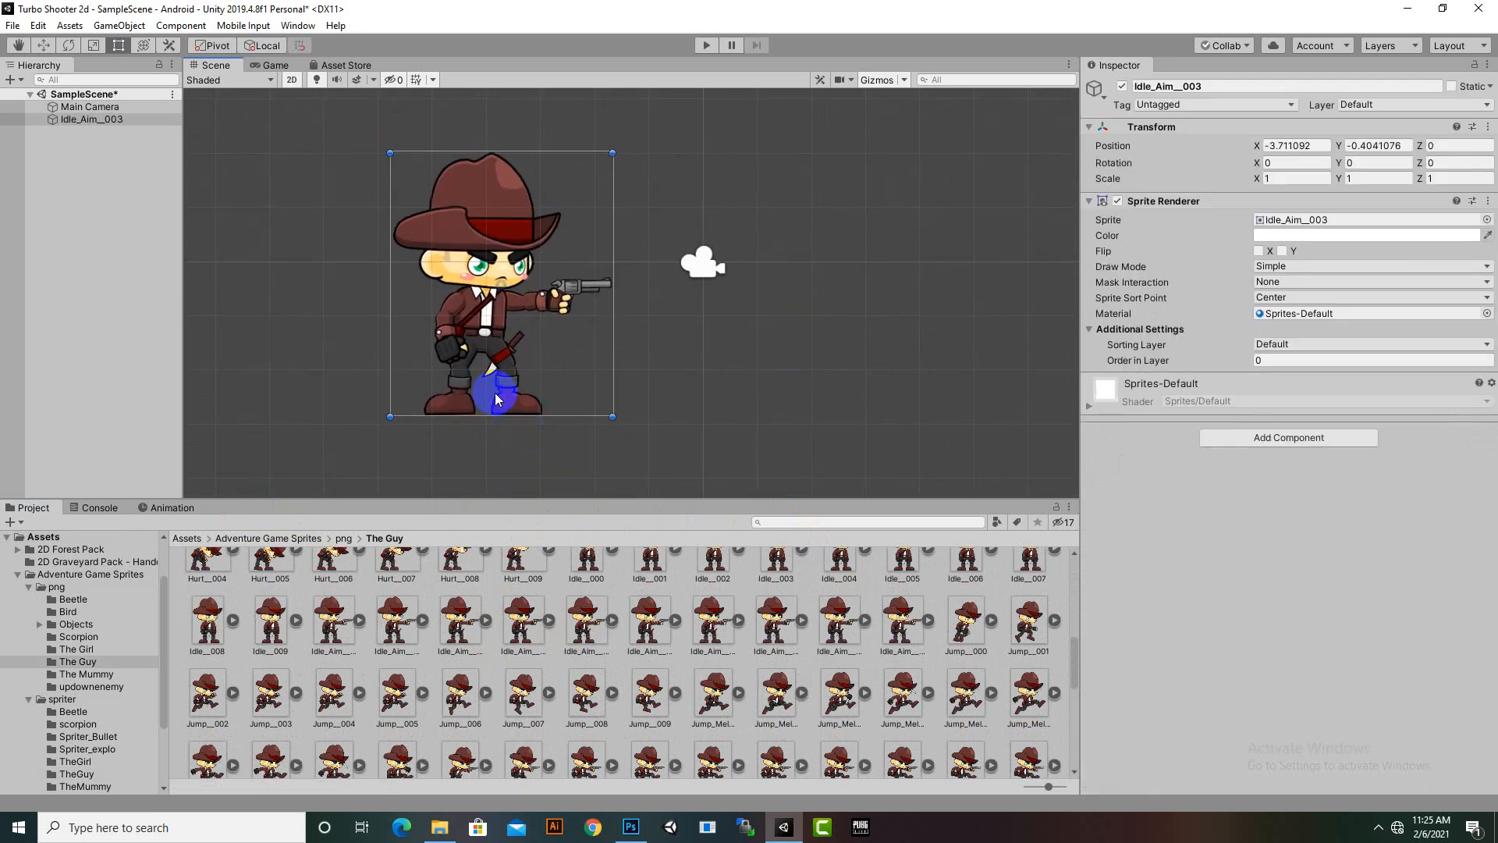
# Step: Place the HeadNormal sprite from the spriter/TheGuy folder right of the assembled character, at about X 2.48, Y 1.15
pyautogui.click(231, 539)
pyautogui.doubleClick(266, 600)
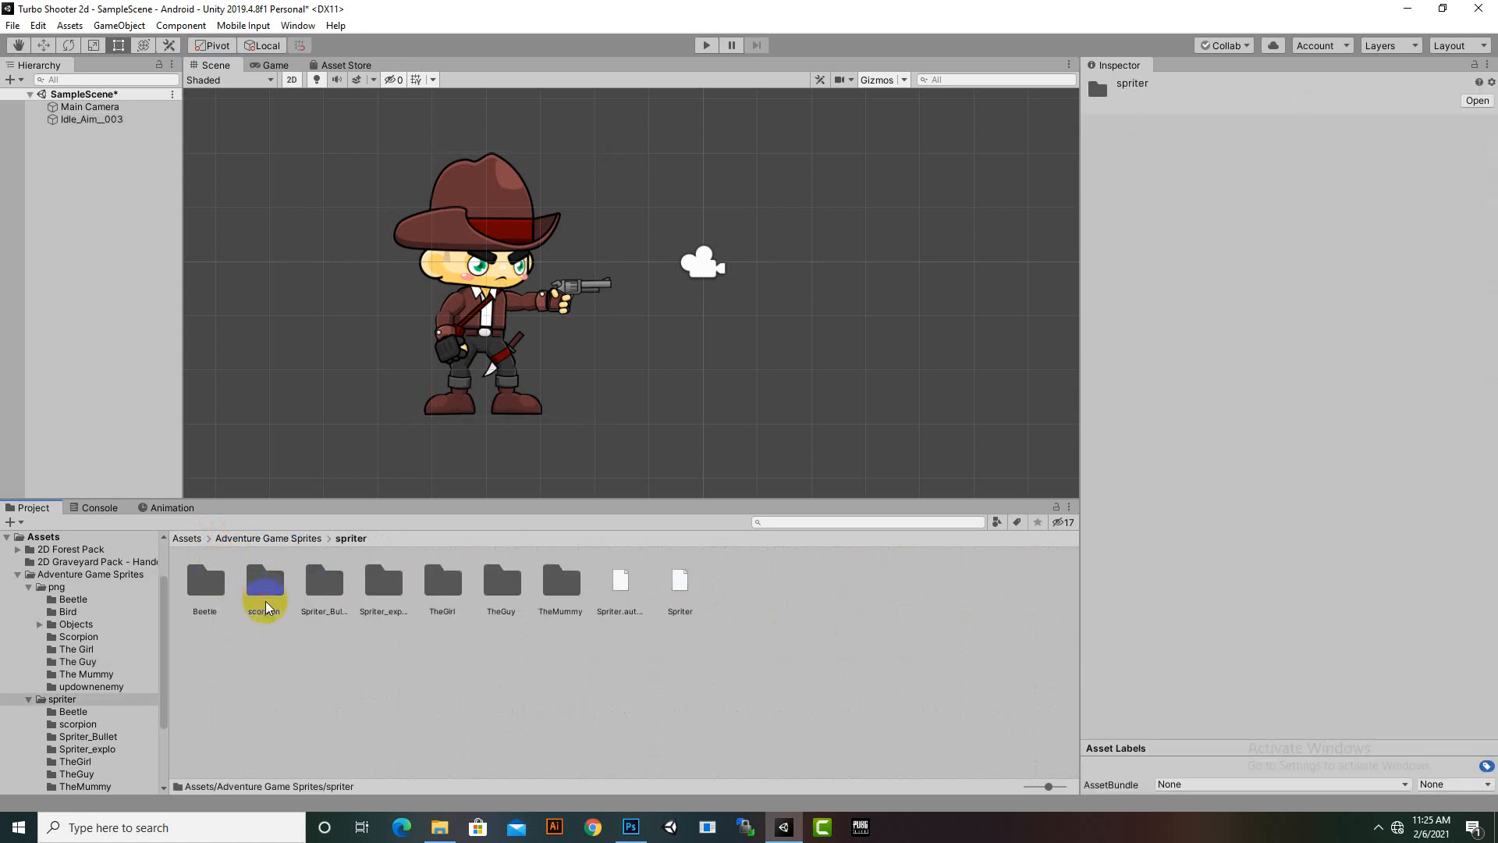
pyautogui.doubleClick(489, 587)
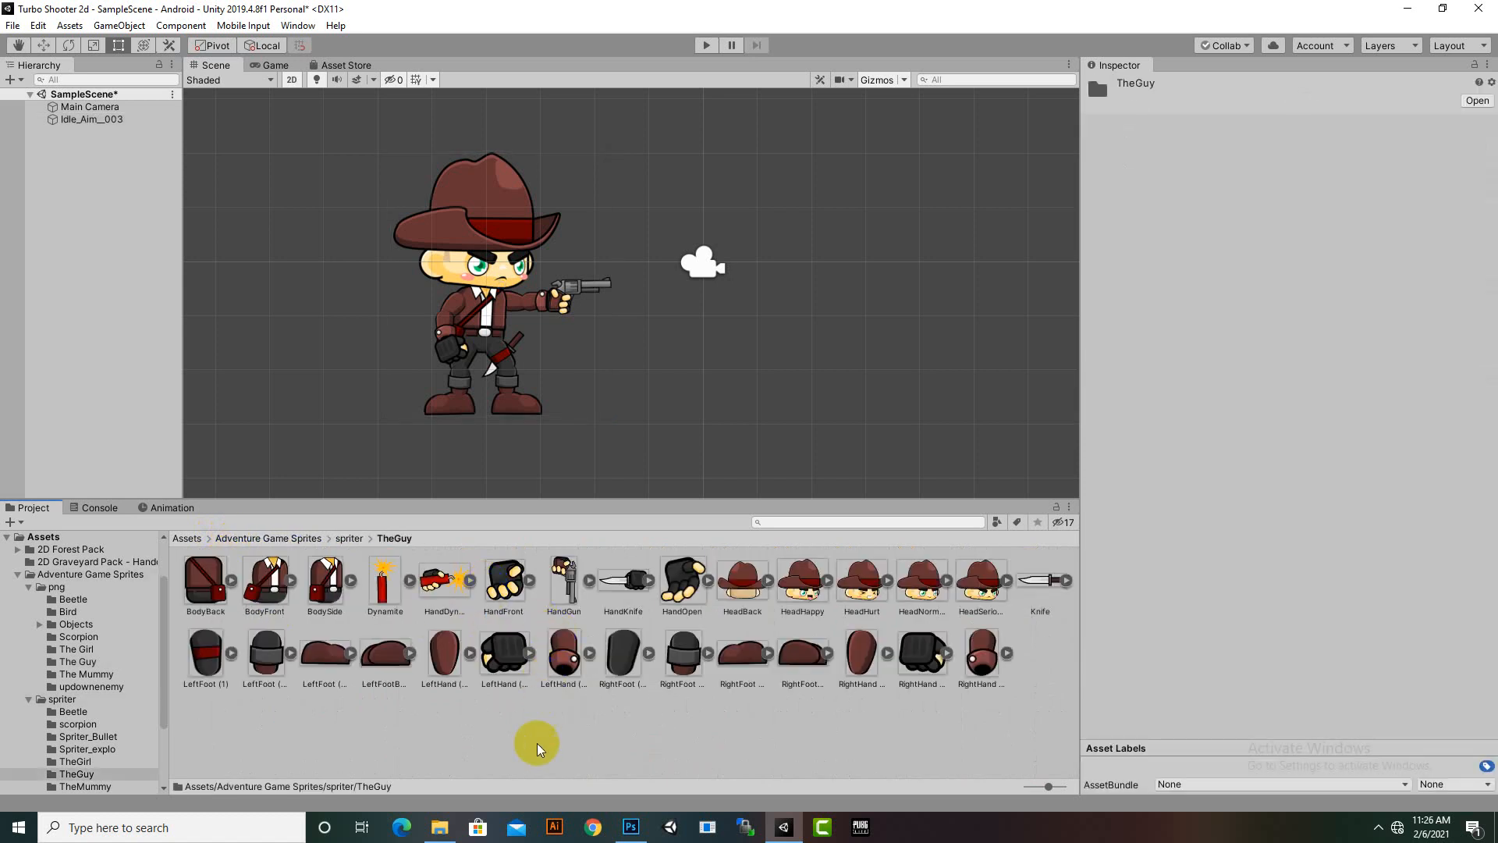
pyautogui.scroll(3, 643, 386)
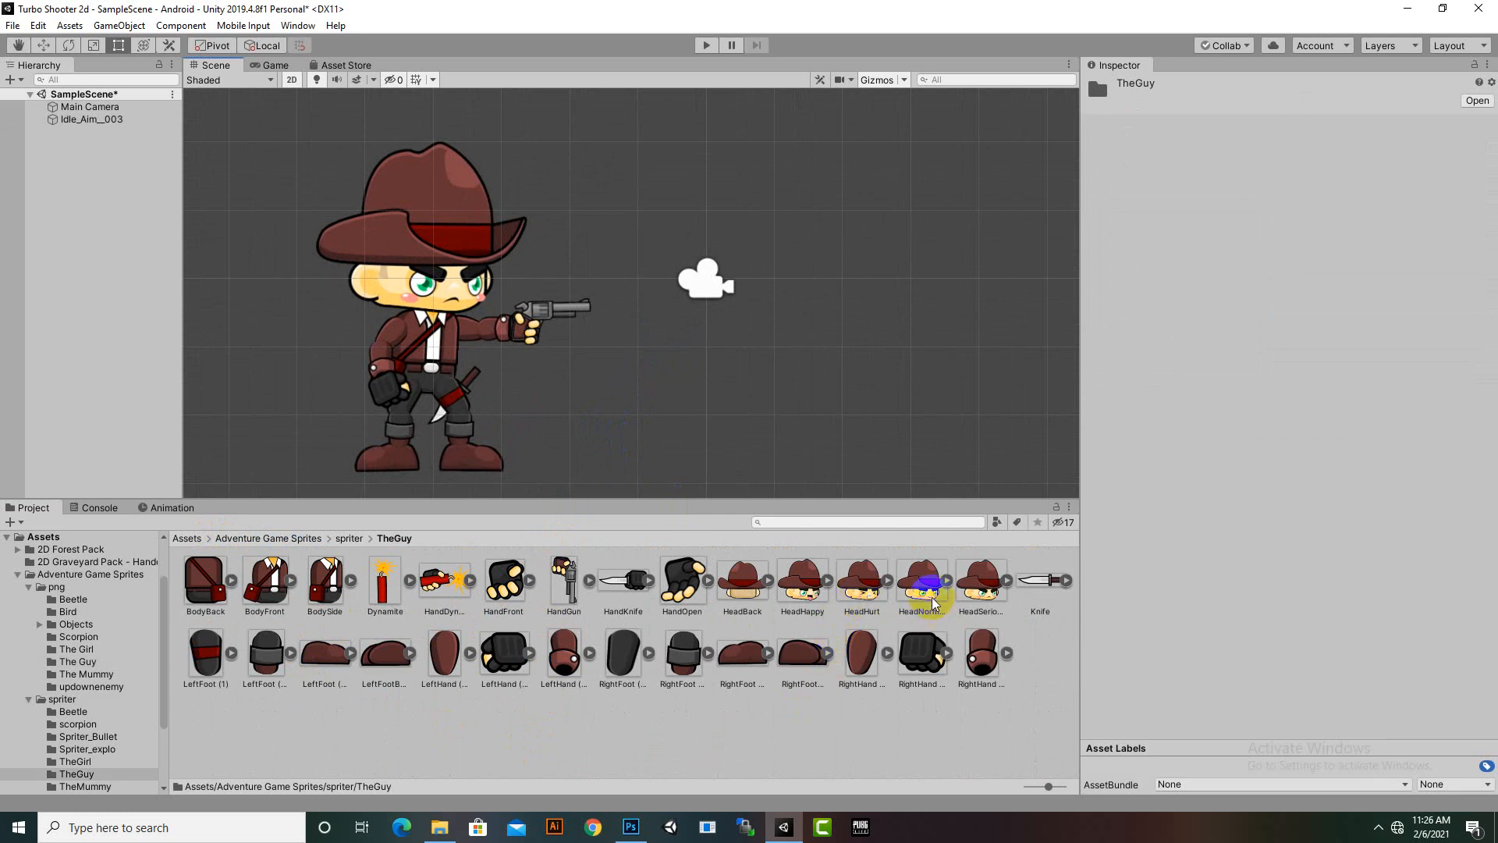
pyautogui.moveTo(928, 600); pyautogui.dragTo(805, 236)
pyautogui.scroll(-2, 798, 389)
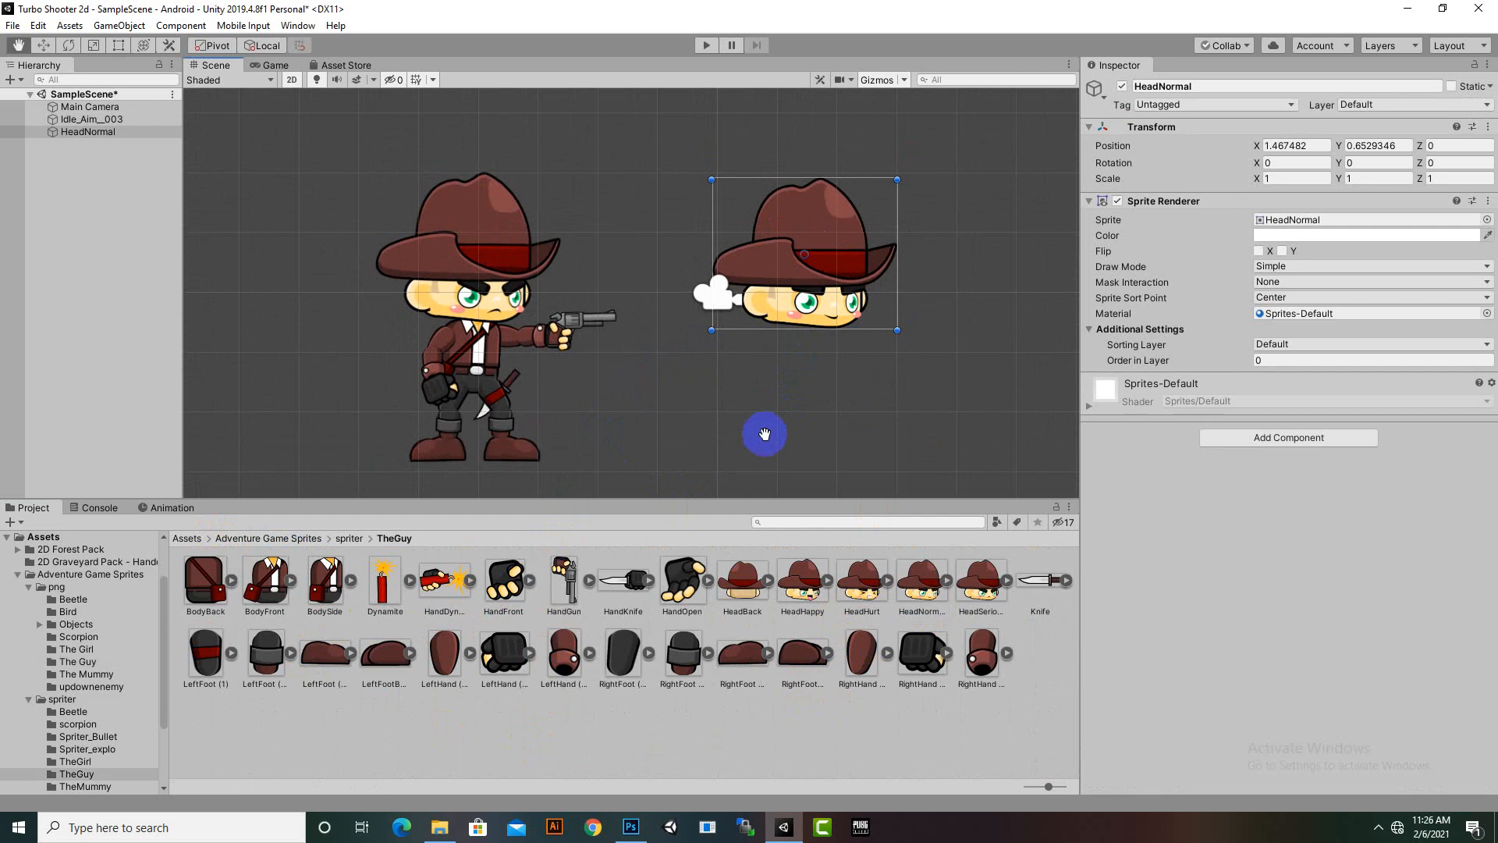
pyautogui.moveTo(708, 286); pyautogui.dragTo(772, 232)
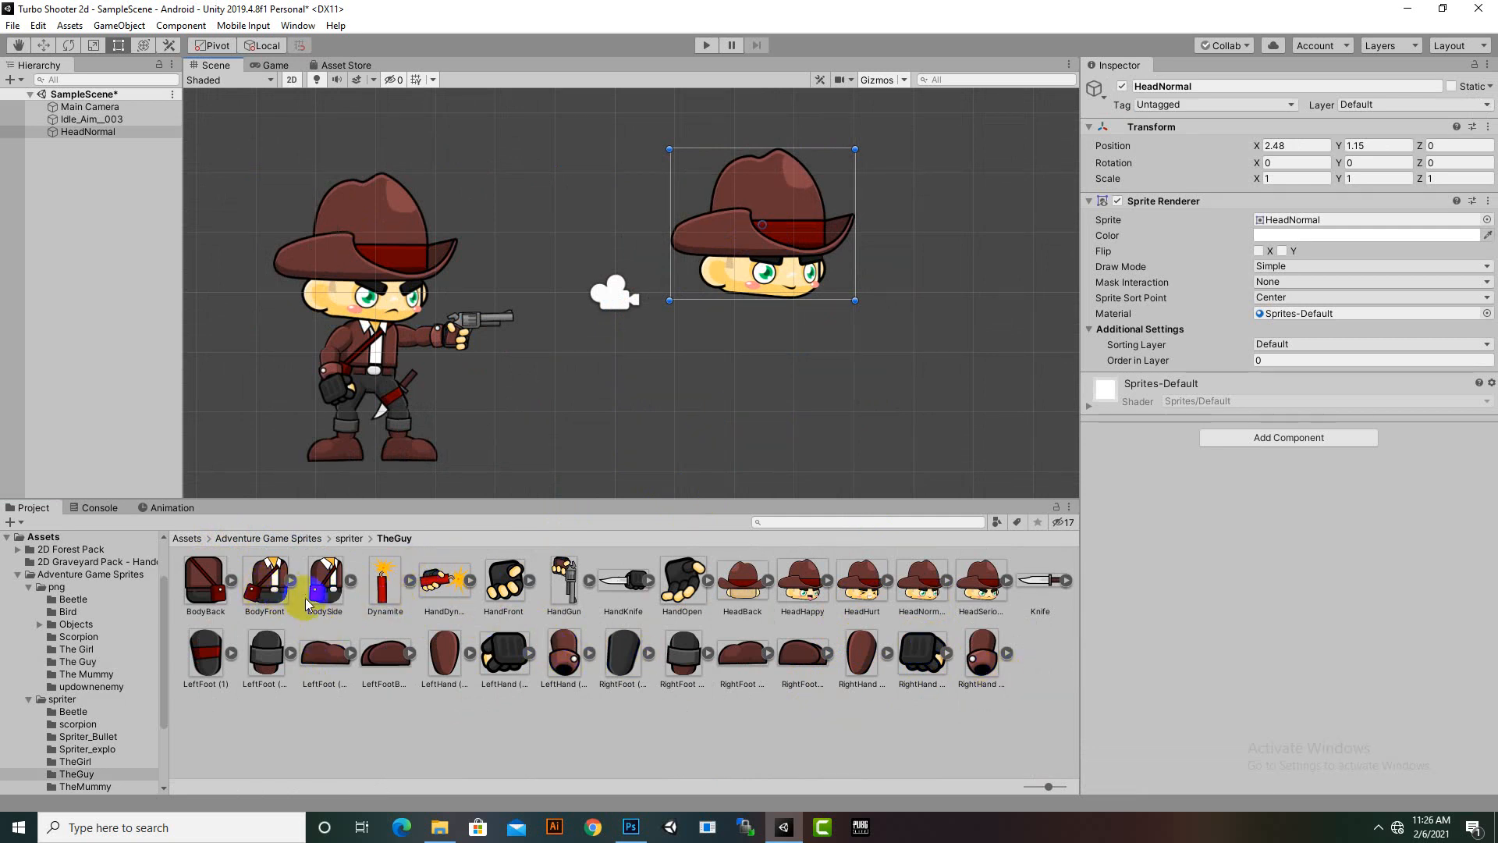
# Step: Place the BodySide sprite beneath the head at about X 2.61, Y -0.68, and widen it to about 1.14 X scale
pyautogui.moveTo(316, 595); pyautogui.dragTo(786, 365)
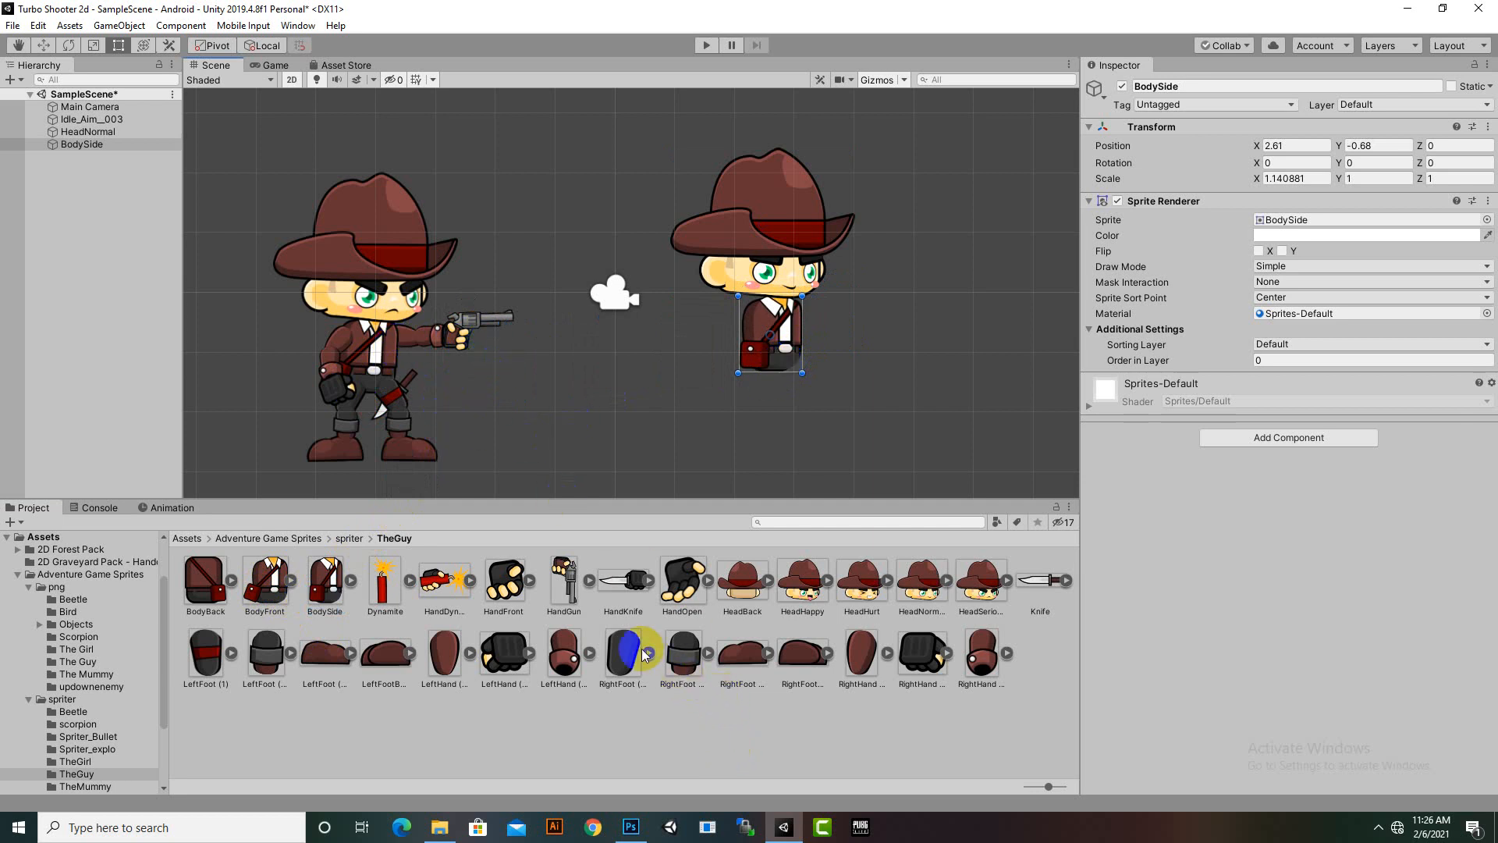
pyautogui.moveTo(623, 653); pyautogui.dragTo(786, 332)
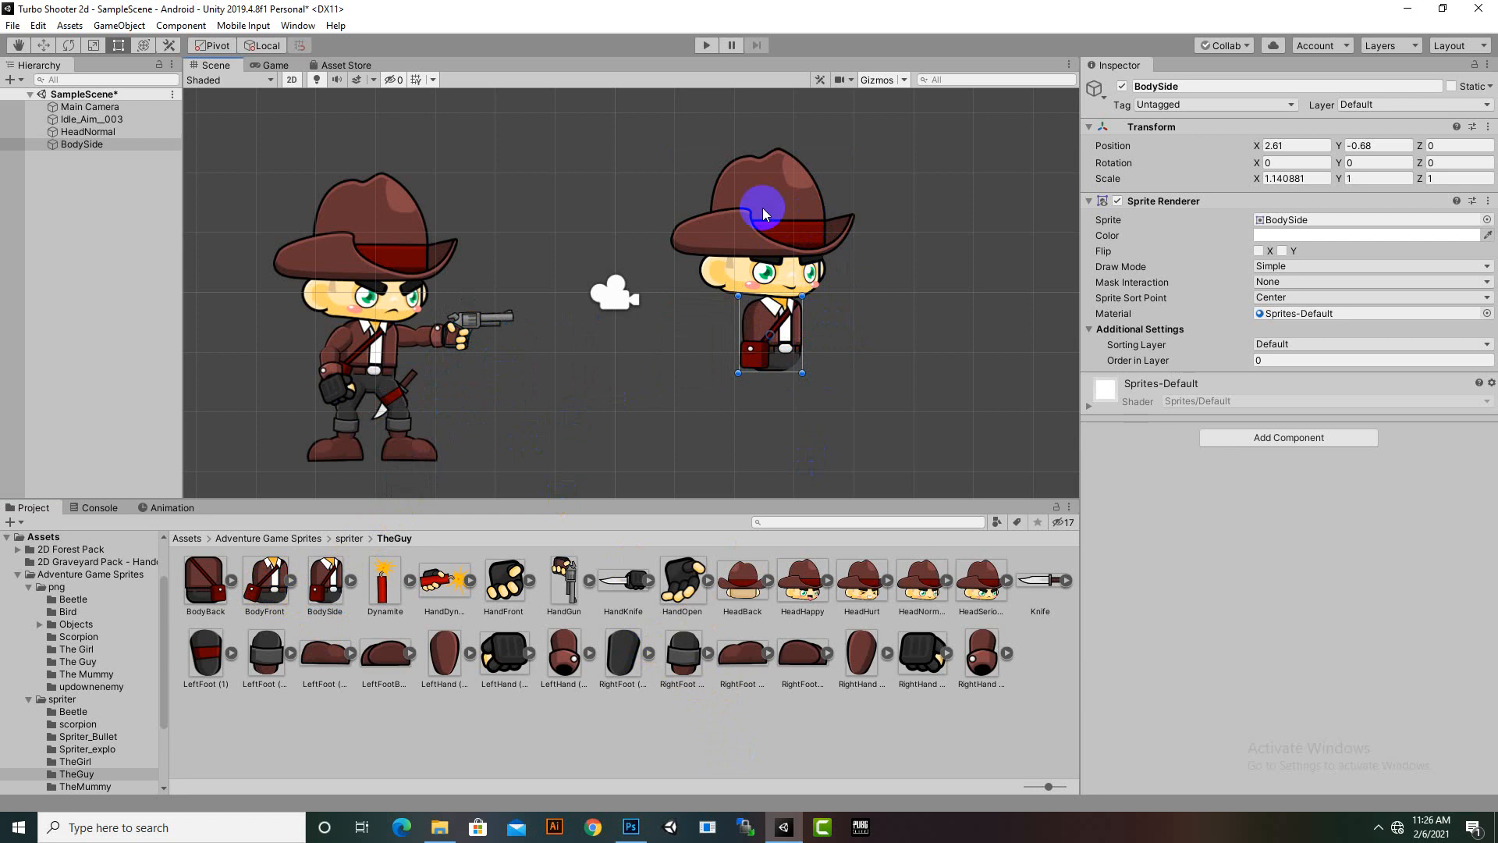
# Step: Rename the HeadNormal object as Head and the BodySide object as Body
pyautogui.rightClick(101, 134)
pyautogui.click(134, 180)
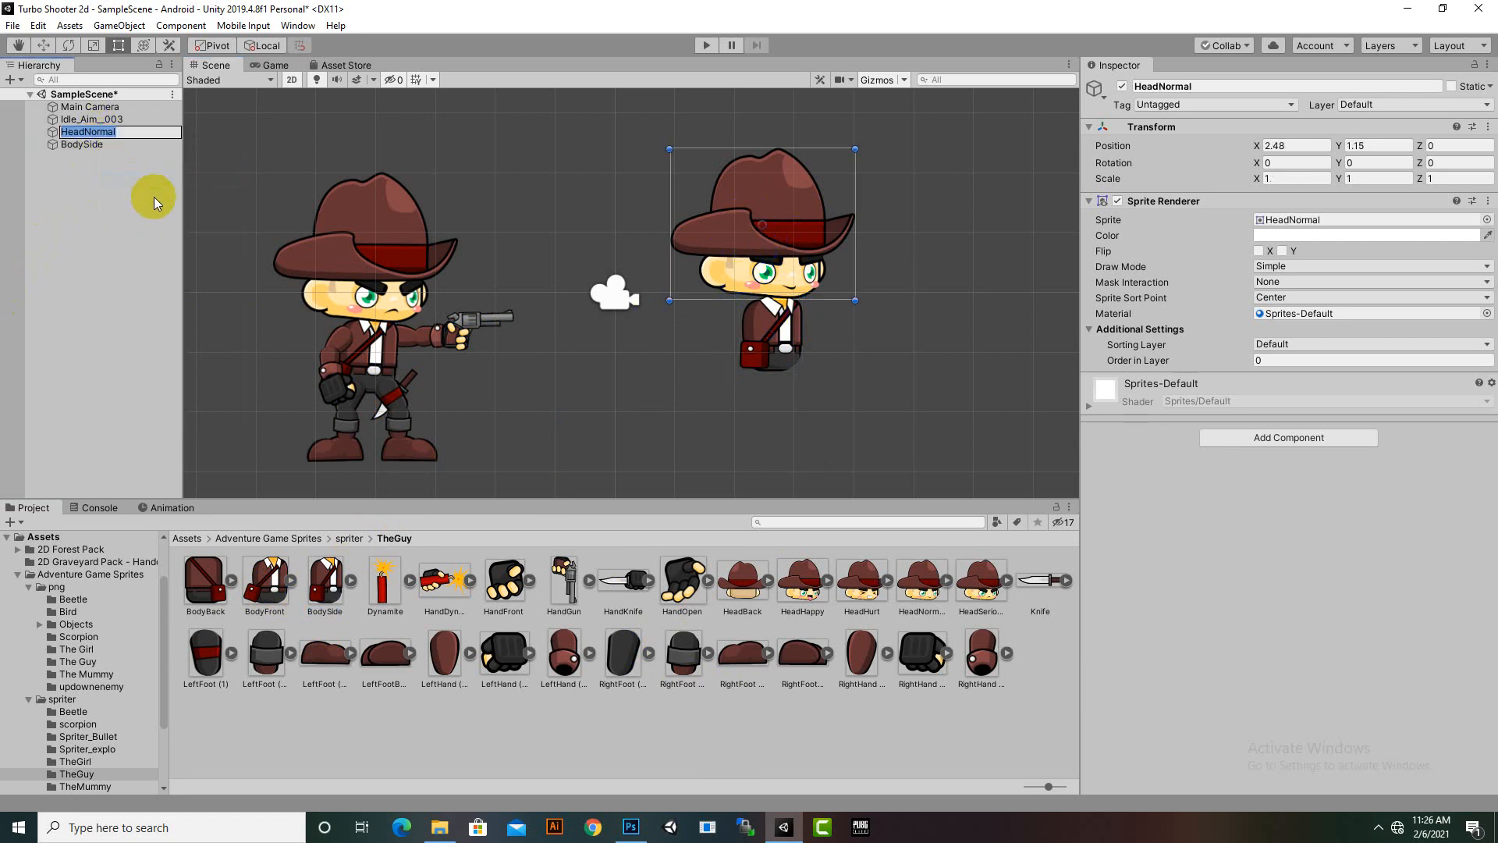
pyautogui.write('Head')
pyautogui.press('Return')
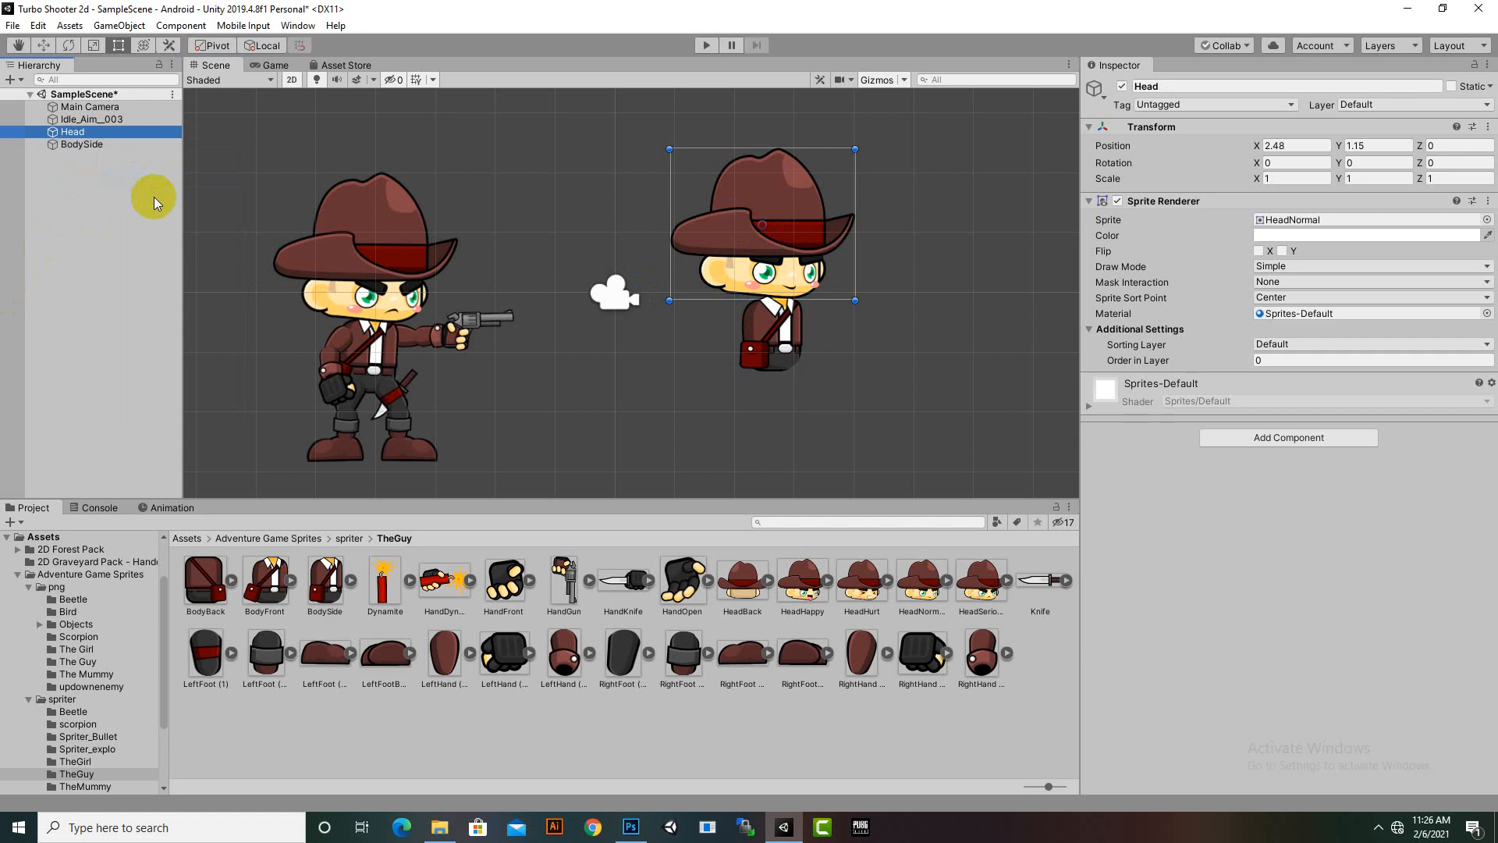
pyautogui.rightClick(83, 145)
pyautogui.click(120, 190)
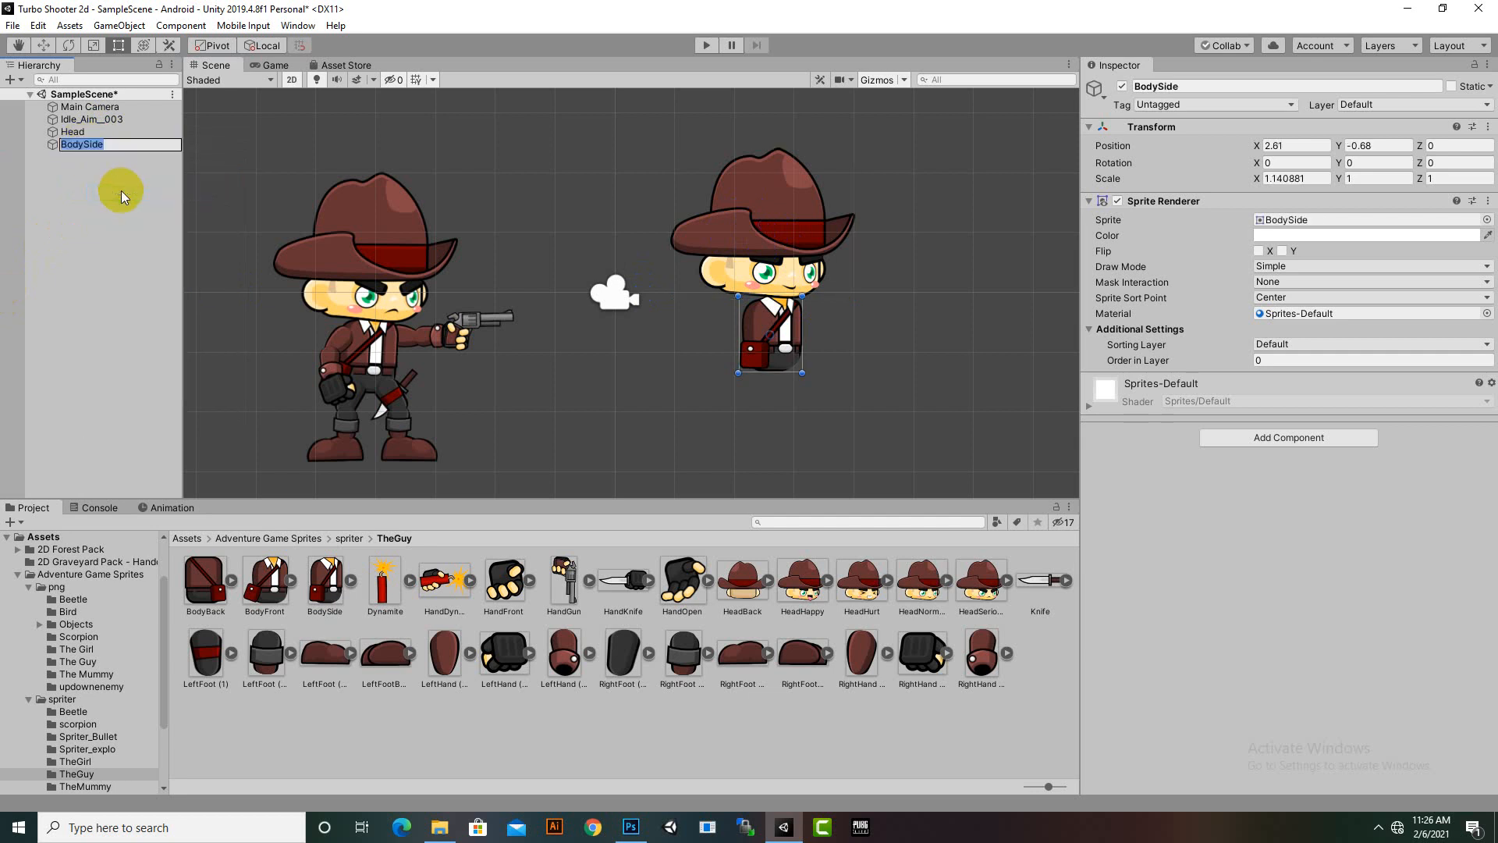
pyautogui.write('Body')
pyautogui.press('Return')
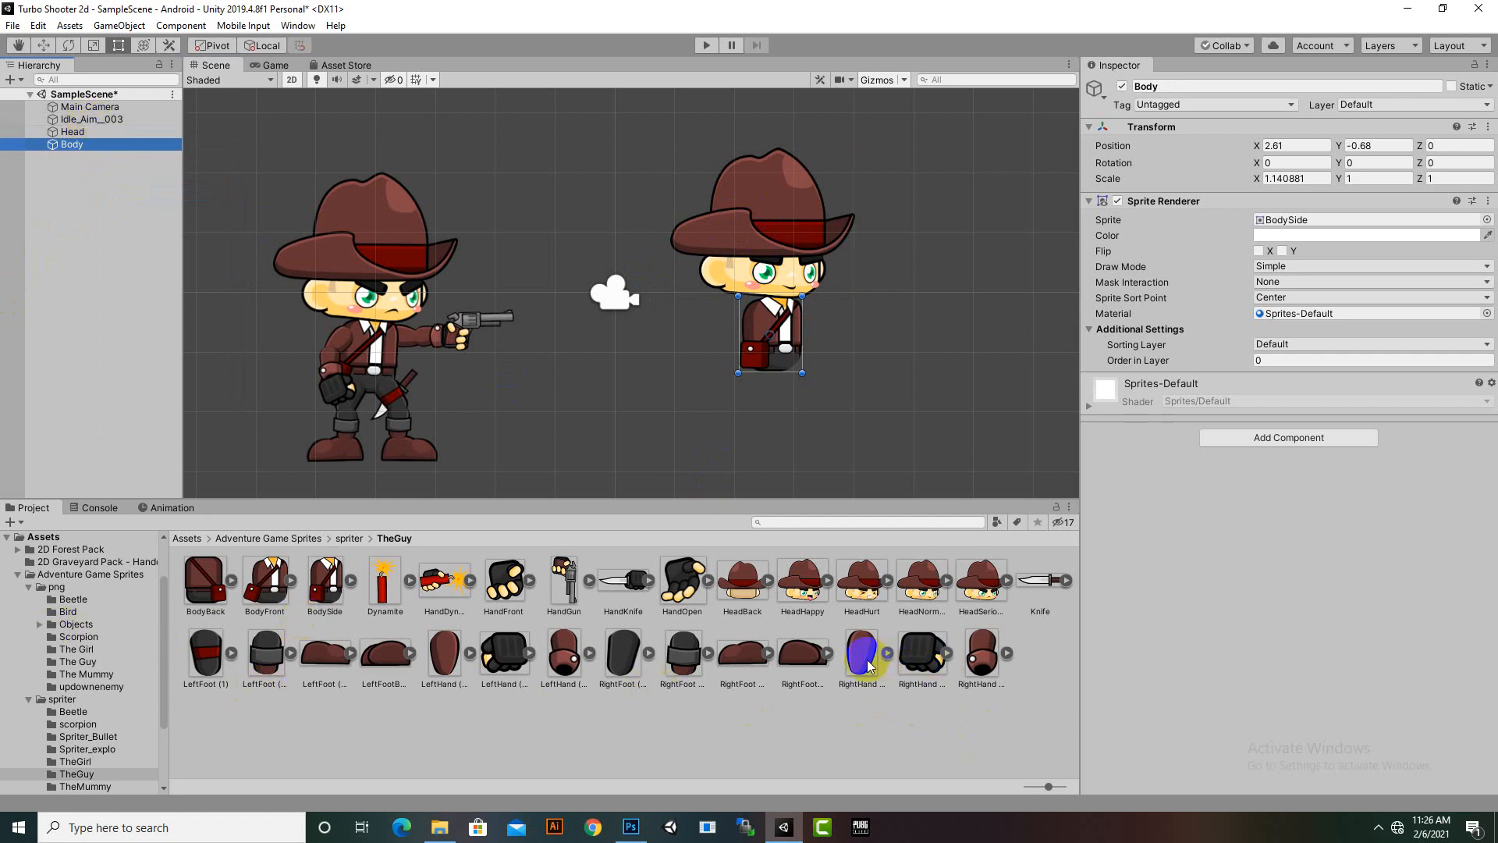
# Step: Place the RightHand (1) sprite at the body's shoulder at about X 2.07, Y -0.49, rotated about -39.7 degrees around Z
pyautogui.moveTo(861, 656); pyautogui.dragTo(755, 322)
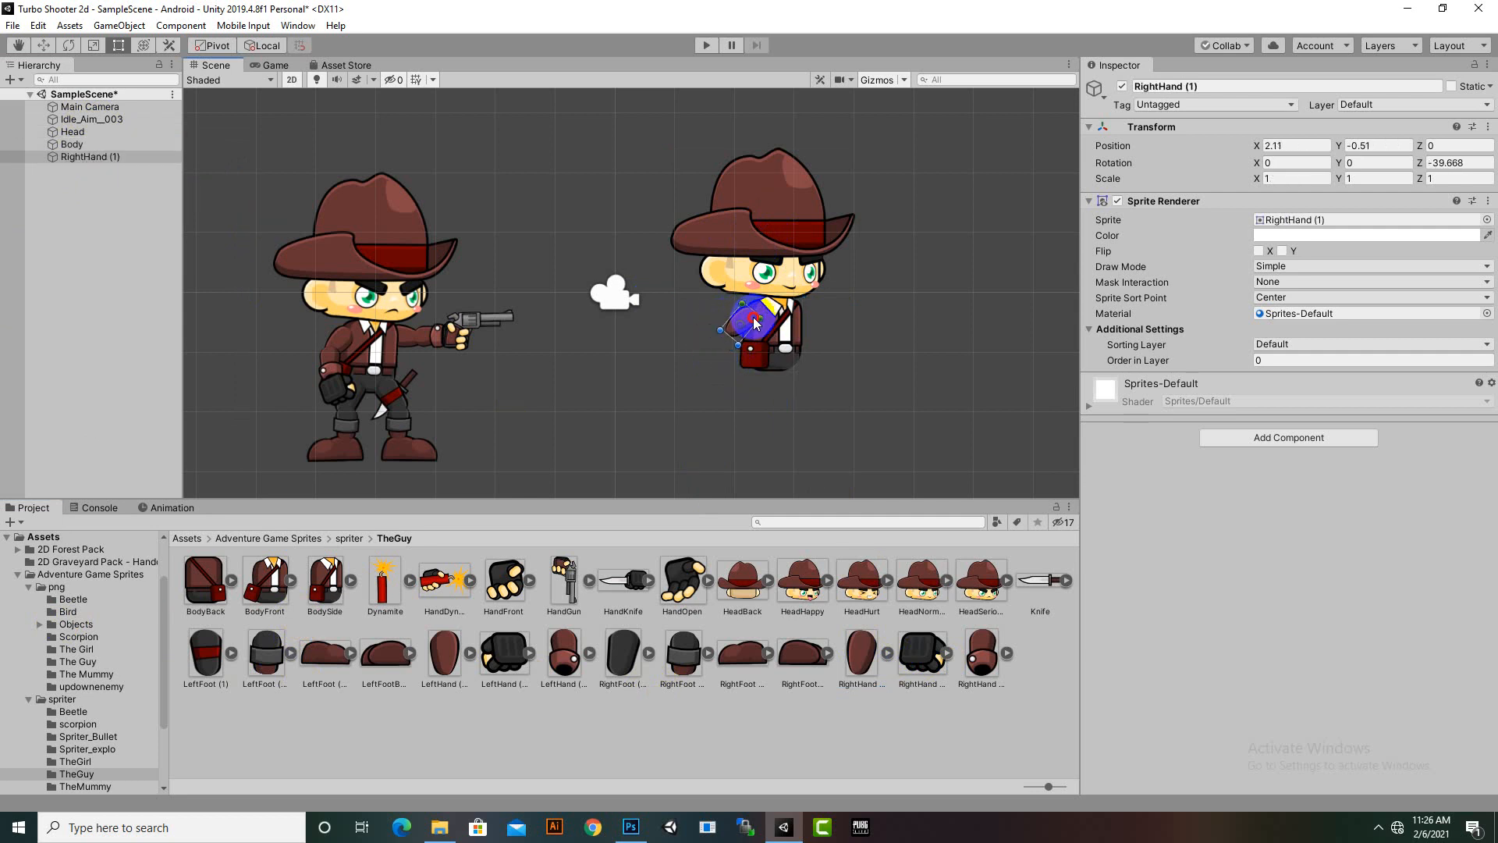
pyautogui.scroll(5, 833, 315)
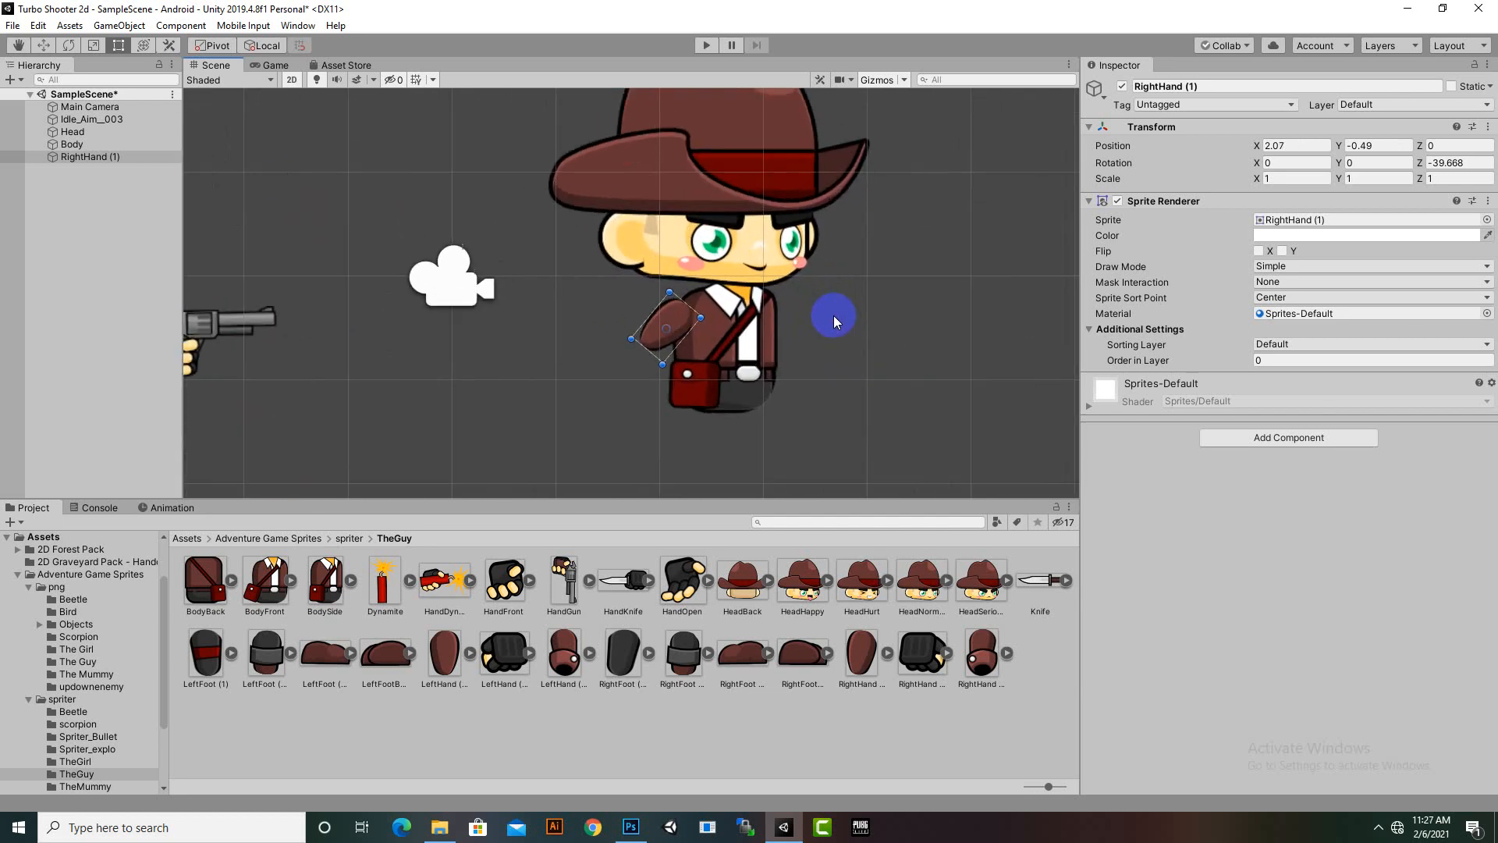
pyautogui.moveTo(834, 315); pyautogui.dragTo(828, 401, button='middle')
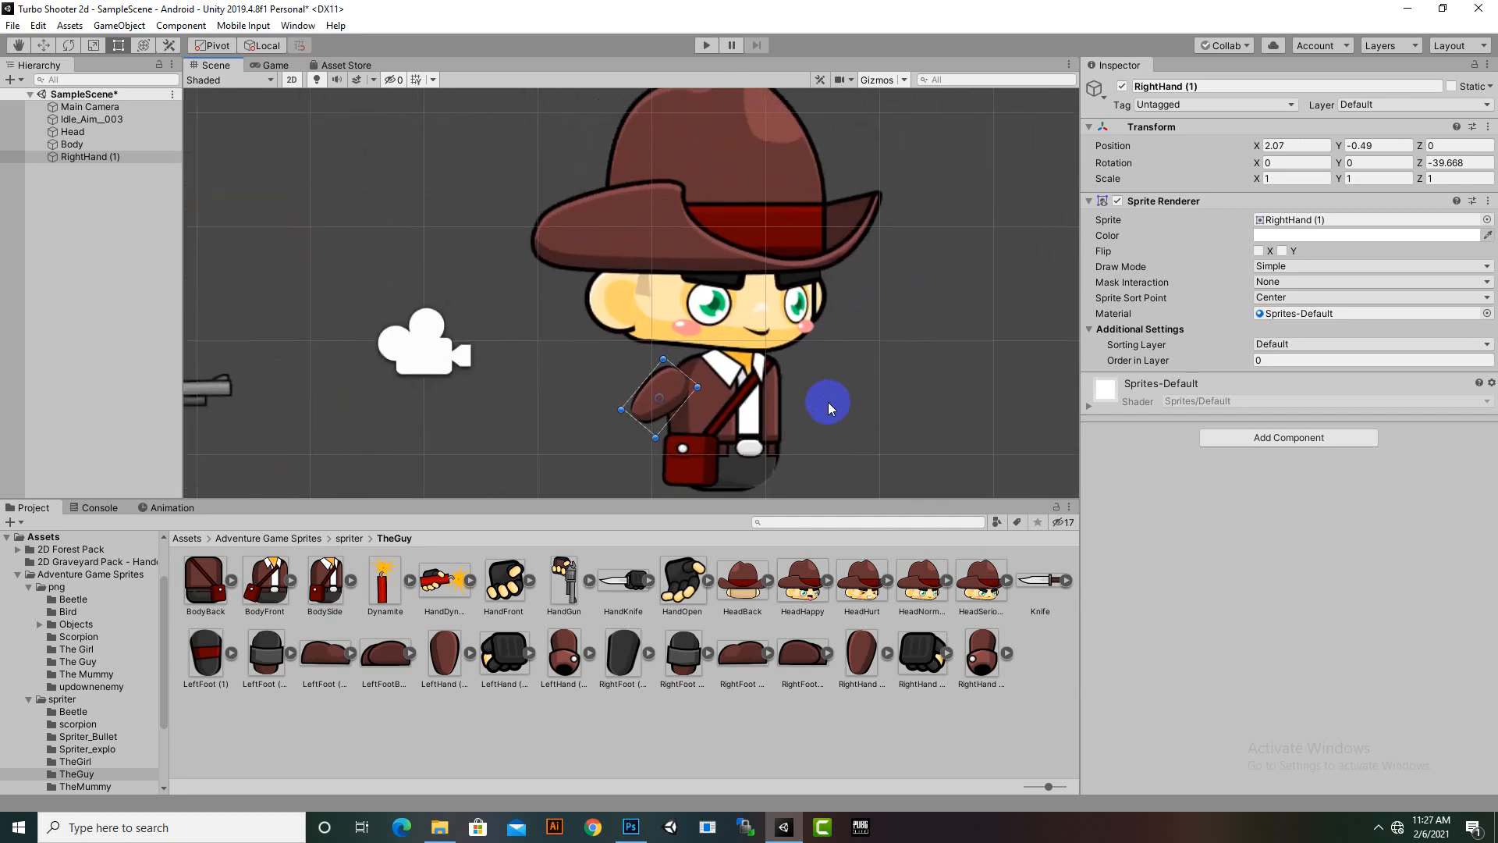
pyautogui.scroll(-1, 812, 326)
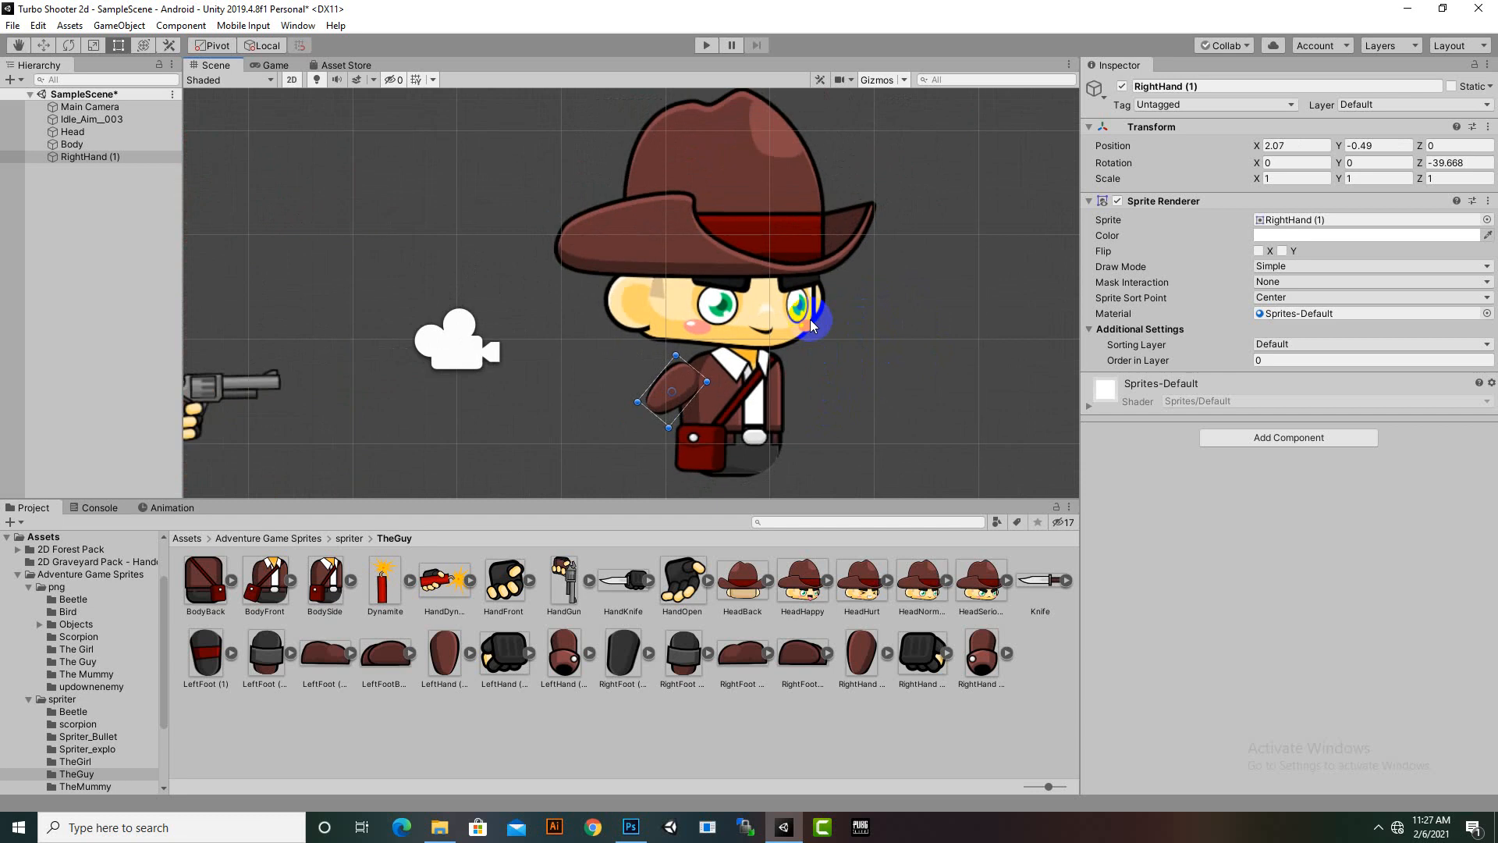
pyautogui.moveTo(797, 405); pyautogui.dragTo(855, 396, button='middle')
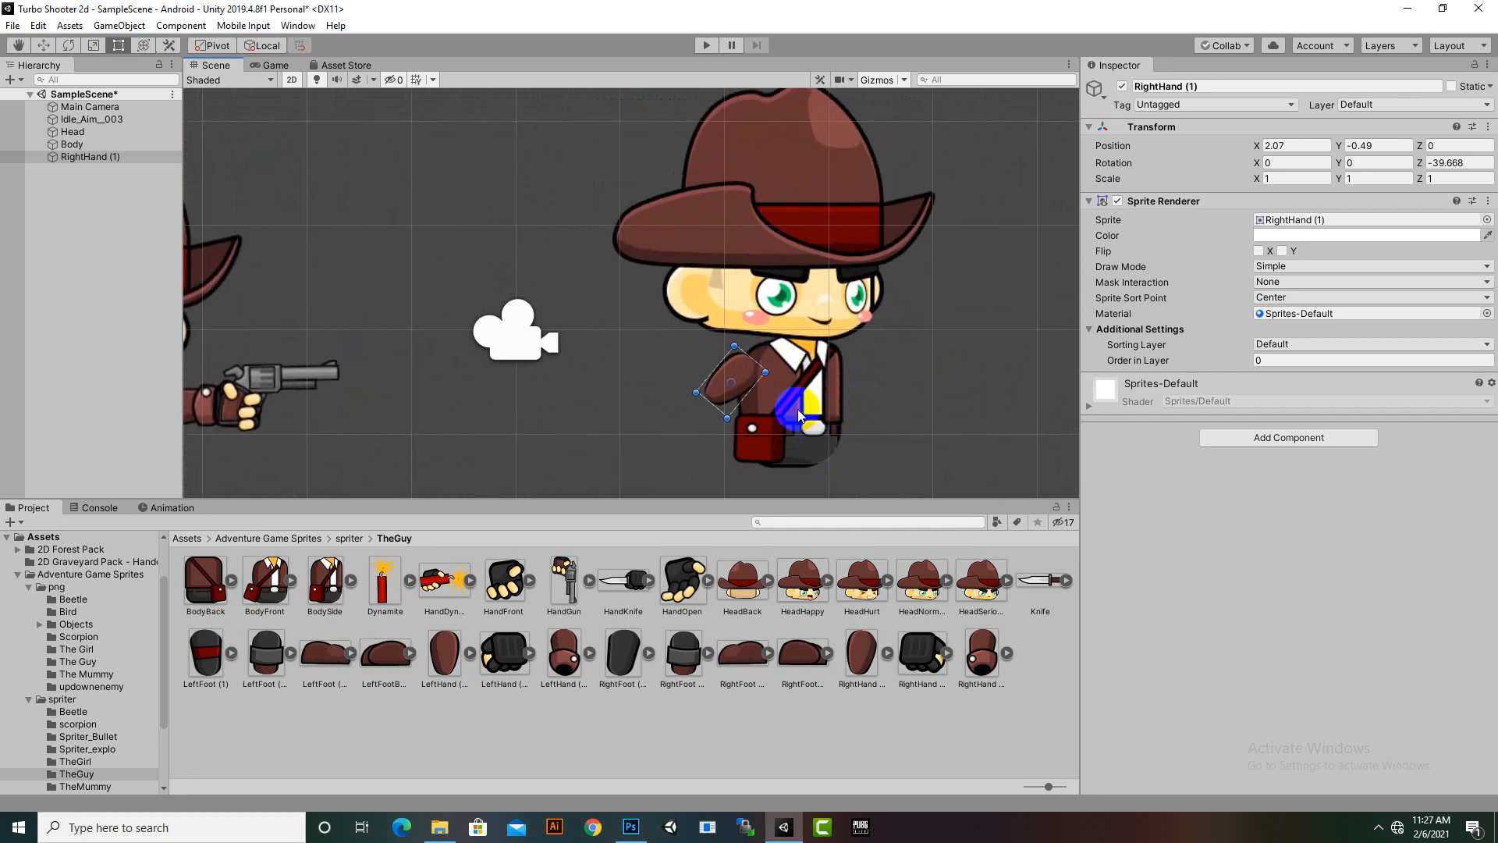
# Step: Set the Order in Layer to 5 for the Body and 6 for the Head
pyautogui.click(797, 409)
pyautogui.click(1305, 355)
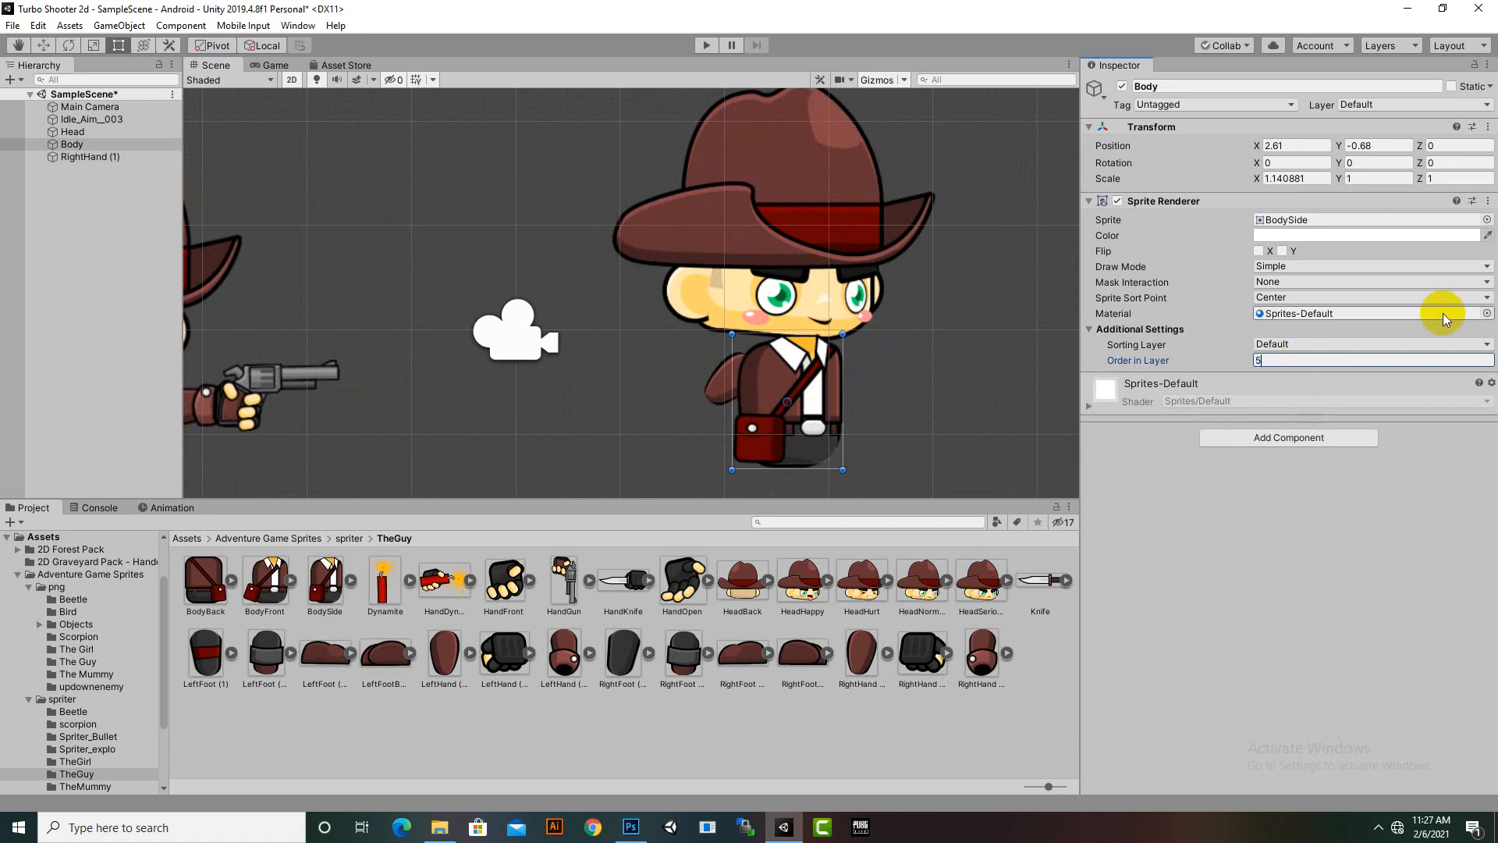
pyautogui.click(819, 191)
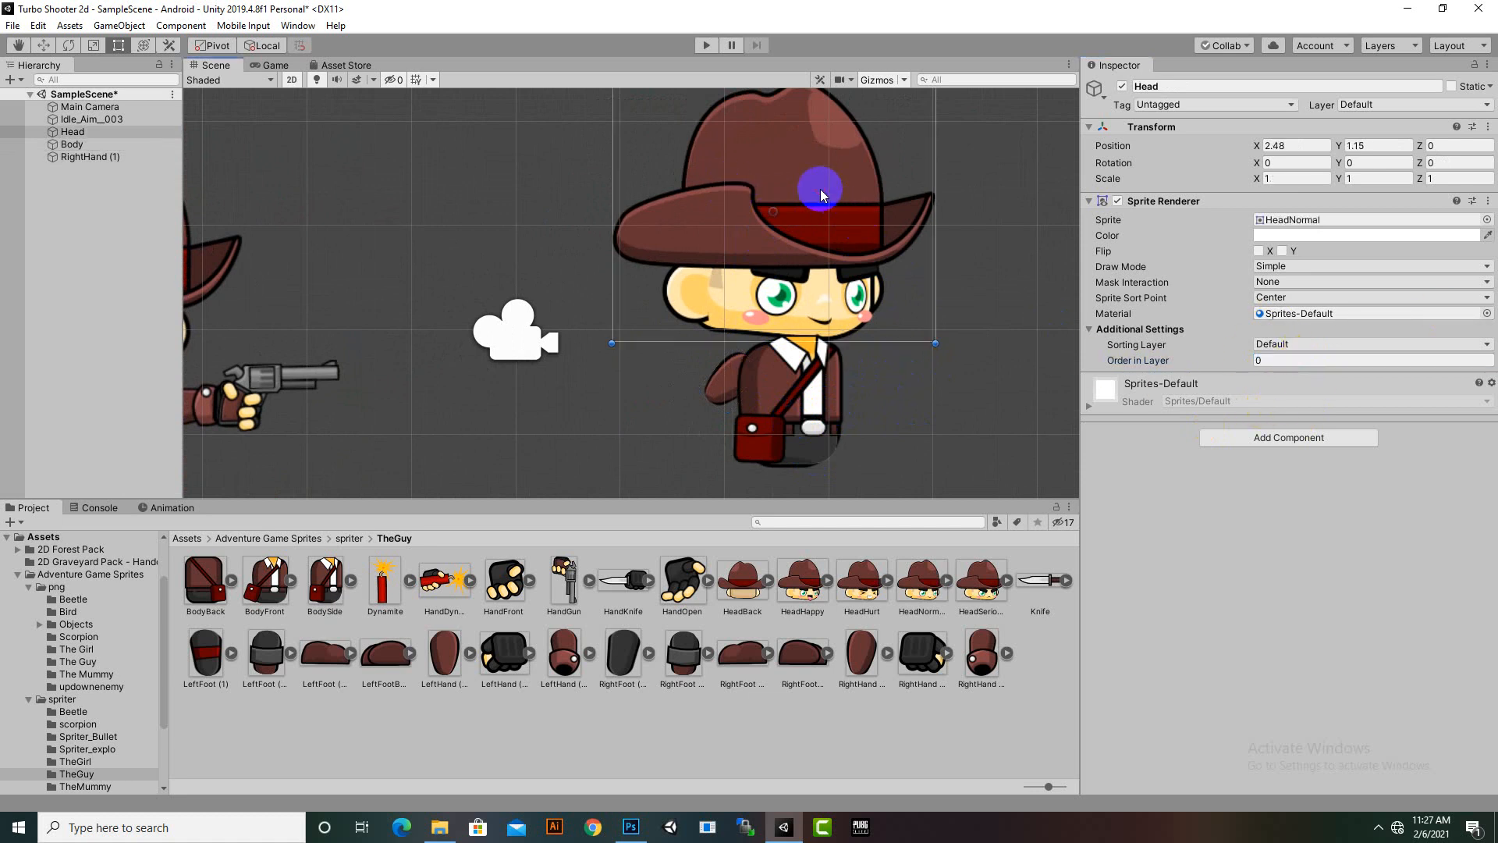
pyautogui.click(1316, 361)
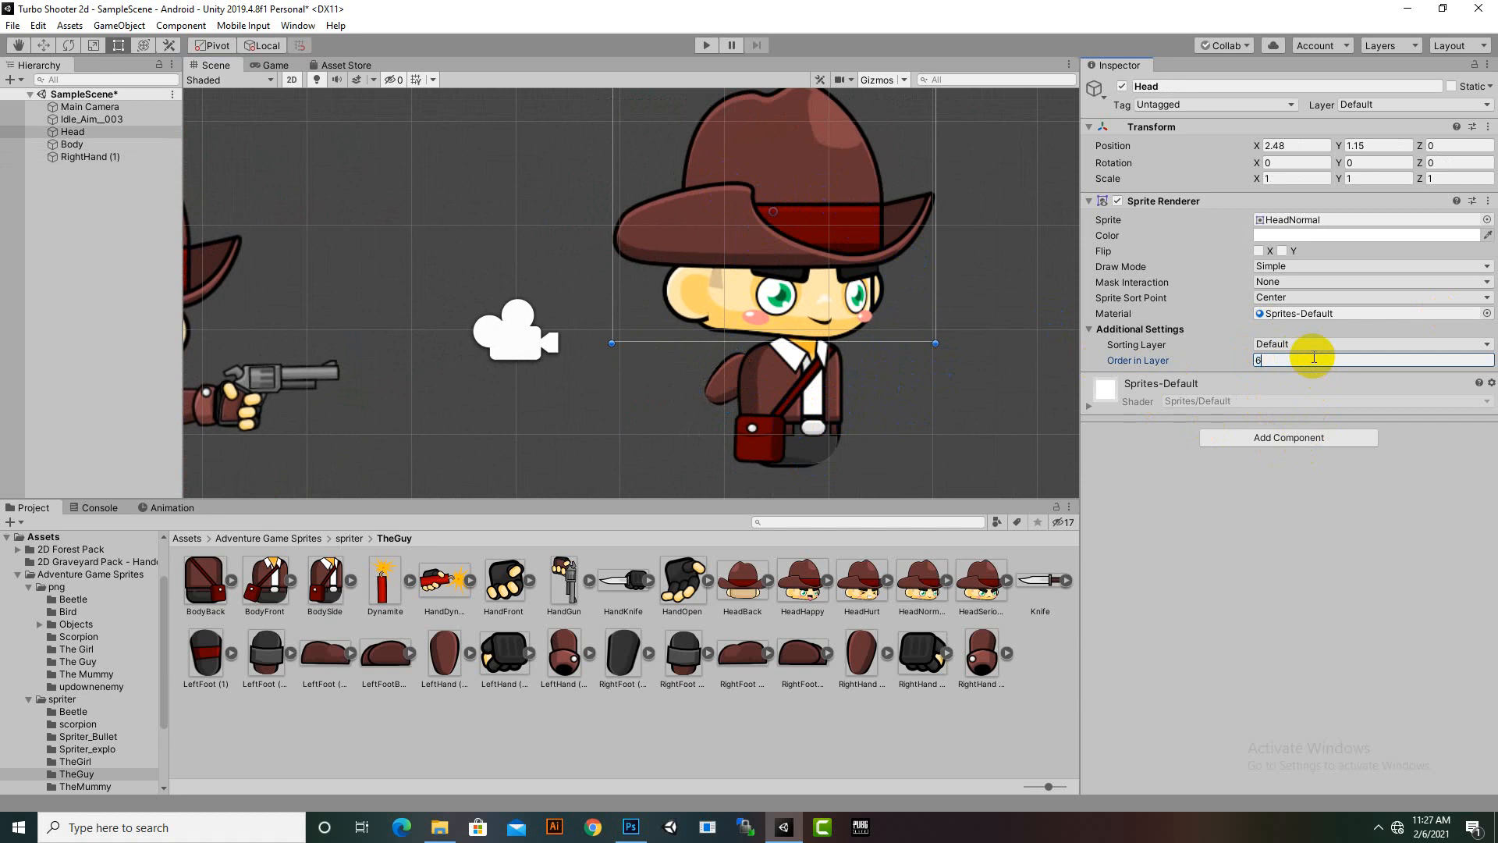
pyautogui.write('6')
# Step: Set the RightHand (1) sprite's Order in Layer to 6 and nudge it up to about Y -0.44
pyautogui.click(723, 386)
pyautogui.click(1272, 360)
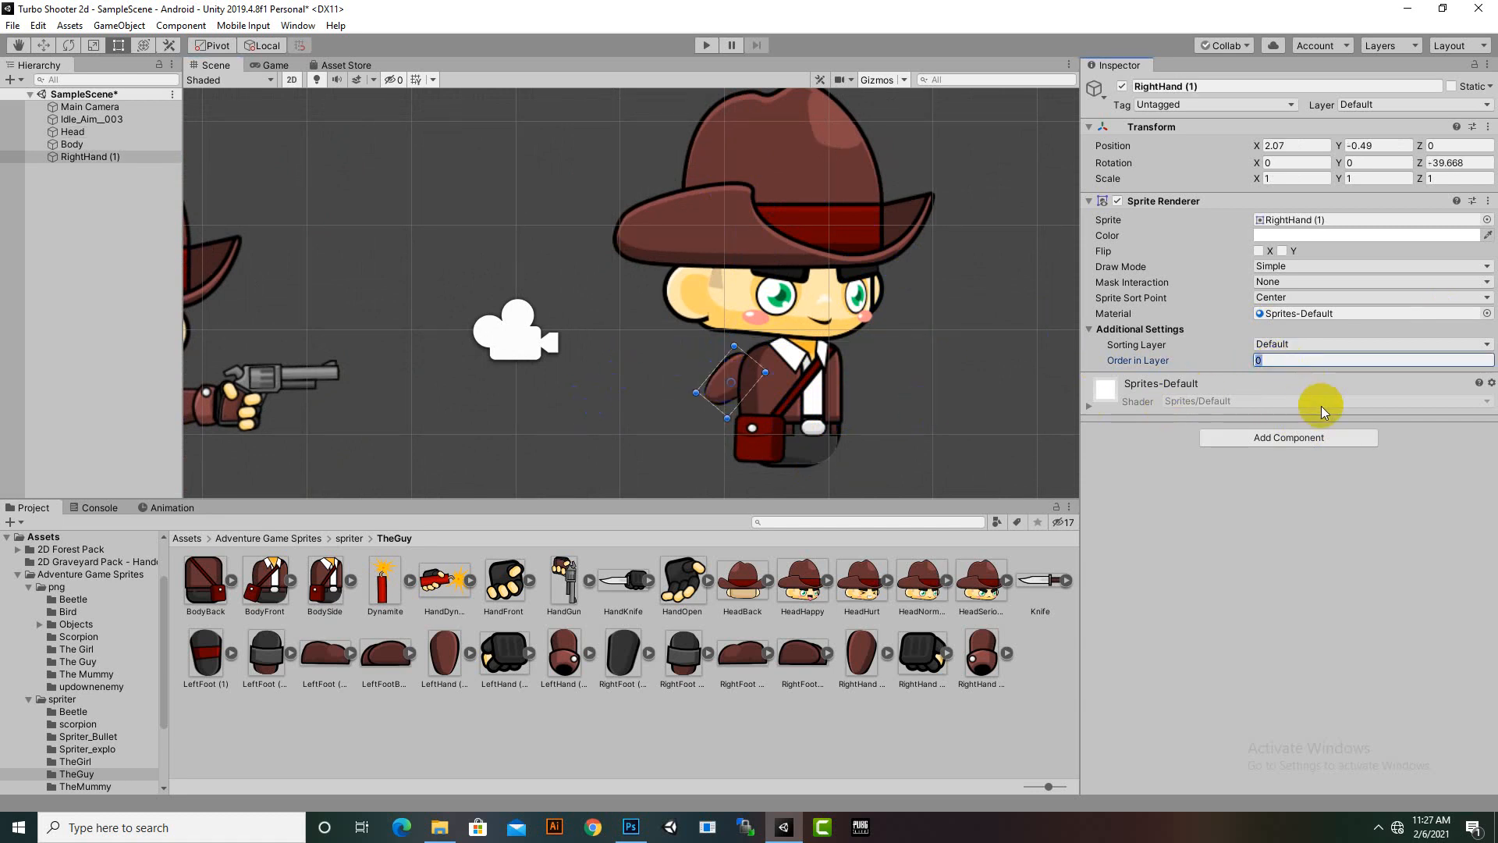
pyautogui.write('6')
pyautogui.scroll(3, 759, 260)
pyautogui.moveTo(730, 417); pyautogui.dragTo(734, 412)
# Step: Place the RightHand (3) forearm at about X 1.75, Y -0.84, rotated about -20 degrees around Z, with Order in Layer 7
pyautogui.scroll(-5, 608, 397)
pyautogui.moveTo(608, 396); pyautogui.dragTo(760, 335, button='middle')
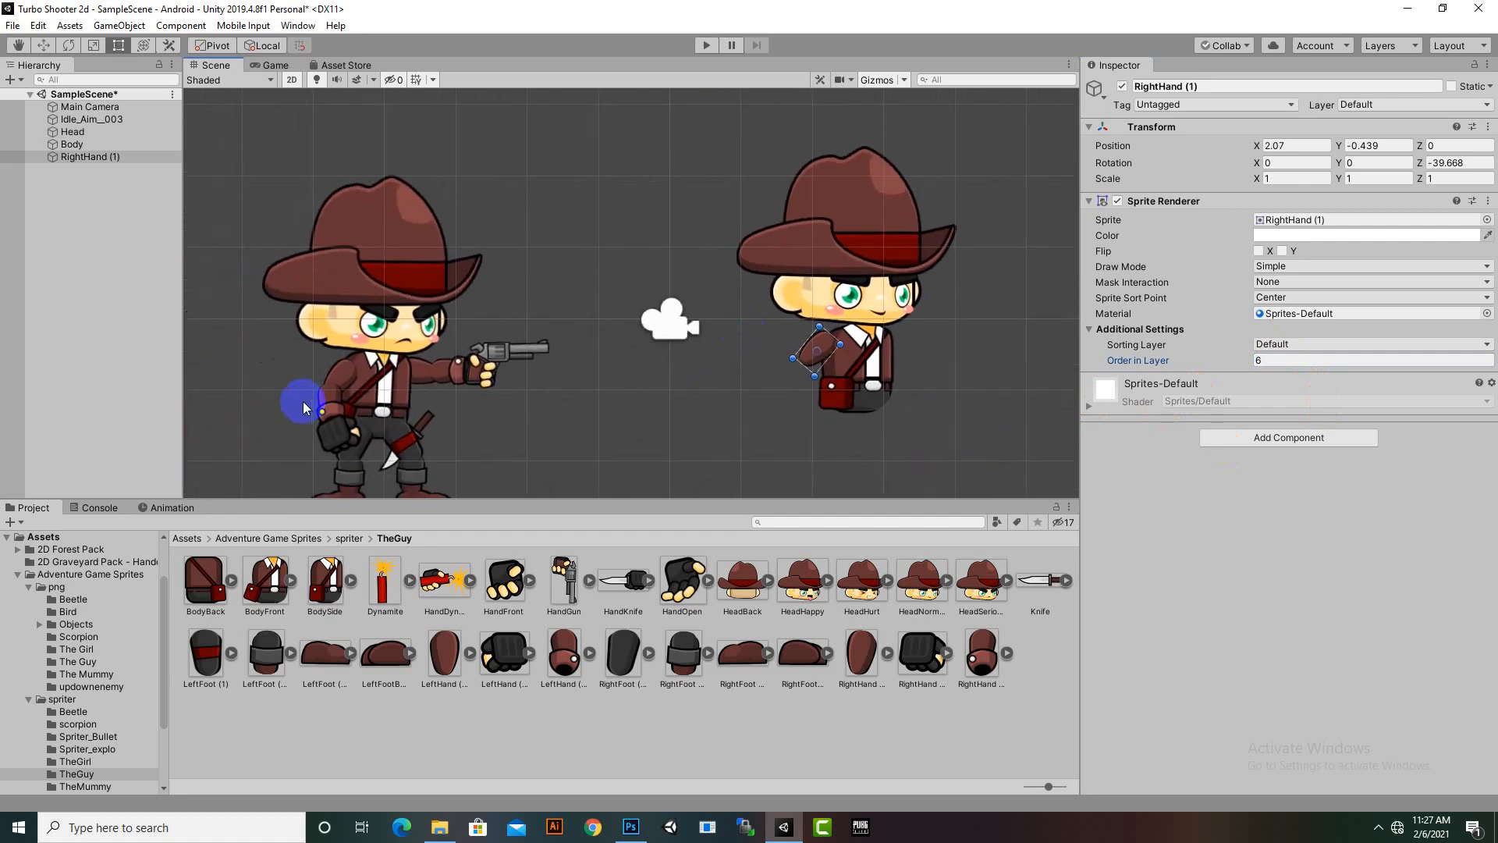
pyautogui.scroll(3, 839, 394)
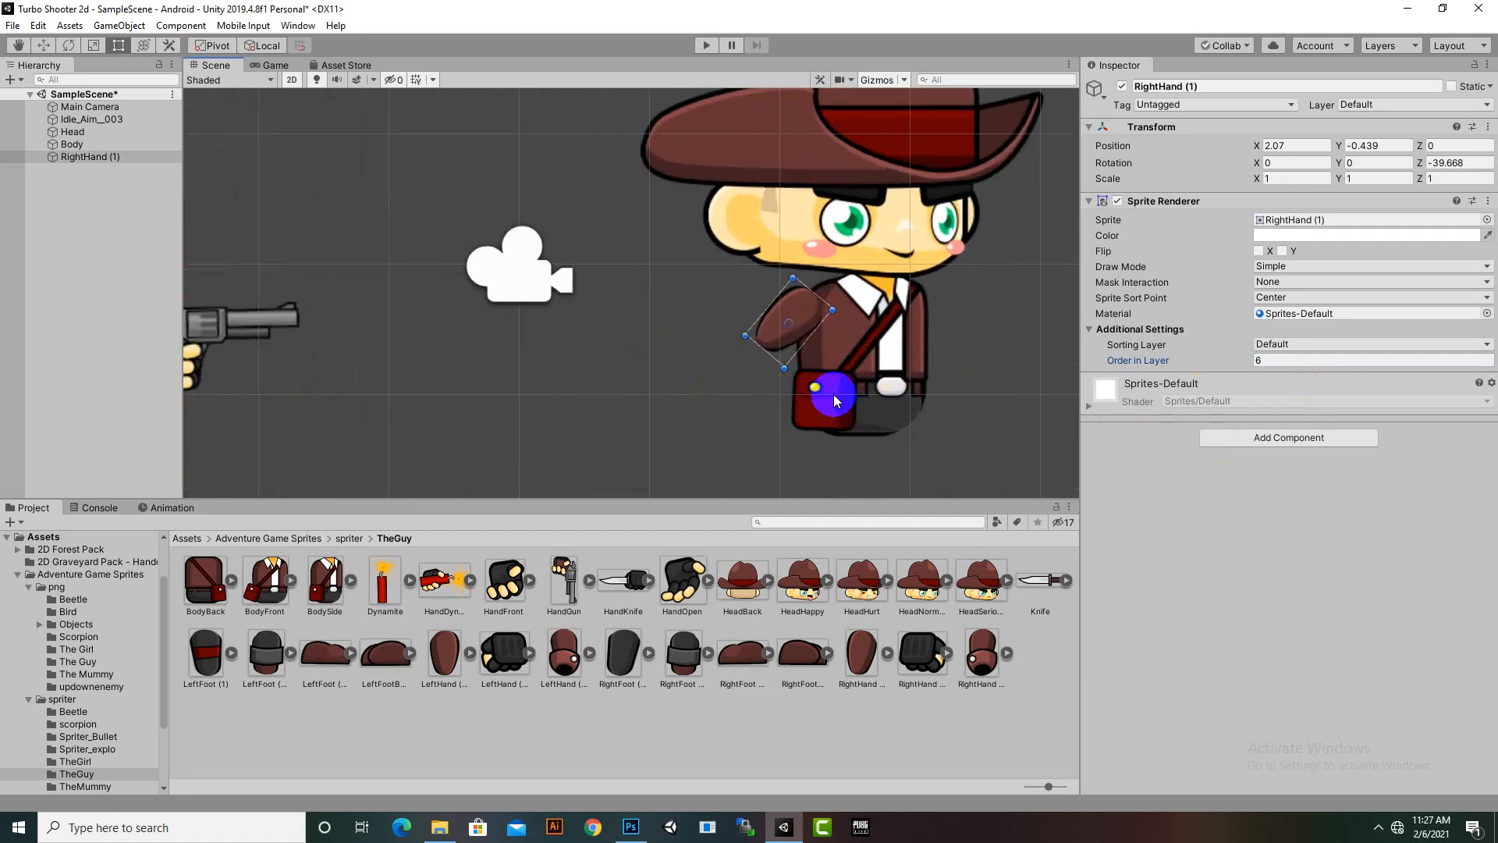
pyautogui.scroll(1, 833, 400)
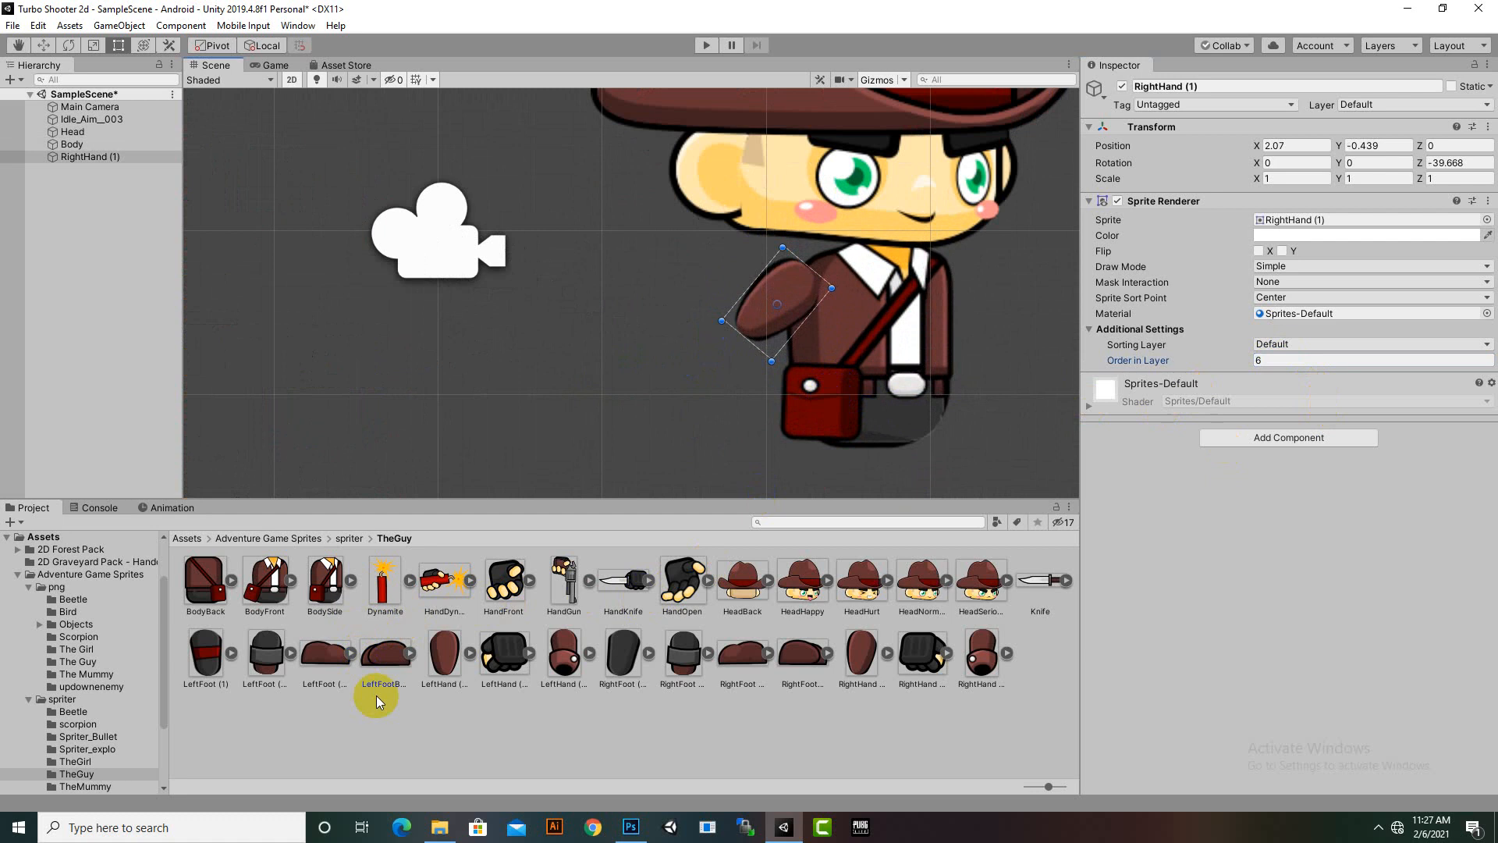
pyautogui.moveTo(562, 668); pyautogui.dragTo(571, 387)
pyautogui.hotkey('ctrl', 'z')
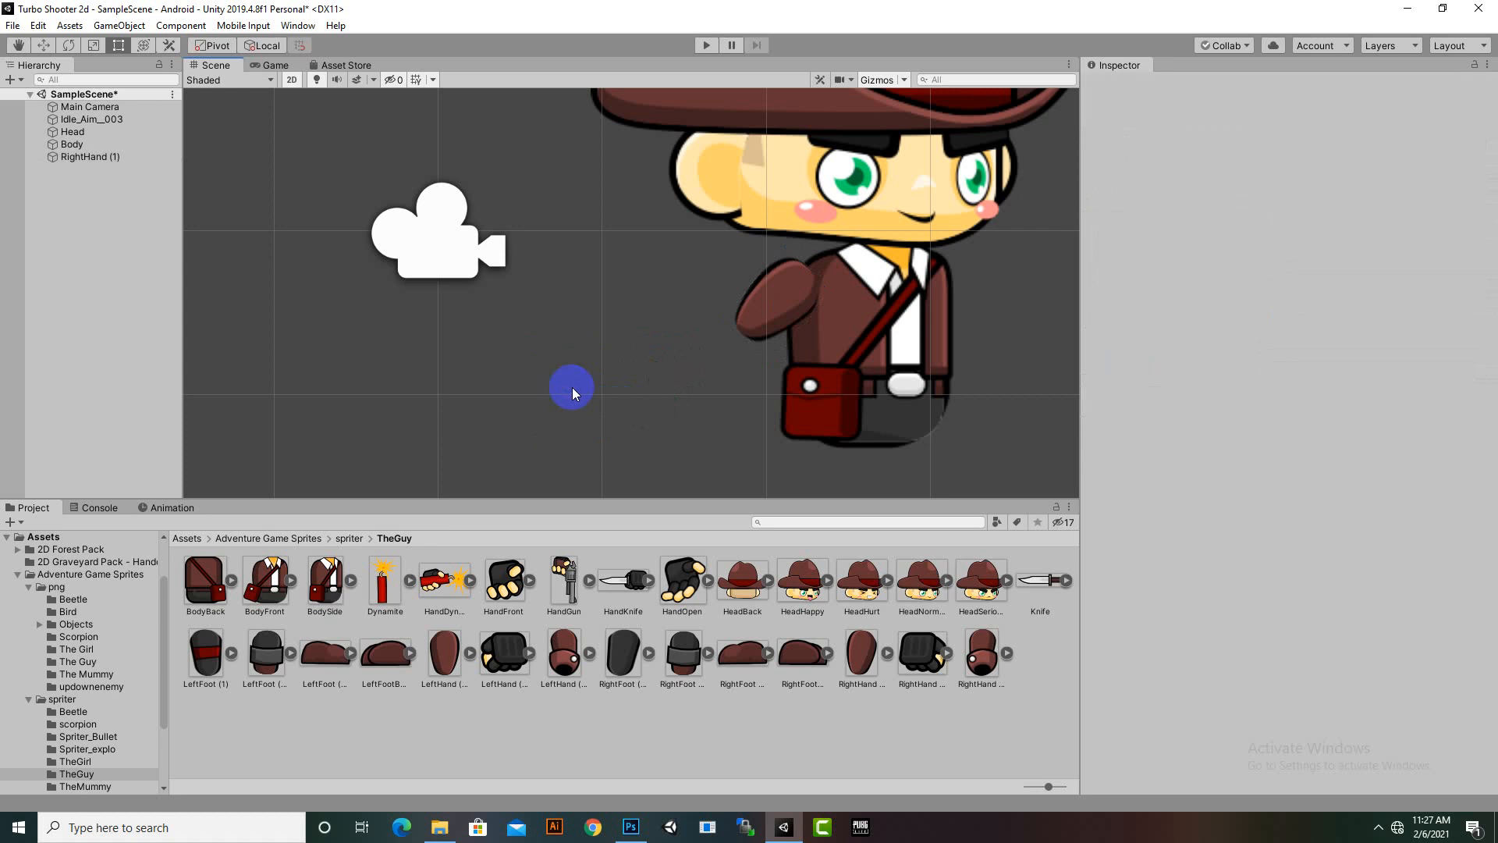
pyautogui.moveTo(991, 661); pyautogui.dragTo(736, 381)
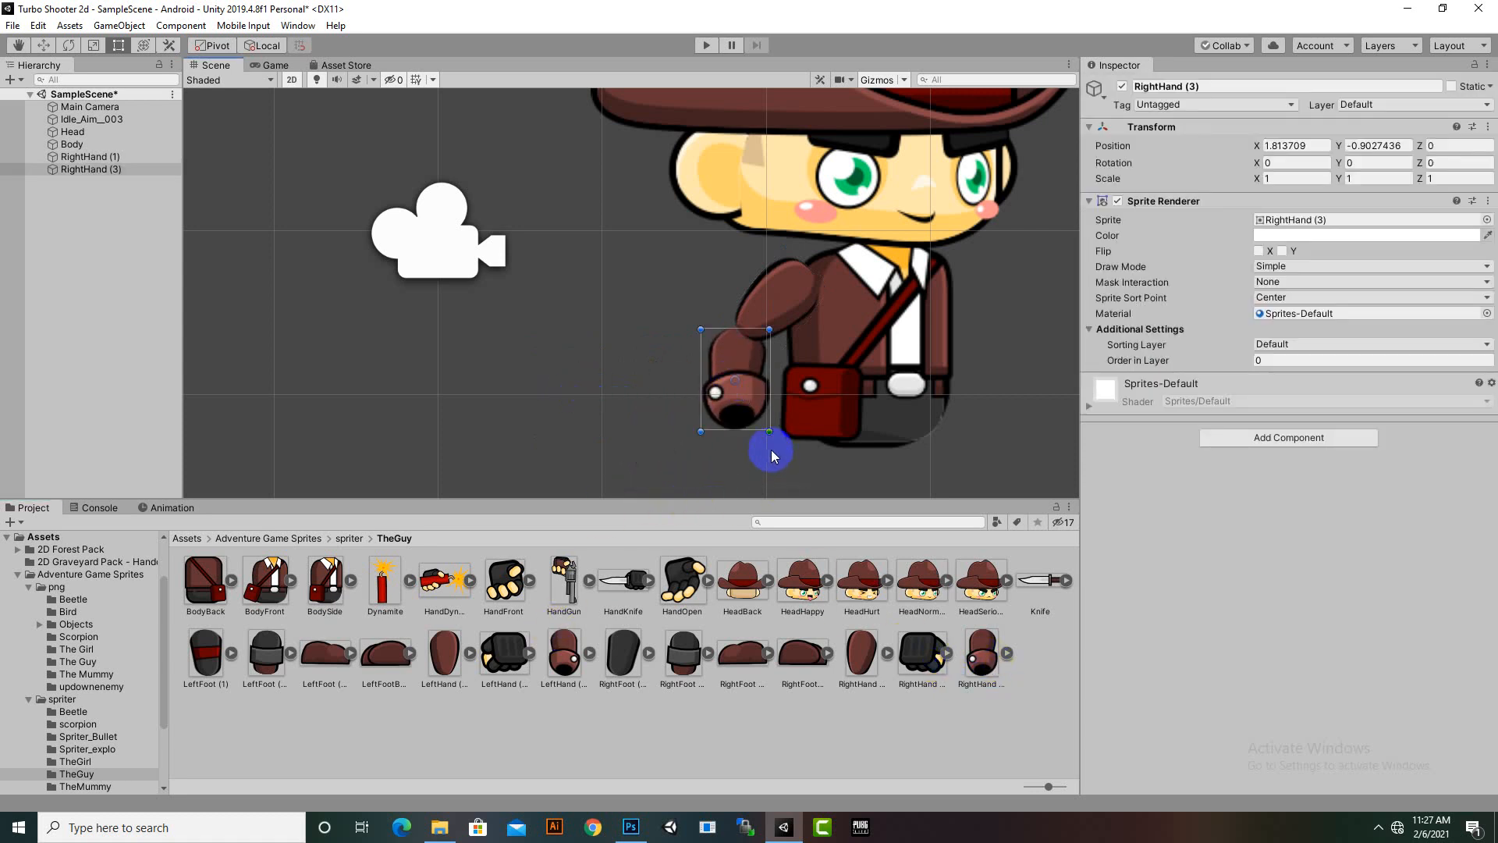
pyautogui.moveTo(772, 457); pyautogui.dragTo(721, 395)
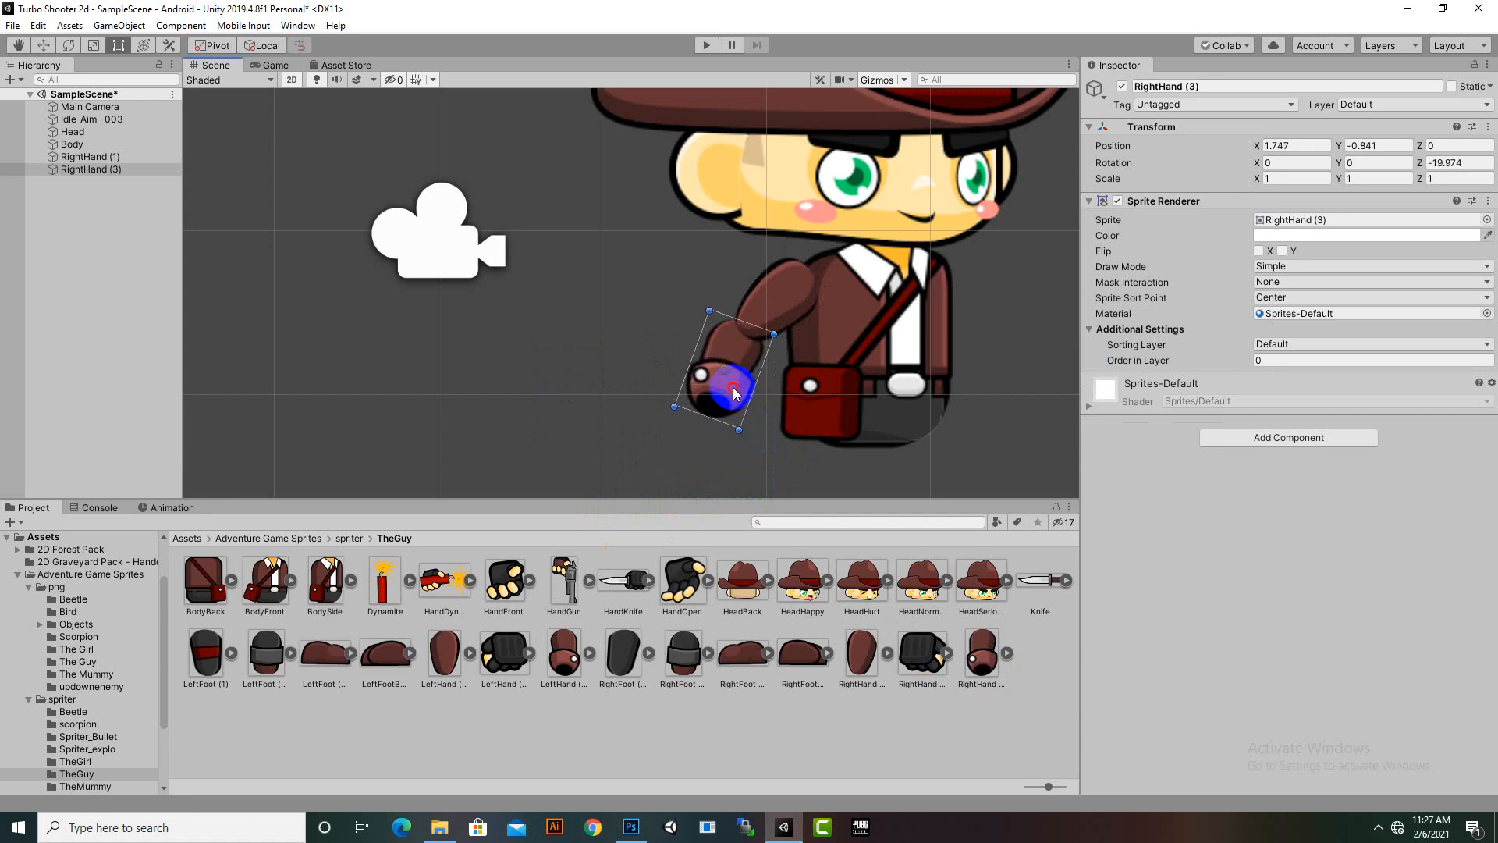
pyautogui.click(1316, 362)
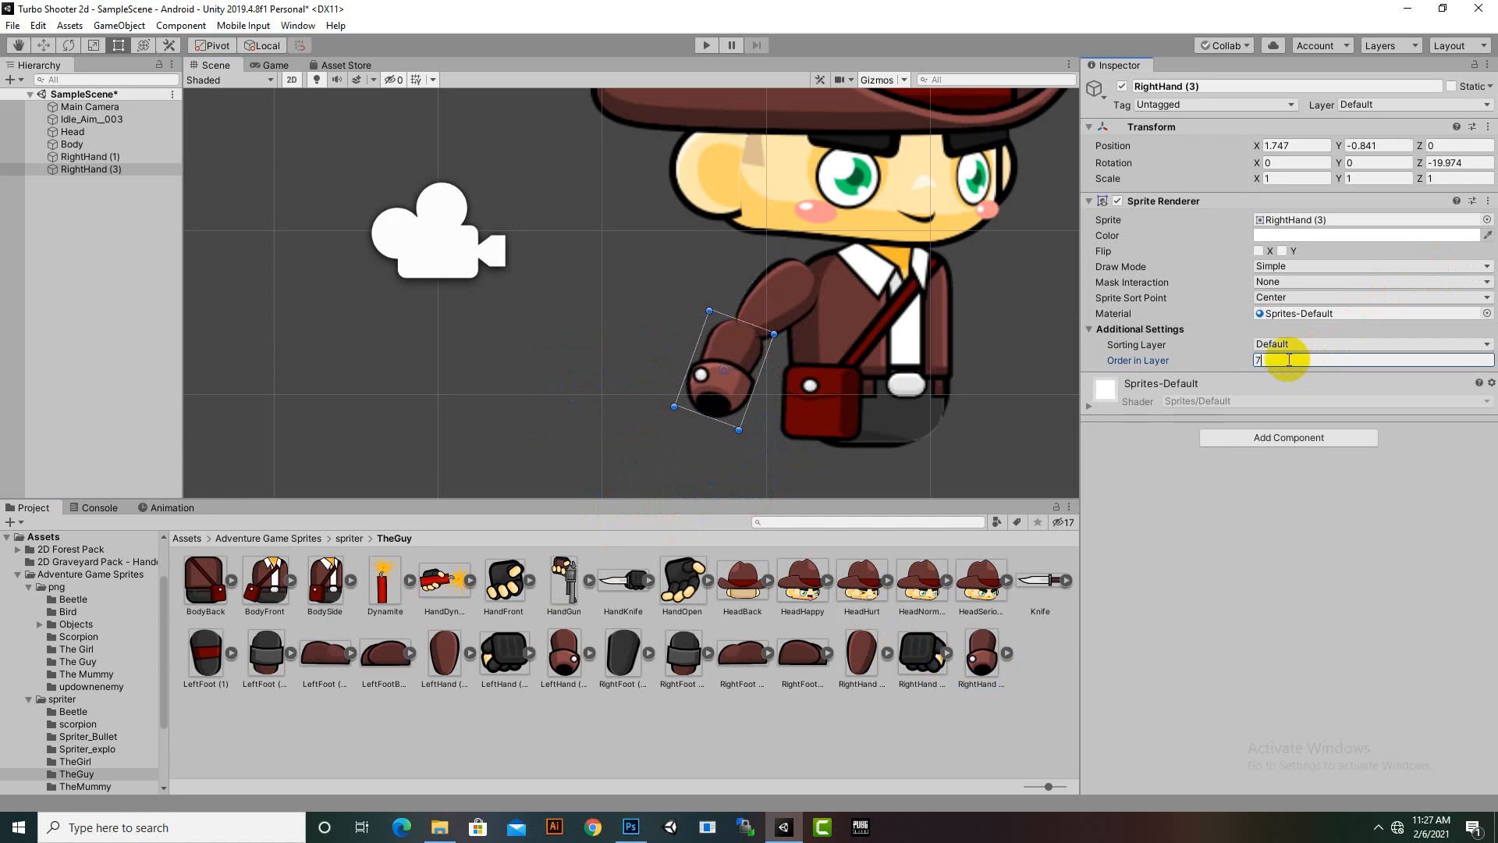
# Step: Place the RightHand (2) glove at the right forearm's end at about X 1.66, Y -1.22, with Order in Layer 8
pyautogui.scroll(-2, 599, 301)
pyautogui.moveTo(672, 367); pyautogui.dragTo(694, 317, button='middle')
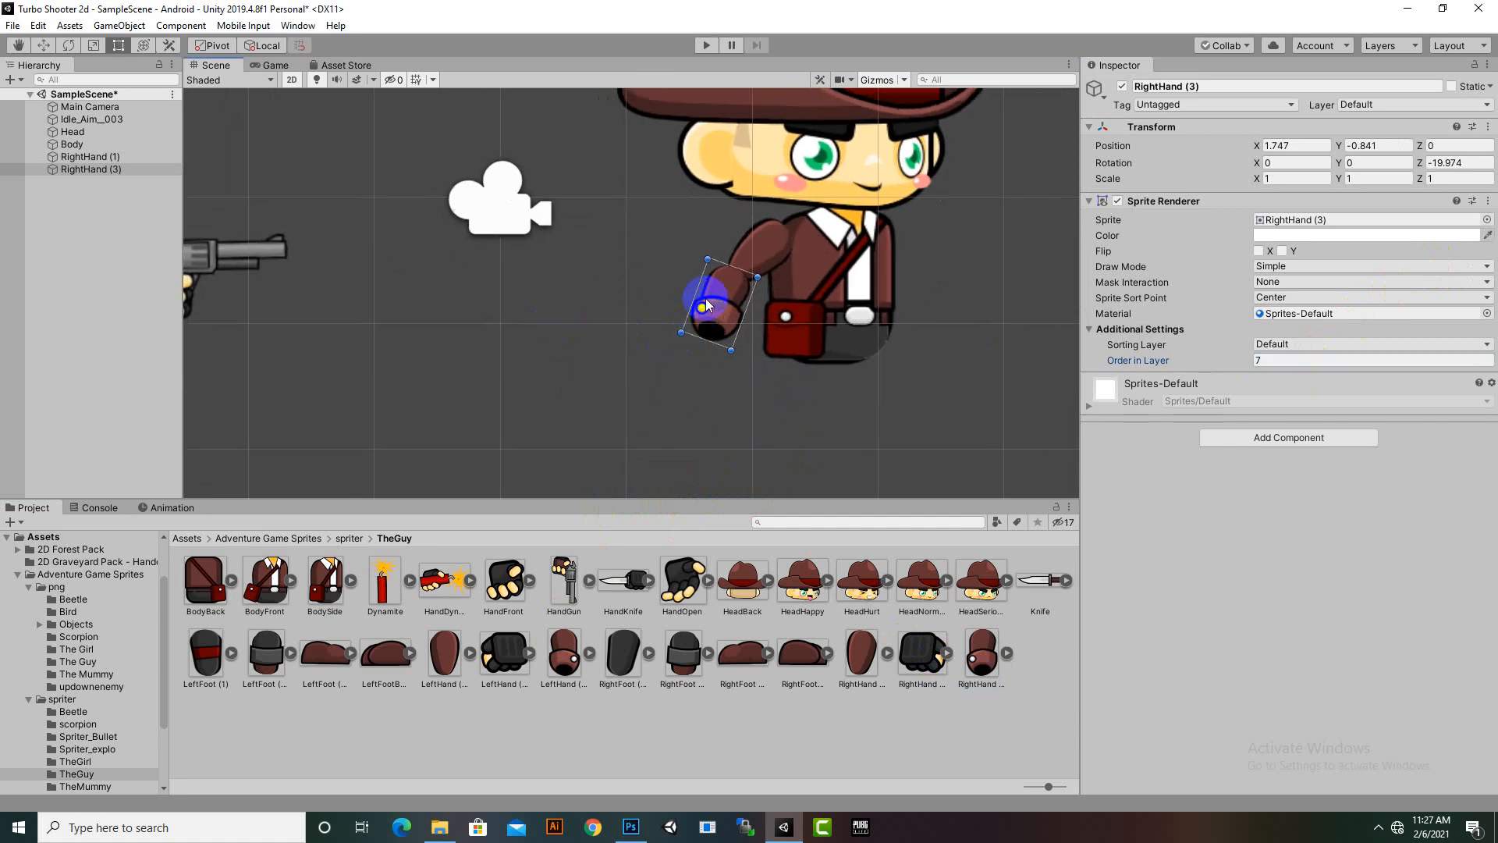
pyautogui.scroll(-2, 599, 288)
pyautogui.moveTo(599, 288); pyautogui.dragTo(804, 337, button='middle')
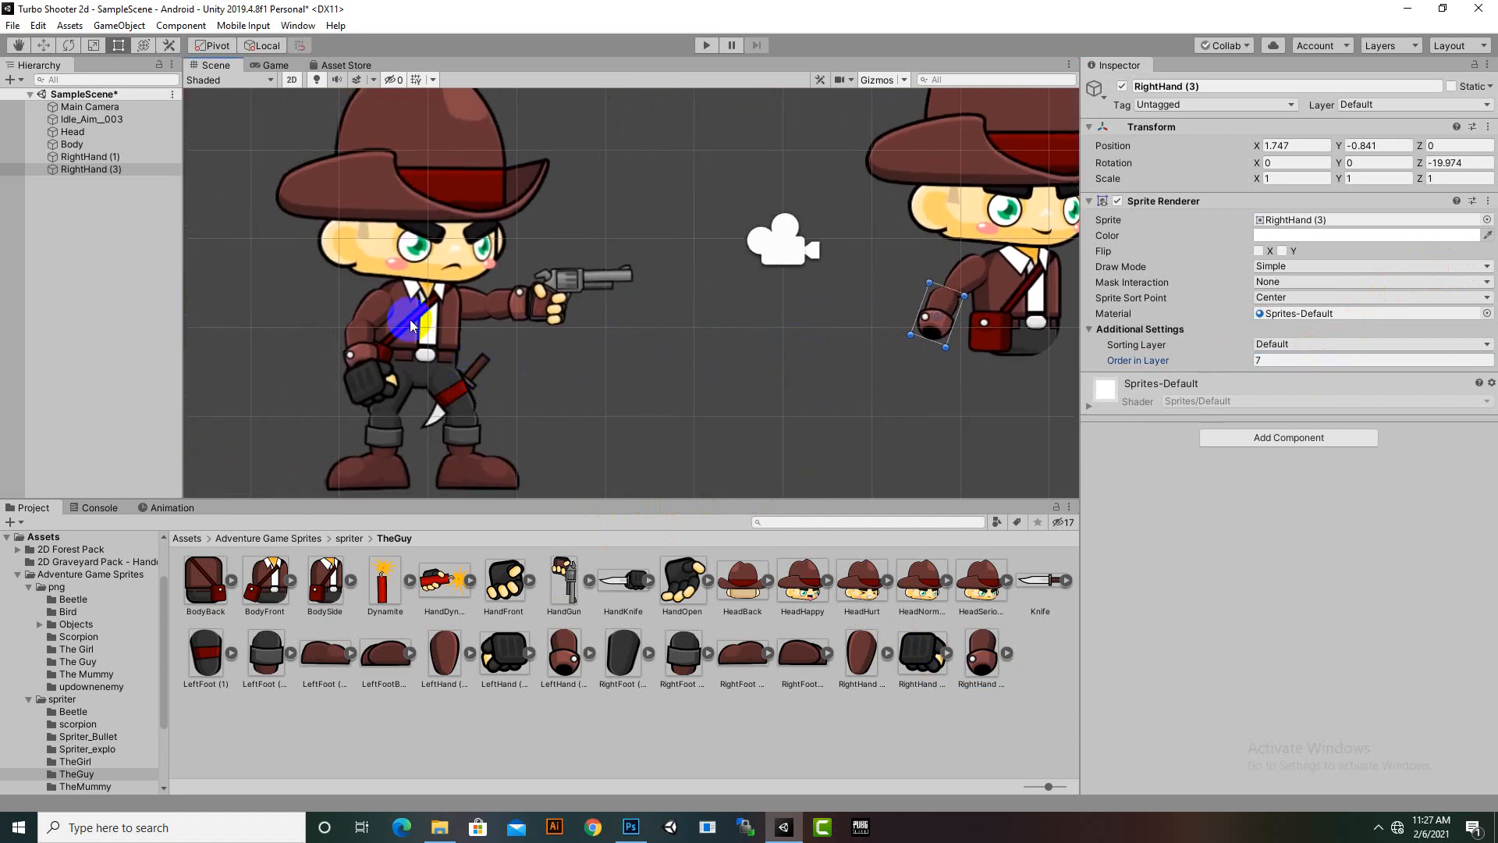
pyautogui.scroll(-2, 896, 431)
pyautogui.moveTo(896, 431); pyautogui.dragTo(756, 395, button='middle')
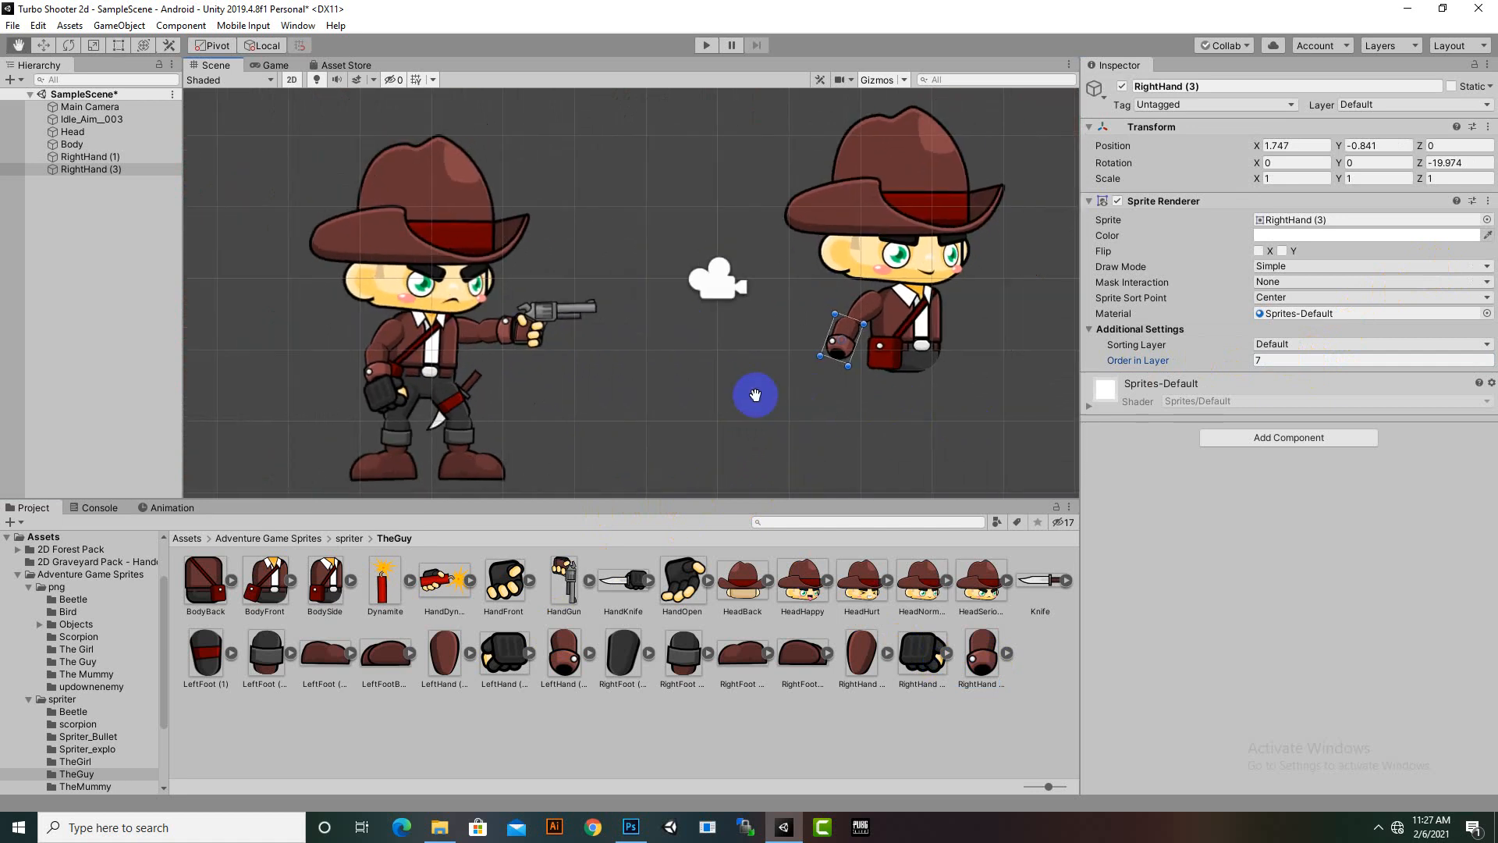
pyautogui.scroll(4, 769, 335)
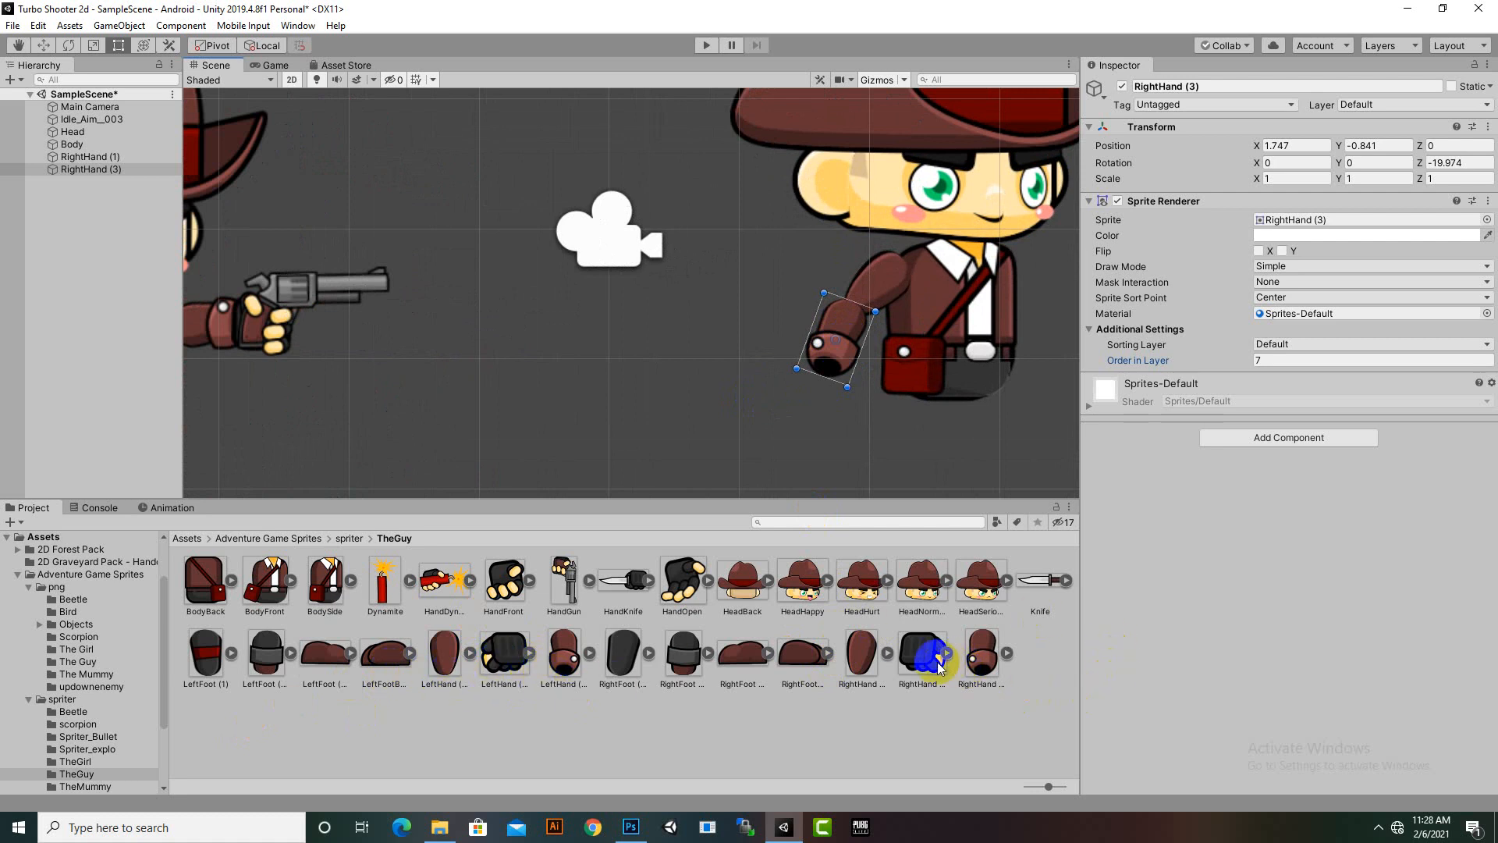
pyautogui.moveTo(937, 654); pyautogui.dragTo(824, 396)
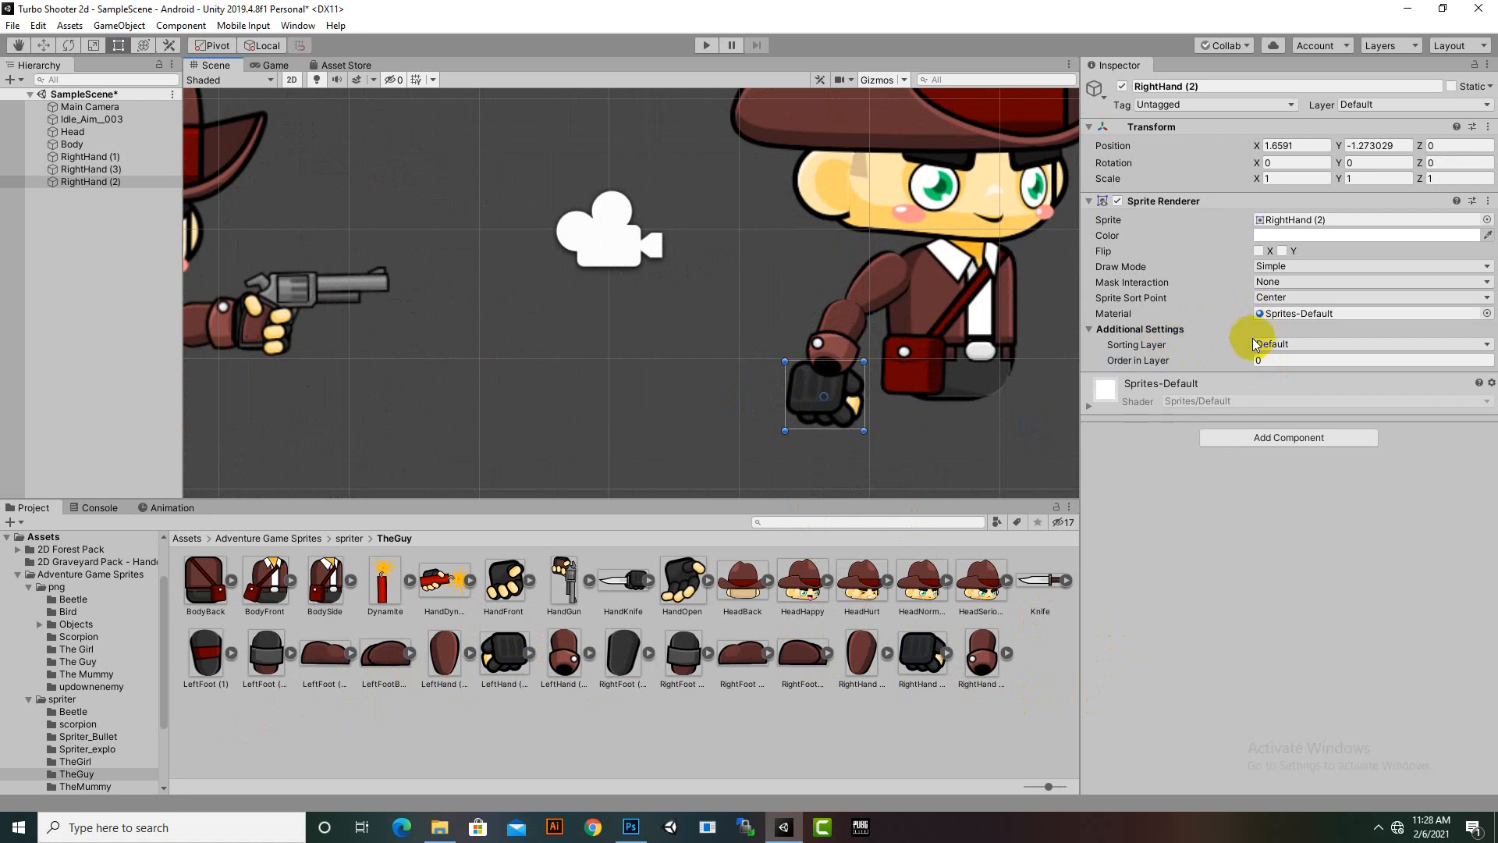
pyautogui.click(1267, 360)
pyautogui.write('8')
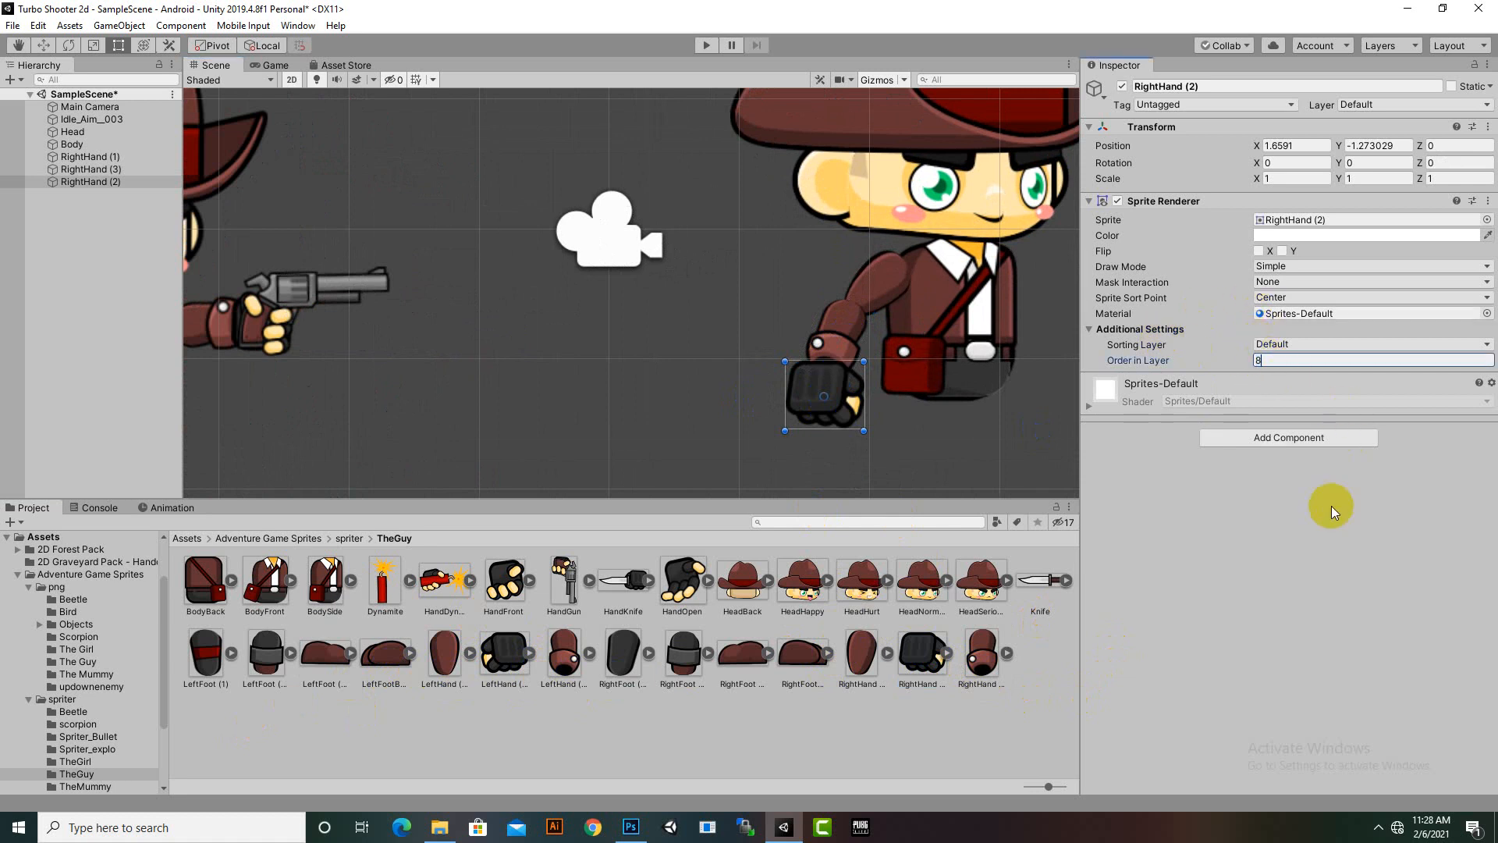
pyautogui.scroll(3, 867, 363)
pyautogui.moveTo(856, 359); pyautogui.dragTo(829, 397)
pyautogui.scroll(-5, 828, 397)
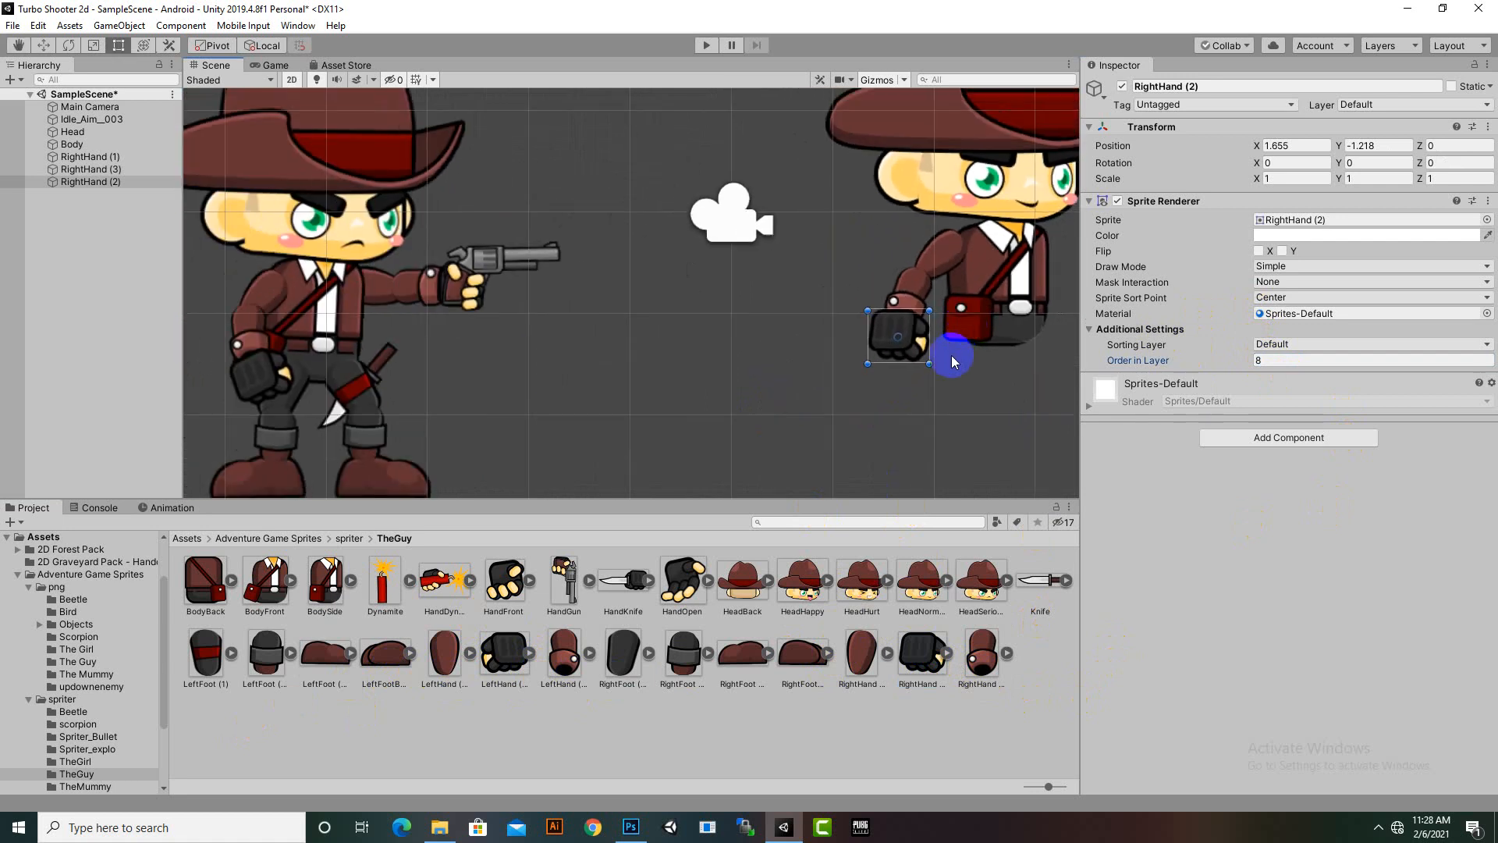
# Step: Place the LeftHand (1) upper arm at about X 3.20, Y -0.47, rotated about 45.5 degrees around Z, with Order in Layer 4
pyautogui.scroll(-1, 778, 379)
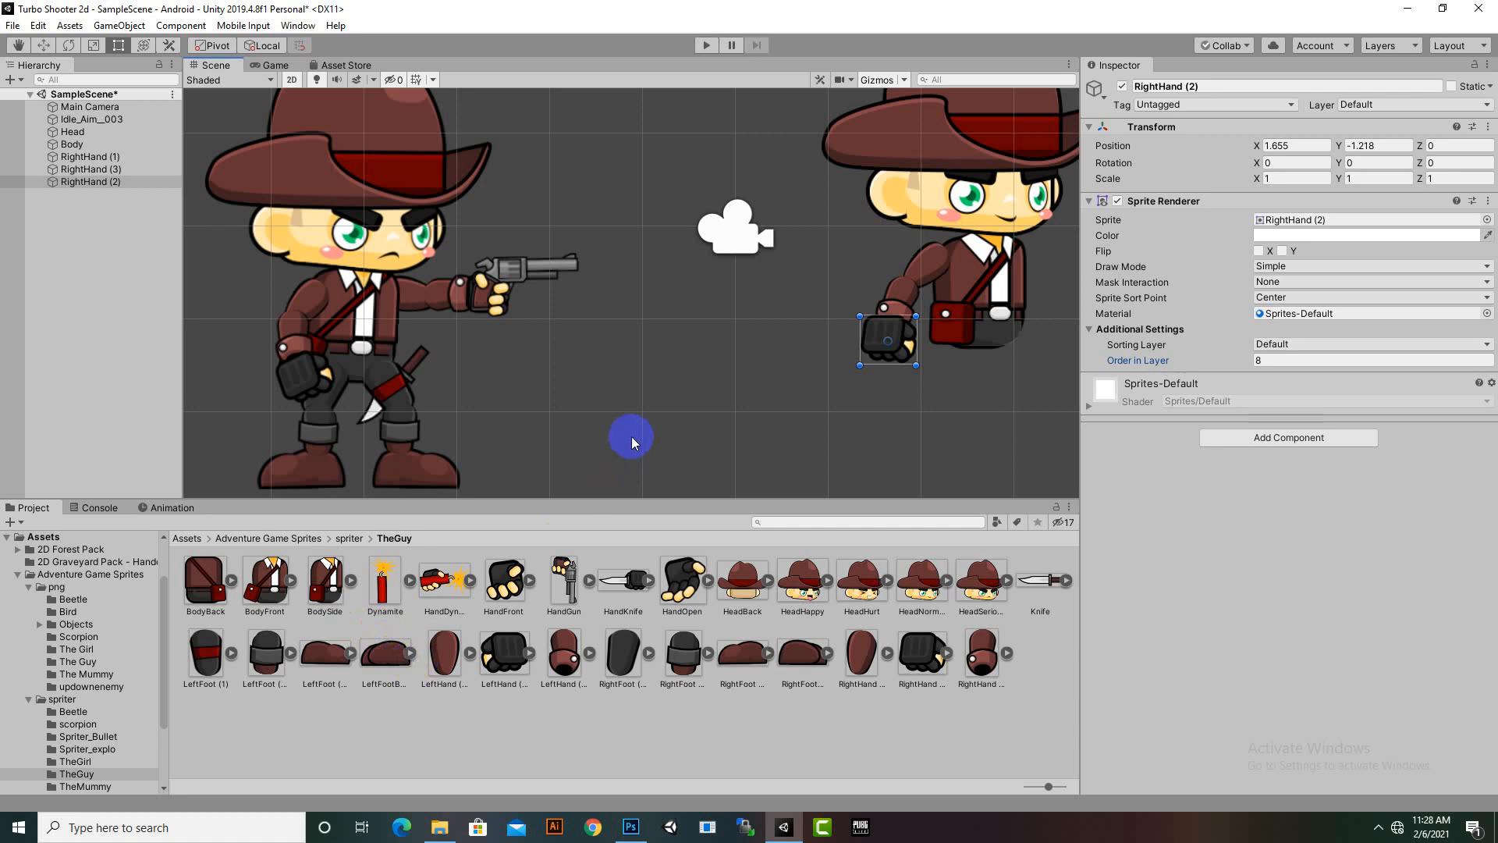
pyautogui.scroll(-1, 630, 437)
pyautogui.moveTo(644, 434); pyautogui.dragTo(500, 429, button='middle')
pyautogui.moveTo(444, 654); pyautogui.dragTo(862, 277)
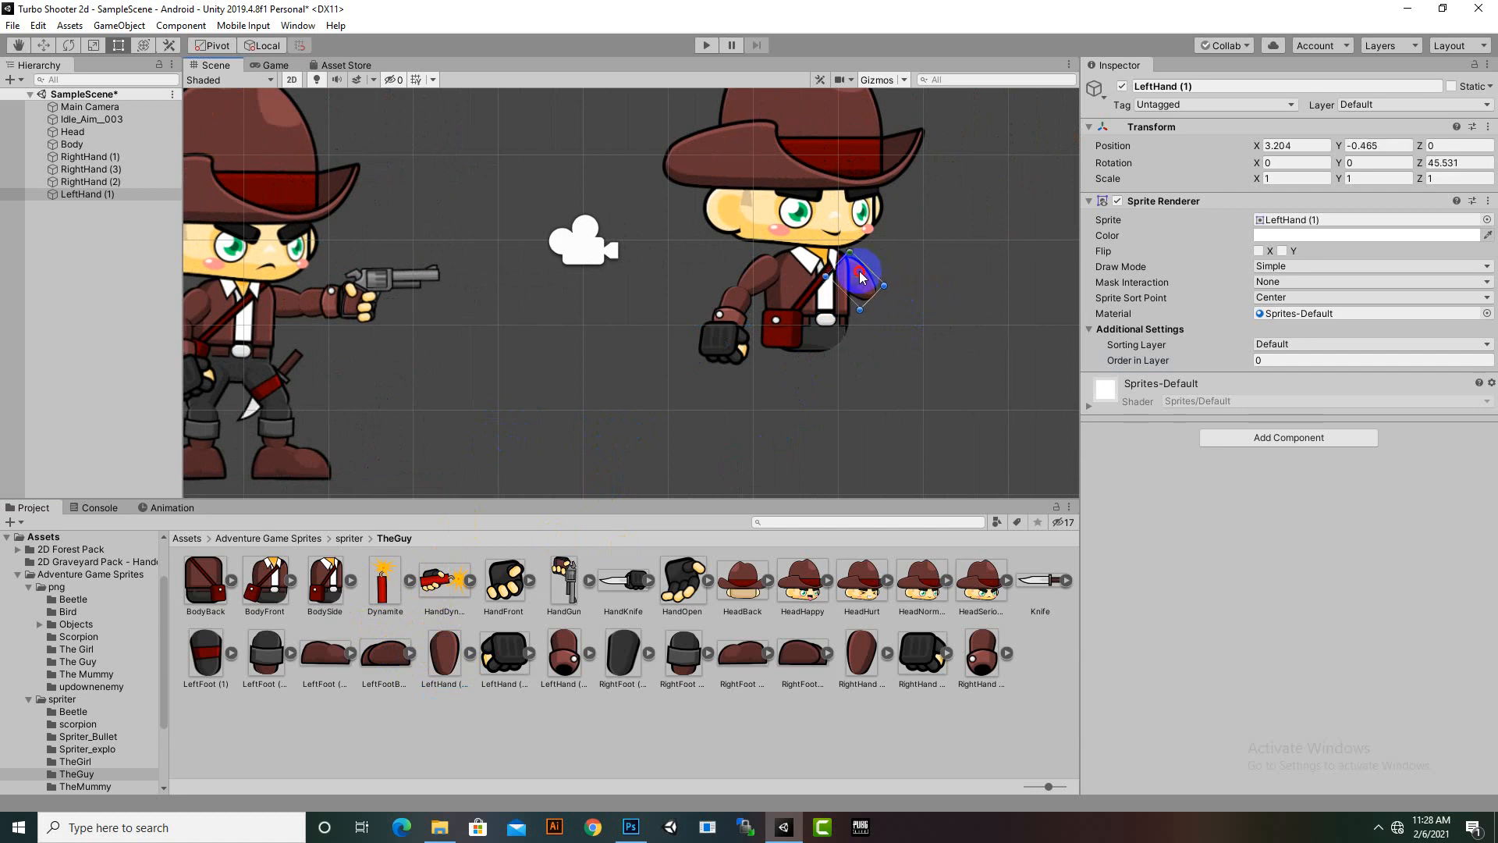
pyautogui.click(1273, 361)
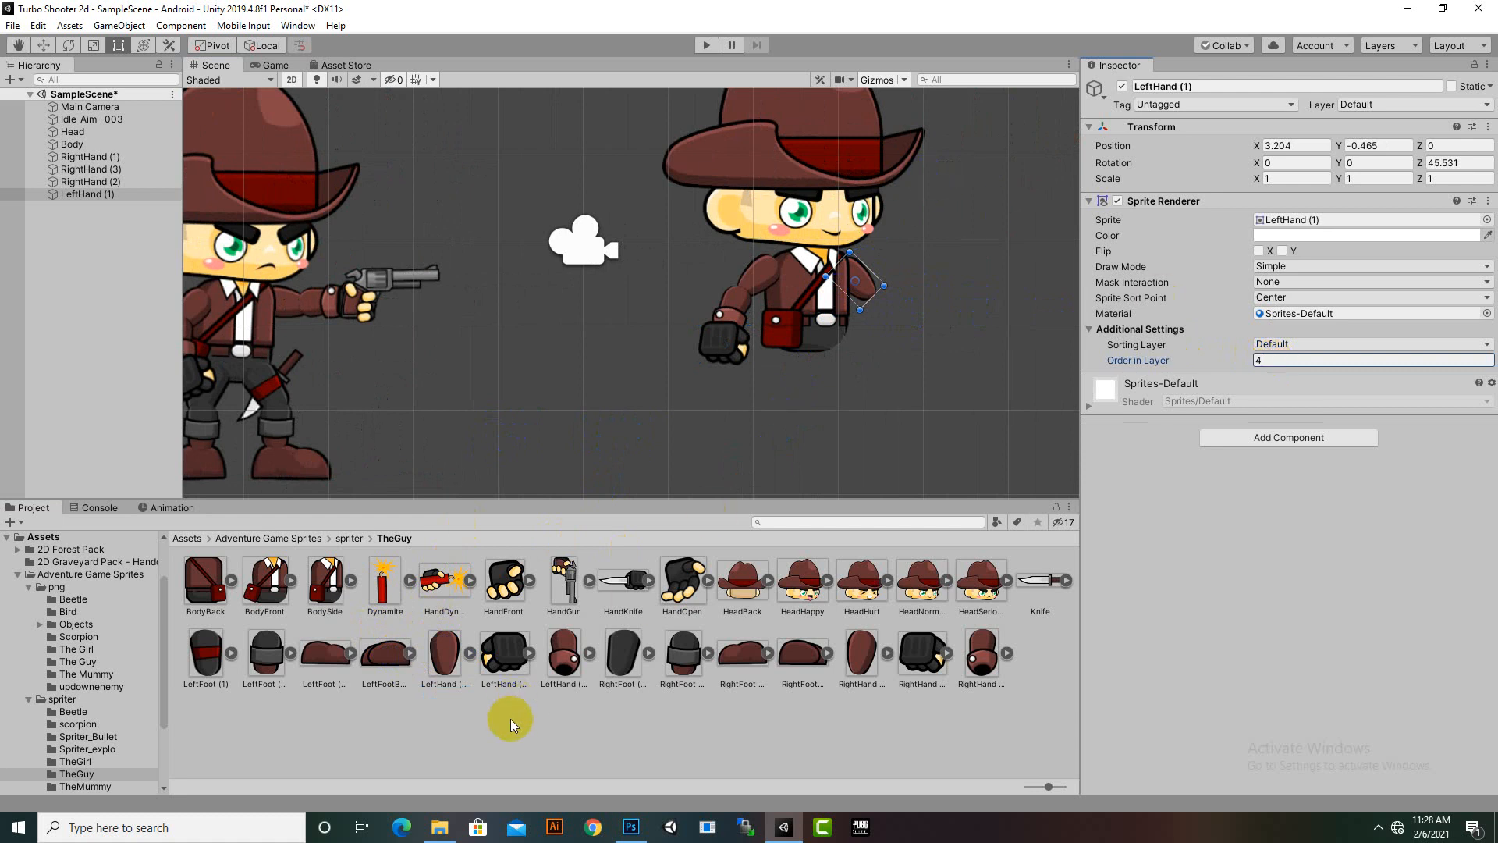
# Step: Place the LeftHand (3) forearm at about X 3.46, Y -0.83, rotated about 17.5 degrees around Z, with Order in Layer 5
pyautogui.moveTo(563, 652); pyautogui.dragTo(876, 321)
pyautogui.click(1366, 363)
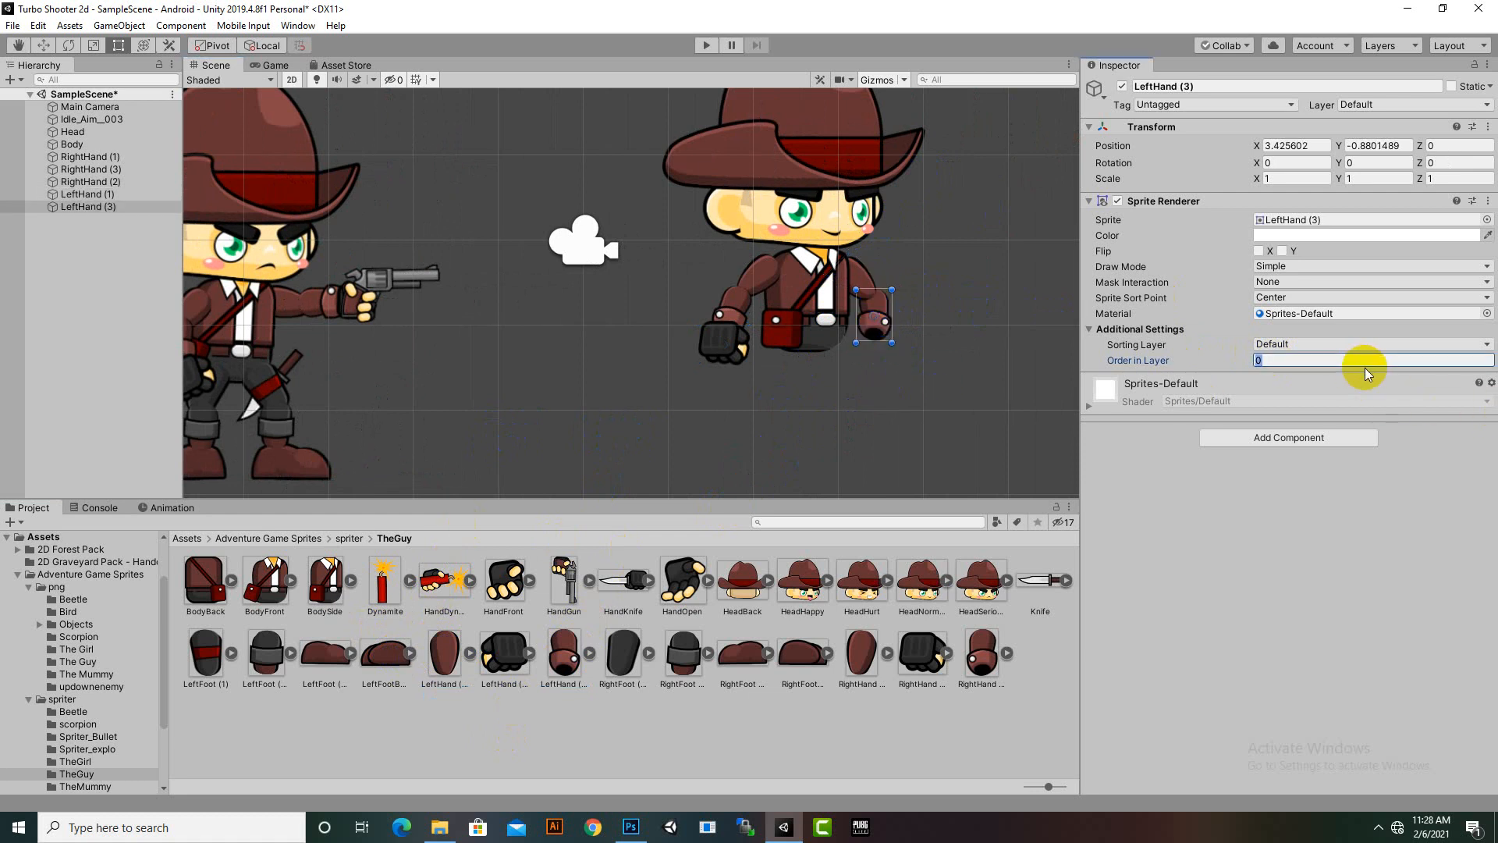
pyautogui.scroll(2, 910, 342)
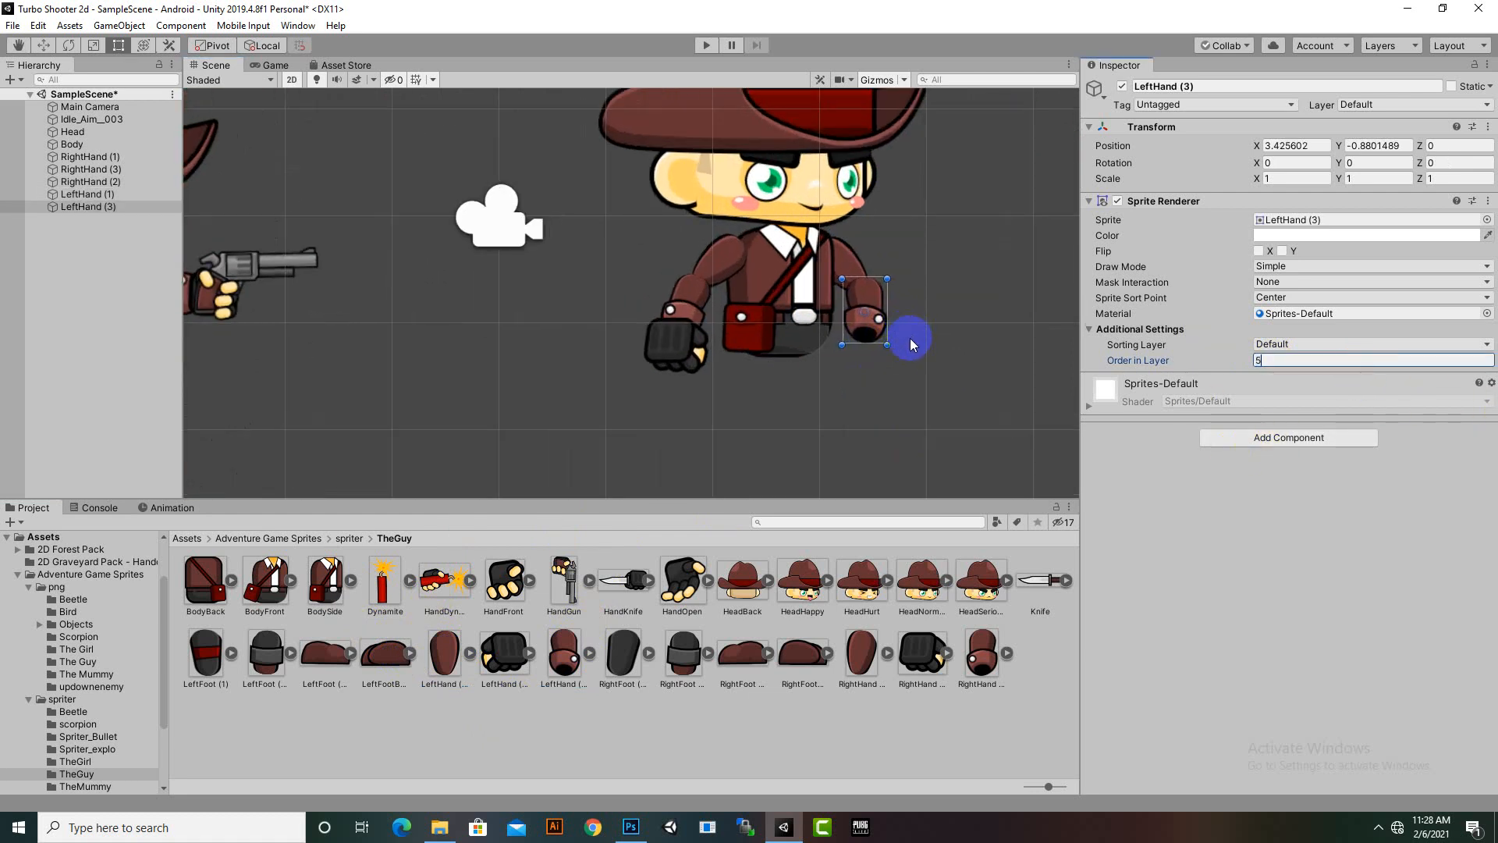
pyautogui.moveTo(896, 361); pyautogui.dragTo(900, 336)
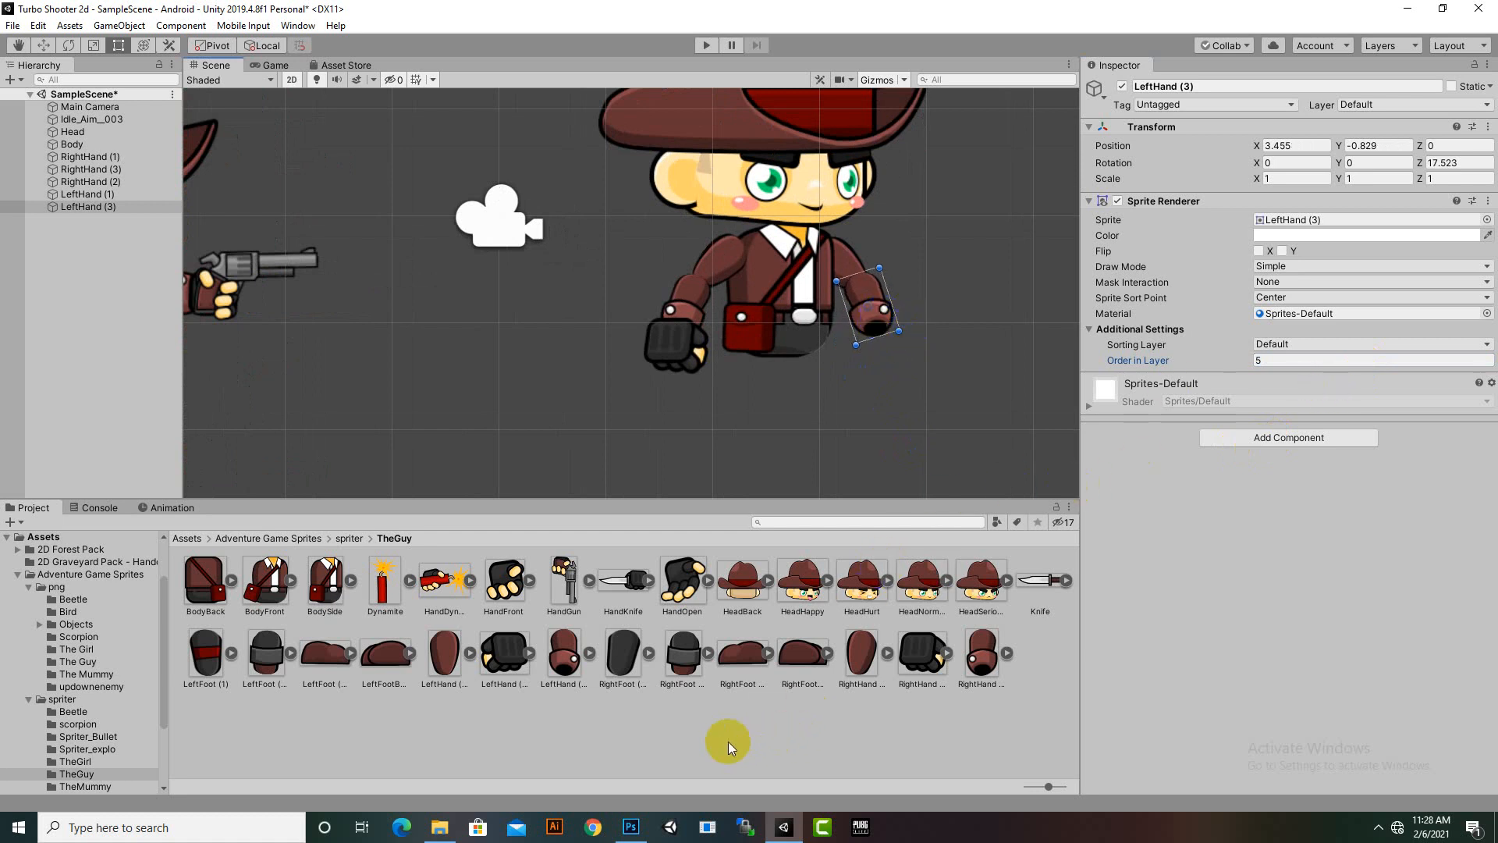
# Step: Place the HandOpen sprite at the left forearm's end at about X 3.58, Y -1.23, with Order in Layer 6
pyautogui.moveTo(685, 579); pyautogui.dragTo(858, 423)
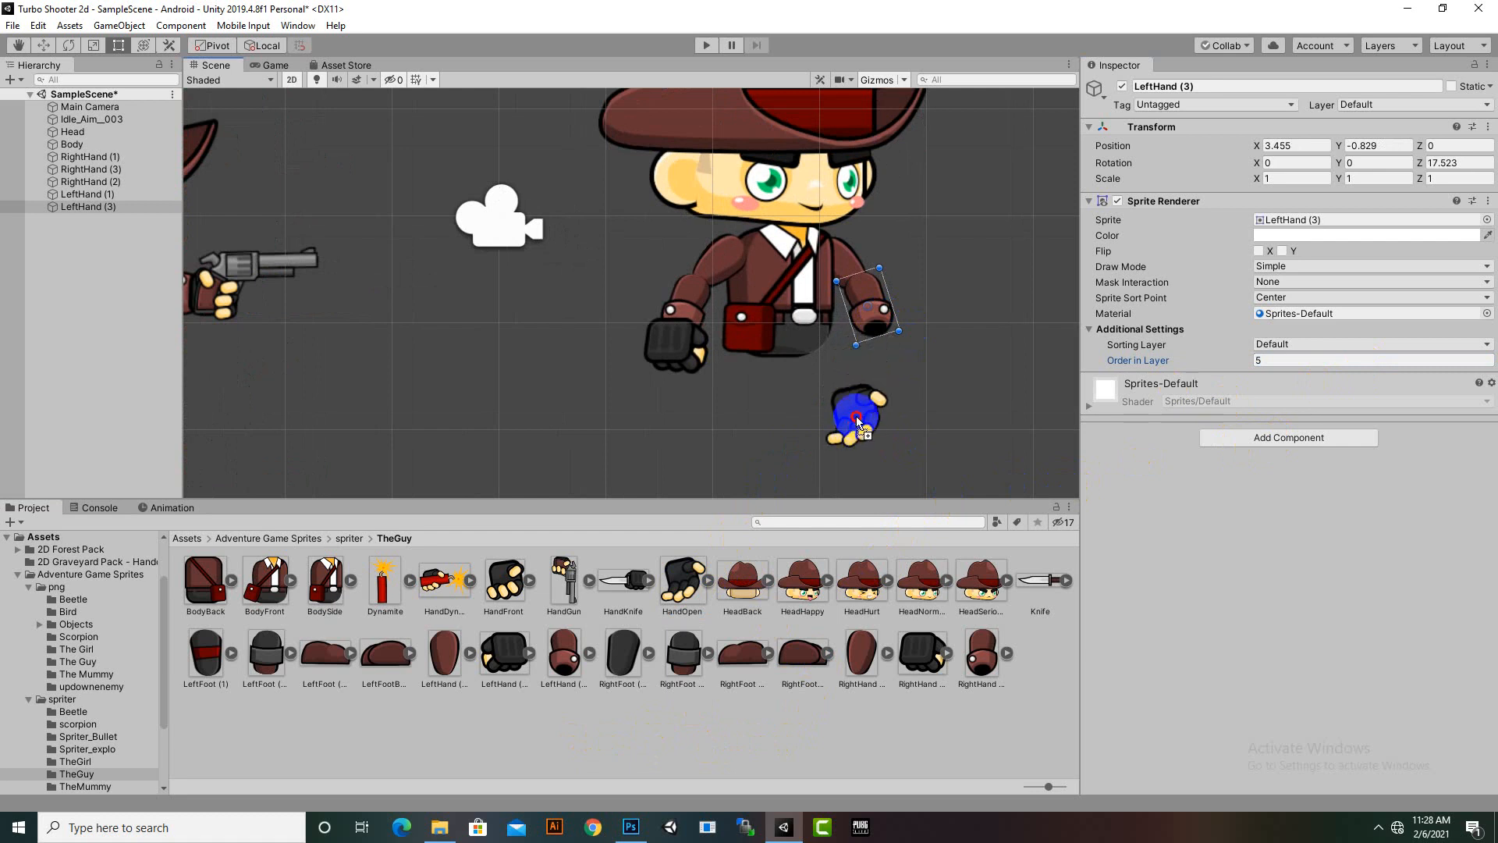
pyautogui.moveTo(879, 368); pyautogui.dragTo(881, 359)
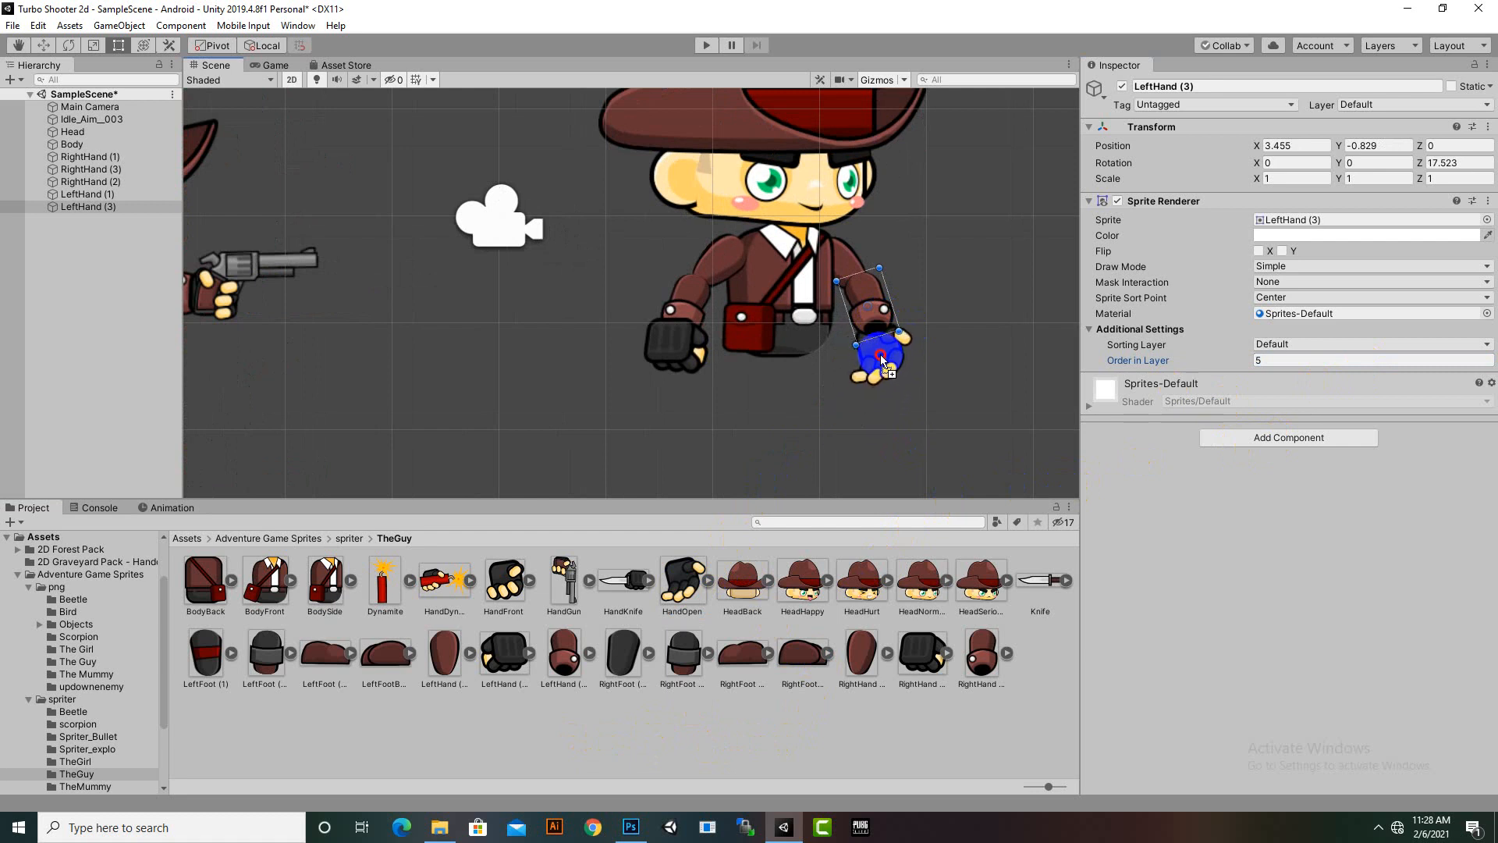
pyautogui.click(1326, 361)
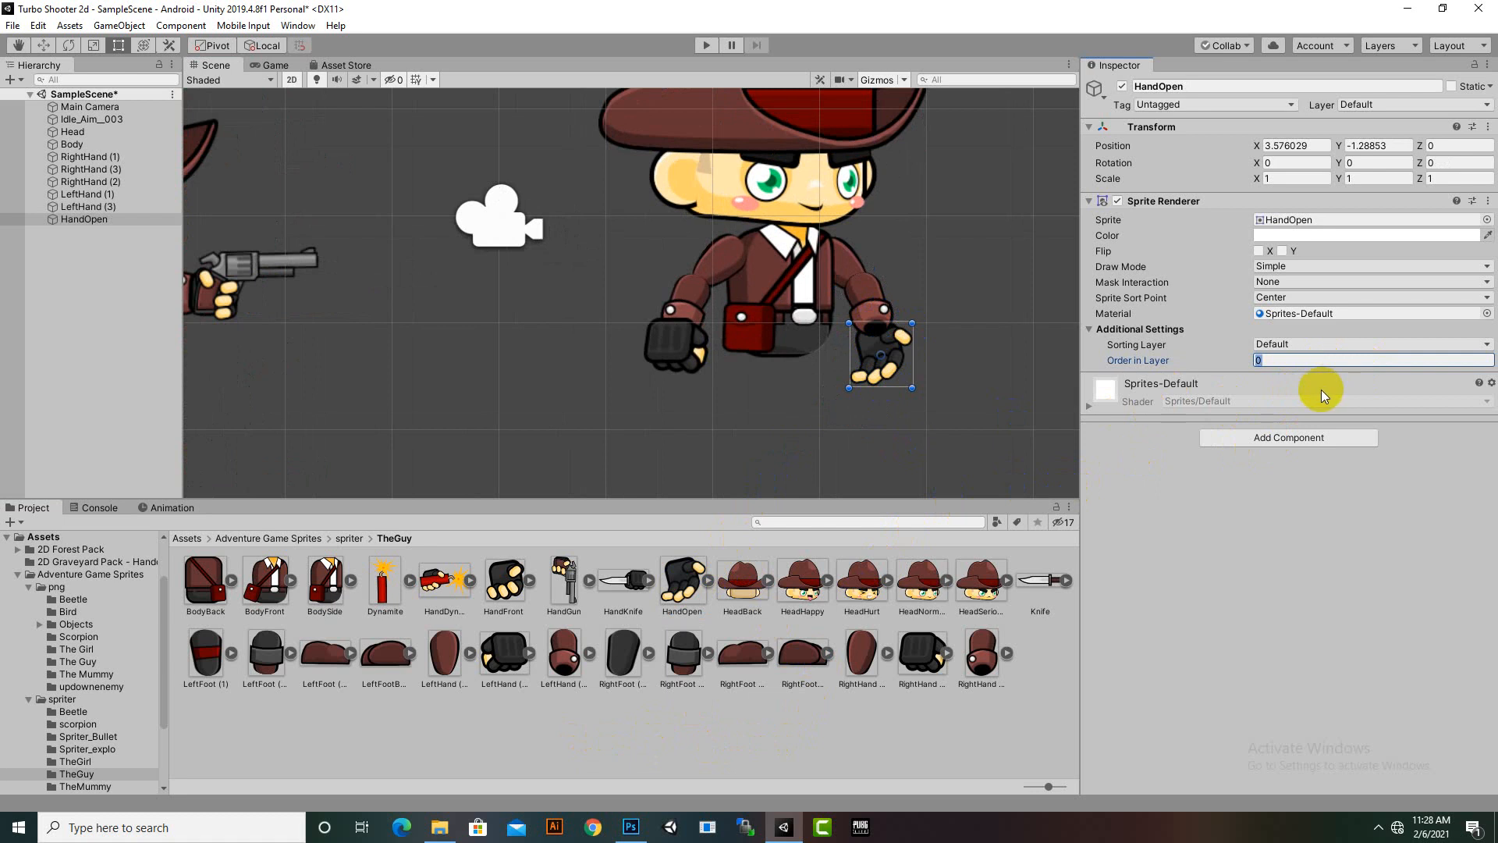
pyautogui.write('6')
pyautogui.scroll(1, 867, 353)
pyautogui.moveTo(866, 354); pyautogui.dragTo(886, 326)
pyautogui.scroll(-2, 998, 421)
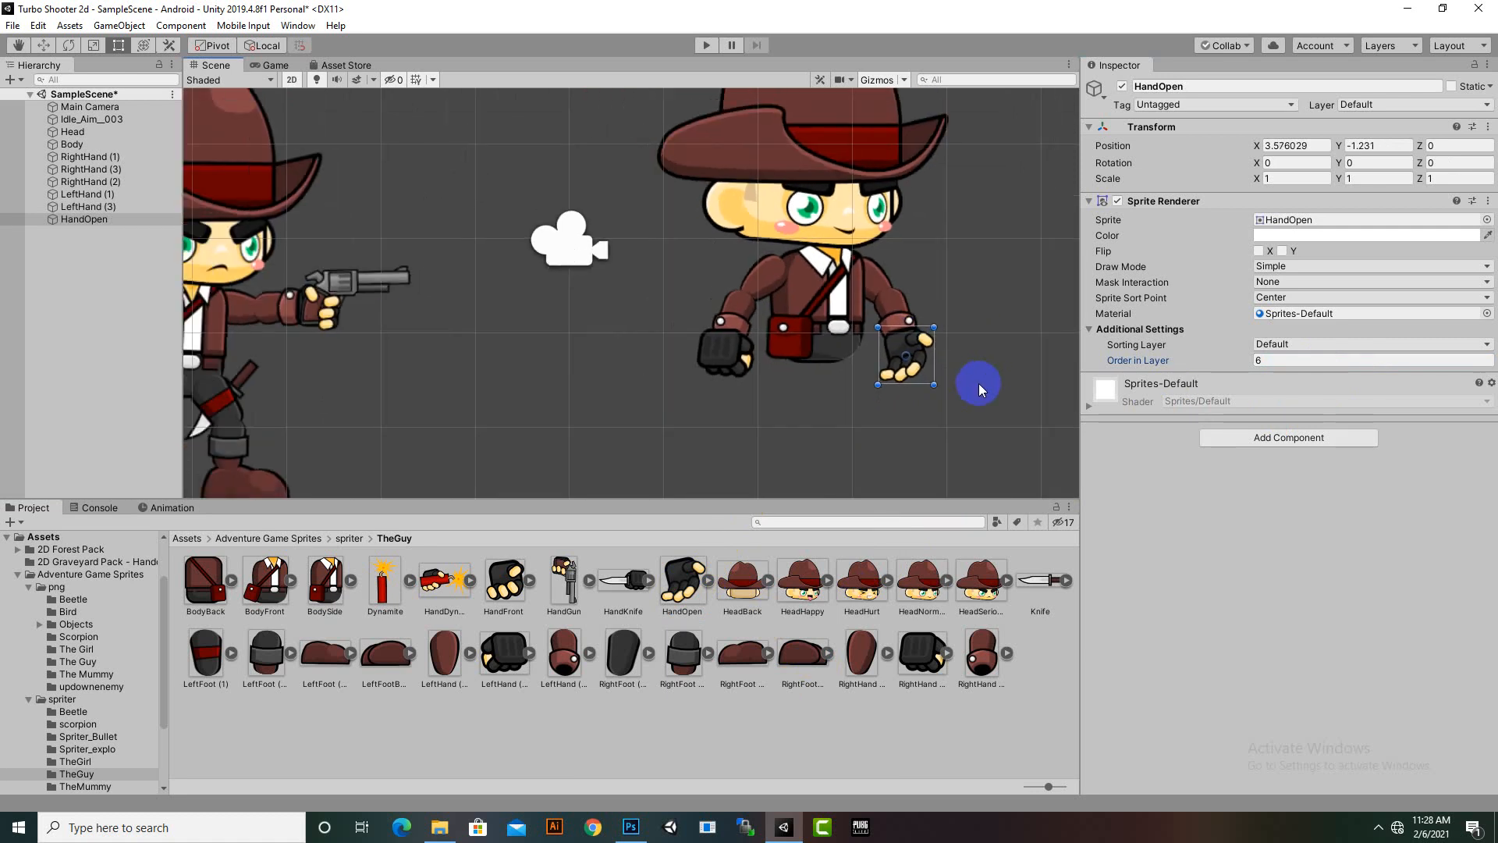
# Step: Place the LeftFoot (1) thigh sprite below the body at about X 2.88, Y -1.46, with Order in Layer 4
pyautogui.scroll(-3, 1004, 417)
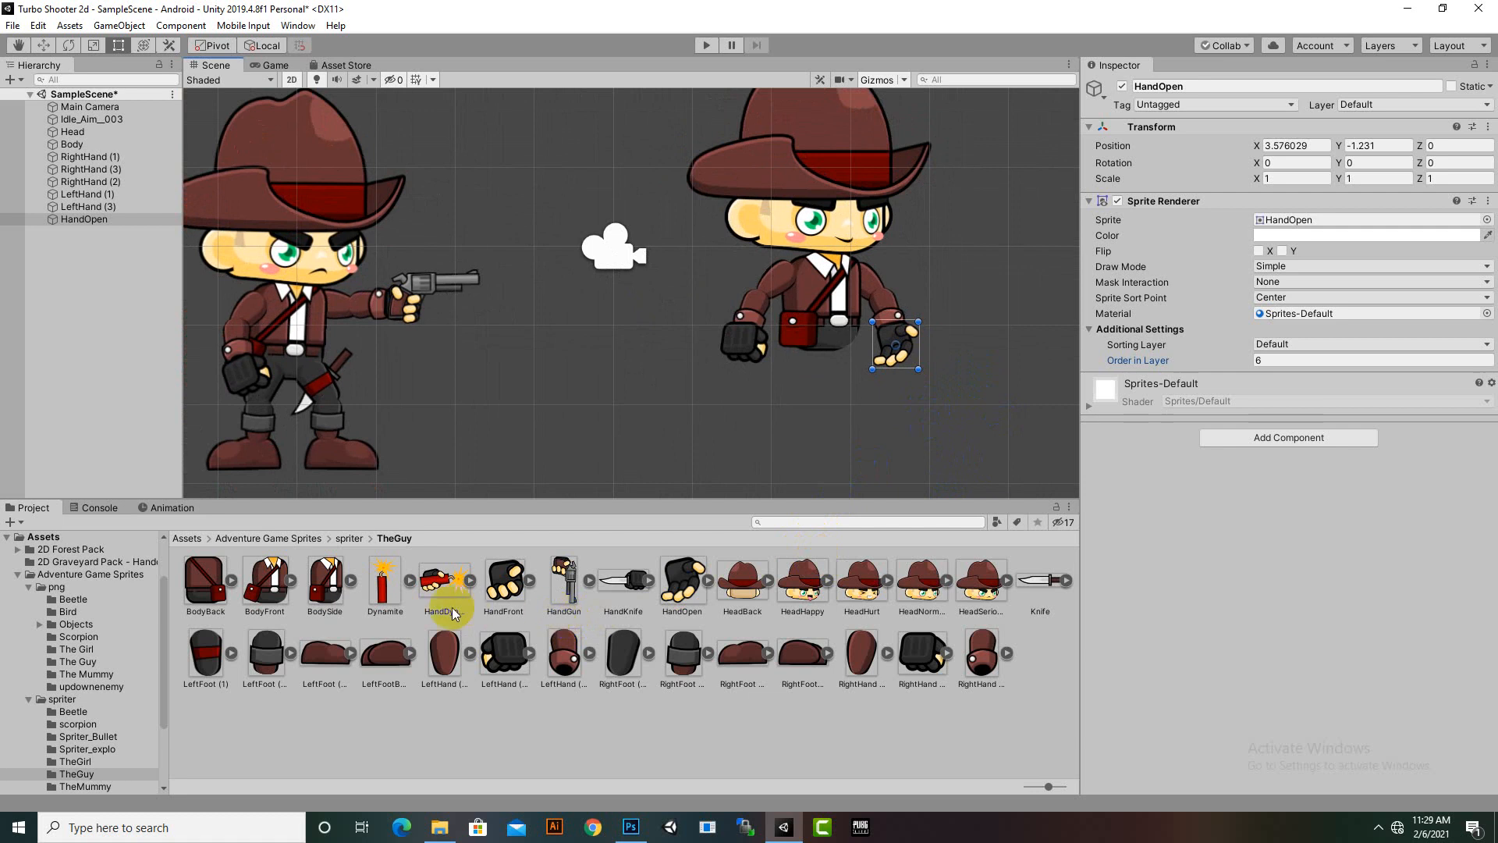
pyautogui.click(440, 670)
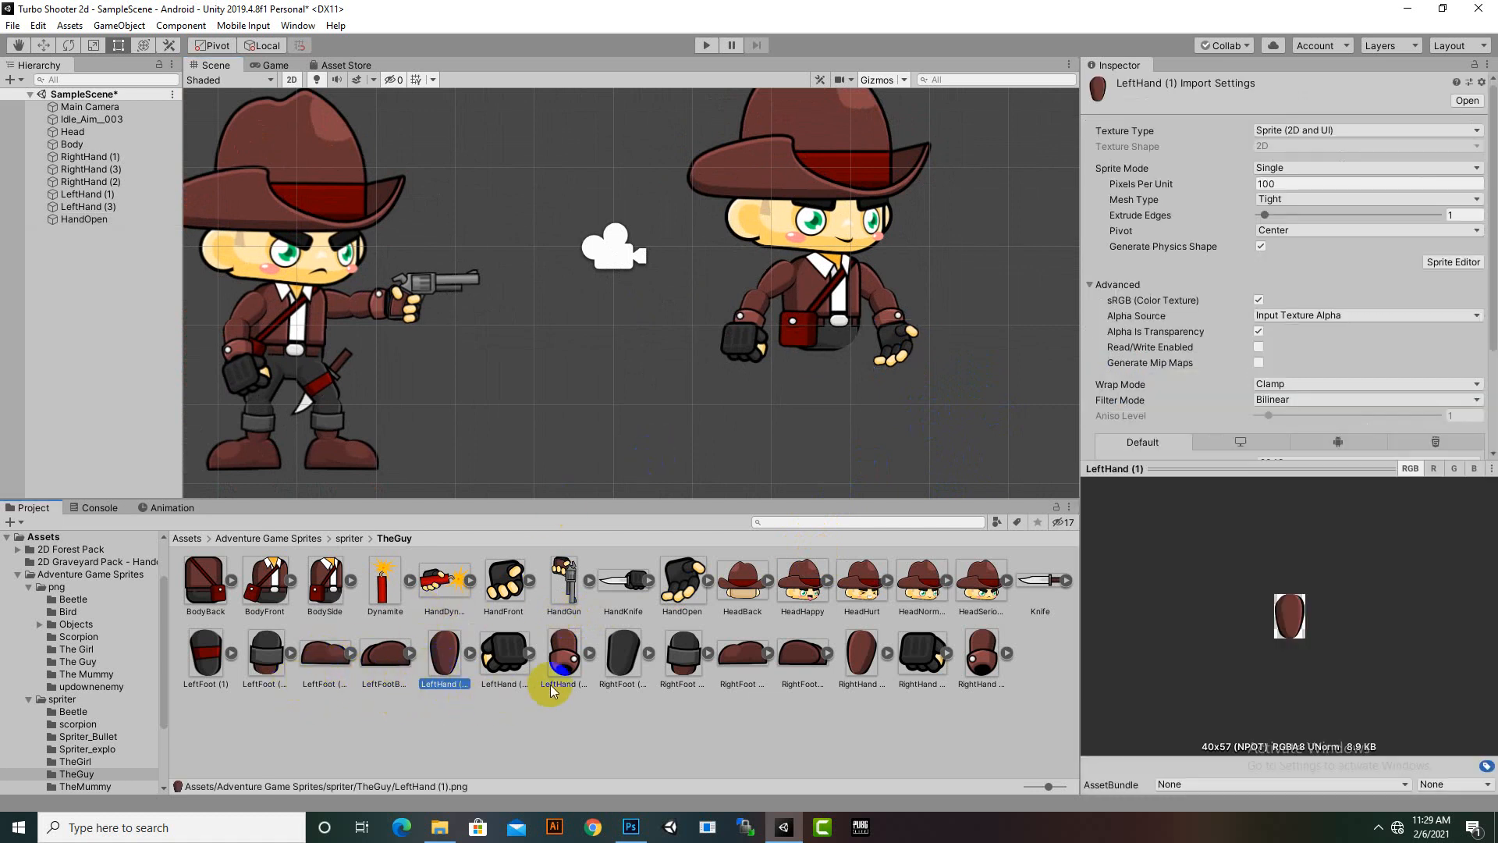
pyautogui.click(366, 726)
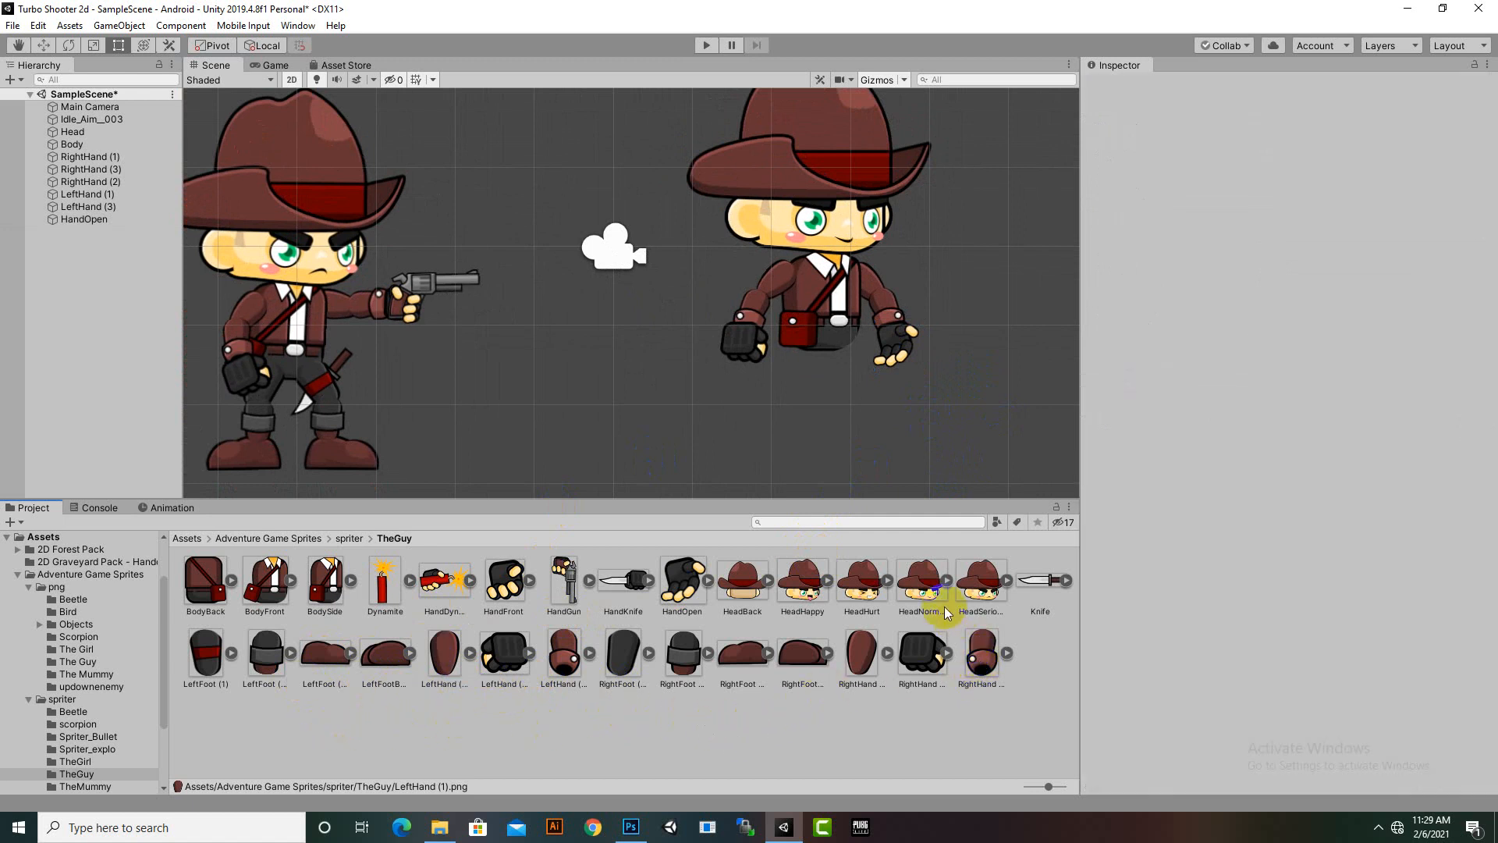
pyautogui.click(444, 656)
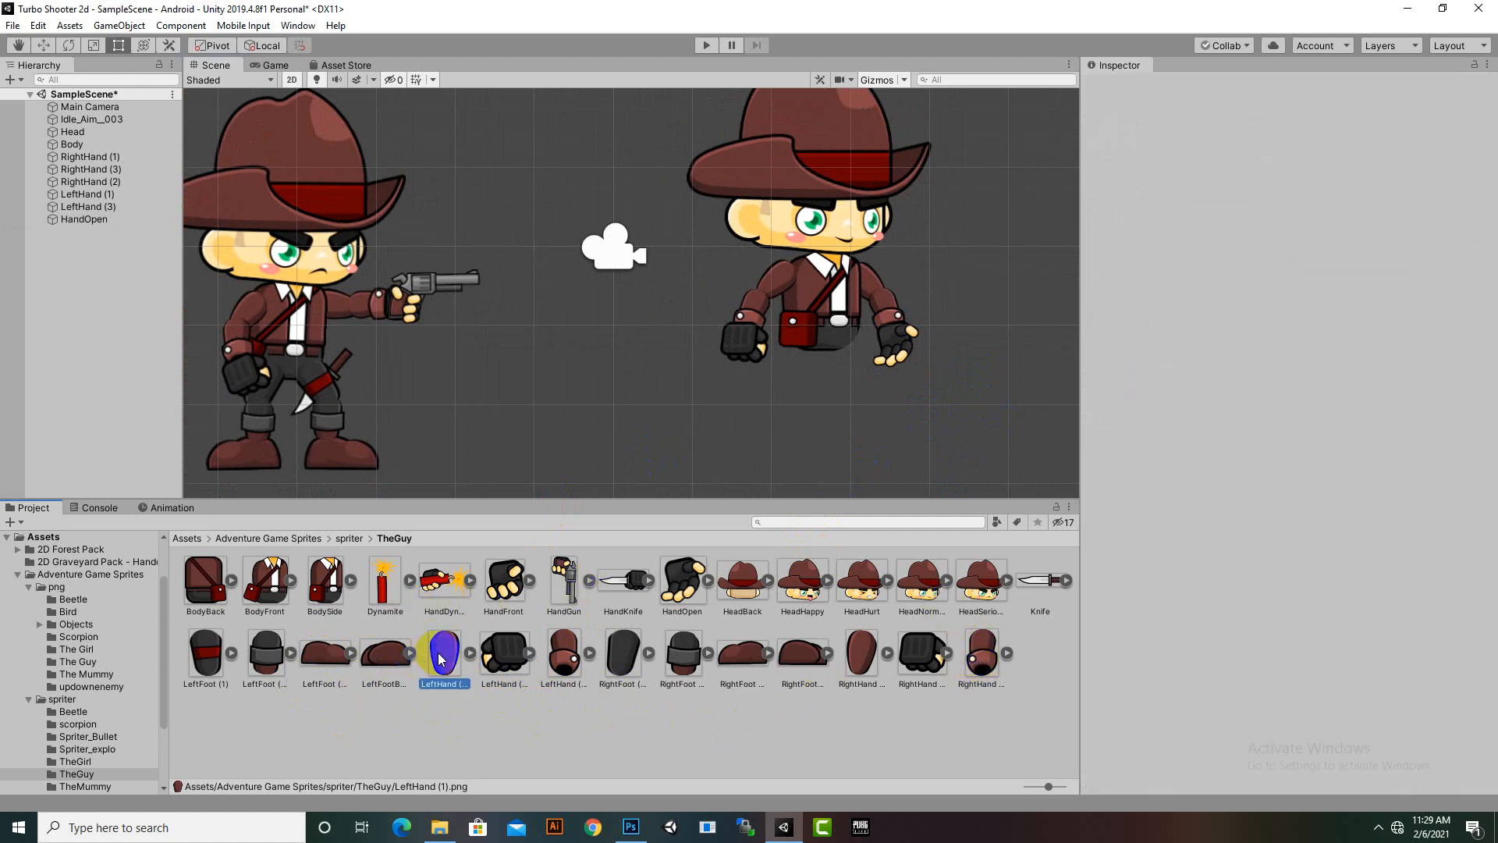
pyautogui.click(273, 661)
pyautogui.click(198, 652)
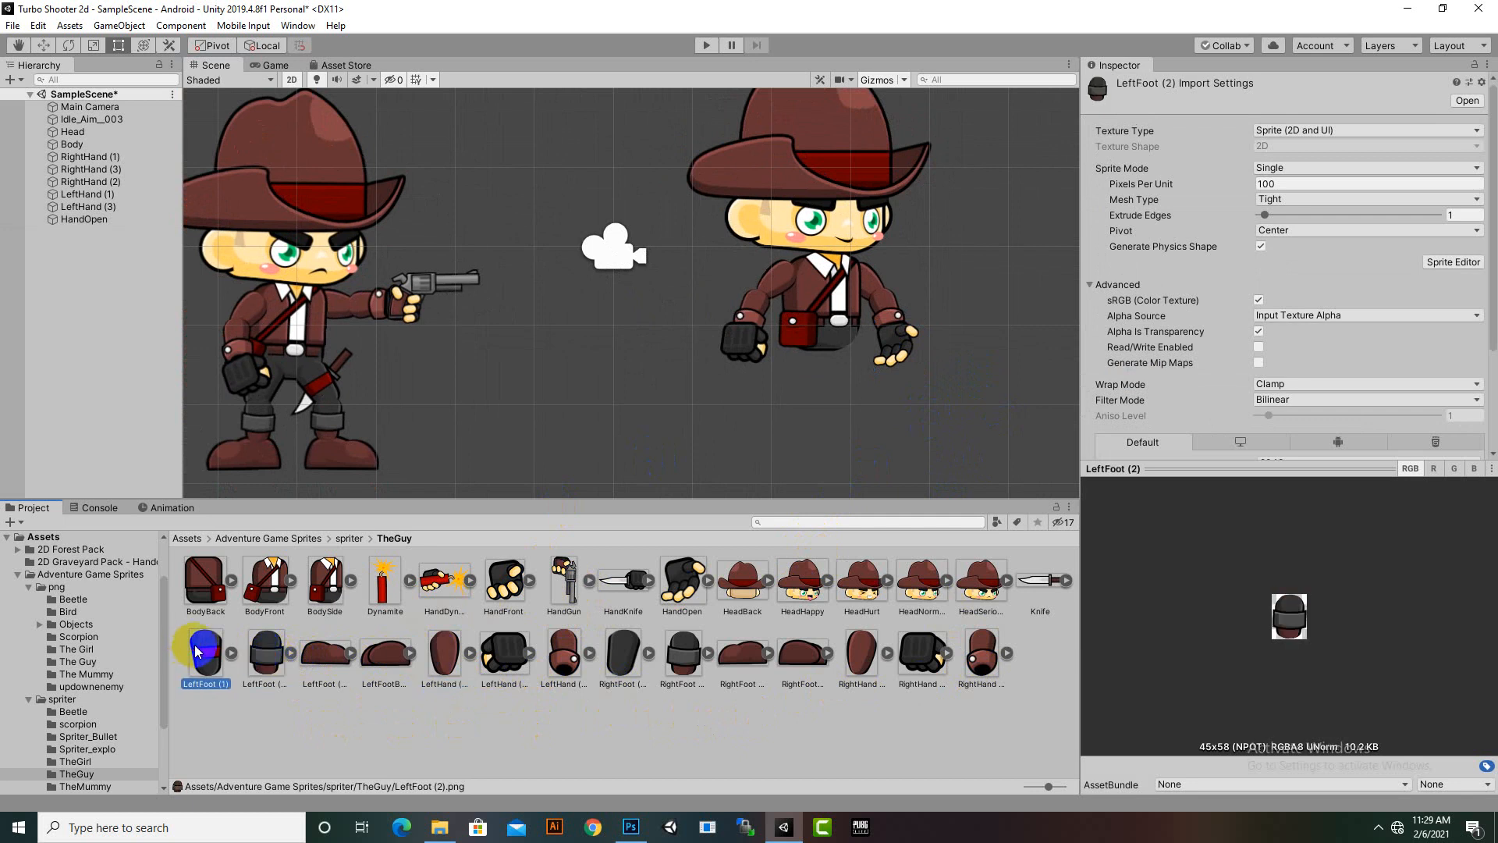
pyautogui.moveTo(197, 651); pyautogui.dragTo(844, 374)
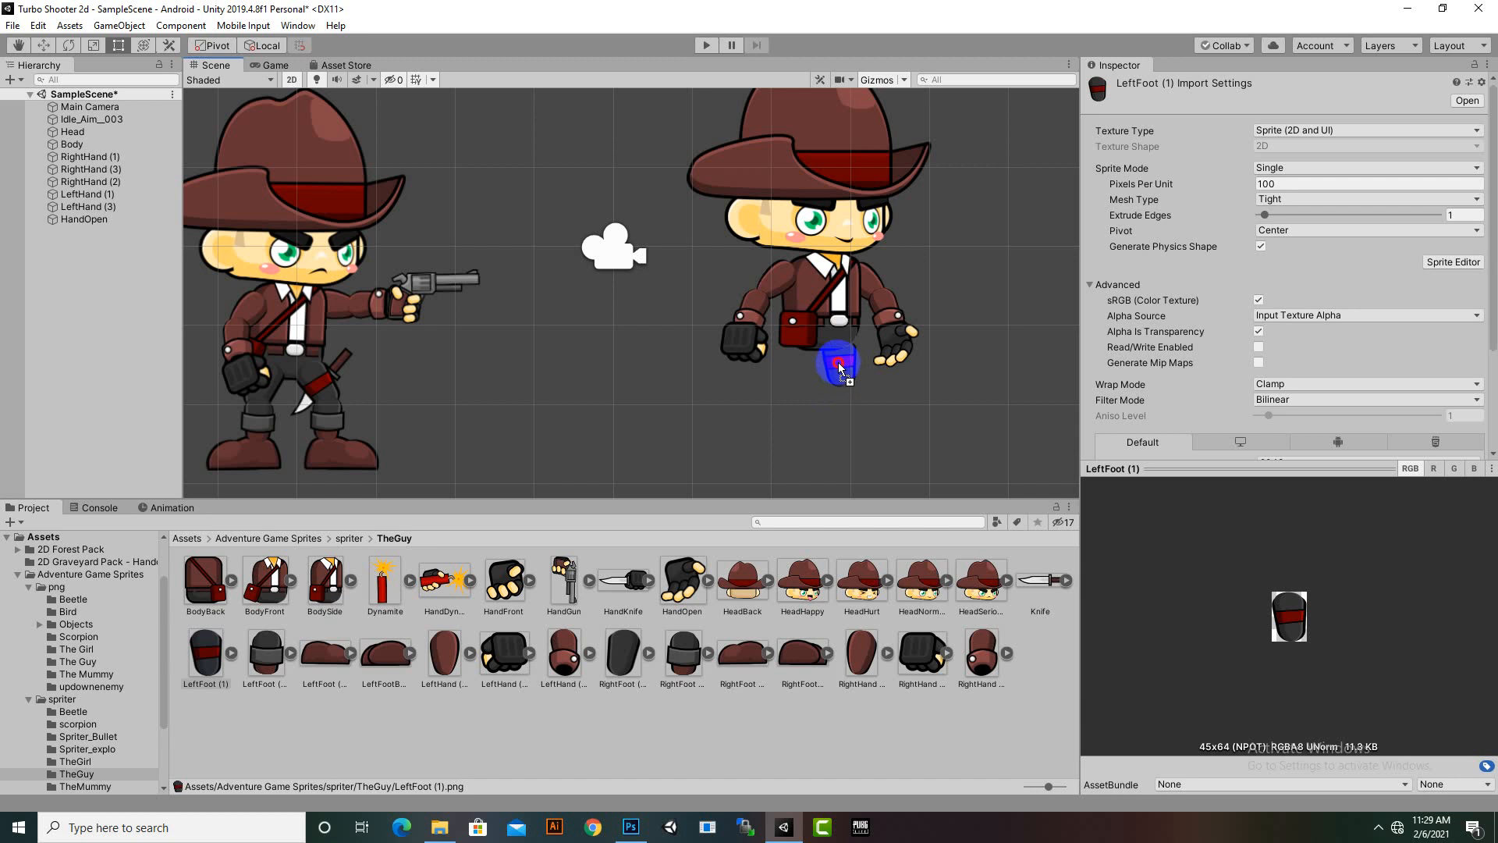
pyautogui.moveTo(840, 367); pyautogui.dragTo(842, 364)
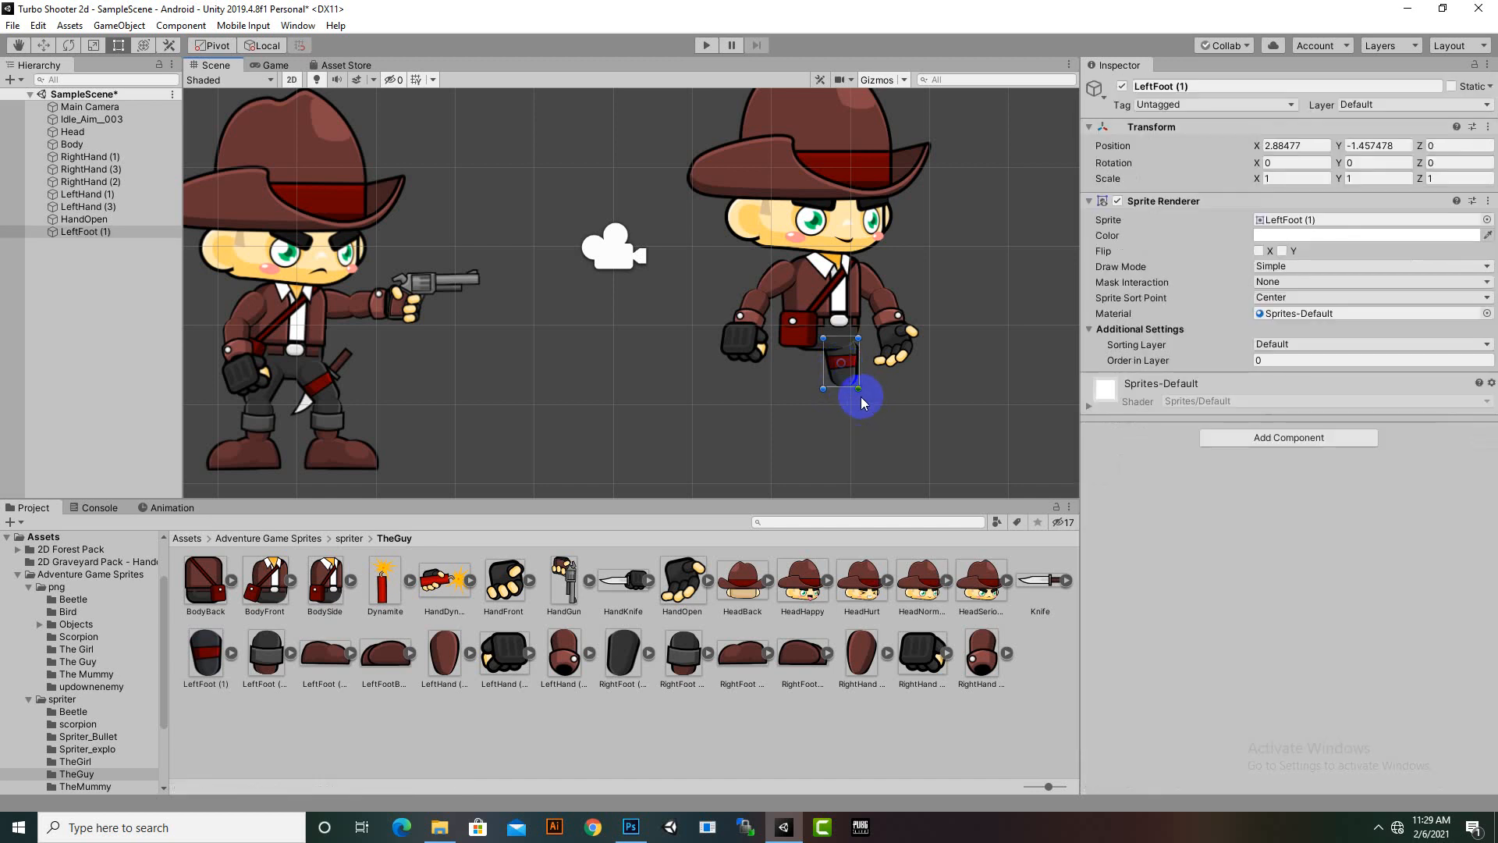
pyautogui.click(863, 400)
pyautogui.click(848, 376)
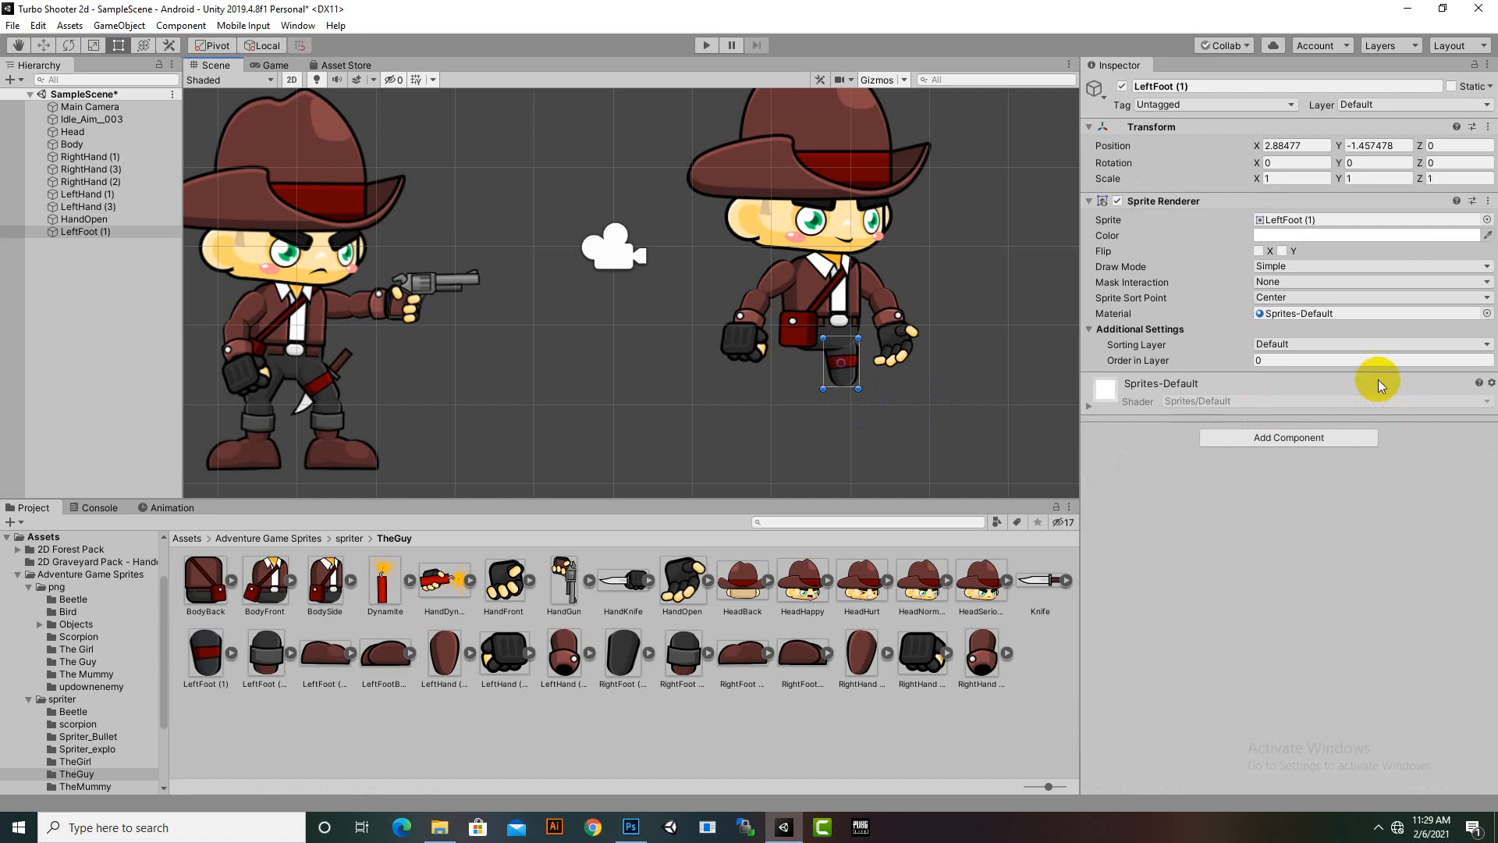
pyautogui.click(1352, 363)
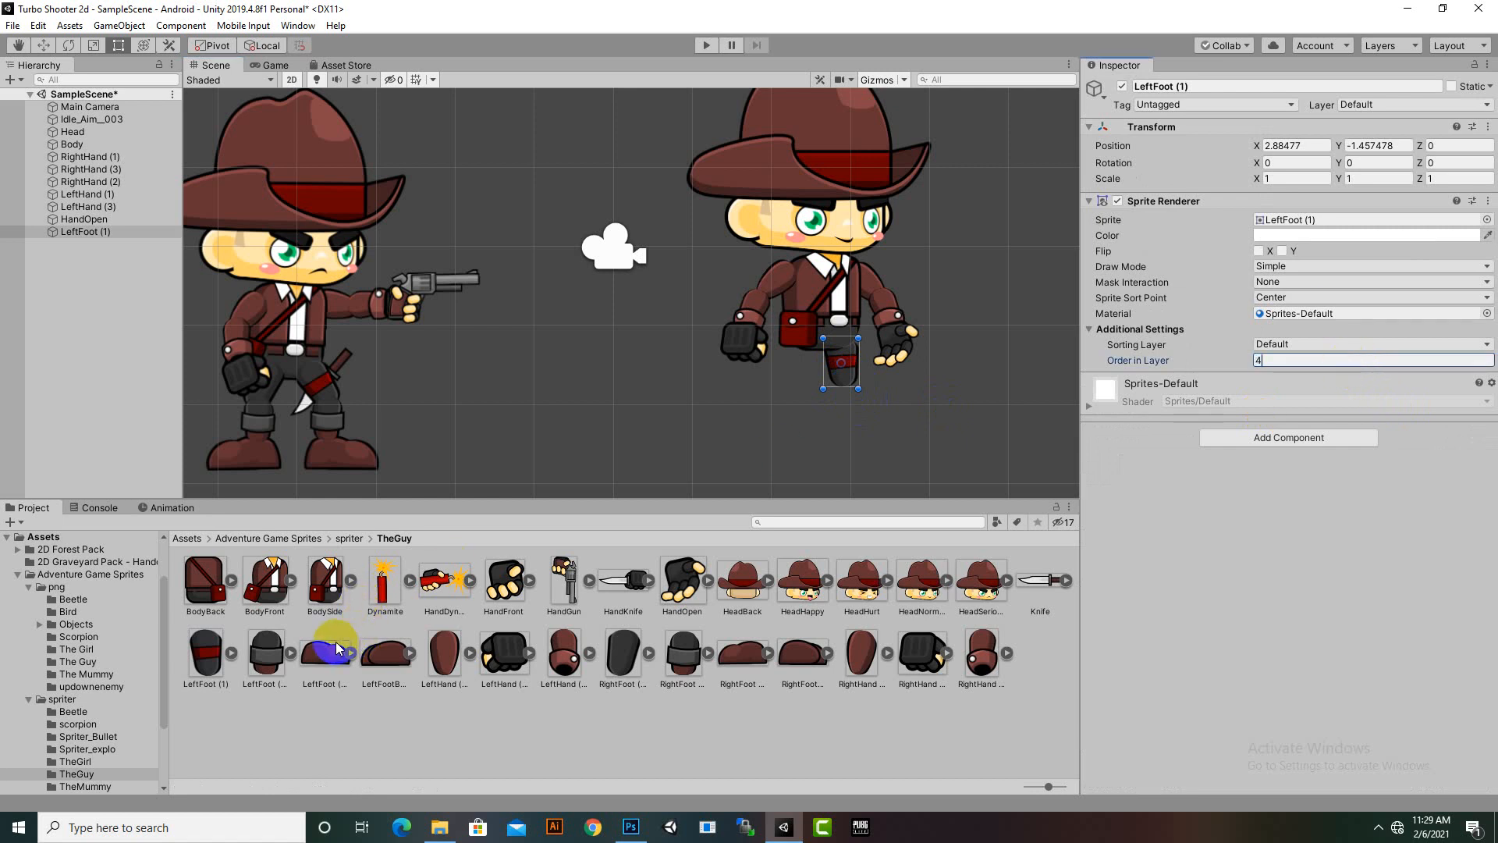
# Step: Set the LeftFoot (1) thigh's Order in Layer to 6 and rotate it about 2.2 degrees around Z
pyautogui.scroll(3, 318, 363)
pyautogui.moveTo(318, 363); pyautogui.dragTo(749, 388, button='middle')
pyautogui.scroll(2, 668, 399)
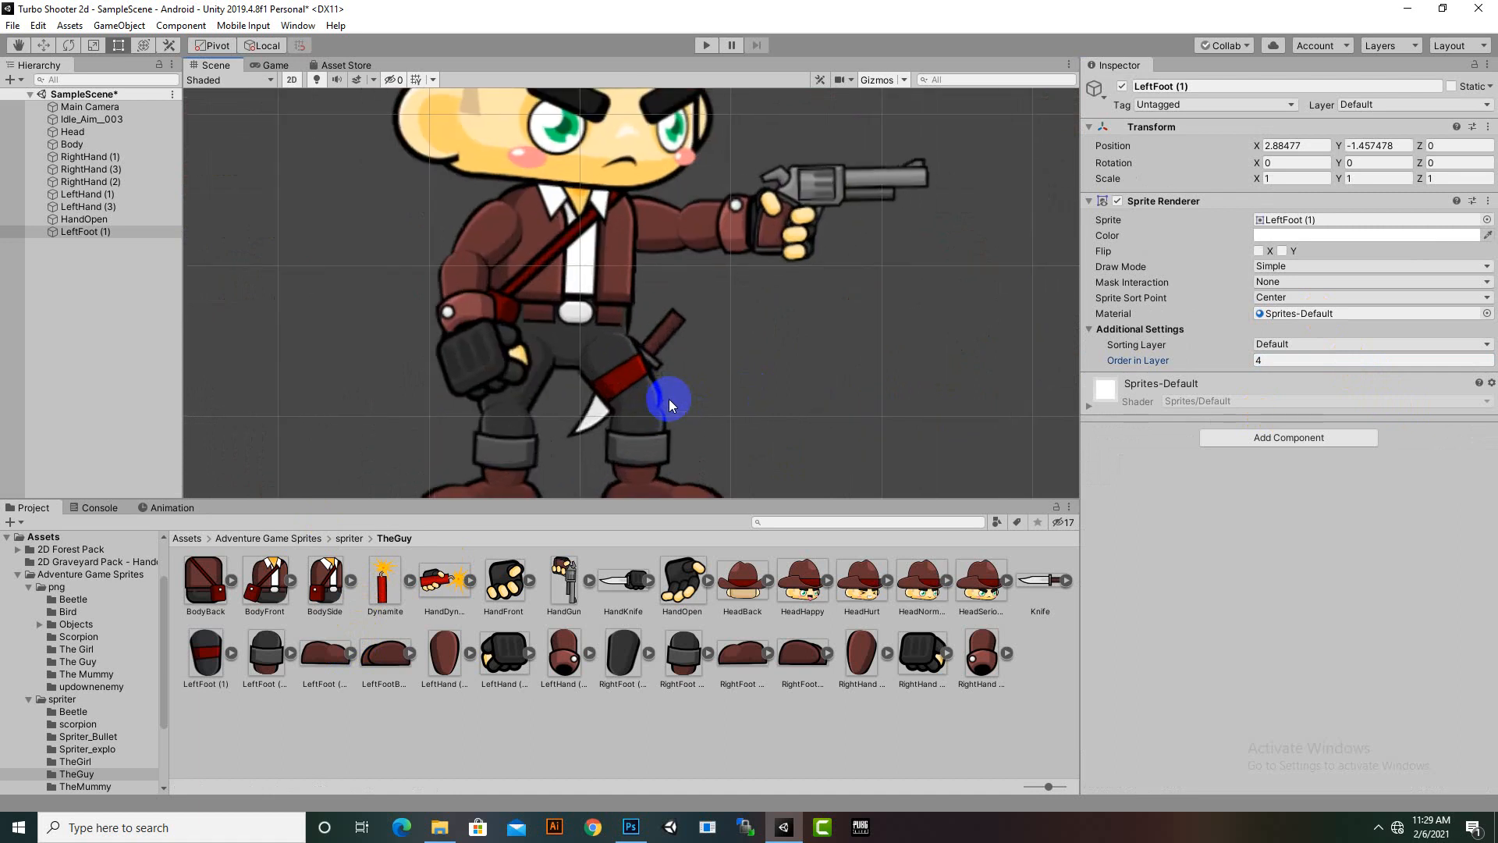
pyautogui.scroll(-5, 668, 399)
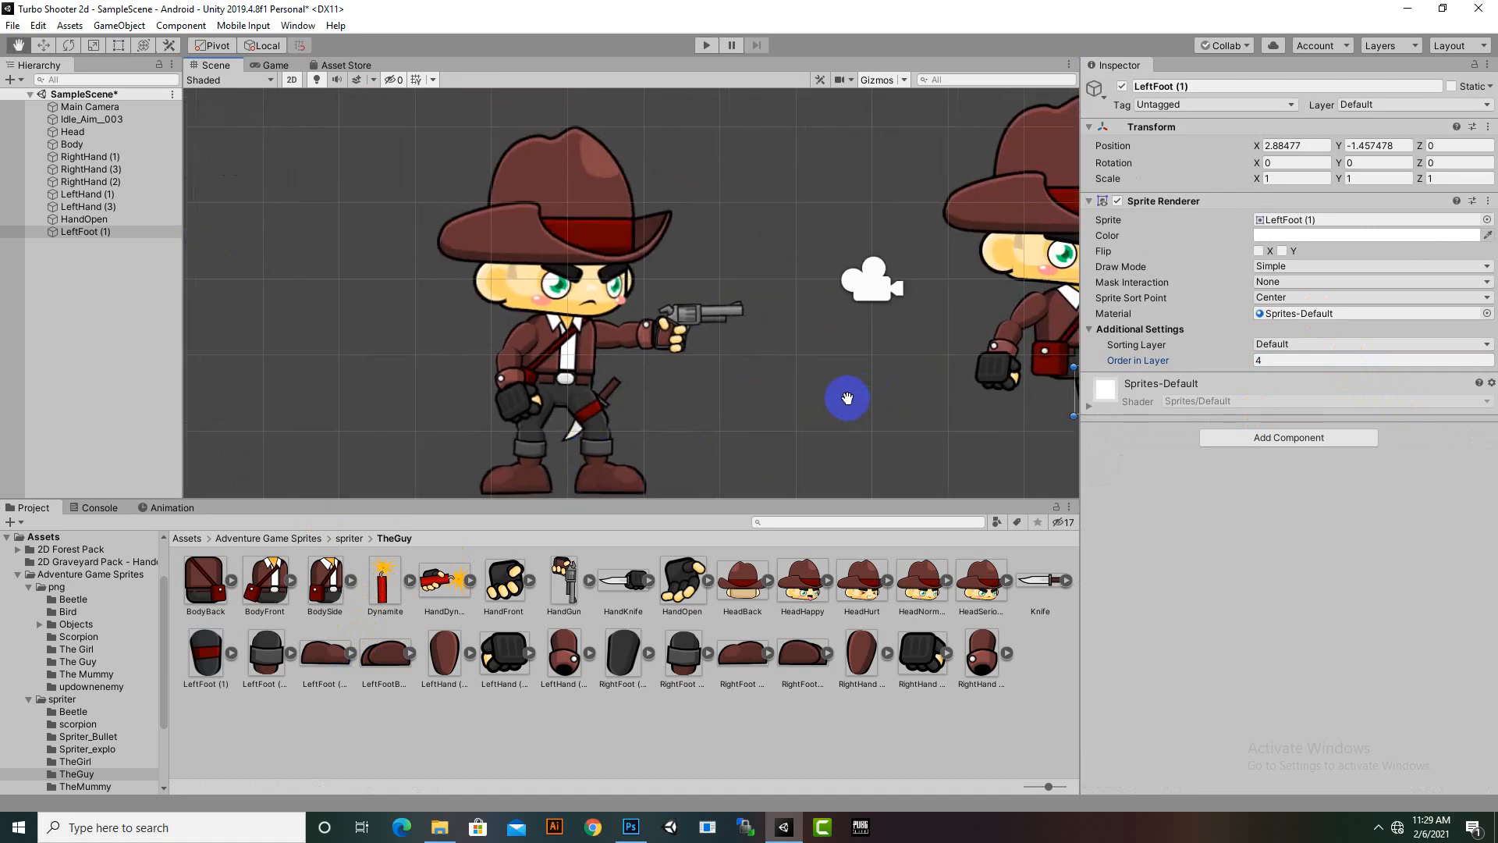
pyautogui.moveTo(847, 398); pyautogui.dragTo(535, 408, button='middle')
pyautogui.click(1356, 358)
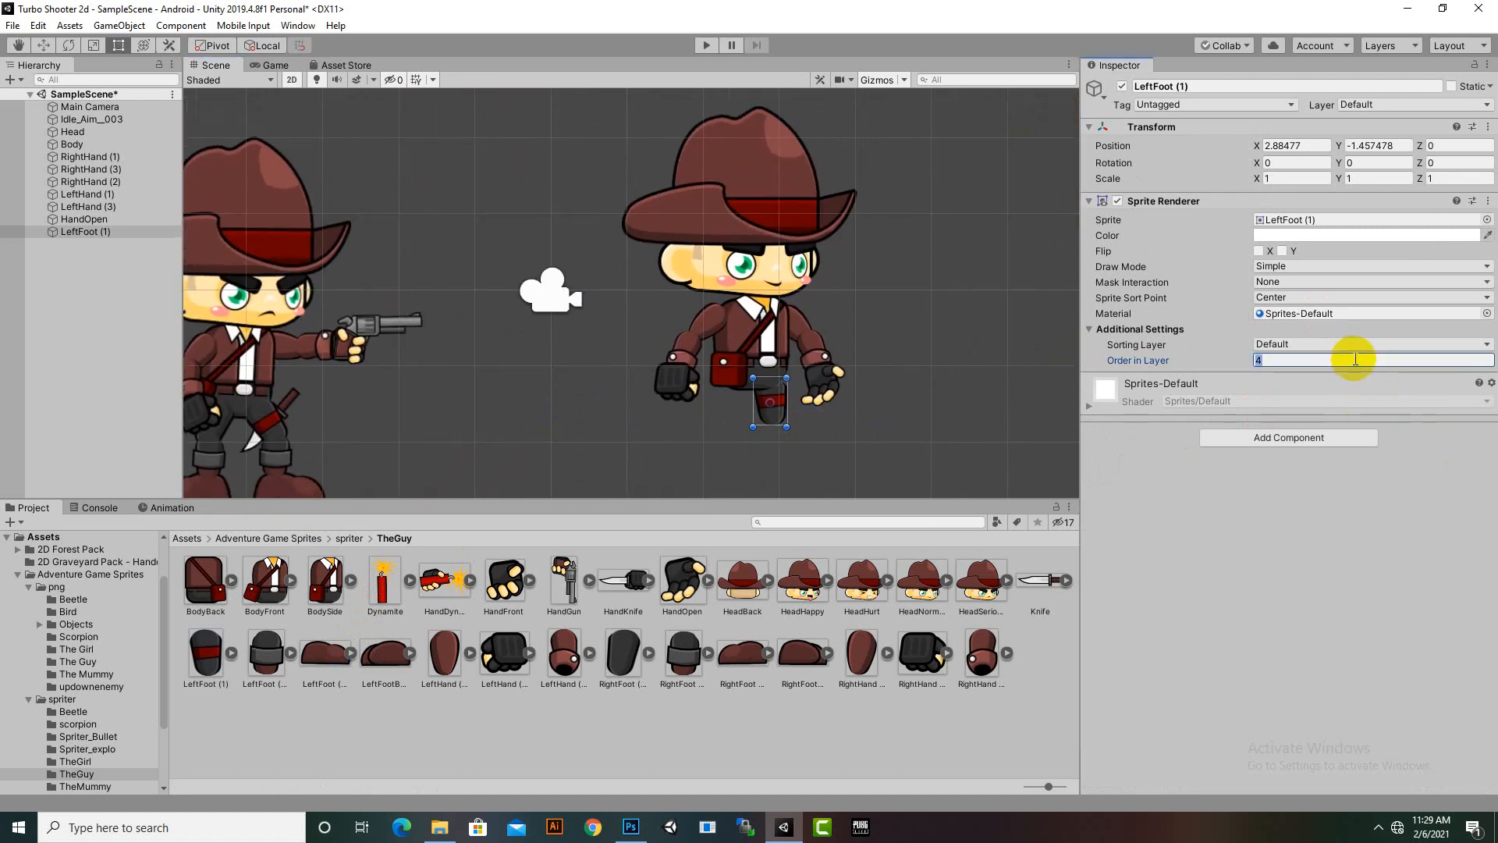
pyautogui.write('6')
pyautogui.scroll(5, 896, 444)
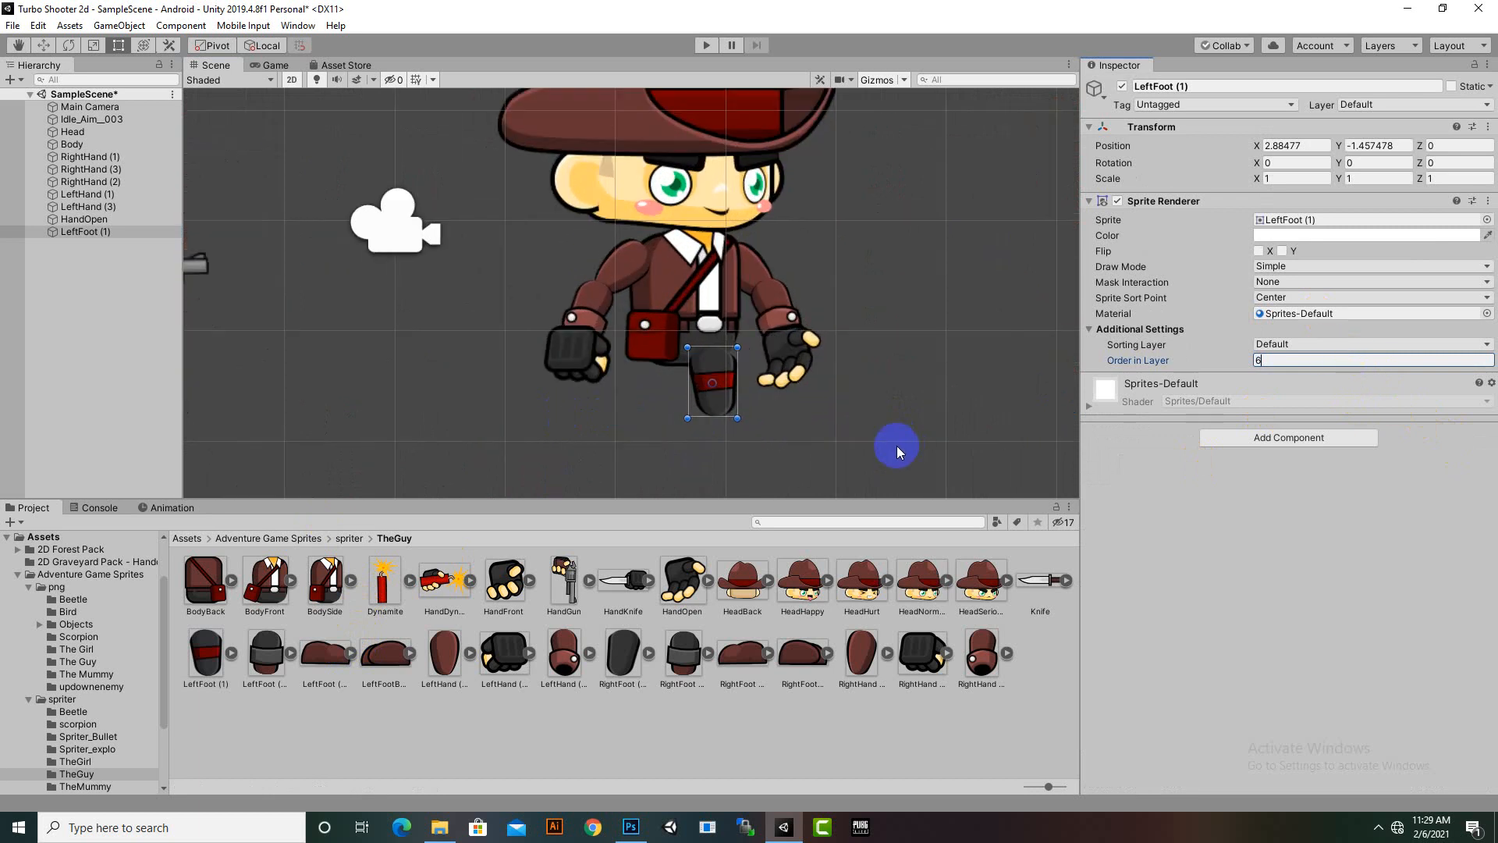
pyautogui.moveTo(711, 423); pyautogui.dragTo(713, 418)
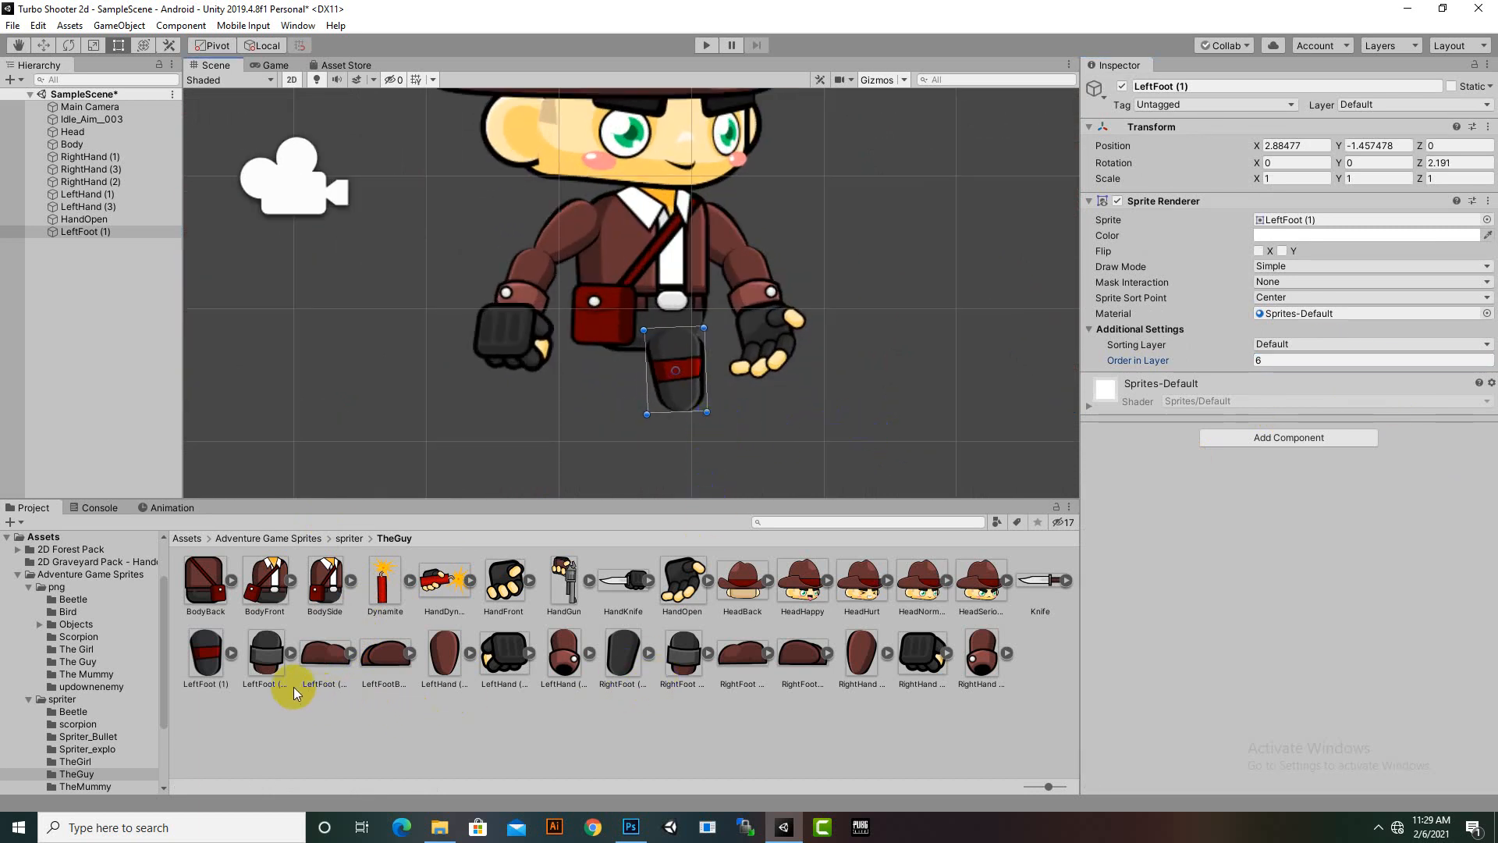
# Step: Place the LeftFoot (2) shin below the thigh at about X 2.93, Y -1.94, rotated about 5.1 degrees around Z, with Order in Layer 7
pyautogui.moveTo(265, 653); pyautogui.dragTo(682, 433)
pyautogui.click(1363, 361)
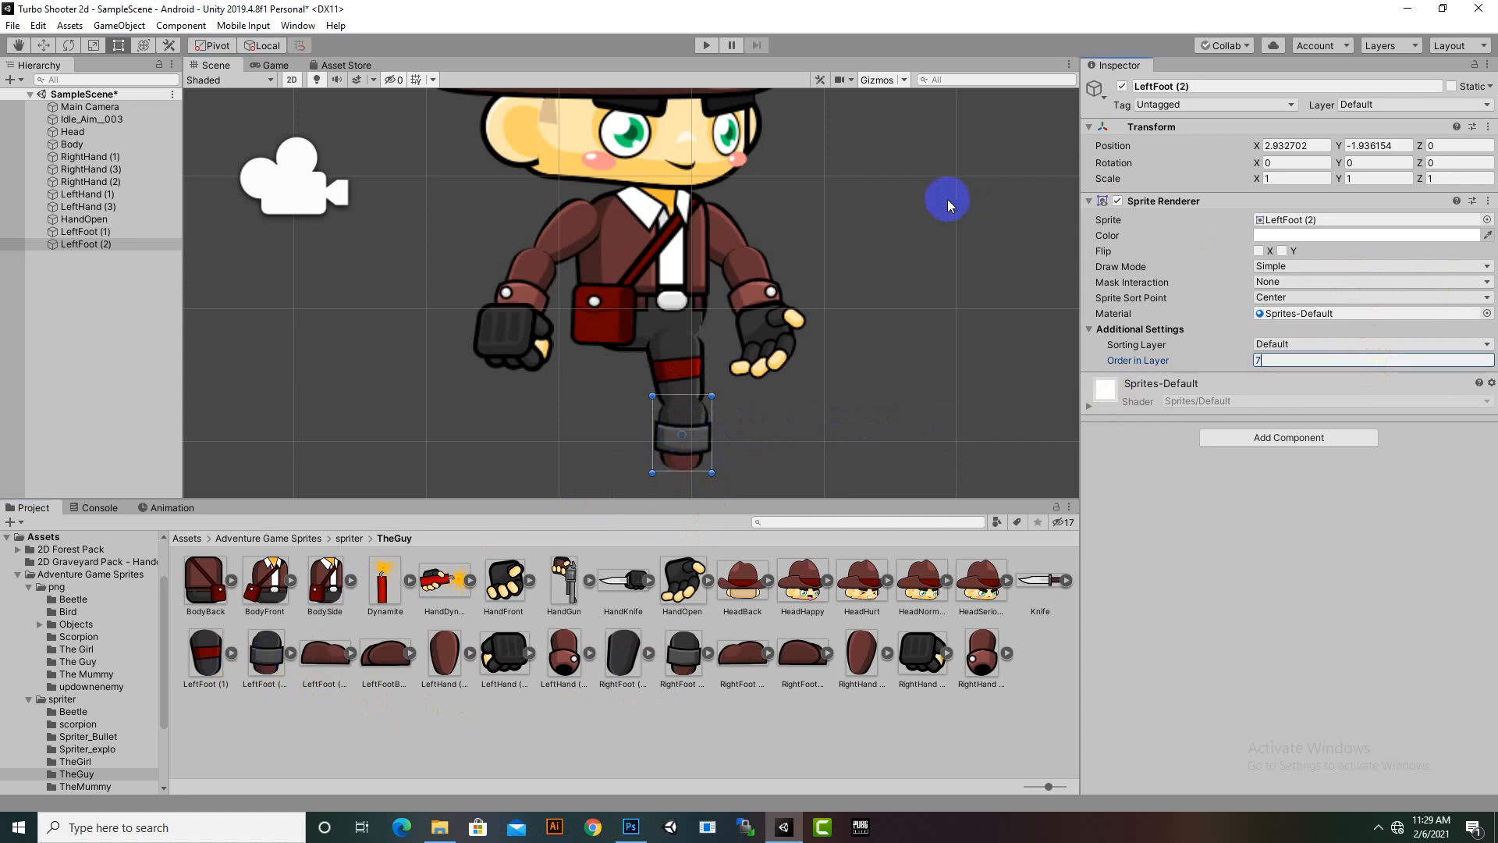
pyautogui.scroll(-6, 948, 200)
pyautogui.moveTo(779, 465); pyautogui.dragTo(770, 440, button='middle')
pyautogui.scroll(1, 769, 439)
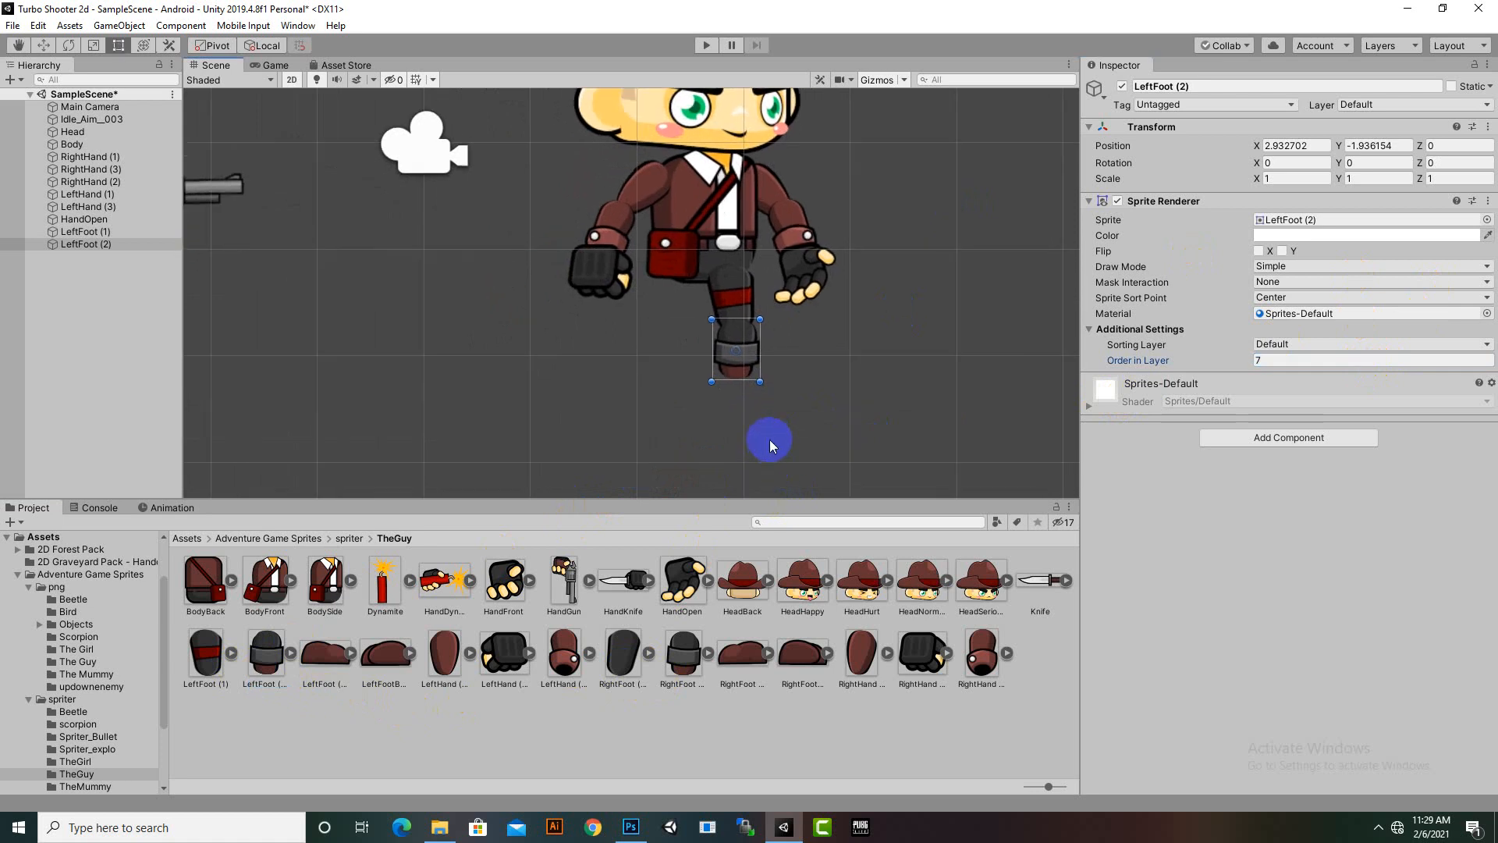
pyautogui.click(763, 389)
pyautogui.click(752, 358)
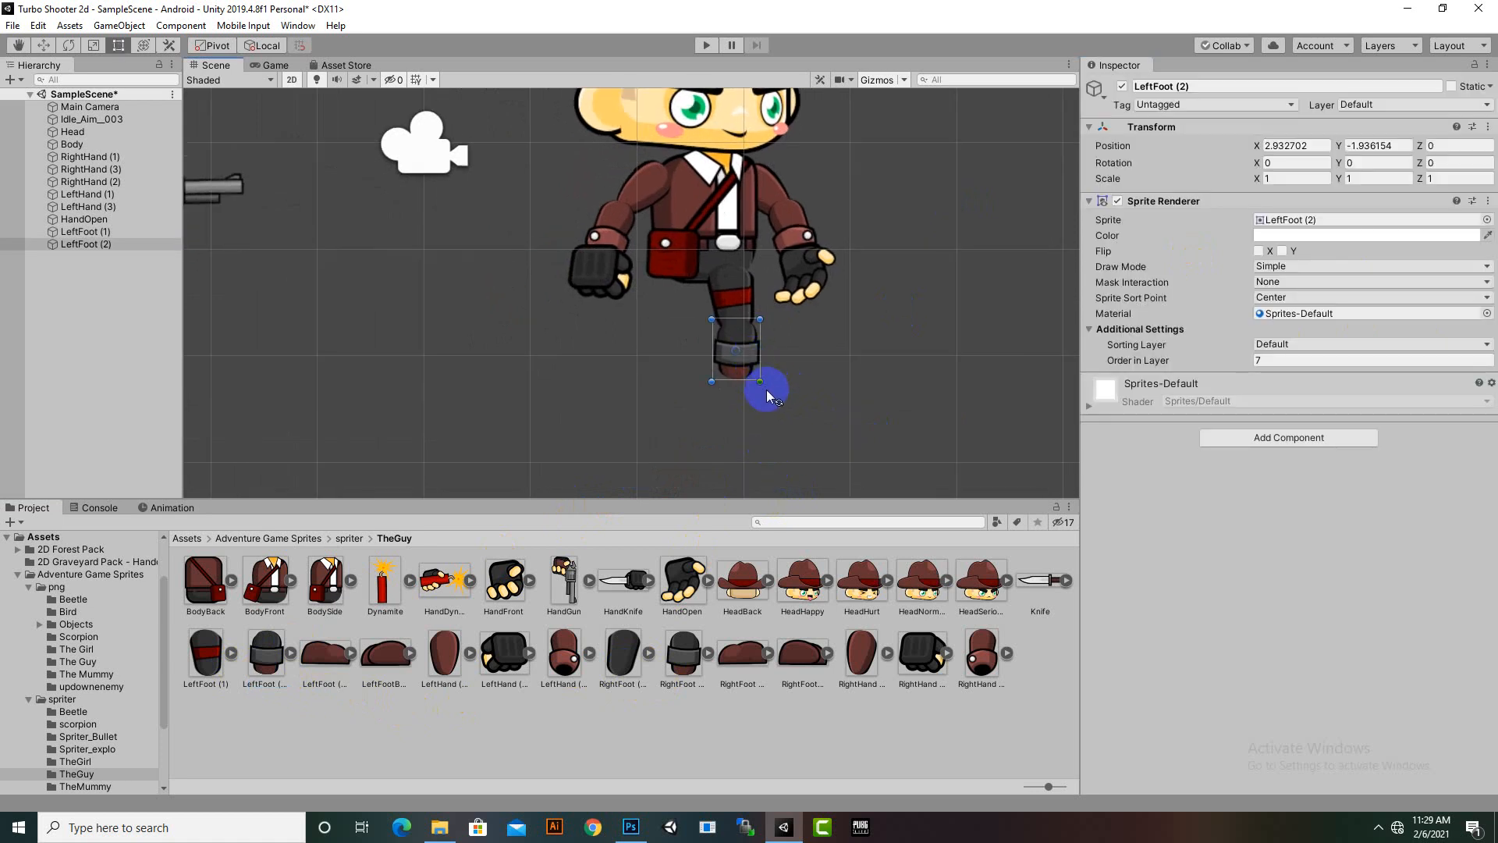
pyautogui.moveTo(762, 395); pyautogui.dragTo(769, 388)
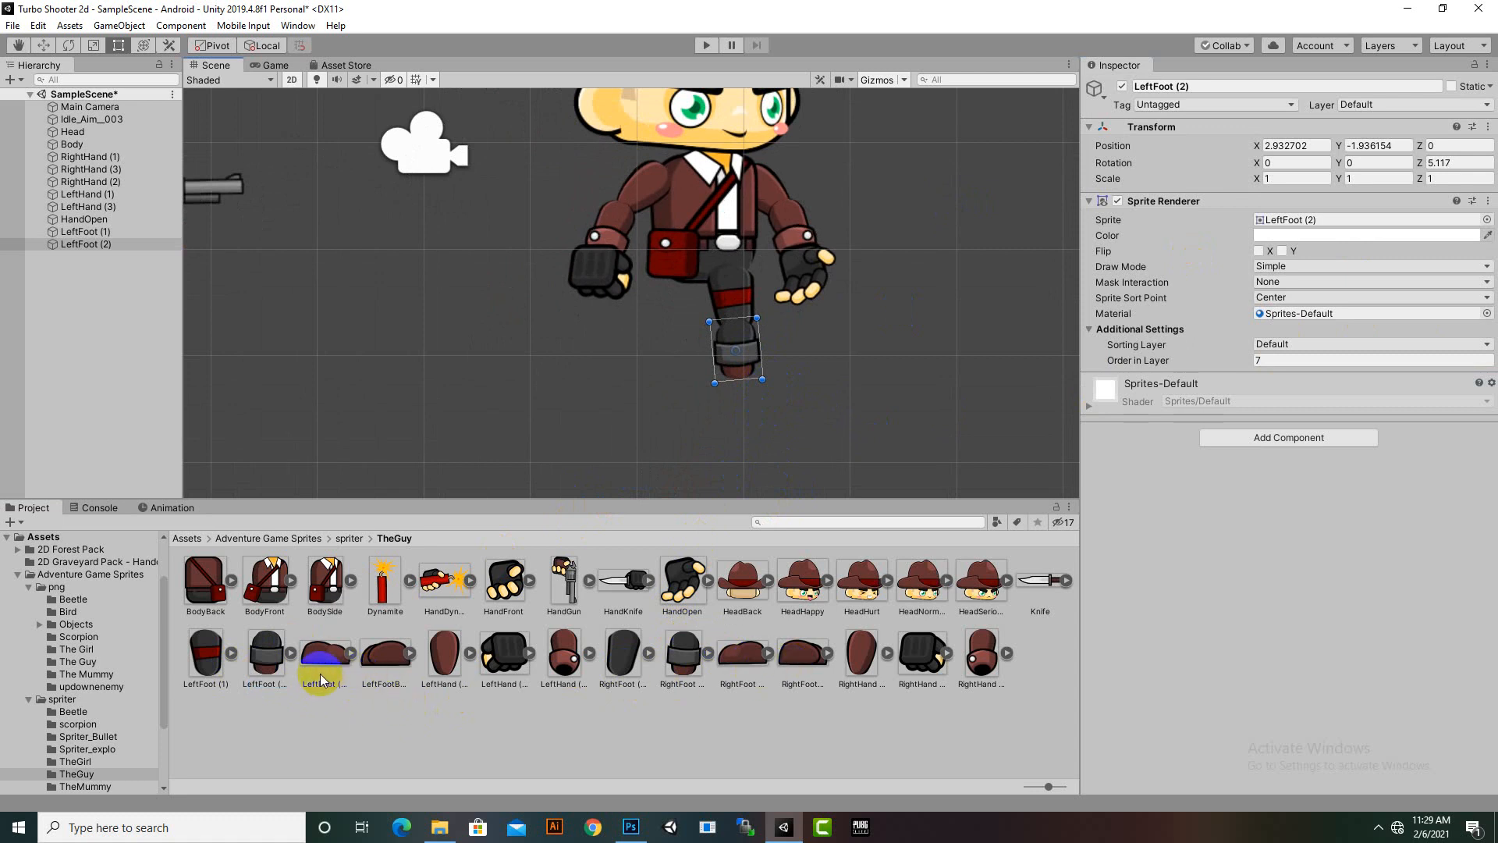
# Step: Place the LeftFoot (3) boot under the left shin at about X 3.11, Y -2.36, with Order in Layer 6
pyautogui.moveTo(329, 664); pyautogui.dragTo(756, 398)
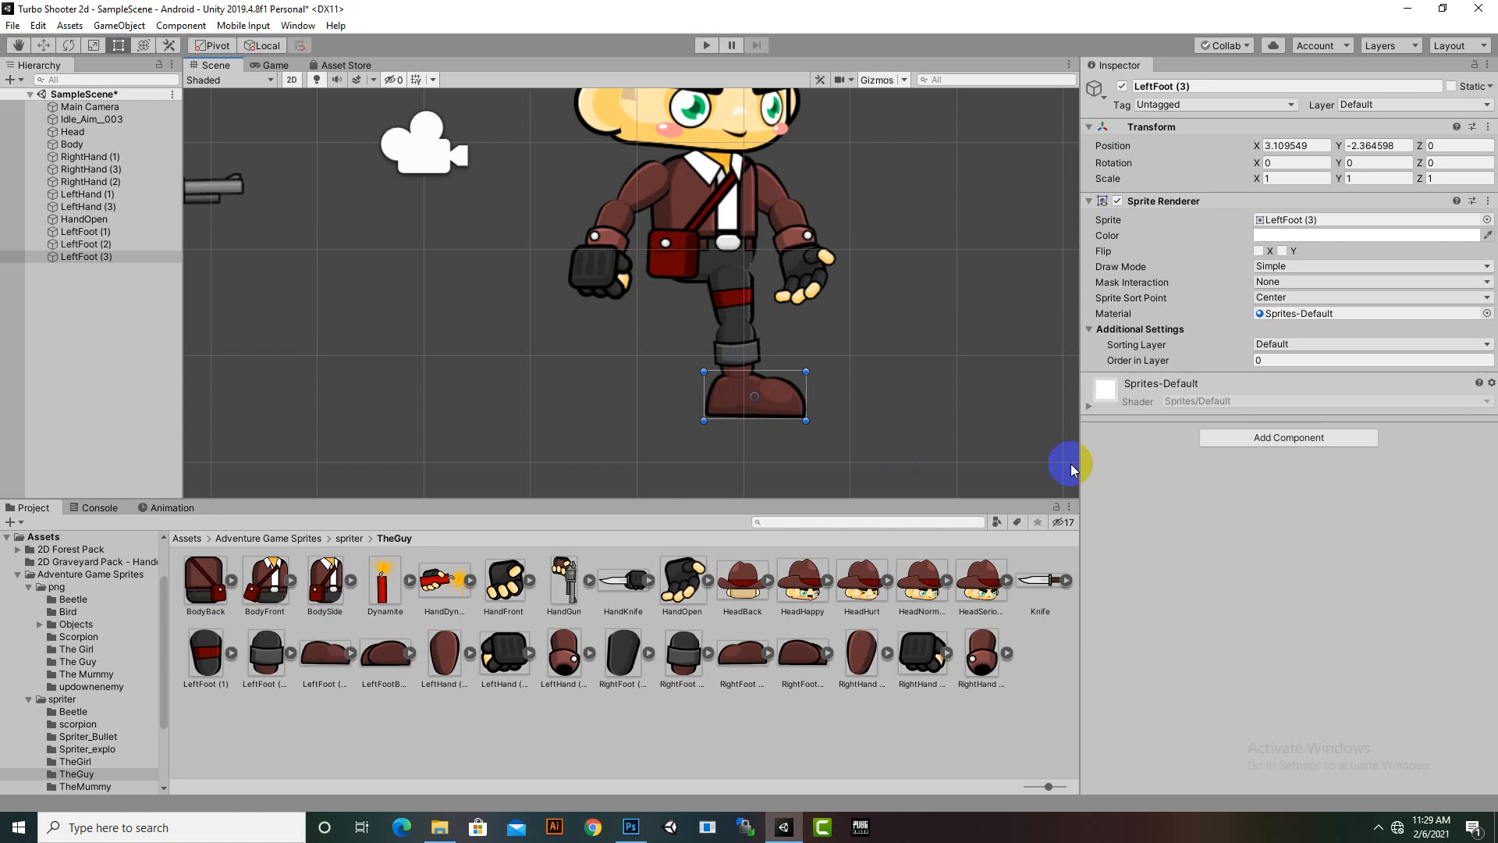
pyautogui.click(1300, 362)
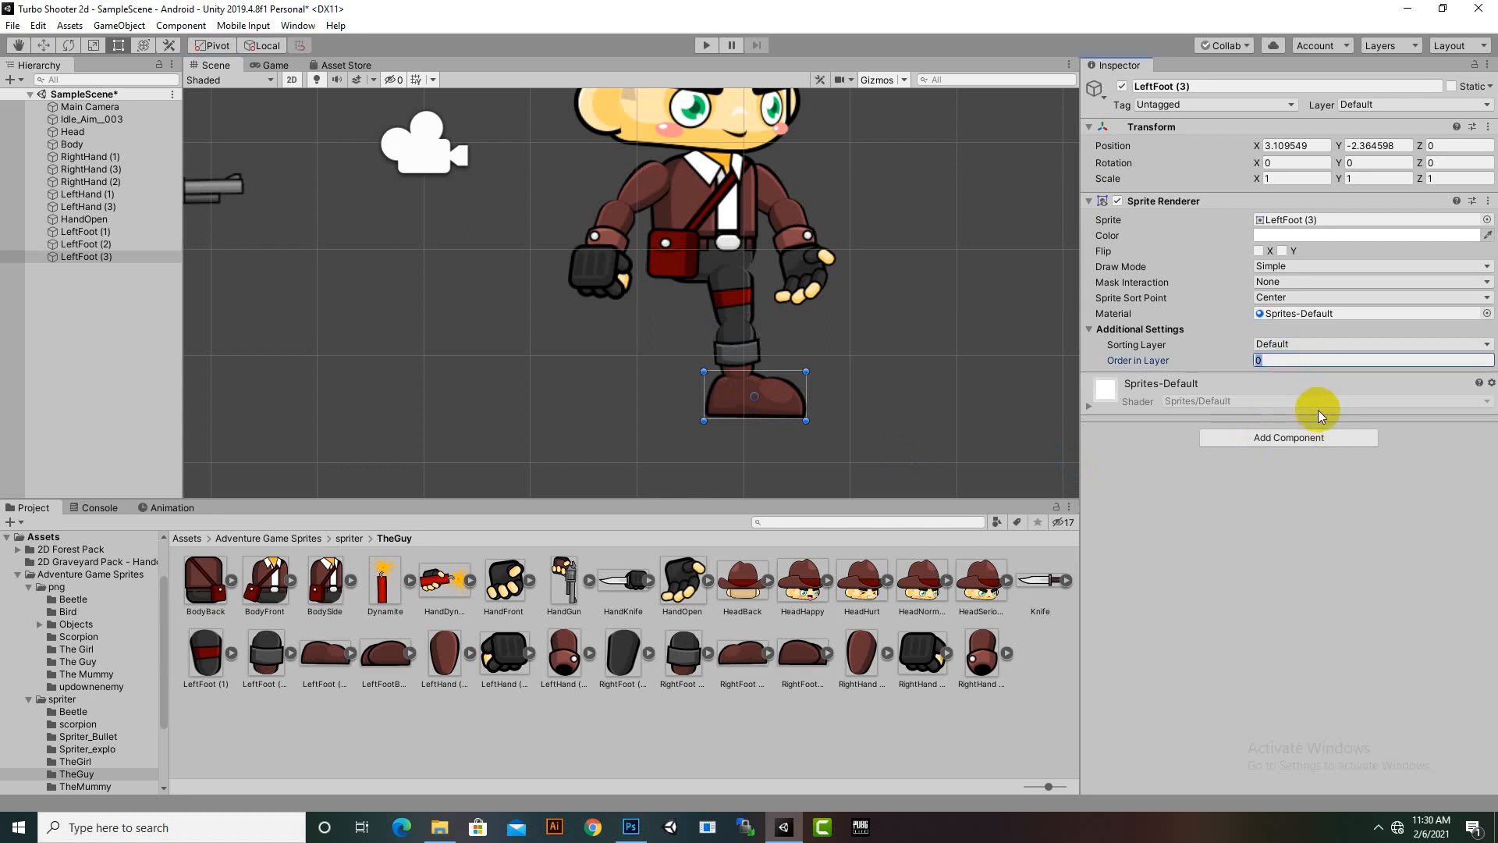
pyautogui.write('6')
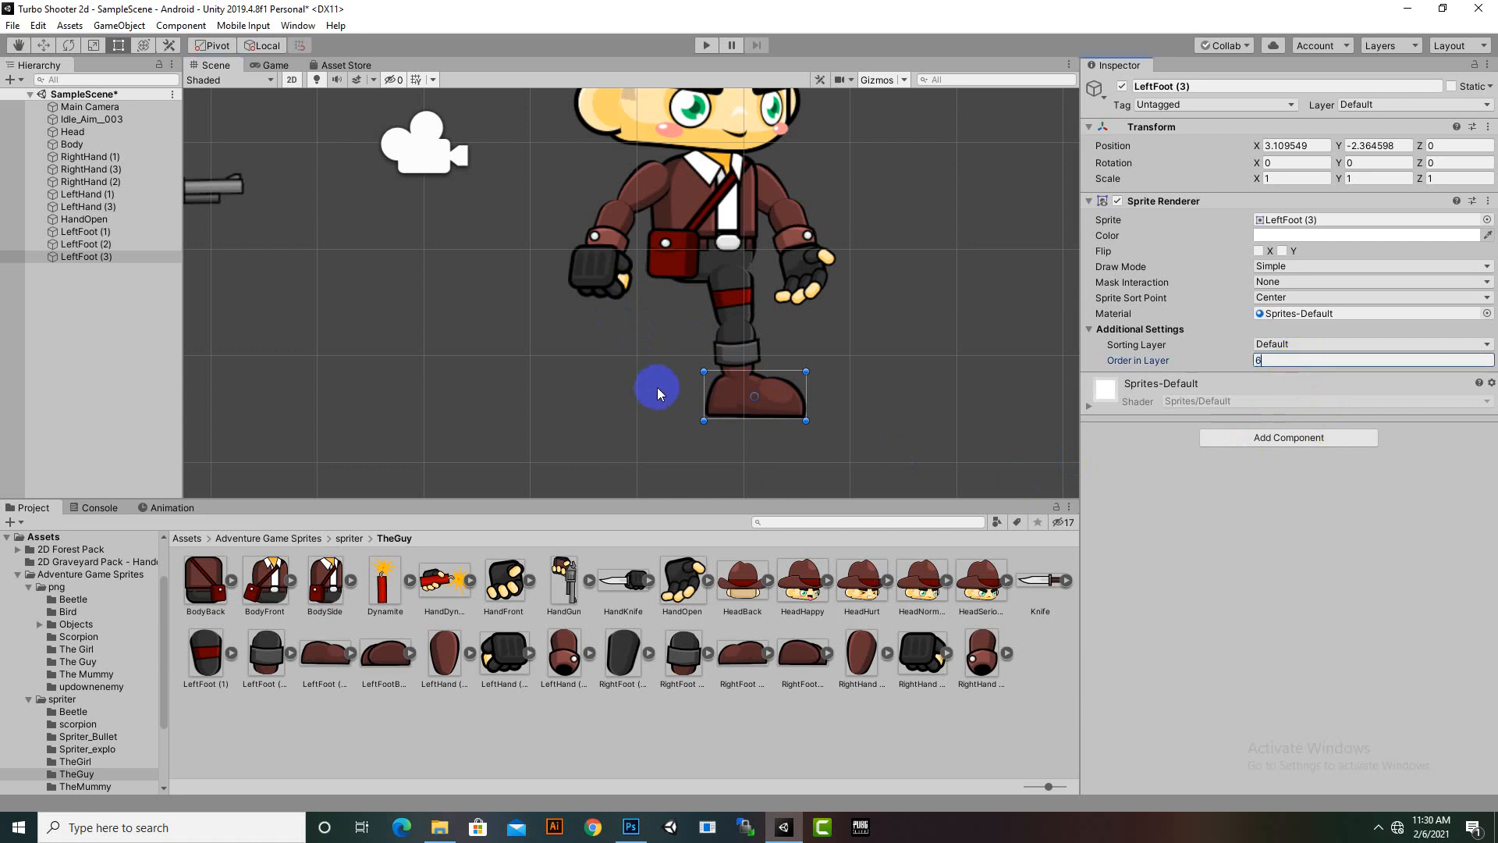
pyautogui.scroll(4, 669, 400)
pyautogui.click(790, 320)
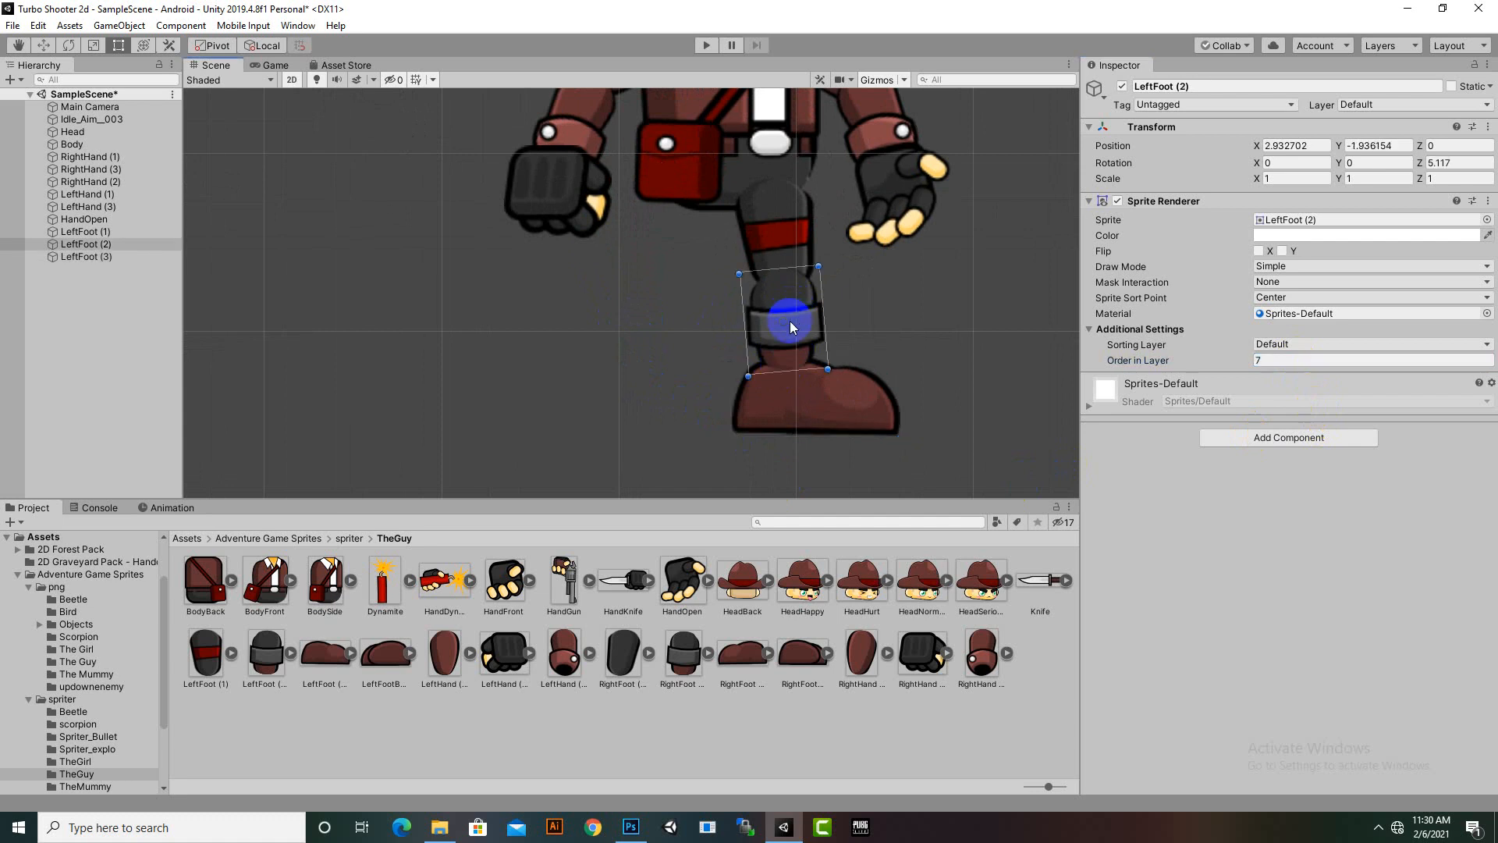
pyautogui.click(869, 419)
# Step: Place the RightFoot (1) thigh sprite below the bag at about X 2.30, Y -1.46, with Order in Layer 6
pyautogui.scroll(-4, 872, 419)
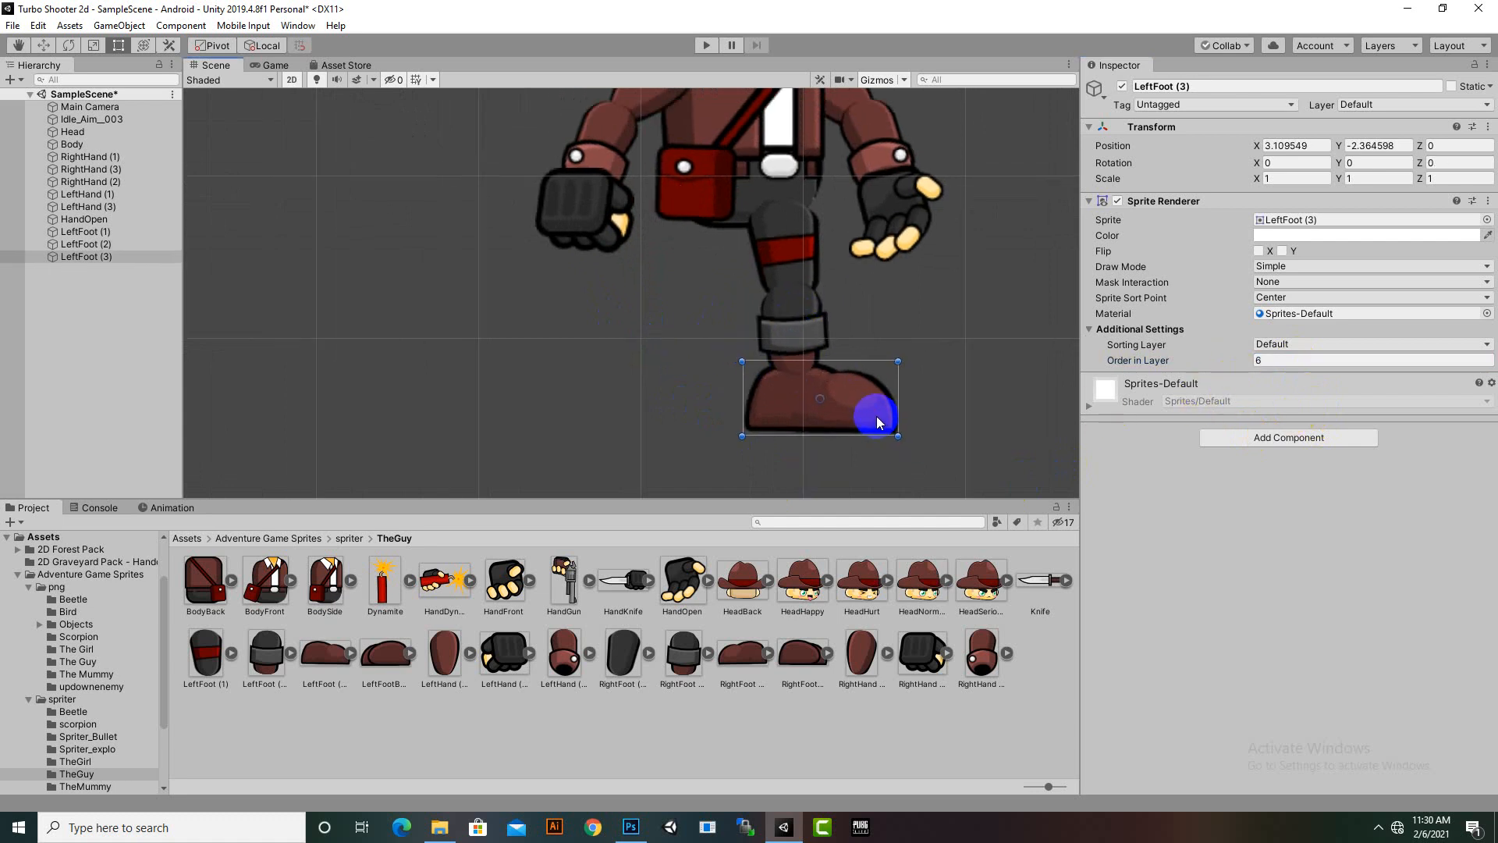
pyautogui.scroll(-3, 520, 447)
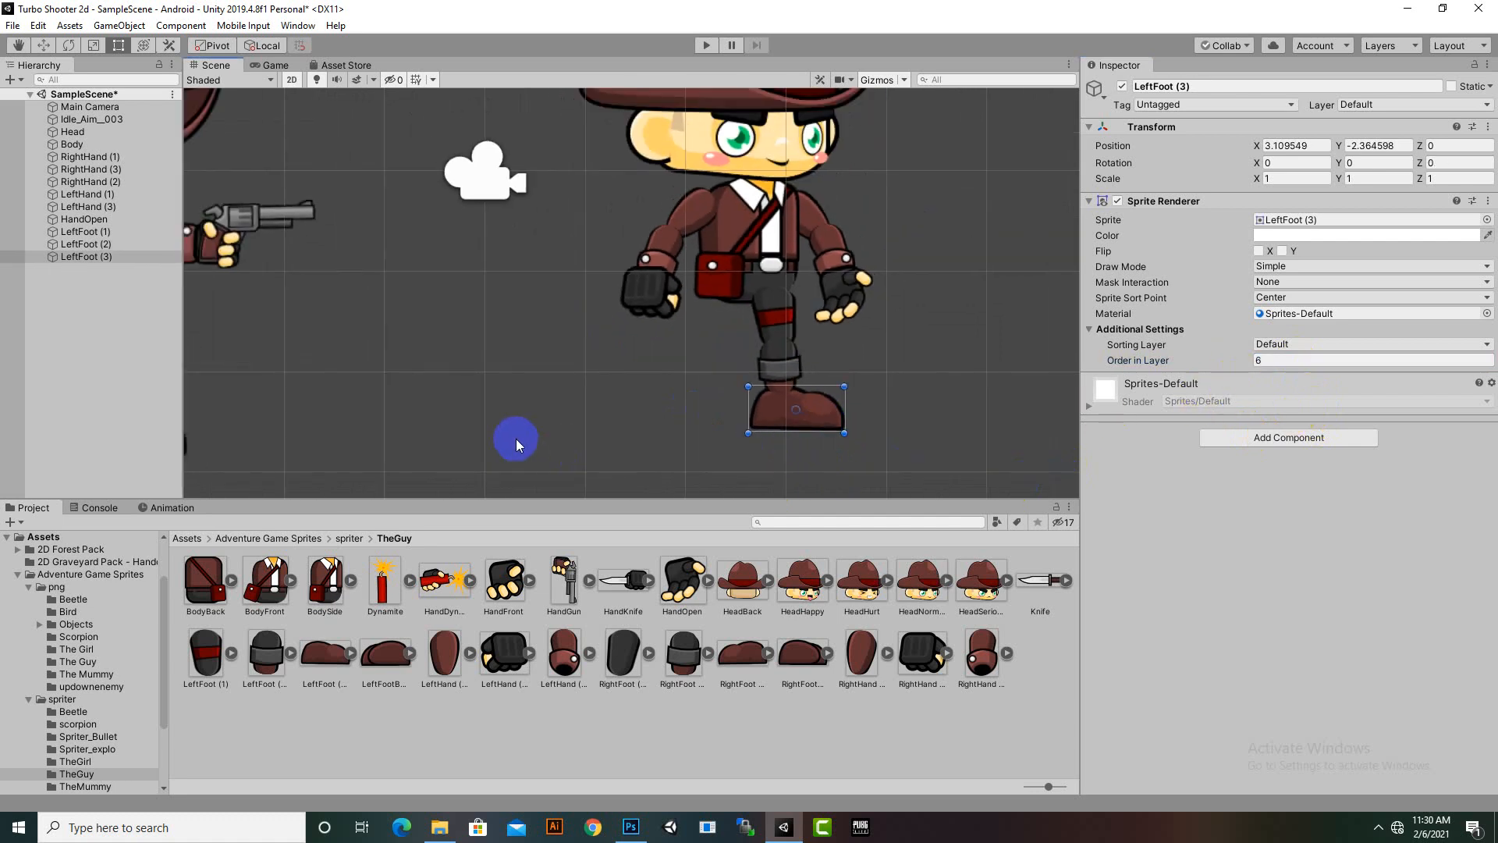
pyautogui.moveTo(546, 421); pyautogui.dragTo(535, 431, button='middle')
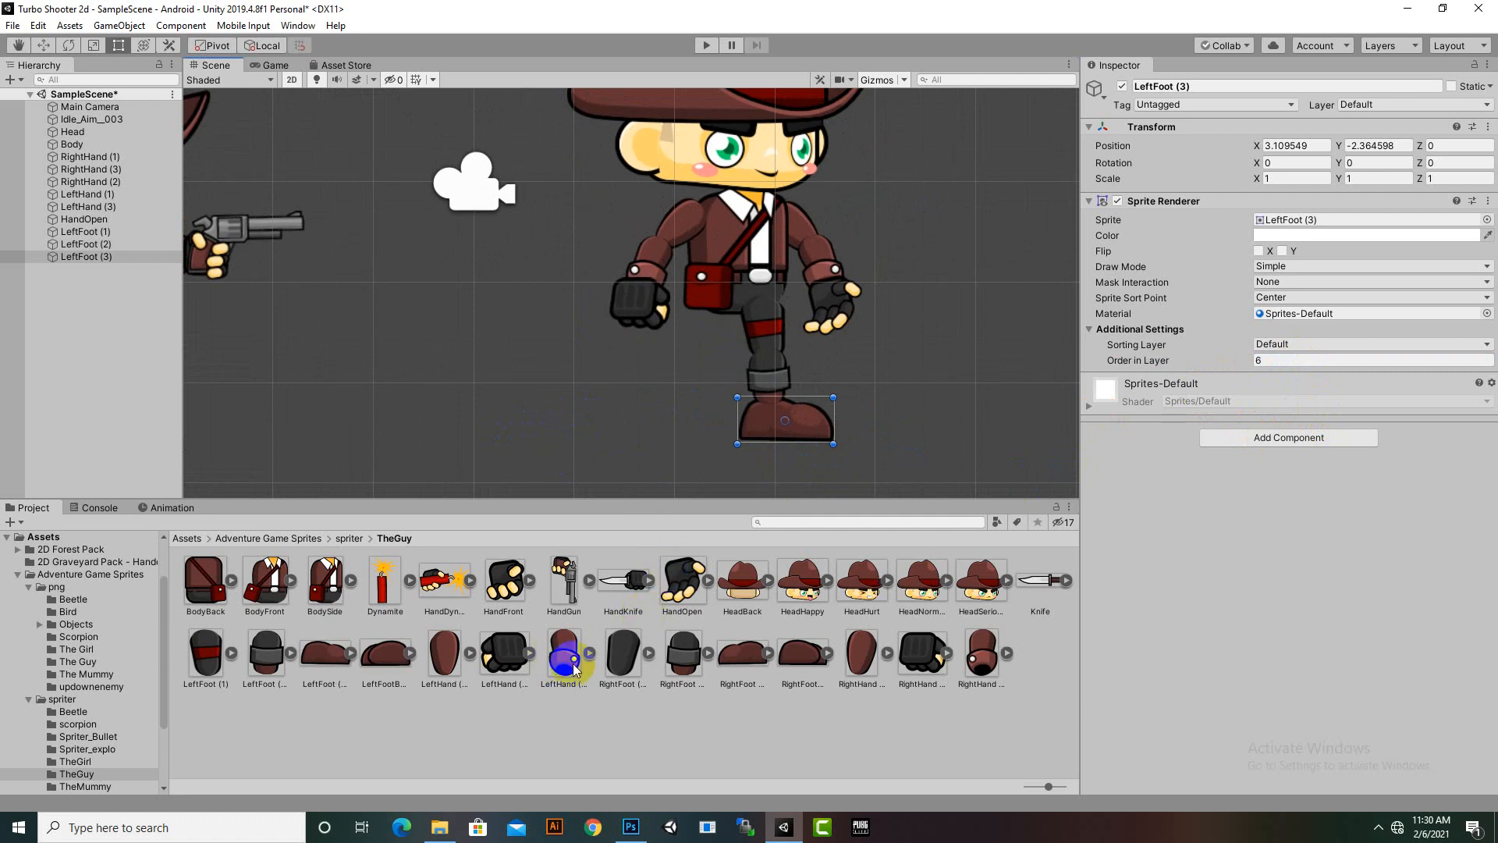
pyautogui.moveTo(613, 652); pyautogui.dragTo(704, 327)
pyautogui.click(1287, 360)
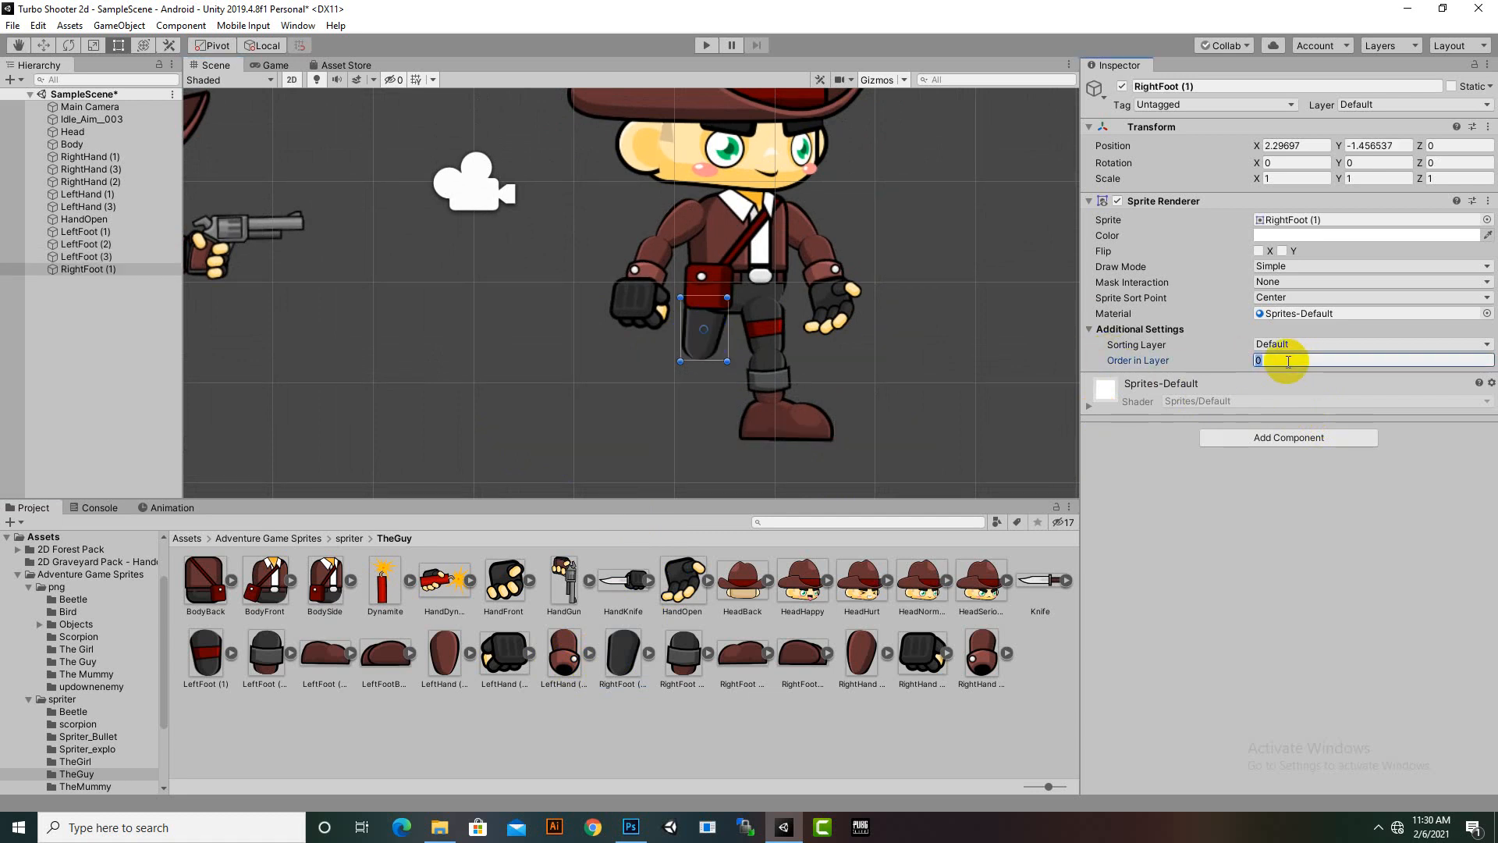
pyautogui.scroll(-3, 479, 473)
pyautogui.moveTo(478, 472); pyautogui.dragTo(1003, 343, button='middle')
pyautogui.scroll(4, 408, 424)
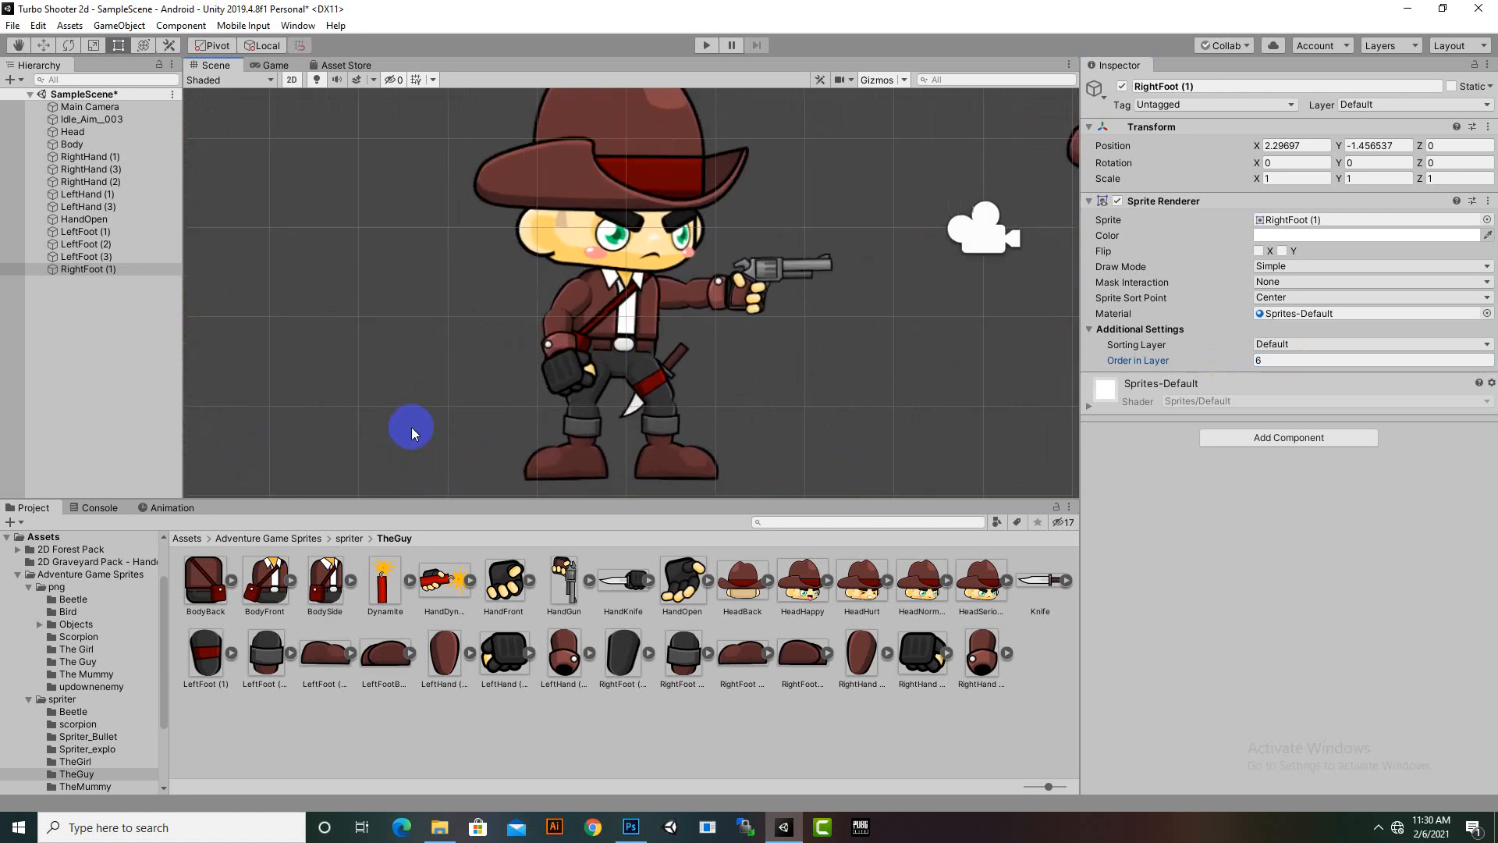
# Step: Compare the right thigh with the reference character and try Order in Layer 5 and 4 for RightFoot (1)
pyautogui.scroll(3, 499, 414)
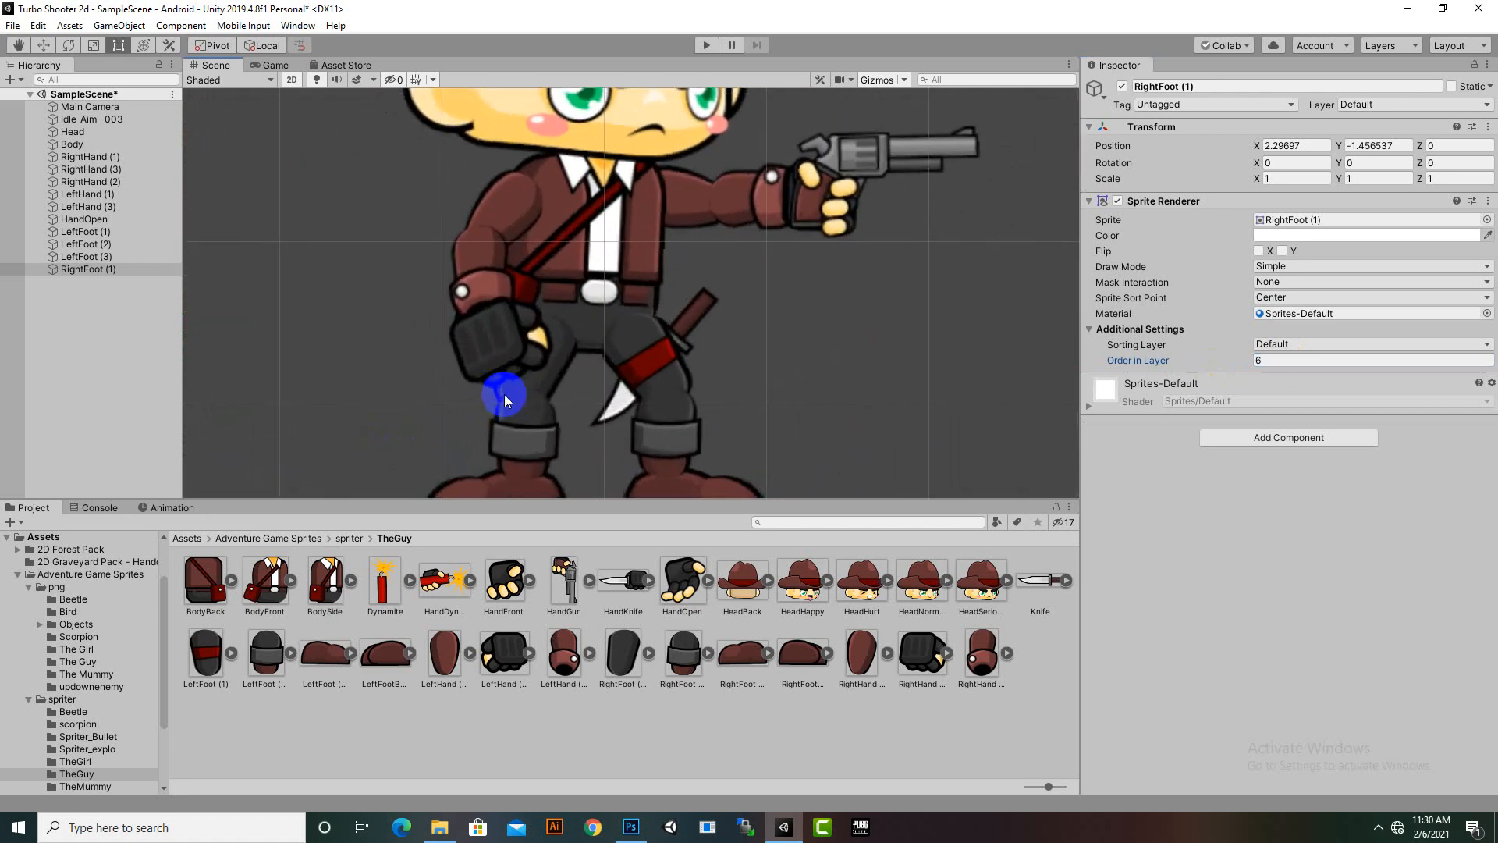
pyautogui.scroll(-3, 503, 394)
pyautogui.moveTo(662, 397); pyautogui.dragTo(474, 397, button='middle')
pyautogui.scroll(6, 610, 384)
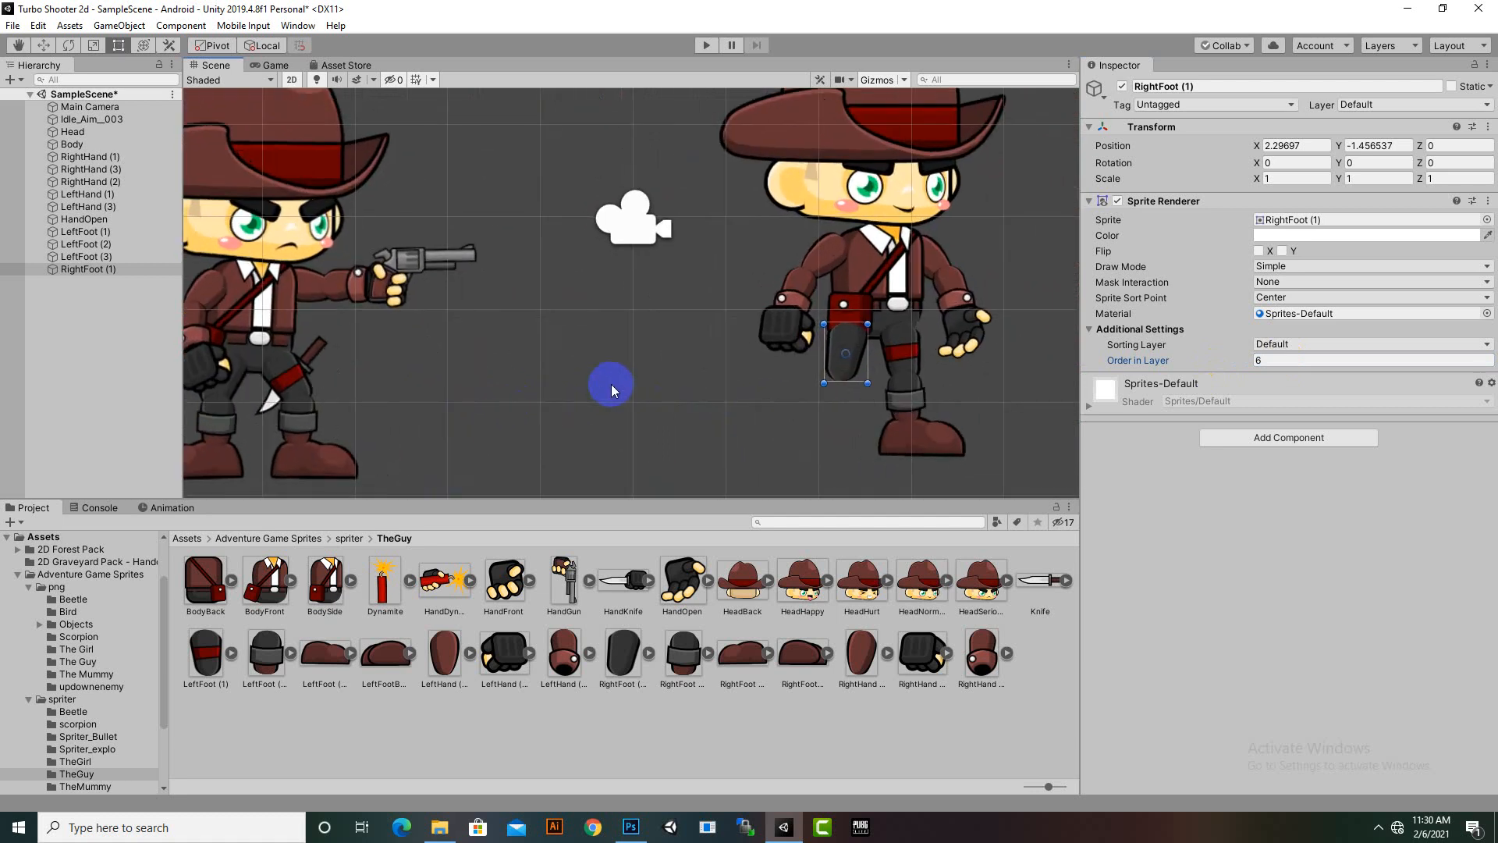
pyautogui.scroll(2, 944, 308)
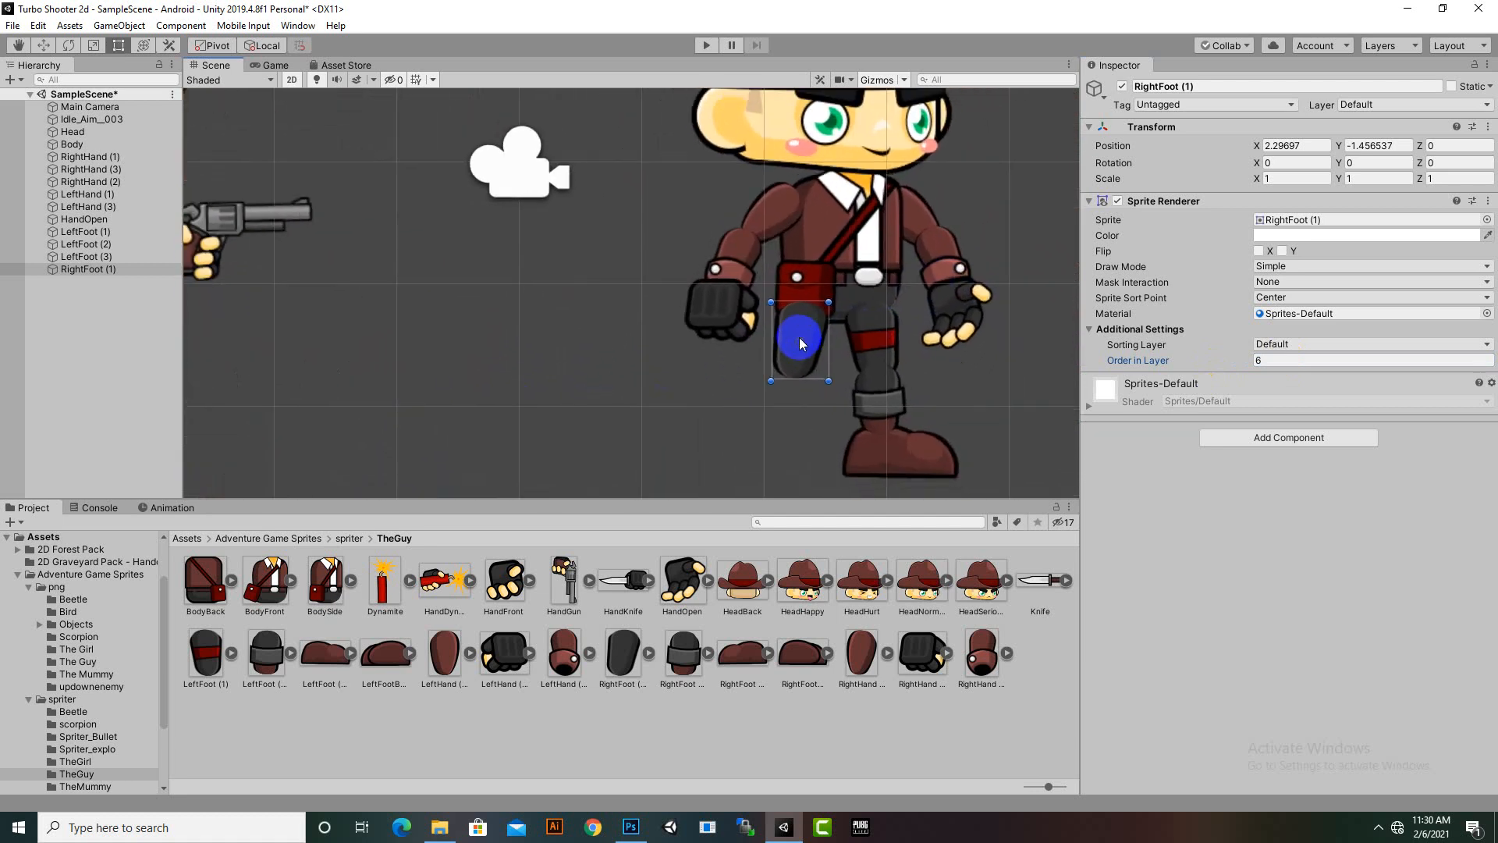
pyautogui.scroll(2, 808, 343)
pyautogui.click(1258, 361)
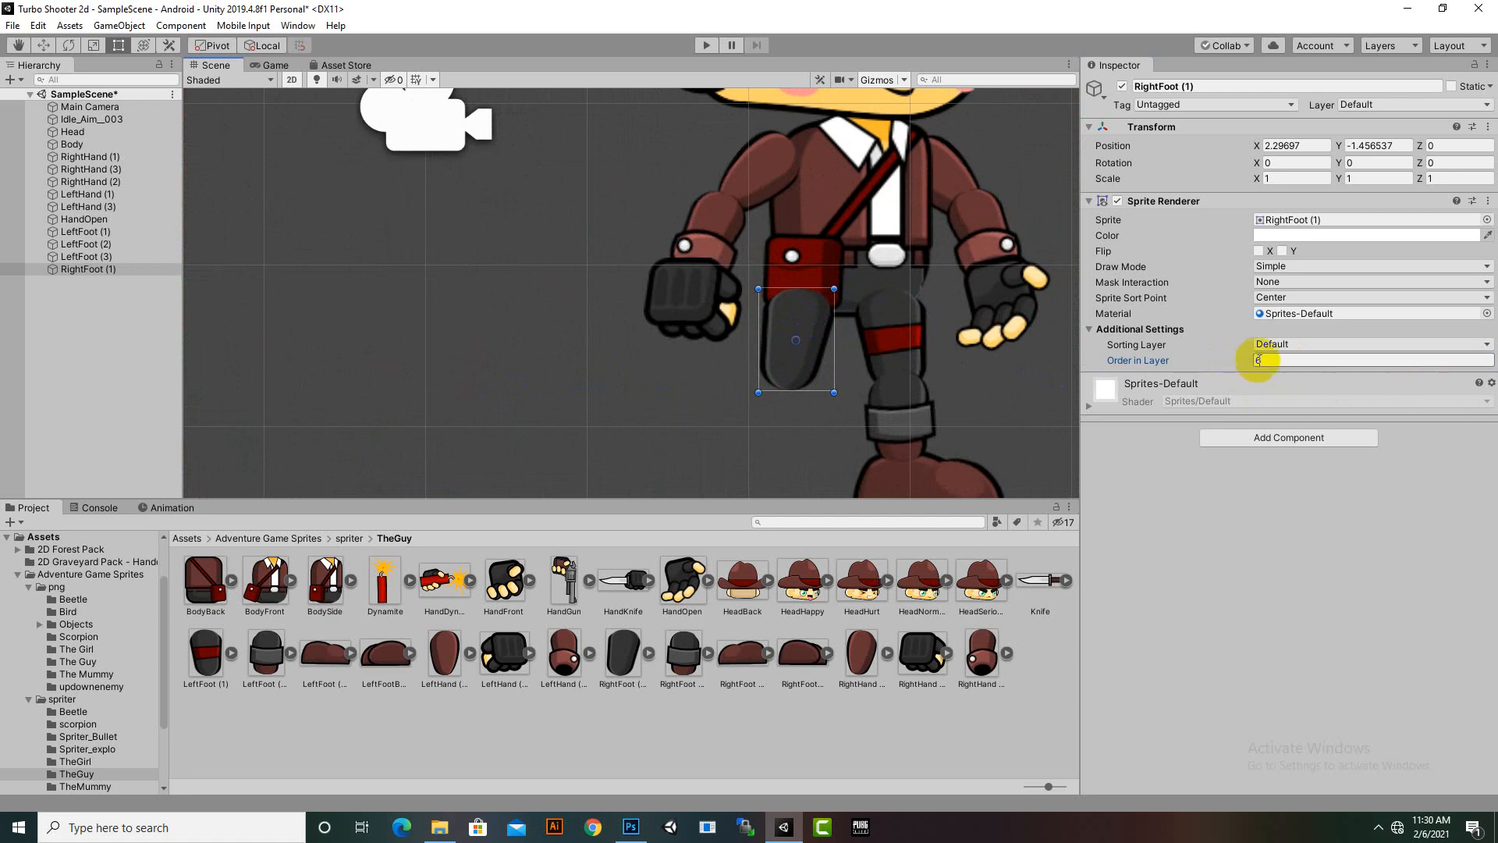
pyautogui.write('5')
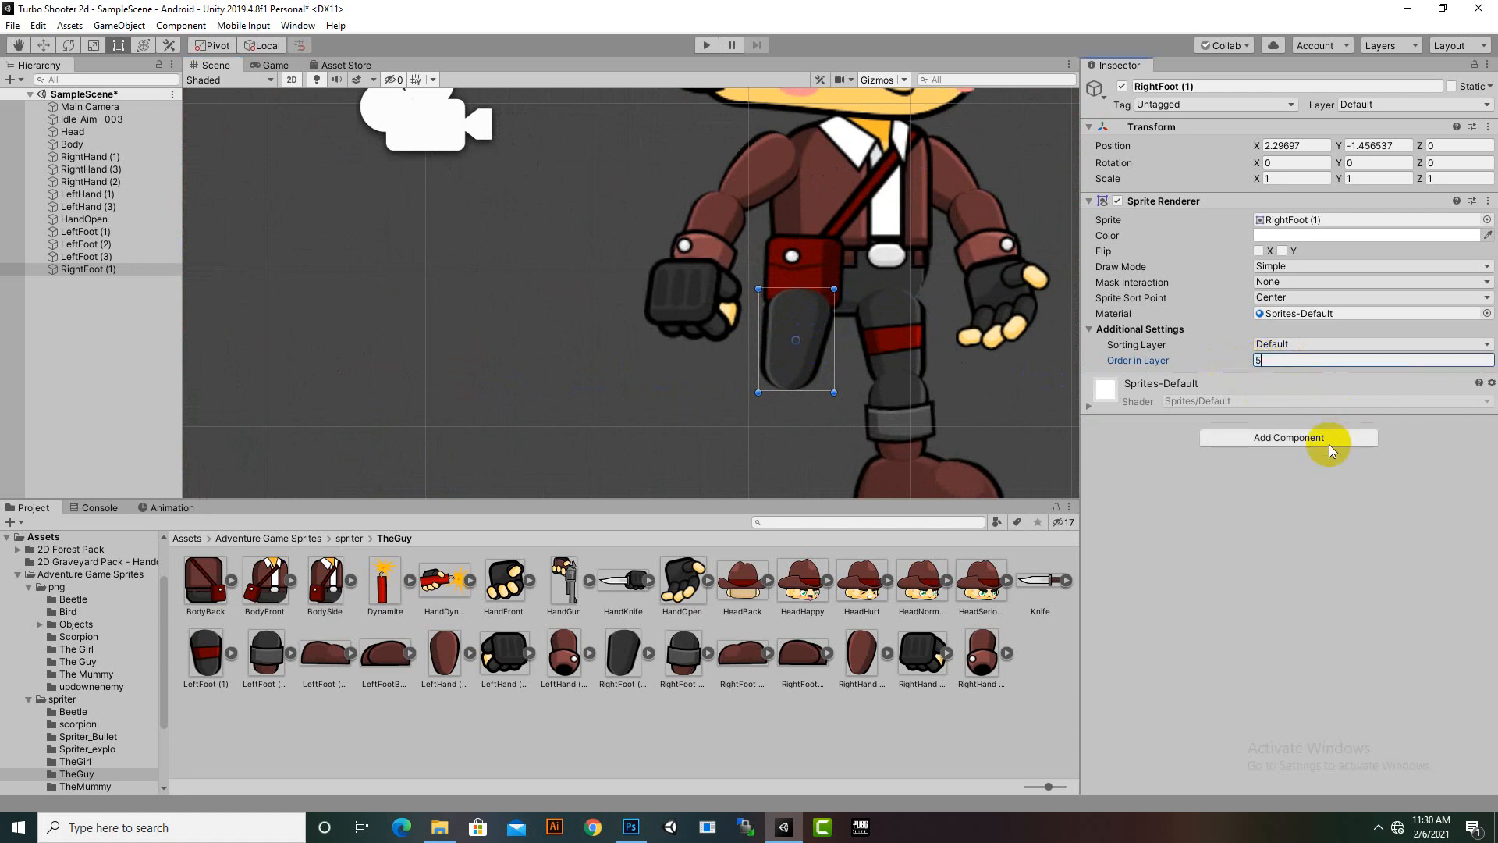
pyautogui.press('BackSpace')
pyautogui.write('4')
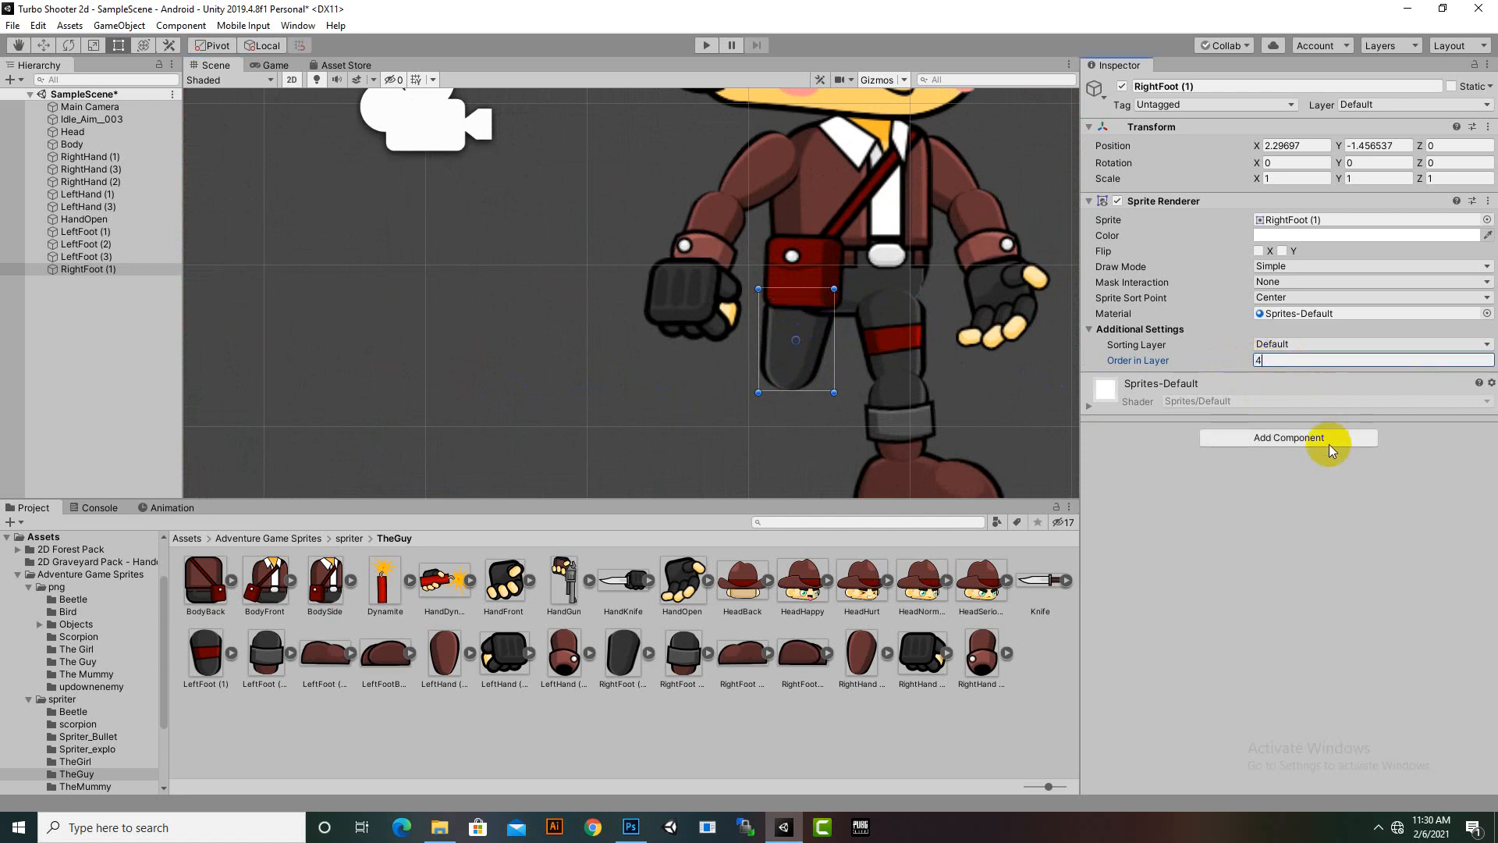
pyautogui.click(885, 304)
pyautogui.scroll(-3, 849, 326)
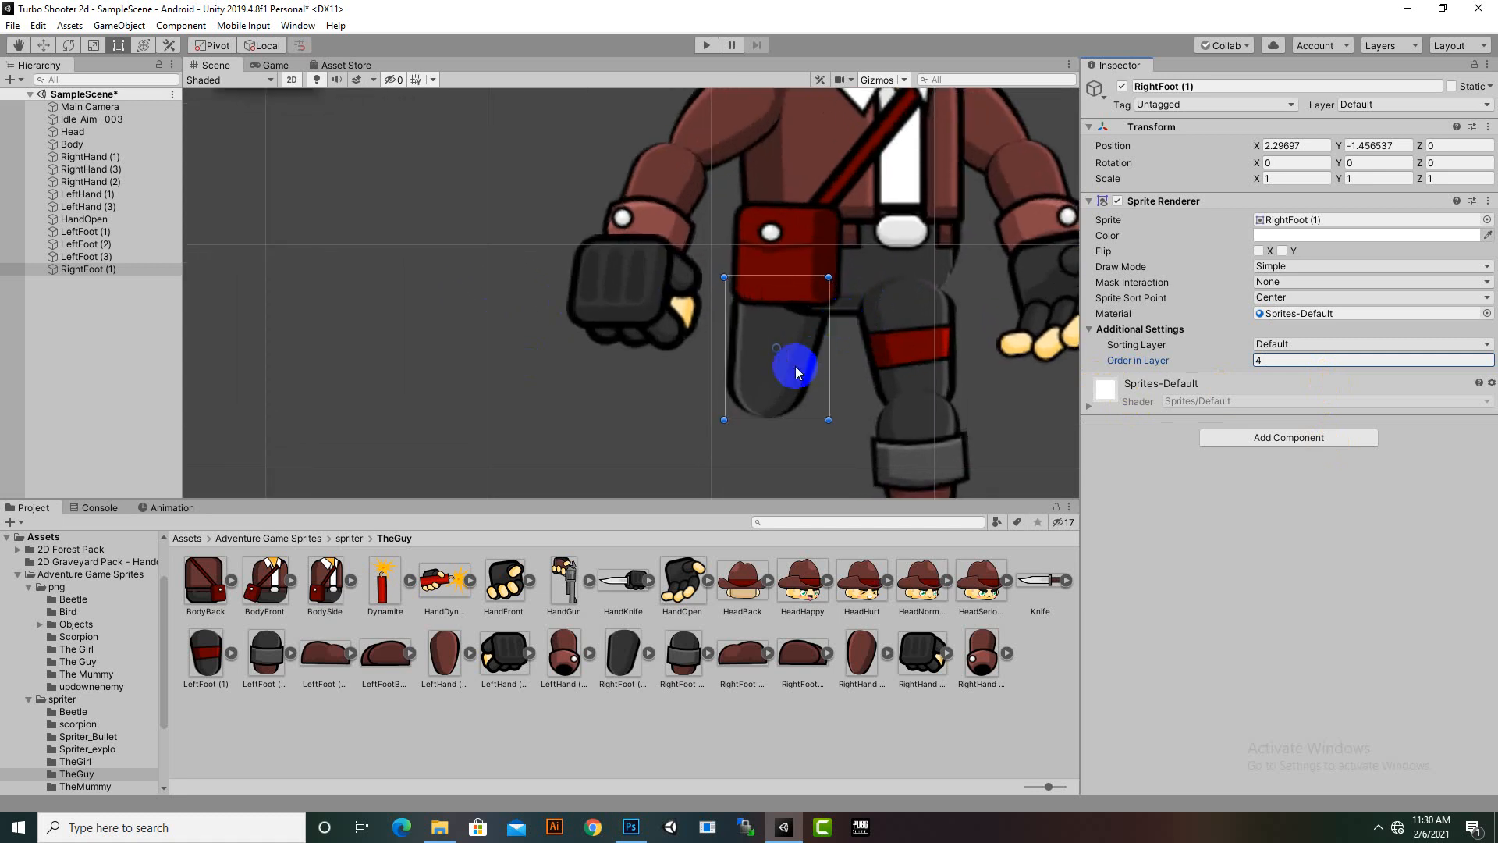
pyautogui.scroll(-3, 874, 375)
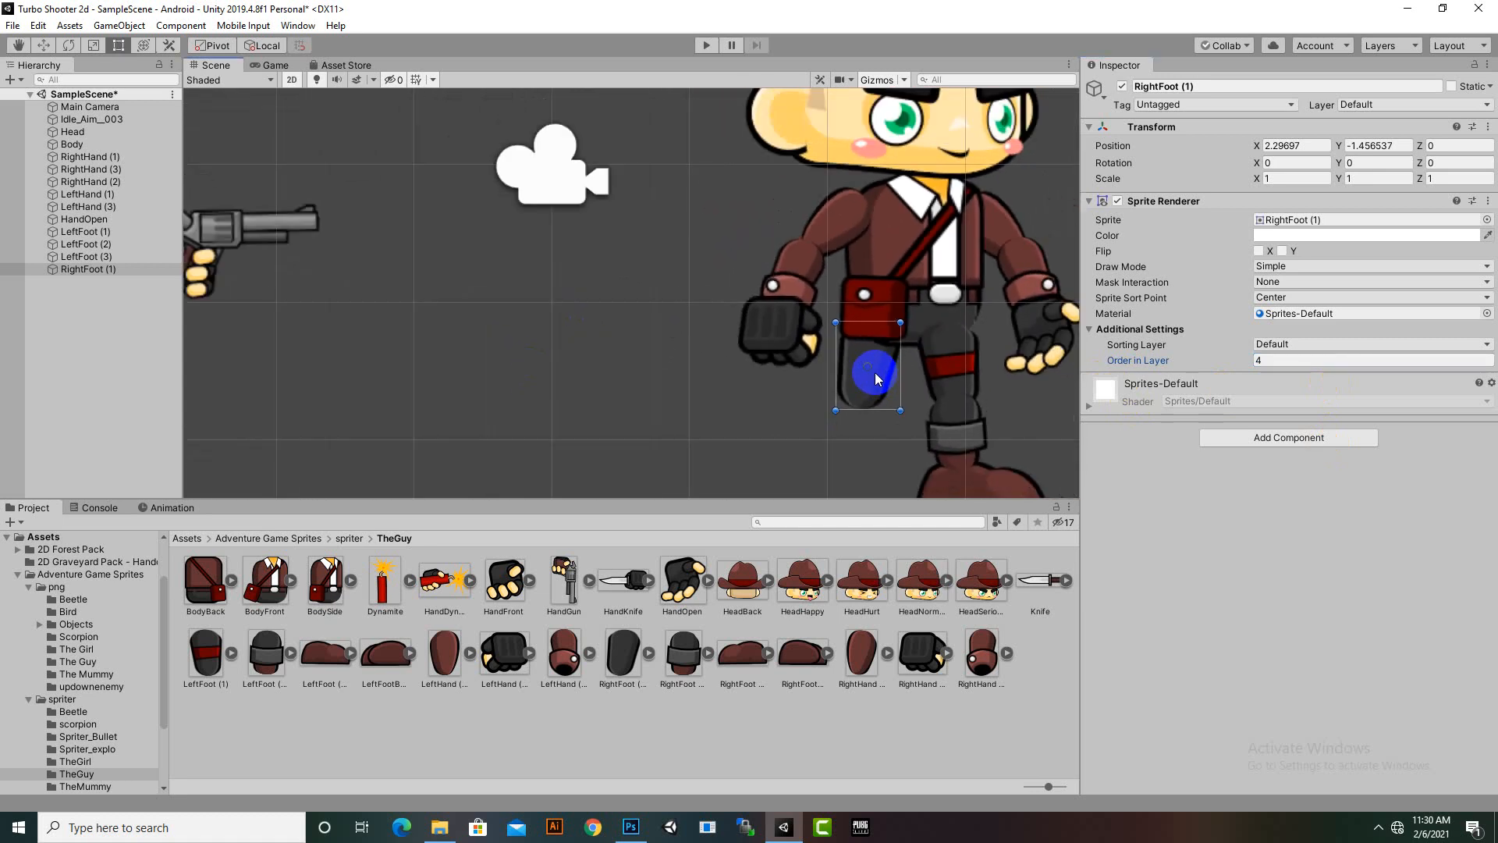
# Step: Move the RightFoot (1) thigh to about X 2.35, Y -1.48 and set its Order in Layer to 6
pyautogui.scroll(5, 705, 398)
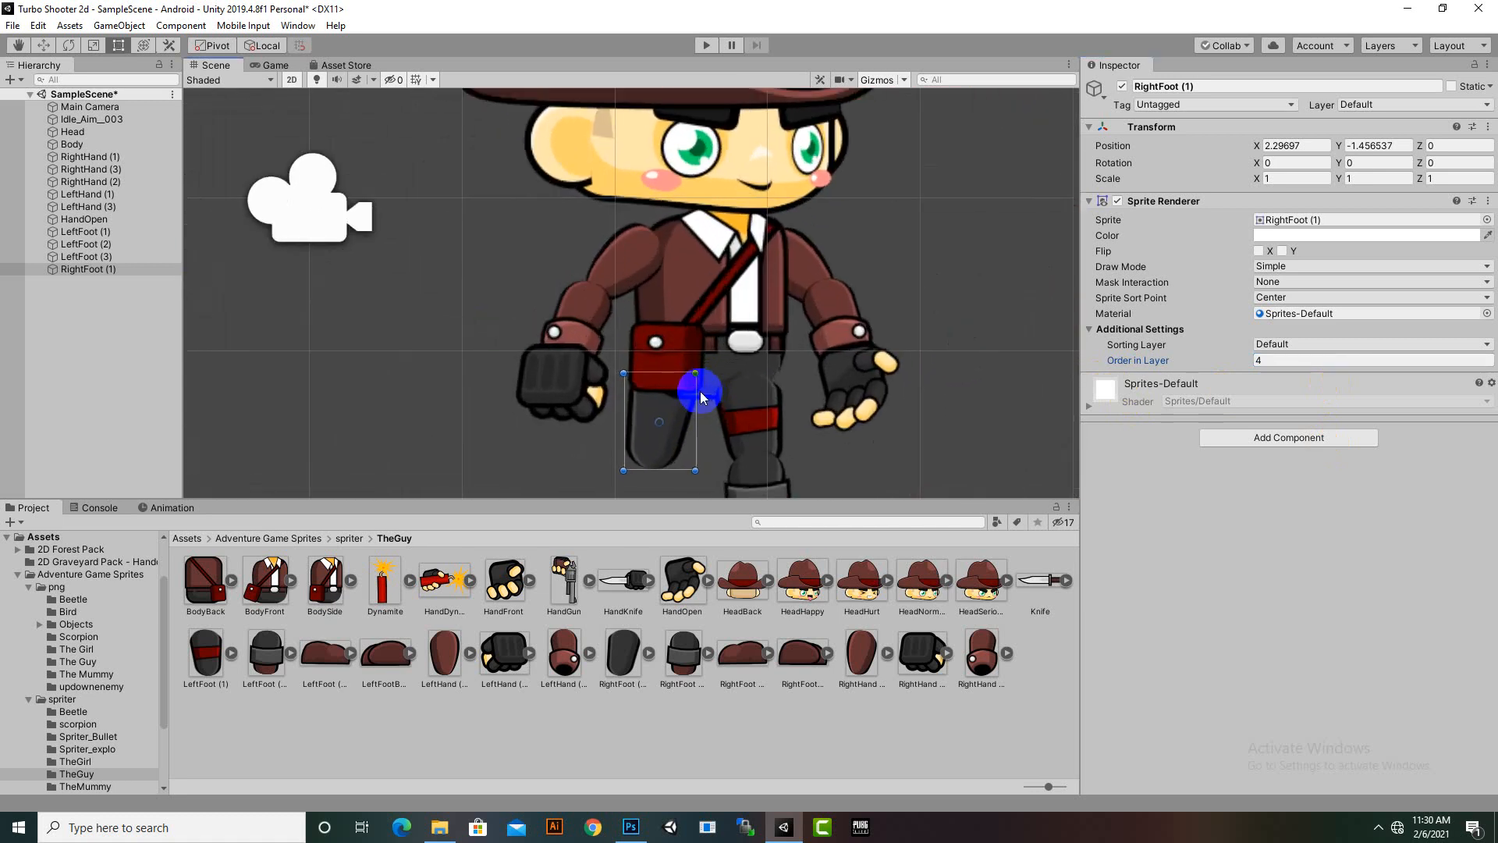
pyautogui.moveTo(675, 425); pyautogui.dragTo(719, 421)
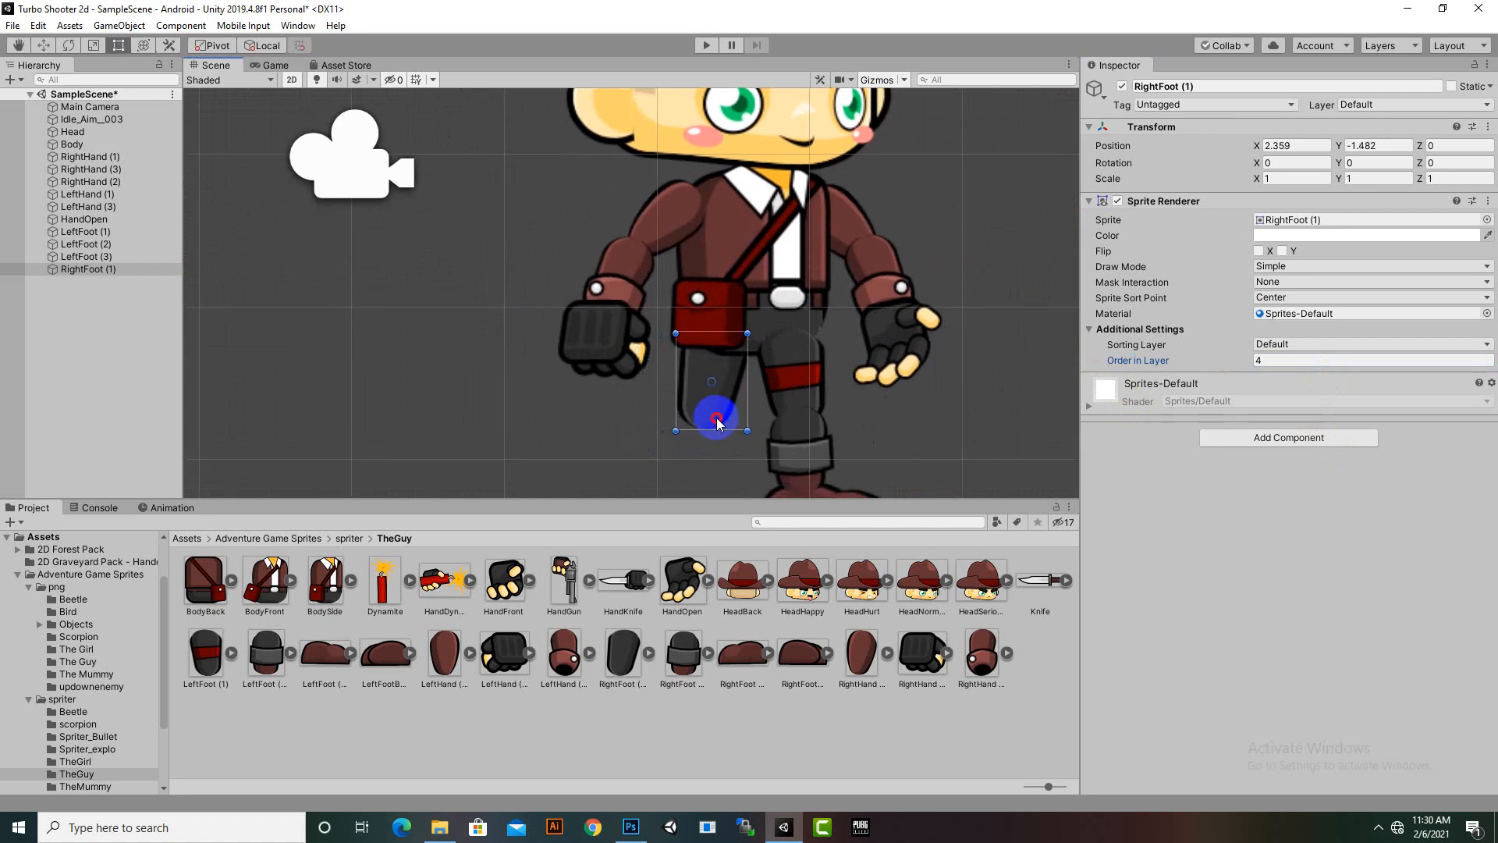
pyautogui.click(1274, 361)
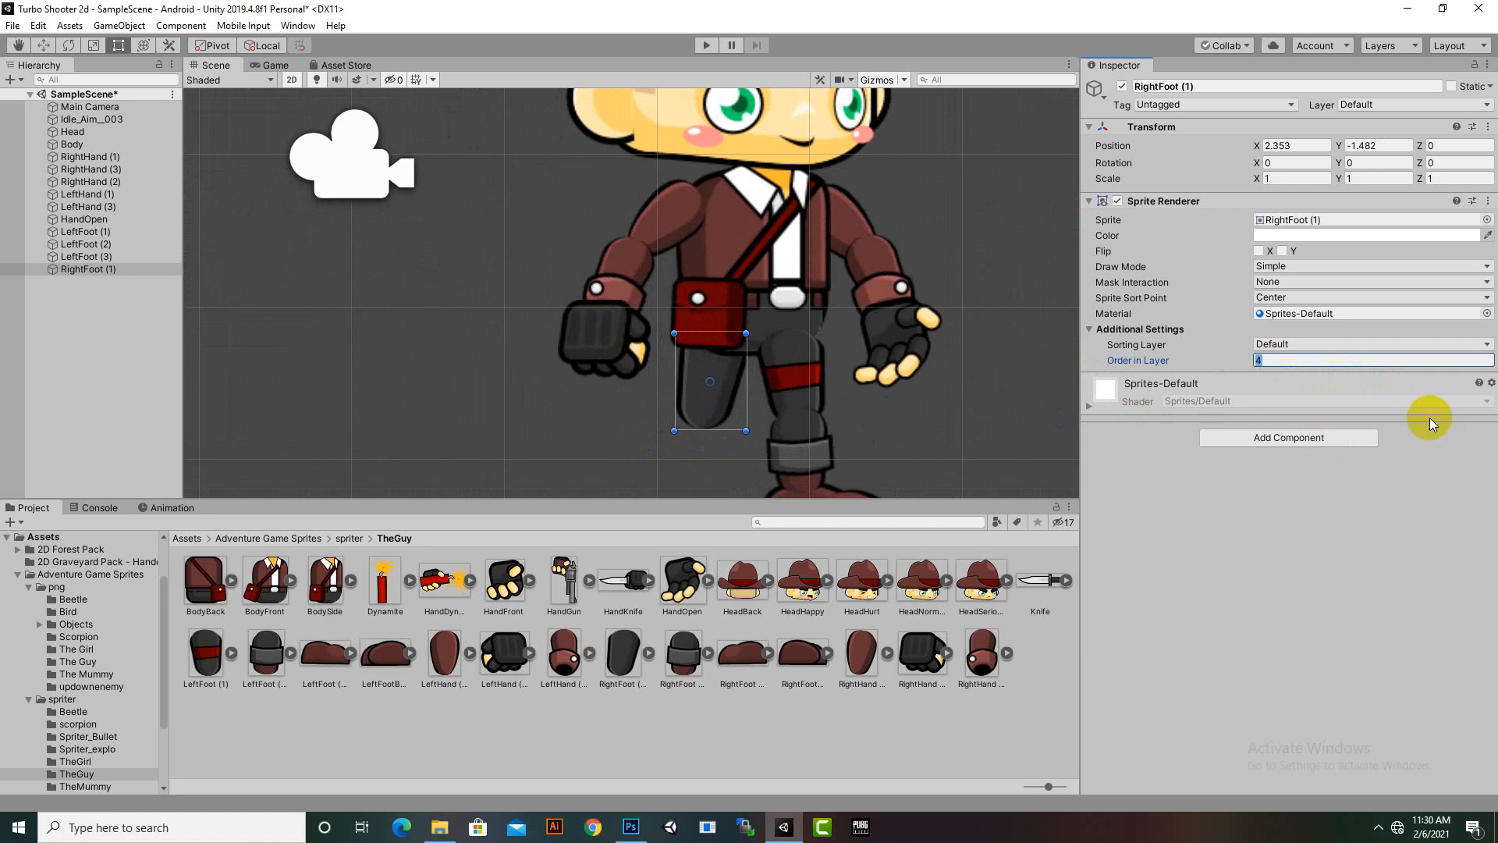
pyautogui.write('6')
# Step: Place the RightFoot (2) shin below the right thigh at about X 2.28, Y -1.94, with Order in Layer 7
pyautogui.scroll(-3, 901, 309)
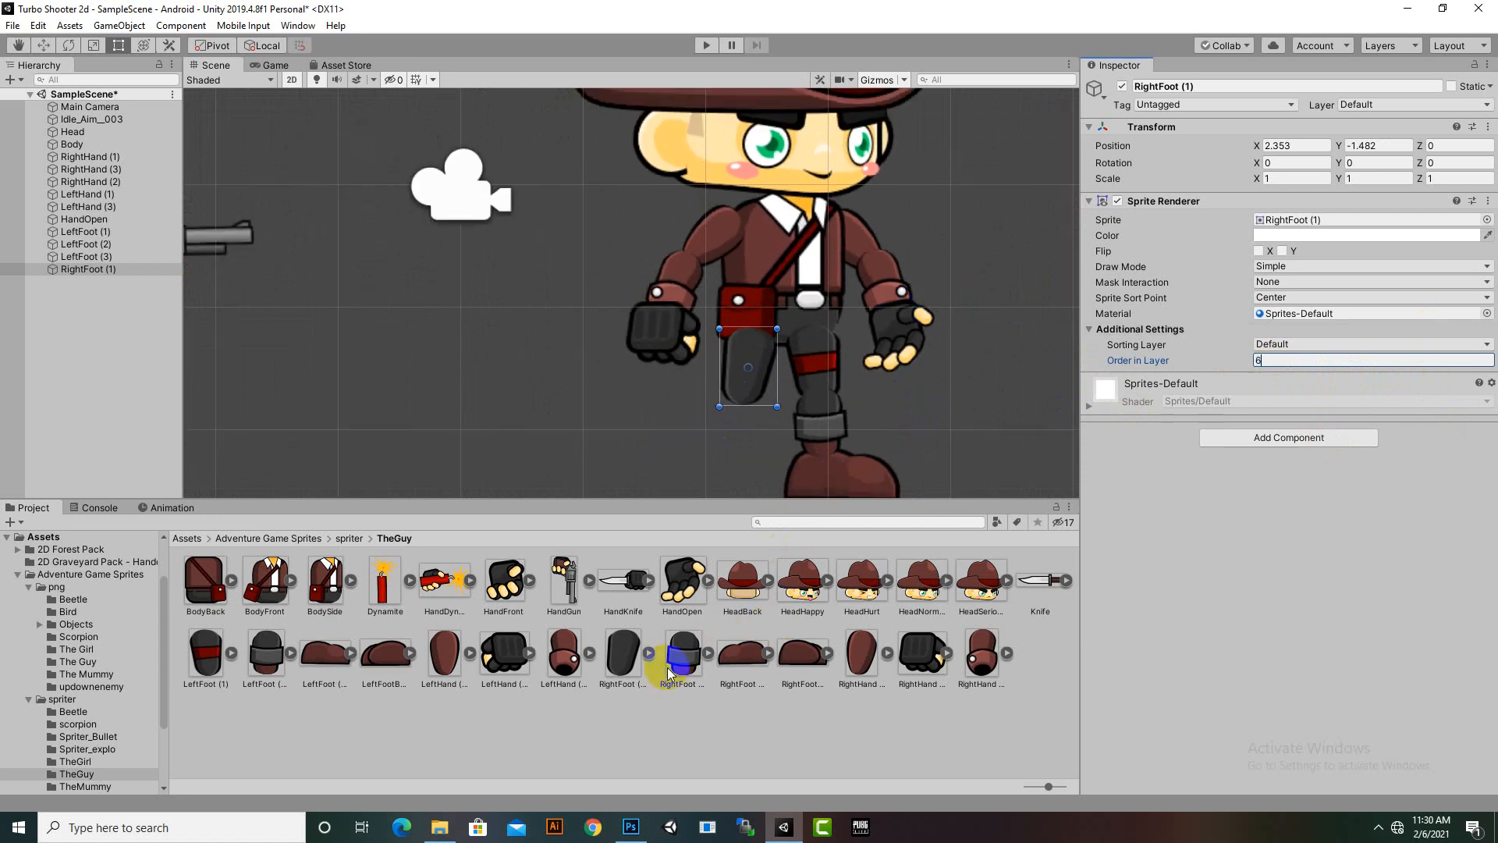
pyautogui.moveTo(668, 673); pyautogui.dragTo(739, 429)
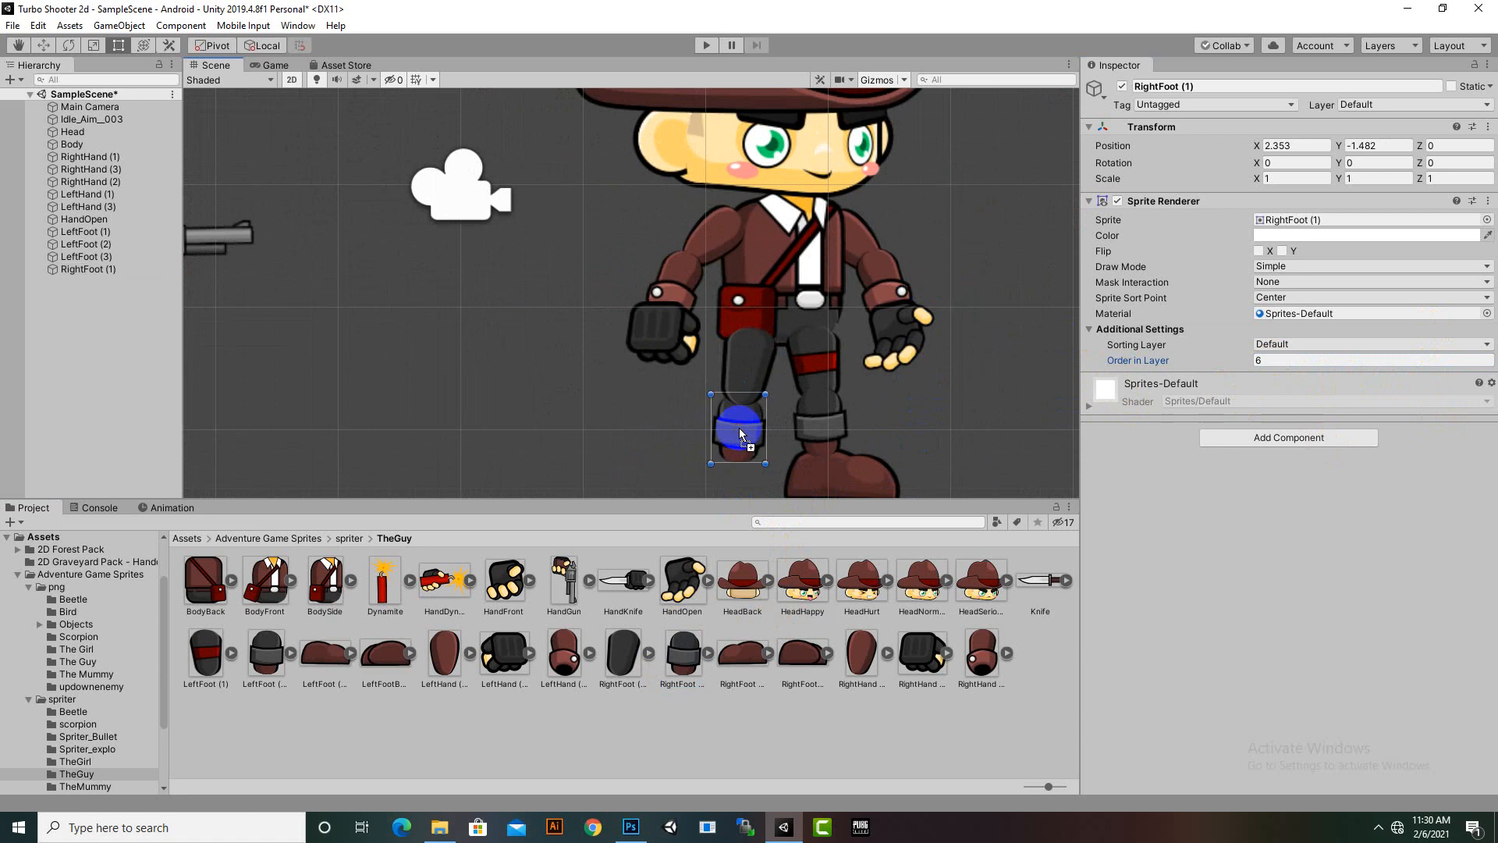
pyautogui.click(1260, 360)
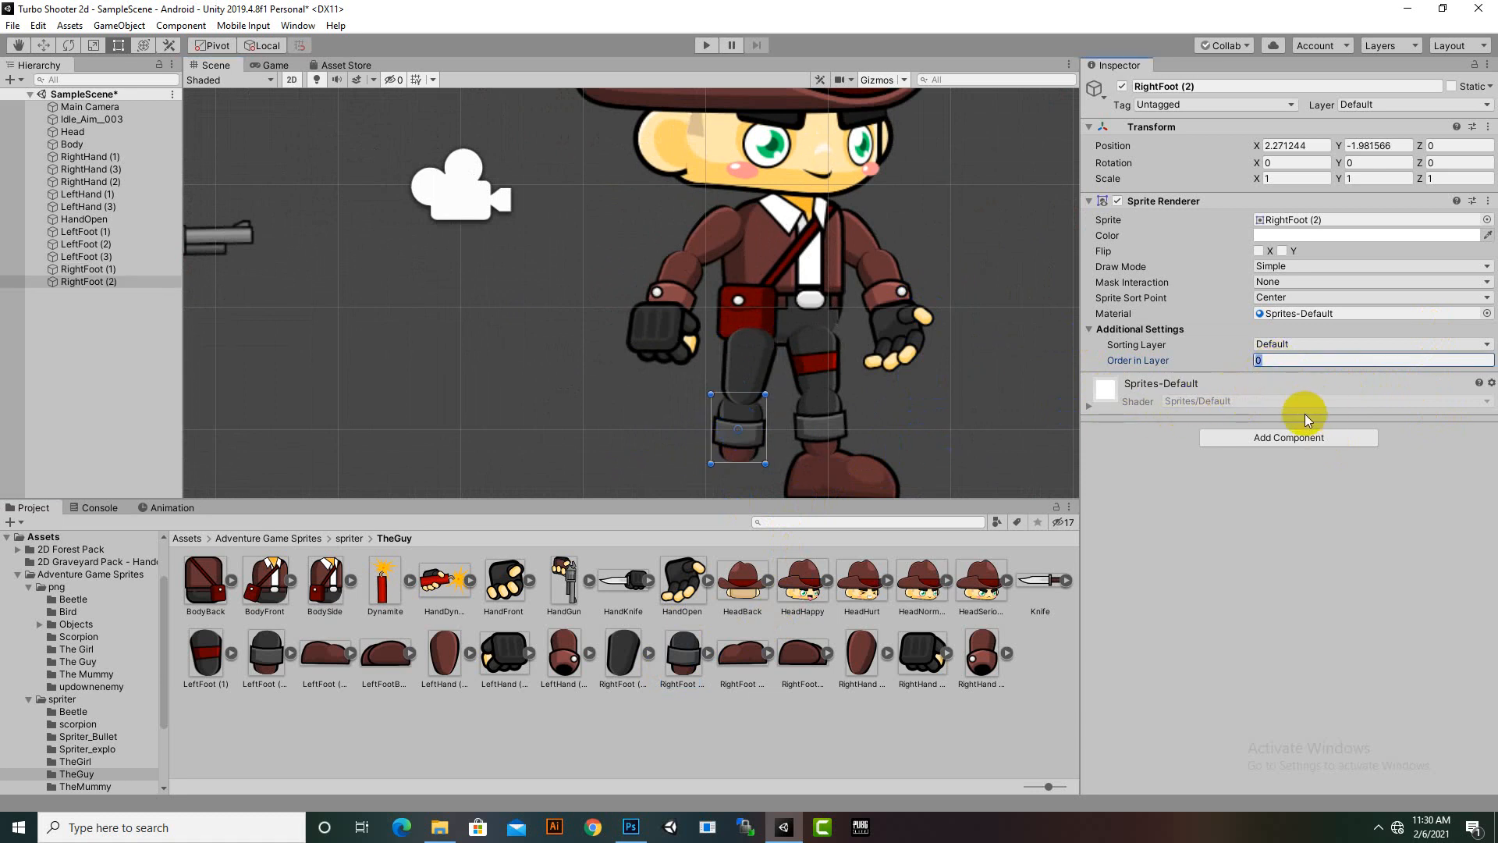
pyautogui.write('7')
pyautogui.scroll(-3, 858, 195)
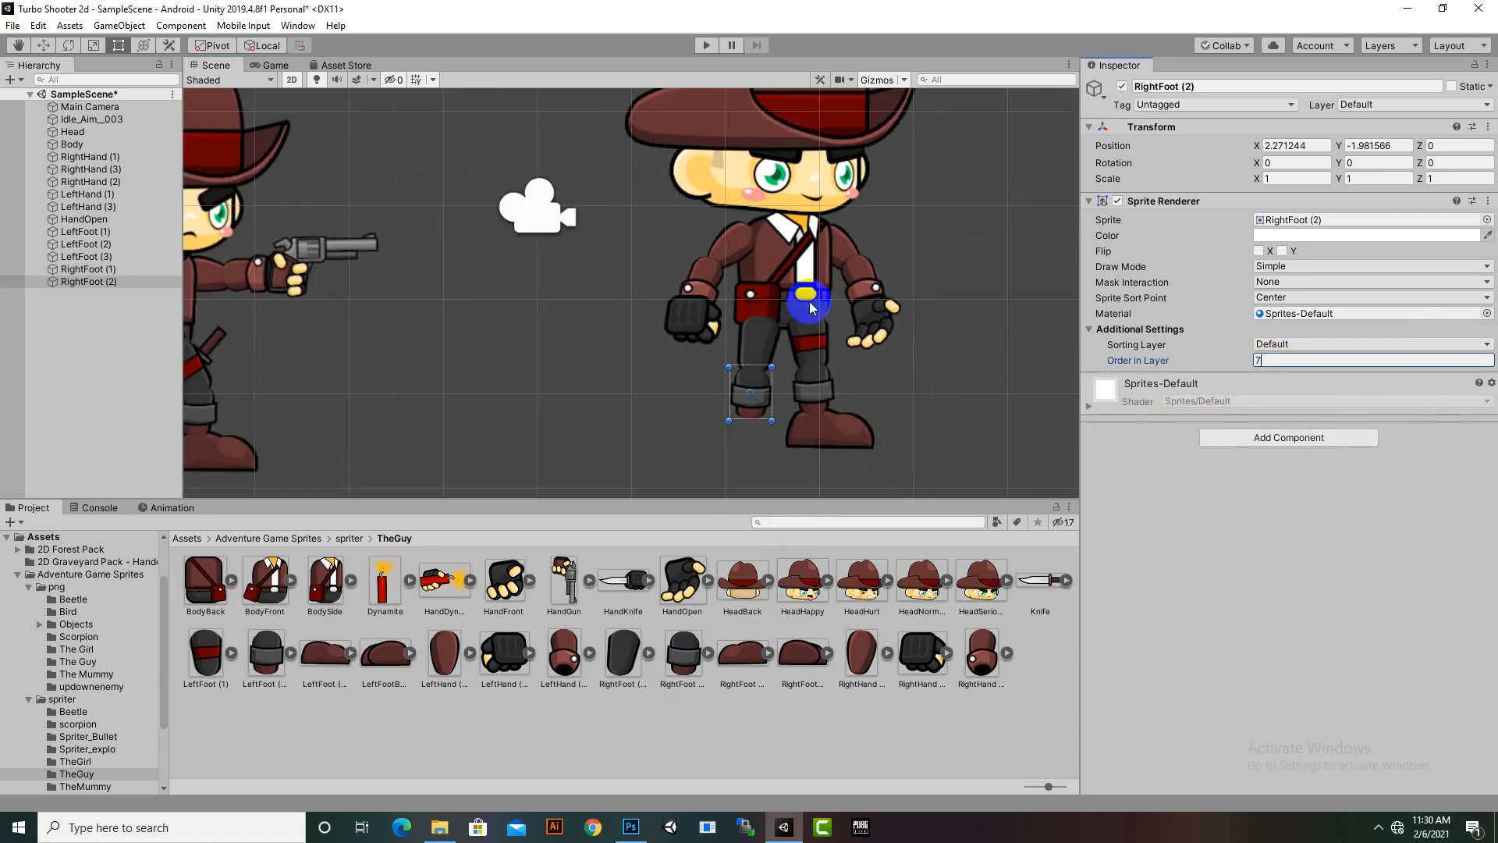
pyautogui.scroll(6, 736, 345)
pyautogui.moveTo(774, 378); pyautogui.dragTo(778, 369)
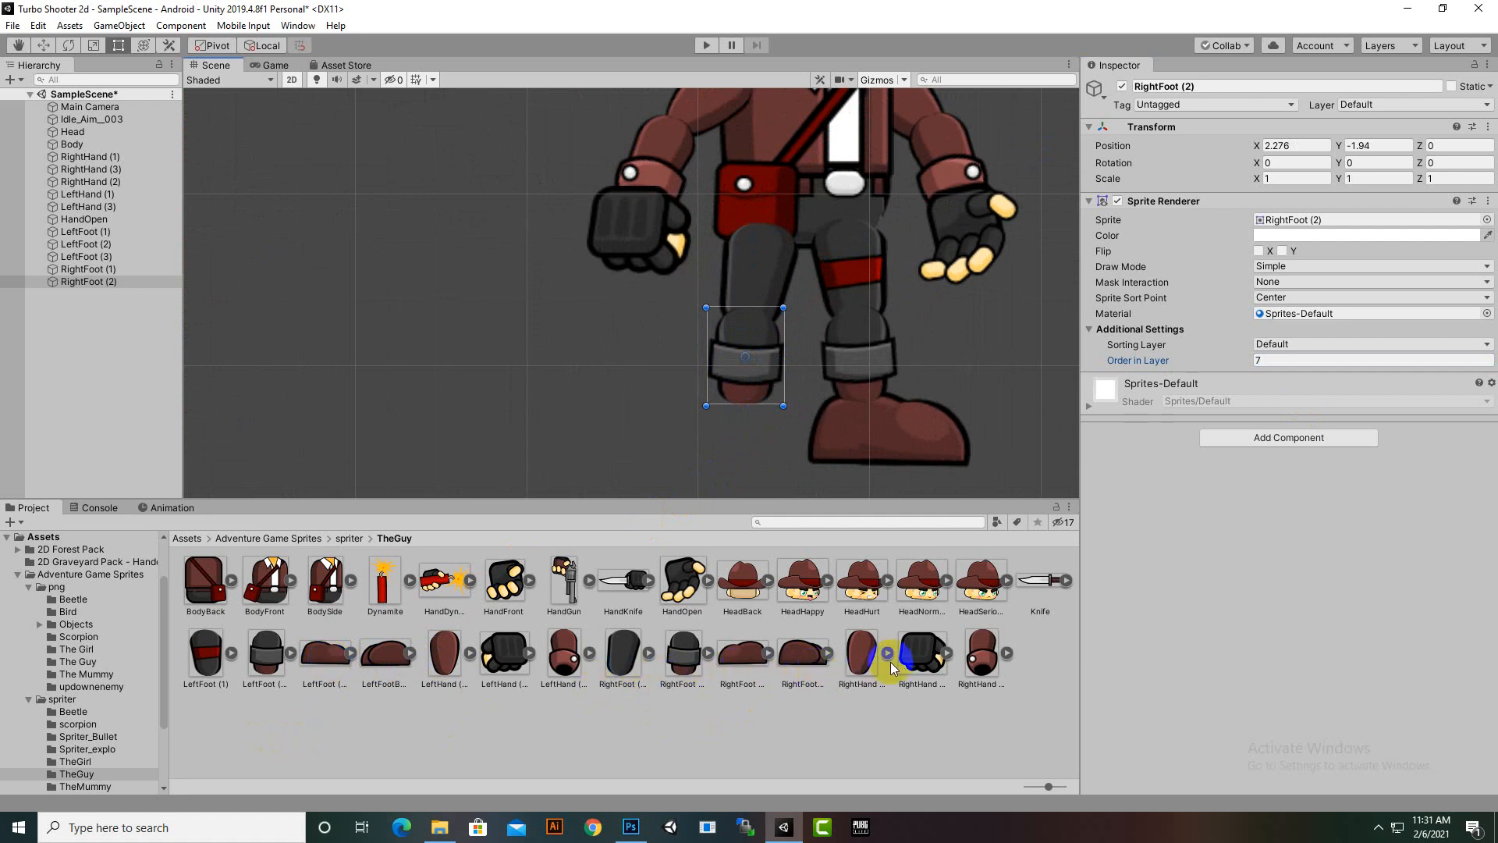
# Step: Place the RightFoot (3) shoe sprite below the right shin at about X 2.07, Y -2.37, with Order in Layer 6
pyautogui.moveTo(820, 669); pyautogui.dragTo(708, 426)
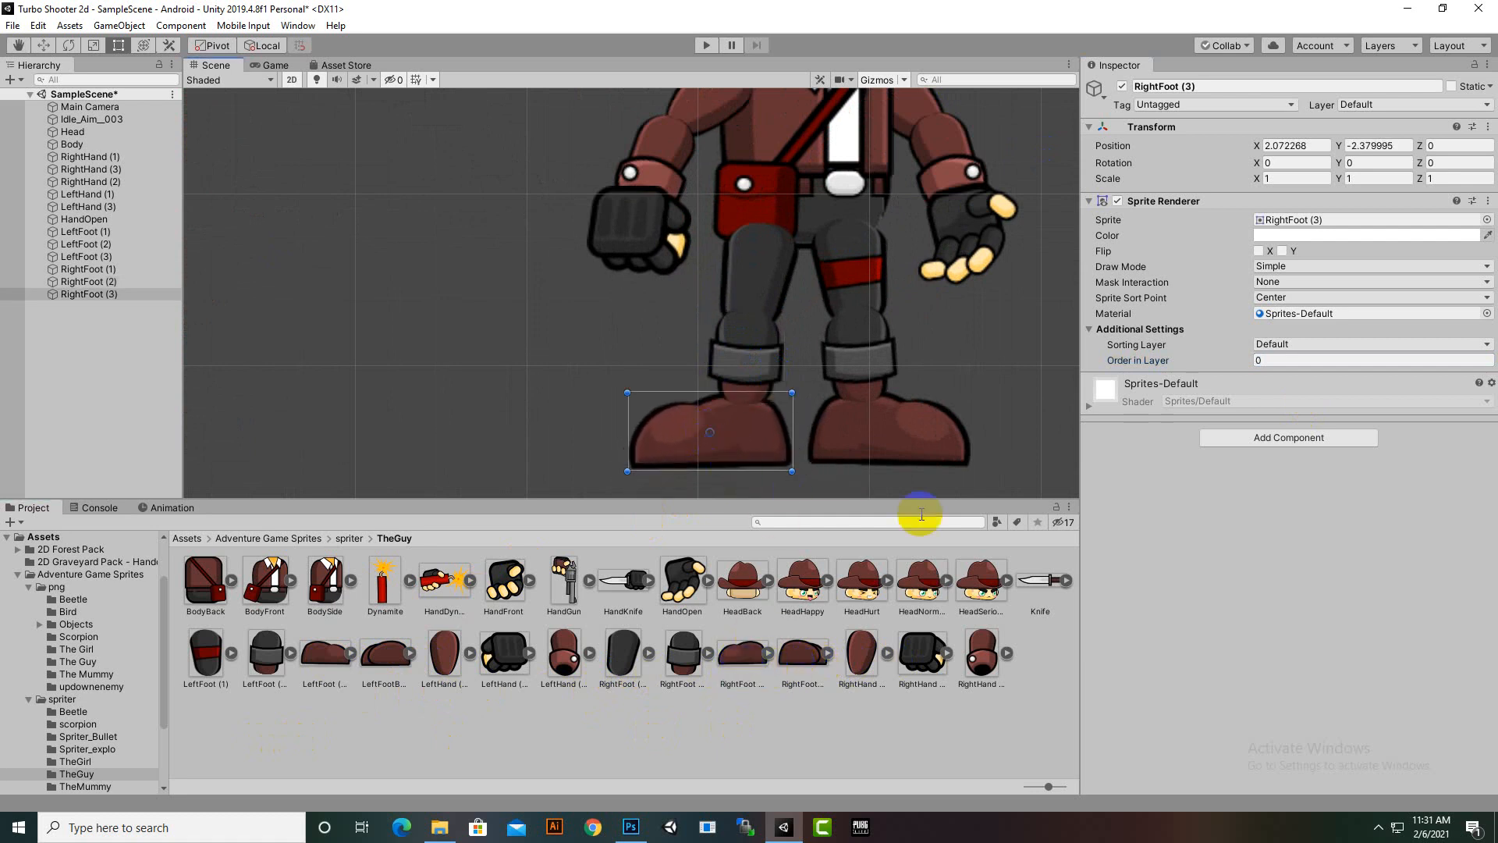
pyautogui.click(1305, 361)
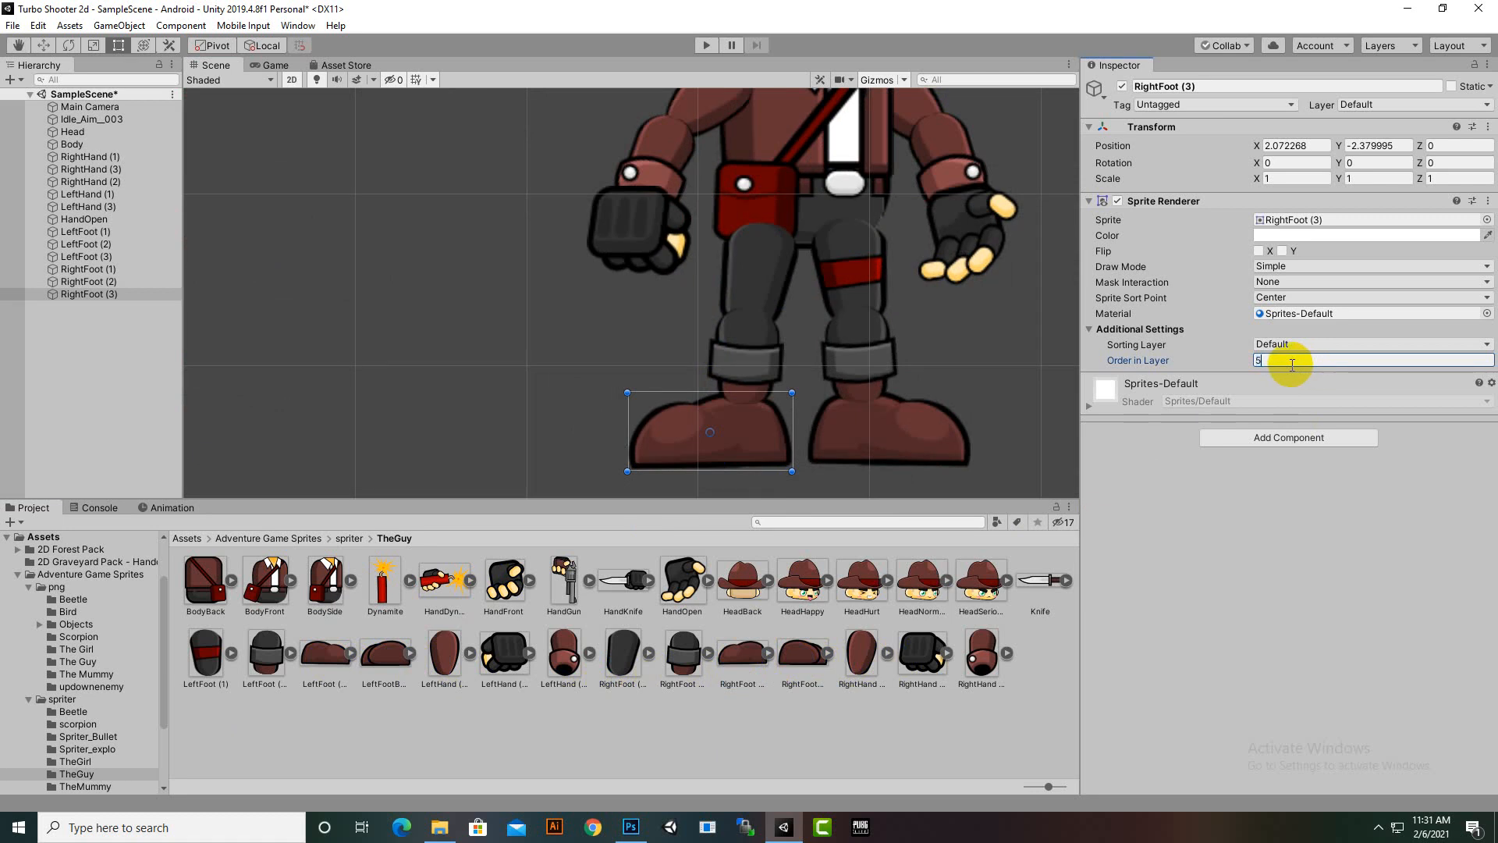
pyautogui.scroll(1, 746, 365)
pyautogui.moveTo(765, 467); pyautogui.dragTo(765, 463)
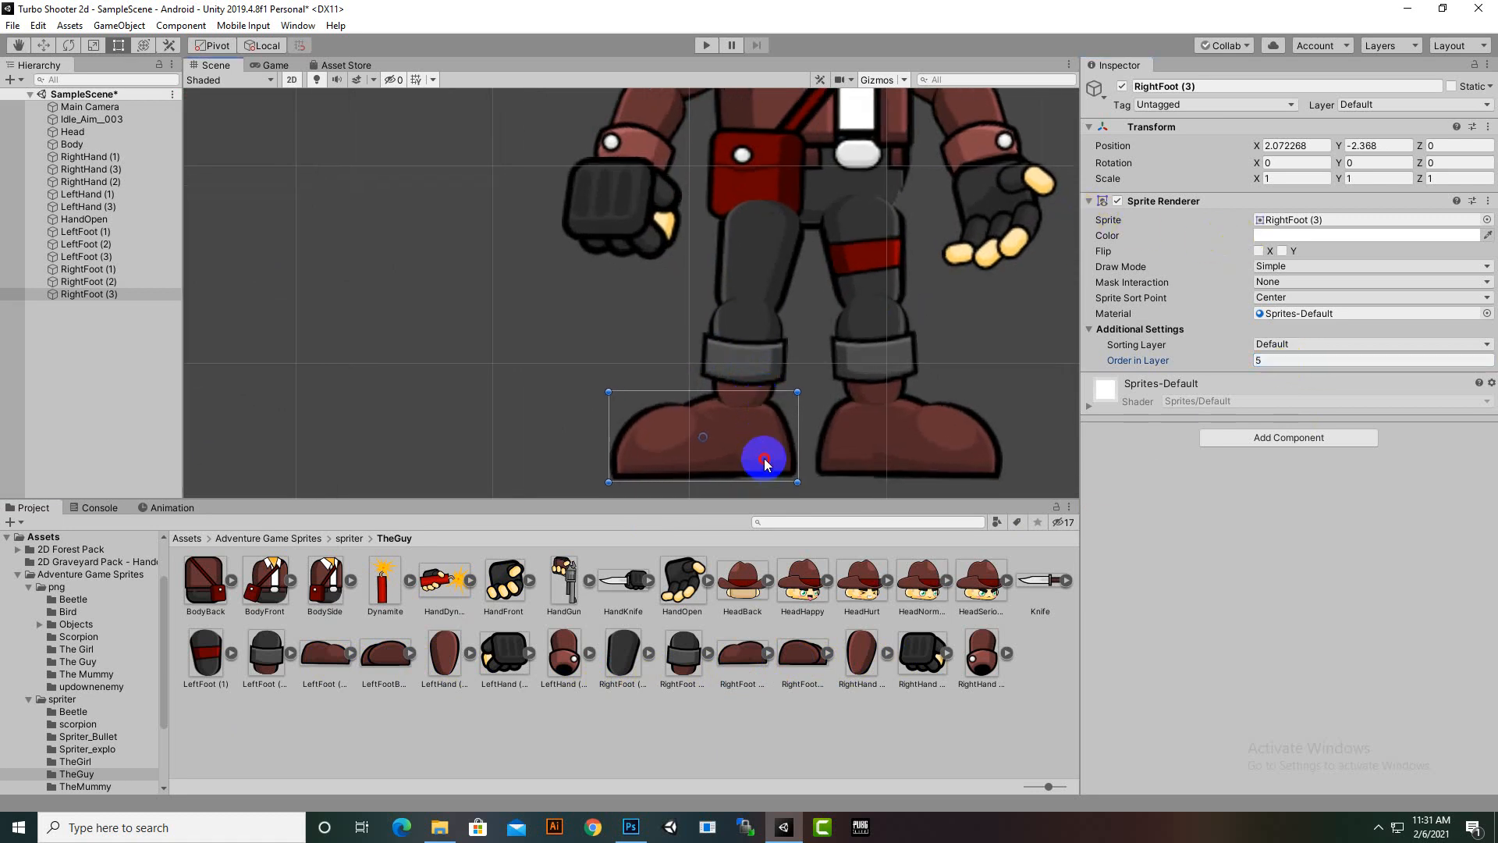
pyautogui.click(917, 455)
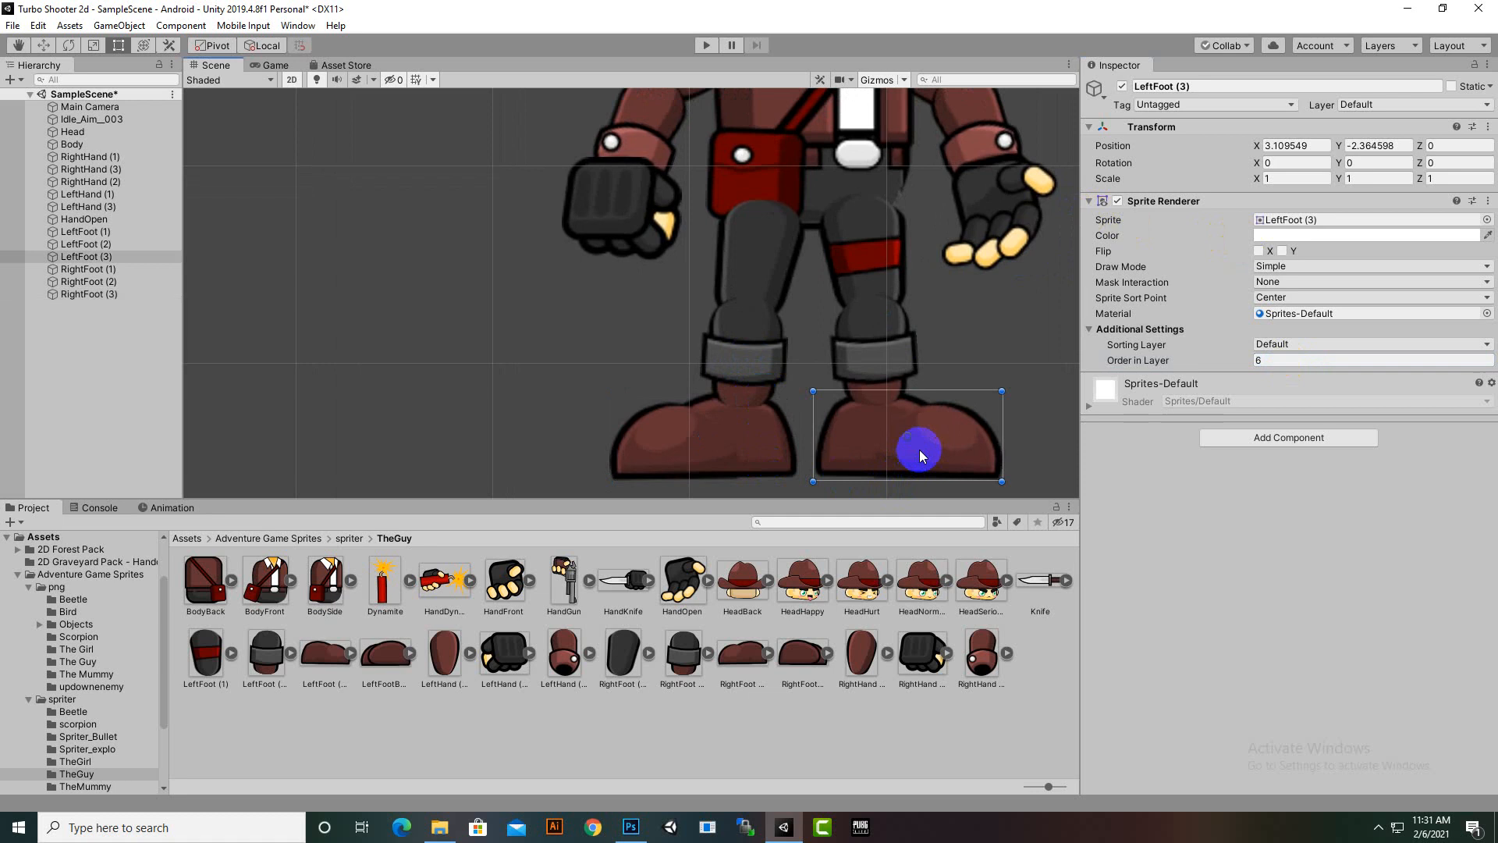
pyautogui.click(705, 465)
pyautogui.click(1311, 361)
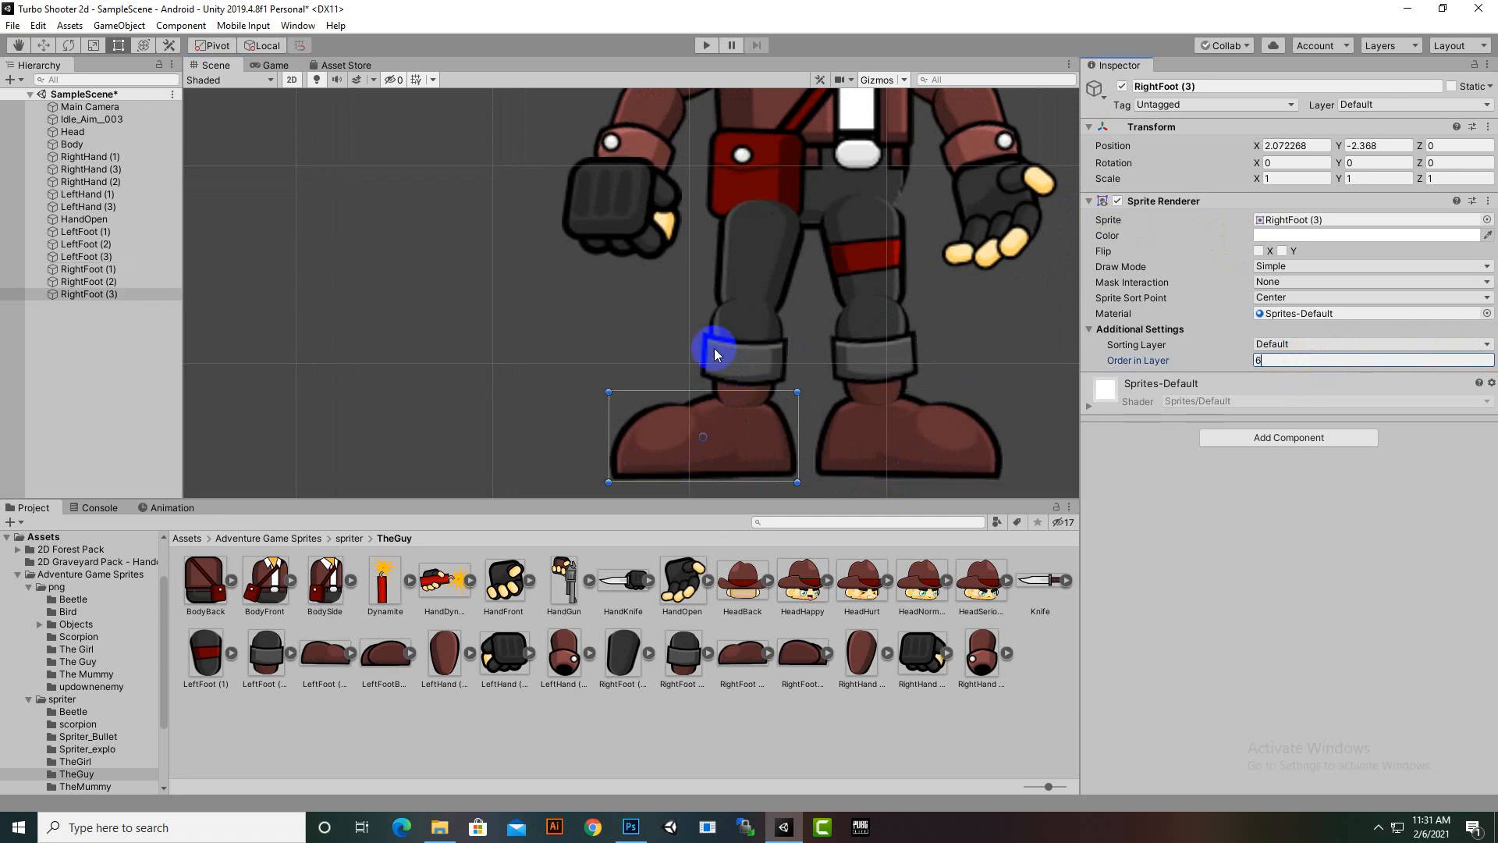
# Step: Examine the whole assembled character side by side with the reference character holding the gun
pyautogui.scroll(-5, 671, 375)
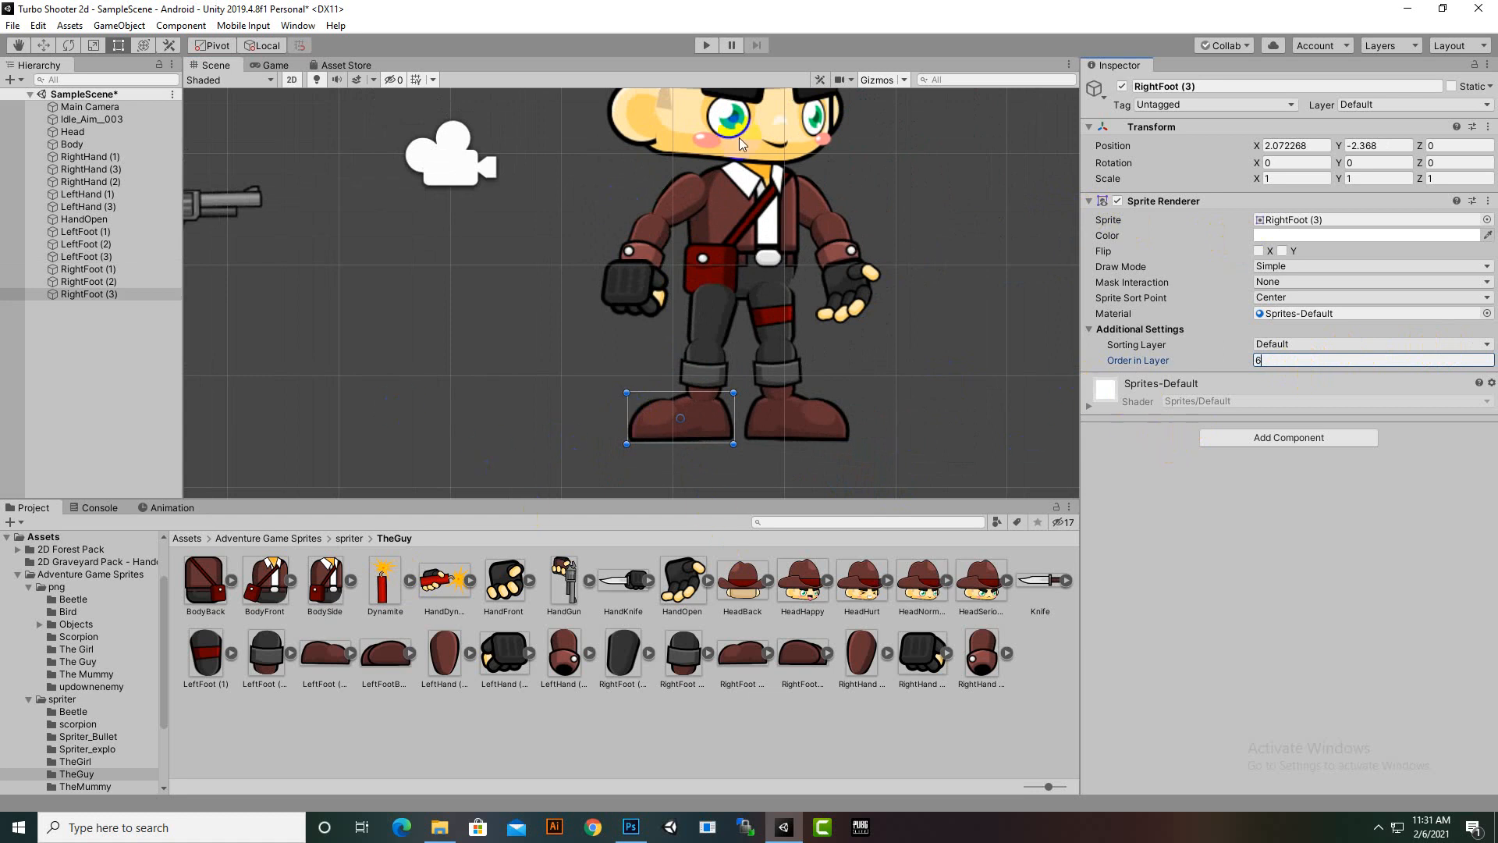
pyautogui.scroll(-6, 707, 243)
pyautogui.moveTo(709, 294); pyautogui.dragTo(654, 411, button='middle')
pyautogui.scroll(-6, 698, 376)
pyautogui.scroll(6, 708, 380)
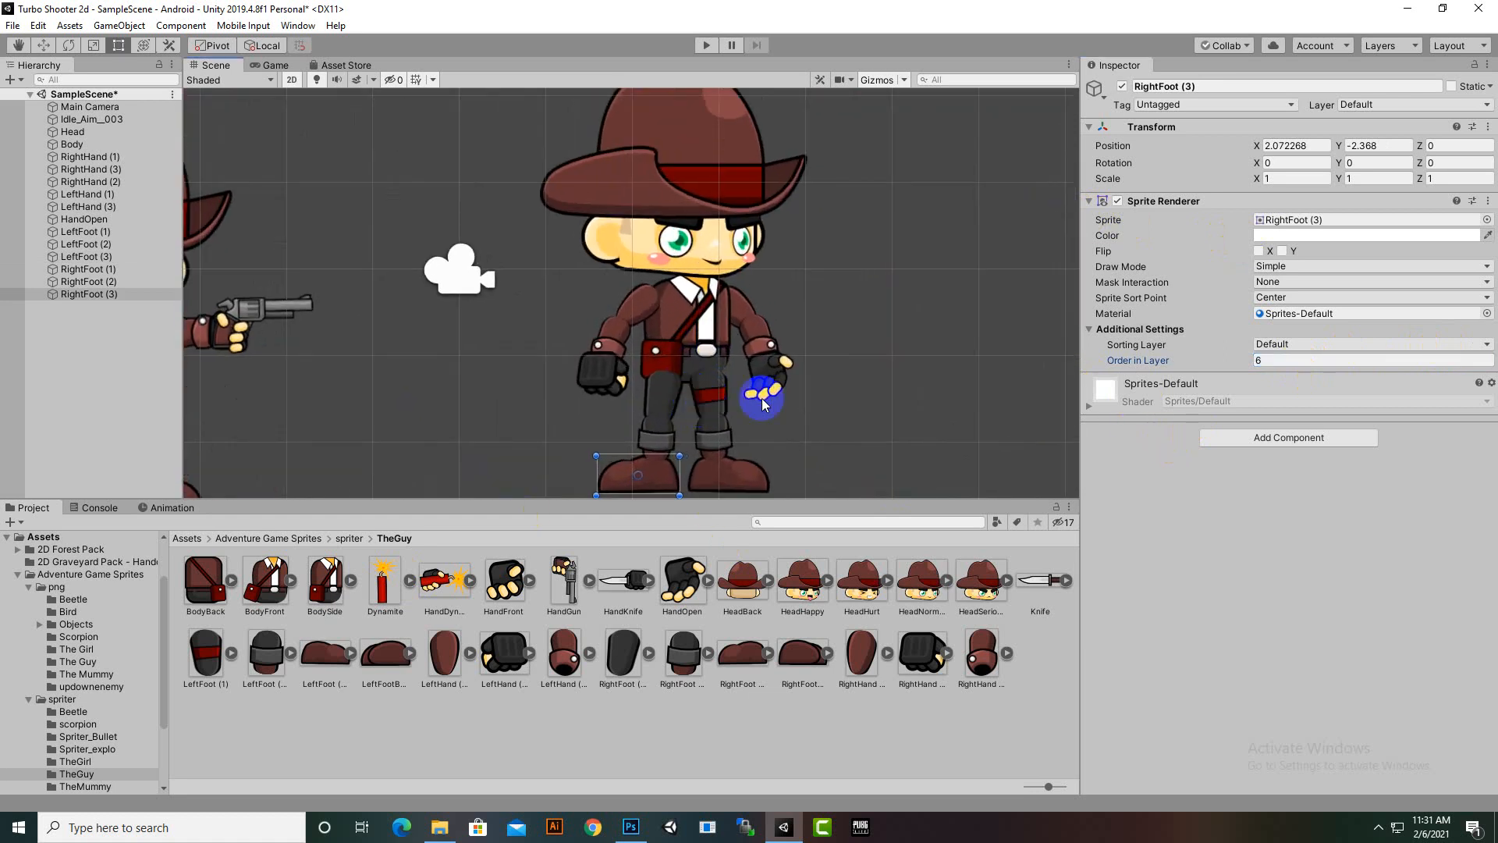
pyautogui.moveTo(765, 395); pyautogui.dragTo(795, 369, button='middle')
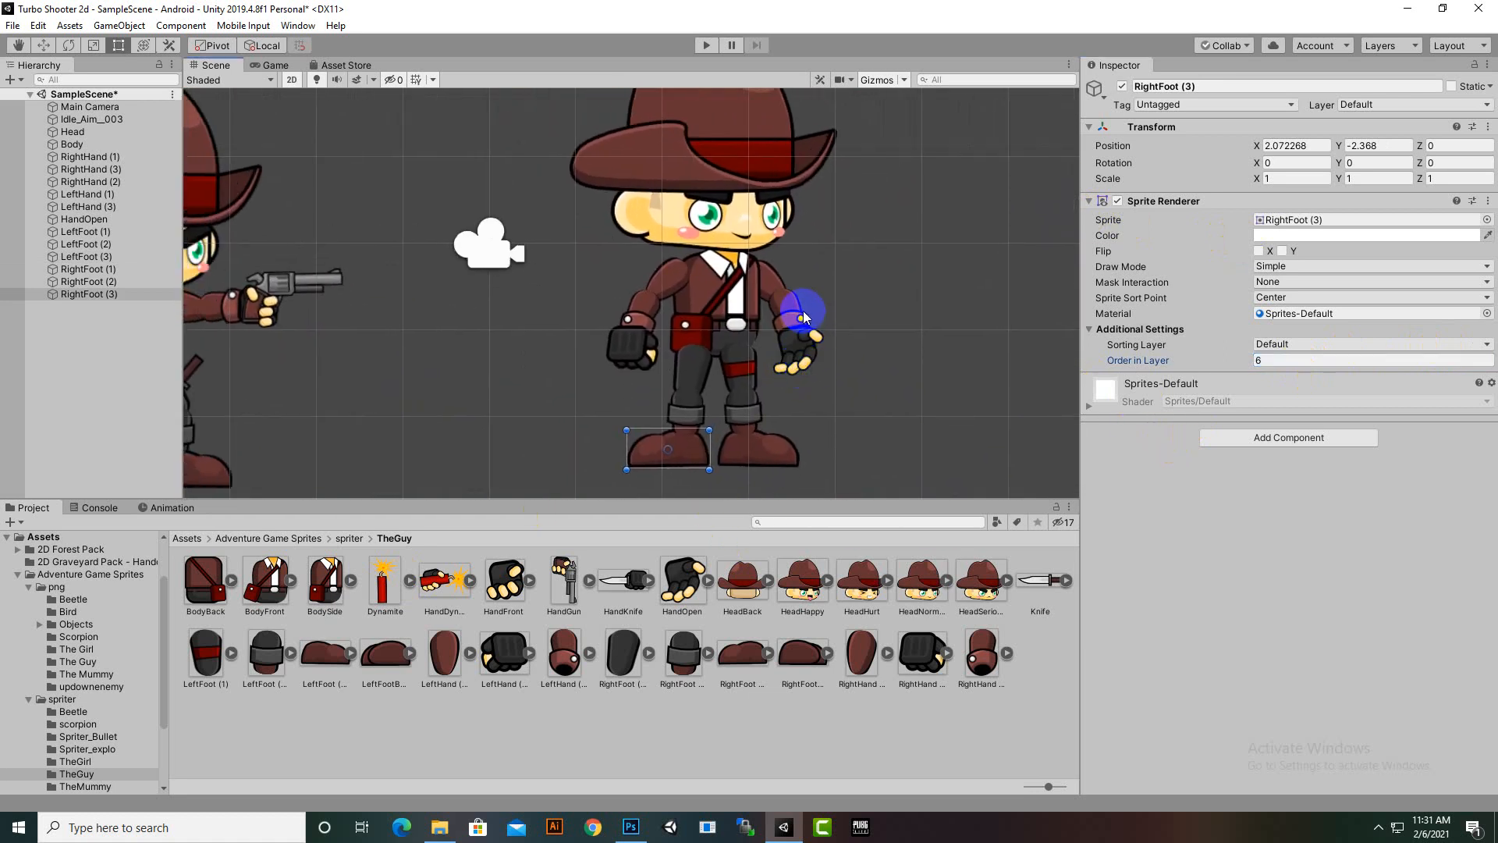
pyautogui.scroll(-3, 809, 323)
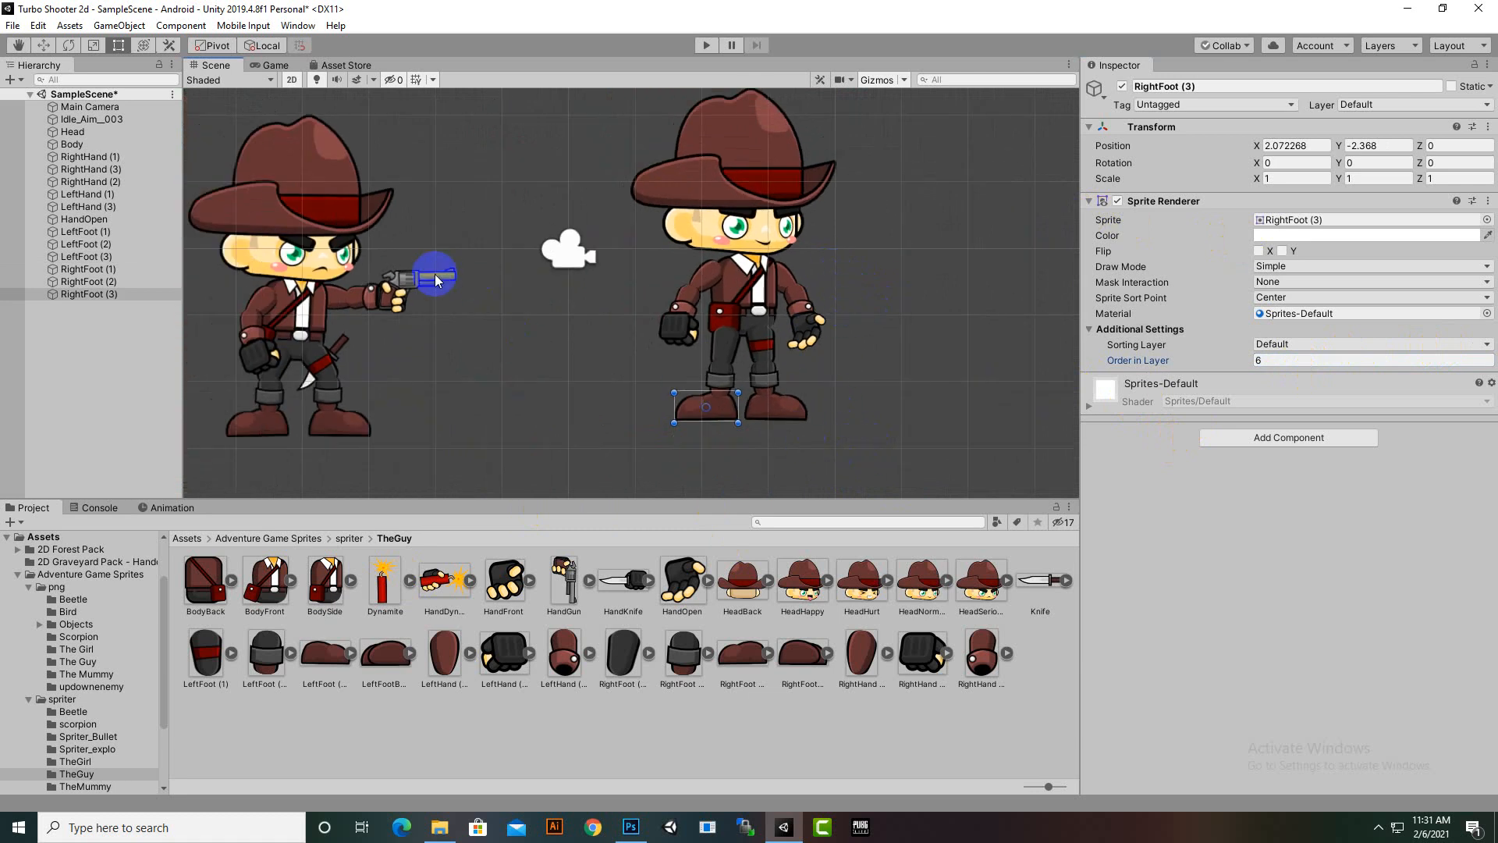
pyautogui.scroll(-4, 560, 284)
pyautogui.moveTo(557, 292); pyautogui.dragTo(673, 327, button='middle')
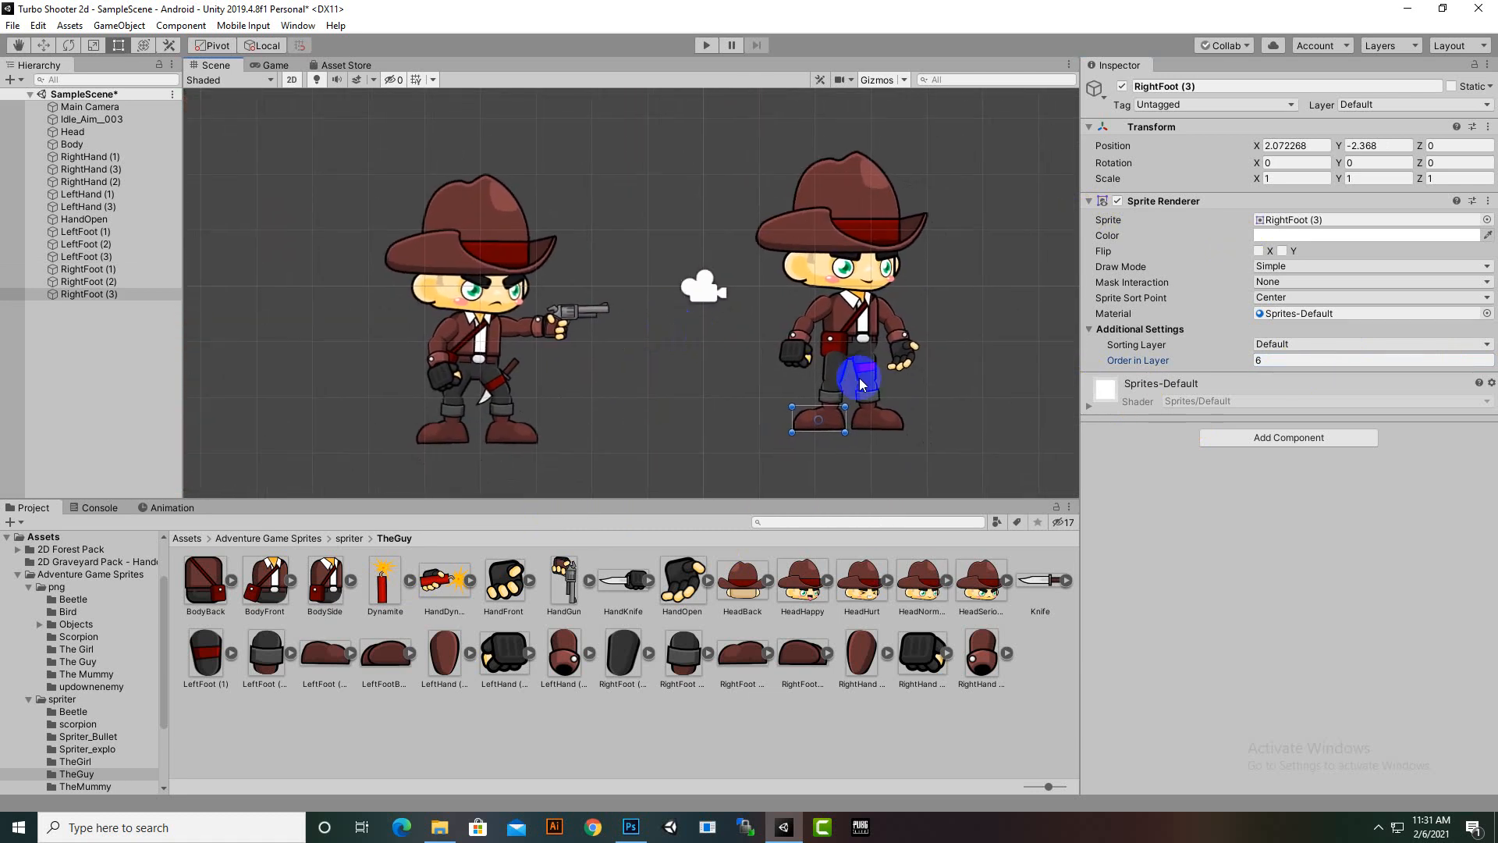
# Step: Rename the upper right arm object RightHand (1) as RightArm
pyautogui.click(78, 145)
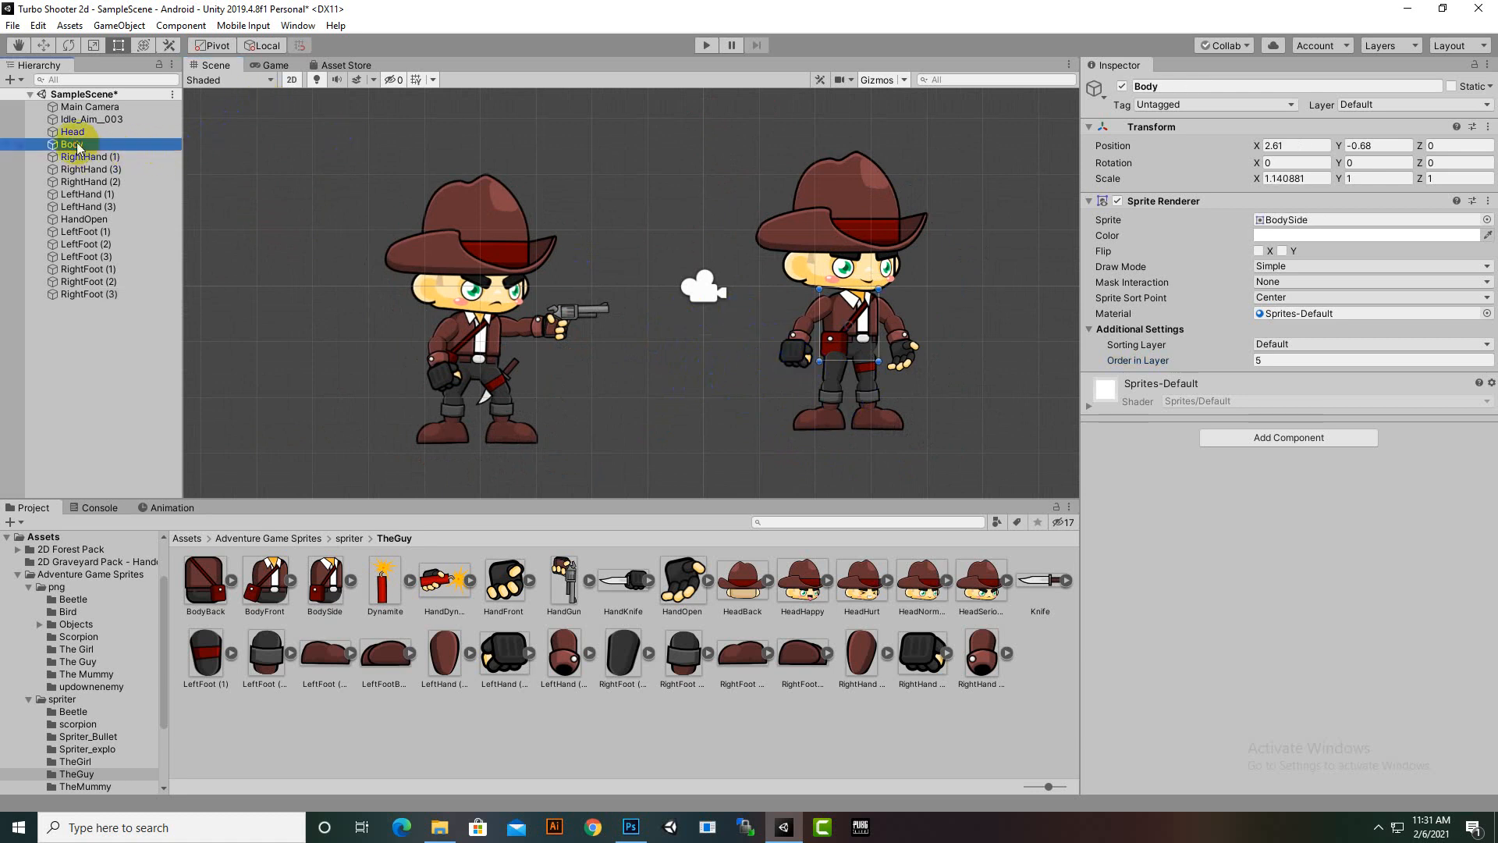
pyautogui.click(73, 132)
pyautogui.click(82, 160)
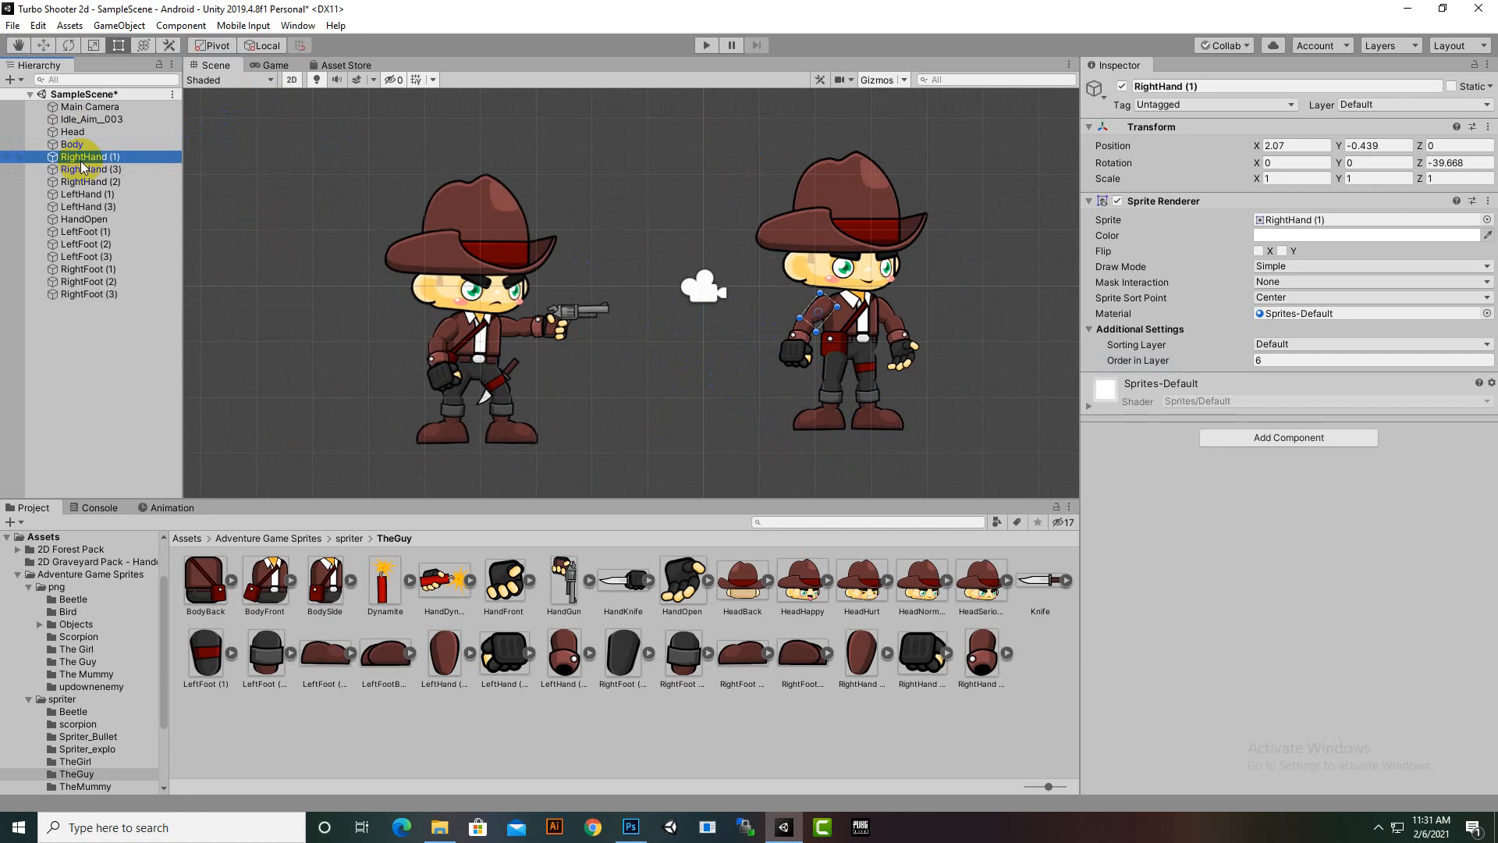
pyautogui.rightClick(82, 160)
pyautogui.click(105, 200)
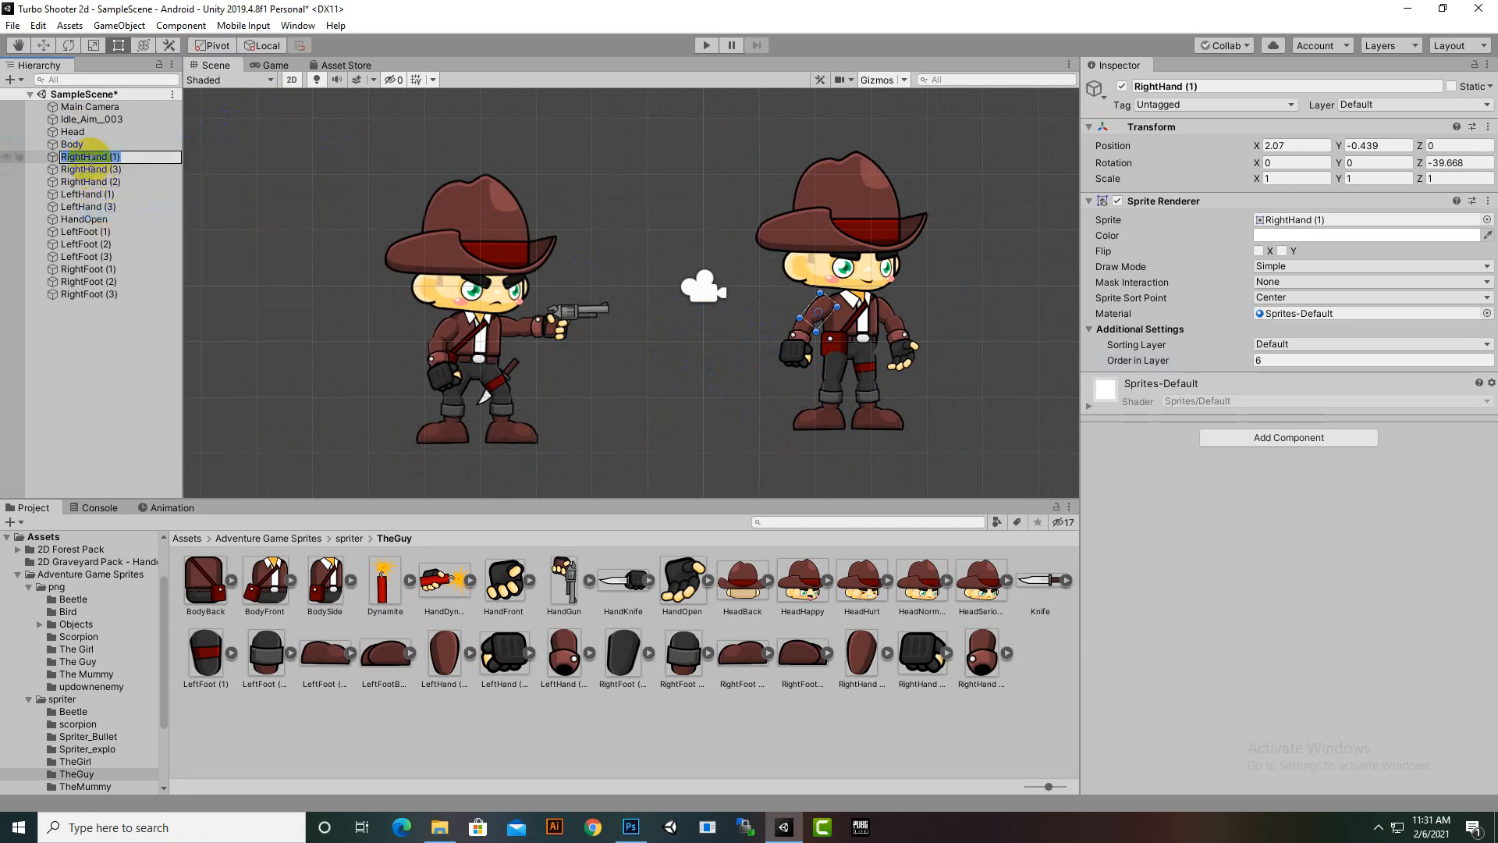
pyautogui.moveTo(91, 157); pyautogui.dragTo(186, 163)
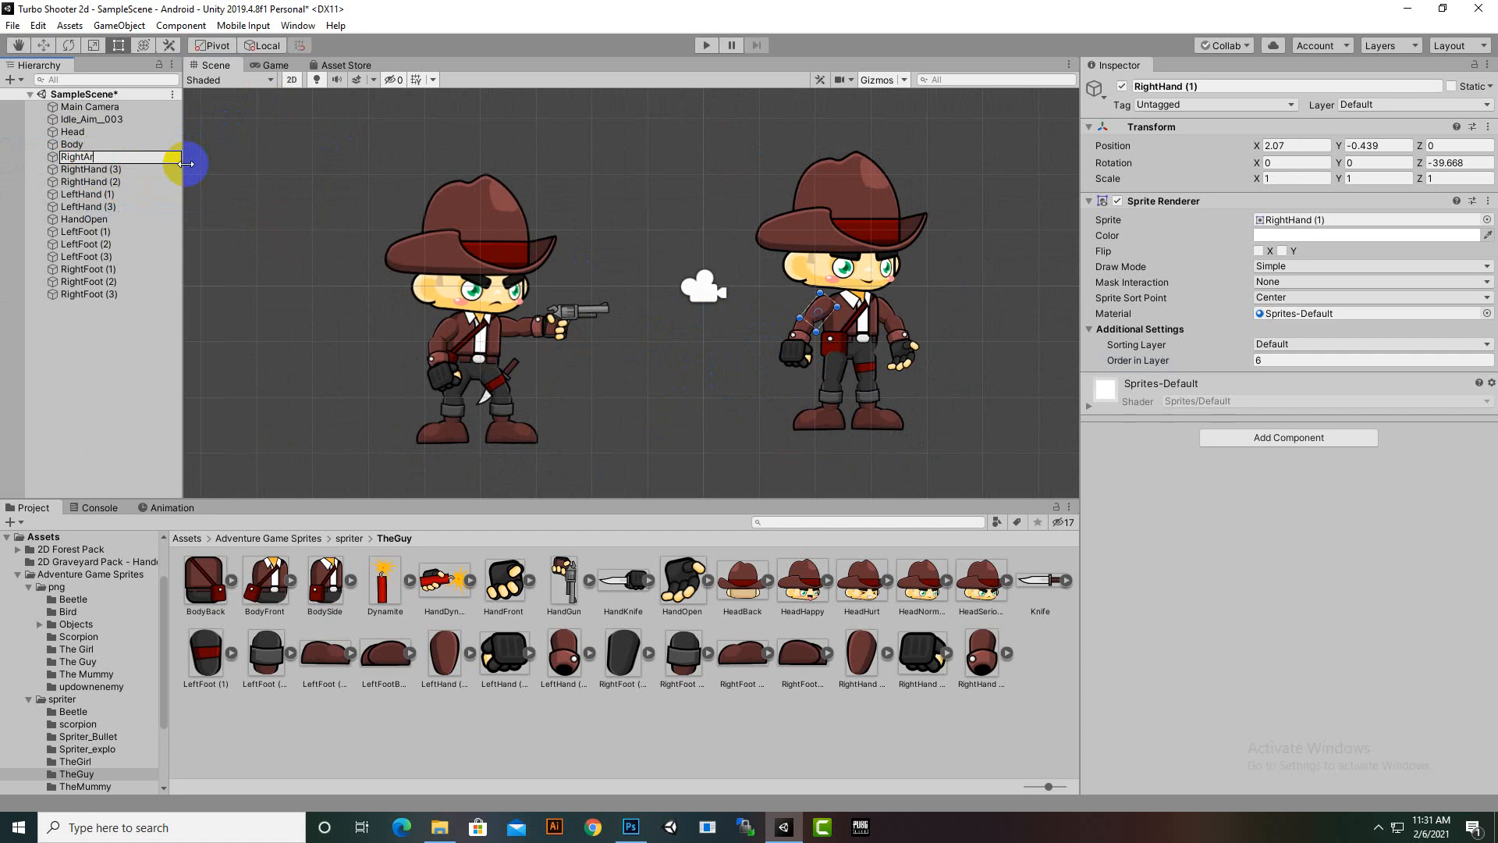
pyautogui.write('Arm')
pyautogui.press('Return')
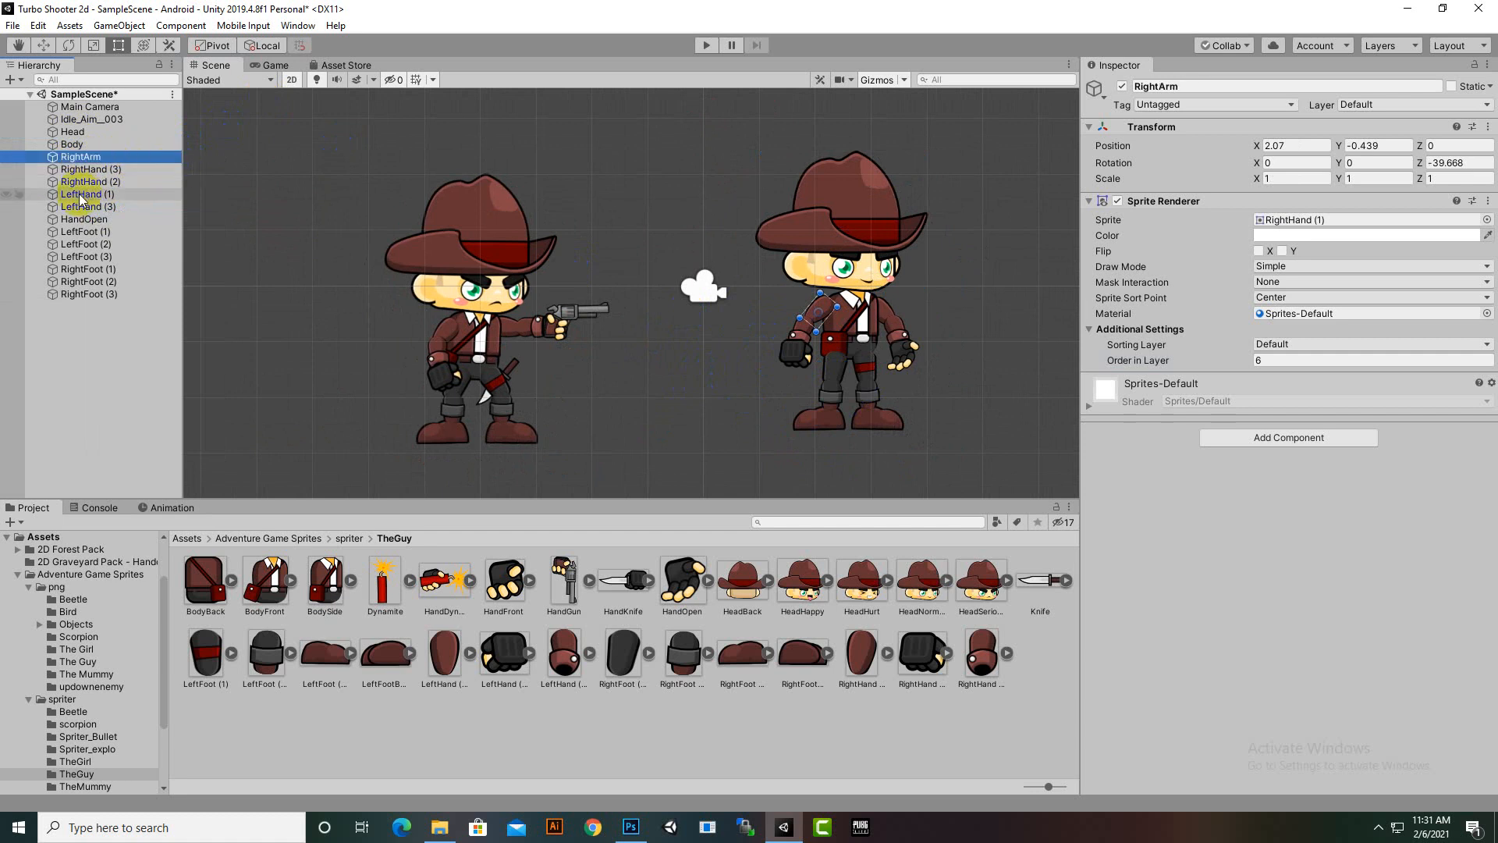
# Step: Rename the right forearm object RightHand (3) as RightArmBottom
pyautogui.rightClick(94, 169)
pyautogui.click(135, 225)
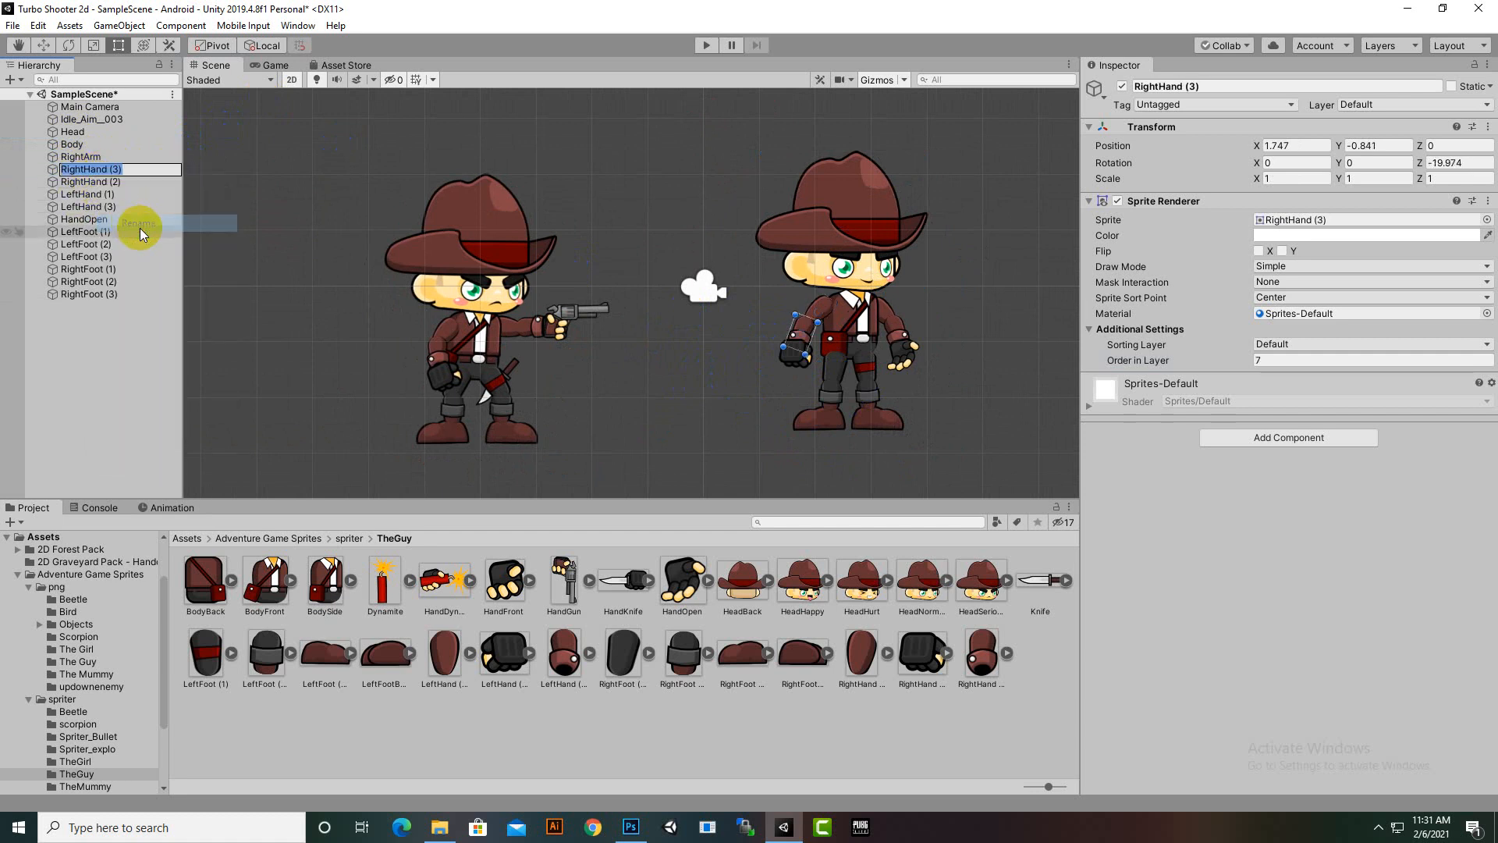
pyautogui.write('Right')
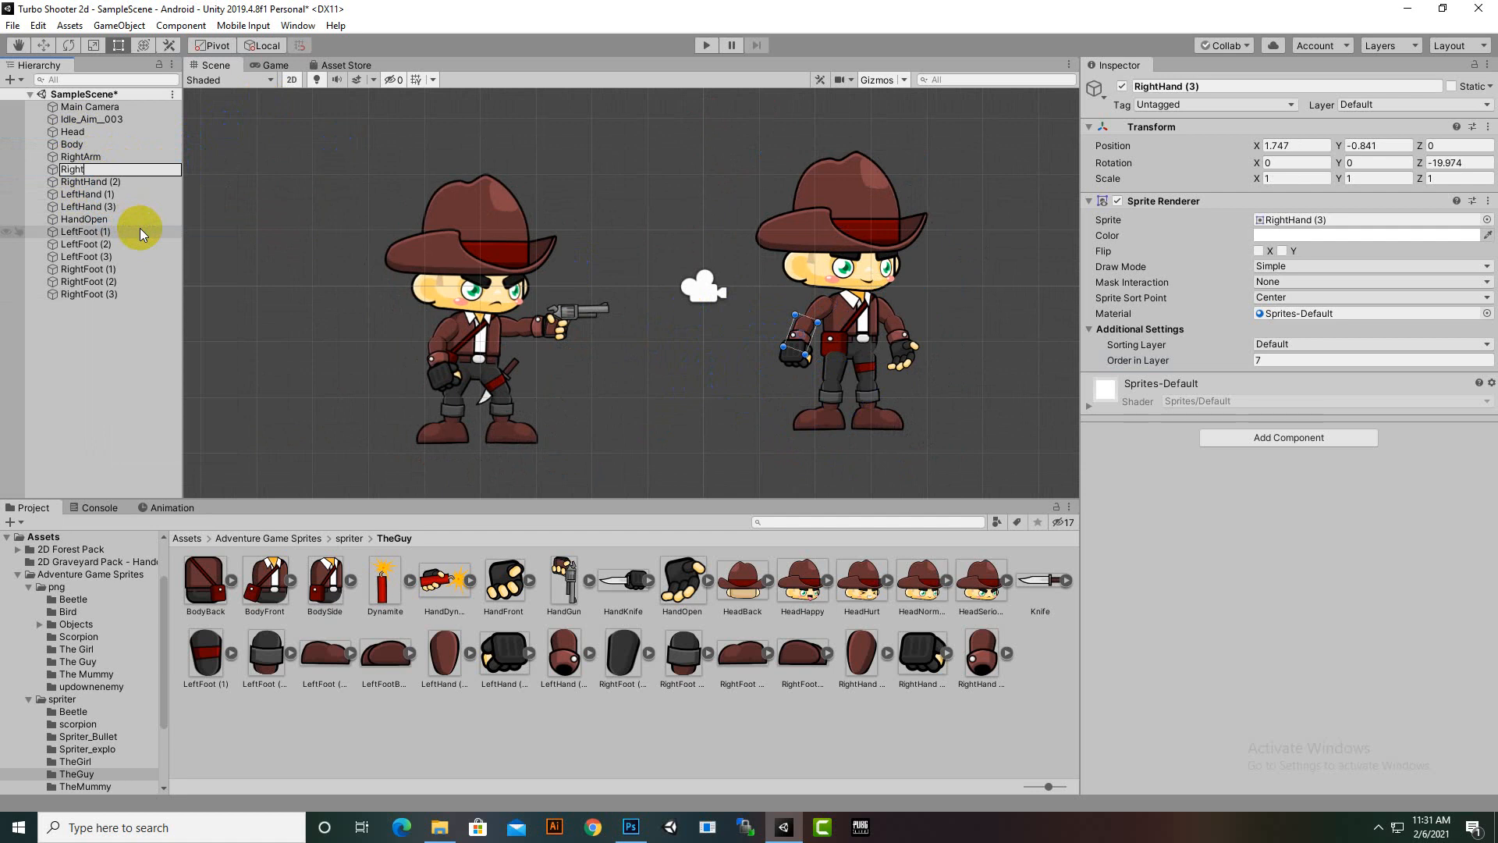
pyautogui.write('ArmBottom')
pyautogui.press('Return')
# Step: Remove the number from the RightHand (2) object's name so it reads RightHand
pyautogui.click(106, 184)
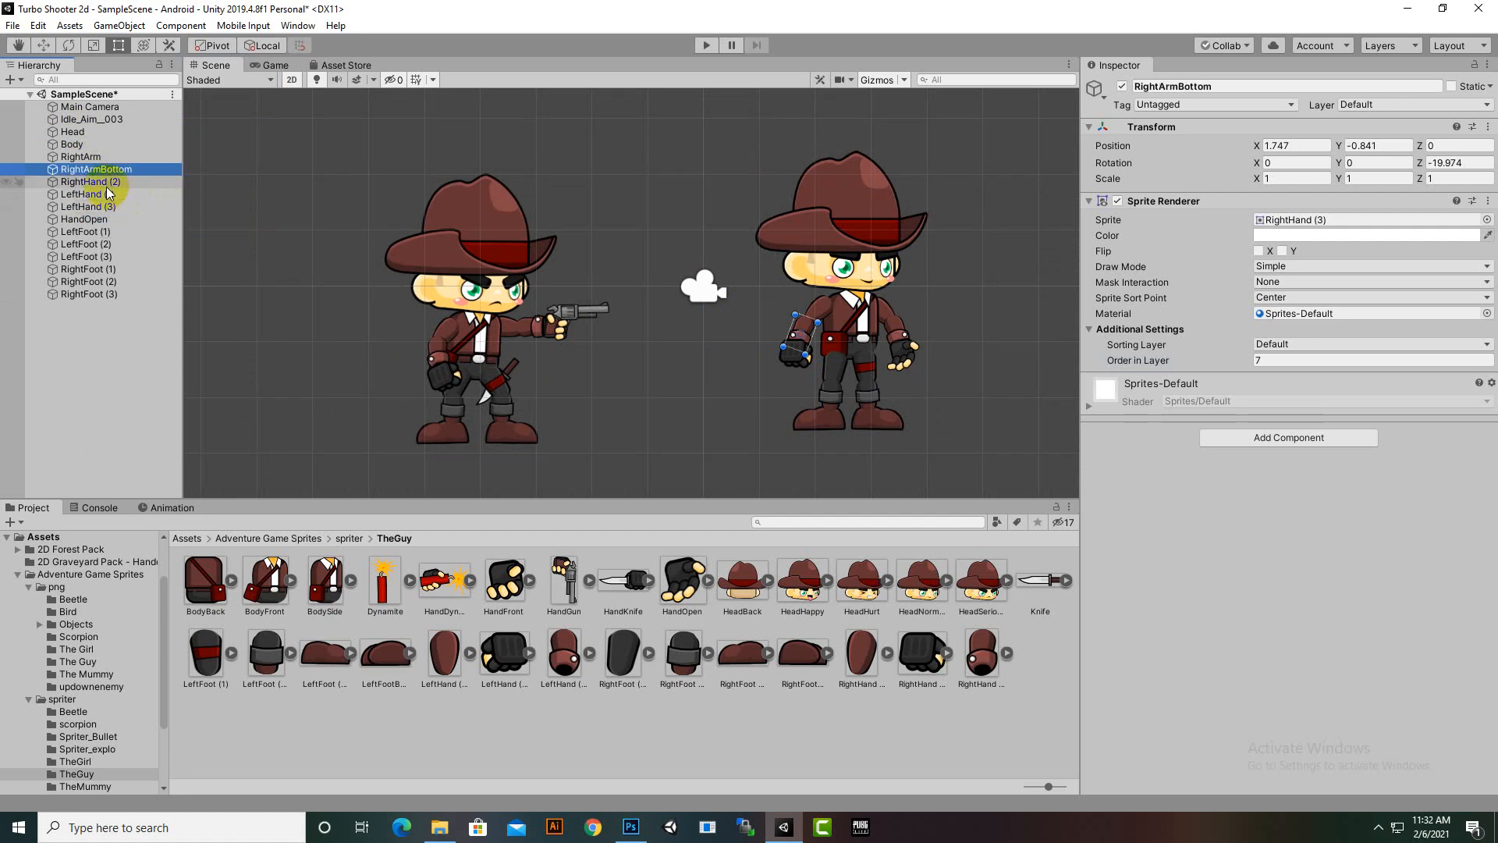
pyautogui.rightClick(106, 186)
pyautogui.click(128, 238)
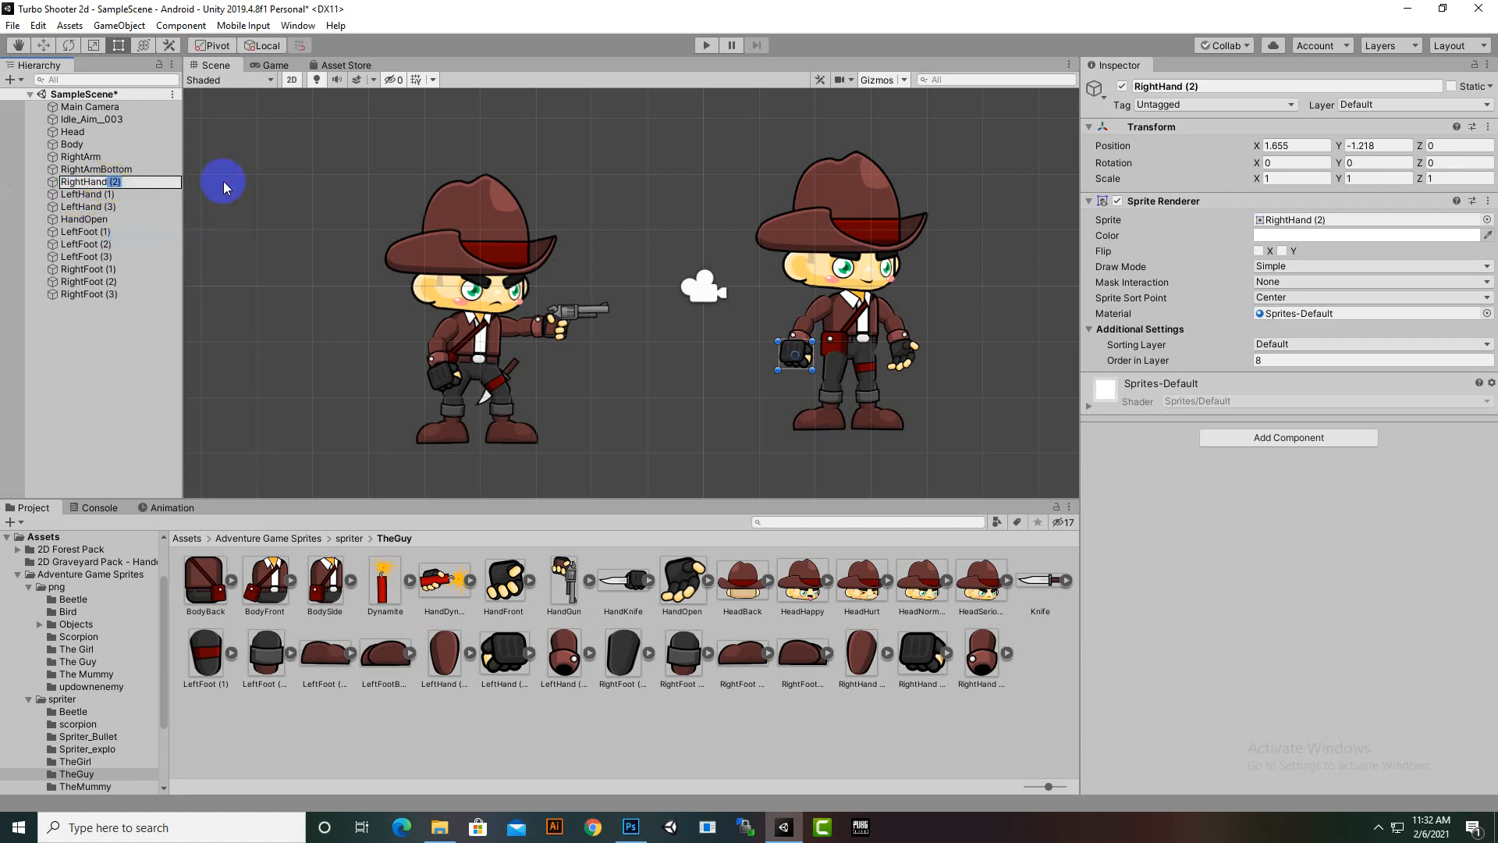
pyautogui.press('Delete')
pyautogui.press('Delete')
pyautogui.press('Delete')
pyautogui.press('Delete')
pyautogui.press('Return')
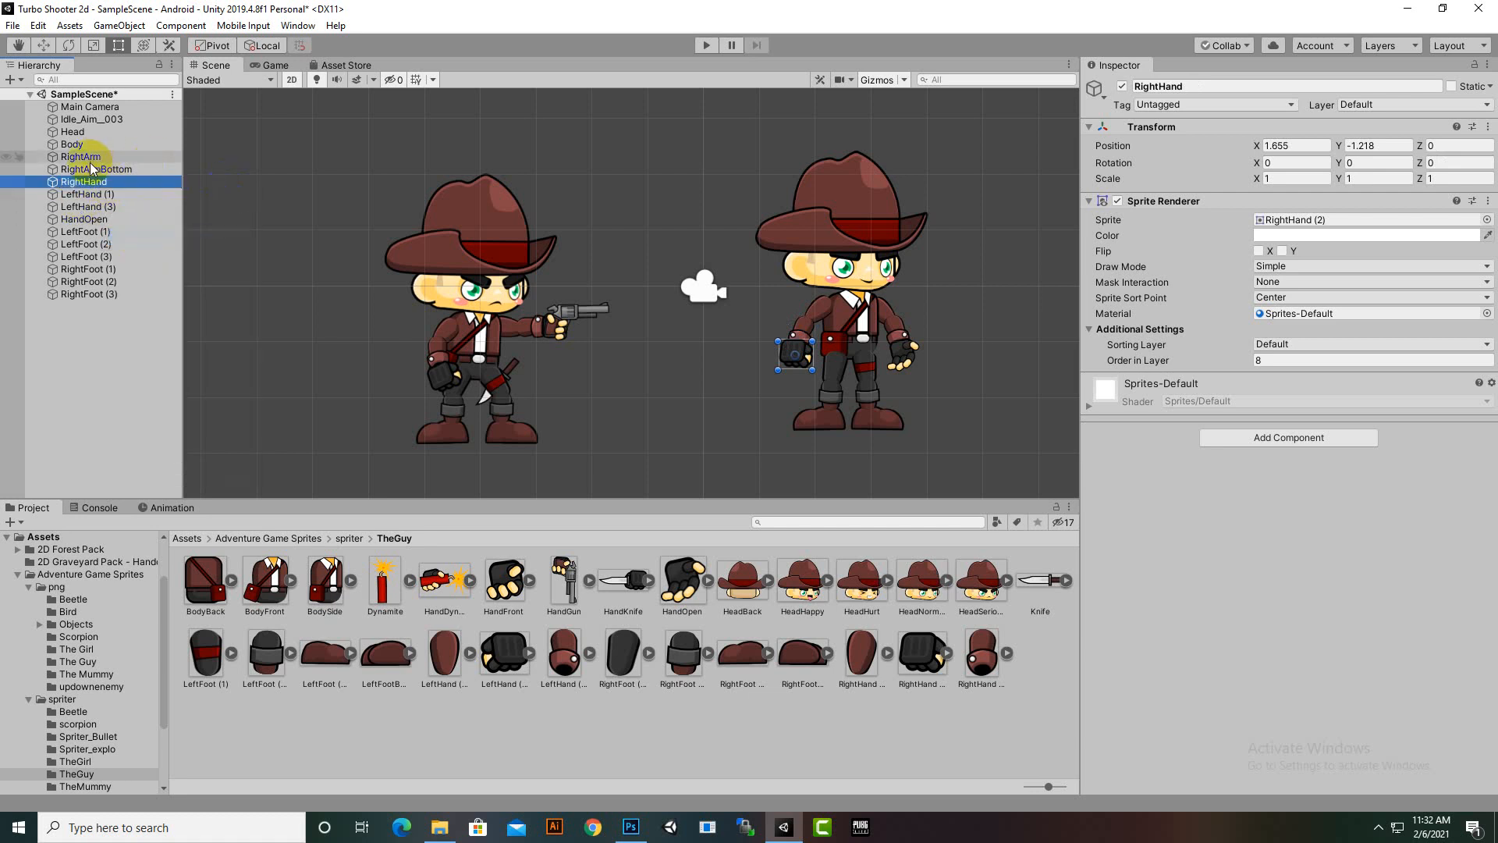
# Step: Rename the upper left arm object LeftHand (1) as LeftArm
pyautogui.click(87, 194)
pyautogui.rightClick(92, 195)
pyautogui.click(142, 245)
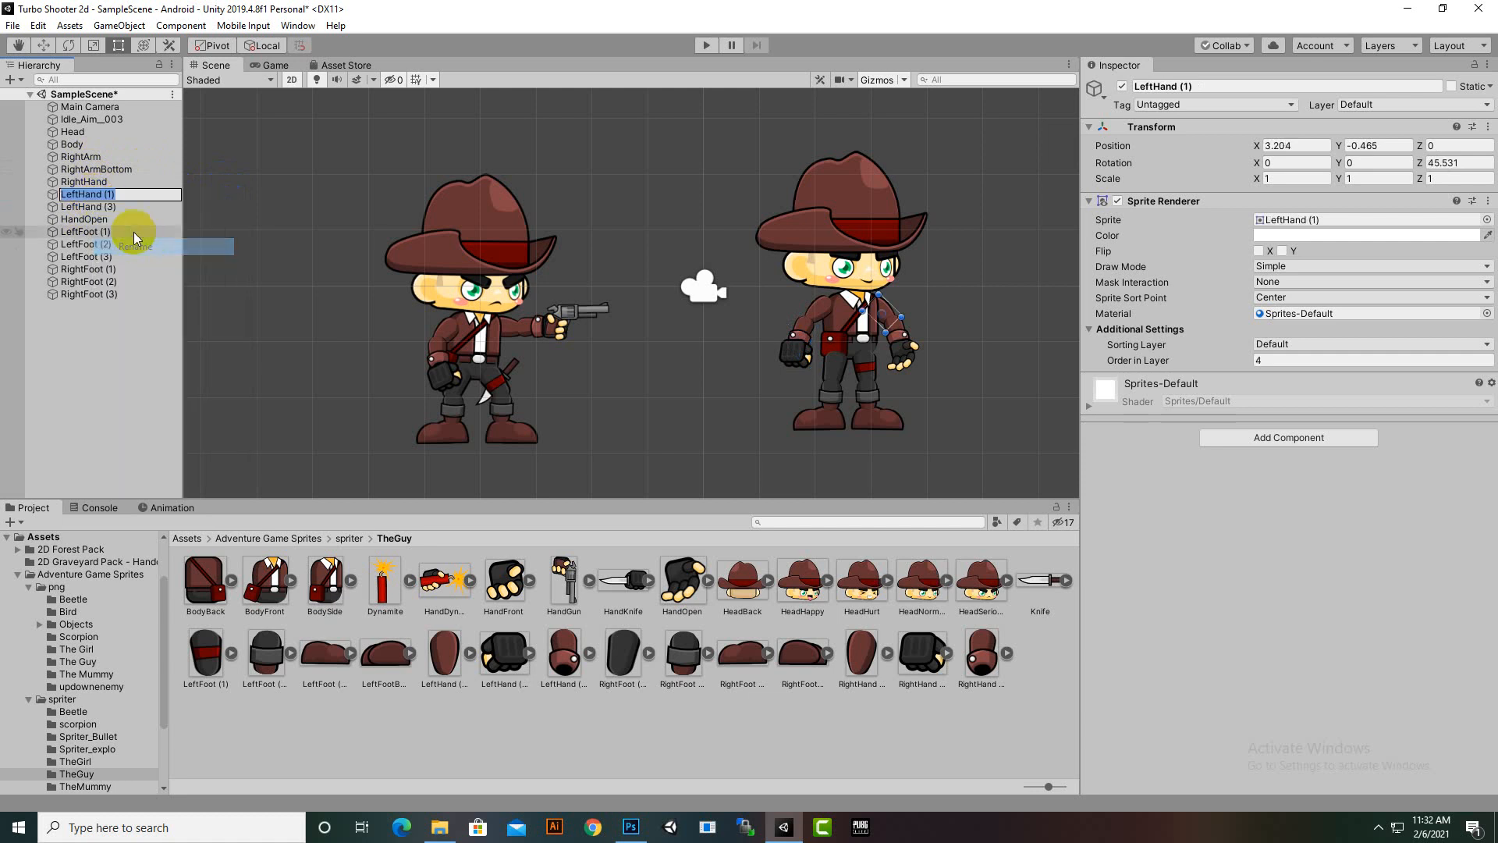
pyautogui.moveTo(82, 195); pyautogui.dragTo(194, 199)
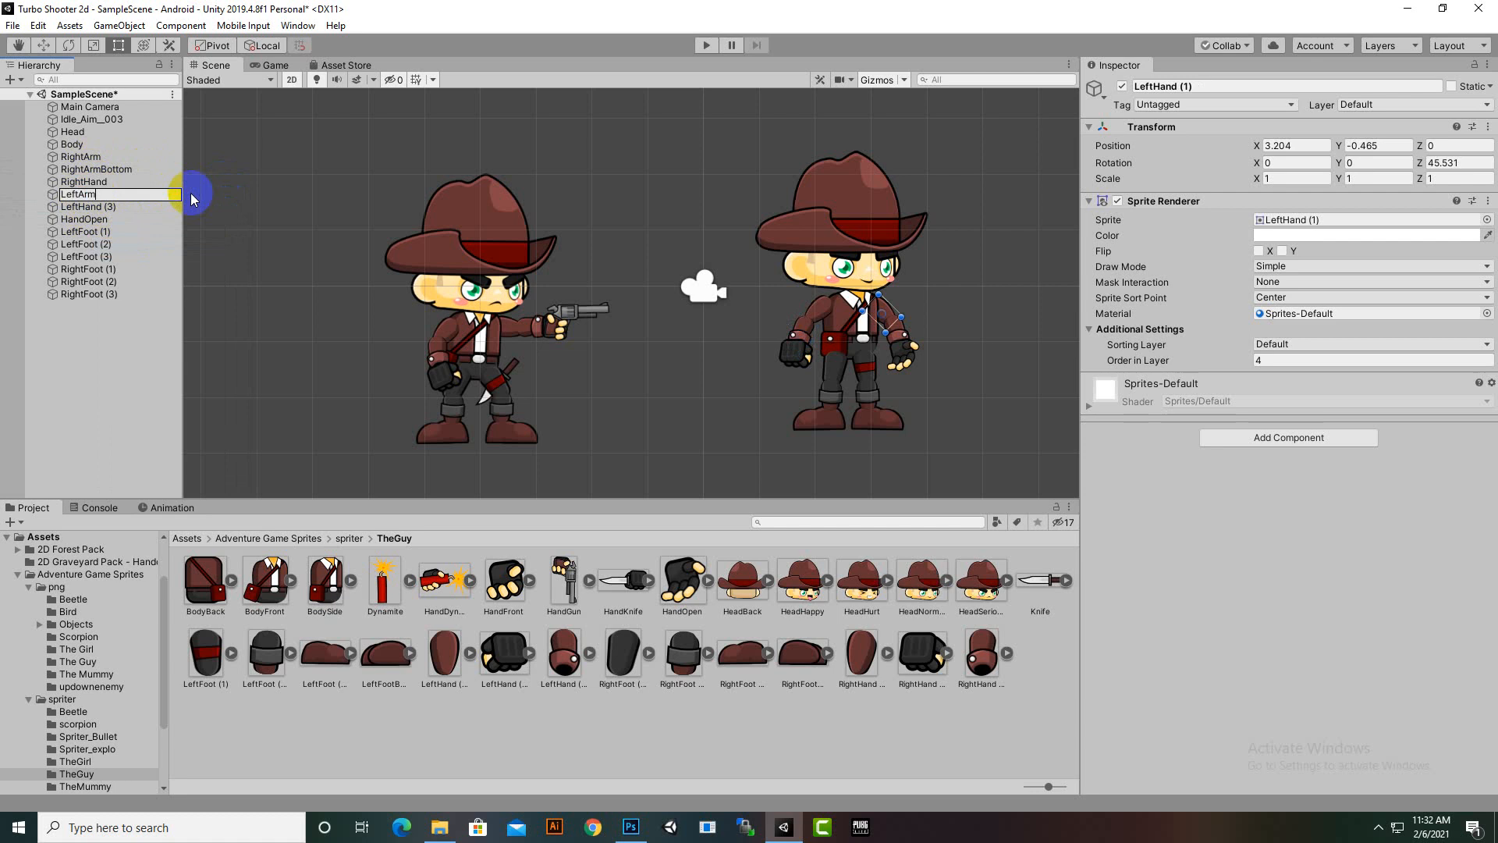
pyautogui.write('Arm')
pyautogui.press('Return')
# Step: Rename the left forearm object LeftHand (3) as LeftArmBottom
pyautogui.click(82, 207)
pyautogui.rightClick(82, 209)
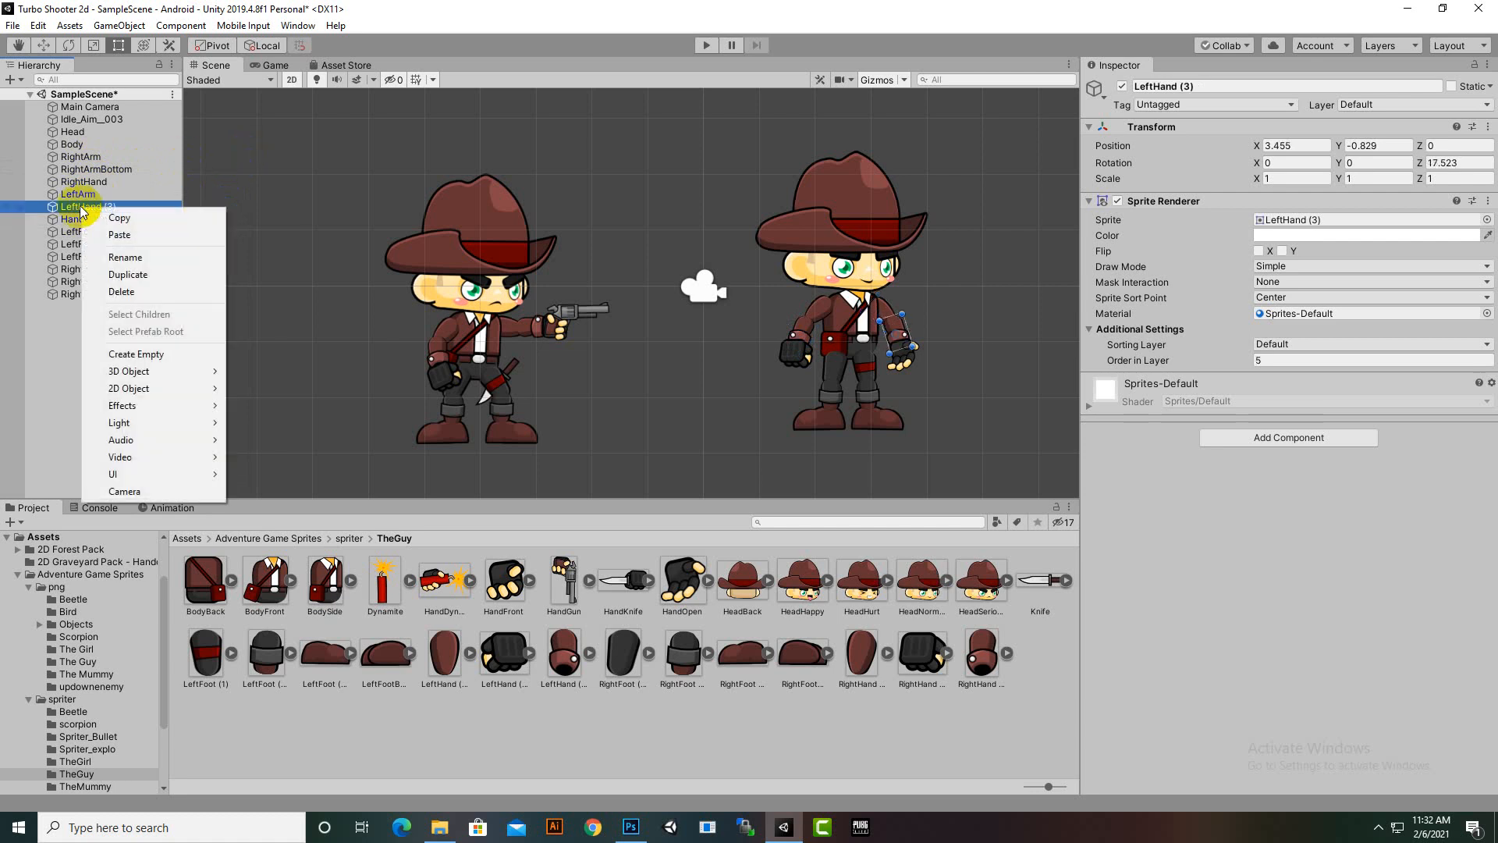
pyautogui.click(123, 256)
pyautogui.write('LeftArm')
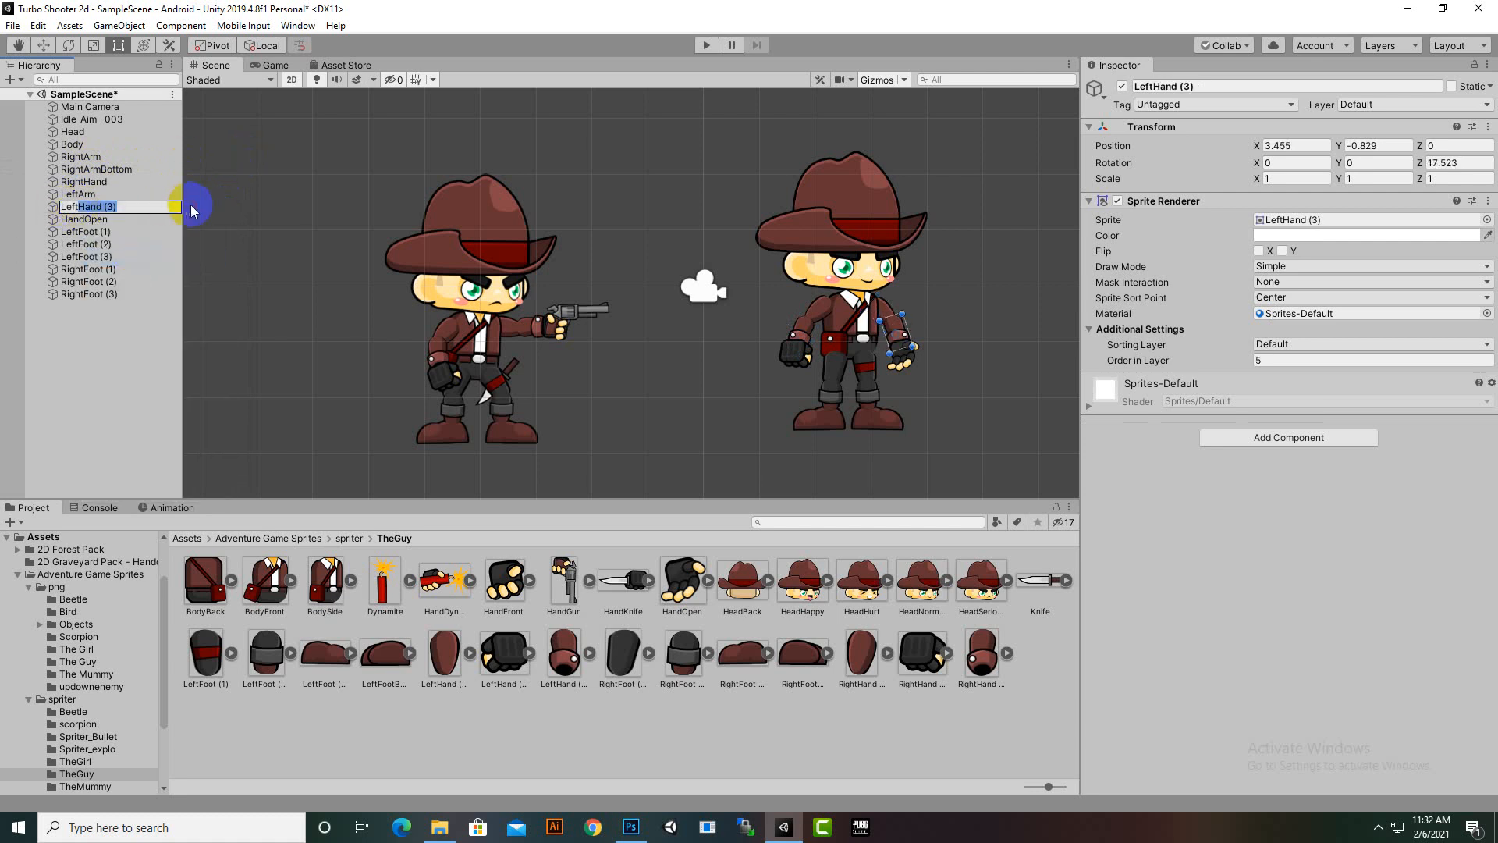
pyautogui.write('Bo')
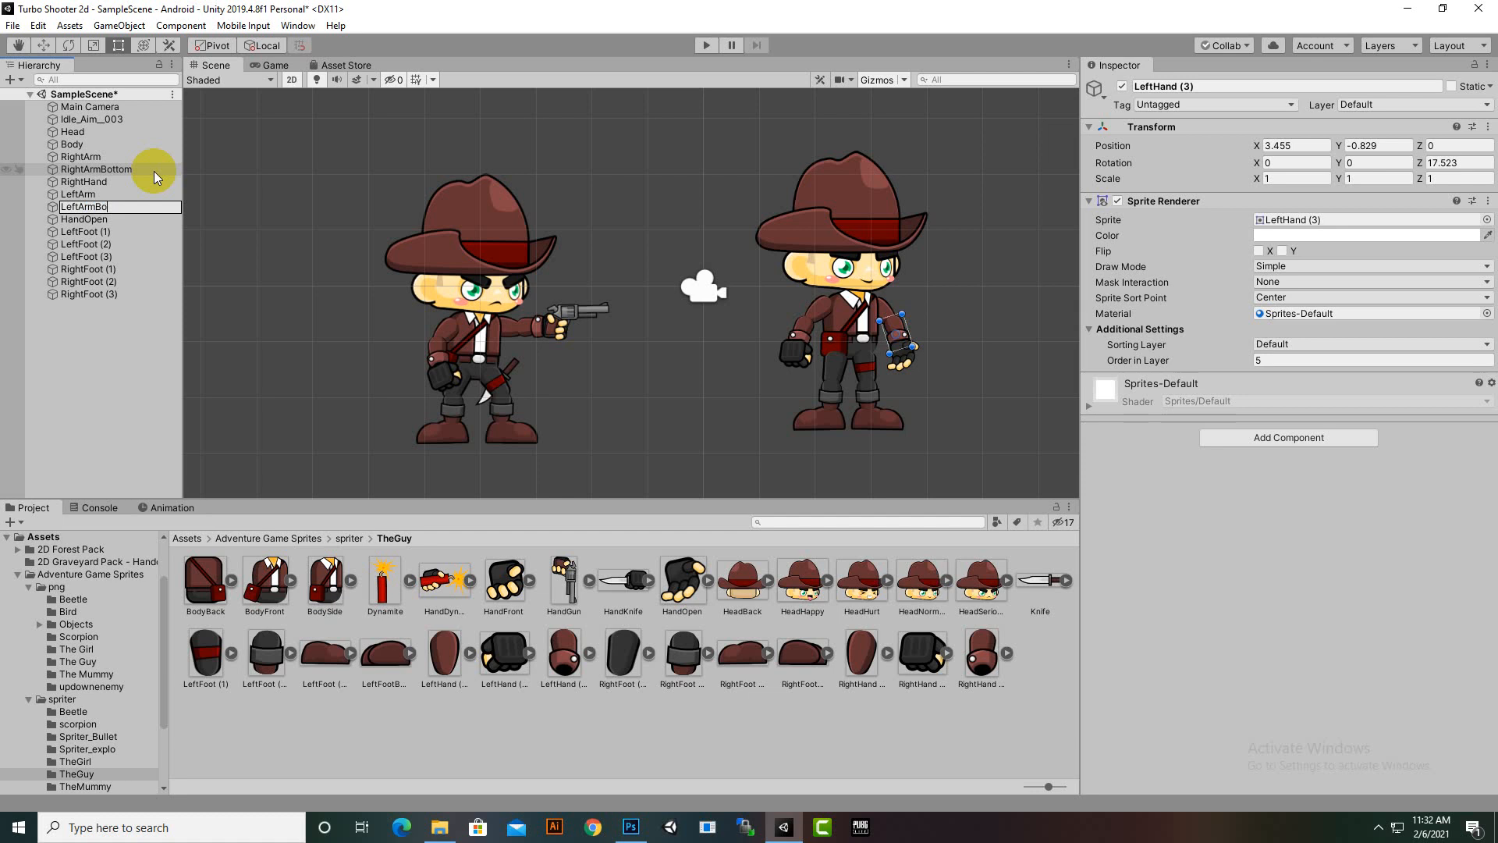
pyautogui.write('ttom')
pyautogui.press('Return')
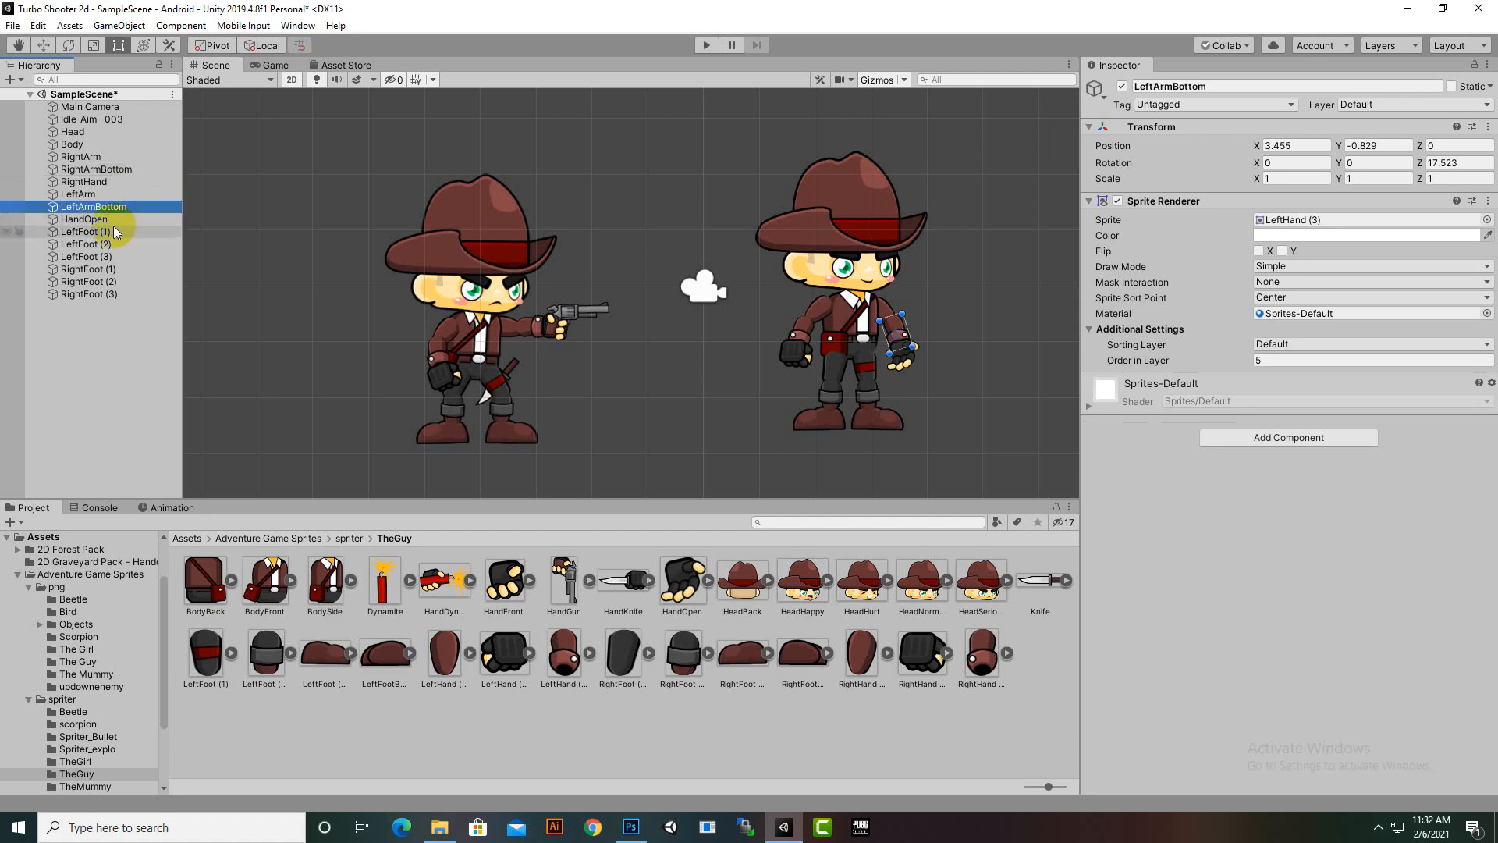
# Step: Rename the HandOpen object as LeftHand
pyautogui.click(96, 222)
pyautogui.rightClick(96, 223)
pyautogui.click(139, 274)
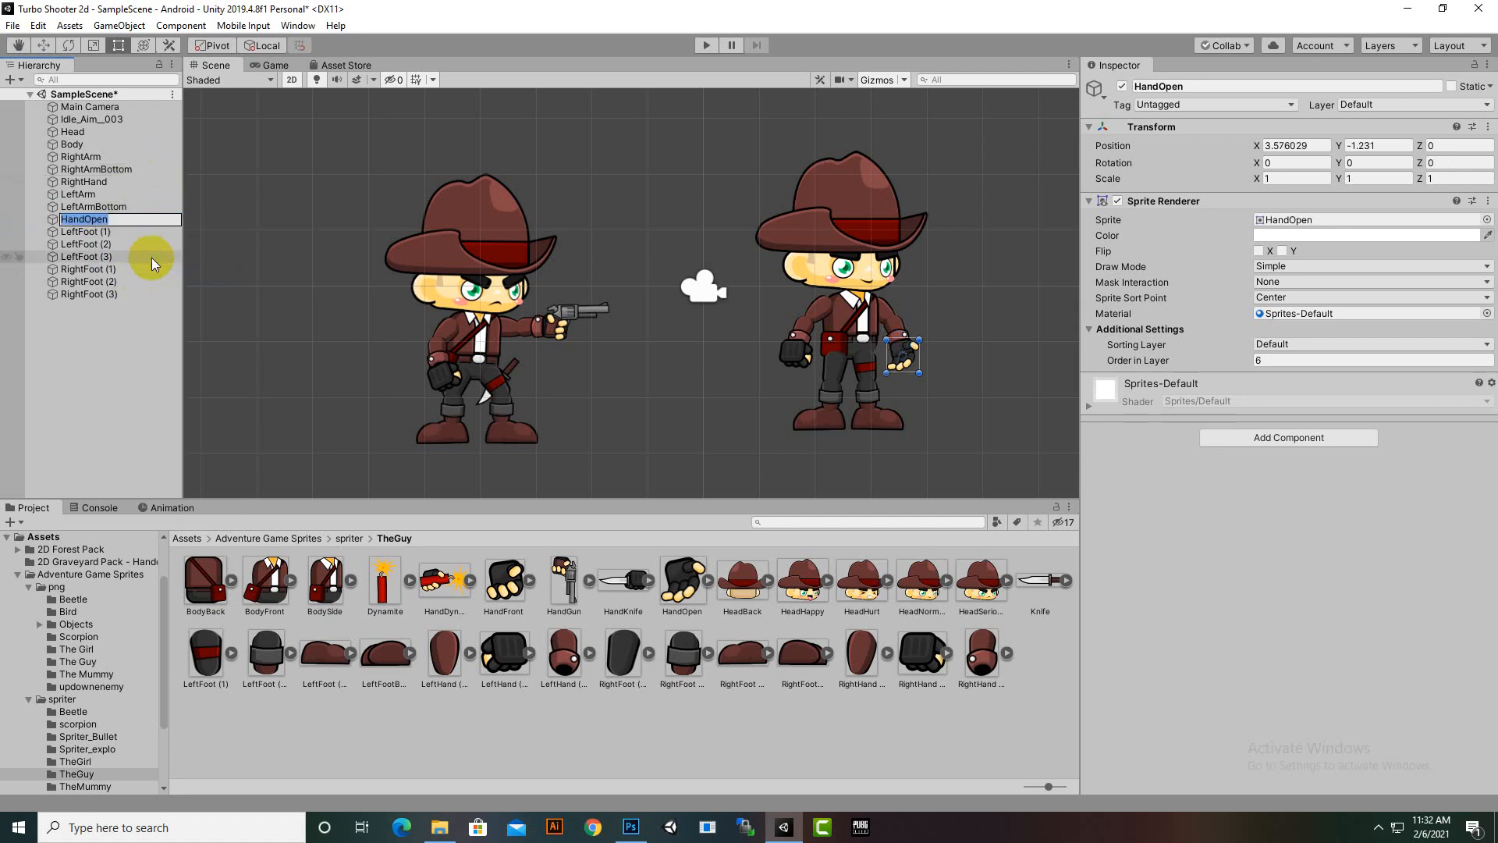
pyautogui.write('LeftHand')
pyautogui.press('Return')
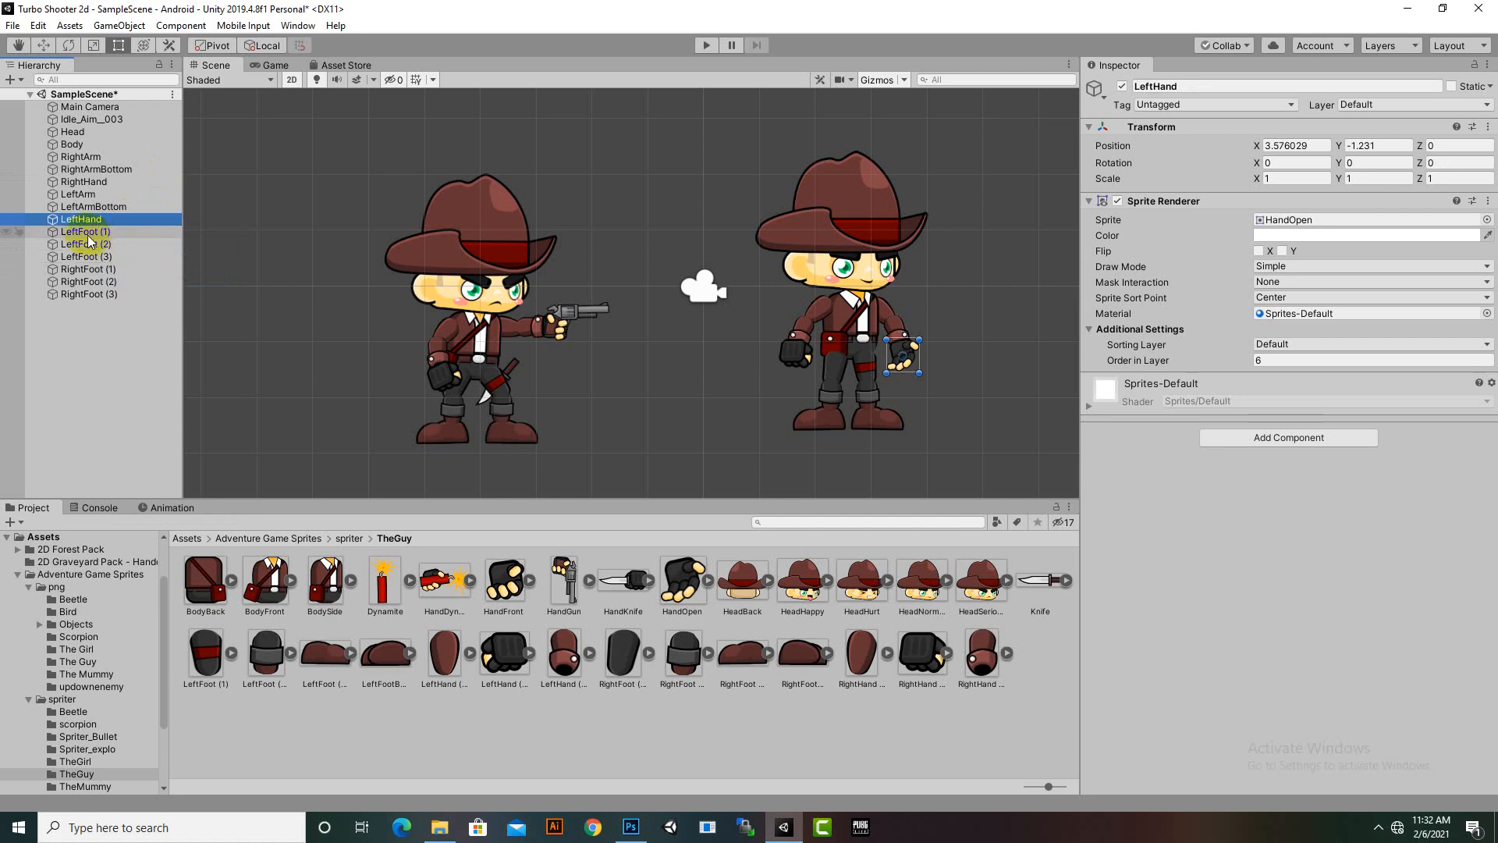
# Step: Rename the left thigh object LeftFoot (1) as LeftLeg
pyautogui.click(87, 234)
pyautogui.rightClick(88, 236)
pyautogui.click(126, 286)
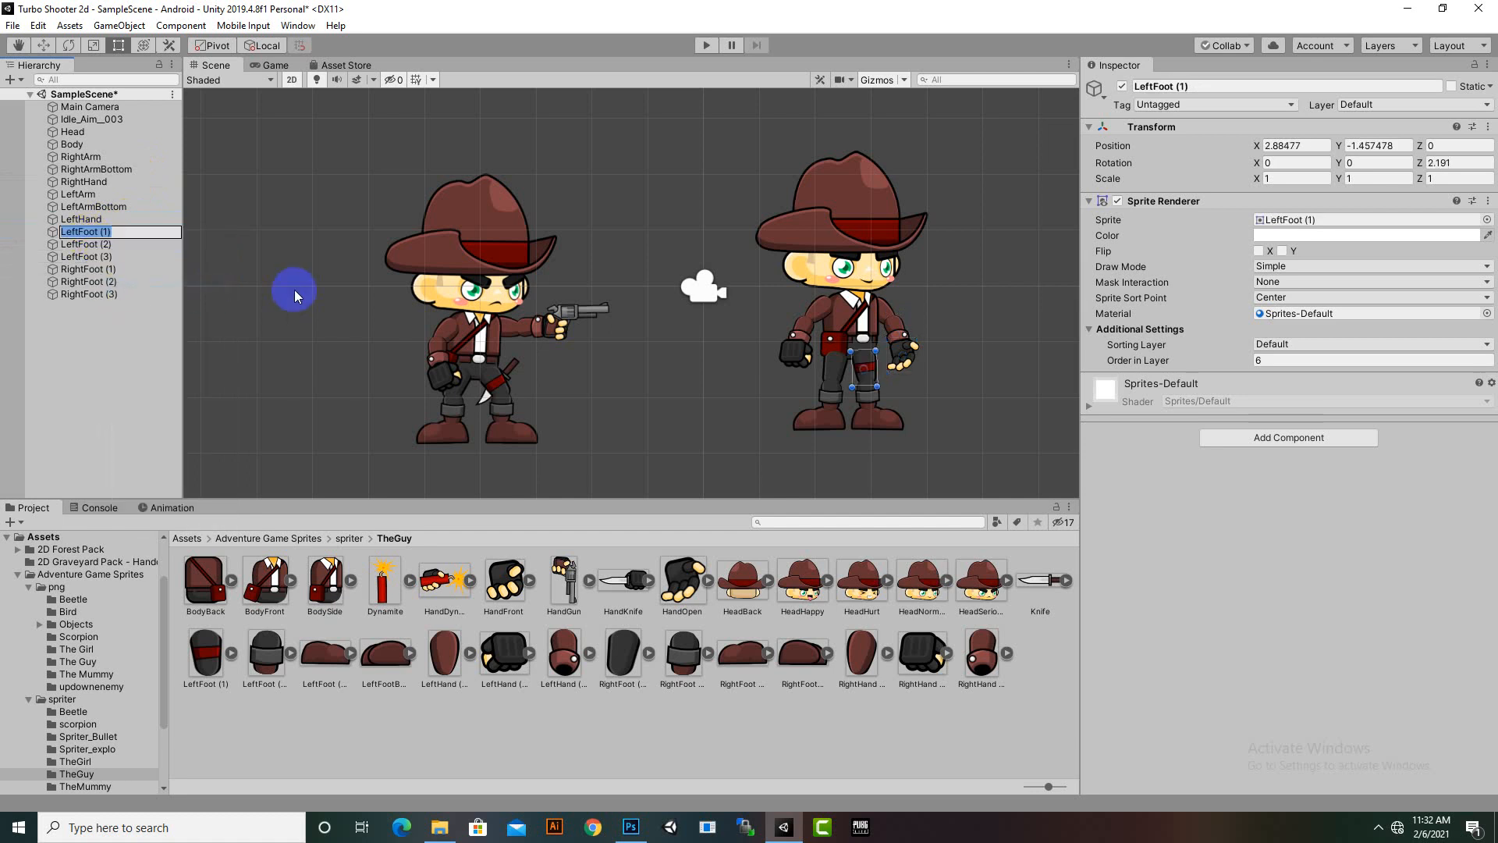
pyautogui.write('LeftLeg')
pyautogui.press('Return')
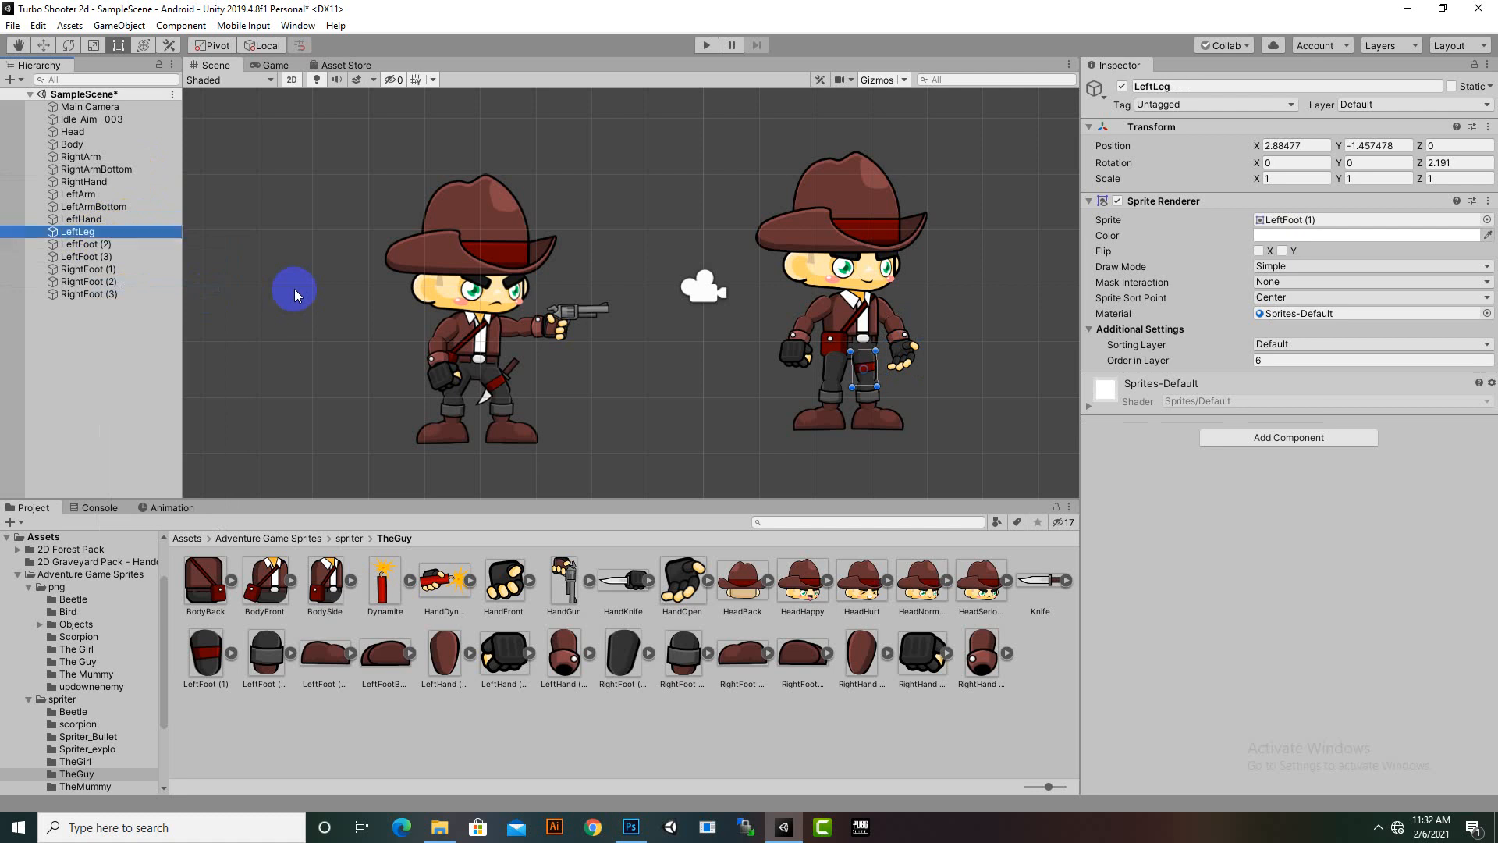
# Step: Rename the left shin object LeftFoot (2) as LeftLegBottom
pyautogui.rightClick(98, 249)
pyautogui.click(121, 293)
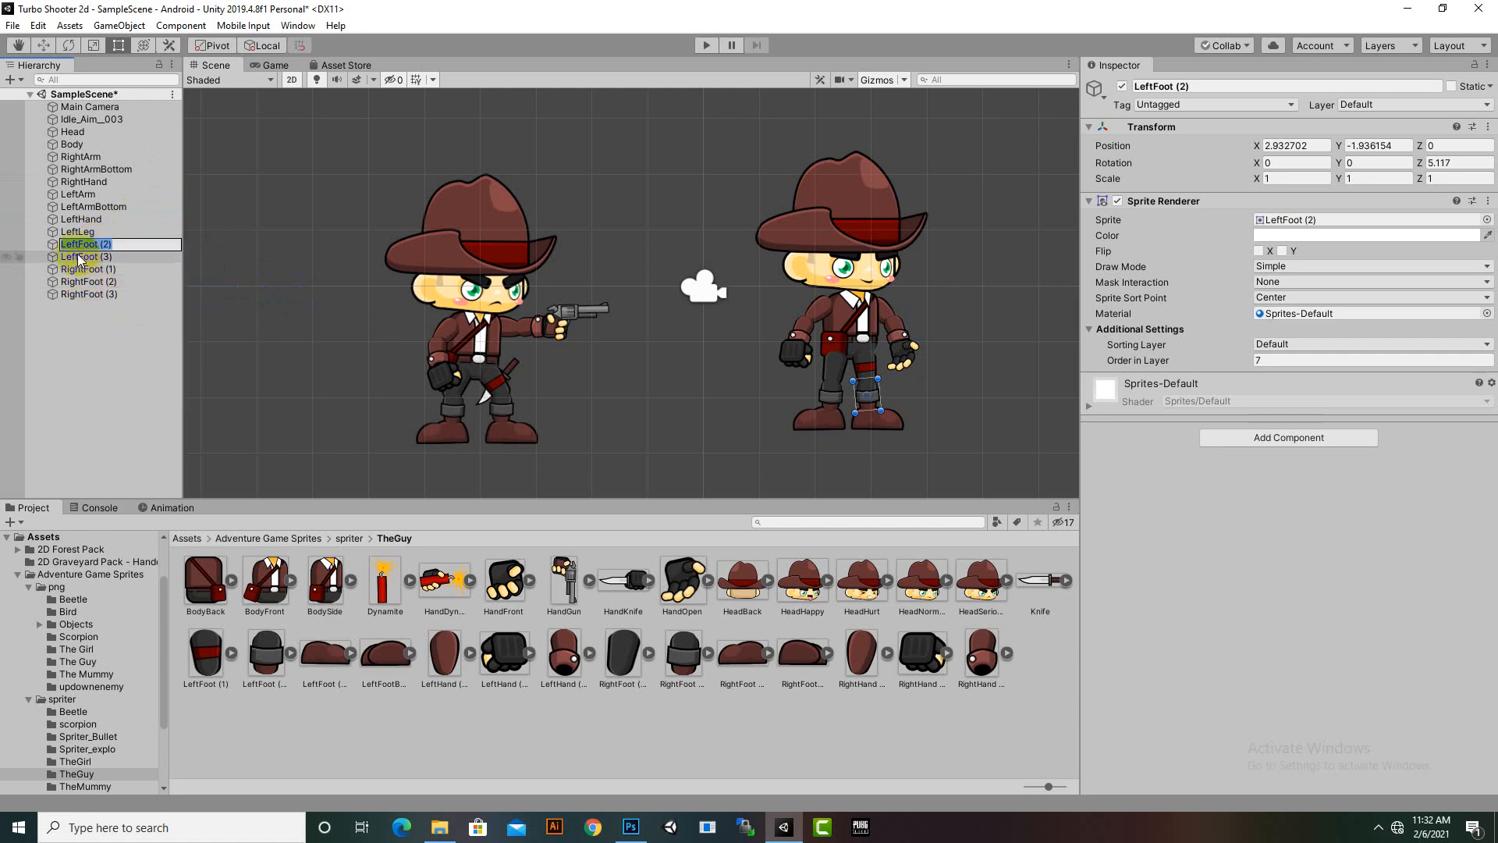
pyautogui.moveTo(79, 244); pyautogui.dragTo(190, 264)
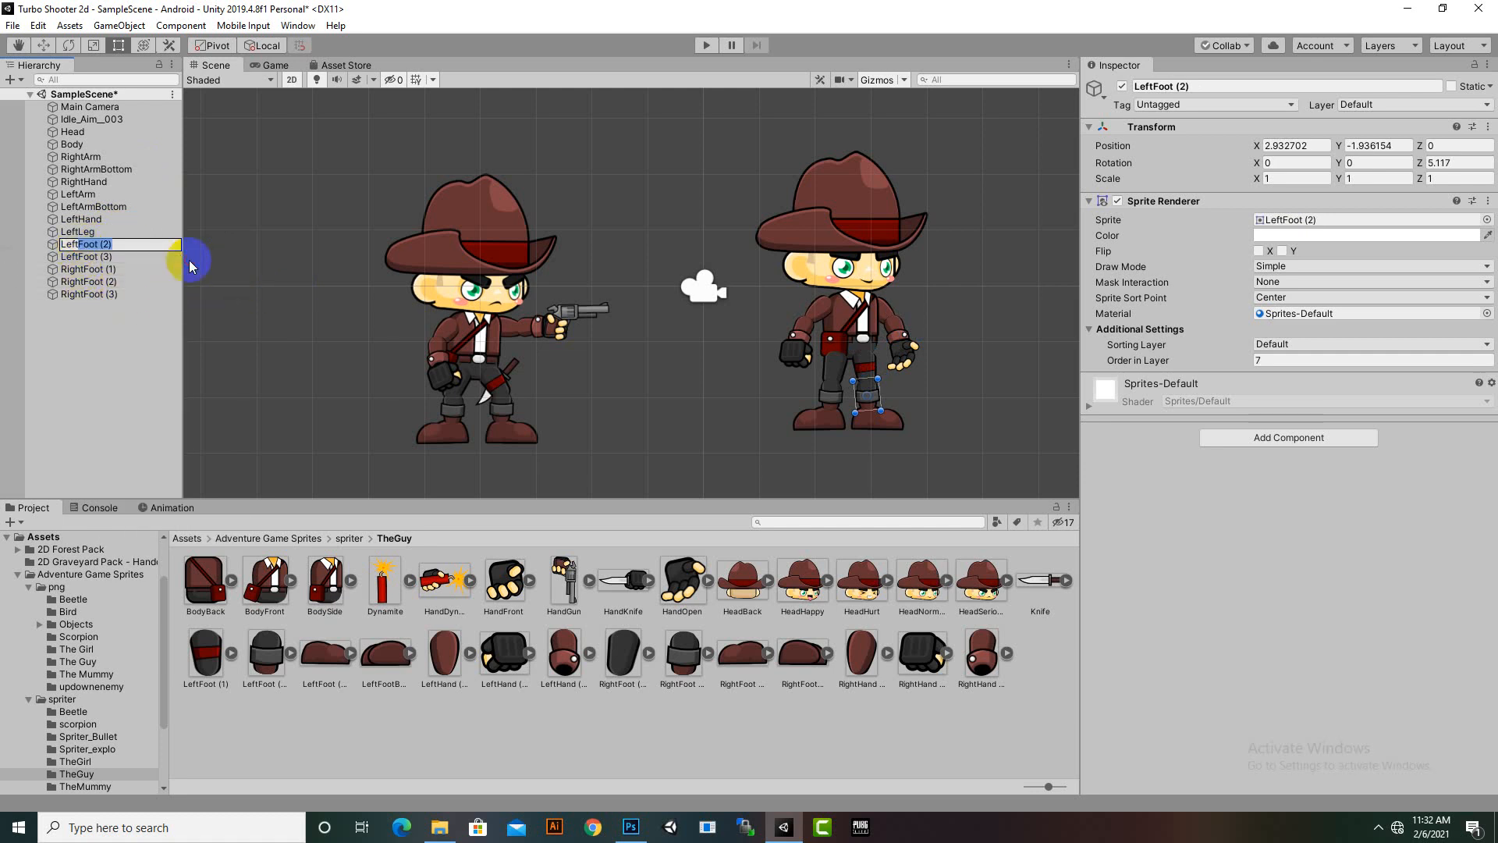
pyautogui.write('LegBottom')
pyautogui.press('Return')
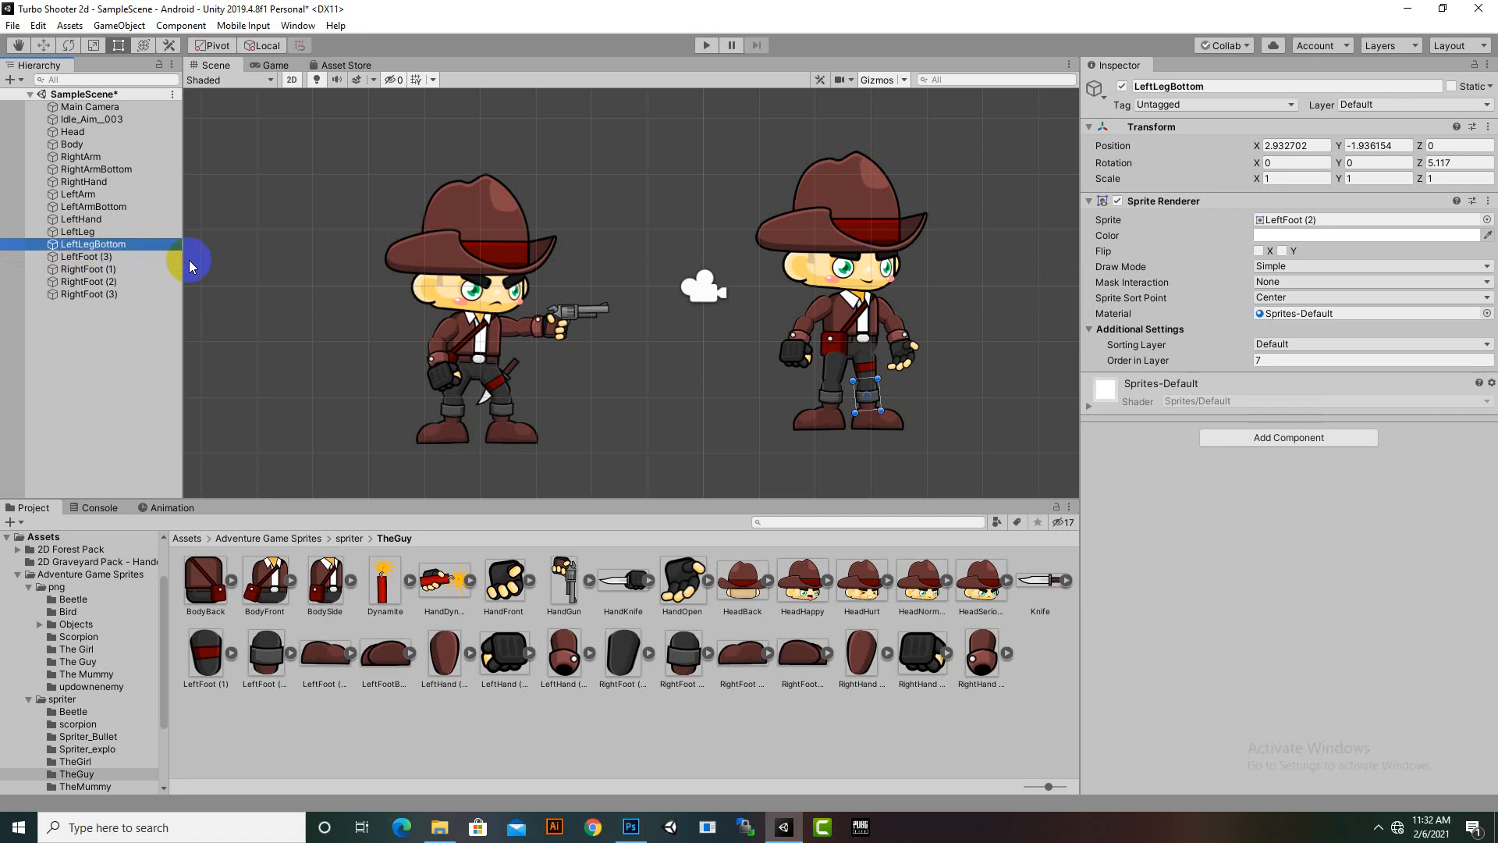
# Step: Remove the number from the left shoe object LeftFoot (3) so its name reads LeftFoot
pyautogui.rightClick(93, 257)
pyautogui.click(109, 313)
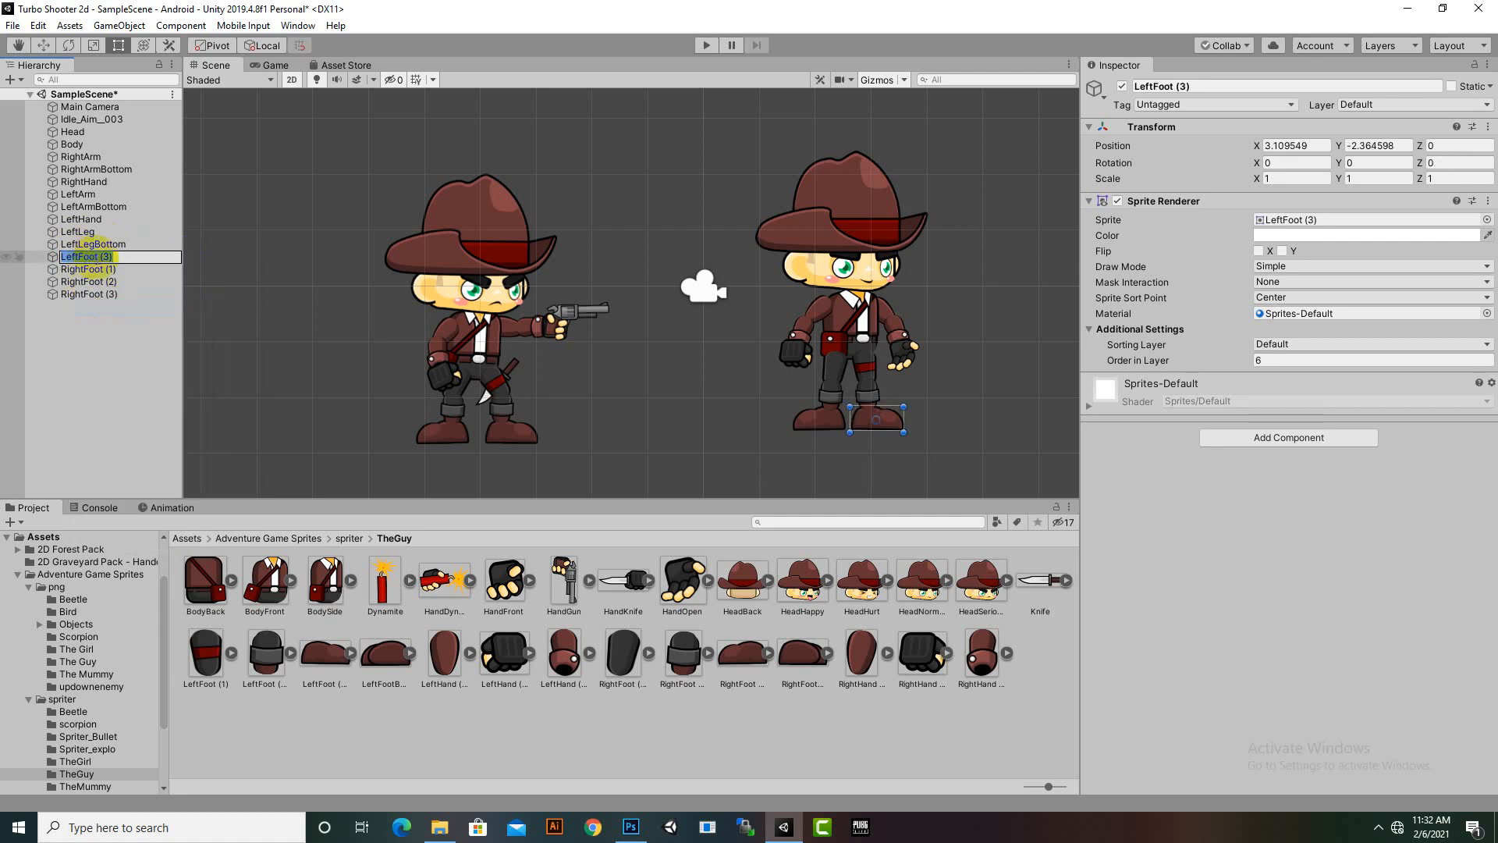
pyautogui.moveTo(96, 258); pyautogui.dragTo(190, 274)
pyautogui.press('BackSpace')
pyautogui.press('Return')
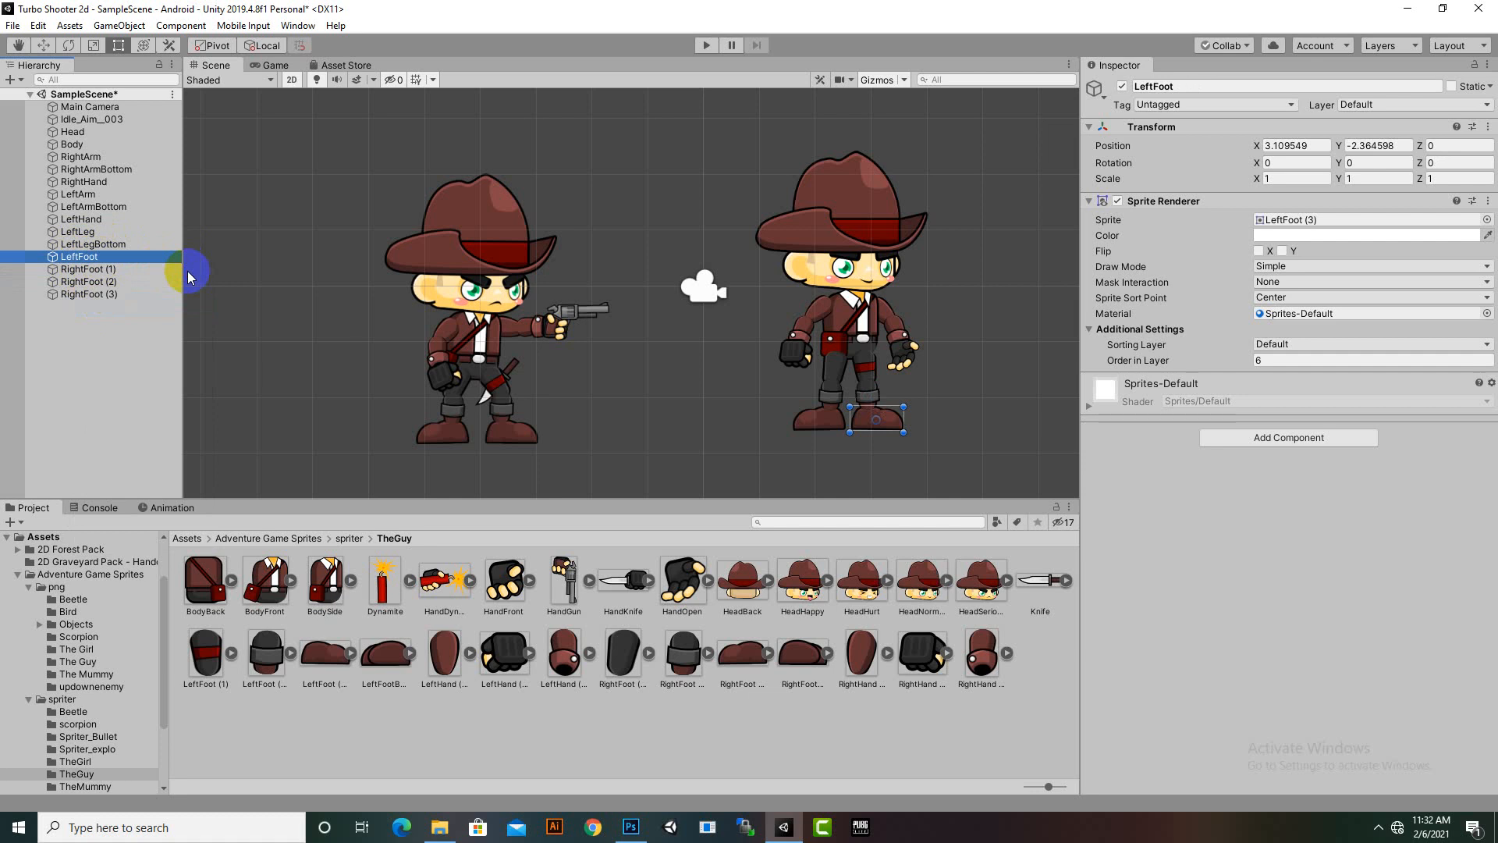
# Step: Rename the right thigh object RightFoot (1) as RightLeg
pyautogui.rightClick(98, 271)
pyautogui.click(145, 325)
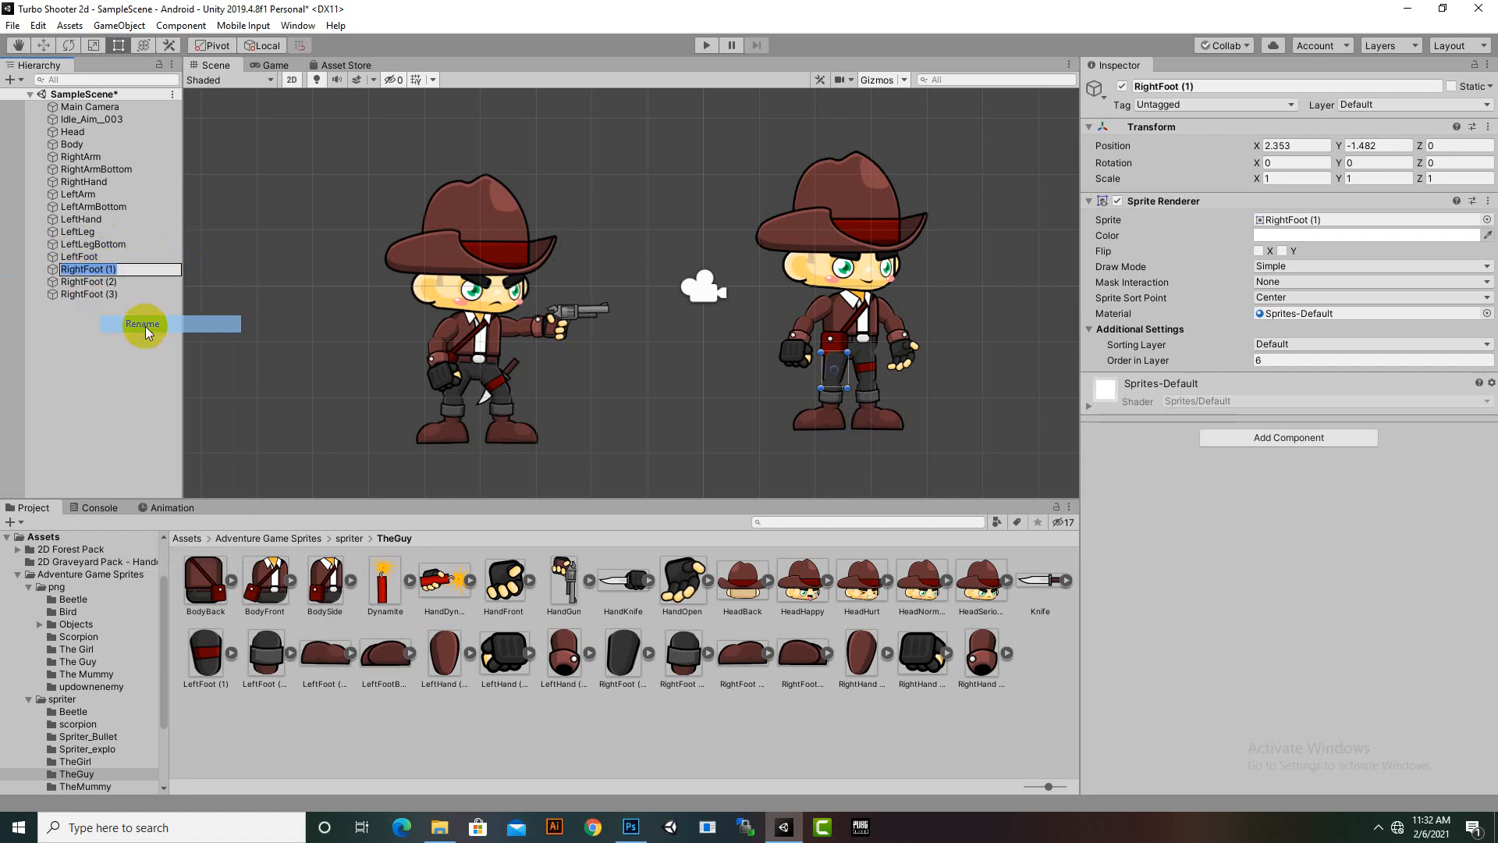
pyautogui.press('Return')
# Step: Rename the right shin object RightFoot (2) as RightLegBottom
pyautogui.rightClick(112, 284)
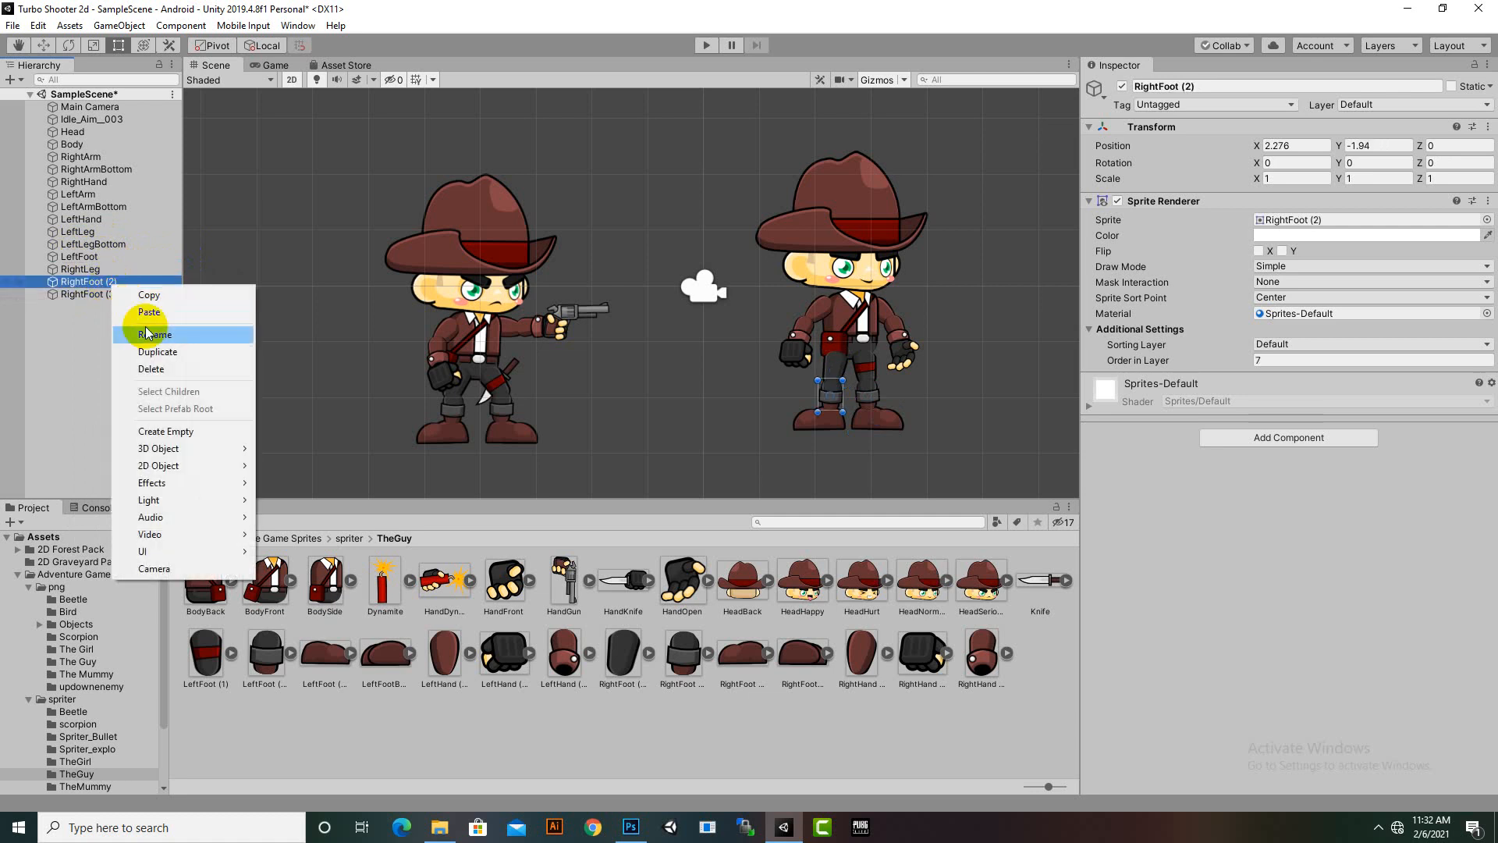
pyautogui.click(129, 334)
pyautogui.moveTo(83, 281); pyautogui.dragTo(162, 289)
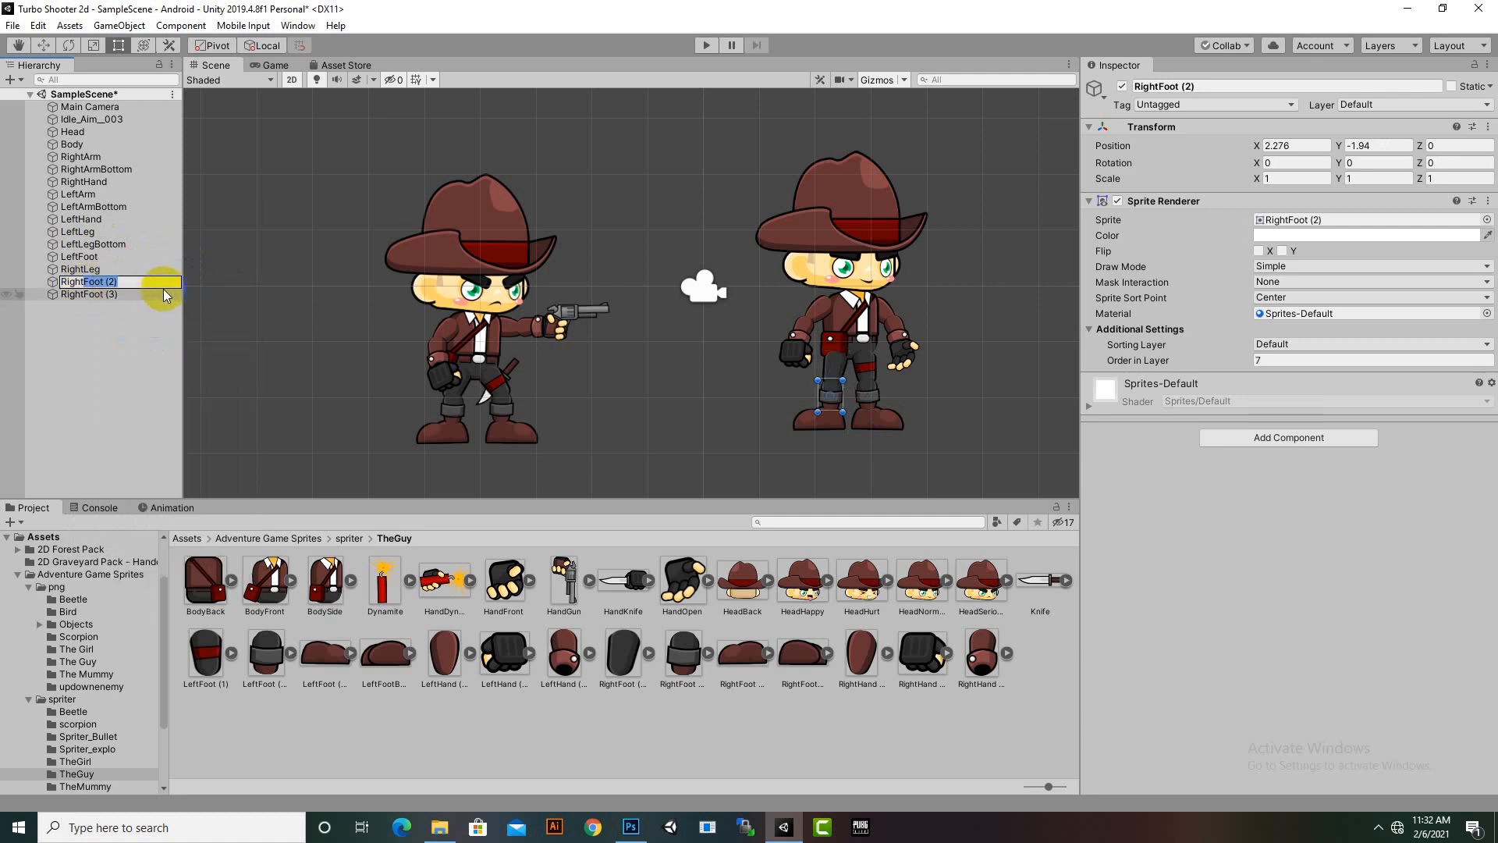
pyautogui.write('LegBottom')
pyautogui.press('Return')
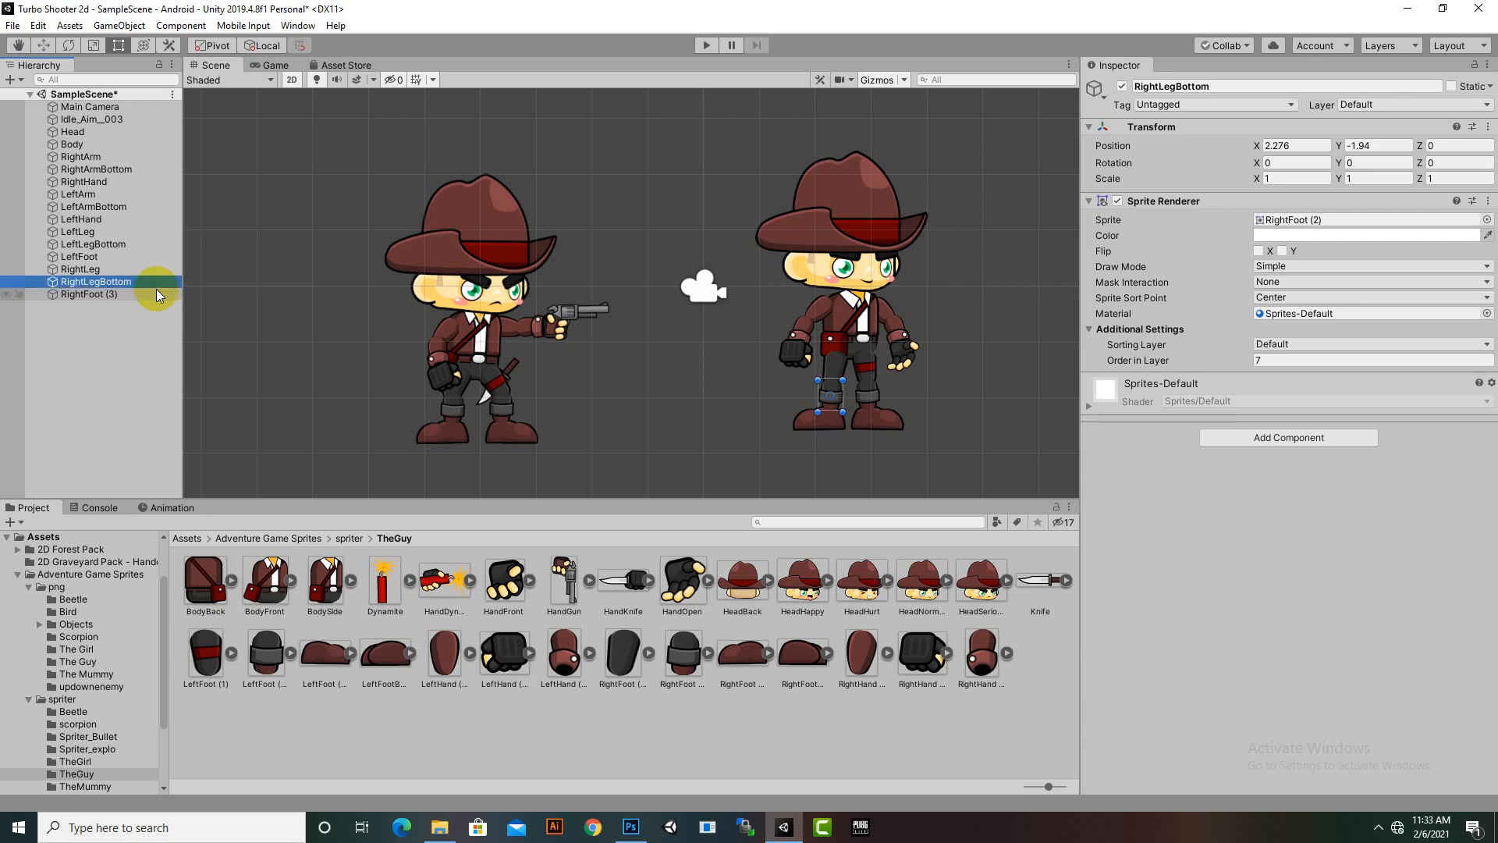
# Step: Remove the number from the right shoe object RightFoot (3) so its name reads RightFoot
pyautogui.rightClick(88, 295)
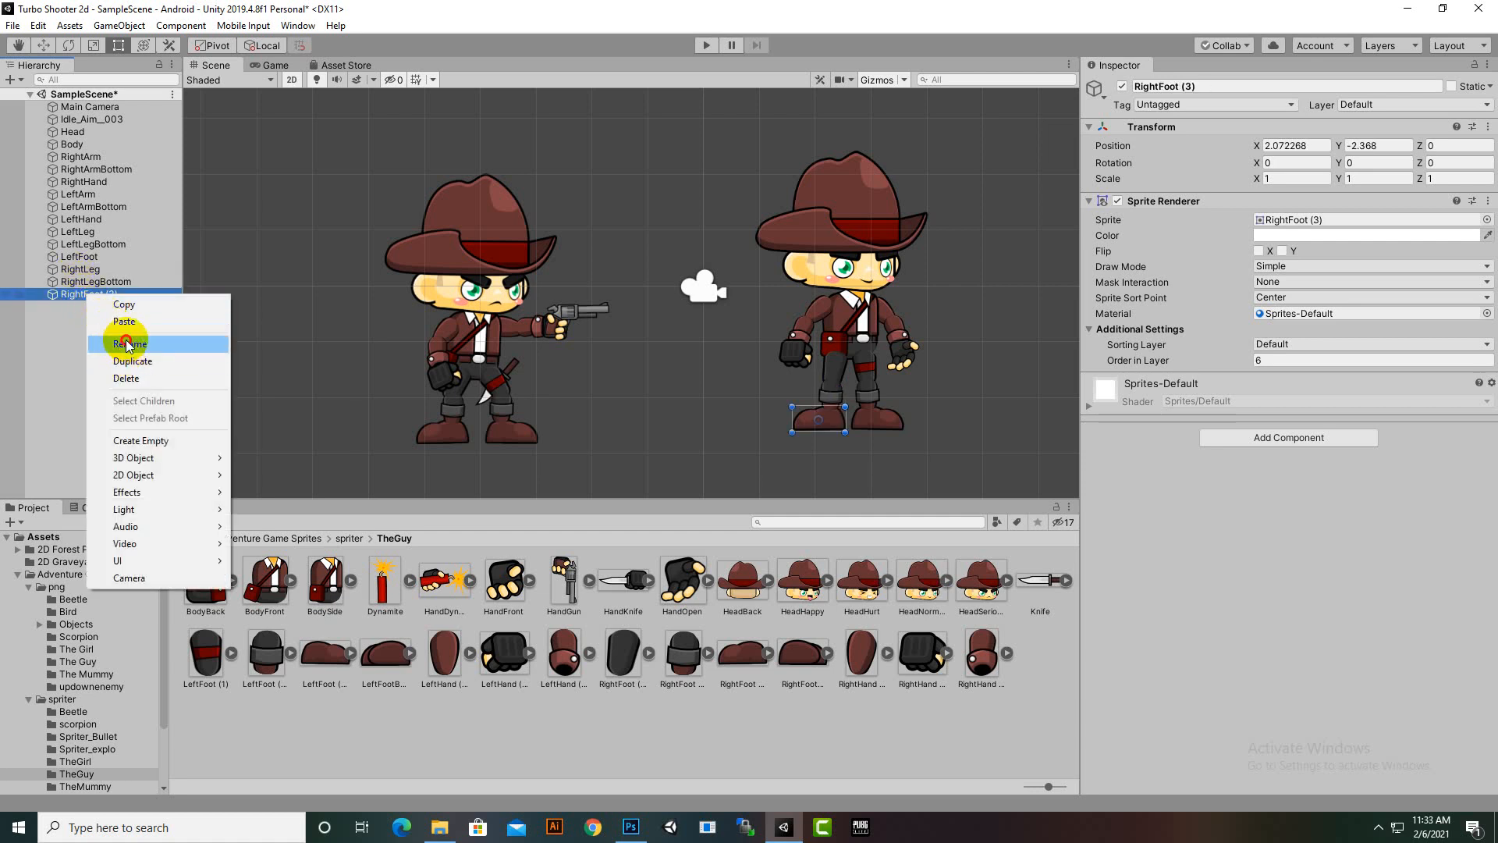
pyautogui.click(130, 343)
pyautogui.moveTo(104, 294); pyautogui.dragTo(236, 304)
pyautogui.press('BackSpace')
pyautogui.press('Return')
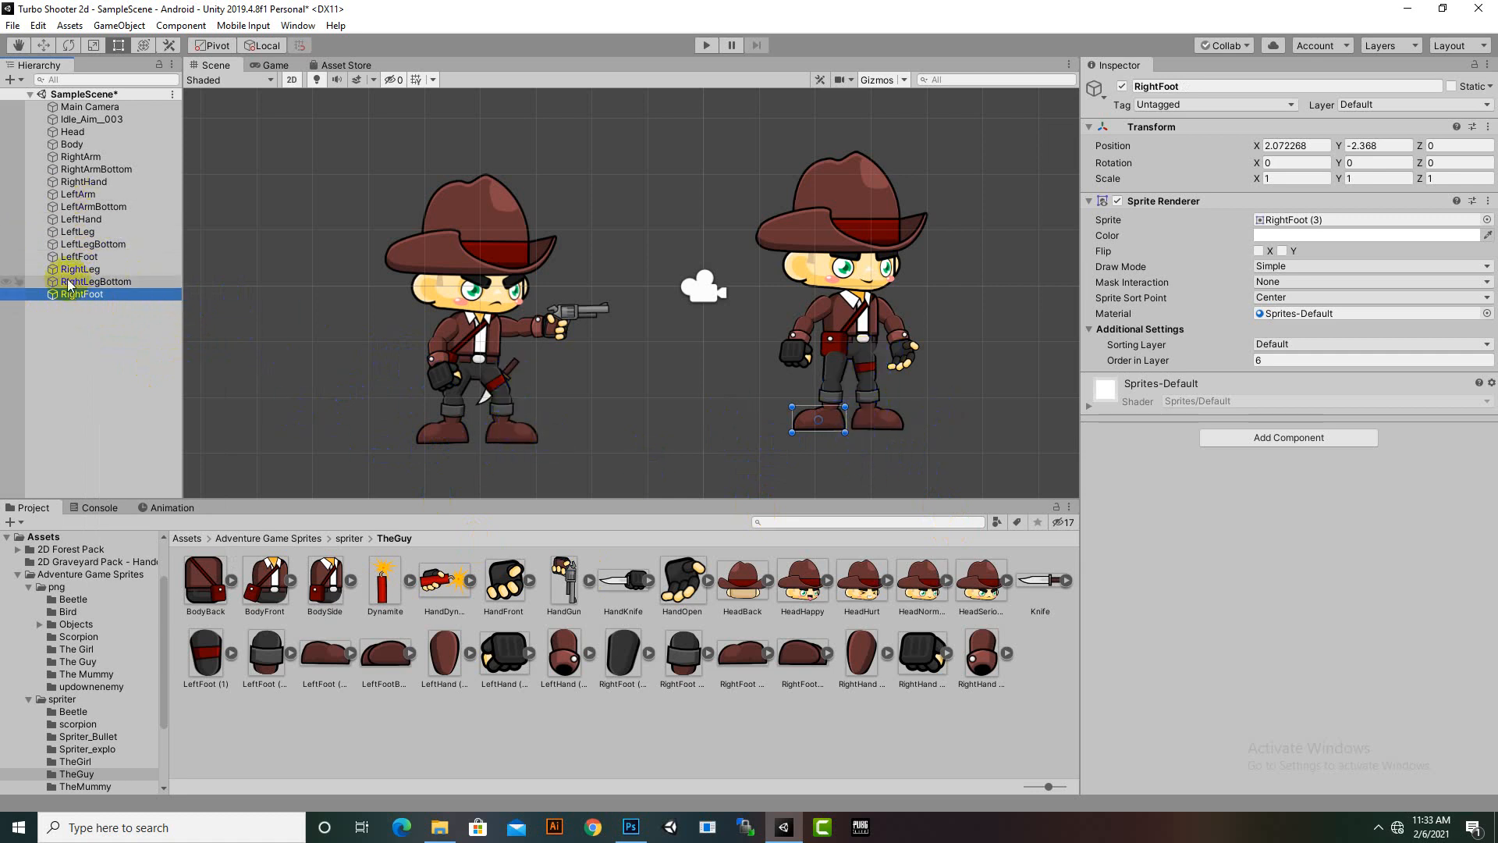
# Step: For both legs, nest the foot under the LegBottom object and the LegBottom object under the Leg object in the hierarchy
pyautogui.moveTo(86, 297); pyautogui.dragTo(78, 269)
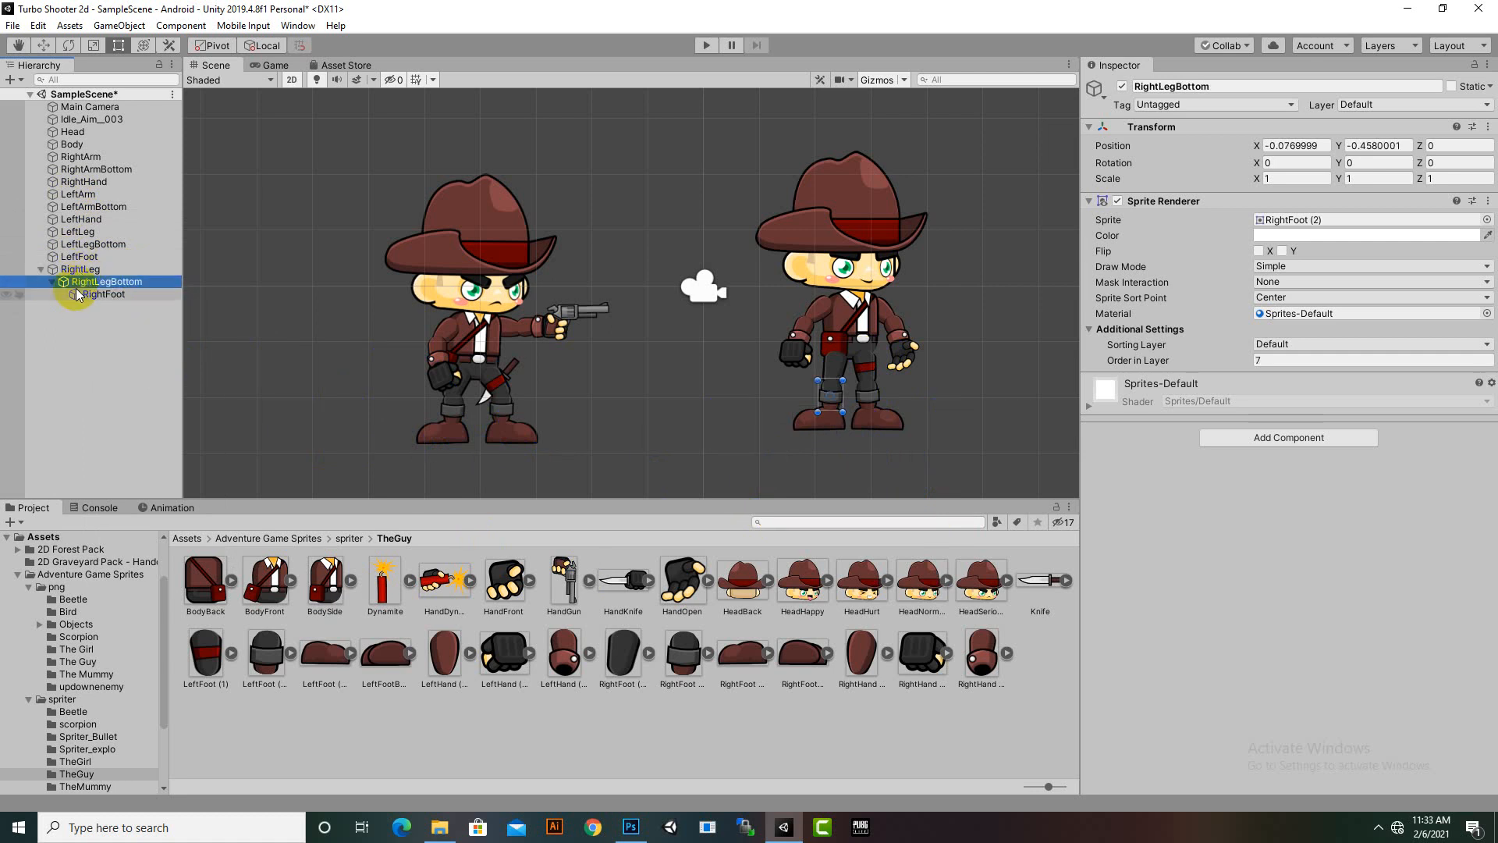
pyautogui.click(41, 269)
pyautogui.moveTo(85, 255)
pyautogui.mouseDown()
pyautogui.moveTo(97, 244)
pyautogui.moveTo(78, 234)
pyautogui.mouseUp()
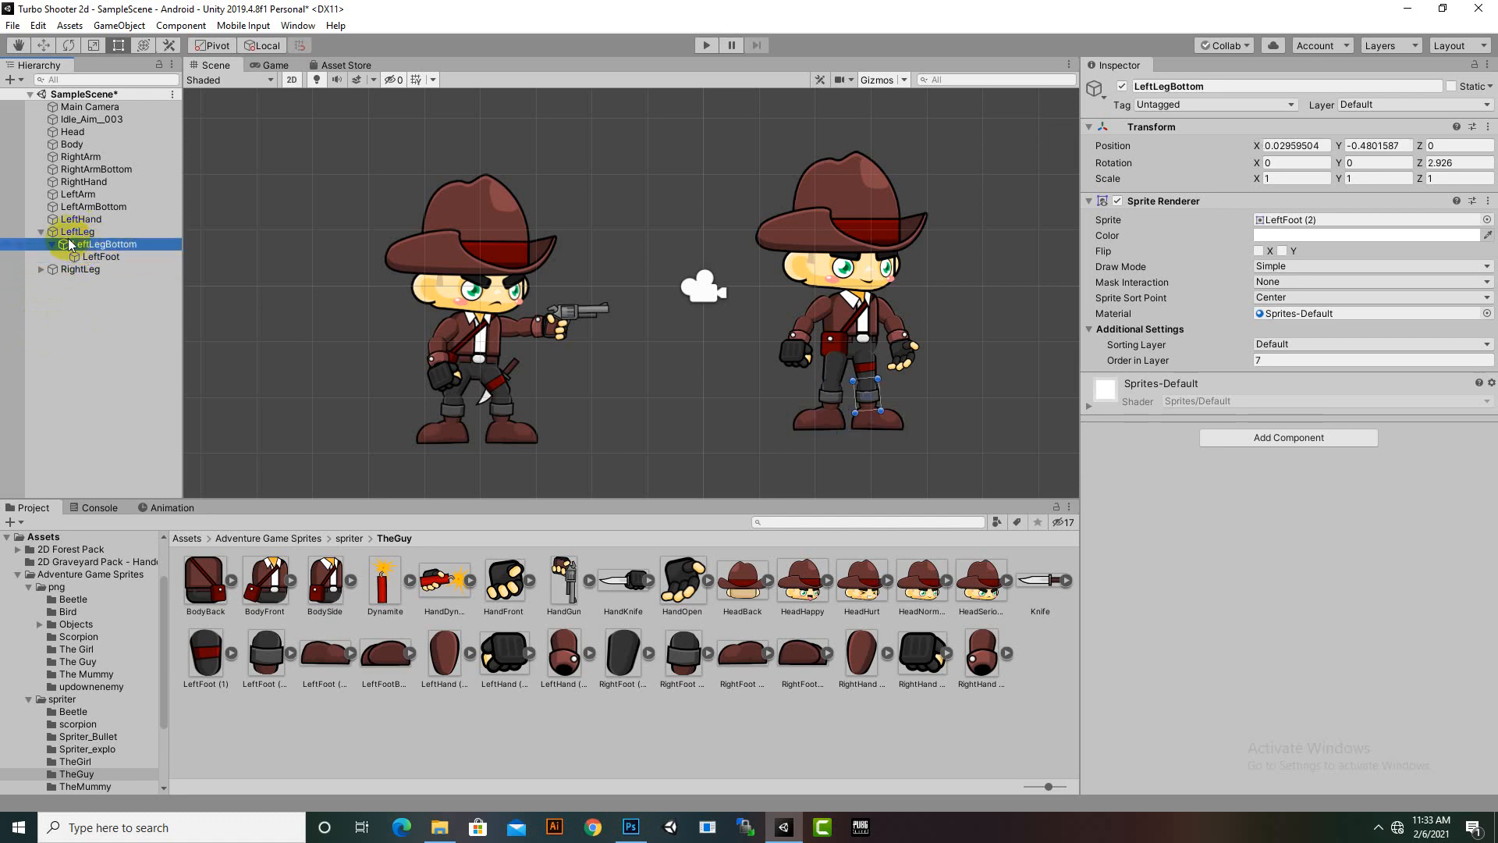
pyautogui.click(41, 231)
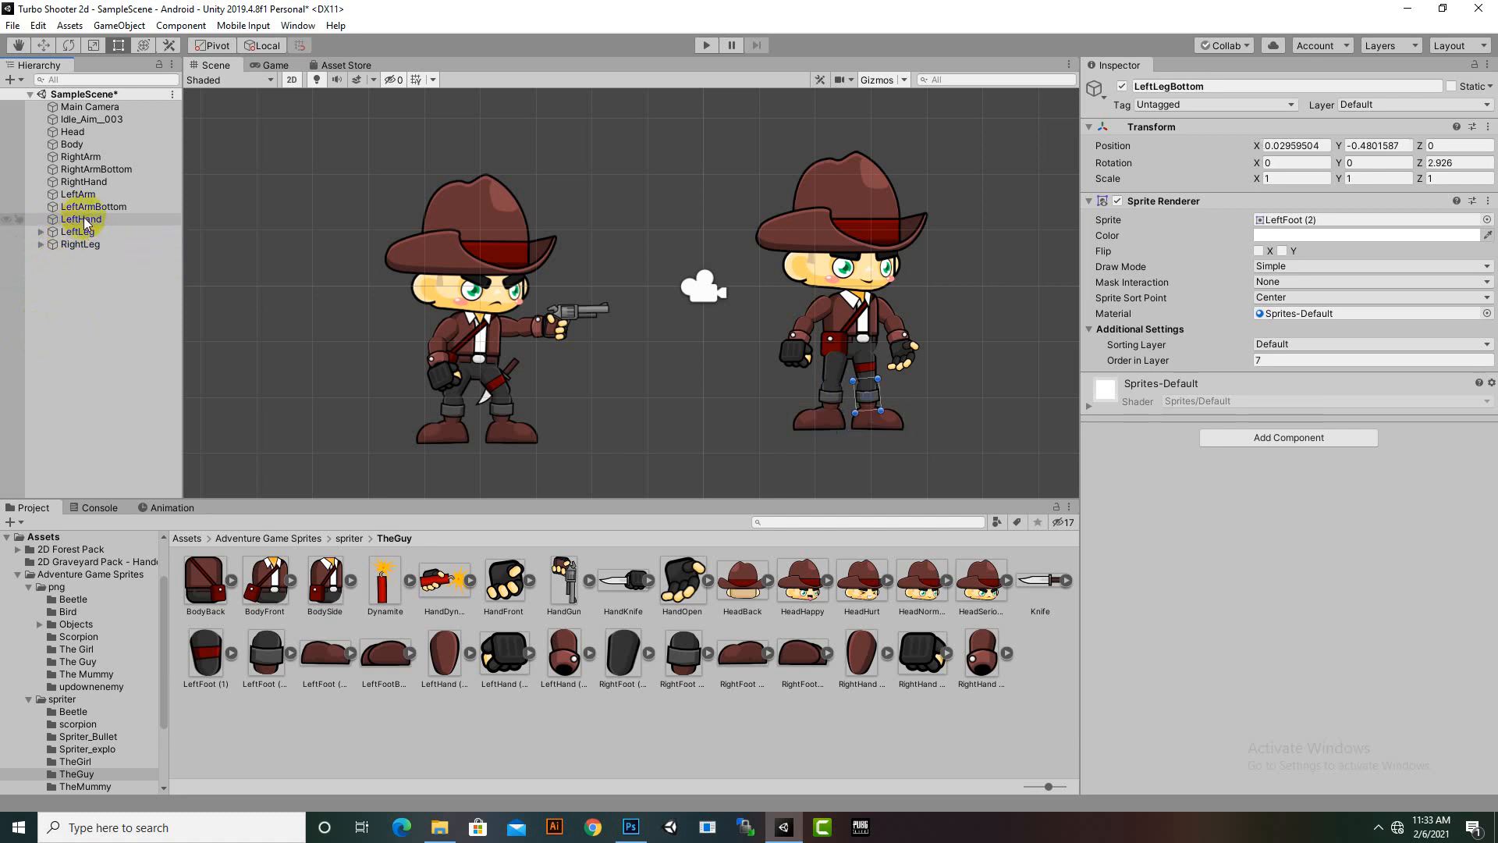
# Step: For both arms, nest the hand under the ArmBottom object and the ArmBottom object under the Arm object in the hierarchy
pyautogui.moveTo(82, 221); pyautogui.dragTo(45, 164)
pyautogui.click(40, 194)
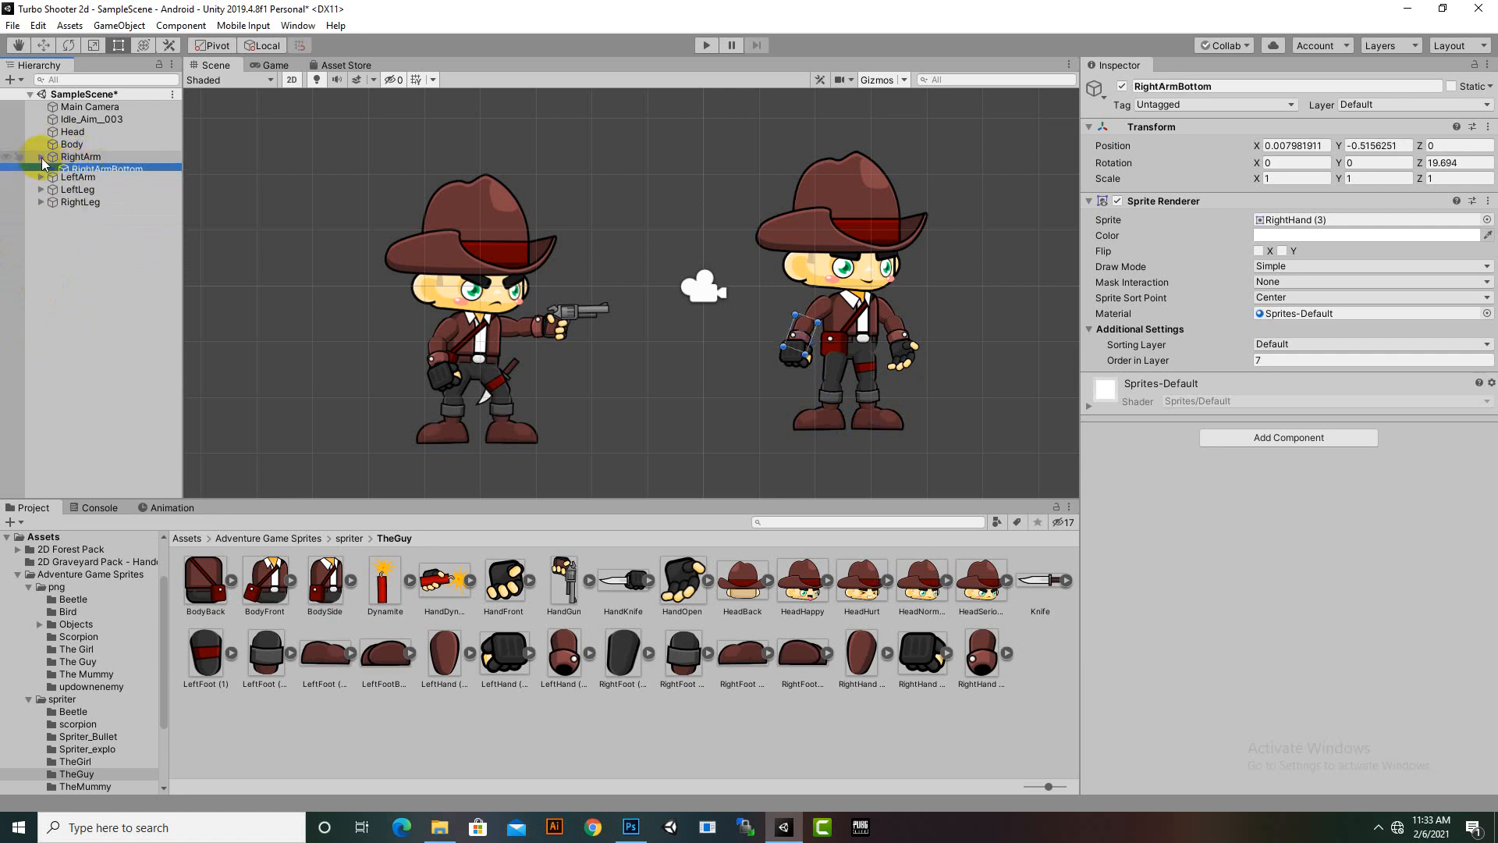
pyautogui.click(42, 157)
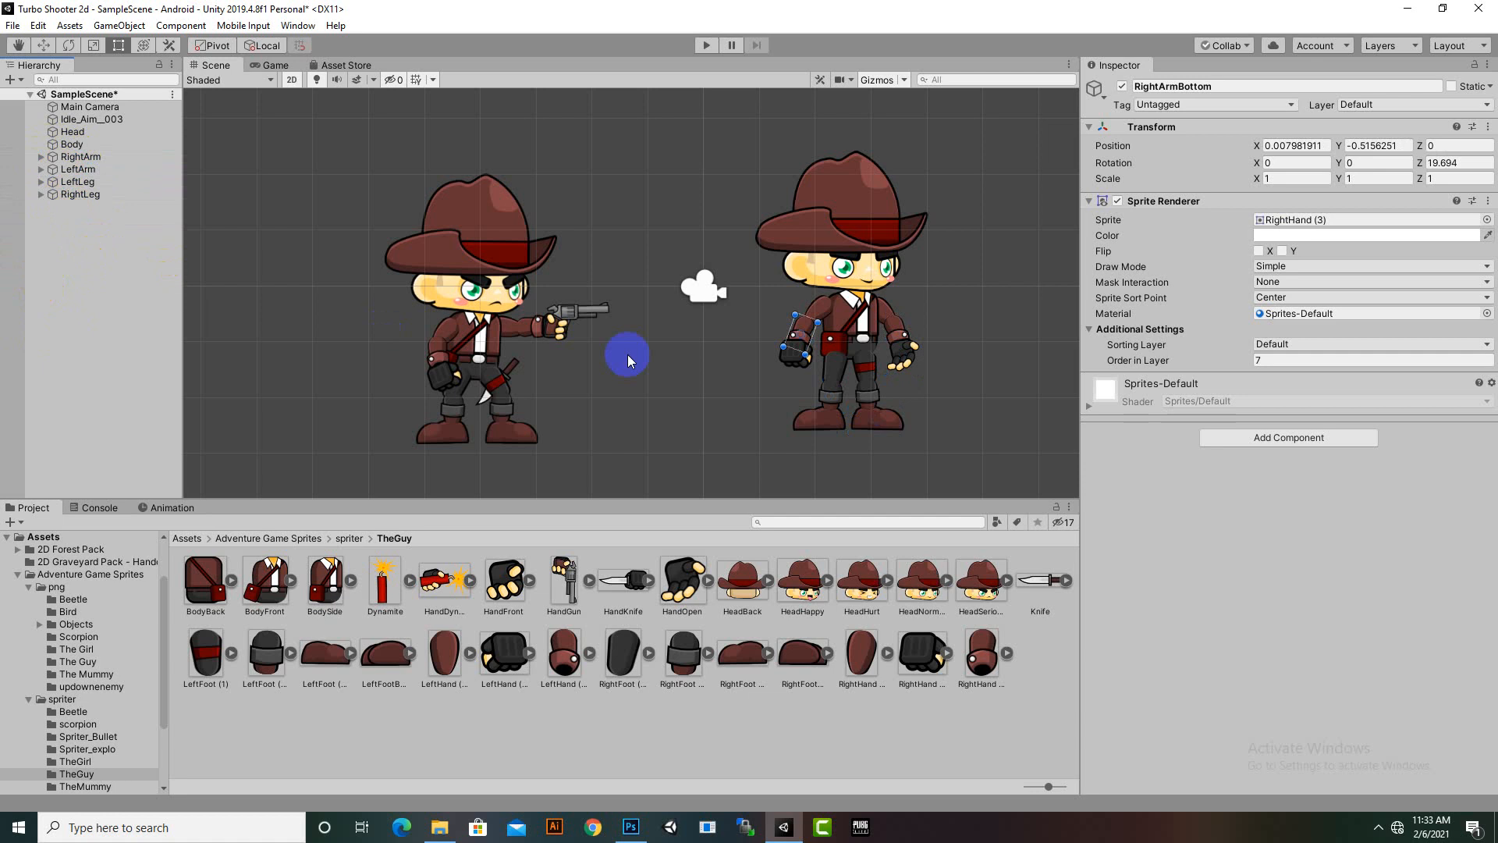
# Step: Create an empty game object at the root level of the scene
pyautogui.scroll(-5, 715, 332)
pyautogui.moveTo(988, 347); pyautogui.dragTo(927, 342, button='middle')
pyautogui.scroll(7, 902, 343)
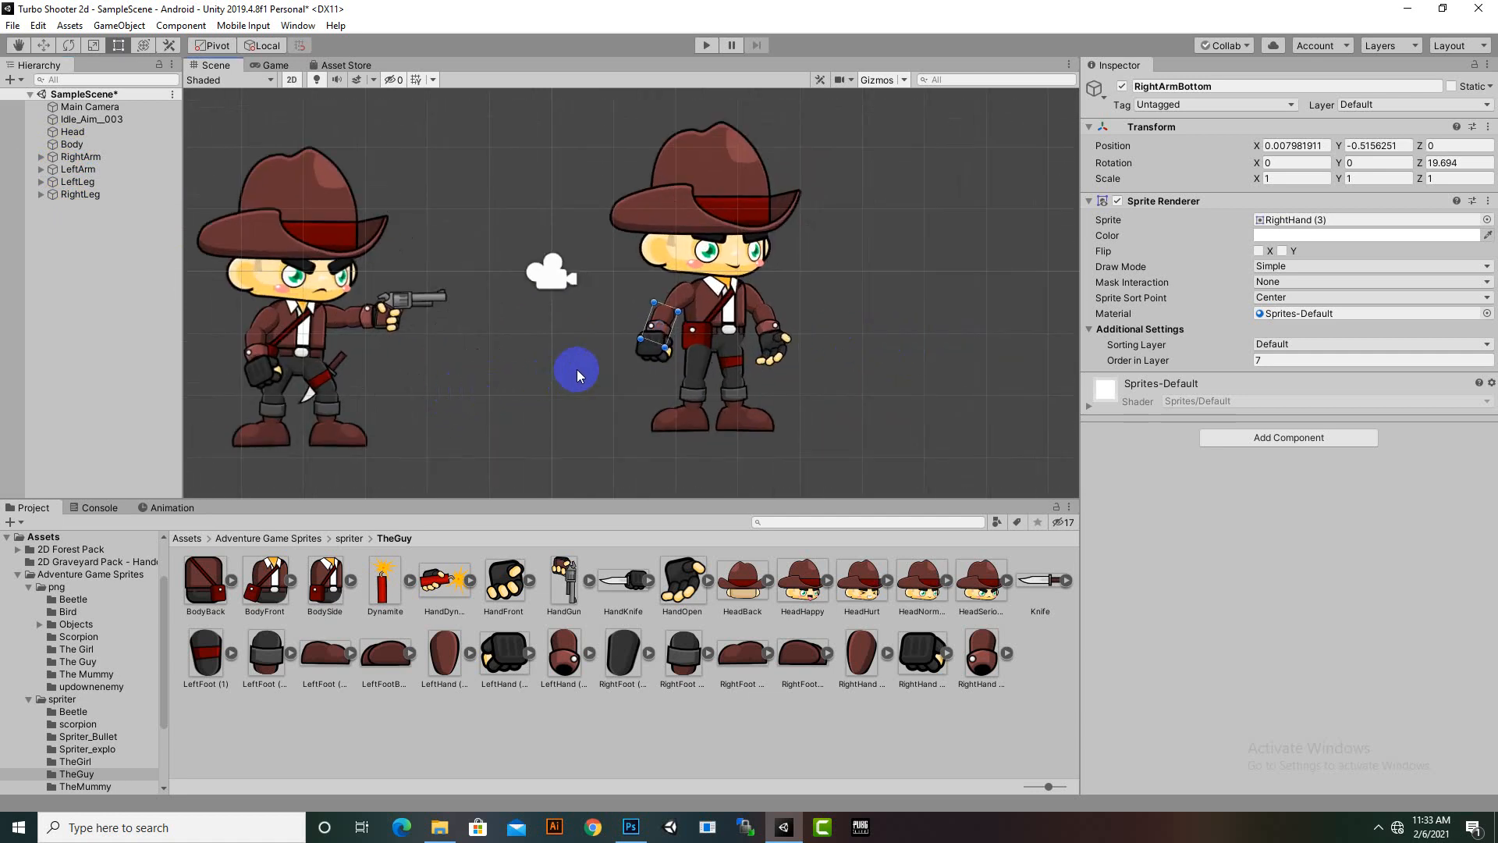
pyautogui.rightClick(106, 244)
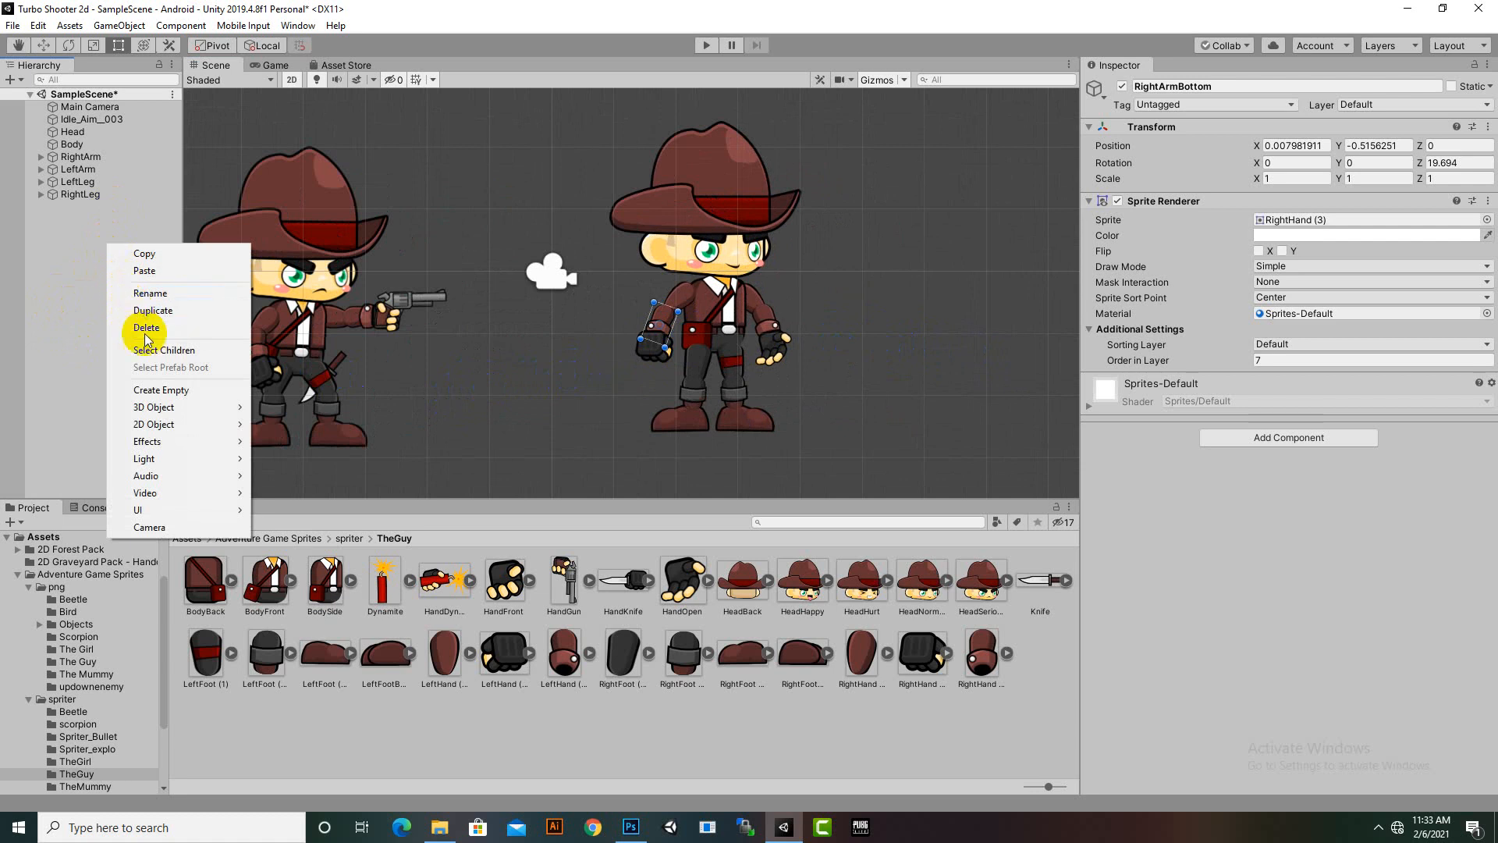
pyautogui.click(167, 390)
# Step: Move the empty game object onto the assembled character's torso, at about X 2.68, Y -0.63
pyautogui.scroll(-8, 615, 360)
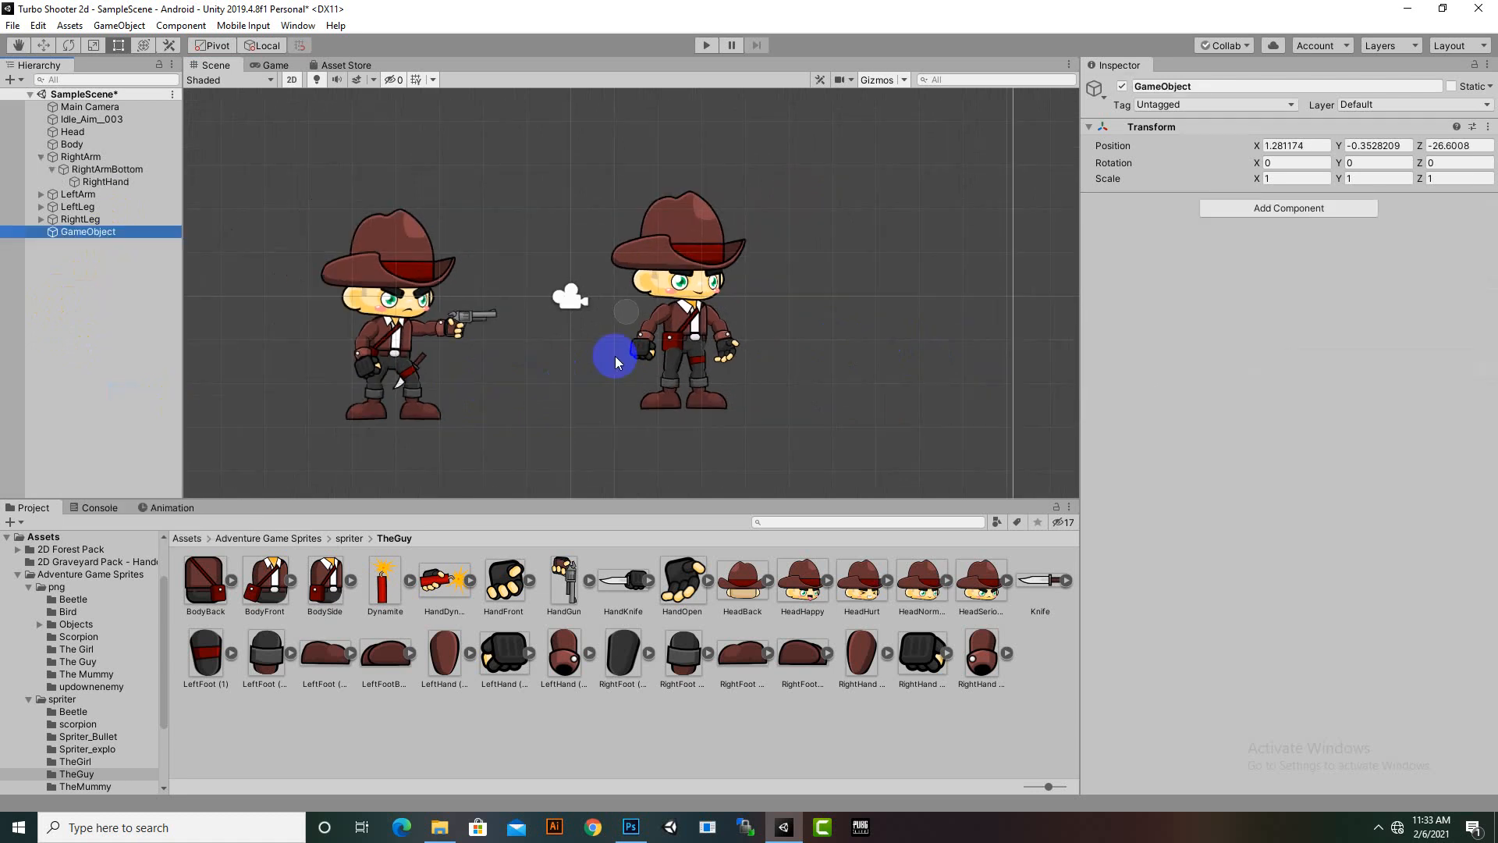
pyautogui.scroll(-3, 615, 360)
pyautogui.scroll(6, 612, 356)
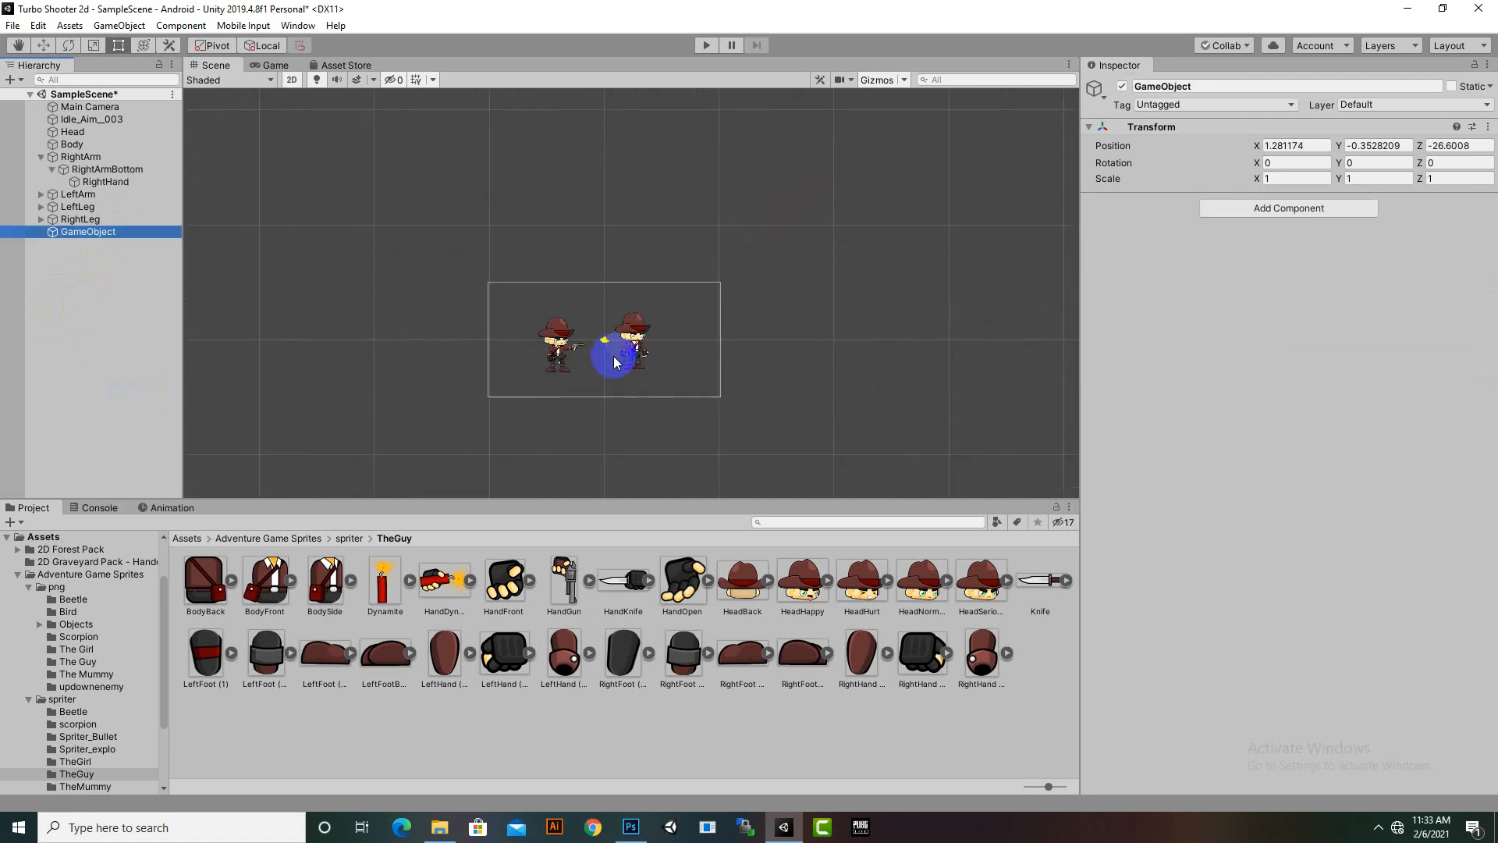
pyautogui.press('w')
pyautogui.scroll(5, 614, 305)
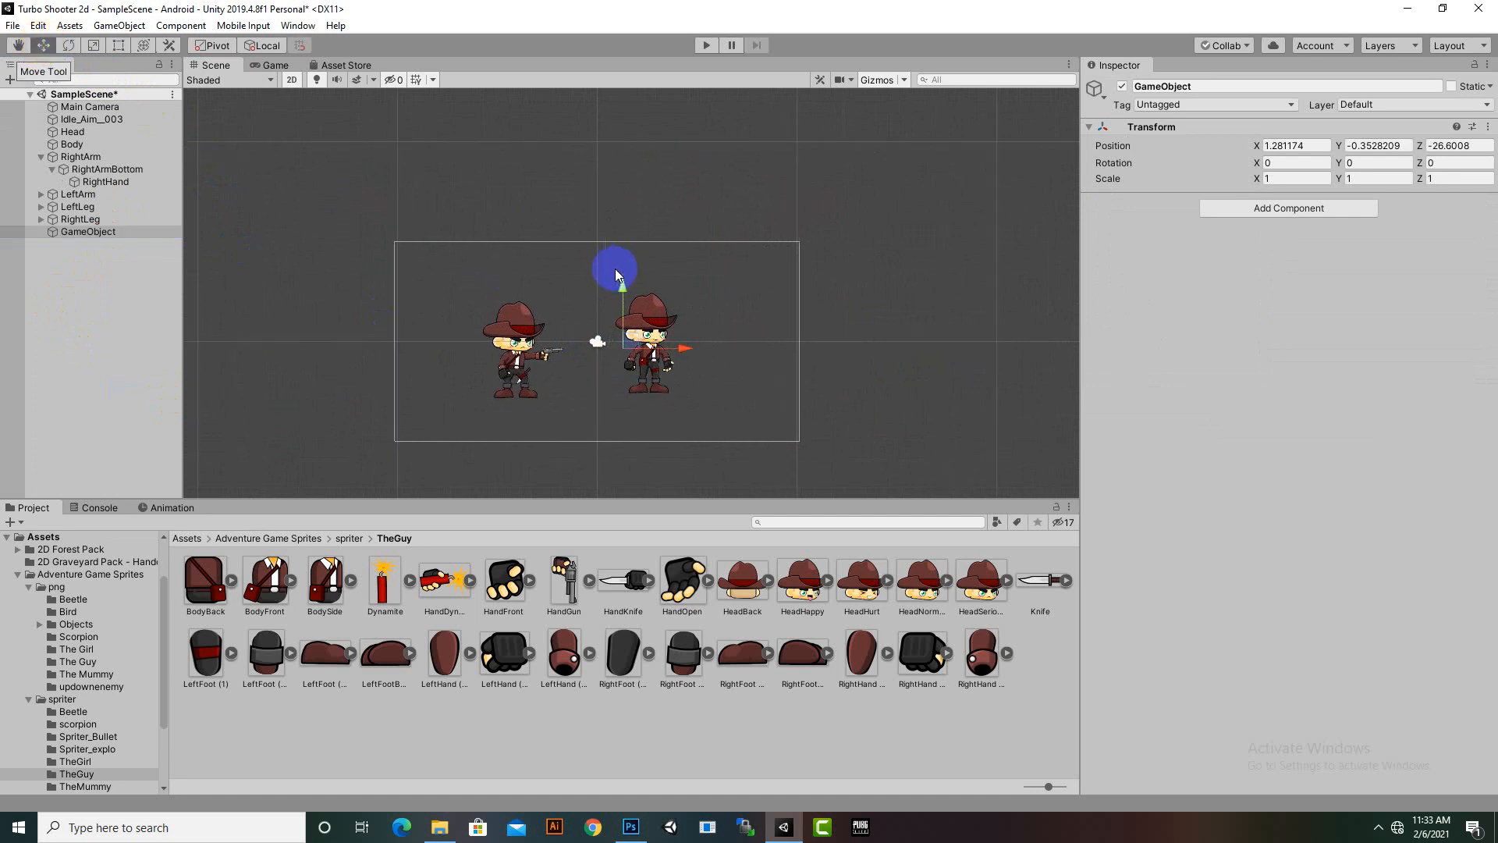
pyautogui.moveTo(627, 338); pyautogui.dragTo(434, 257, button='middle')
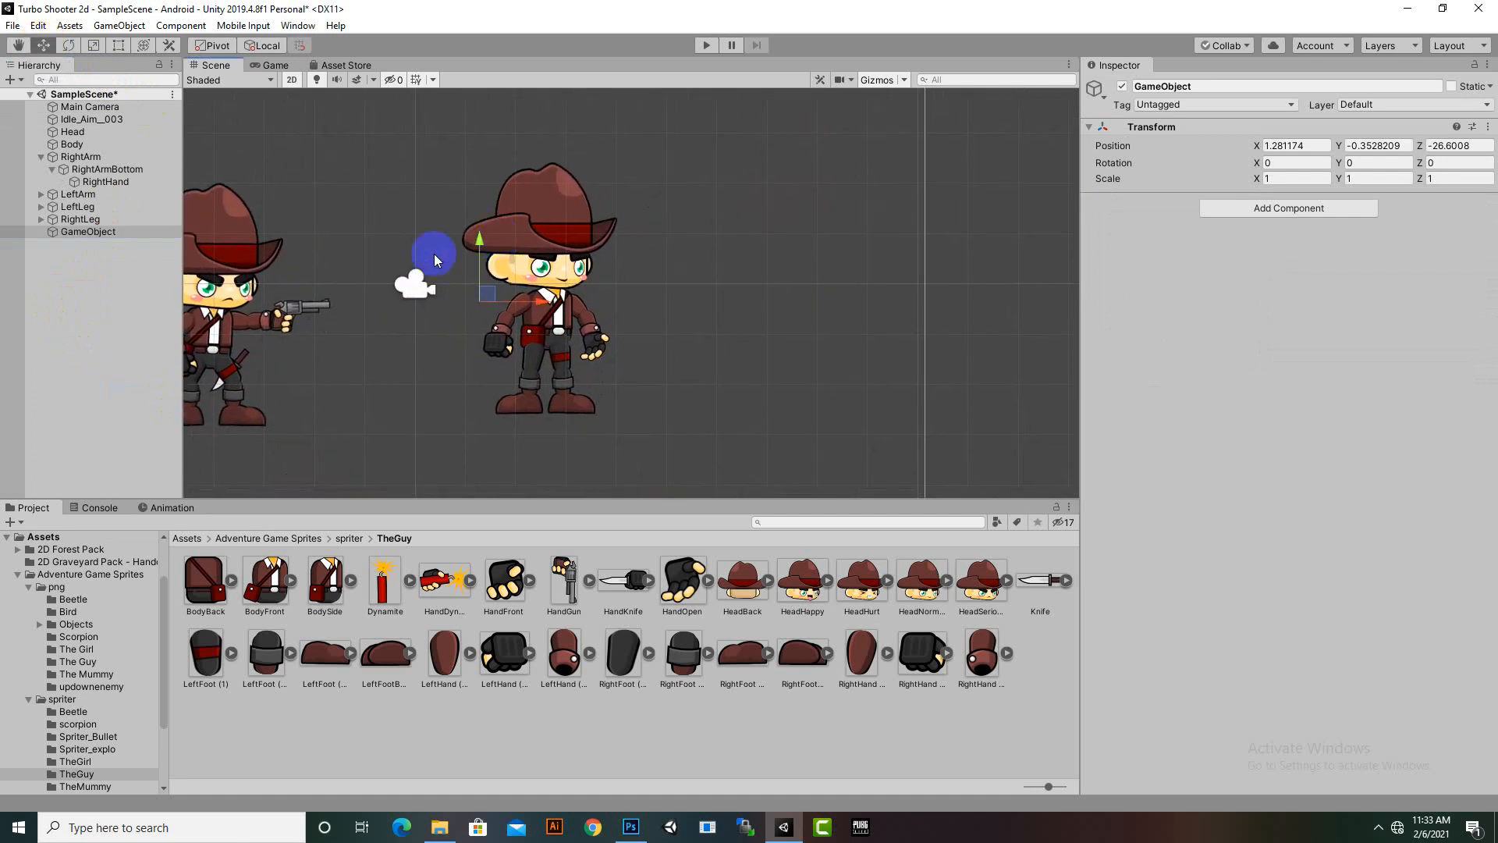
pyautogui.scroll(5, 549, 328)
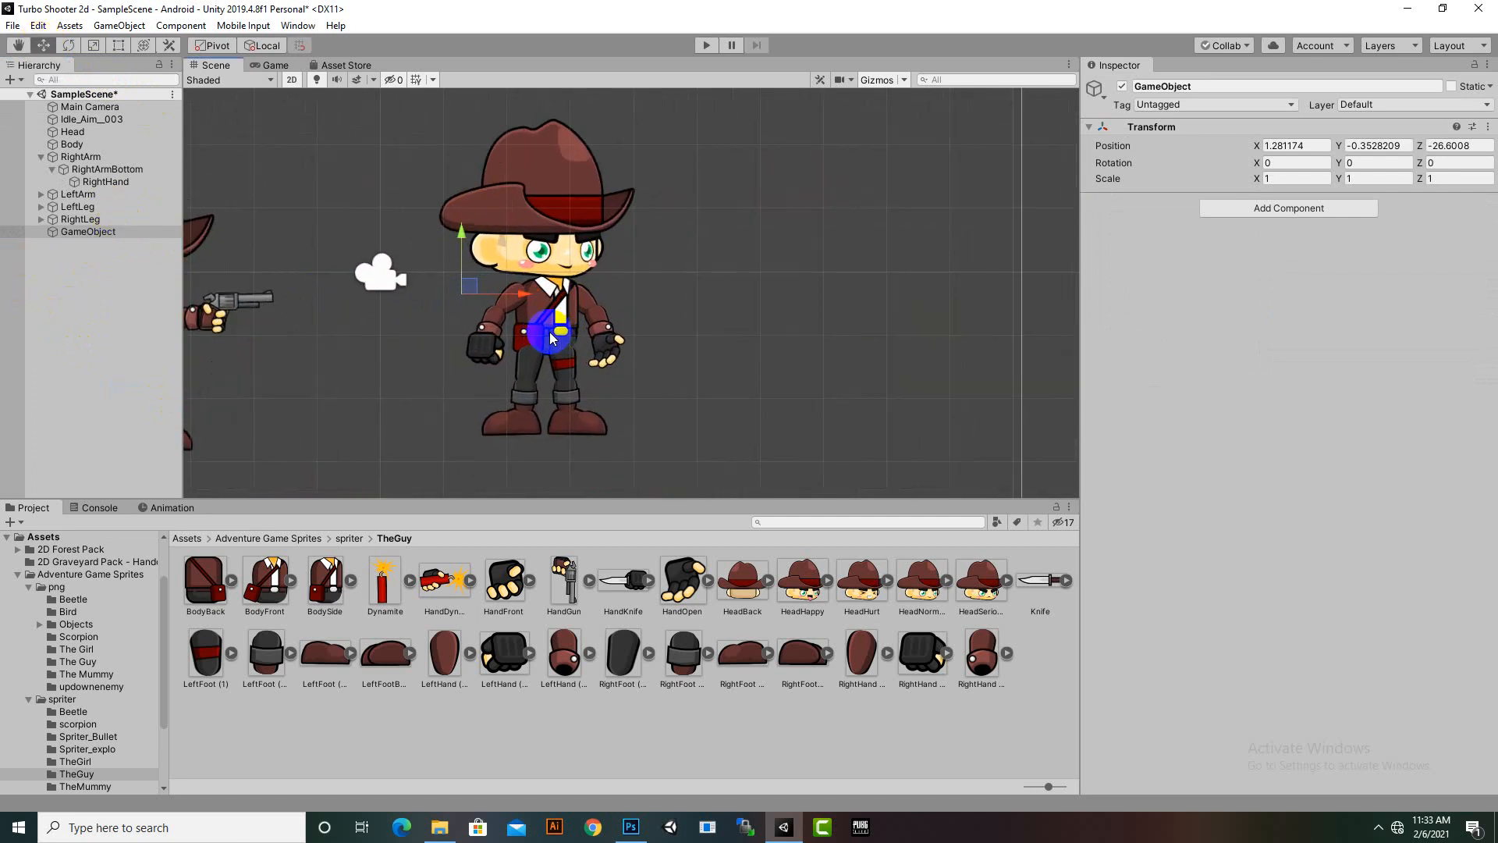
pyautogui.moveTo(520, 291); pyautogui.dragTo(613, 299)
pyautogui.moveTo(558, 245); pyautogui.dragTo(557, 260)
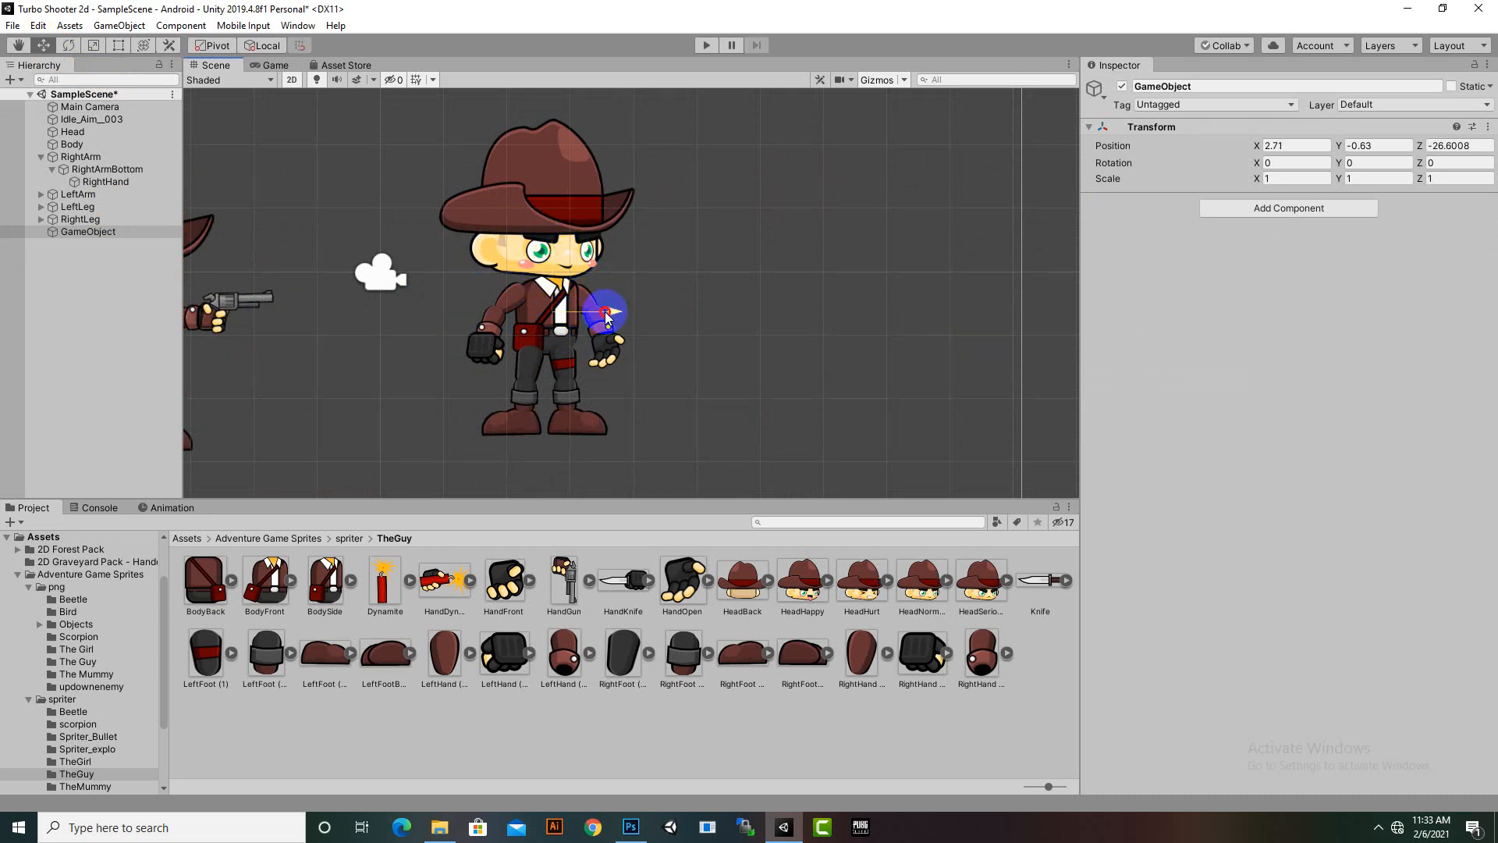
# Step: Rename the empty game object as PlayerGuy
pyautogui.click(1213, 86)
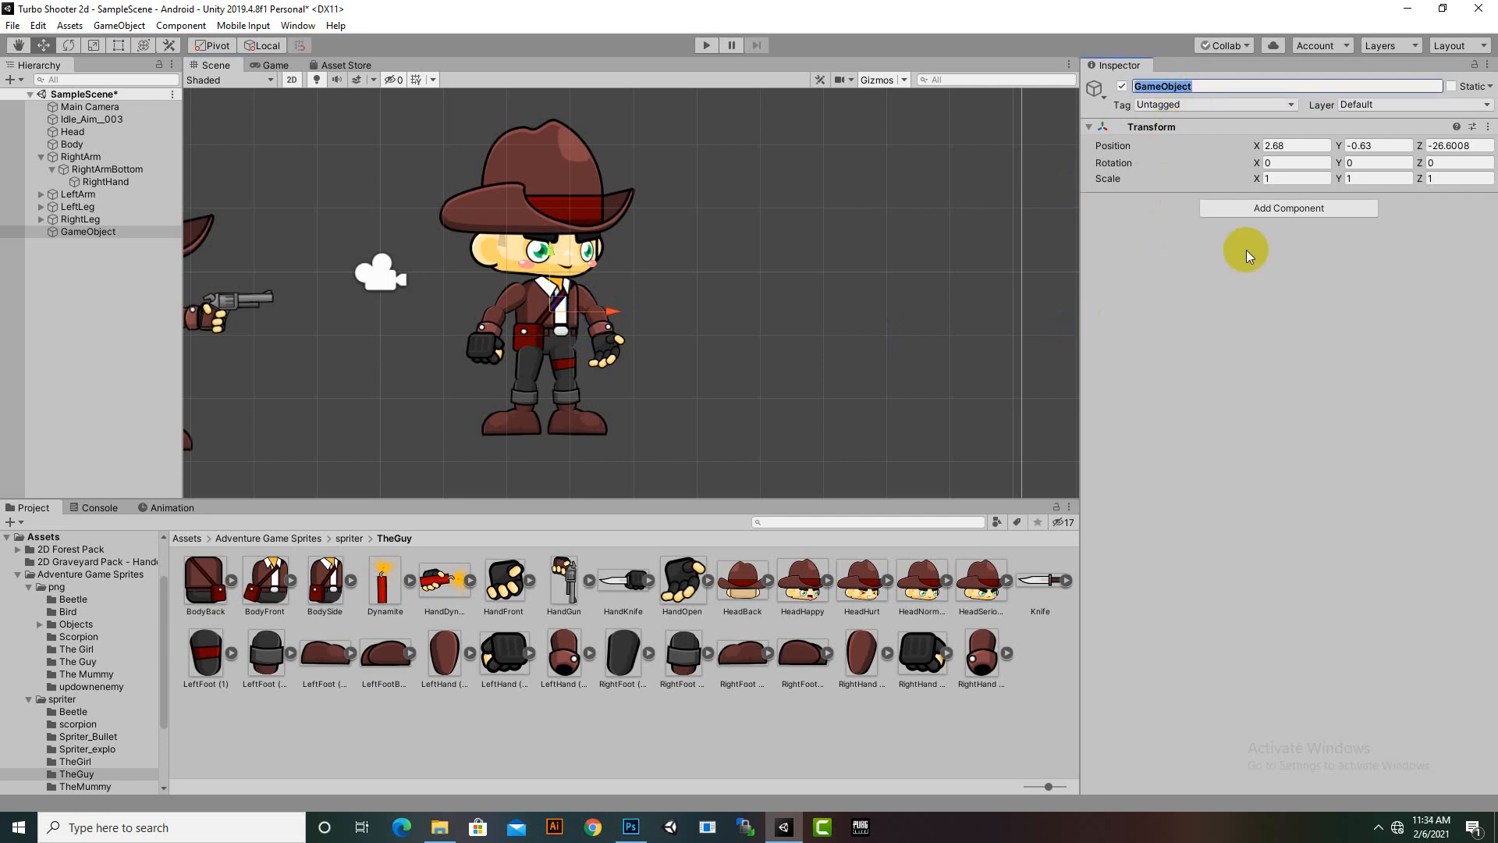
pyautogui.write('PlayerGuy\\')
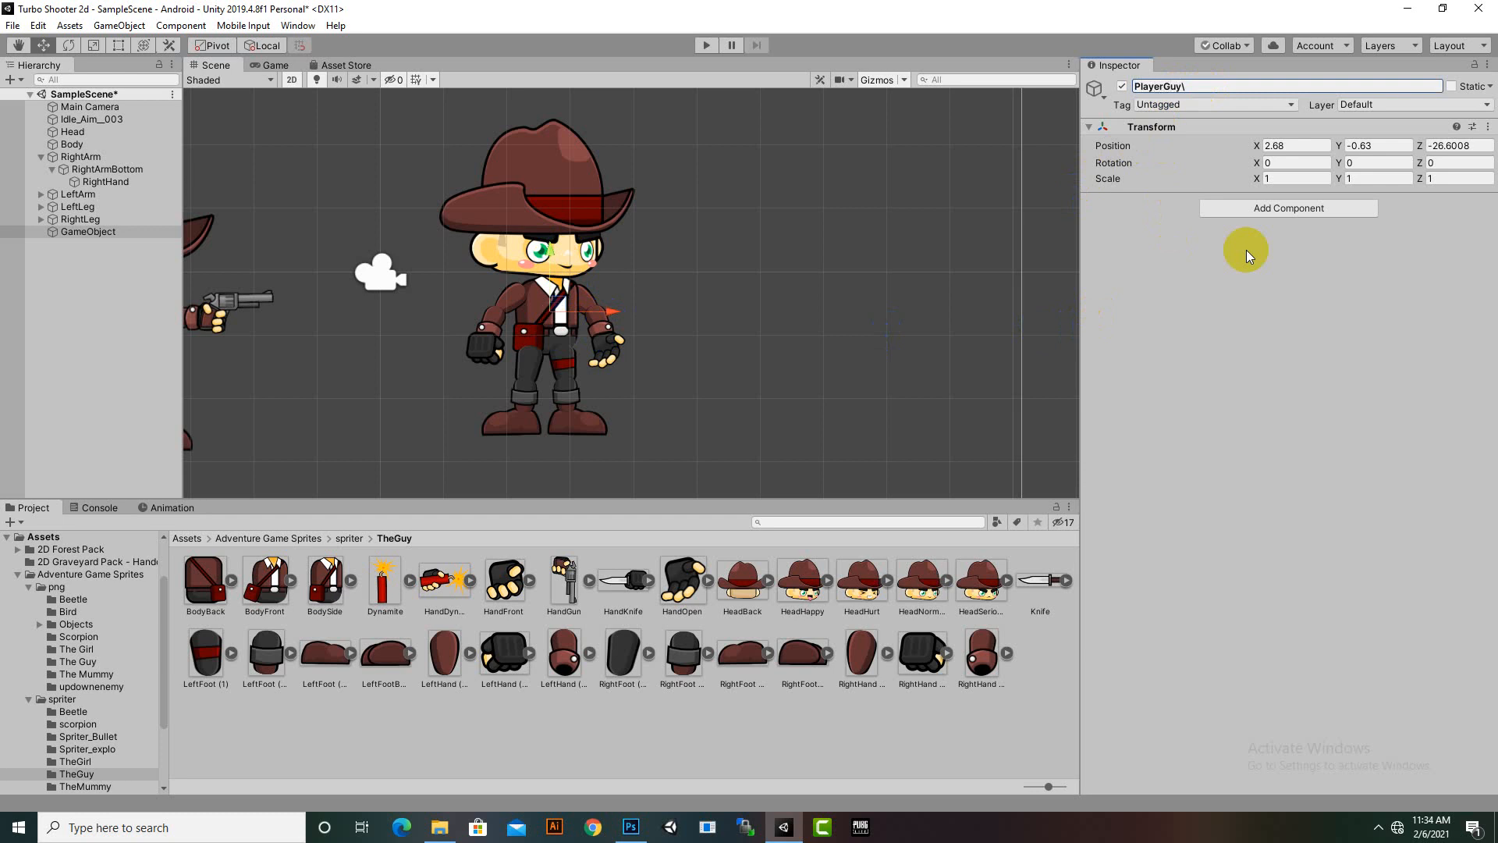
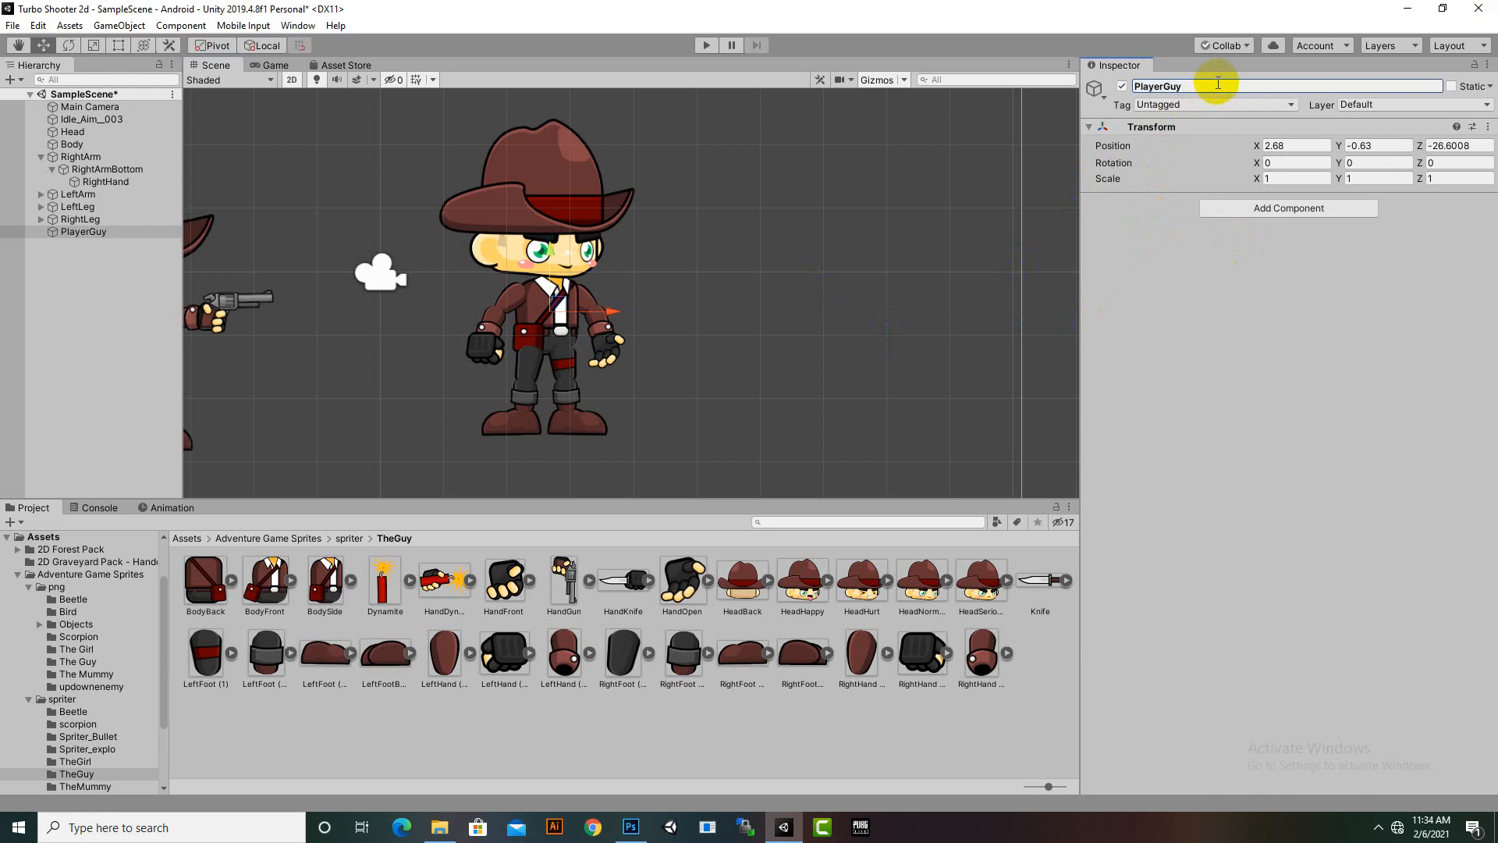
pyautogui.click(443, 475)
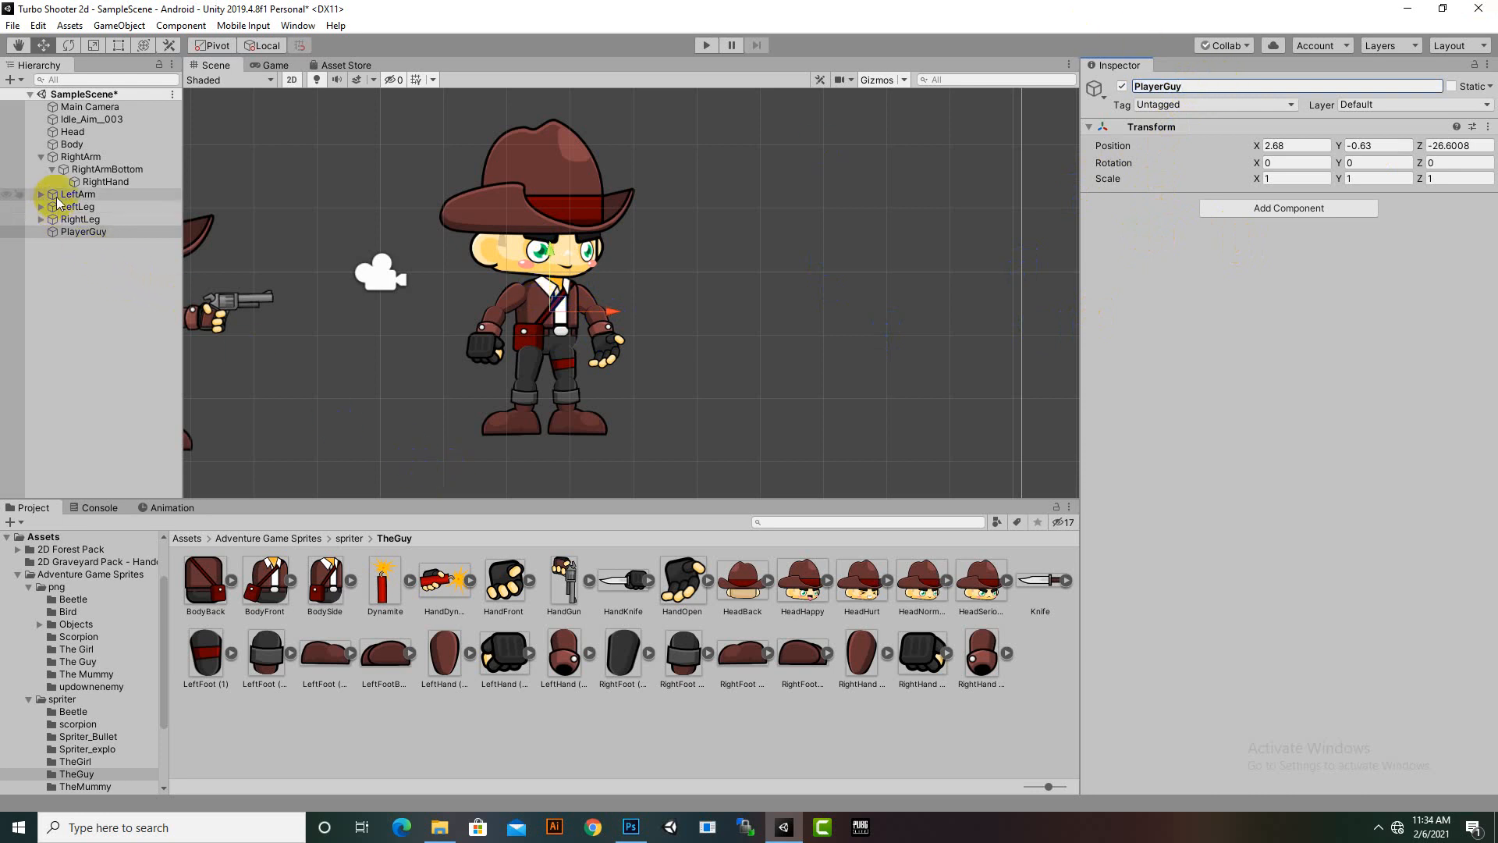
# Step: Collapse RightArm and select the Head, Body, RightArm, LeftArm, LeftLeg and RightLeg objects together in the hierarchy
pyautogui.click(78, 219)
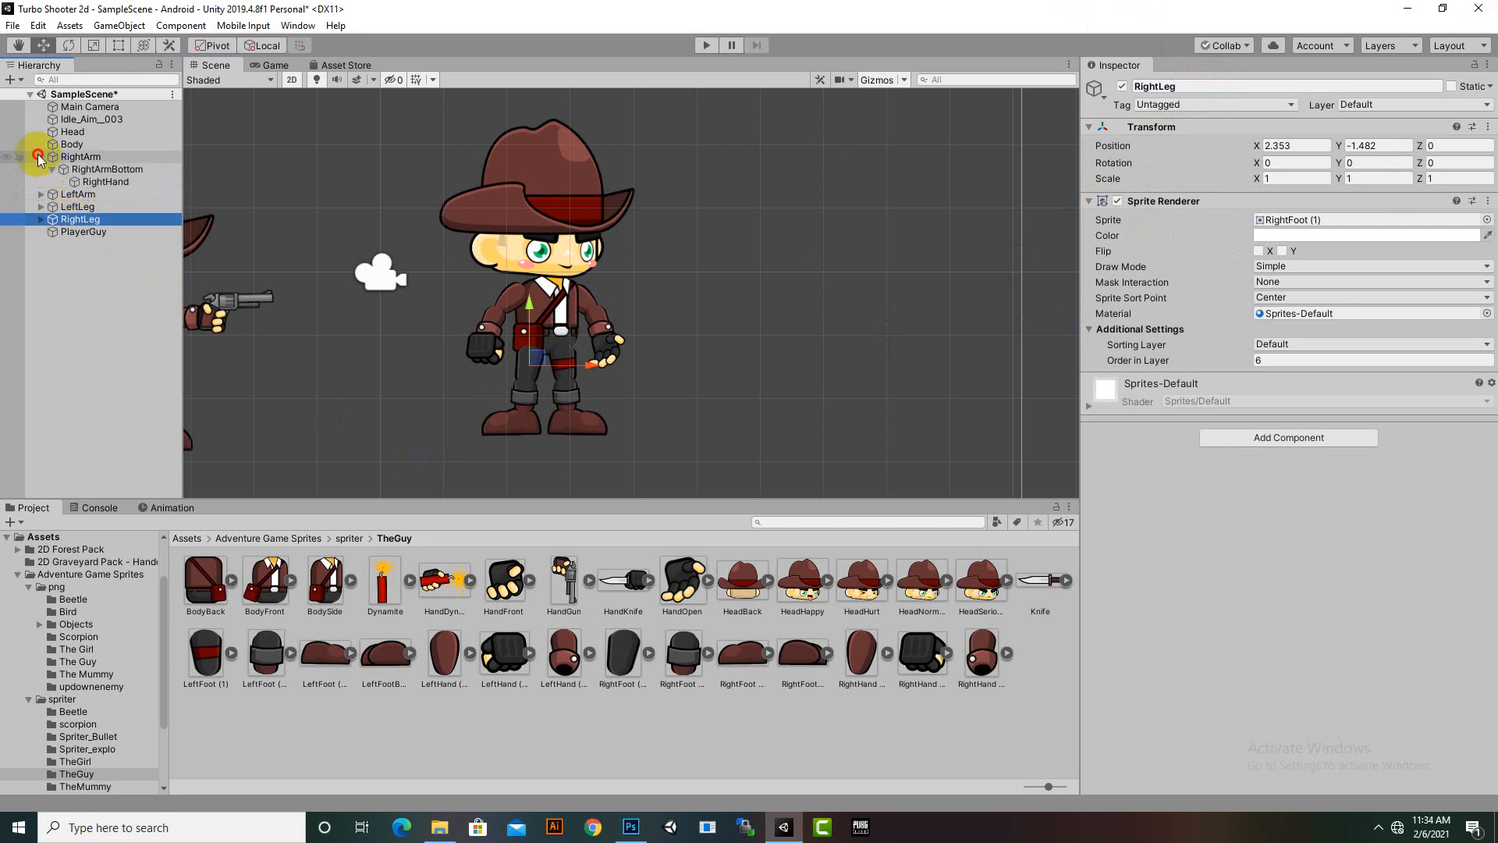
pyautogui.click(40, 156)
pyautogui.keyDown('ctrl'); pyautogui.click(66, 184); pyautogui.keyUp('ctrl')
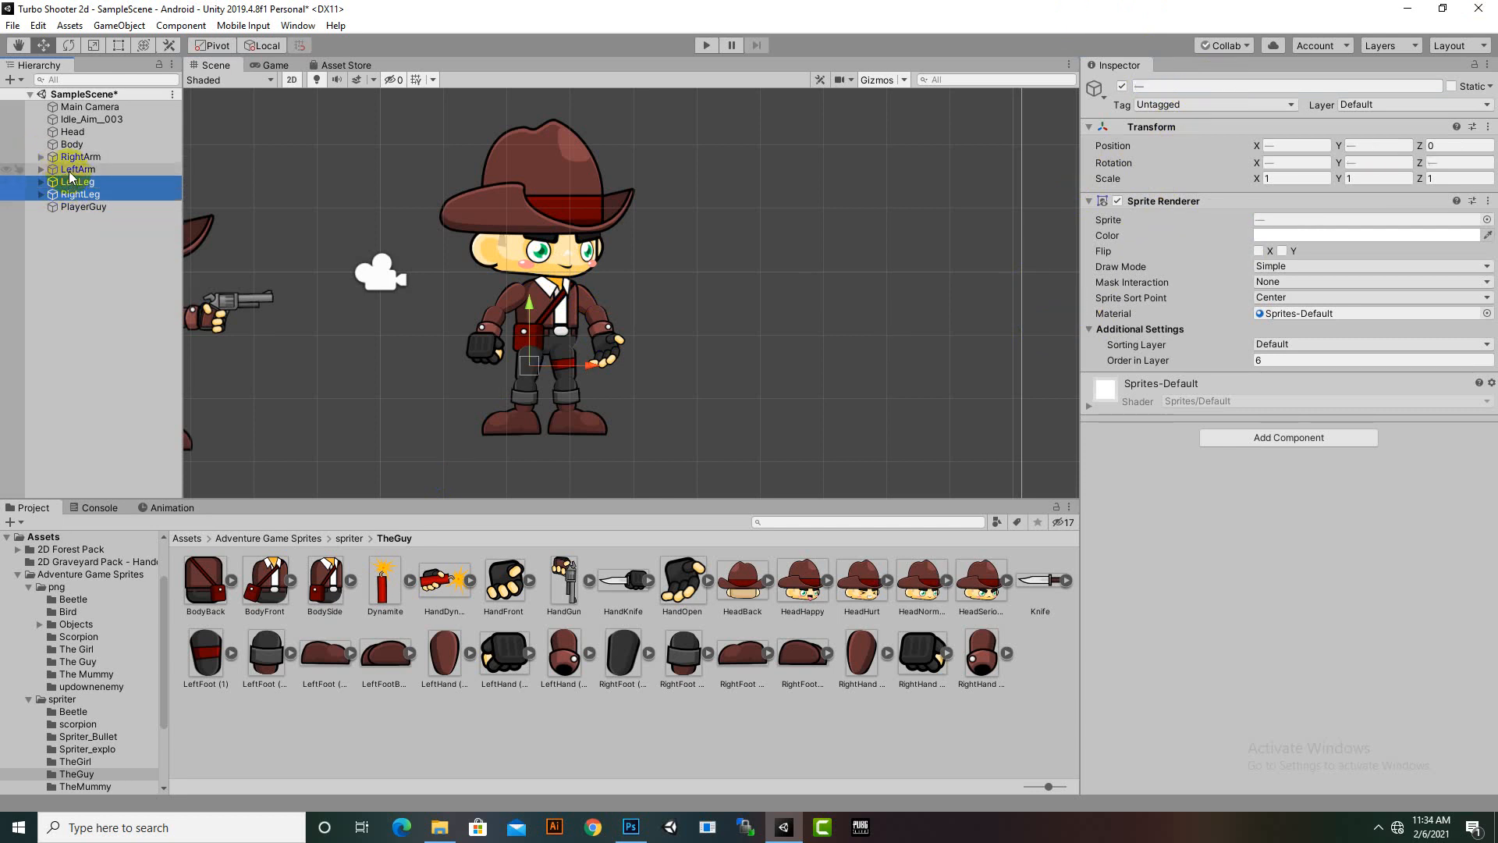
pyautogui.keyDown('ctrl'); pyautogui.click(69, 170); pyautogui.keyUp('ctrl')
pyautogui.keyDown('ctrl'); pyautogui.click(69, 159); pyautogui.keyUp('ctrl')
pyautogui.keyDown('ctrl'); pyautogui.click(70, 145); pyautogui.keyUp('ctrl')
pyautogui.keyDown('ctrl'); pyautogui.click(71, 131); pyautogui.keyUp('ctrl')
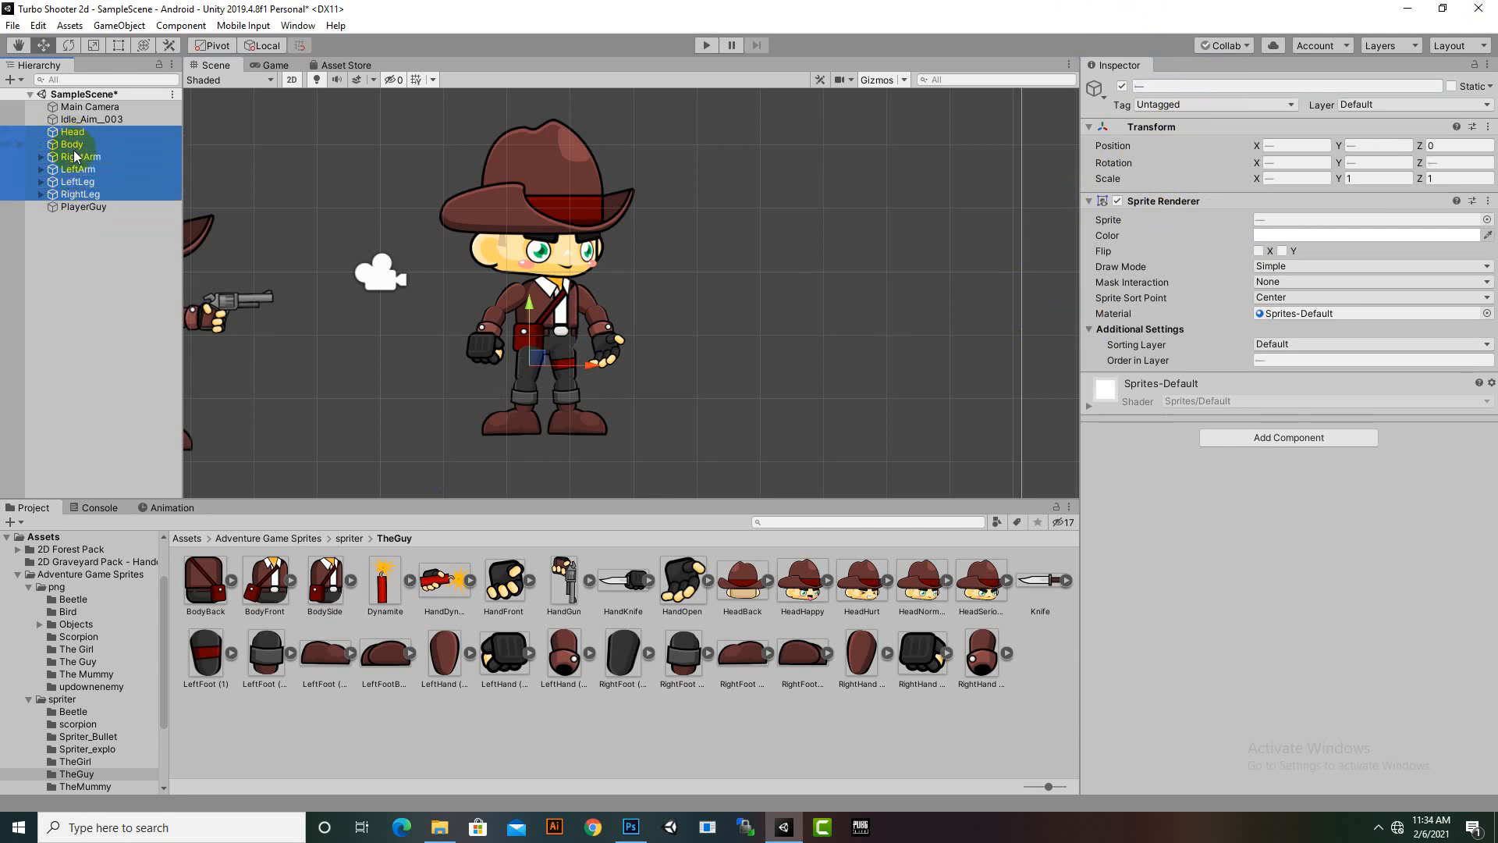
# Step: Parent the Head, Body, RightArm, LeftArm, LeftLeg and RightLeg objects under PlayerGuy
pyautogui.moveTo(74, 158); pyautogui.dragTo(86, 208)
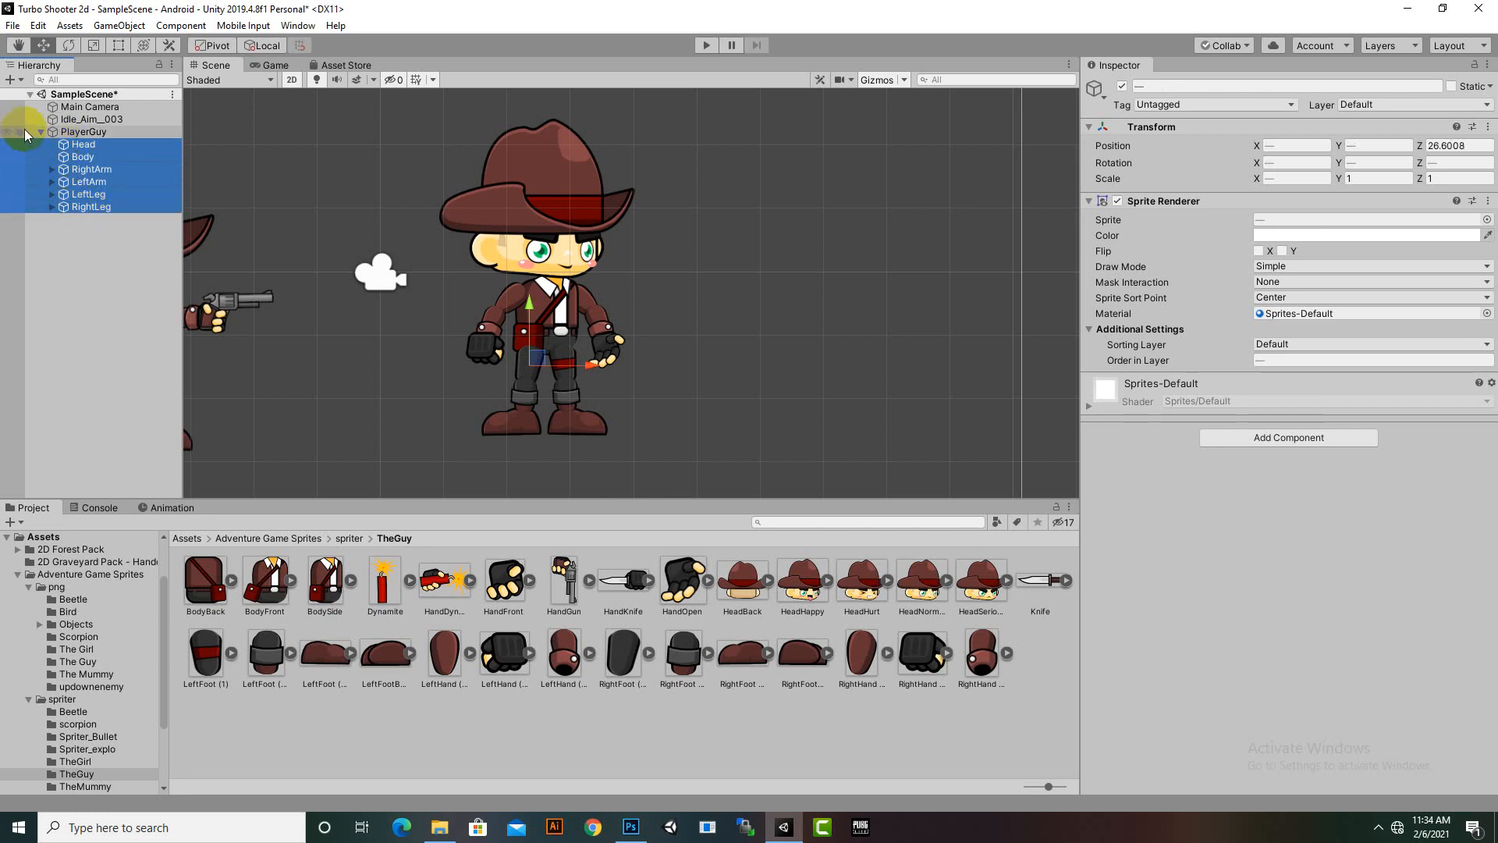
pyautogui.click(41, 131)
pyautogui.click(78, 133)
pyautogui.scroll(-2, 762, 320)
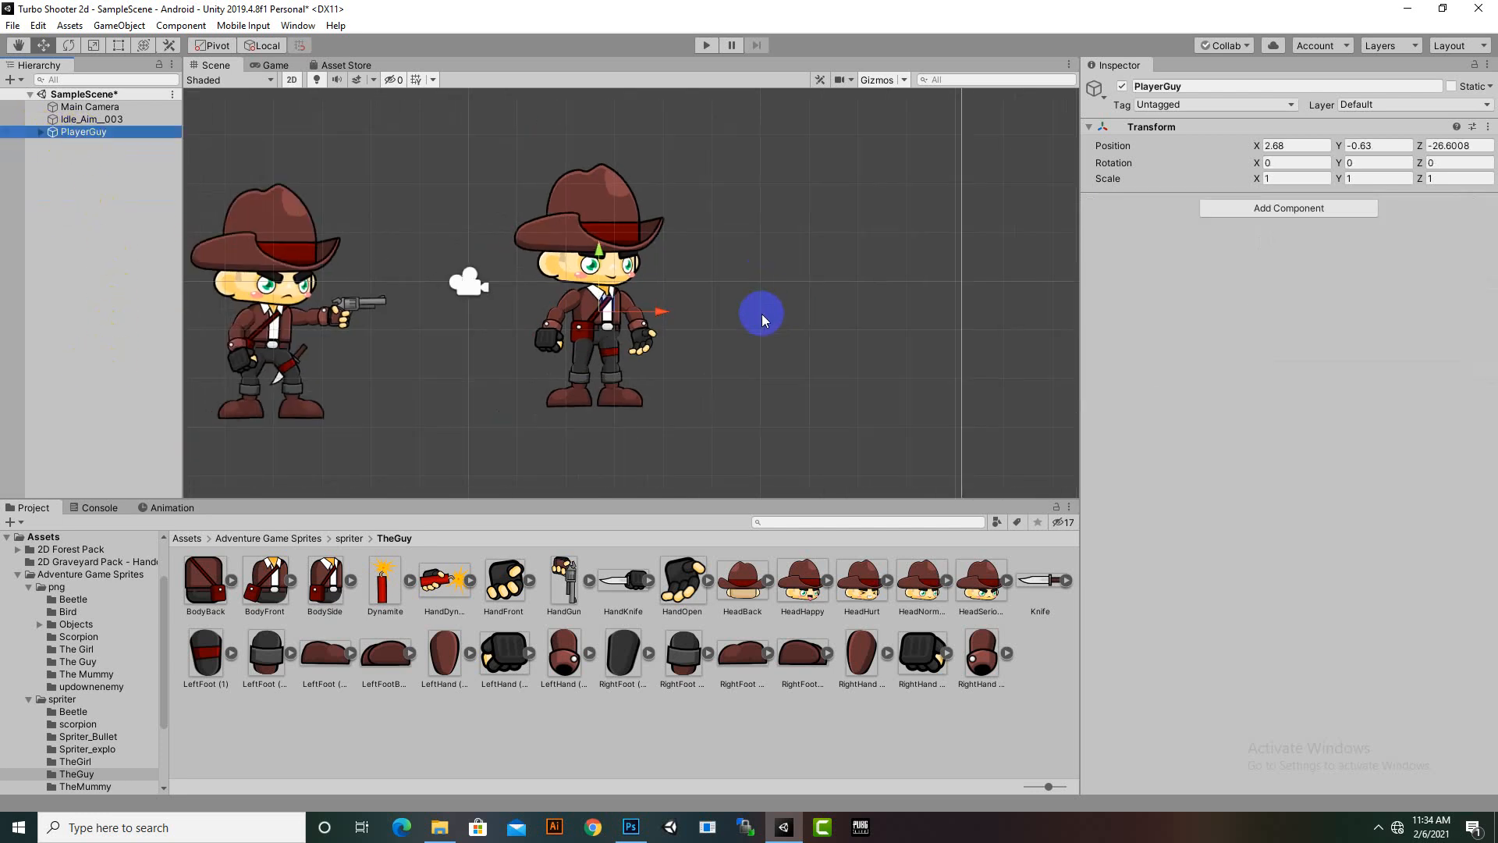
# Step: Try moving the whole PlayerGuy character in the scene, as well as its Body part alone
pyautogui.moveTo(681, 316); pyautogui.dragTo(623, 464)
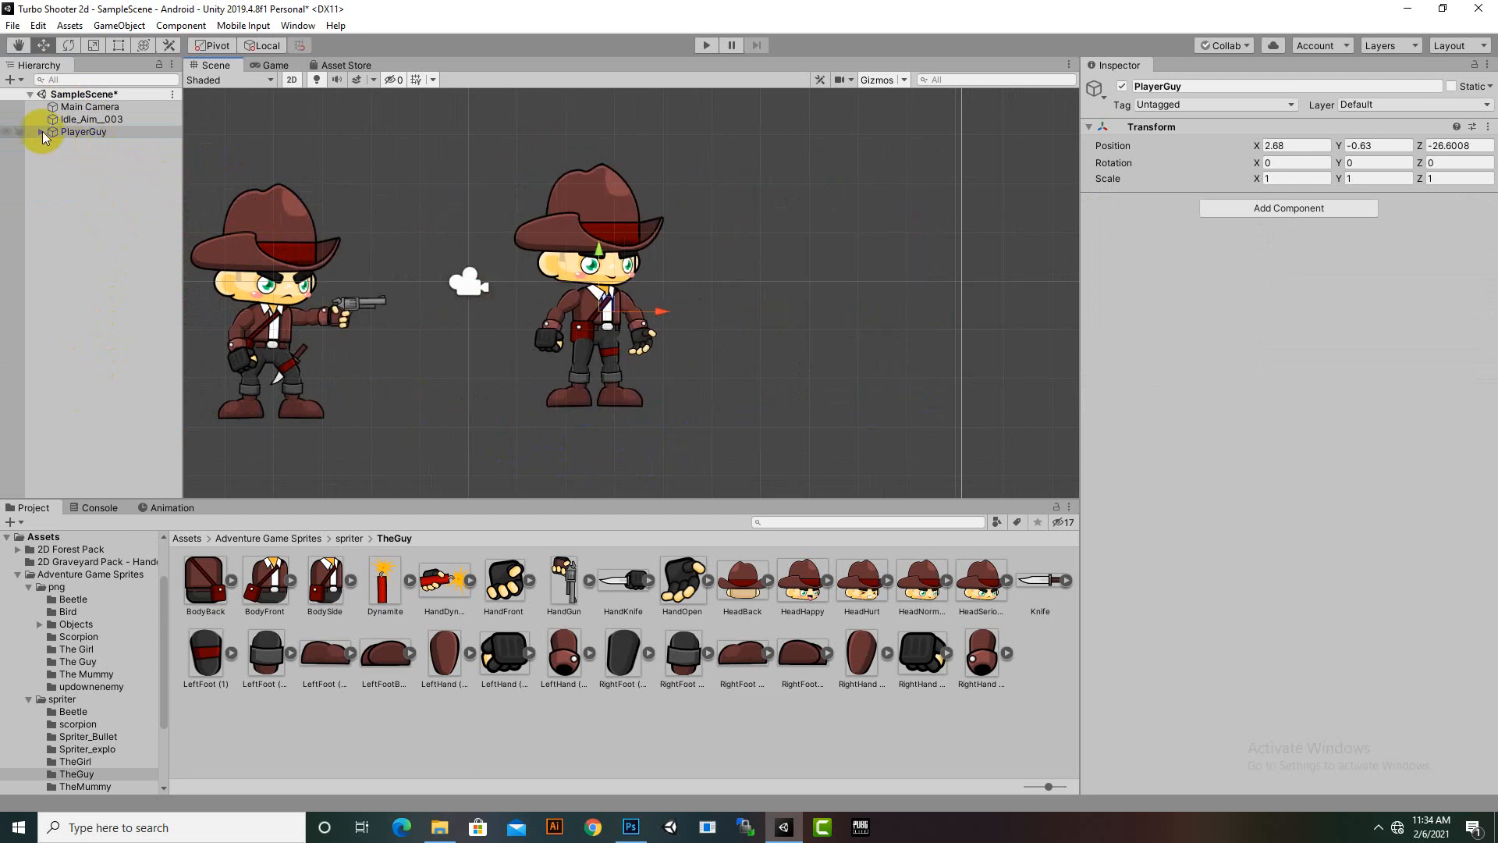
pyautogui.click(42, 132)
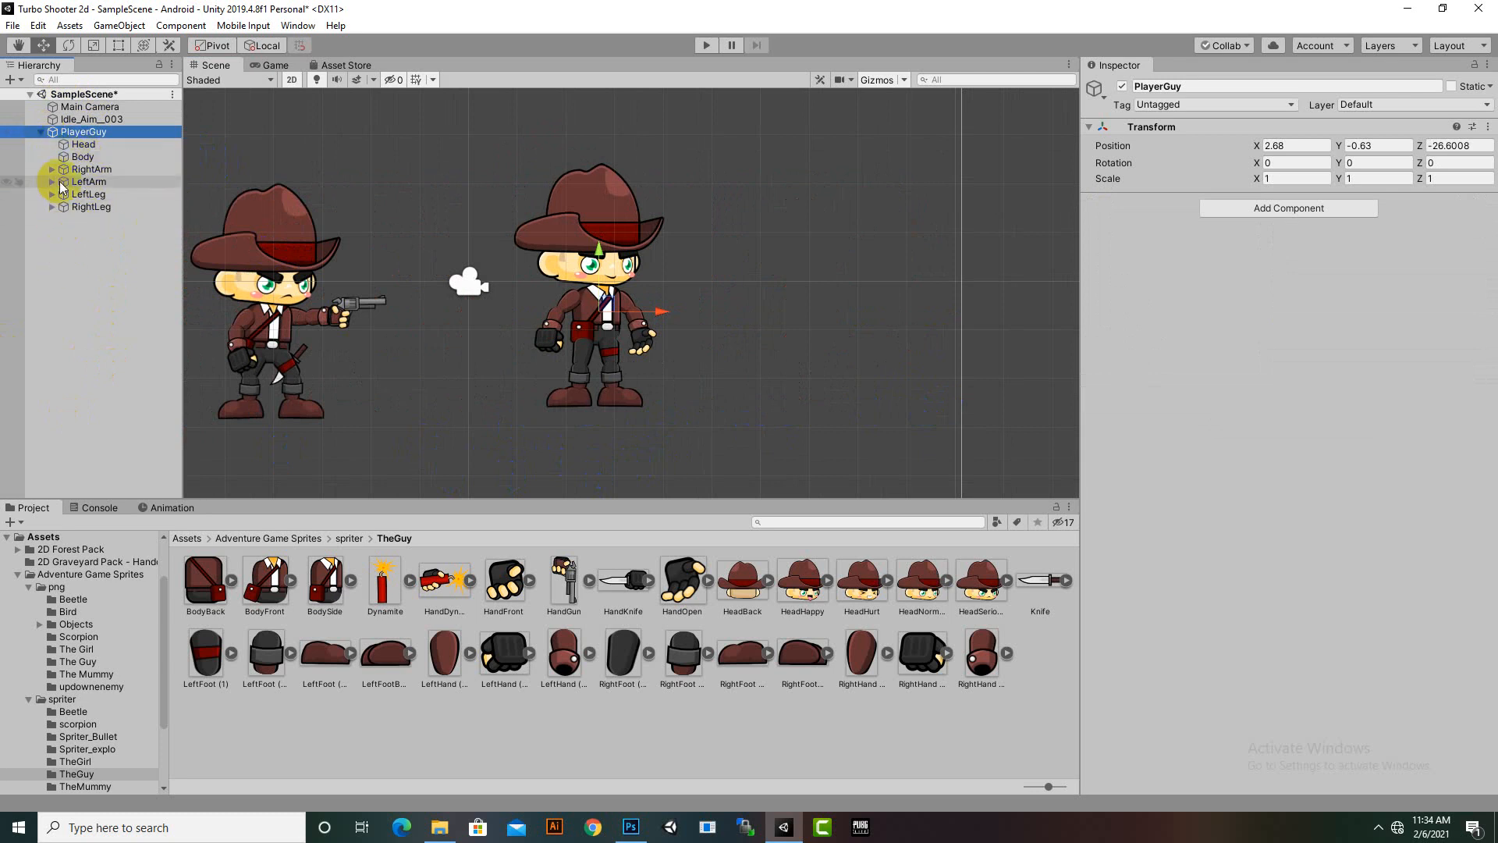
pyautogui.click(81, 157)
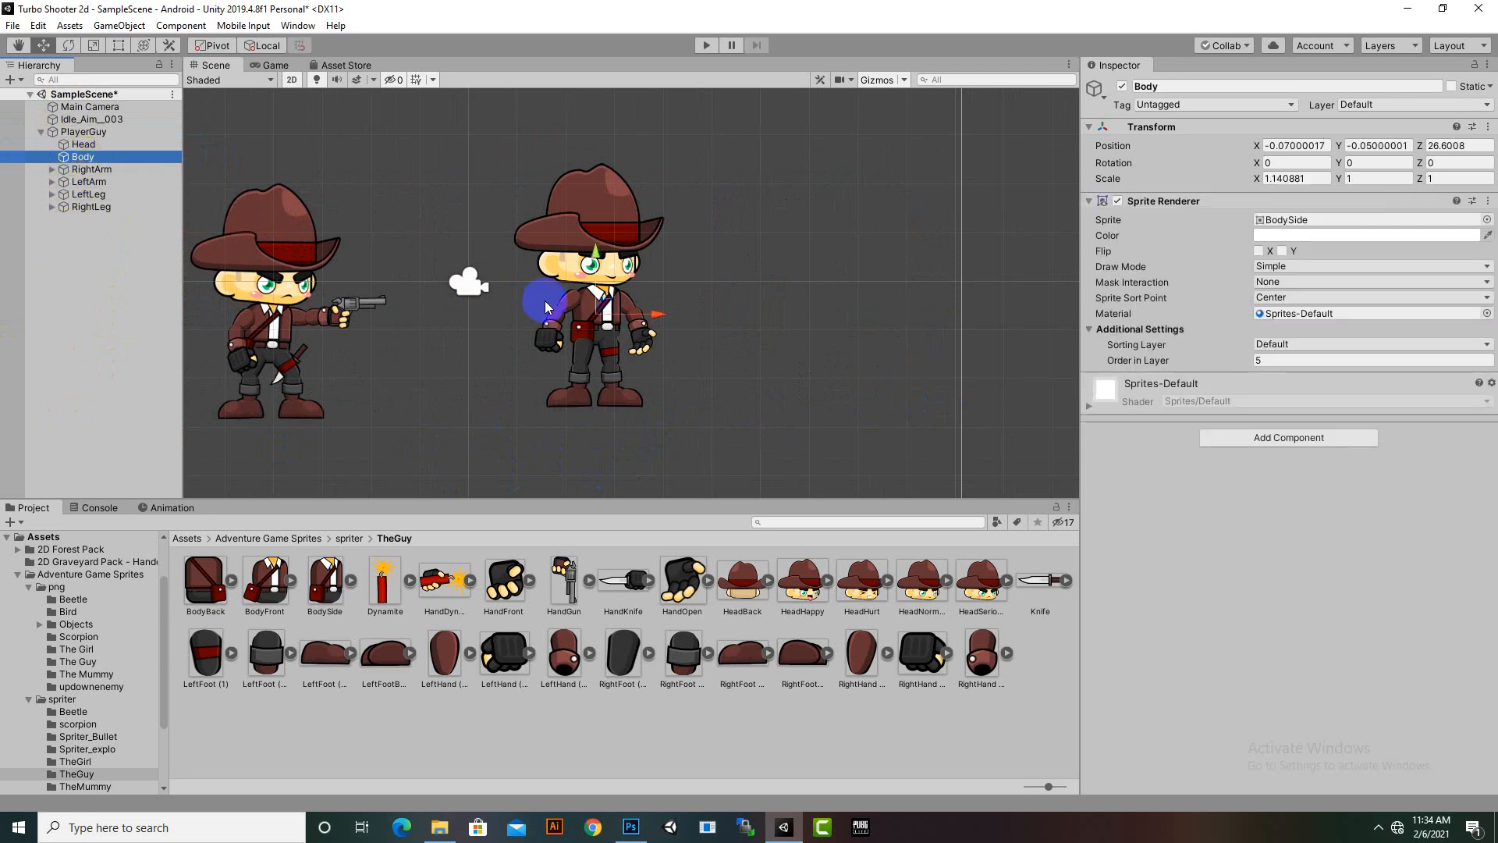
pyautogui.moveTo(660, 316); pyautogui.dragTo(694, 423)
pyautogui.hotkey('ctrl', 'z')
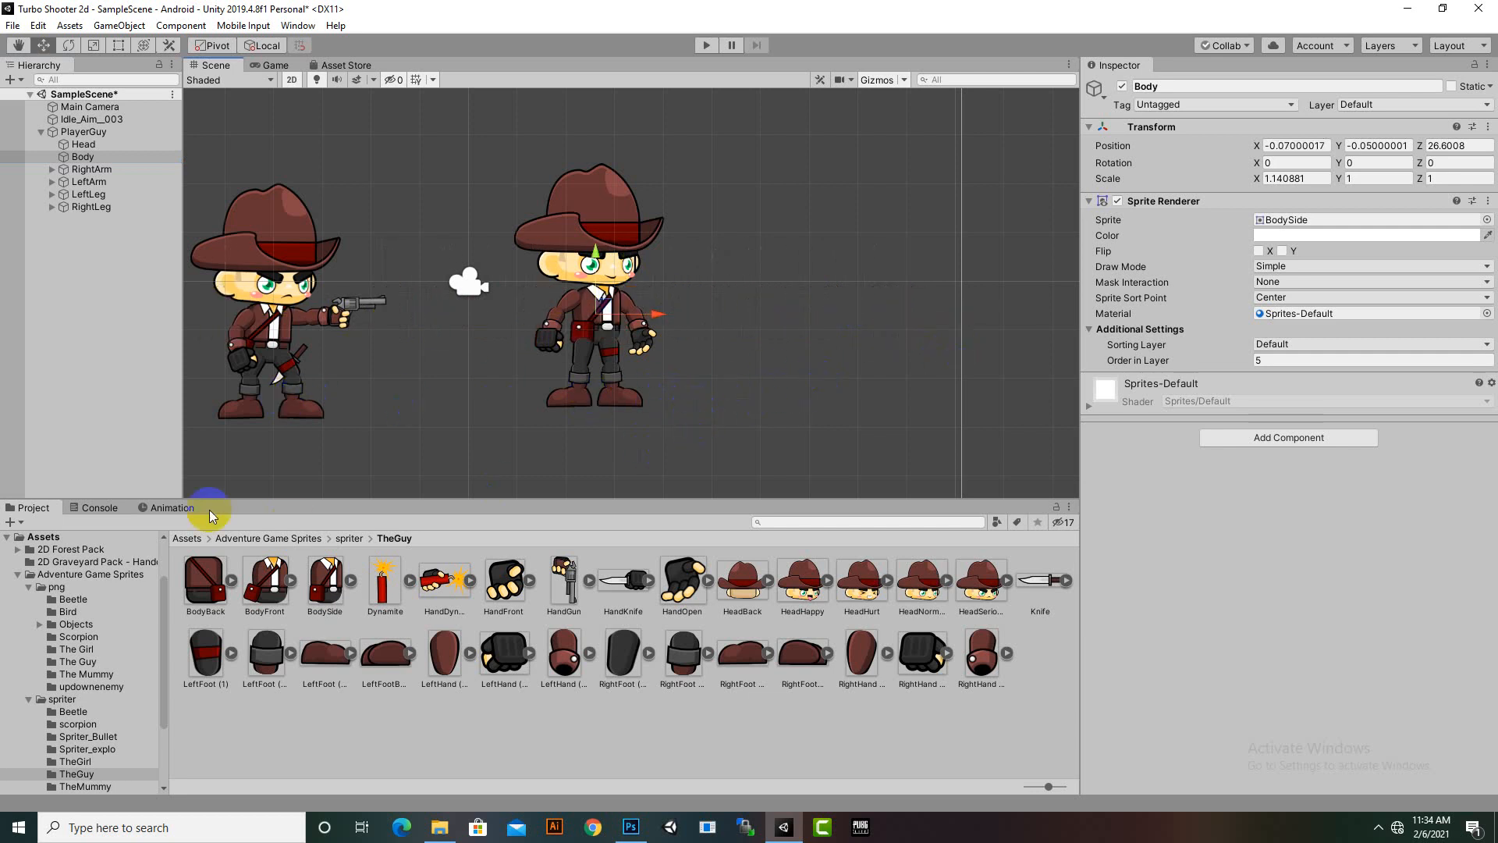
pyautogui.click(40, 131)
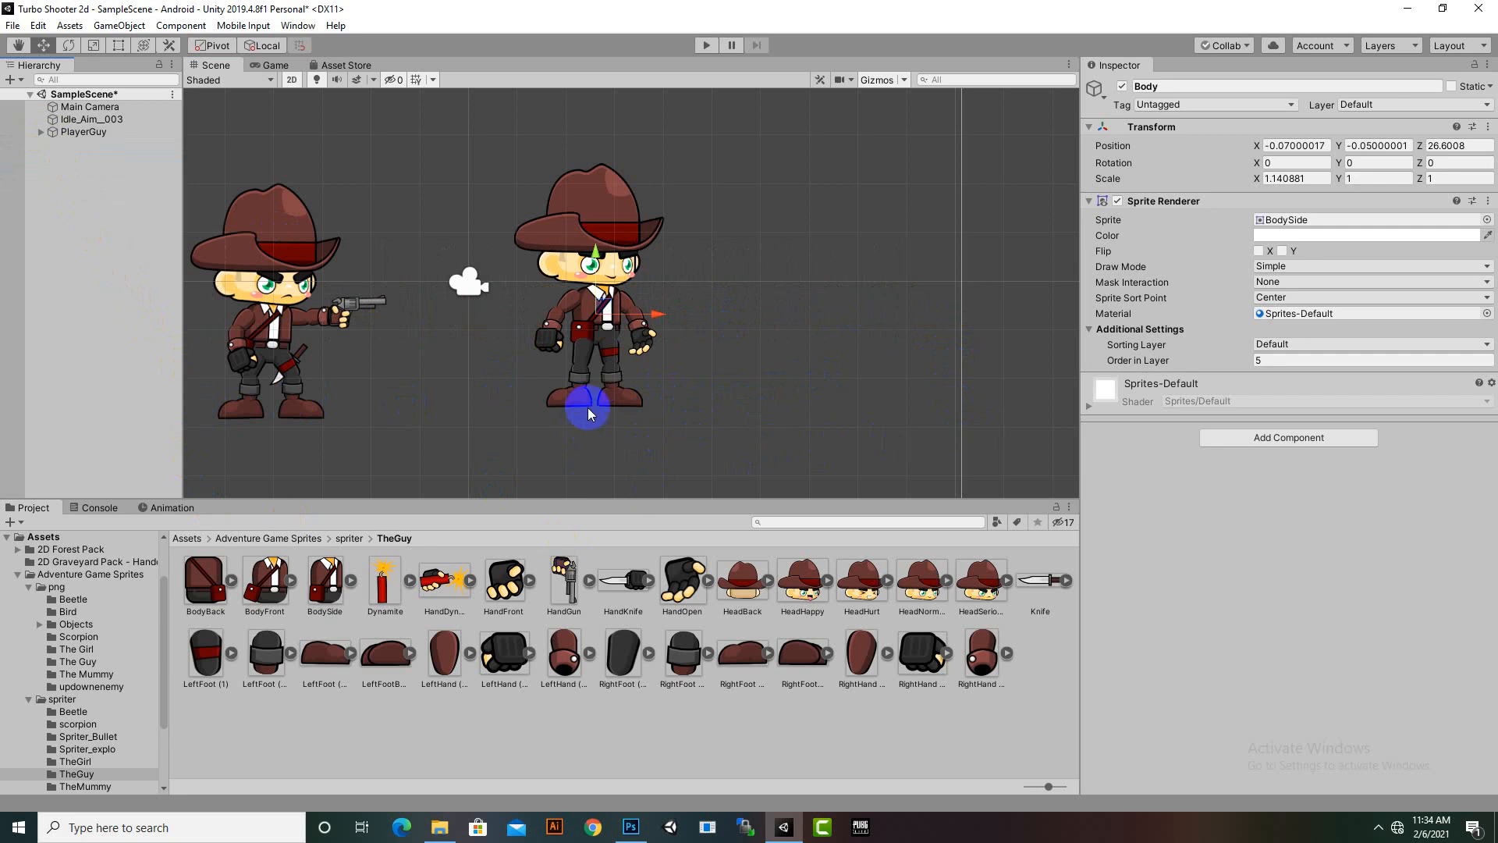
# Step: Open the Sprites folder inside the project's Assets
pyautogui.scroll(2, 567, 373)
pyautogui.scroll(1, 477, 363)
pyautogui.moveTo(477, 363); pyautogui.dragTo(616, 366, button='middle')
pyautogui.scroll(-4, 629, 339)
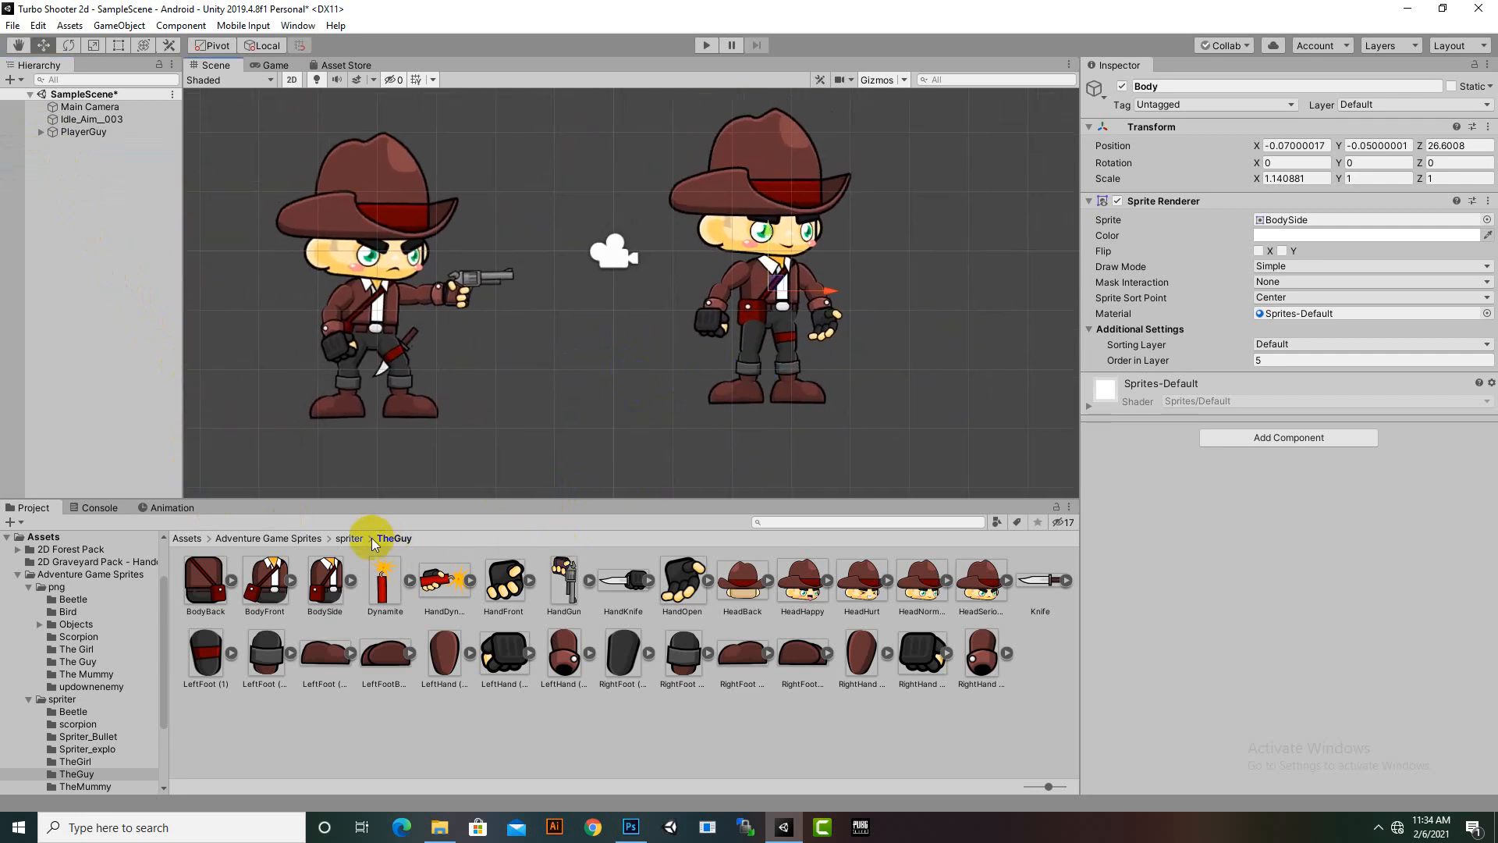
pyautogui.click(188, 539)
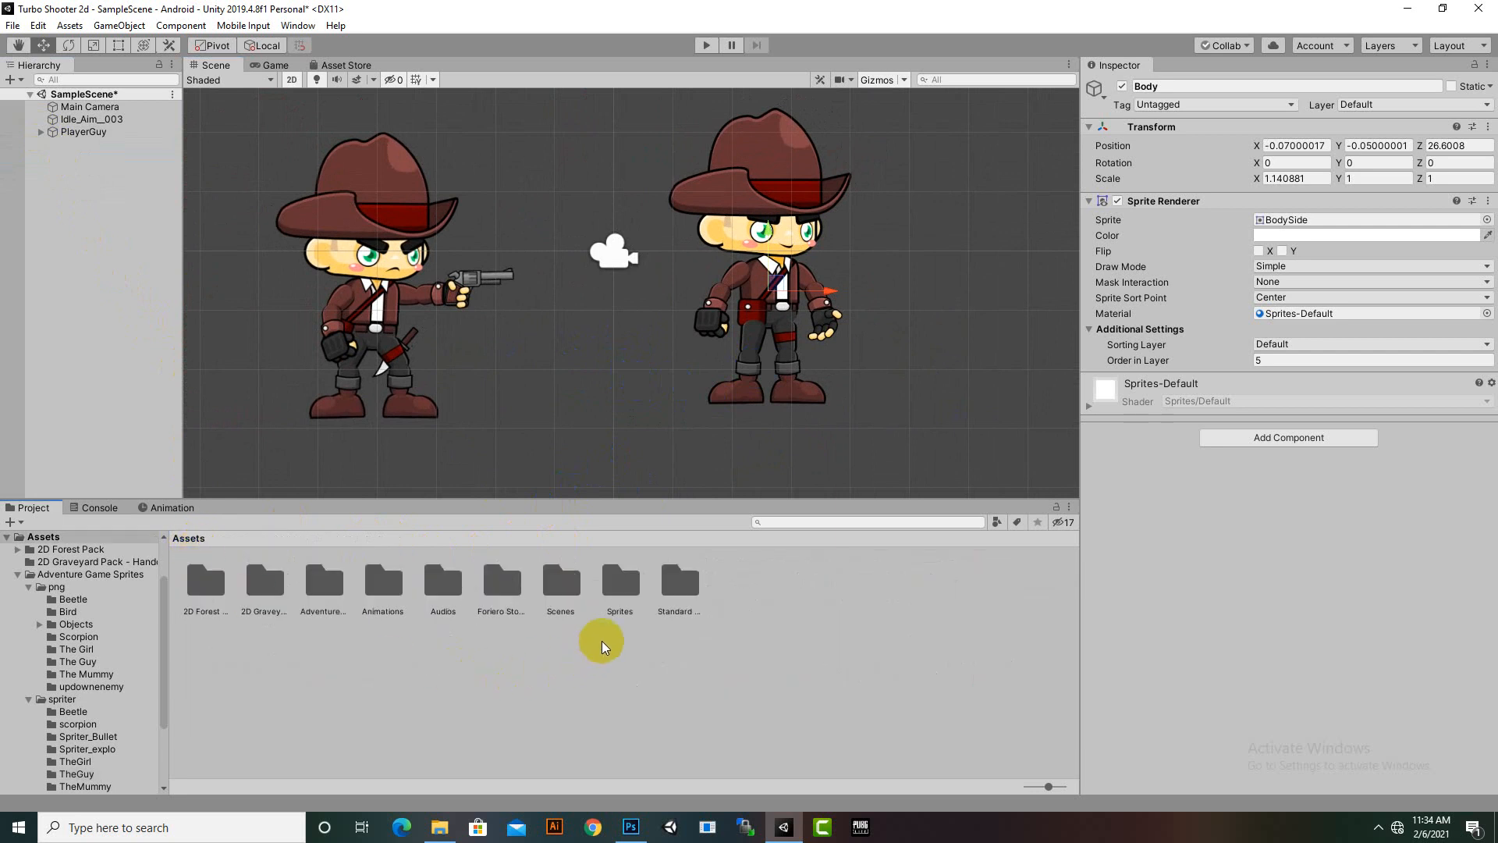
pyautogui.doubleClick(623, 594)
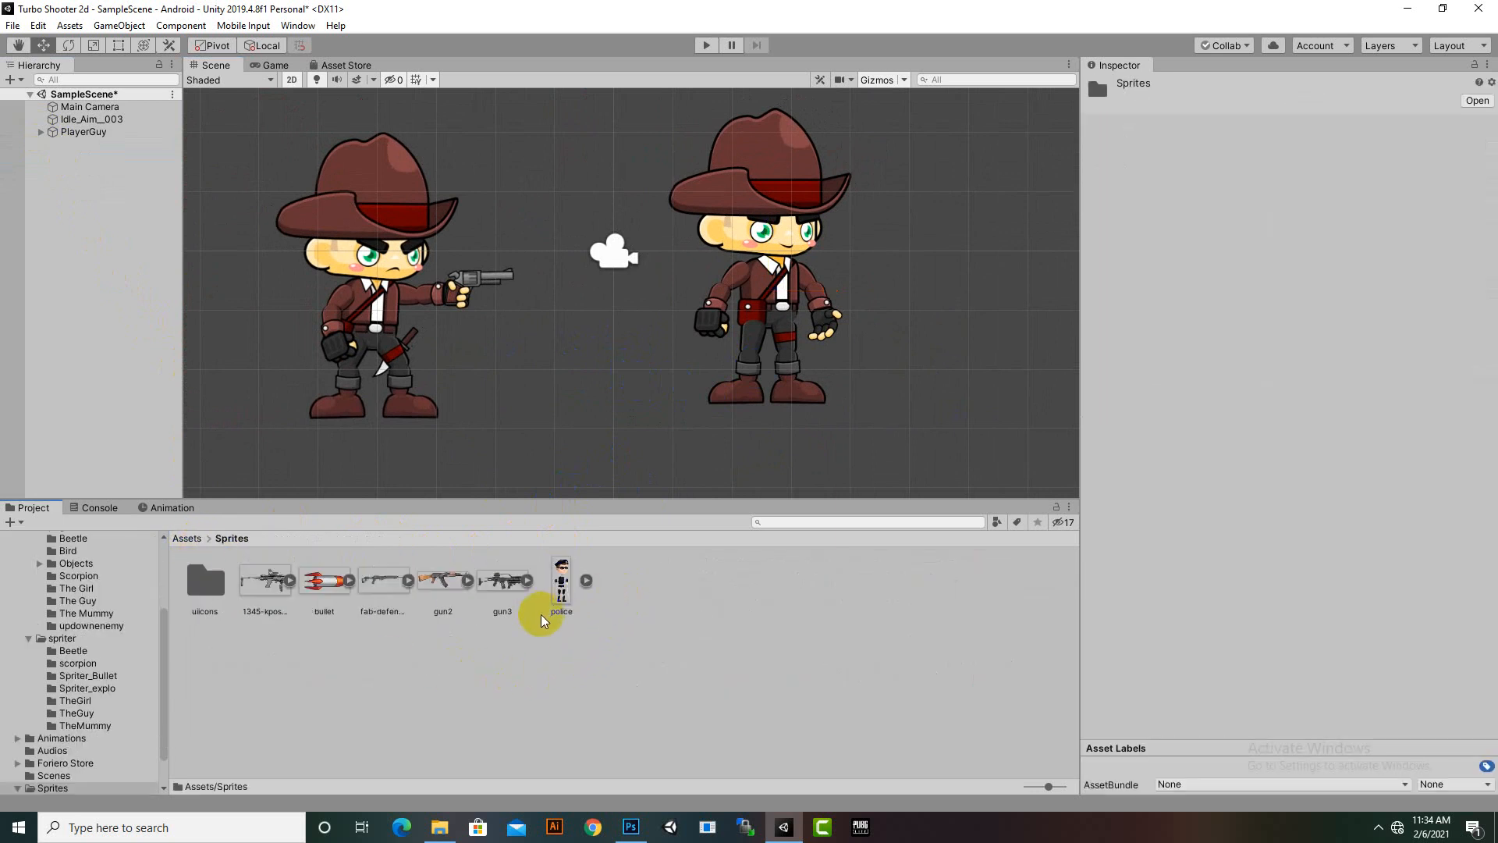
# Step: Place the gun3 sprite in the scene over PlayerGuy and scale it down uniformly to about 0.15
pyautogui.scroll(-3, 572, 376)
pyautogui.moveTo(553, 396); pyautogui.dragTo(479, 408, button='middle')
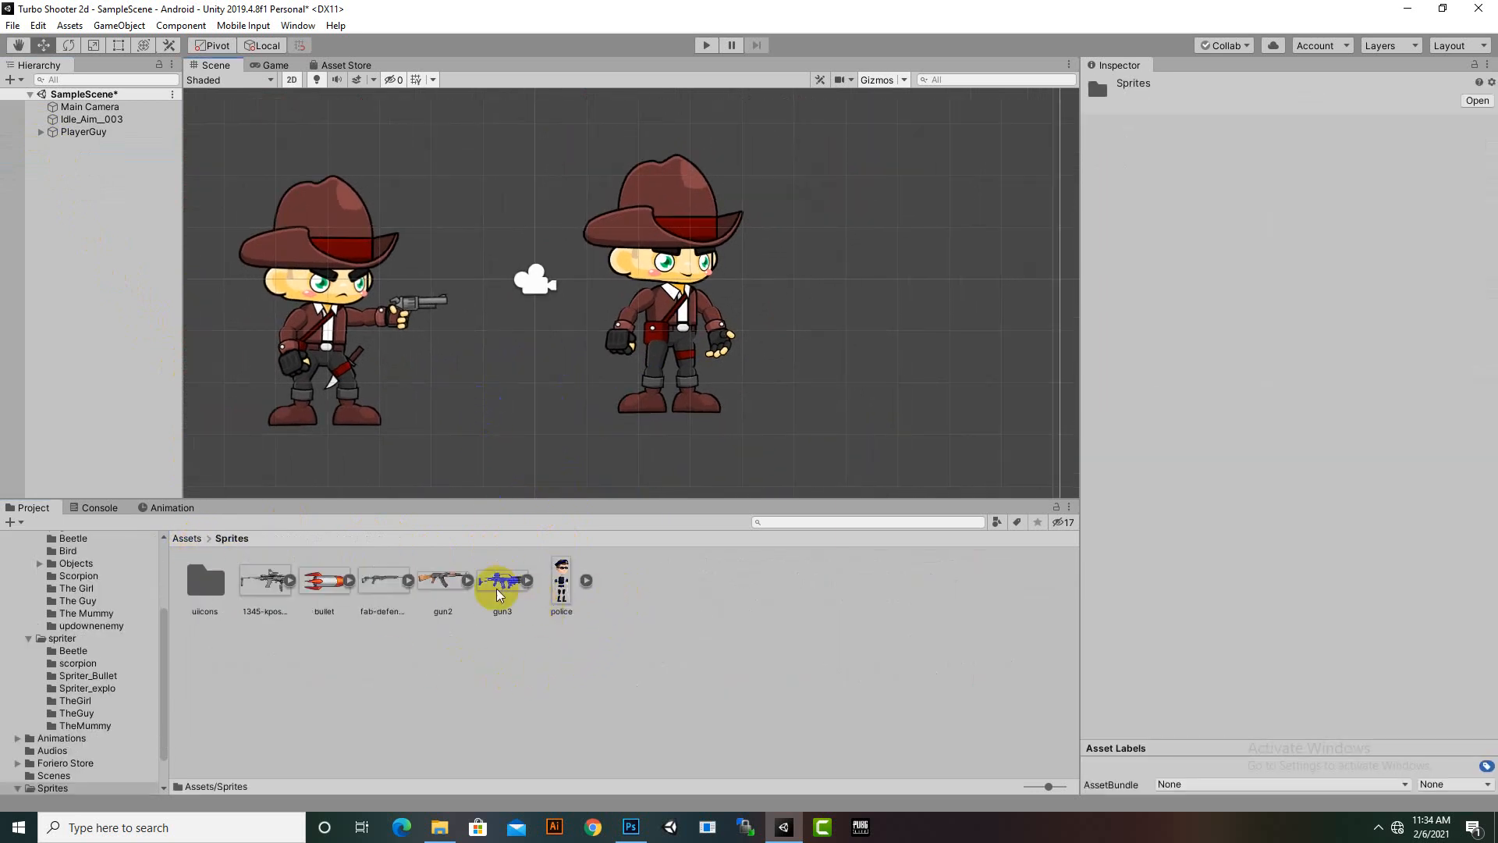
pyautogui.moveTo(518, 625); pyautogui.dragTo(679, 344)
pyautogui.scroll(-4, 593, 398)
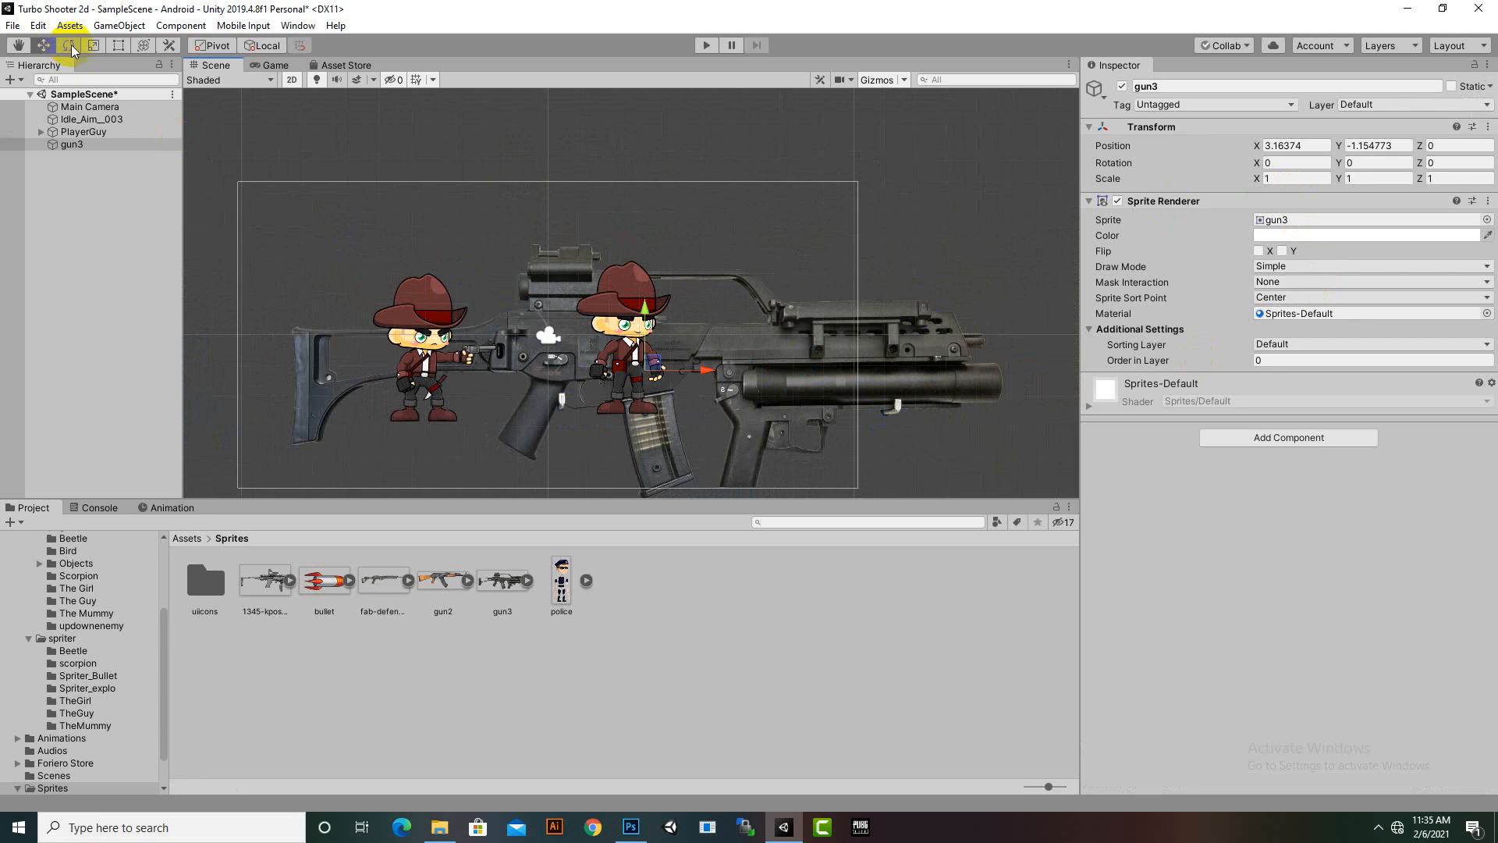
pyautogui.click(93, 44)
pyautogui.moveTo(632, 370); pyautogui.dragTo(608, 422)
pyautogui.scroll(8, 606, 423)
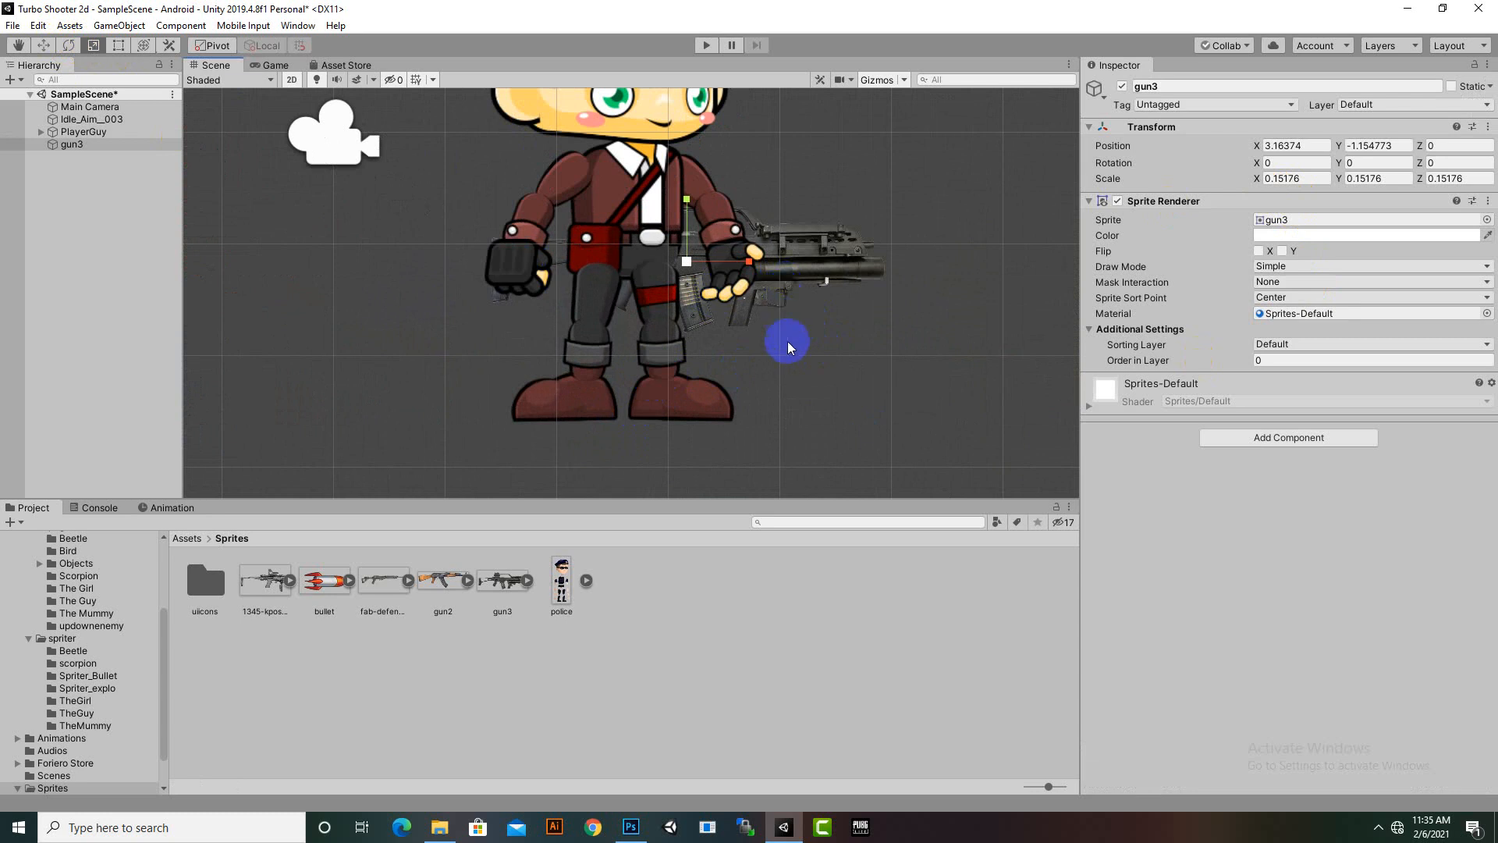
# Step: Set gun3's Order in Layer to 7
pyautogui.click(1284, 360)
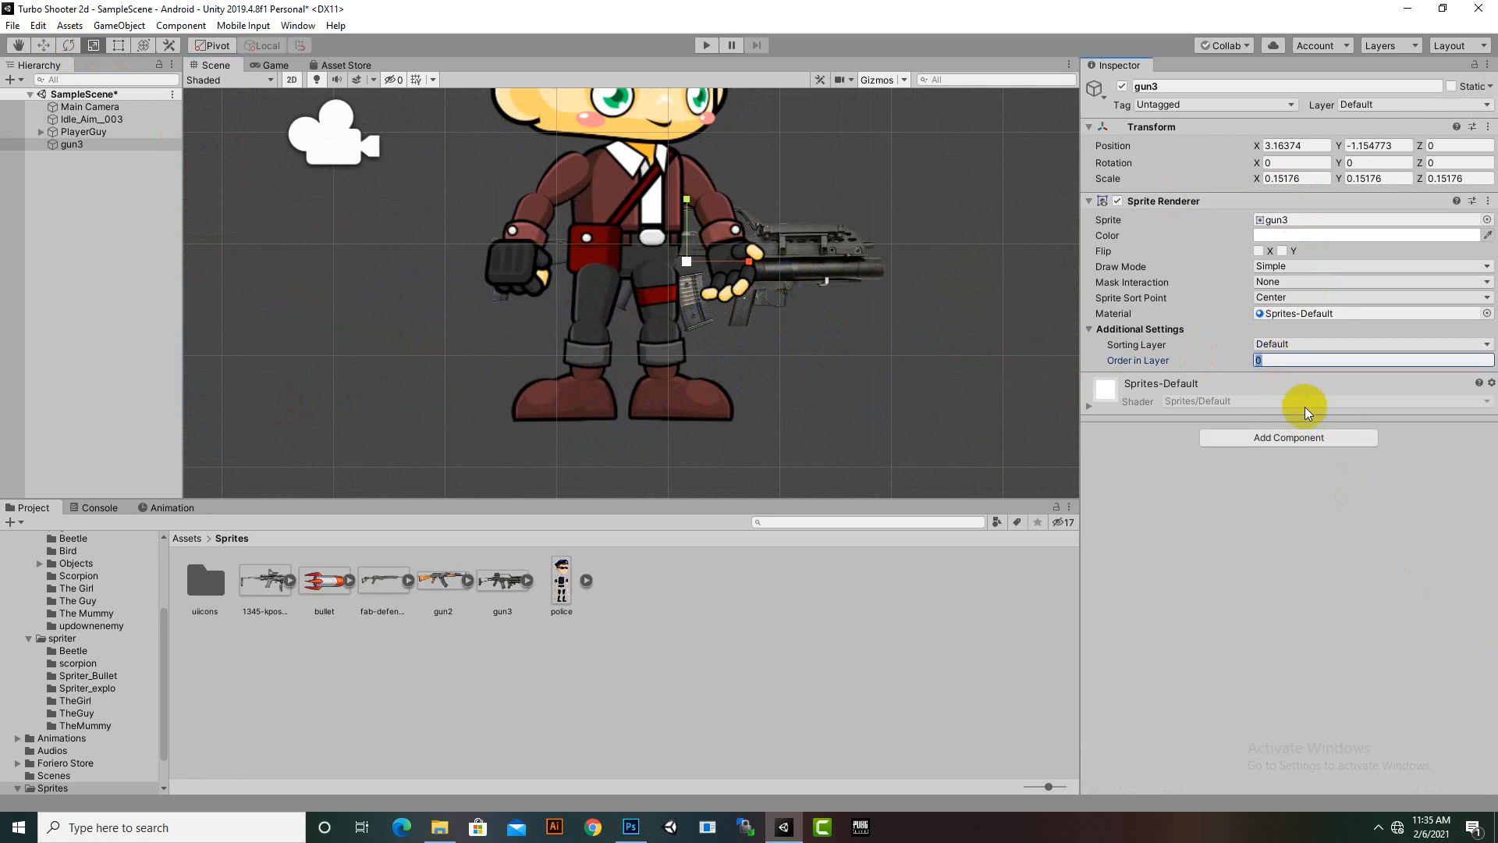
pyautogui.write('7')
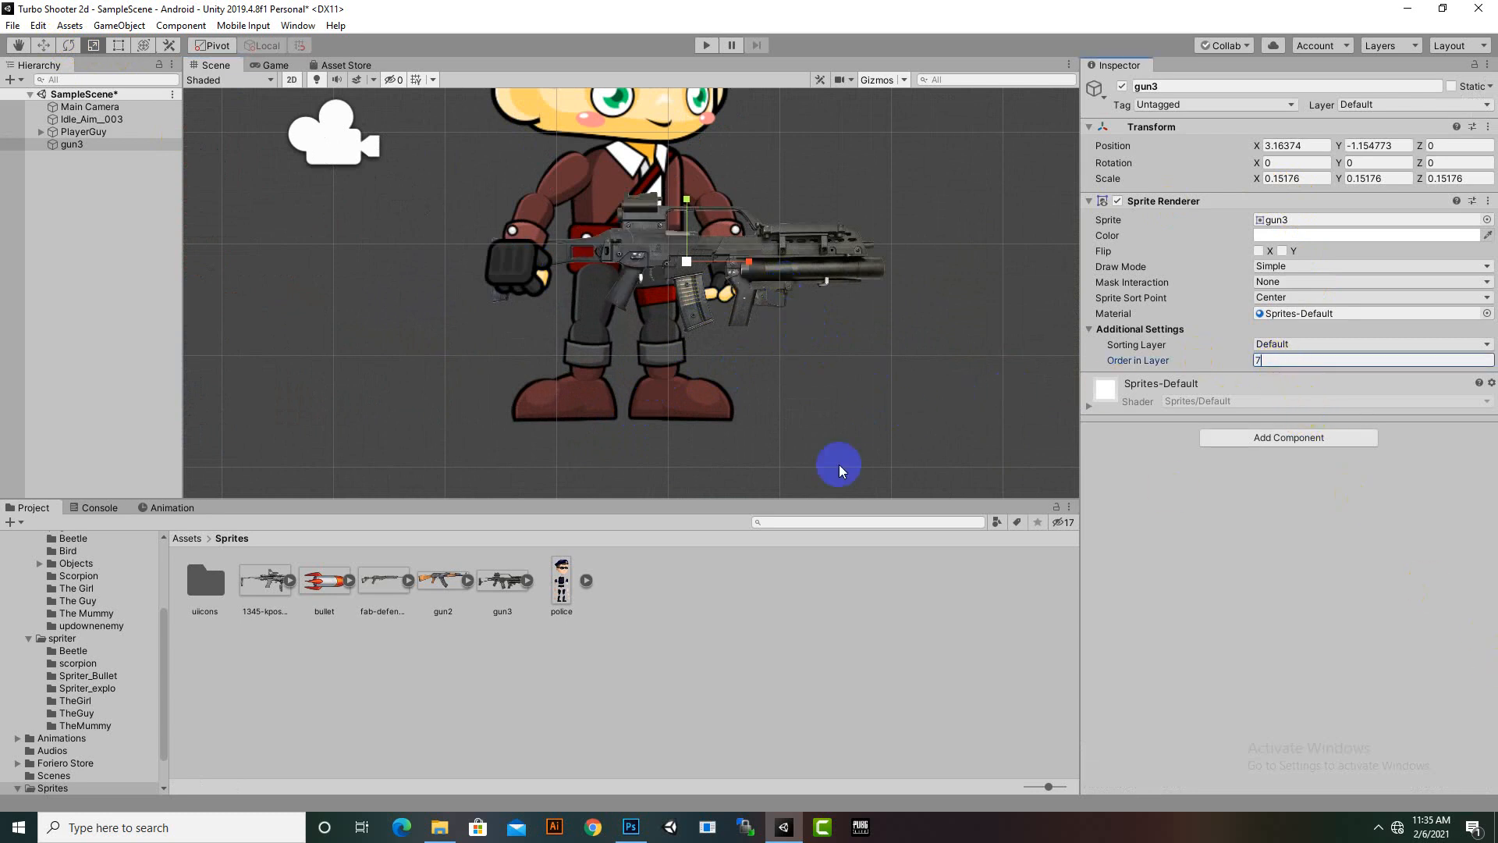
pyautogui.scroll(3, 686, 165)
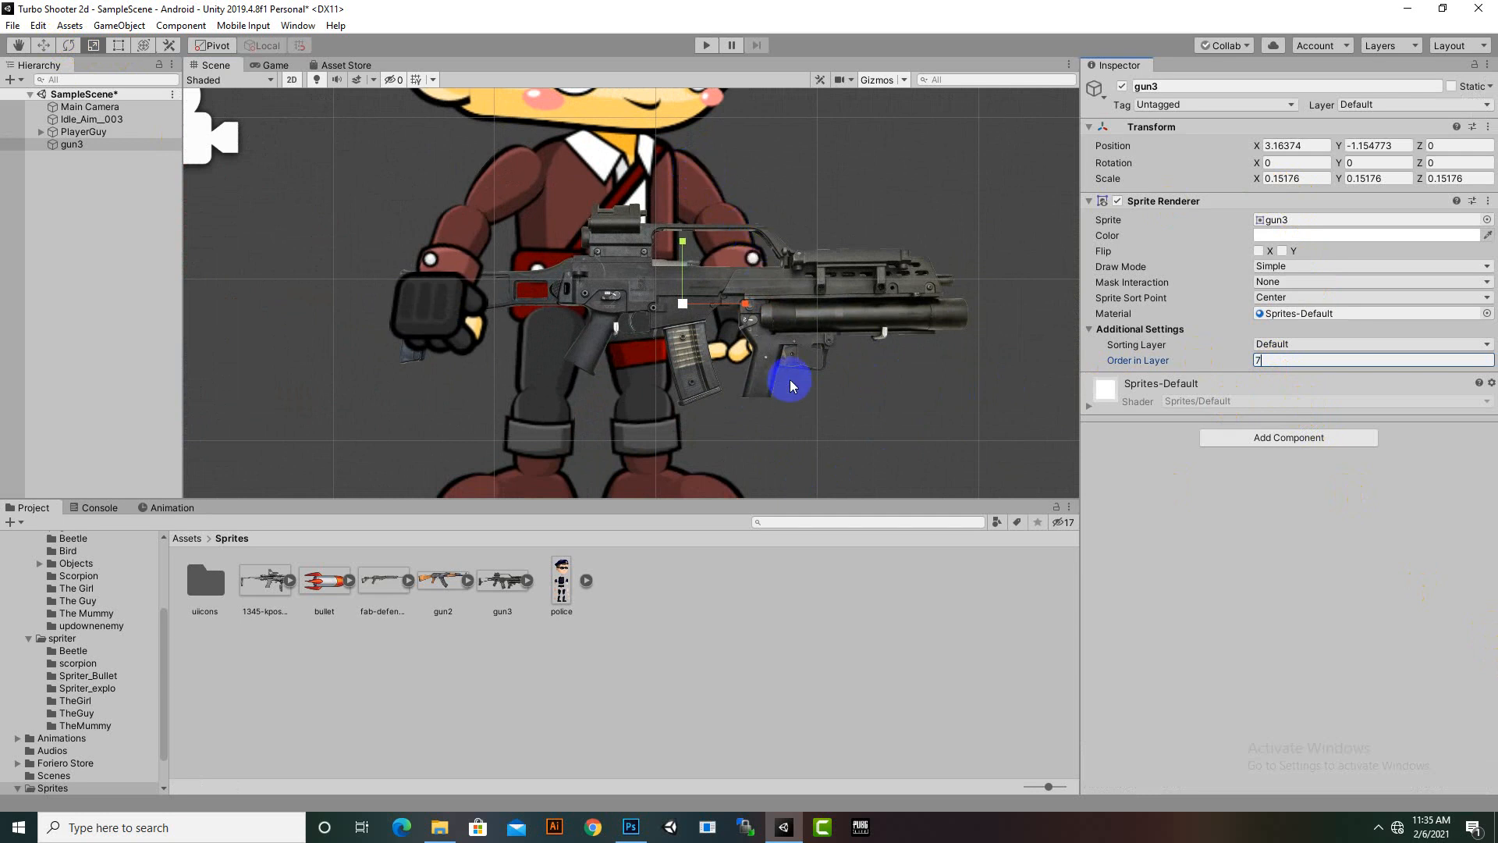
pyautogui.scroll(2, 789, 320)
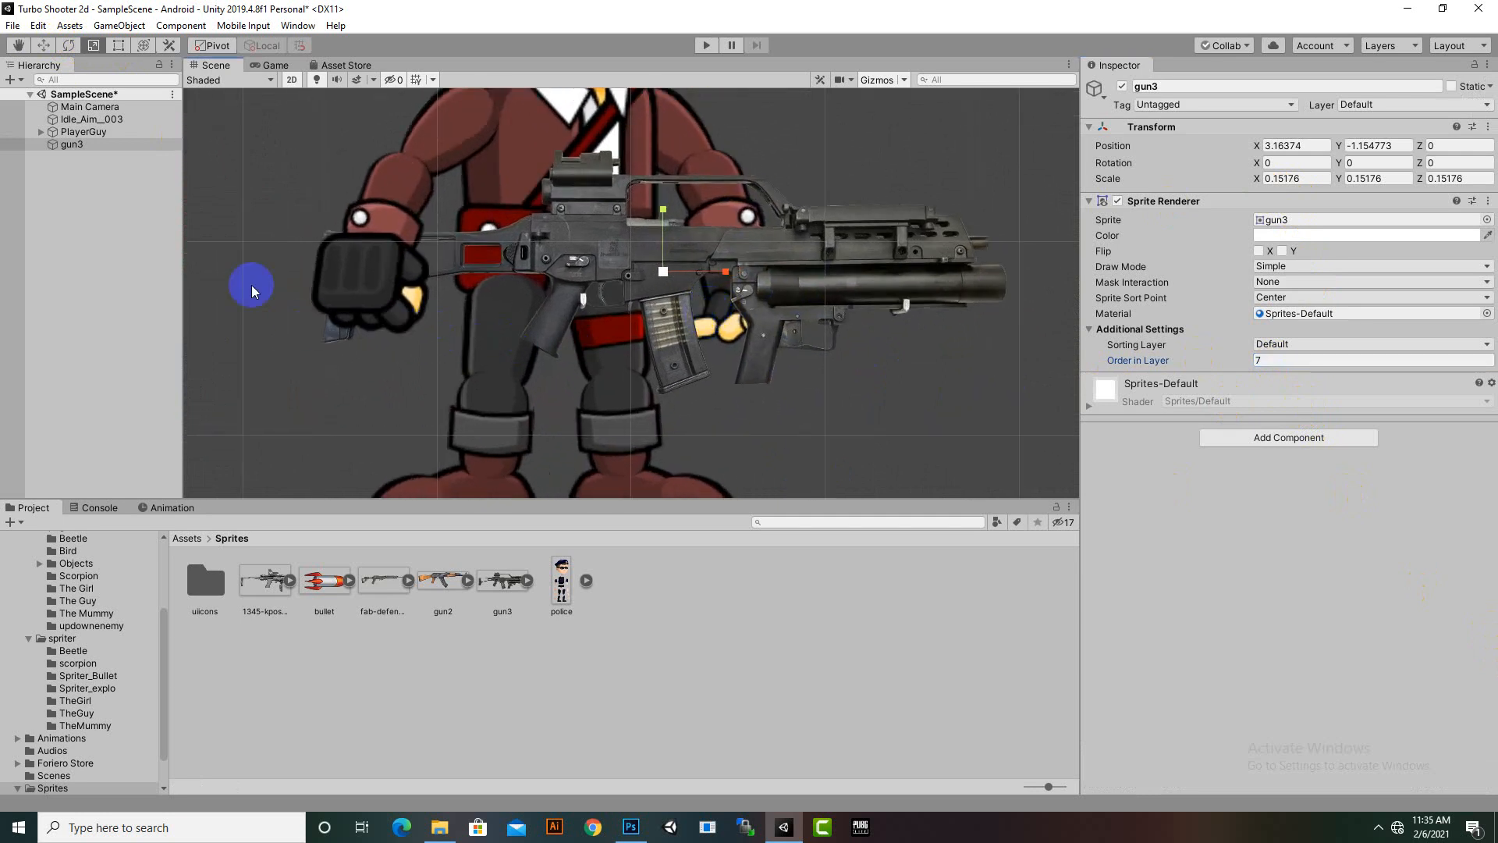
# Step: Move gun3 across the character's hands, to about X 2.94 and Y -1.25
pyautogui.click(48, 49)
pyautogui.scroll(4, 737, 316)
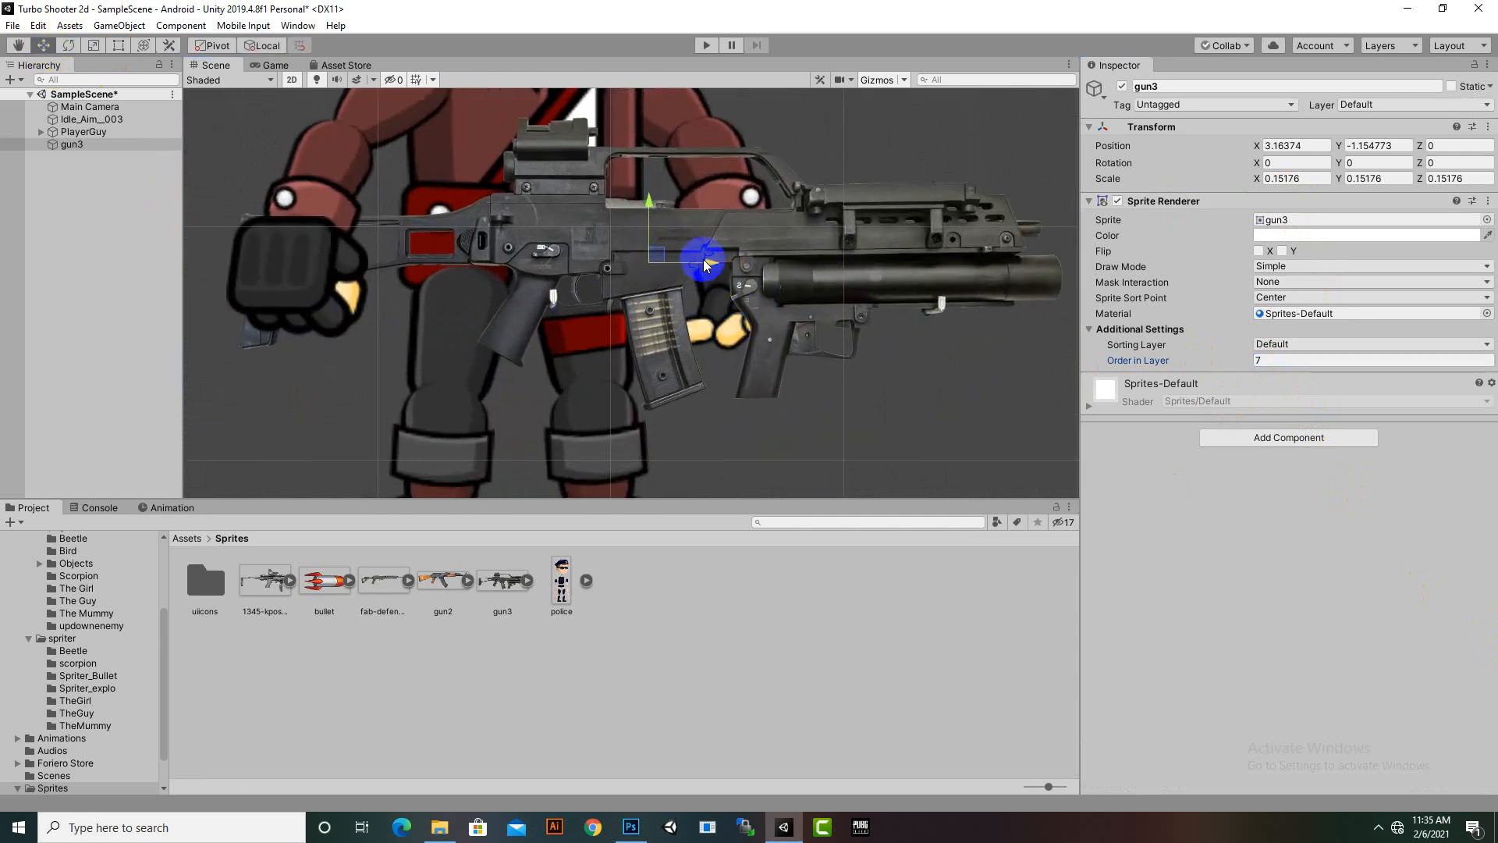
pyautogui.moveTo(705, 262); pyautogui.dragTo(656, 291)
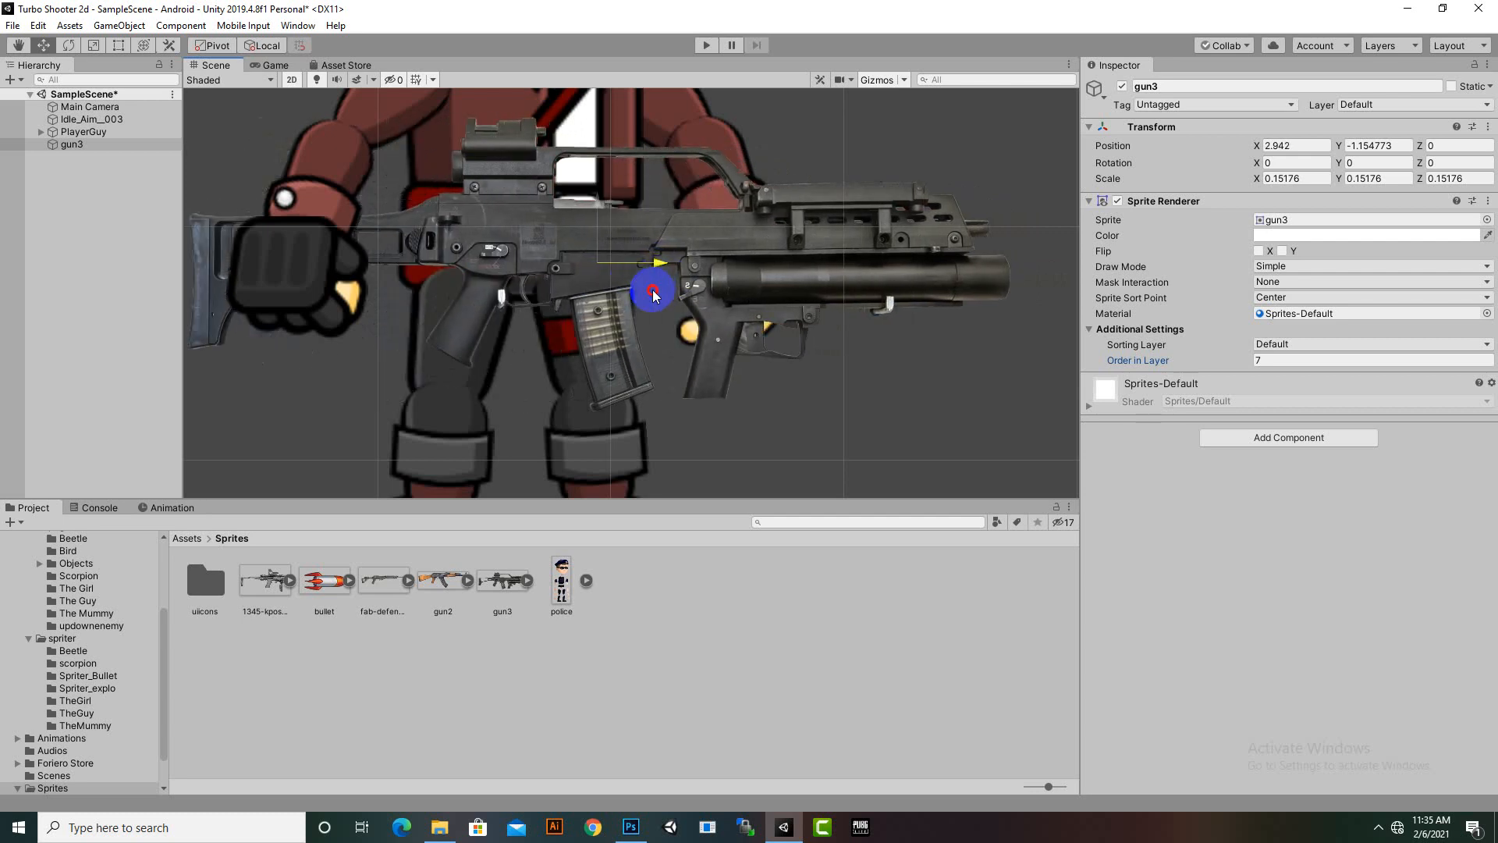
pyautogui.scroll(-5, 811, 406)
pyautogui.moveTo(817, 409); pyautogui.dragTo(789, 448, button='middle')
pyautogui.scroll(1, 789, 448)
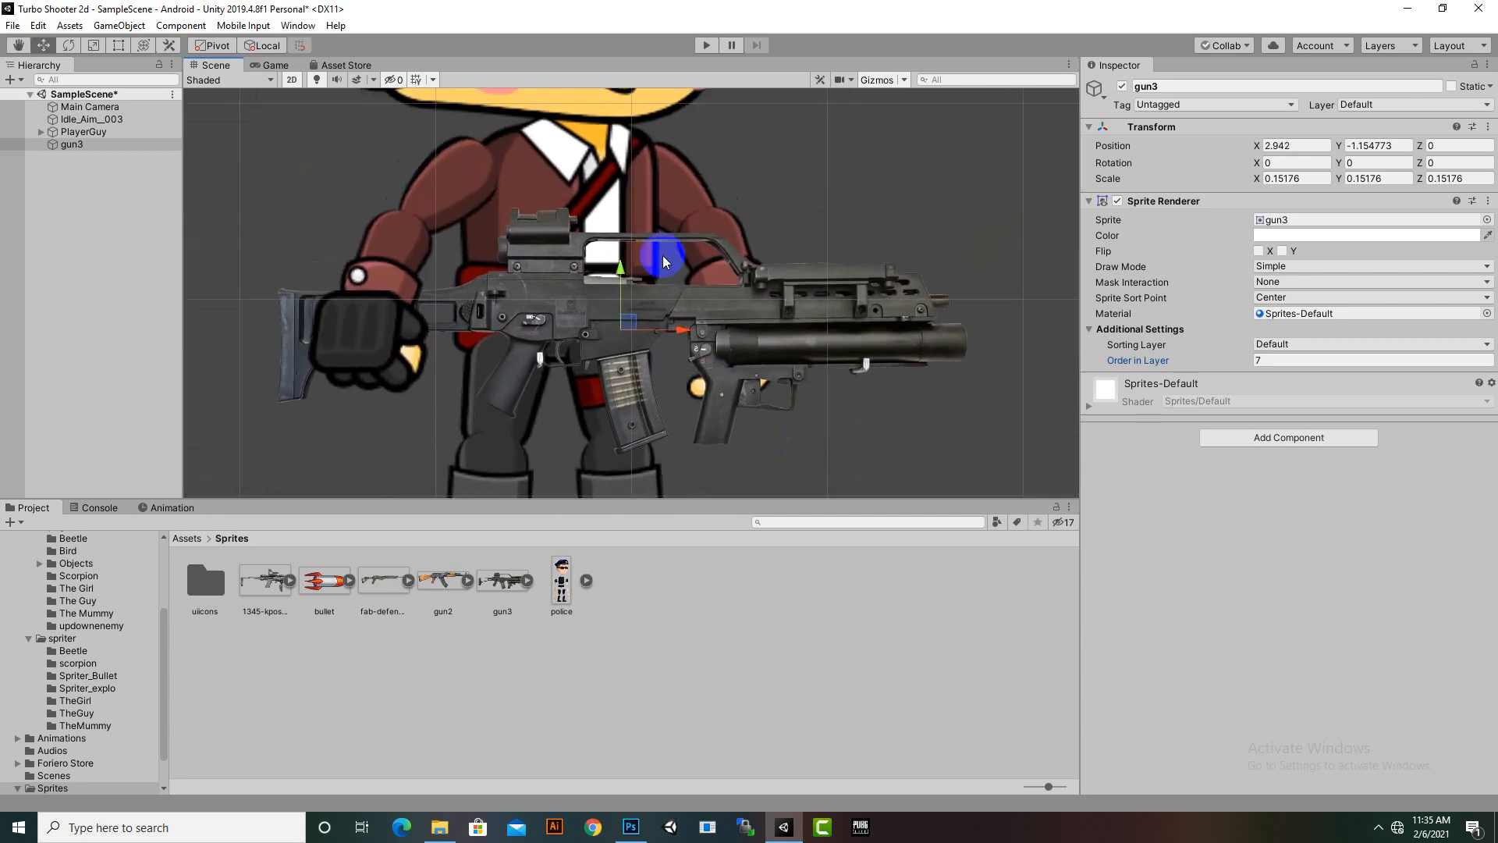
pyautogui.moveTo(653, 299)
pyautogui.mouseDown()
pyautogui.moveTo(632, 238)
pyautogui.moveTo(637, 347)
pyautogui.moveTo(646, 268)
pyautogui.moveTo(651, 291)
pyautogui.mouseUp()
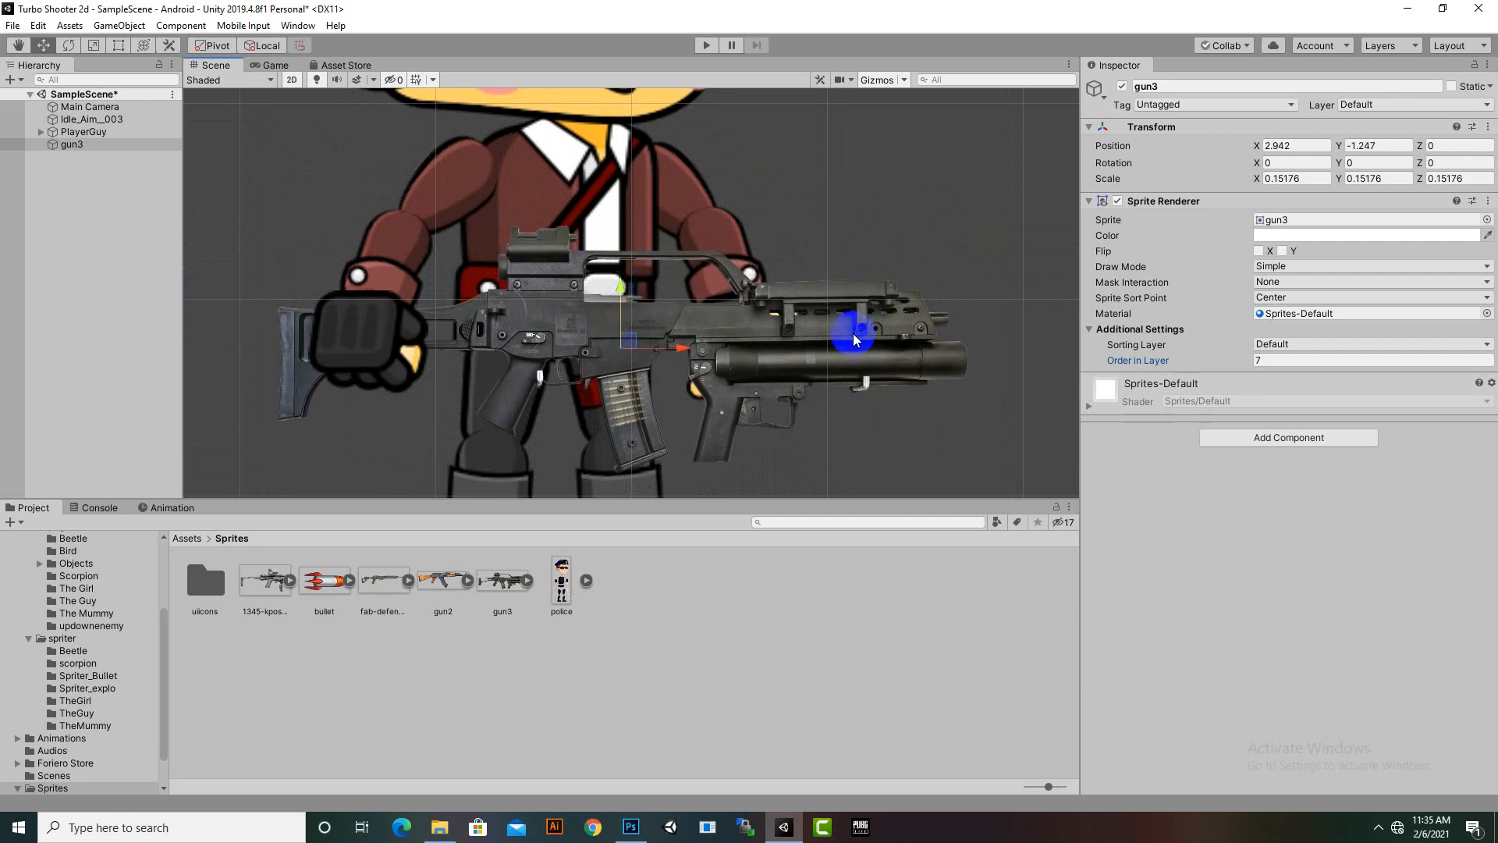
pyautogui.moveTo(828, 385); pyautogui.dragTo(790, 340, button='middle')
pyautogui.scroll(-2, 595, 286)
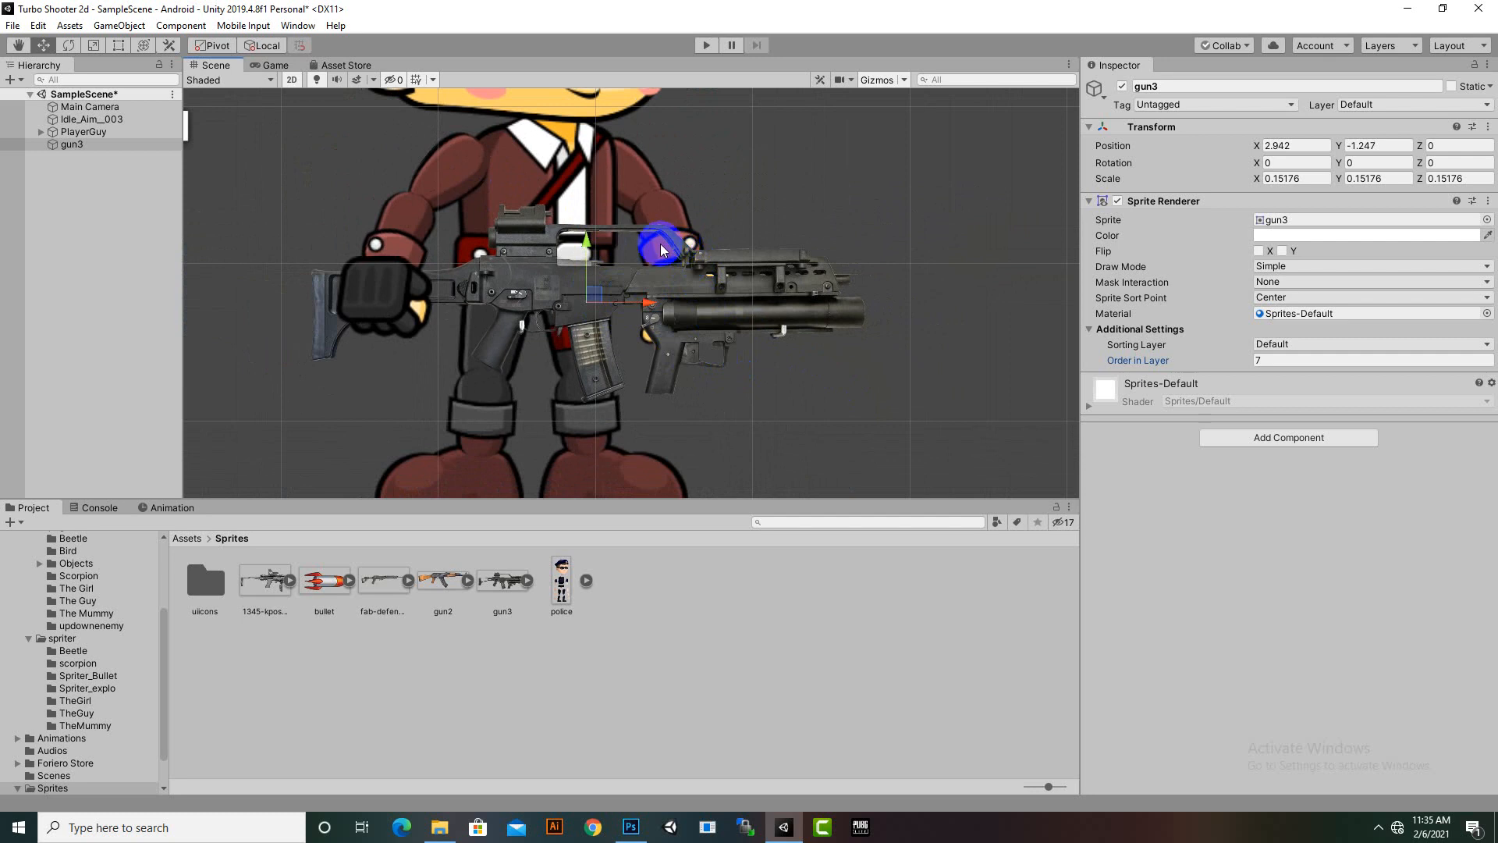
# Step: Shift PlayerGuy's LeftArm slightly to X 0.526, Y 0.163 and rotate it to about 42.3 degrees on Z
pyautogui.click(636, 190)
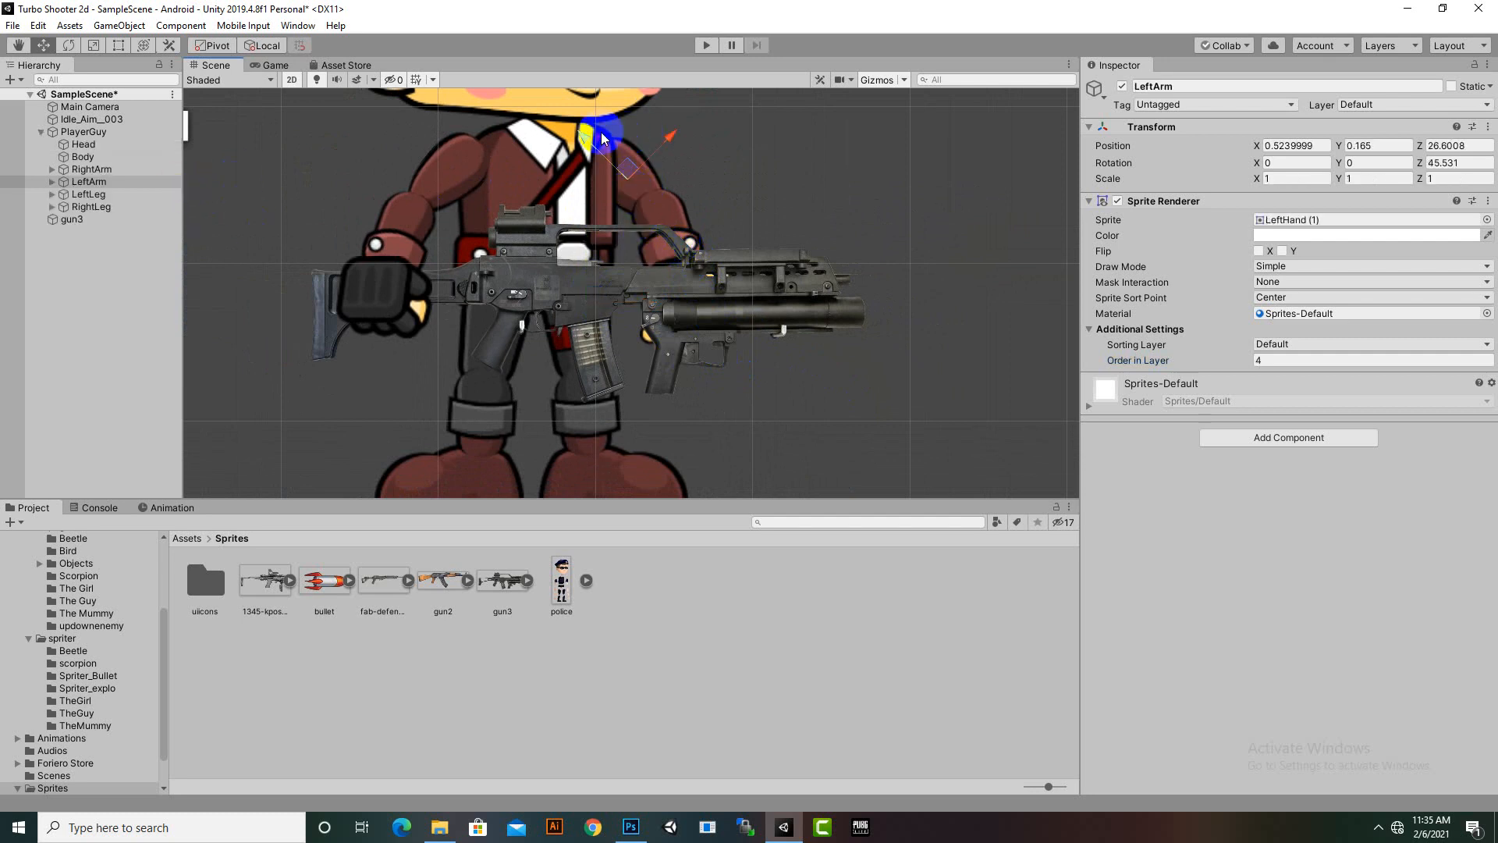
pyautogui.moveTo(583, 142)
pyautogui.mouseDown()
pyautogui.moveTo(594, 155)
pyautogui.moveTo(567, 150)
pyautogui.mouseUp()
pyautogui.click(568, 151)
pyautogui.click(96, 47)
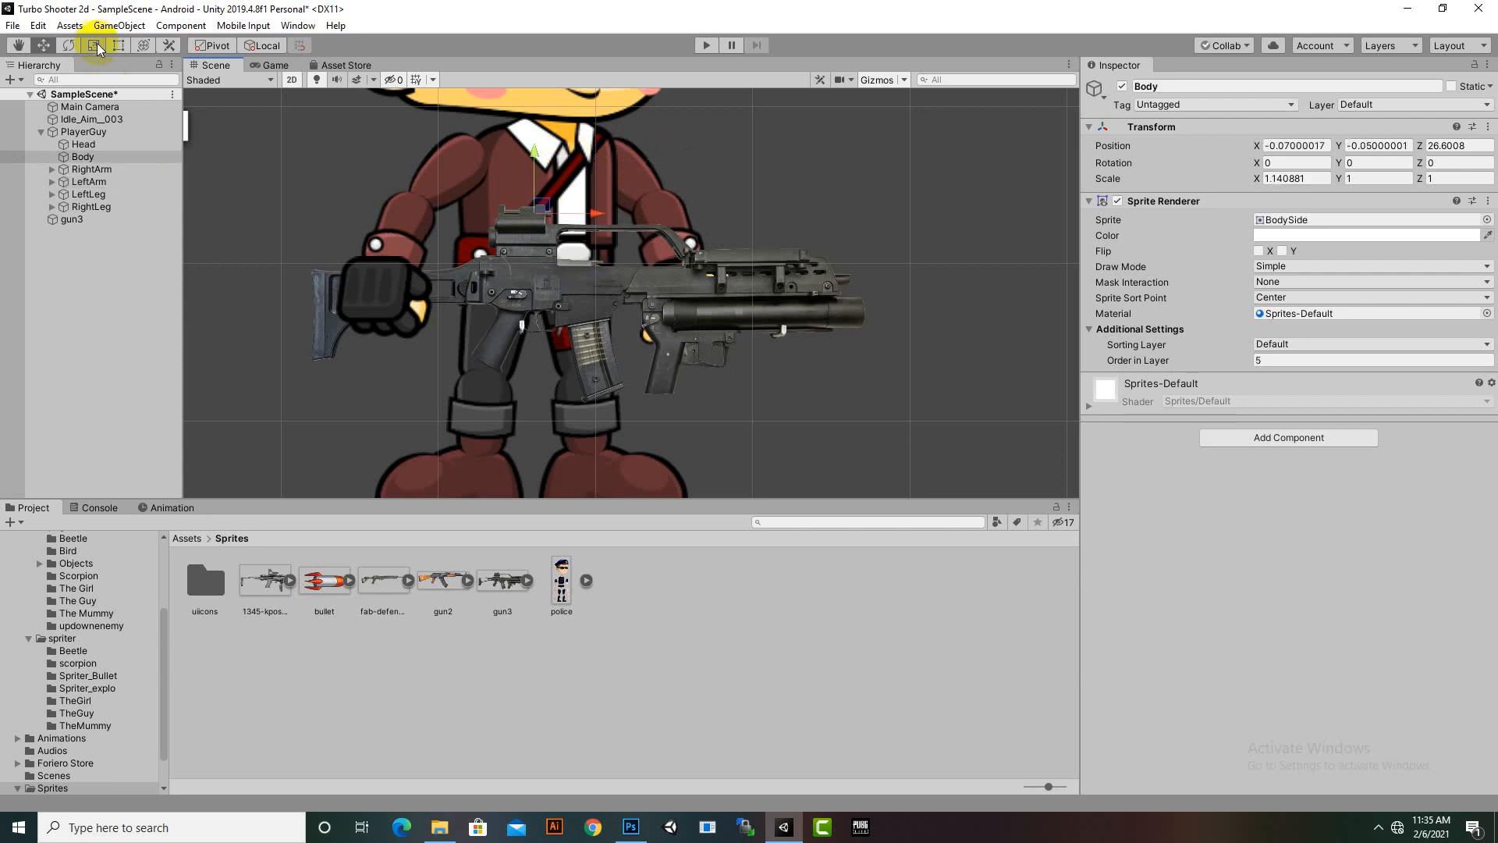
pyautogui.click(70, 46)
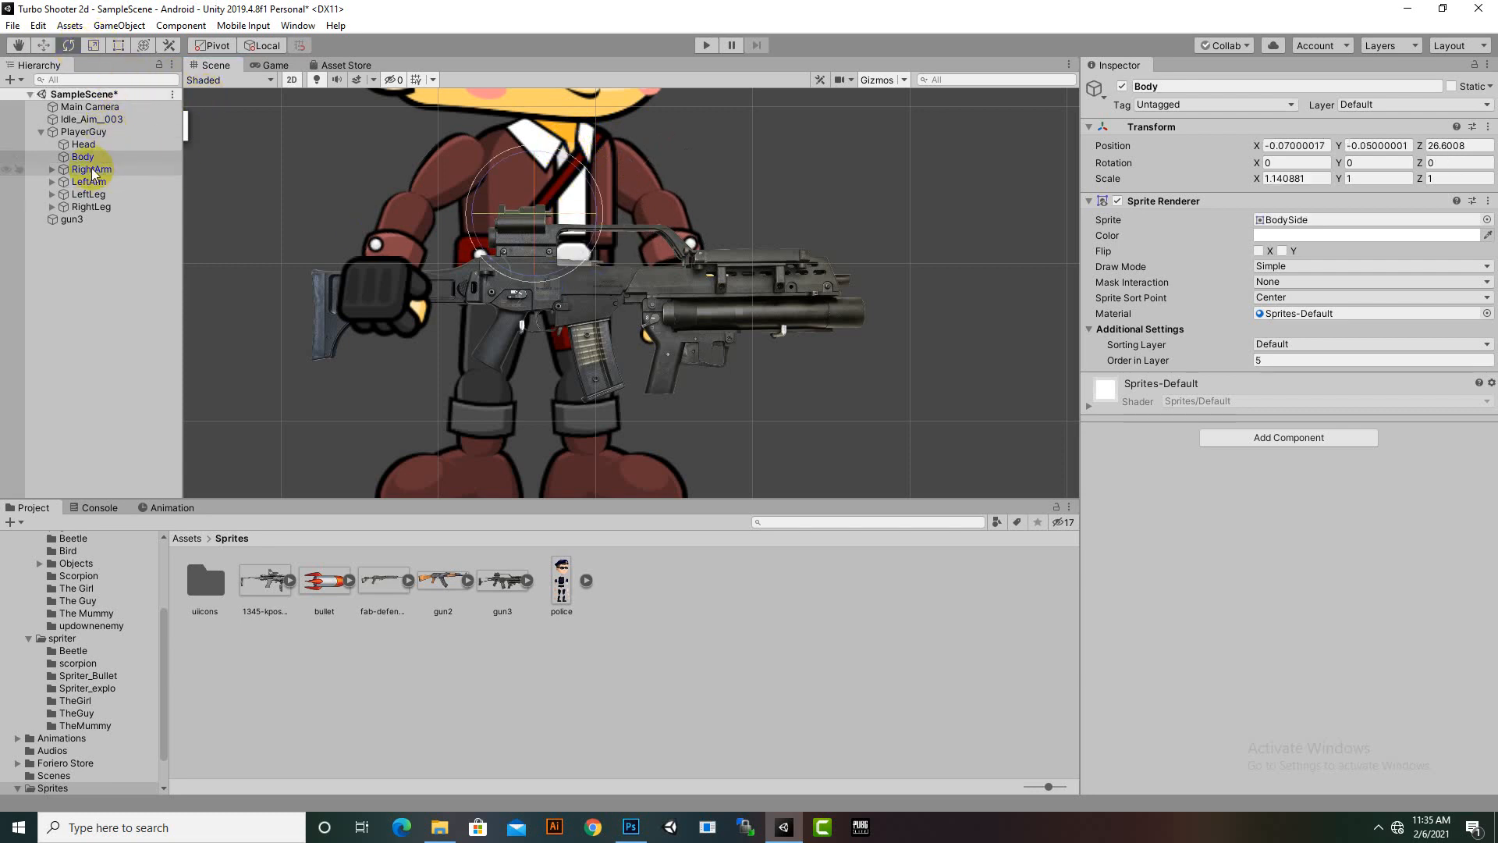
pyautogui.click(100, 185)
pyautogui.moveTo(687, 184)
pyautogui.mouseDown()
pyautogui.moveTo(616, 222)
pyautogui.moveTo(661, 192)
pyautogui.mouseUp()
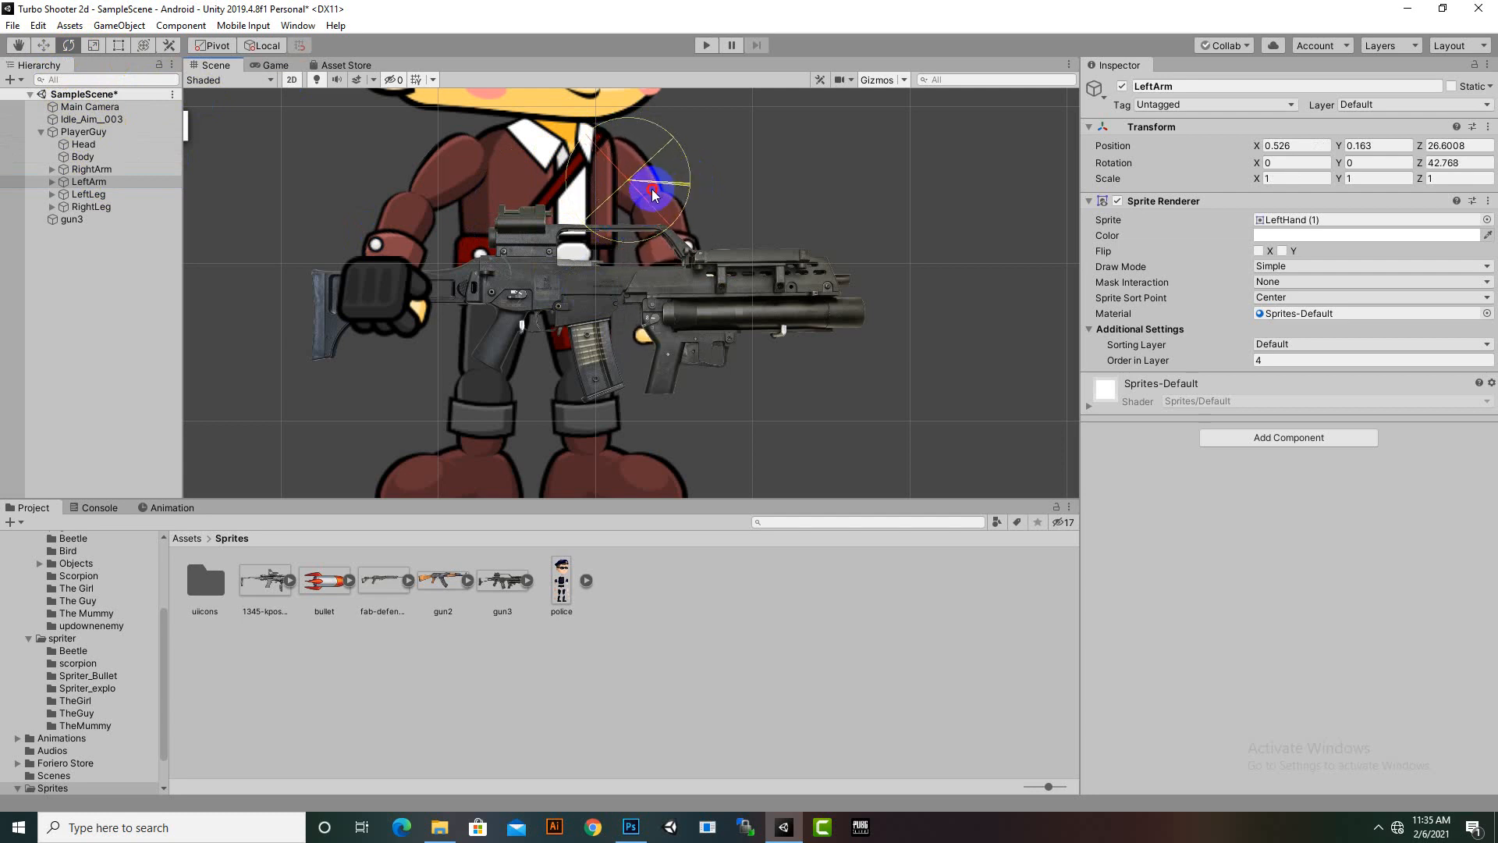
pyautogui.scroll(-2, 702, 273)
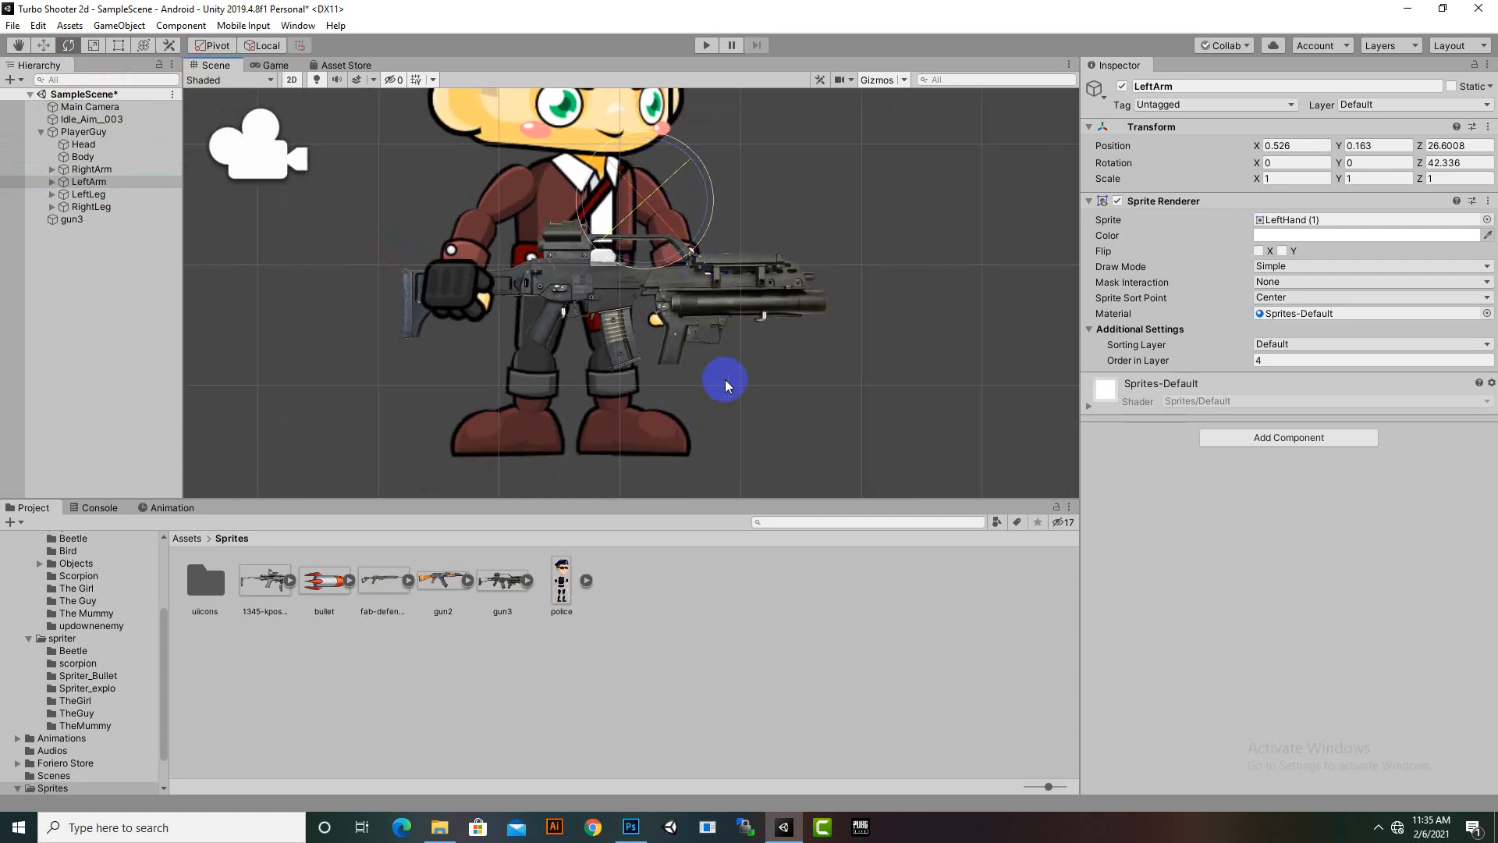
# Step: Scale gun3 down uniformly to about 0.125 and move it to about X 2.74 between the character's hands
pyautogui.click(81, 219)
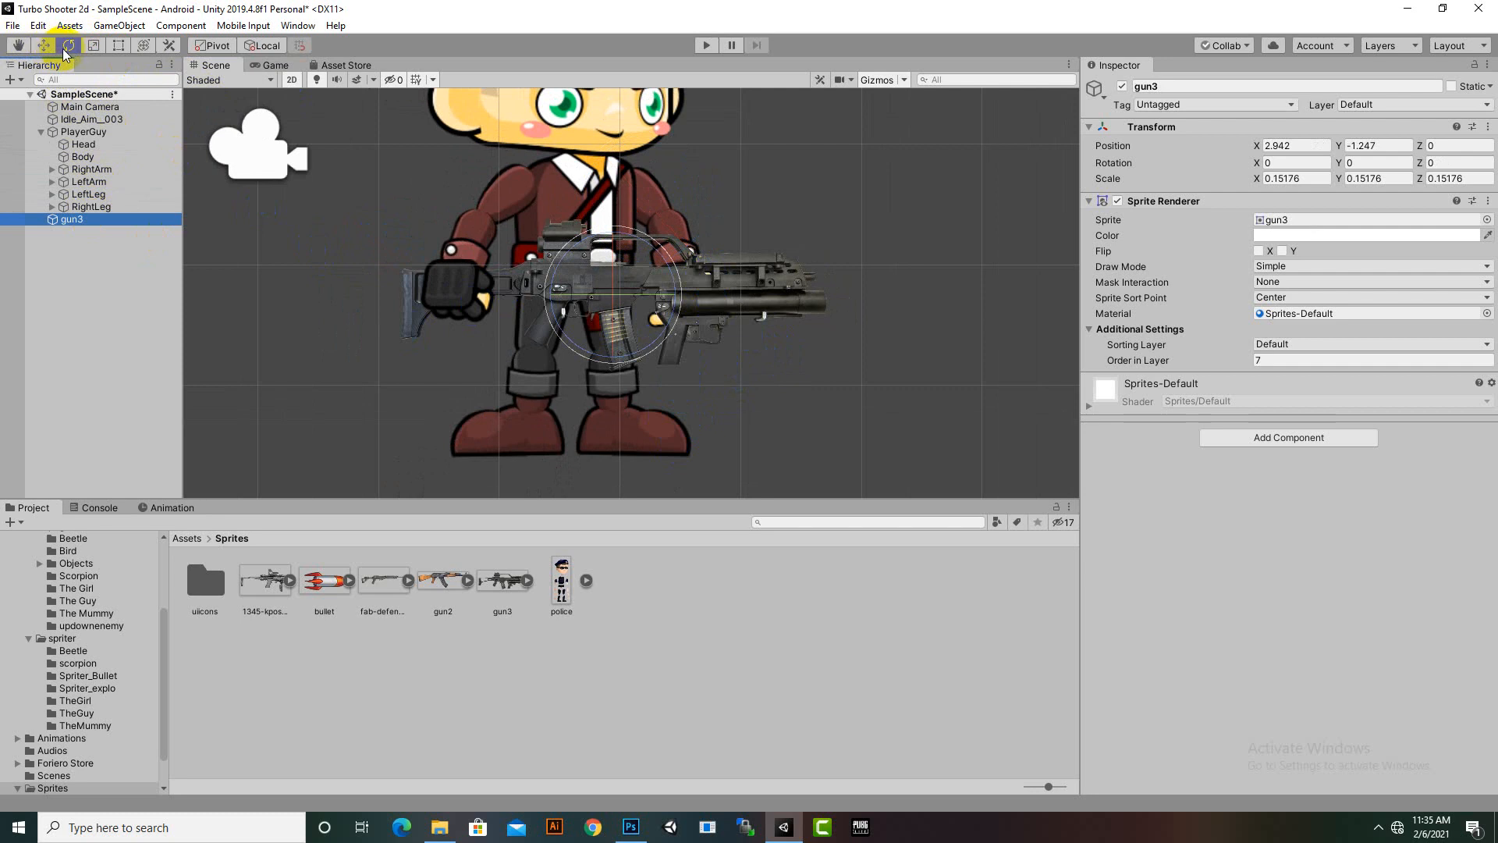
pyautogui.click(93, 45)
pyautogui.click(675, 312)
pyautogui.moveTo(621, 299)
pyautogui.mouseDown()
pyautogui.moveTo(607, 304)
pyautogui.moveTo(642, 297)
pyautogui.mouseUp()
pyautogui.click(43, 46)
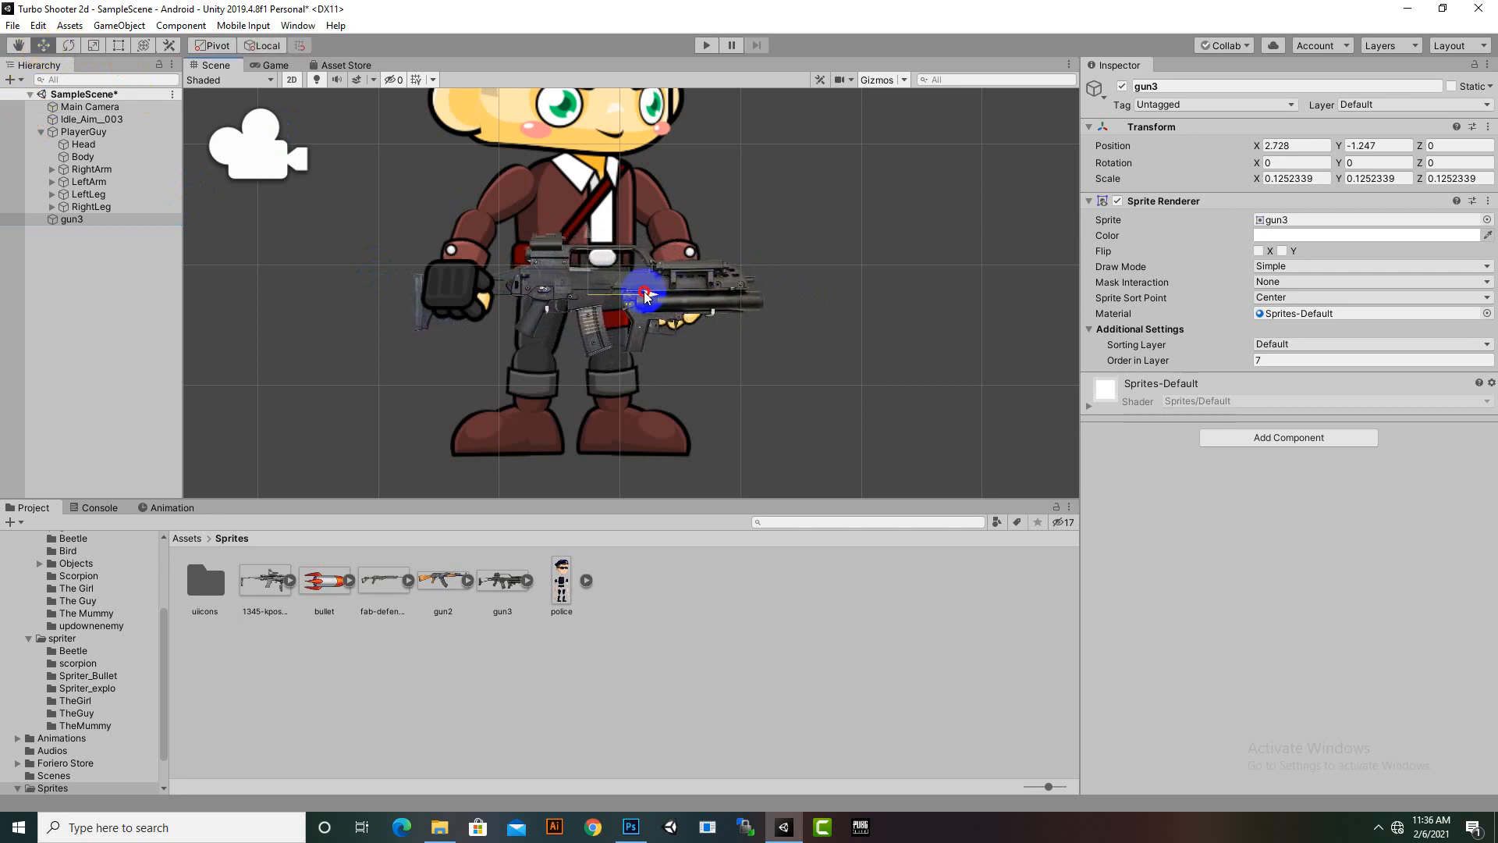
pyautogui.moveTo(647, 297); pyautogui.dragTo(765, 325, button='middle')
pyautogui.scroll(5, 713, 324)
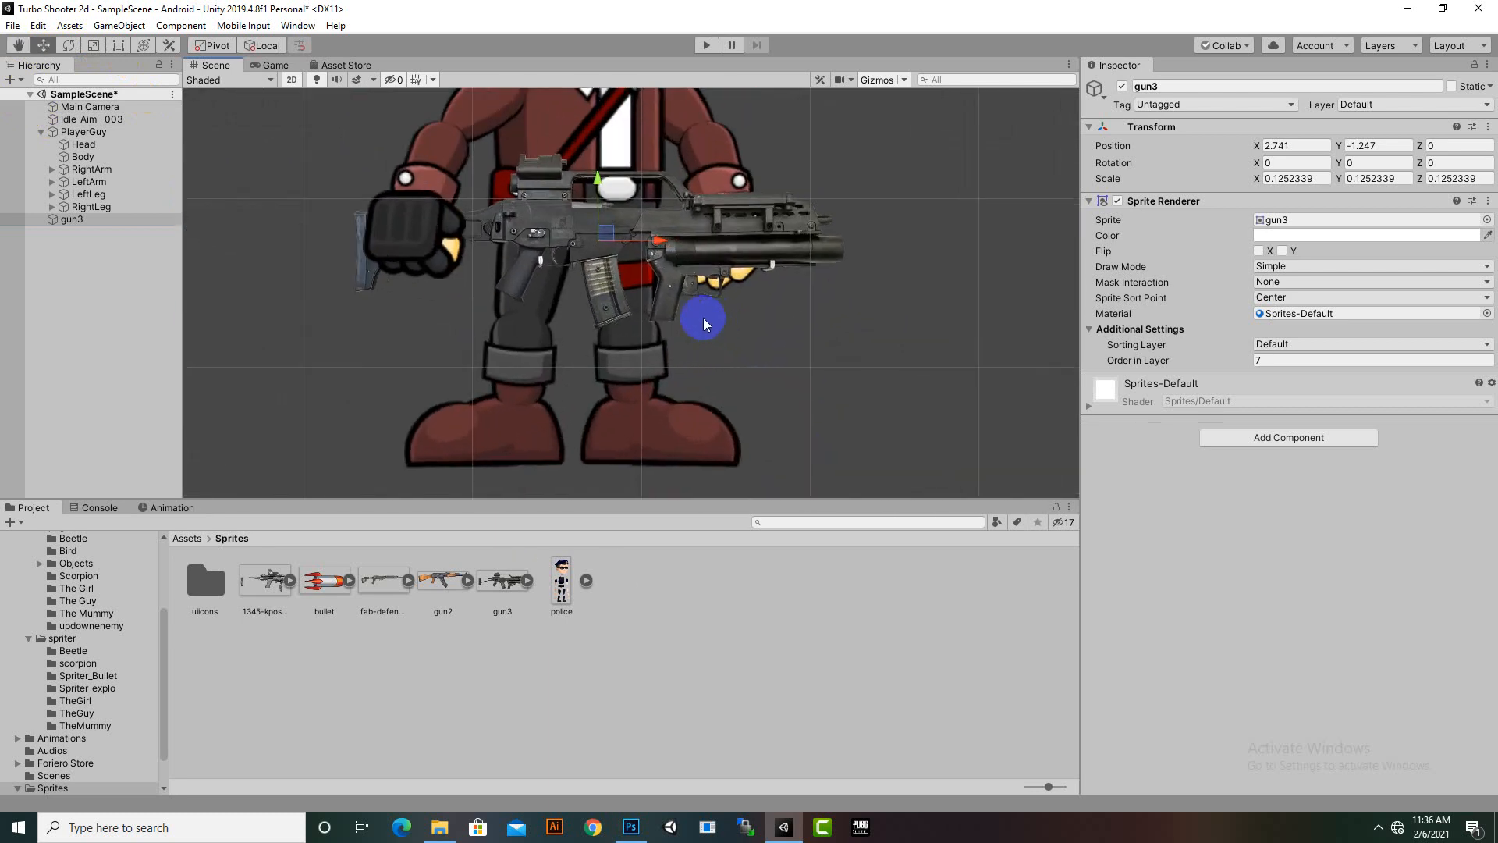
pyautogui.rightClick(68, 221)
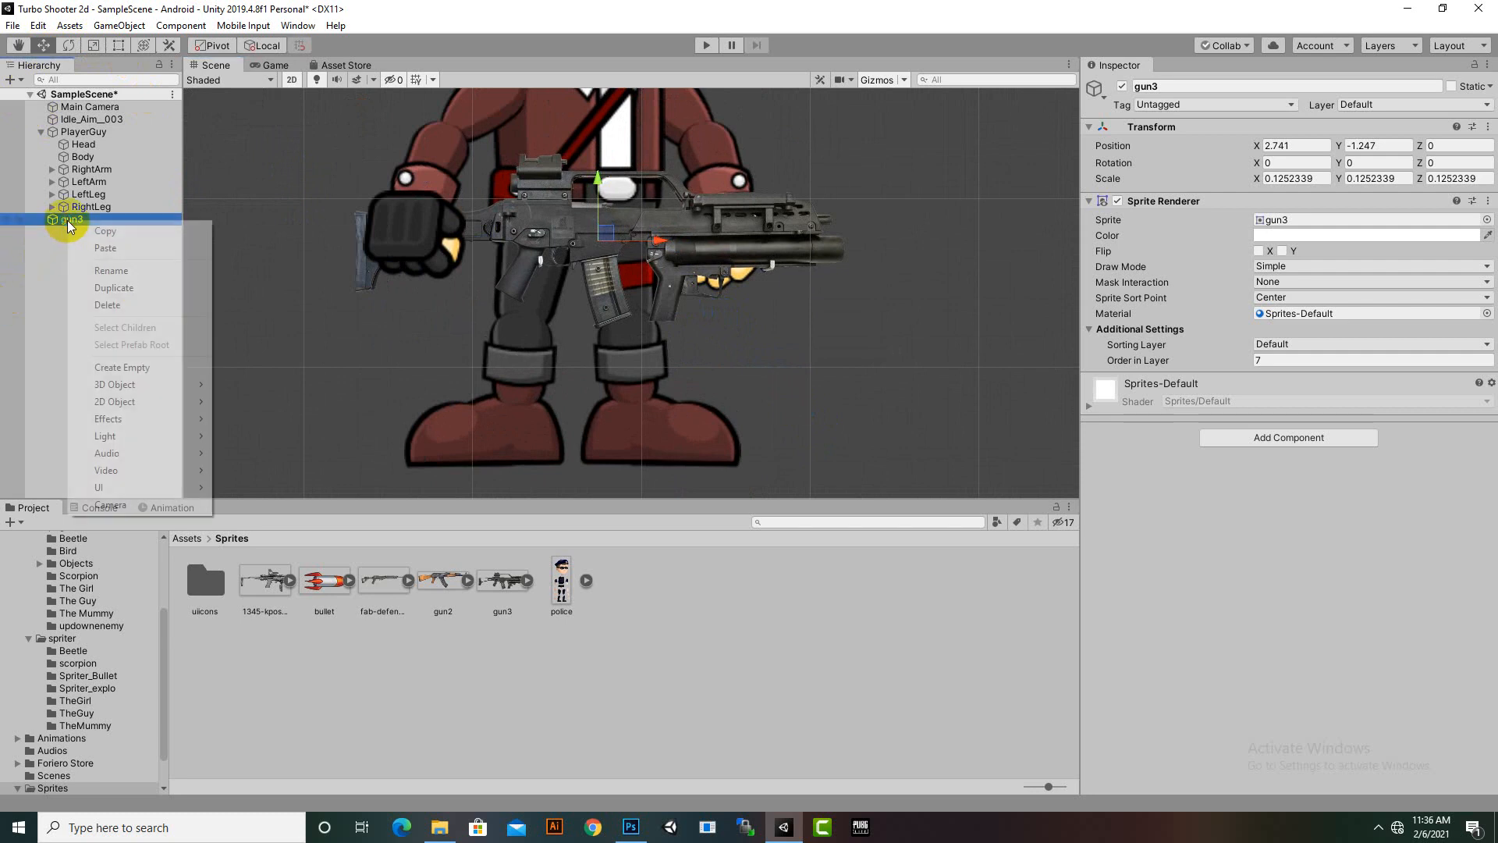
pyautogui.click(65, 256)
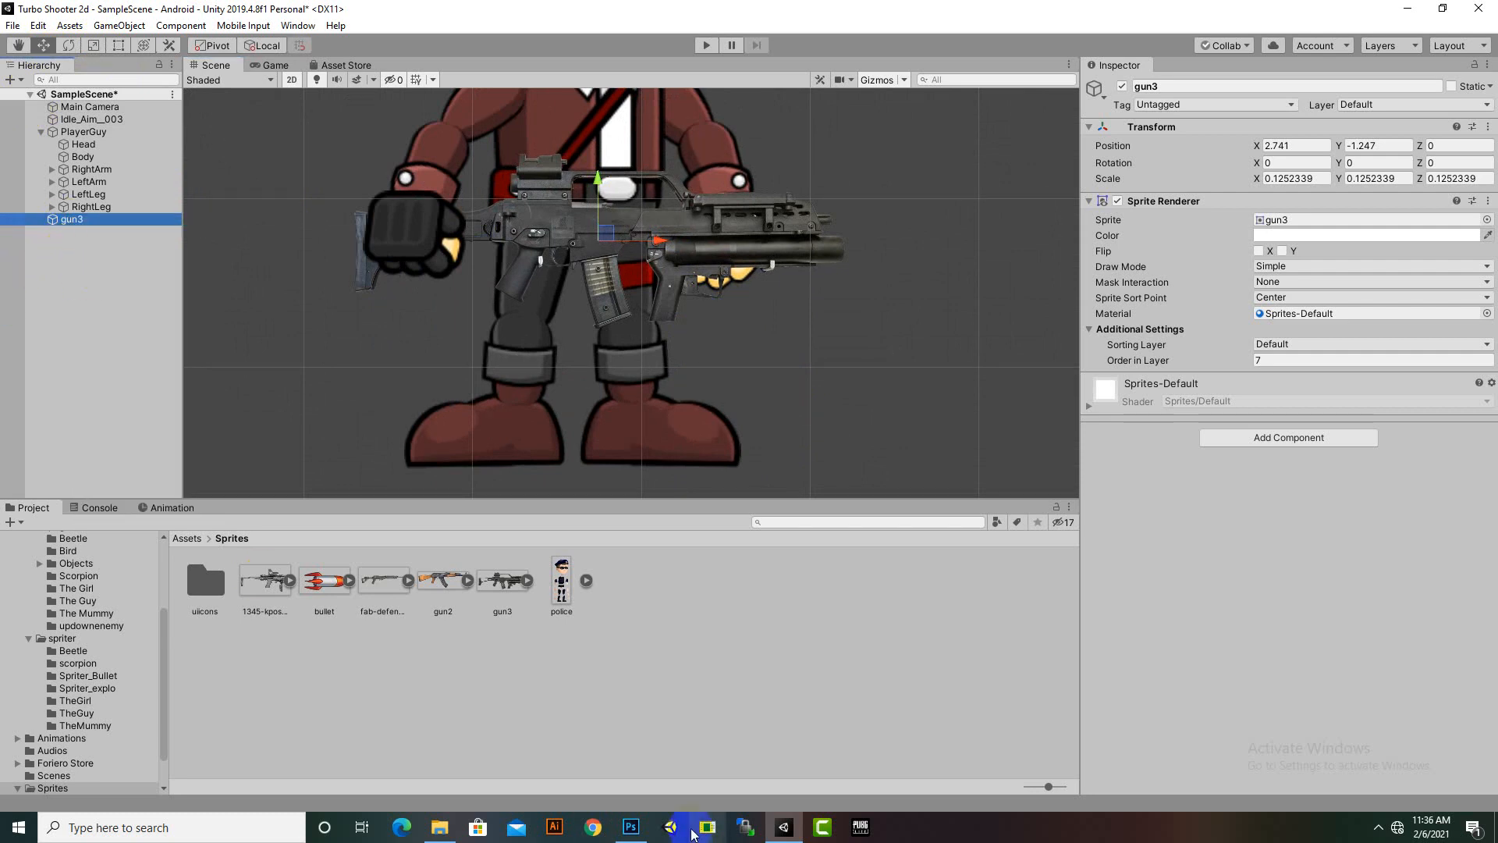
pyautogui.rightClick(270, 594)
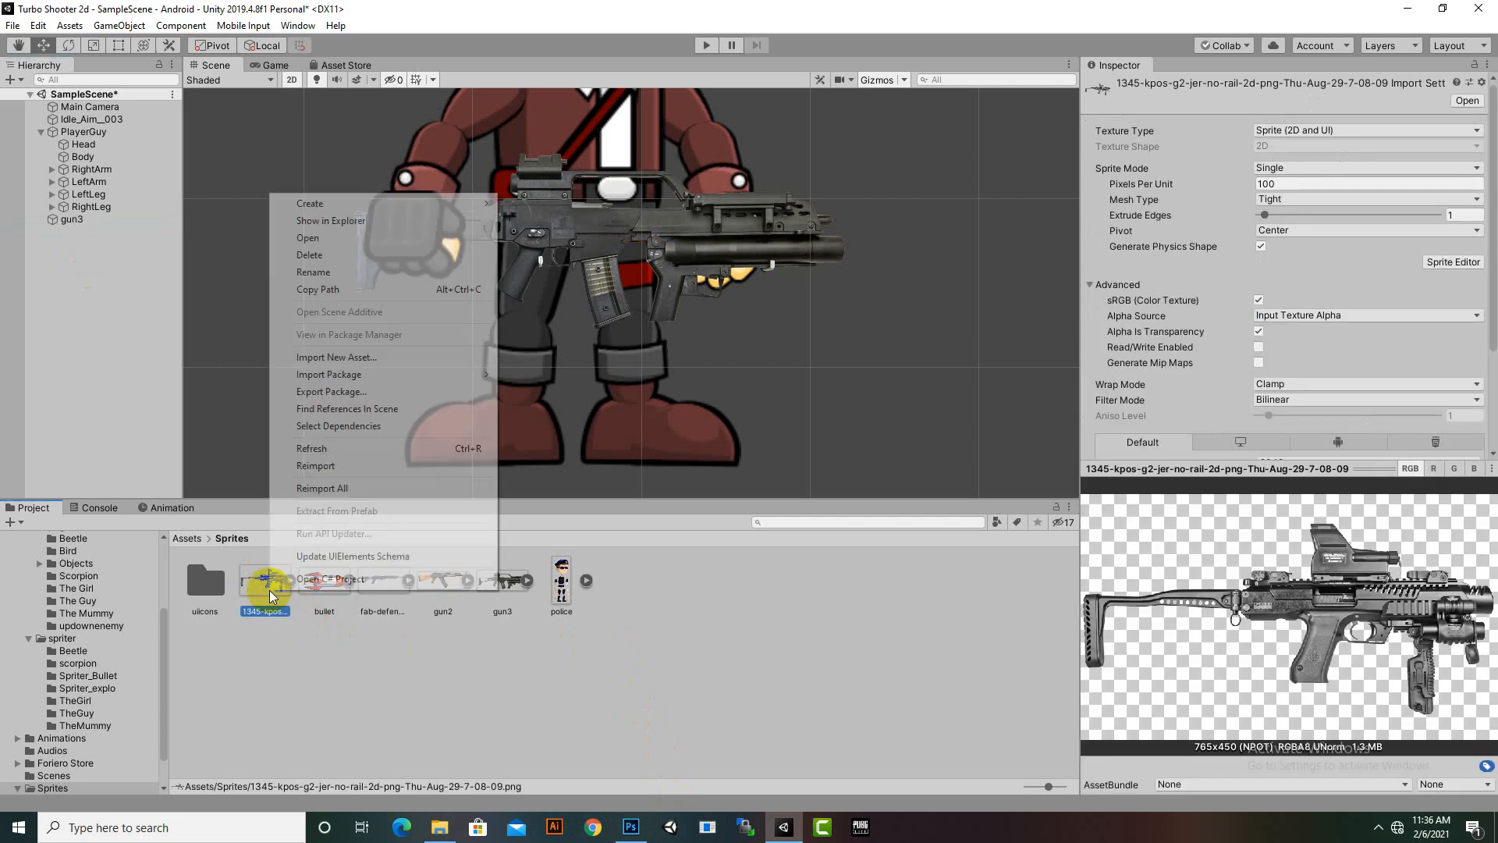
pyautogui.click(287, 658)
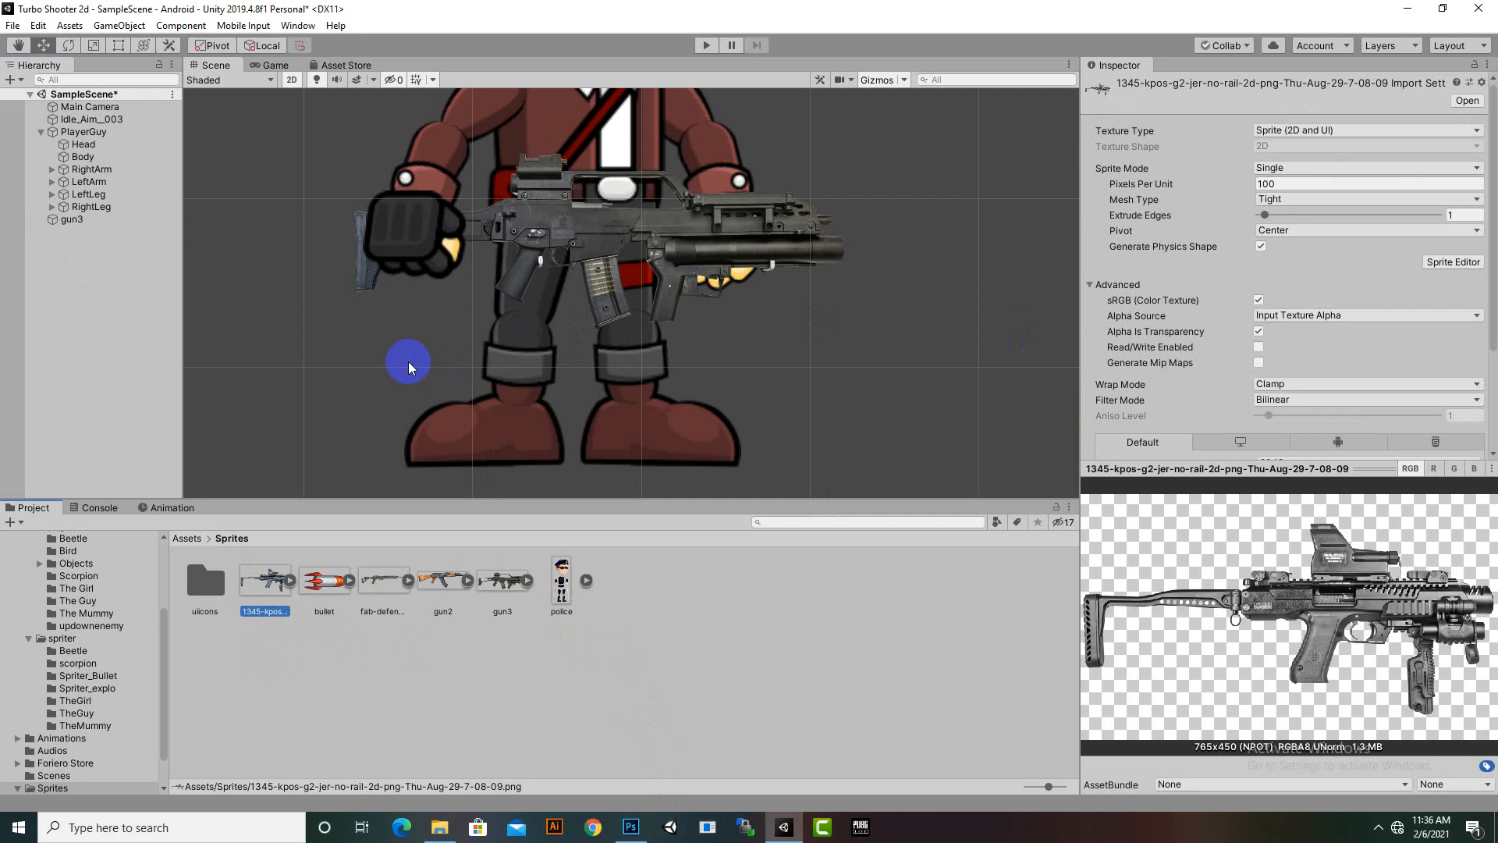
pyautogui.click(73, 221)
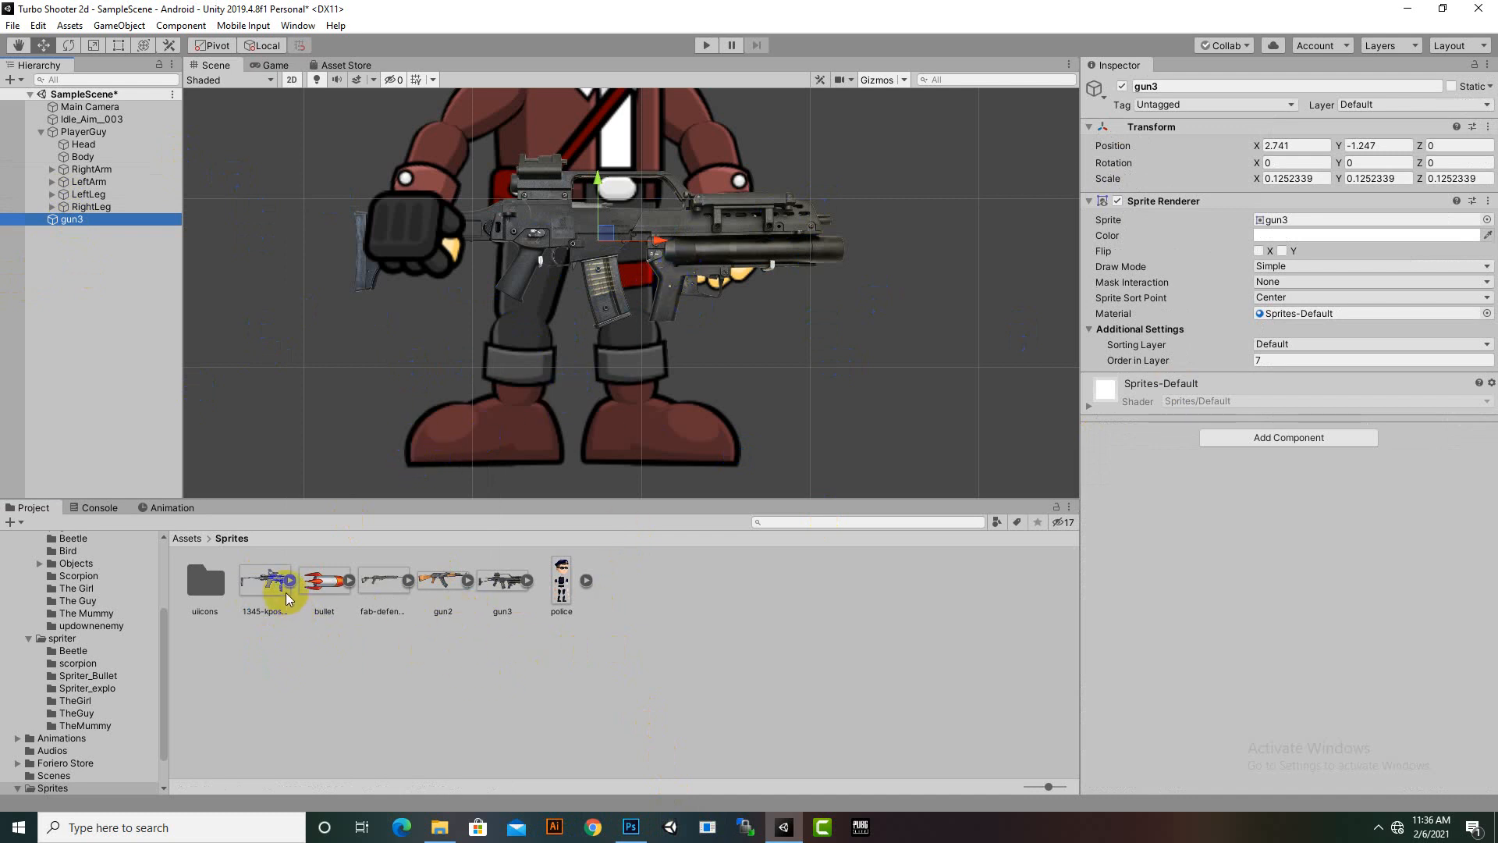
# Step: Add the 1345-kpos gun sprite to the scene over the character and scale it down uniformly to 0.382
pyautogui.moveTo(264, 581); pyautogui.dragTo(776, 325)
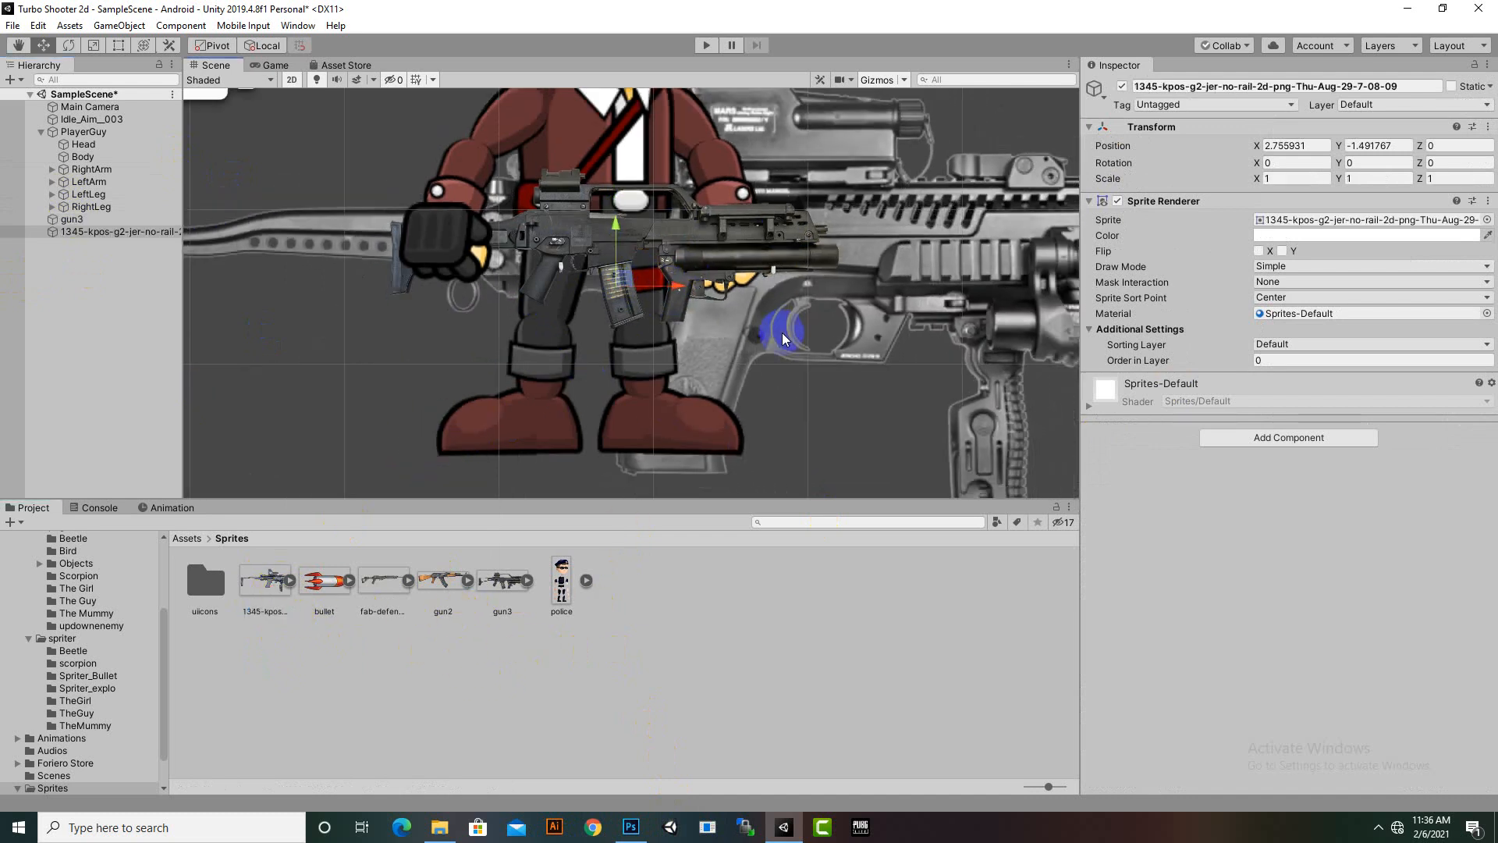
pyautogui.scroll(-3, 782, 341)
pyautogui.click(93, 45)
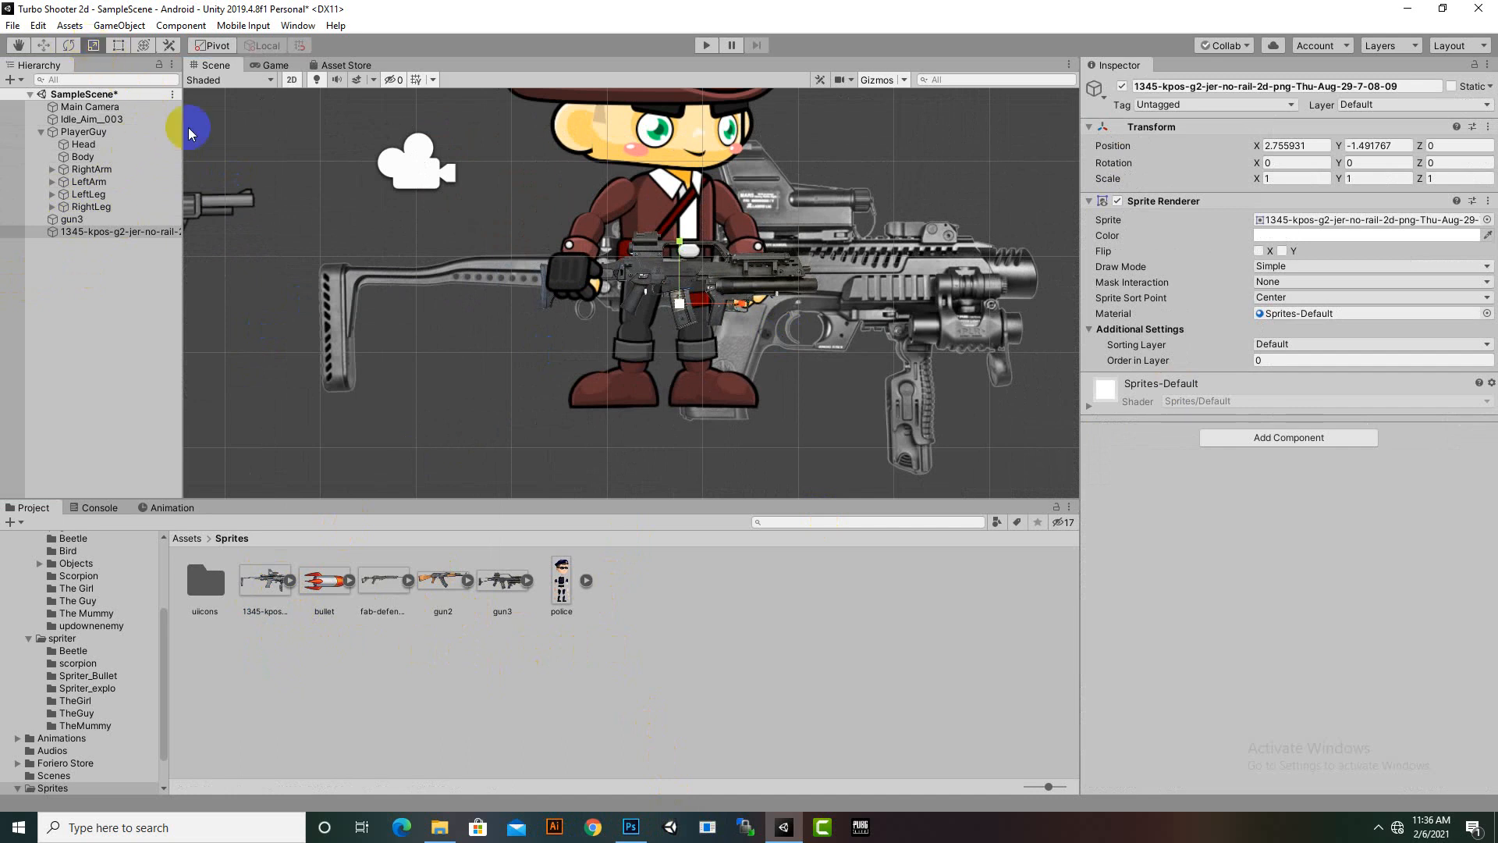
pyautogui.scroll(2, 667, 337)
pyautogui.scroll(1, 667, 337)
pyautogui.moveTo(681, 298); pyautogui.dragTo(640, 329)
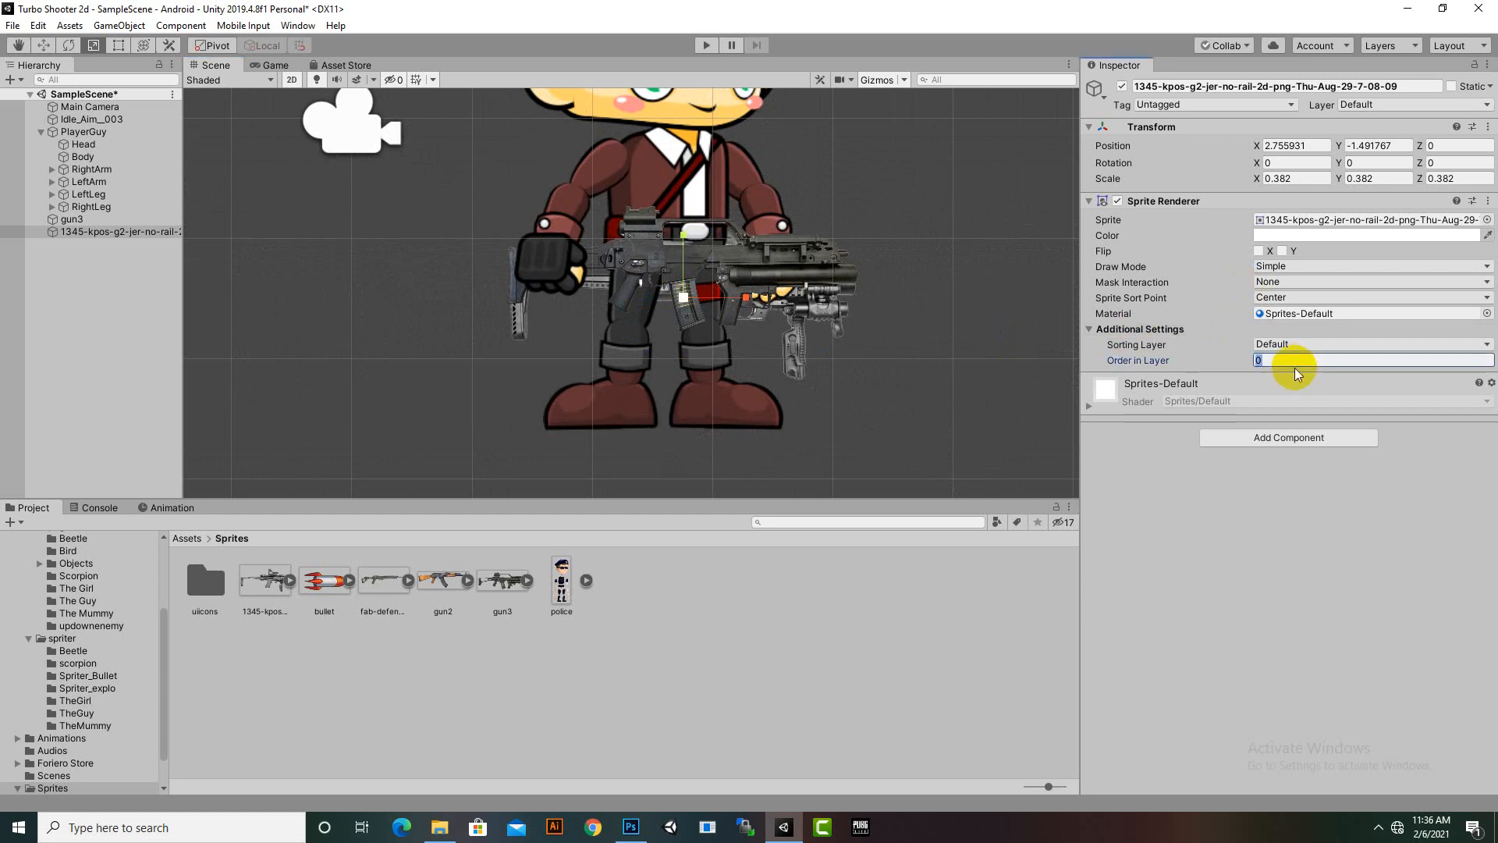
# Step: Set the 1345-kpos gun's Order in Layer to 7 and raise it to Y -1.28 at the character's hands
pyautogui.write('7')
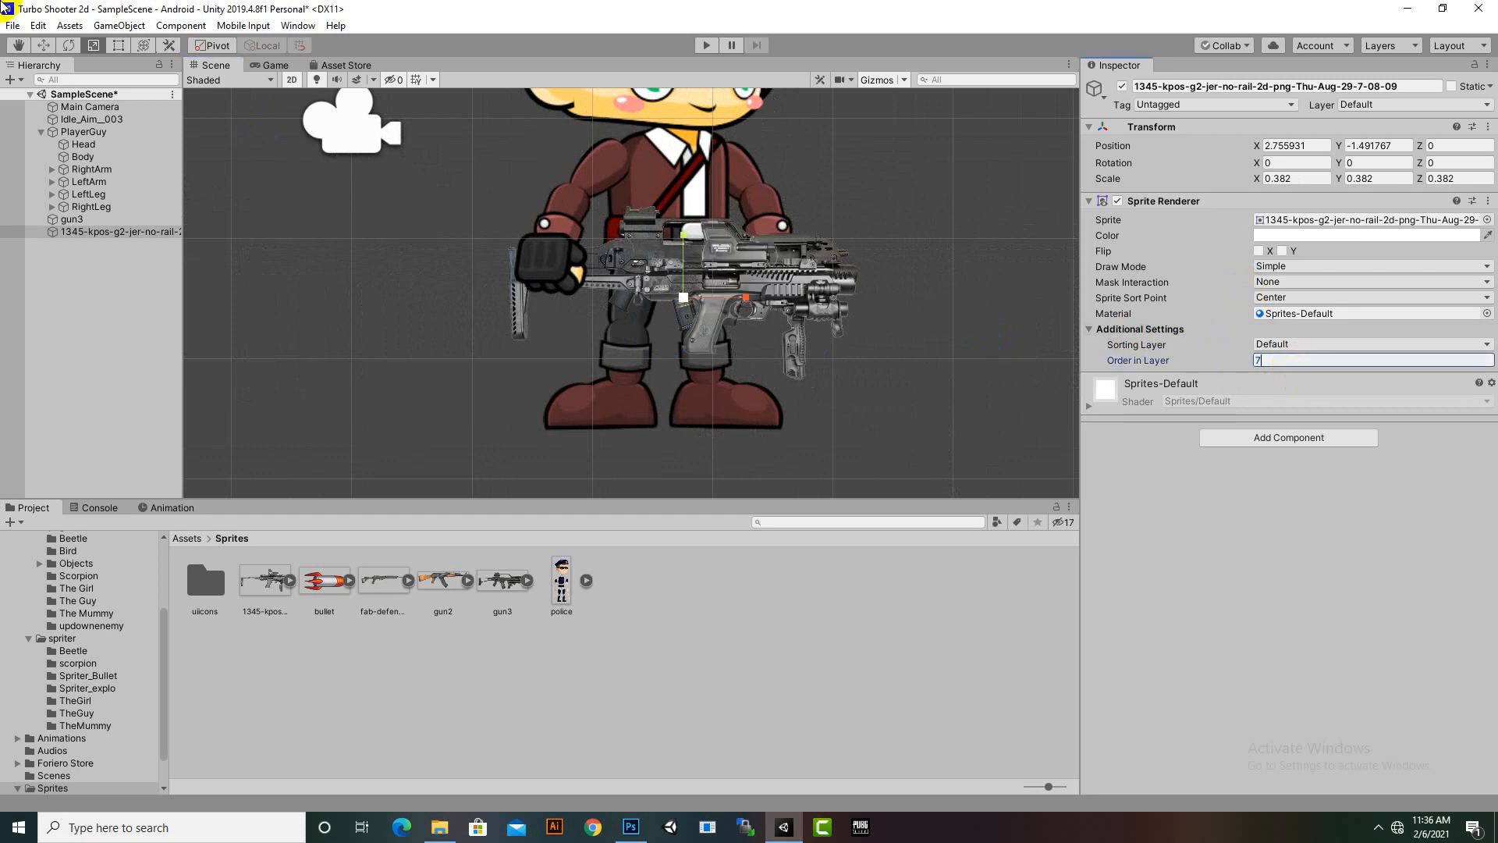
pyautogui.click(44, 47)
pyautogui.scroll(3, 632, 234)
pyautogui.moveTo(630, 243)
pyautogui.mouseDown()
pyautogui.moveTo(631, 166)
pyautogui.moveTo(630, 214)
pyautogui.mouseUp()
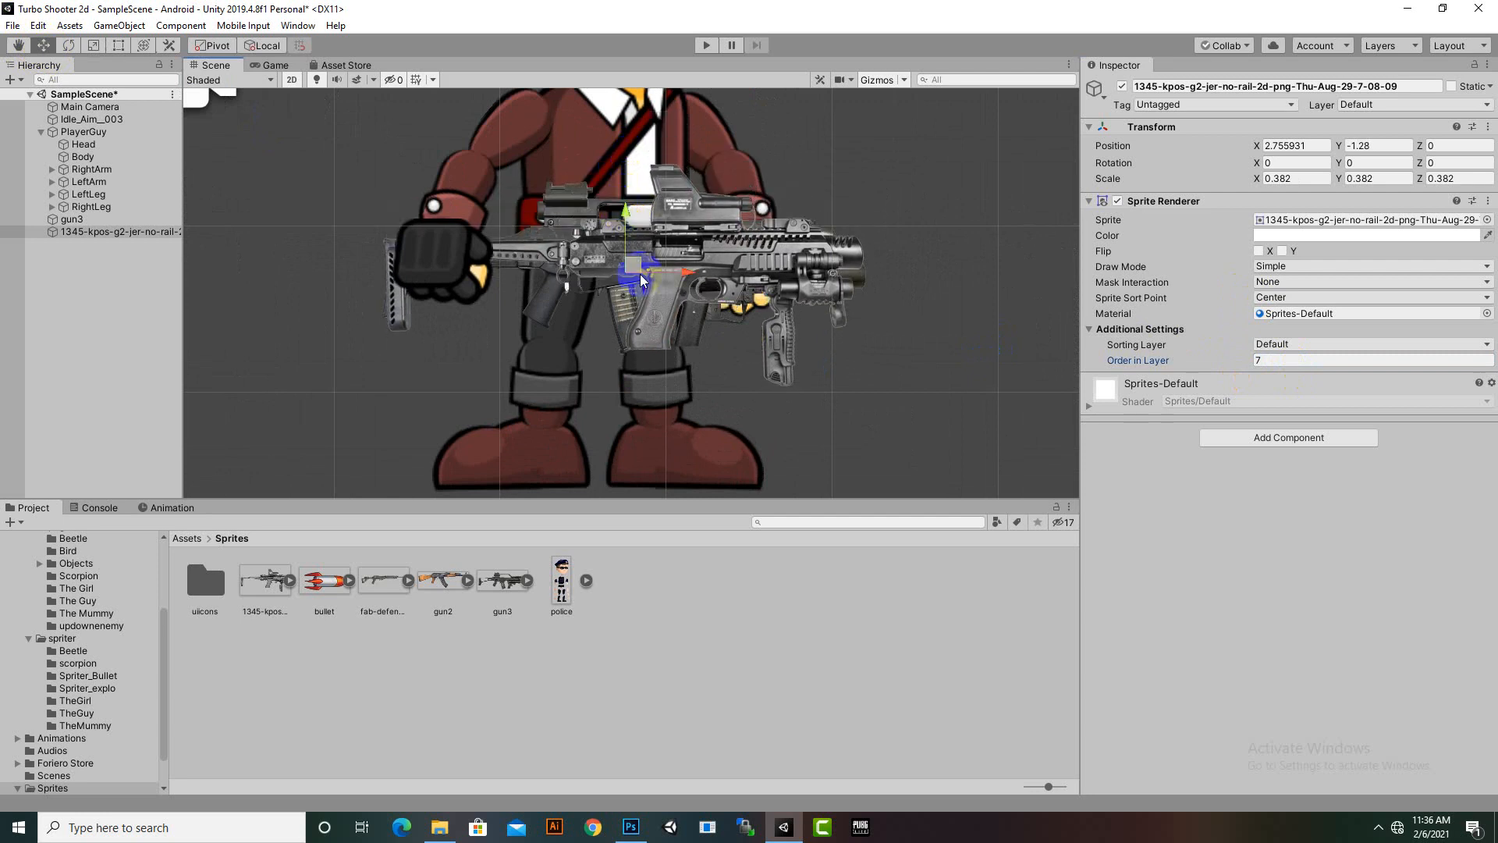
pyautogui.scroll(-2, 704, 359)
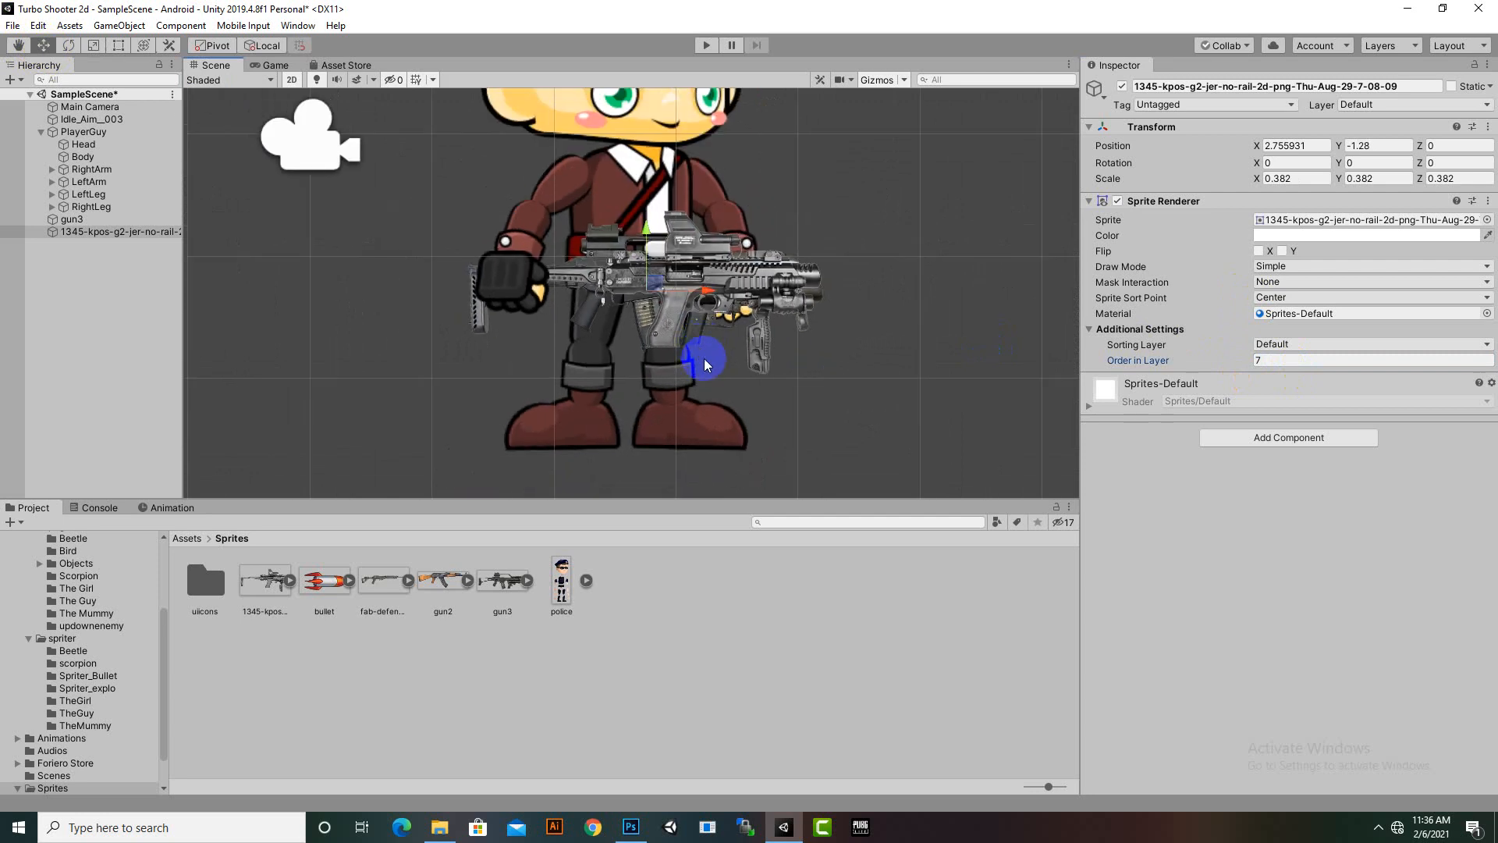
# Step: Rename the 1345-kpos gun object to gun1
pyautogui.rightClick(151, 232)
pyautogui.click(173, 289)
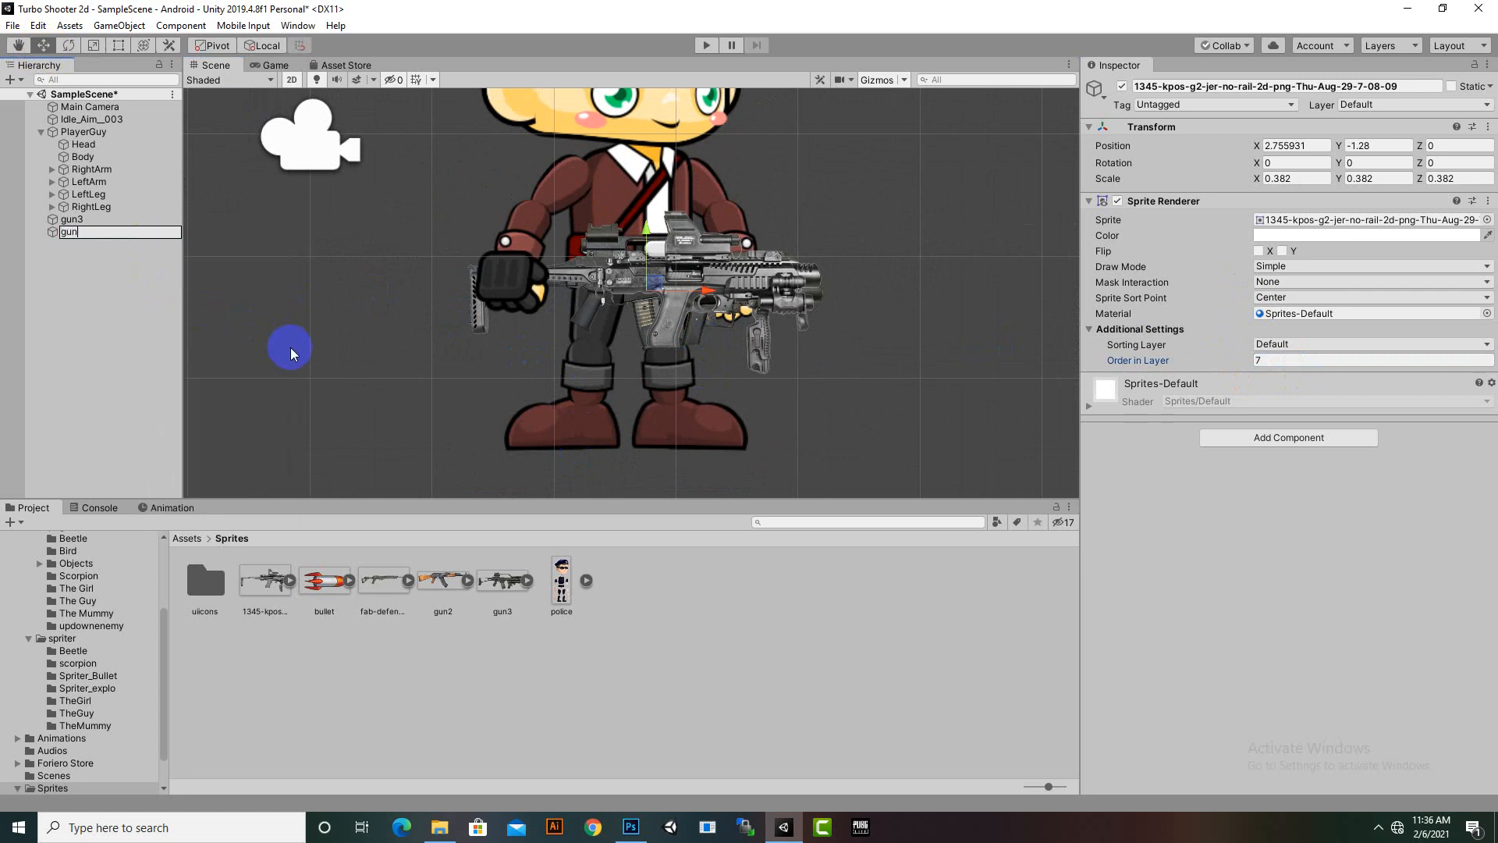
pyautogui.press('Return')
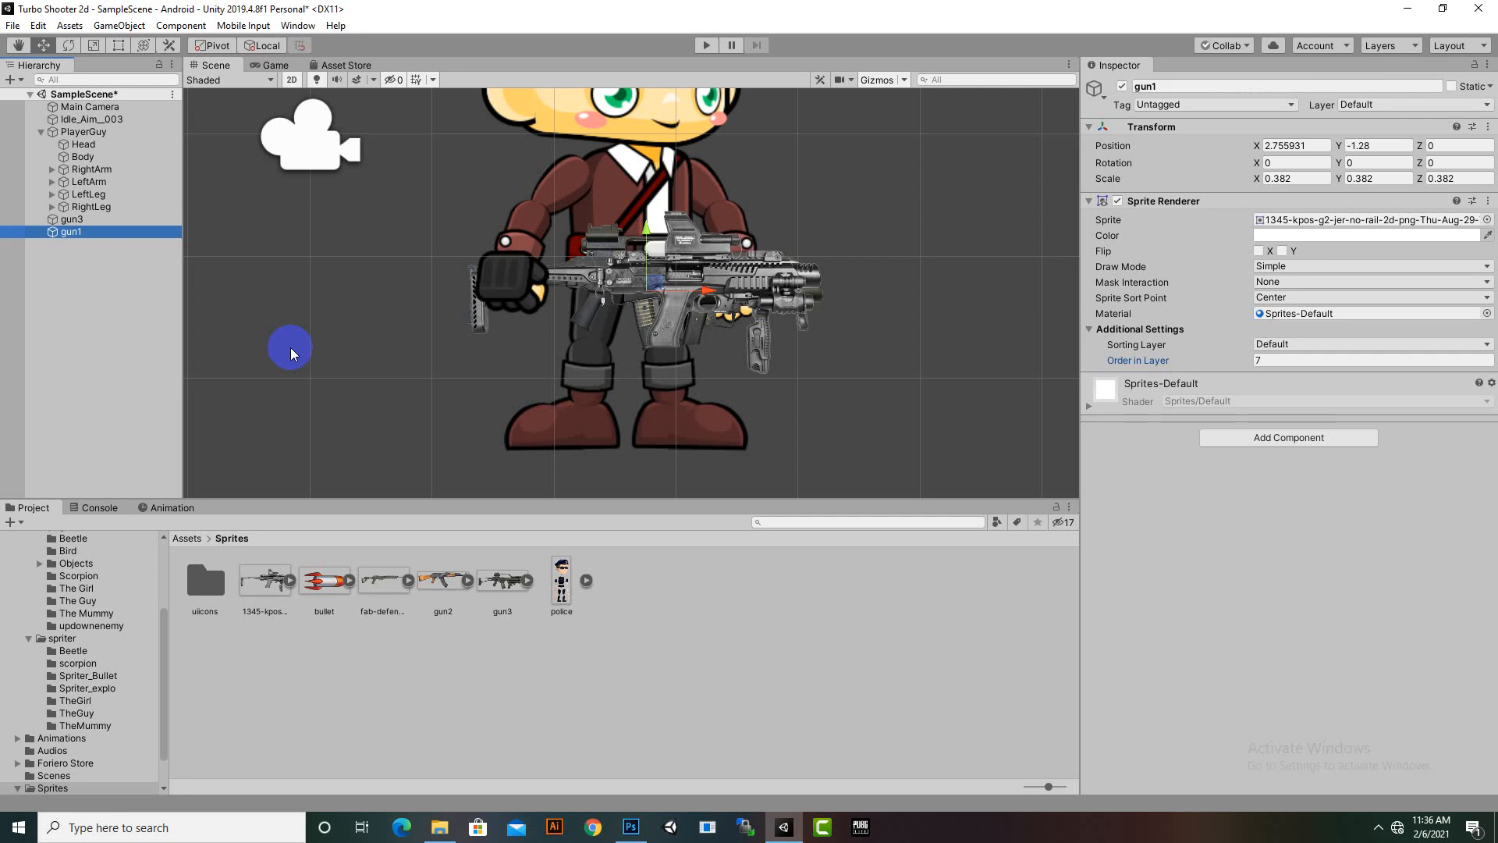
# Step: Add the gun2 sprite to the scene beside the character and scale it down uniformly to about 0.229
pyautogui.moveTo(431, 581); pyautogui.dragTo(757, 398)
pyautogui.click(93, 45)
pyautogui.scroll(-2, 686, 301)
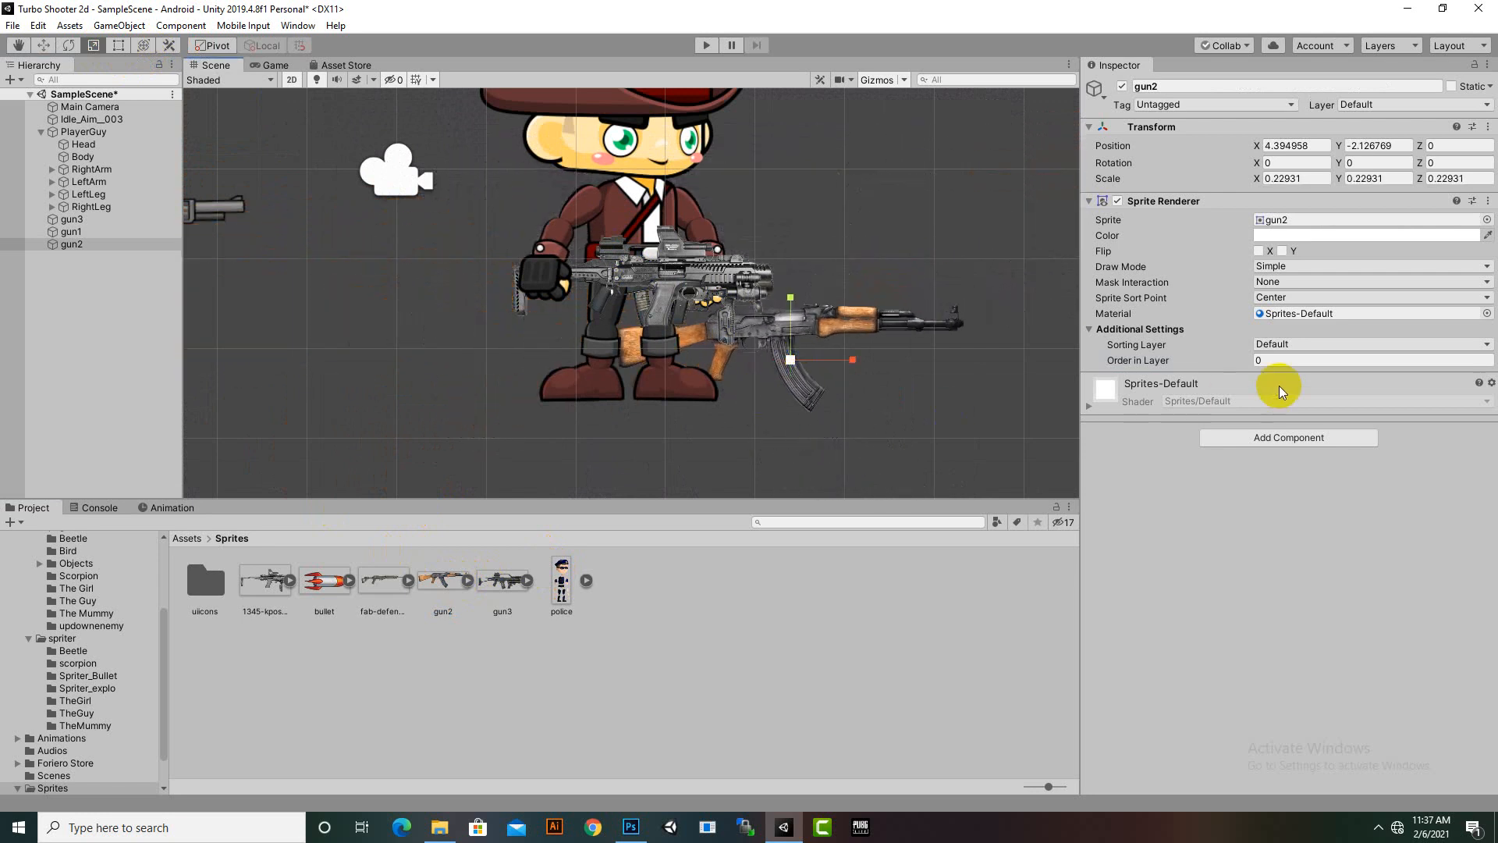
# Step: Set gun2's Order in Layer to 7 and move it across the character's hands, to about X 2.83 and Y -1.54
pyautogui.click(1272, 361)
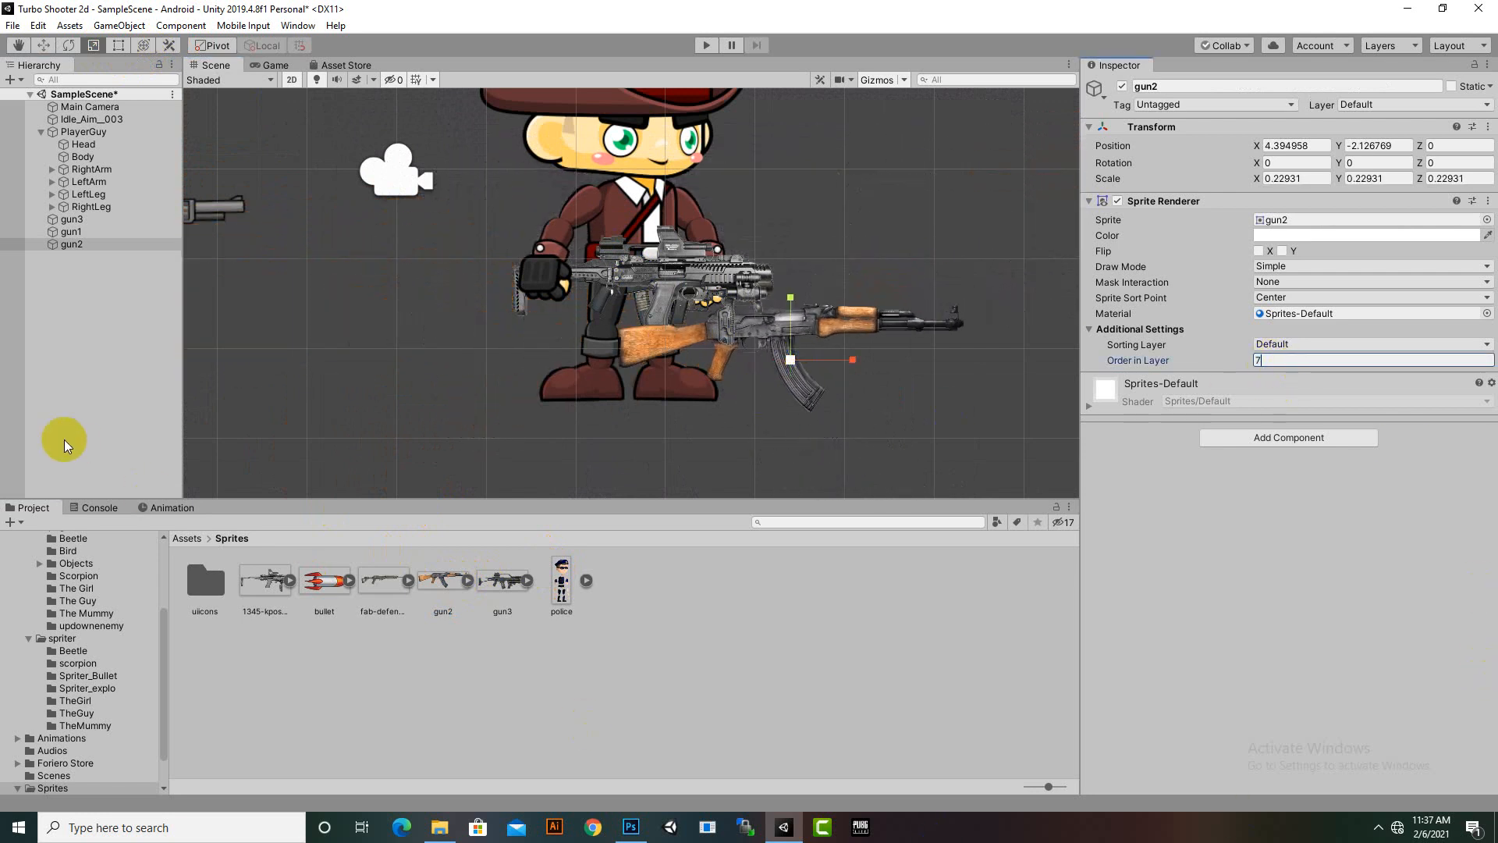
pyautogui.click(43, 45)
pyautogui.scroll(2, 769, 422)
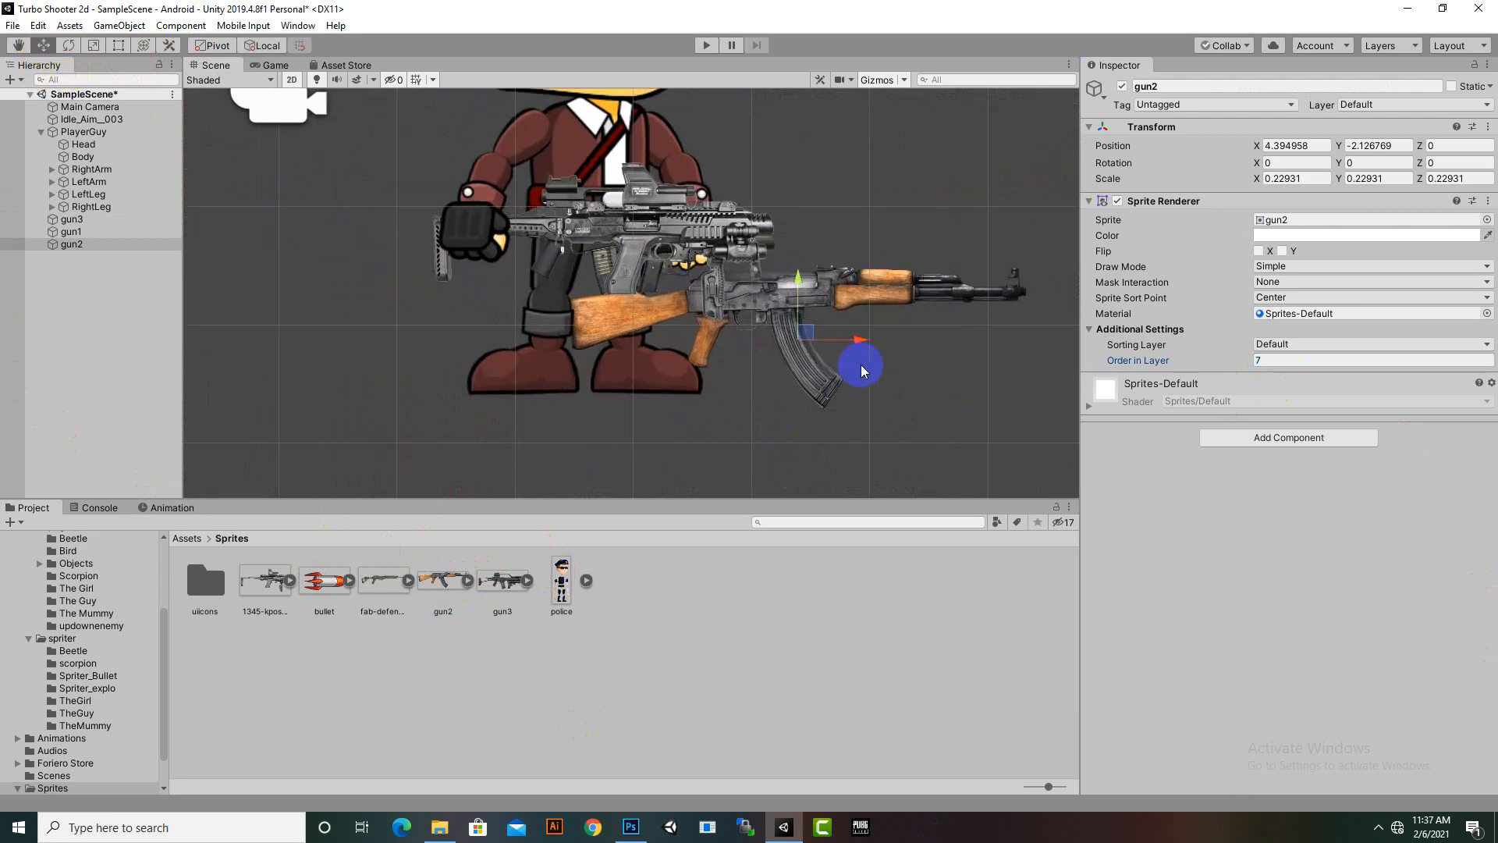
pyautogui.moveTo(847, 338); pyautogui.dragTo(702, 371)
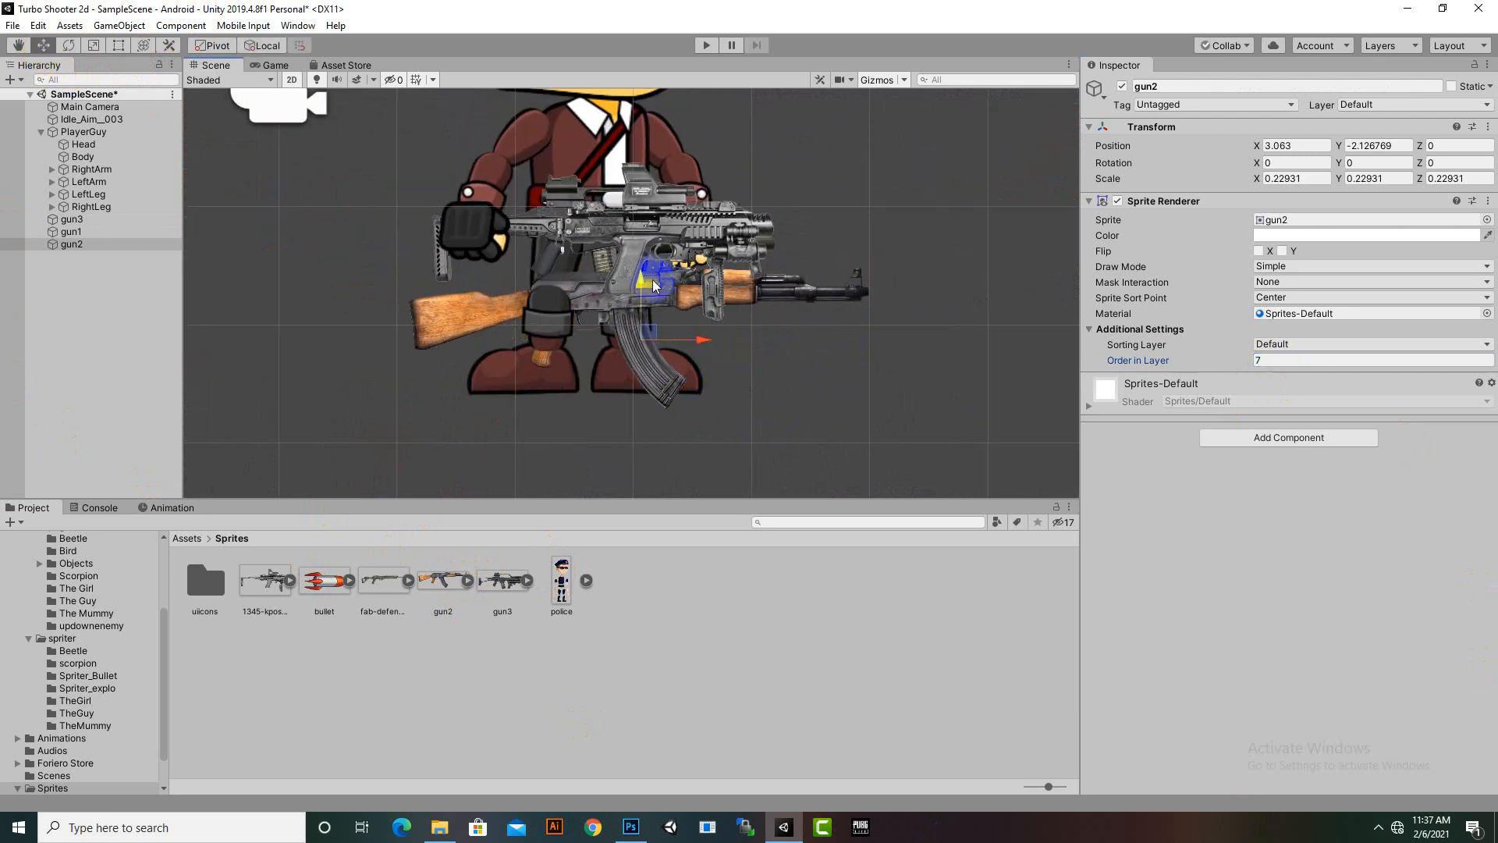
pyautogui.moveTo(654, 285); pyautogui.dragTo(636, 224)
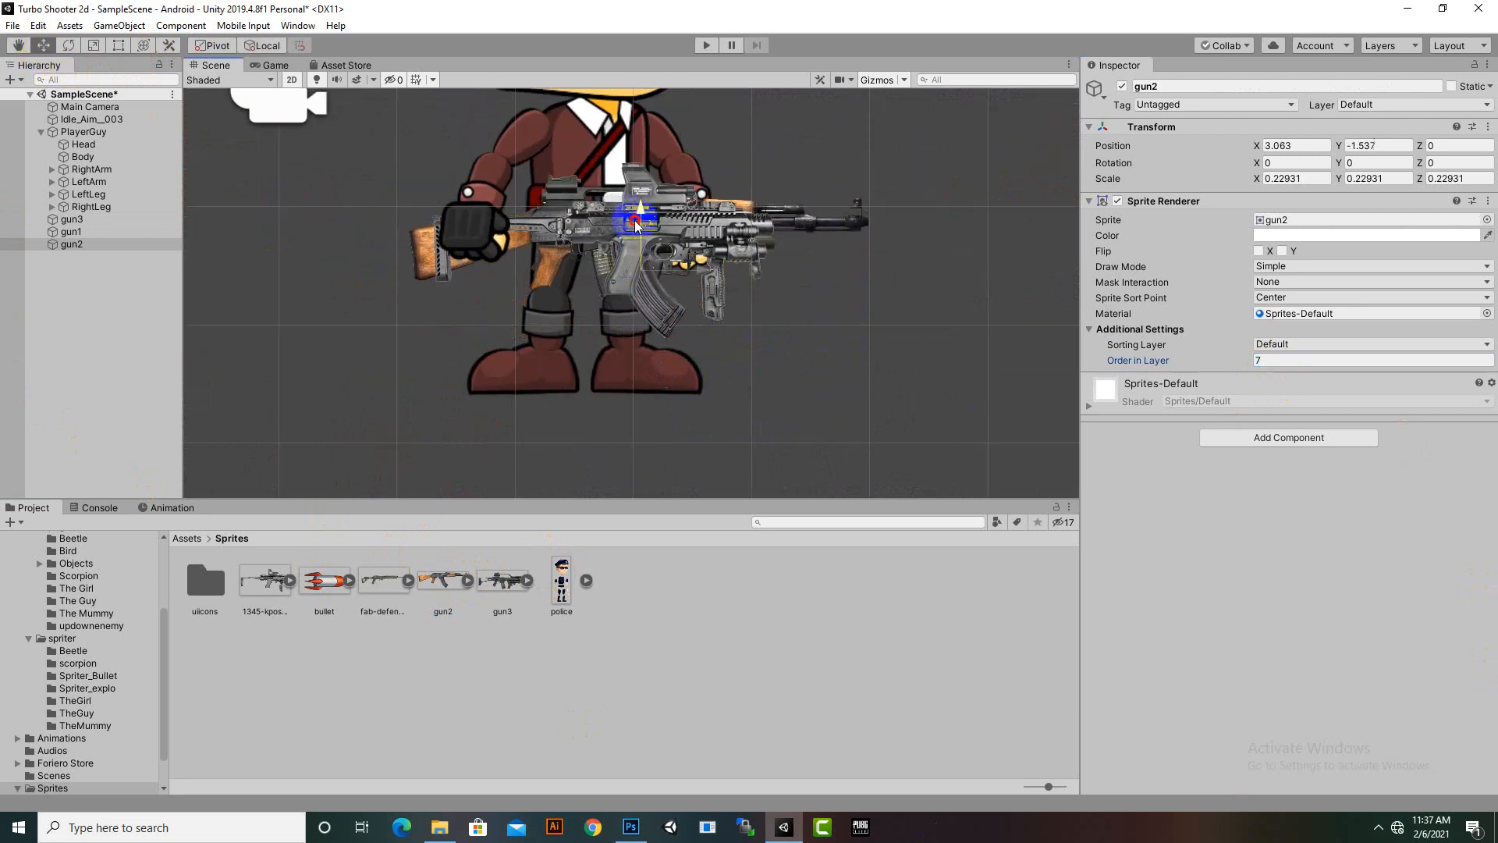
pyautogui.moveTo(699, 277); pyautogui.dragTo(671, 281)
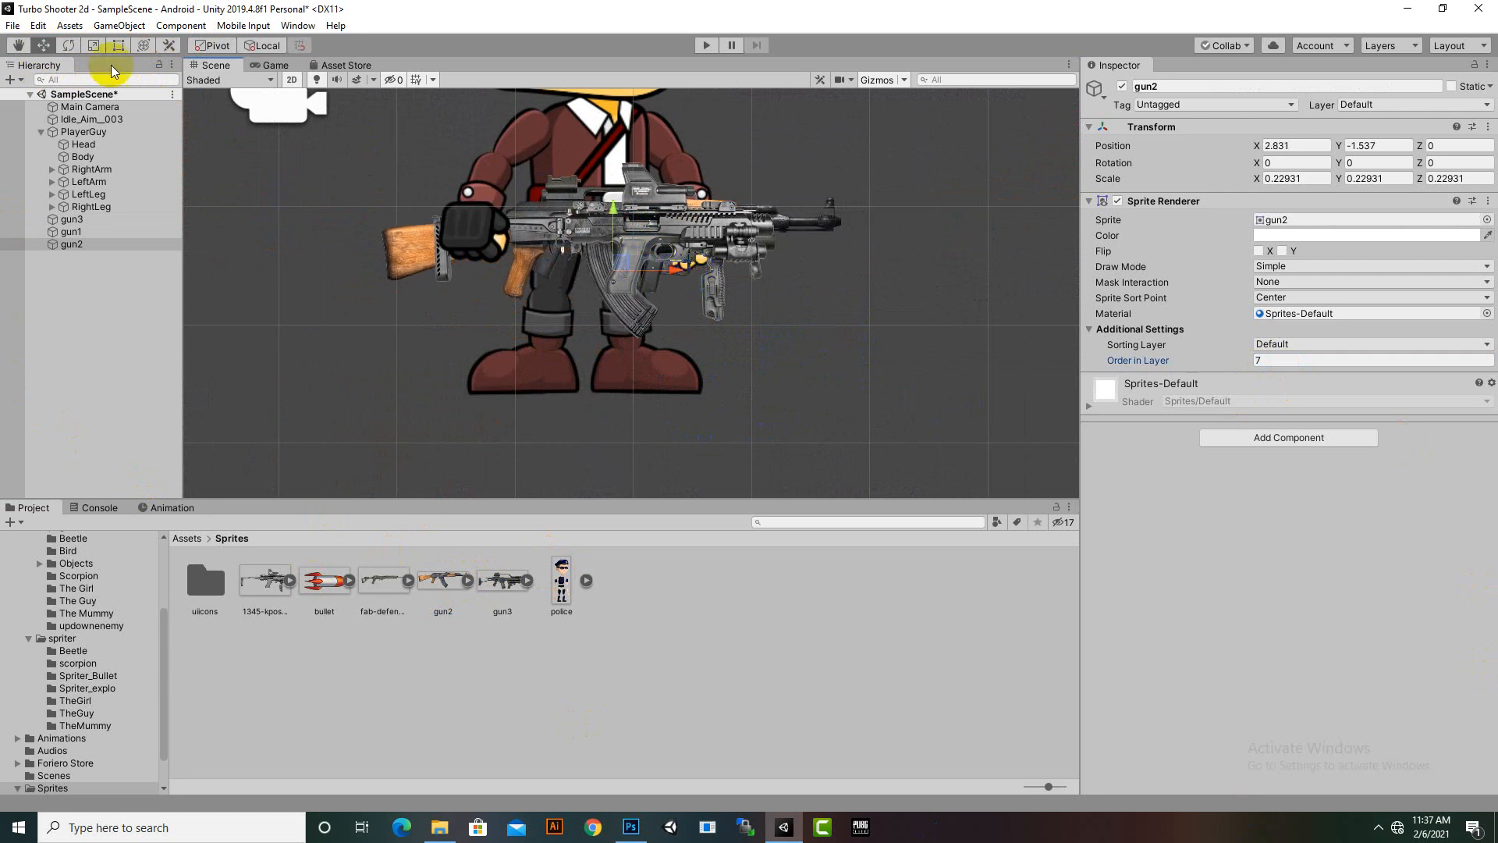
# Step: Scale gun2 down uniformly to about 0.168 and move it to X 2.75, Y -1.447 between the character's hands
pyautogui.click(88, 48)
pyautogui.moveTo(608, 272); pyautogui.dragTo(589, 282)
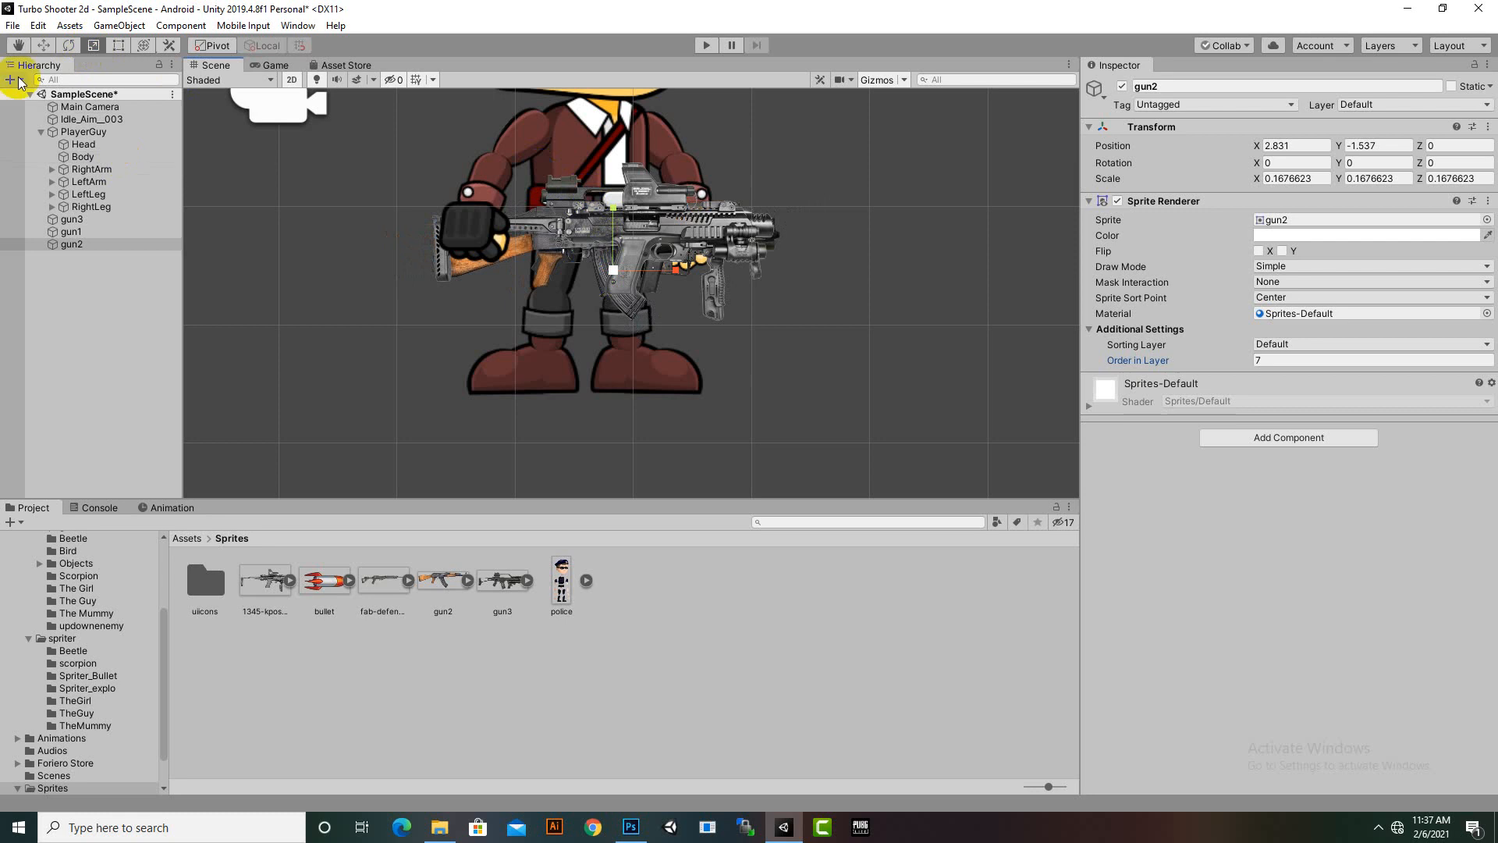
pyautogui.click(43, 45)
pyautogui.scroll(2, 383, 175)
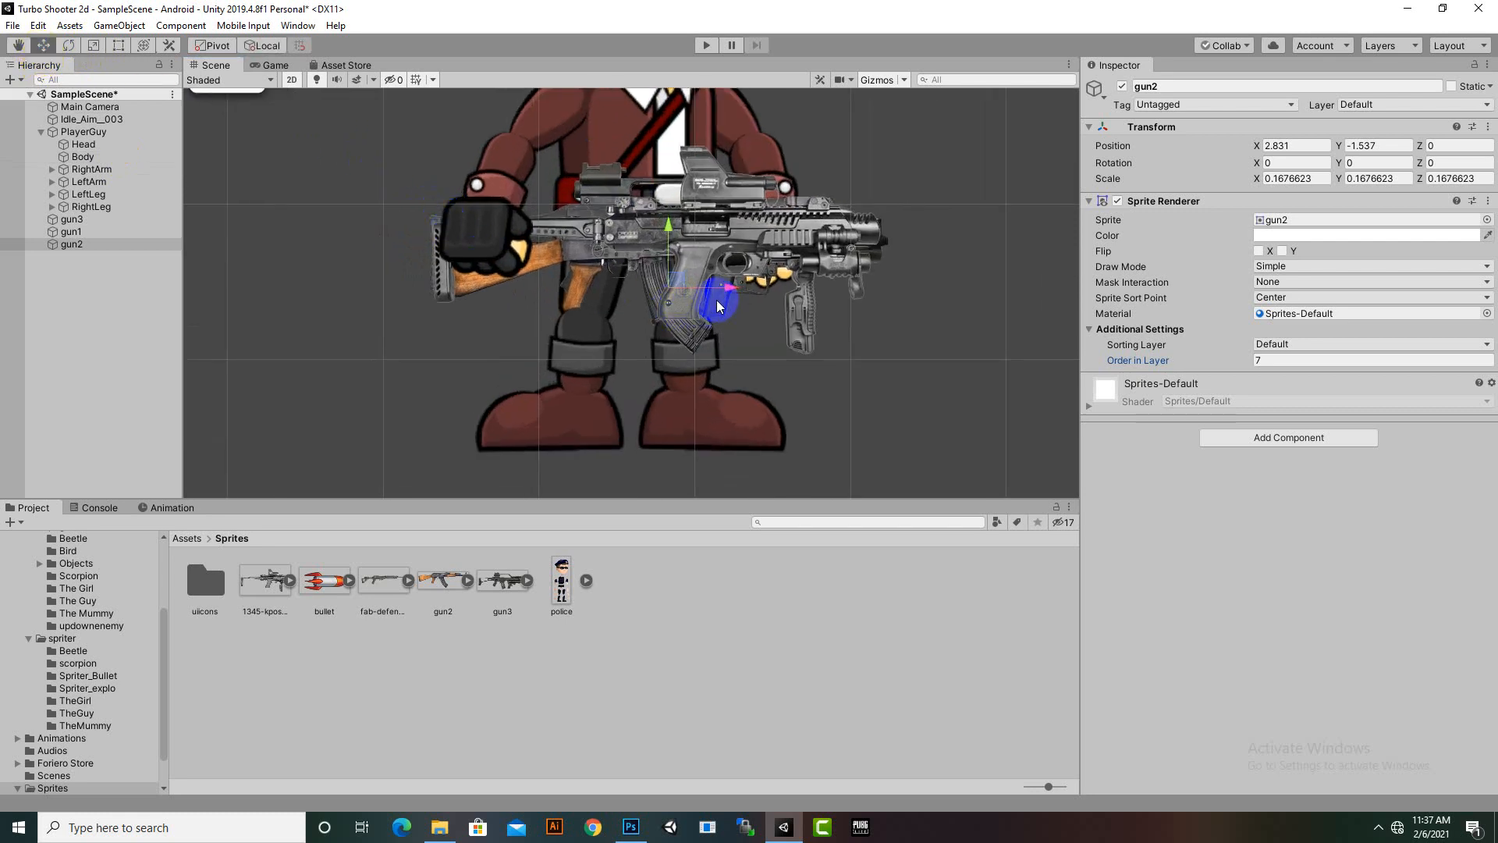
pyautogui.moveTo(718, 306); pyautogui.dragTo(712, 297)
pyautogui.moveTo(647, 231); pyautogui.dragTo(649, 217)
pyautogui.moveTo(697, 271)
pyautogui.mouseDown()
pyautogui.moveTo(740, 280)
pyautogui.moveTo(710, 291)
pyautogui.mouseUp()
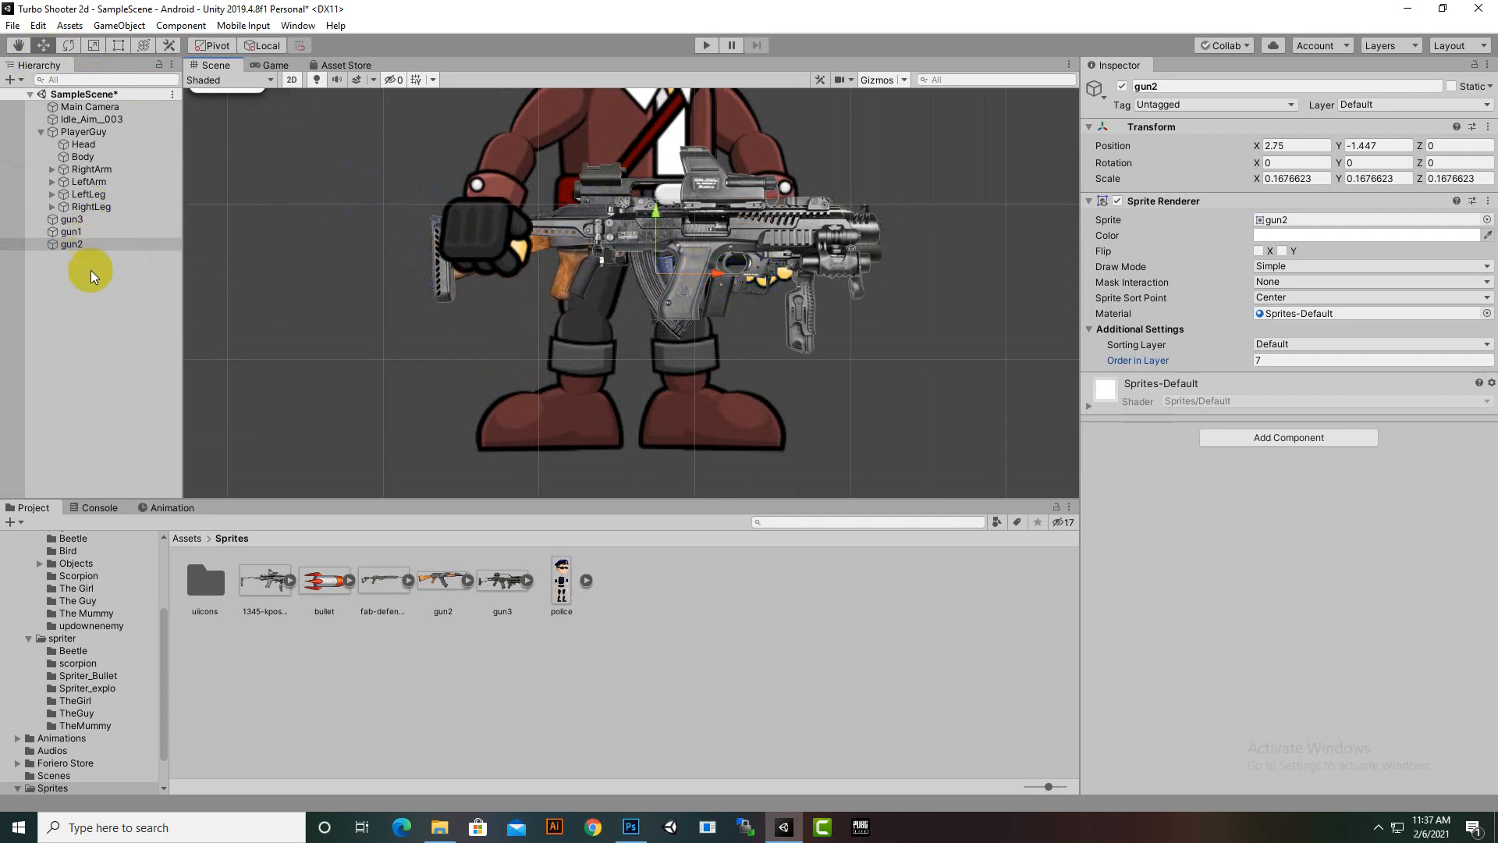
pyautogui.moveTo(511, 584); pyautogui.dragTo(825, 376)
pyautogui.scroll(-5, 829, 376)
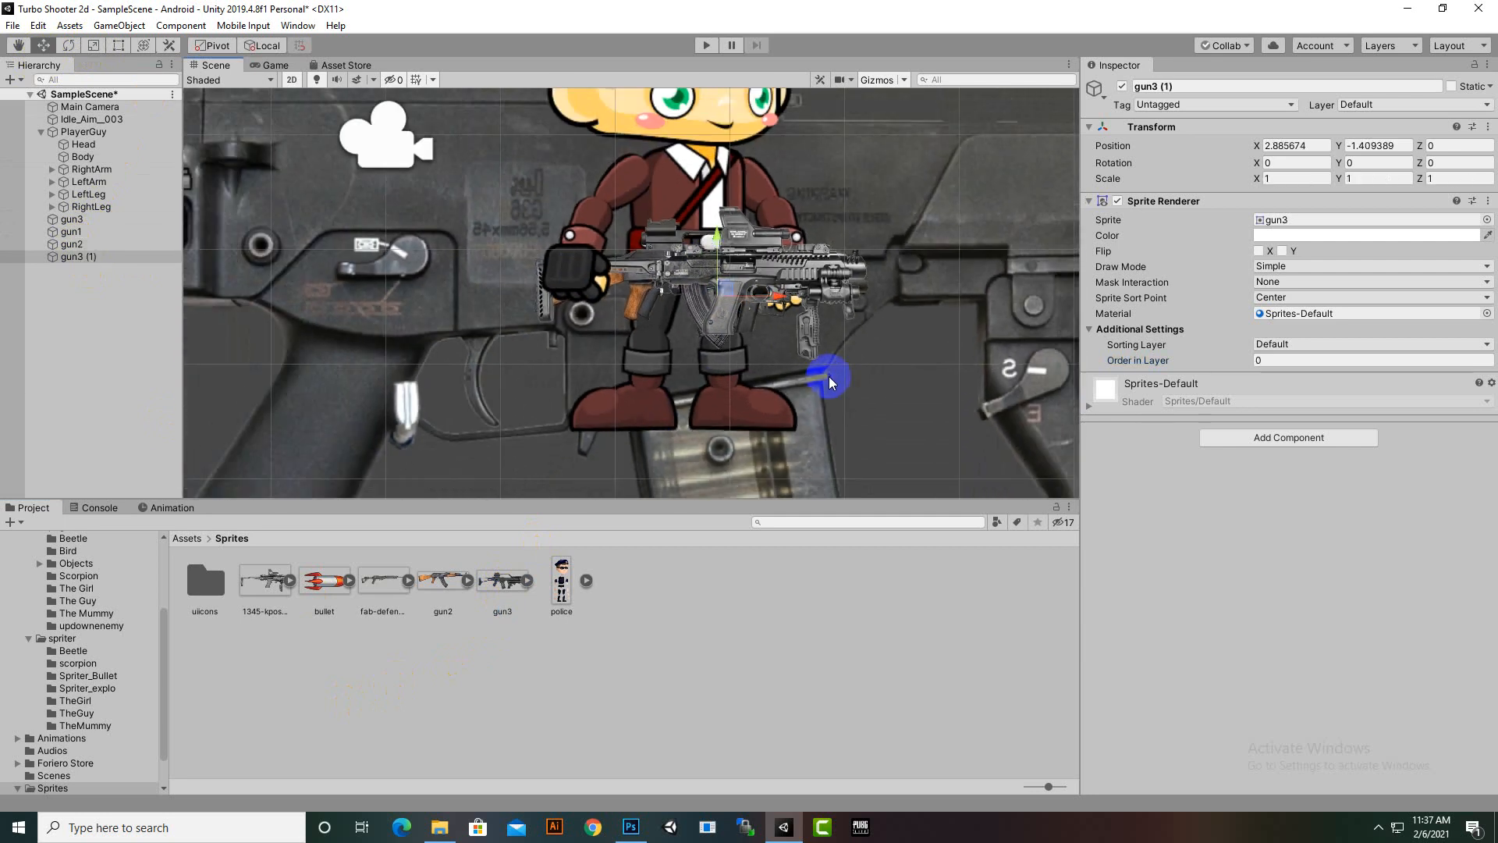
pyautogui.scroll(-3, 822, 376)
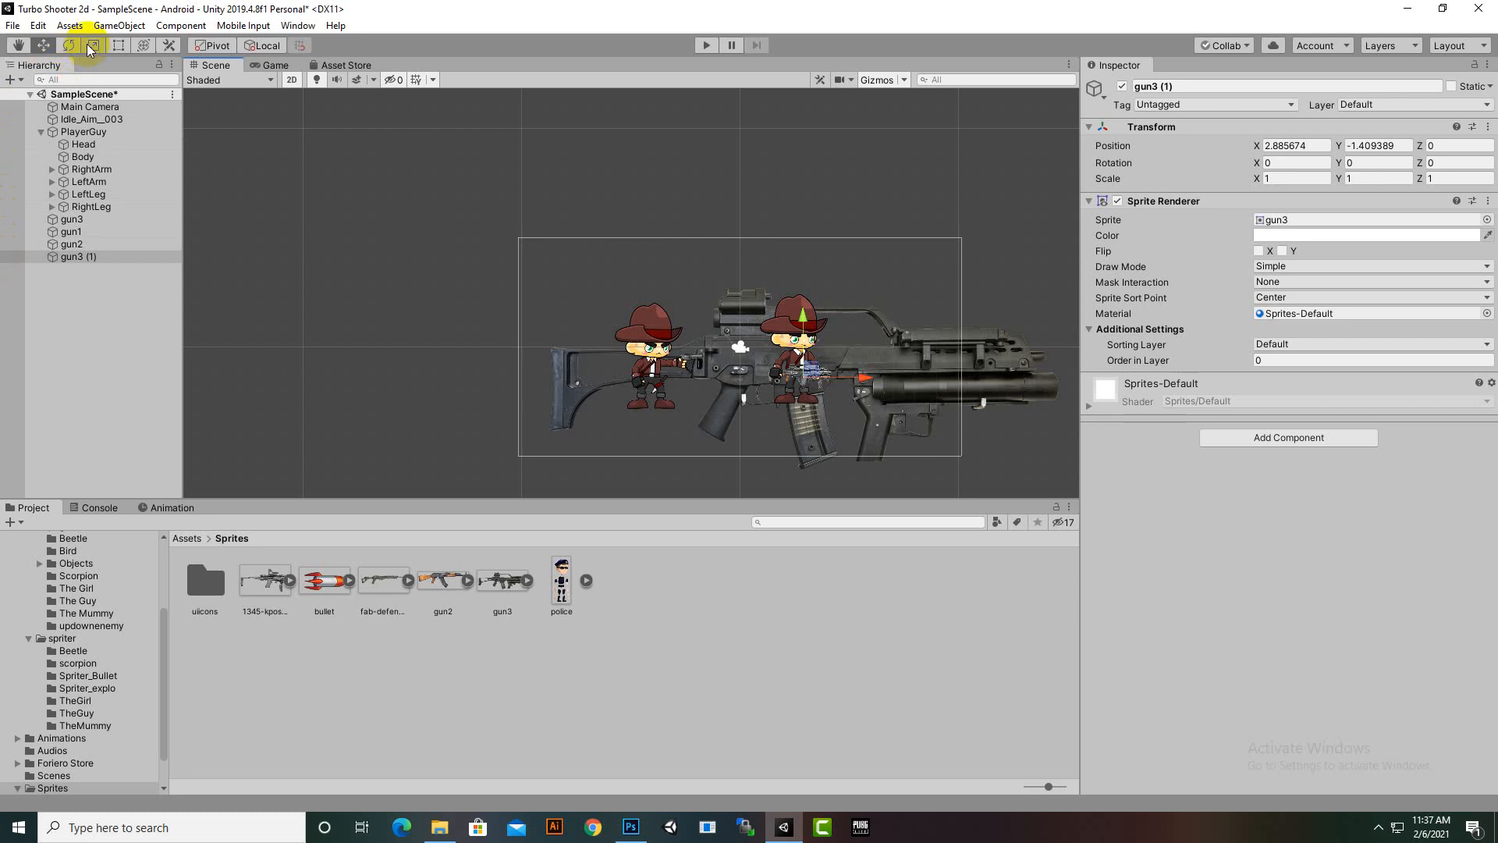
pyautogui.press('Delete')
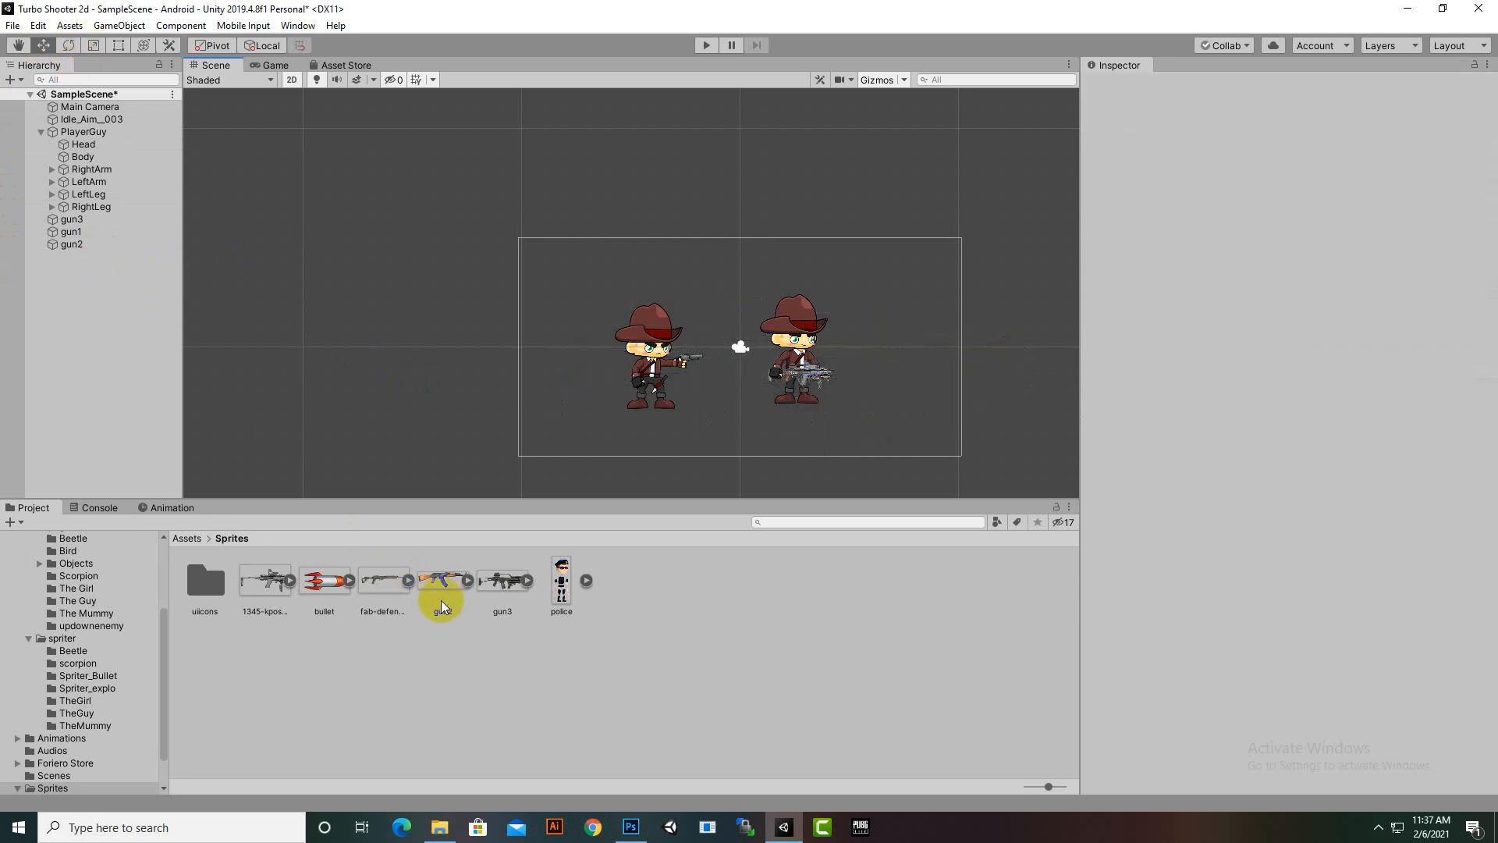
# Step: Add the fab-defense gun sprite to the scene over the character and rename the object to gun4
pyautogui.moveTo(368, 601); pyautogui.dragTo(867, 411)
pyautogui.scroll(5, 867, 410)
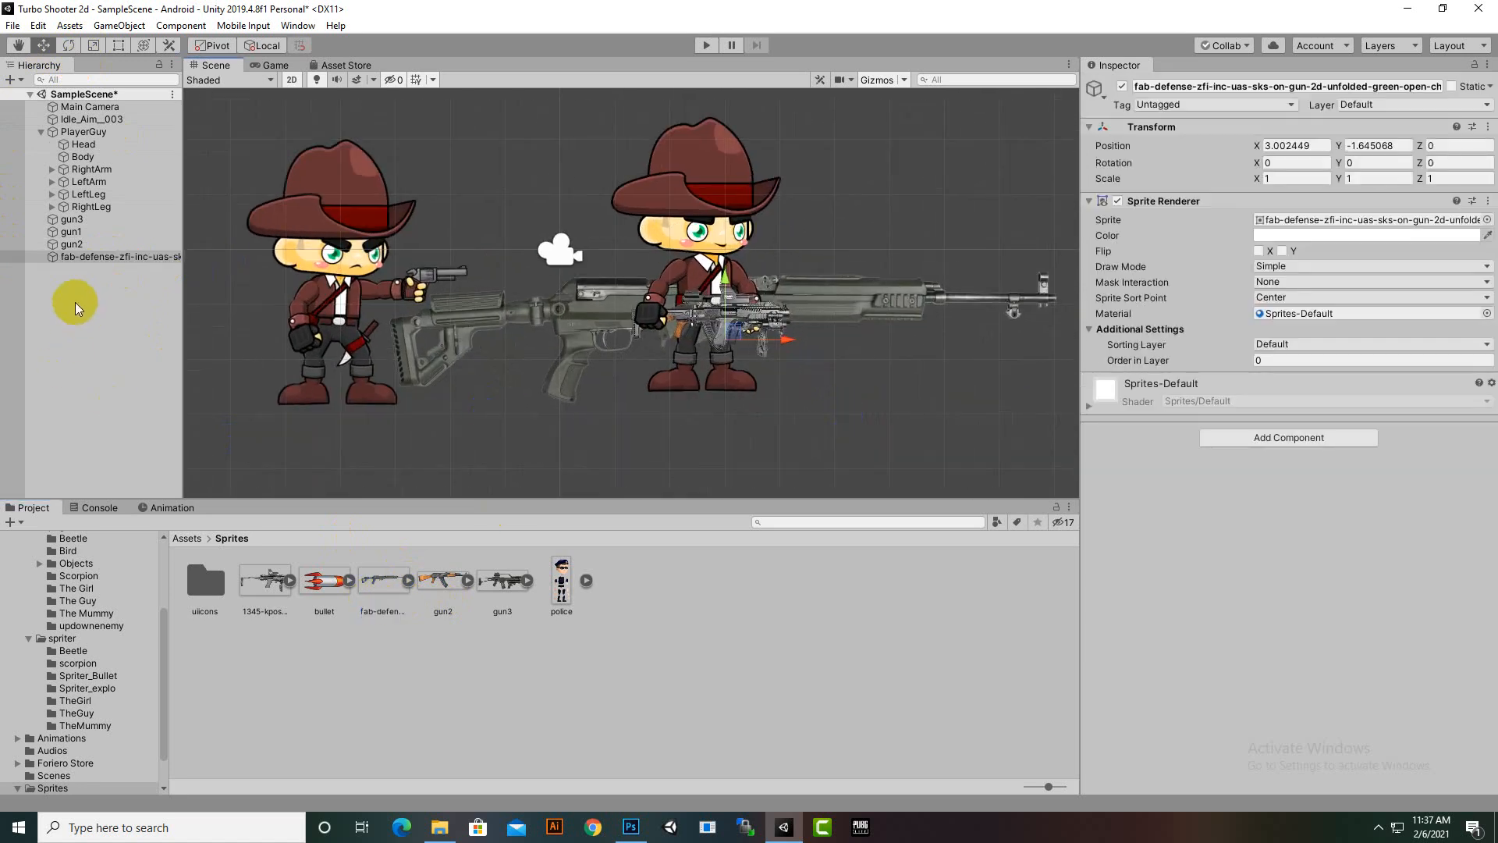
pyautogui.rightClick(92, 257)
pyautogui.click(128, 300)
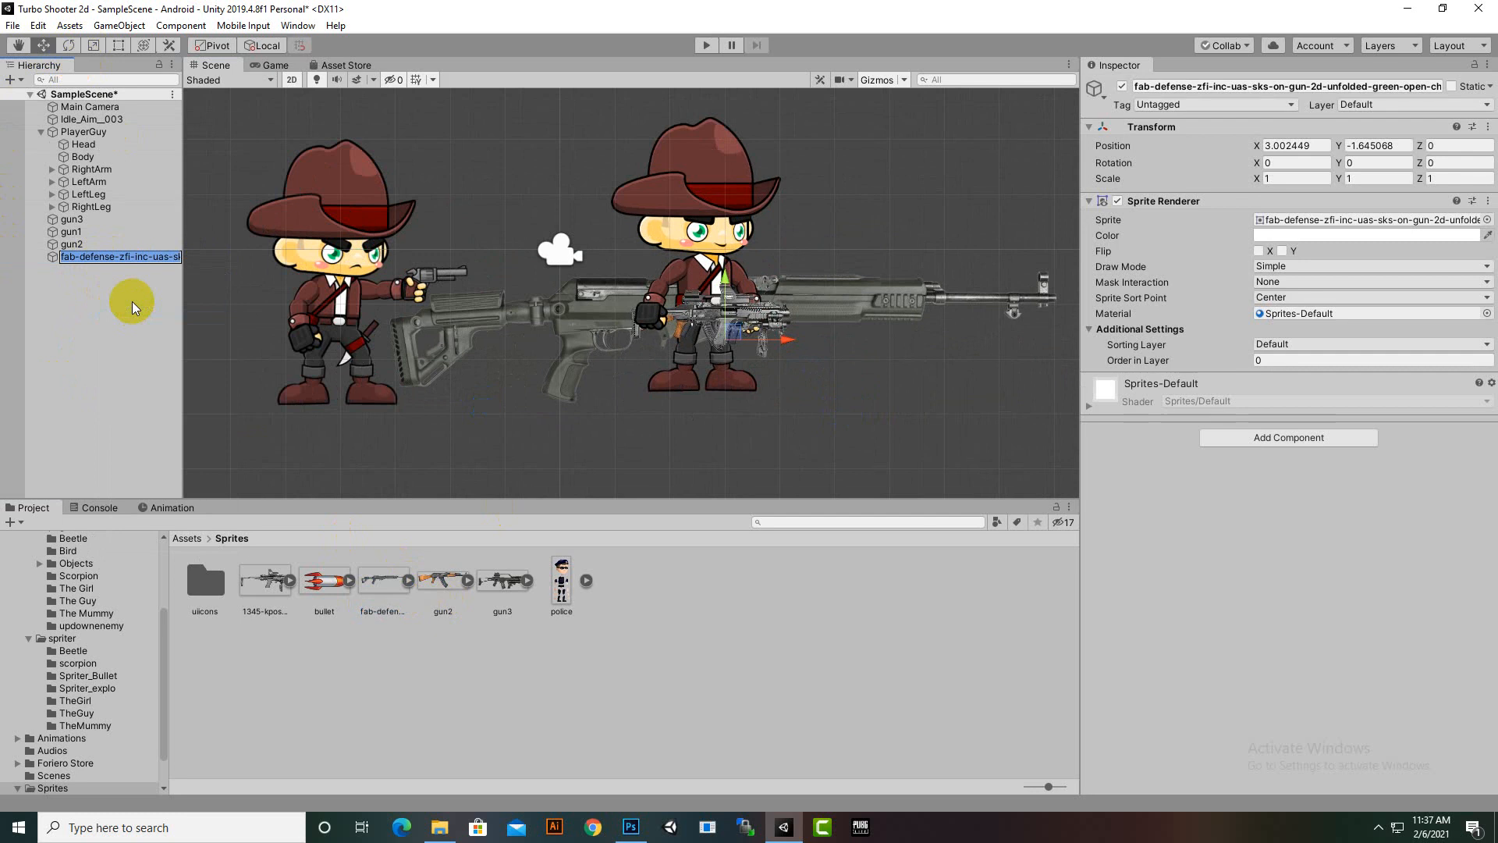
pyautogui.write('gun')
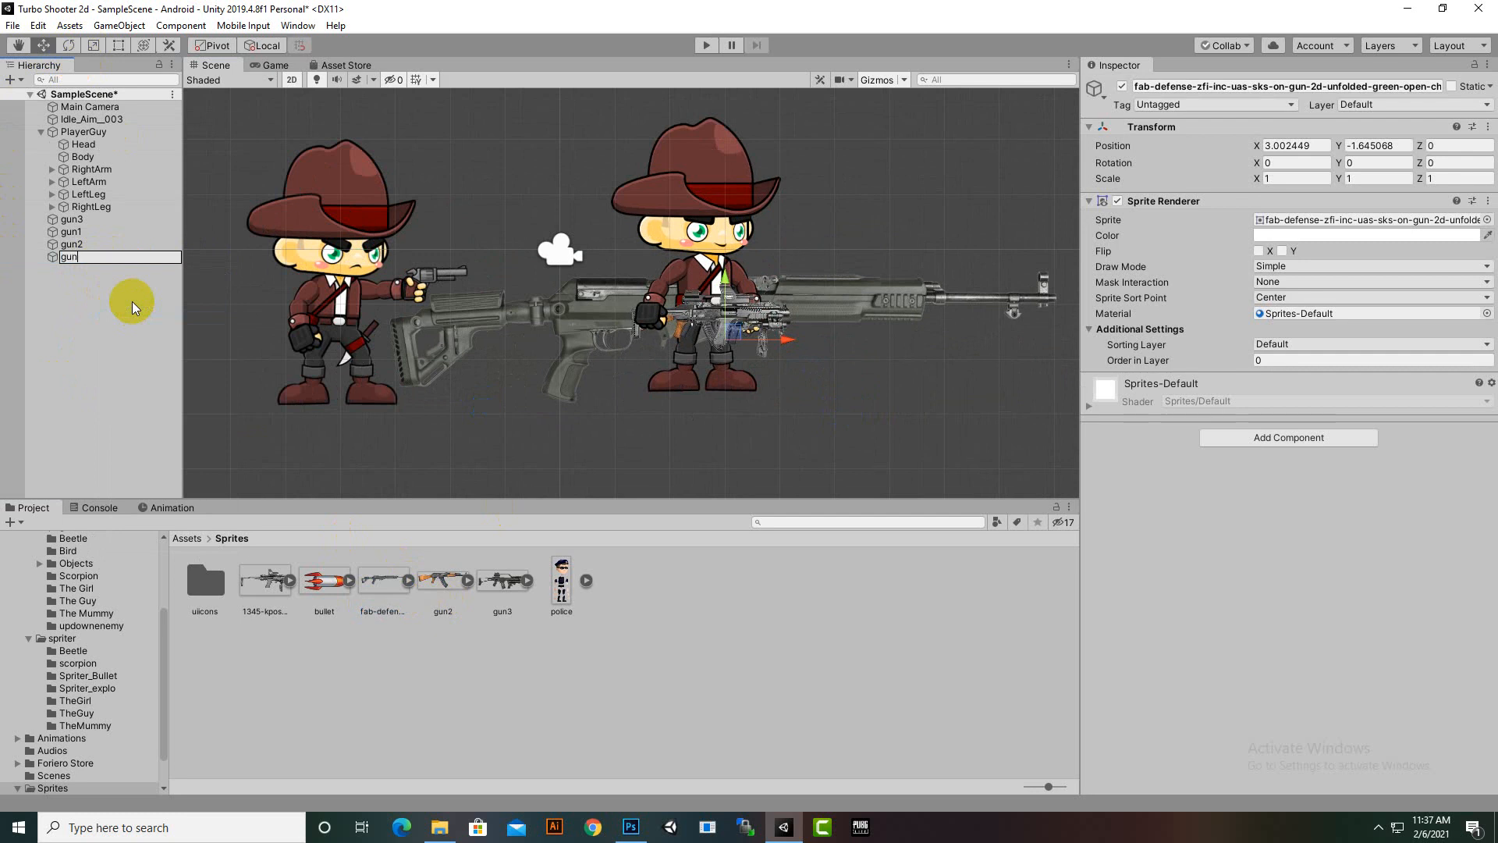
pyautogui.write('4')
pyautogui.press('Return')
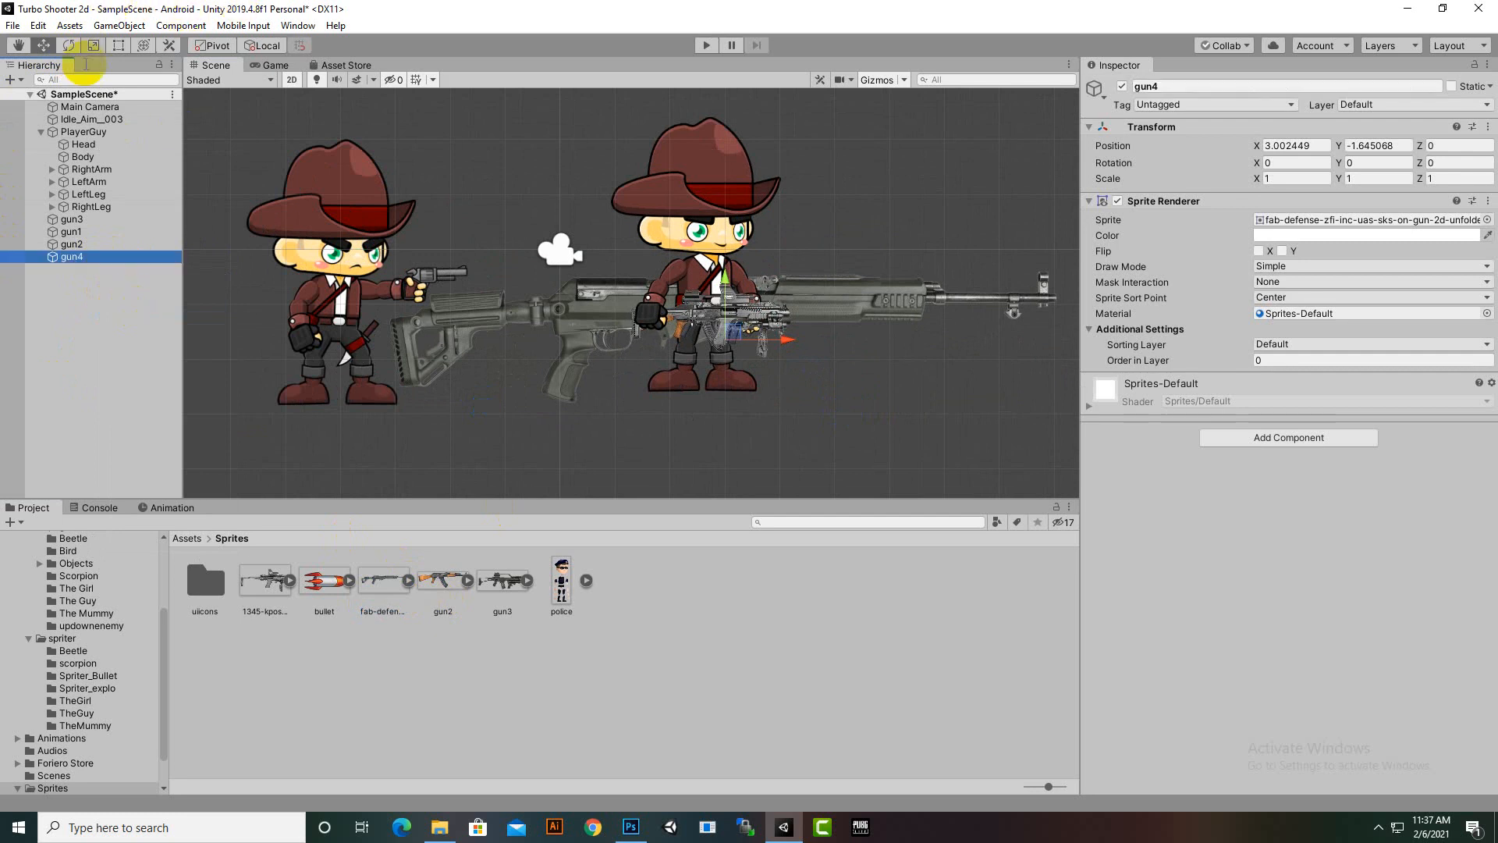
# Step: Scale gun4 down uniformly to about 0.255 and set its Order in Layer to 7
pyautogui.click(93, 46)
pyautogui.scroll(3, 813, 364)
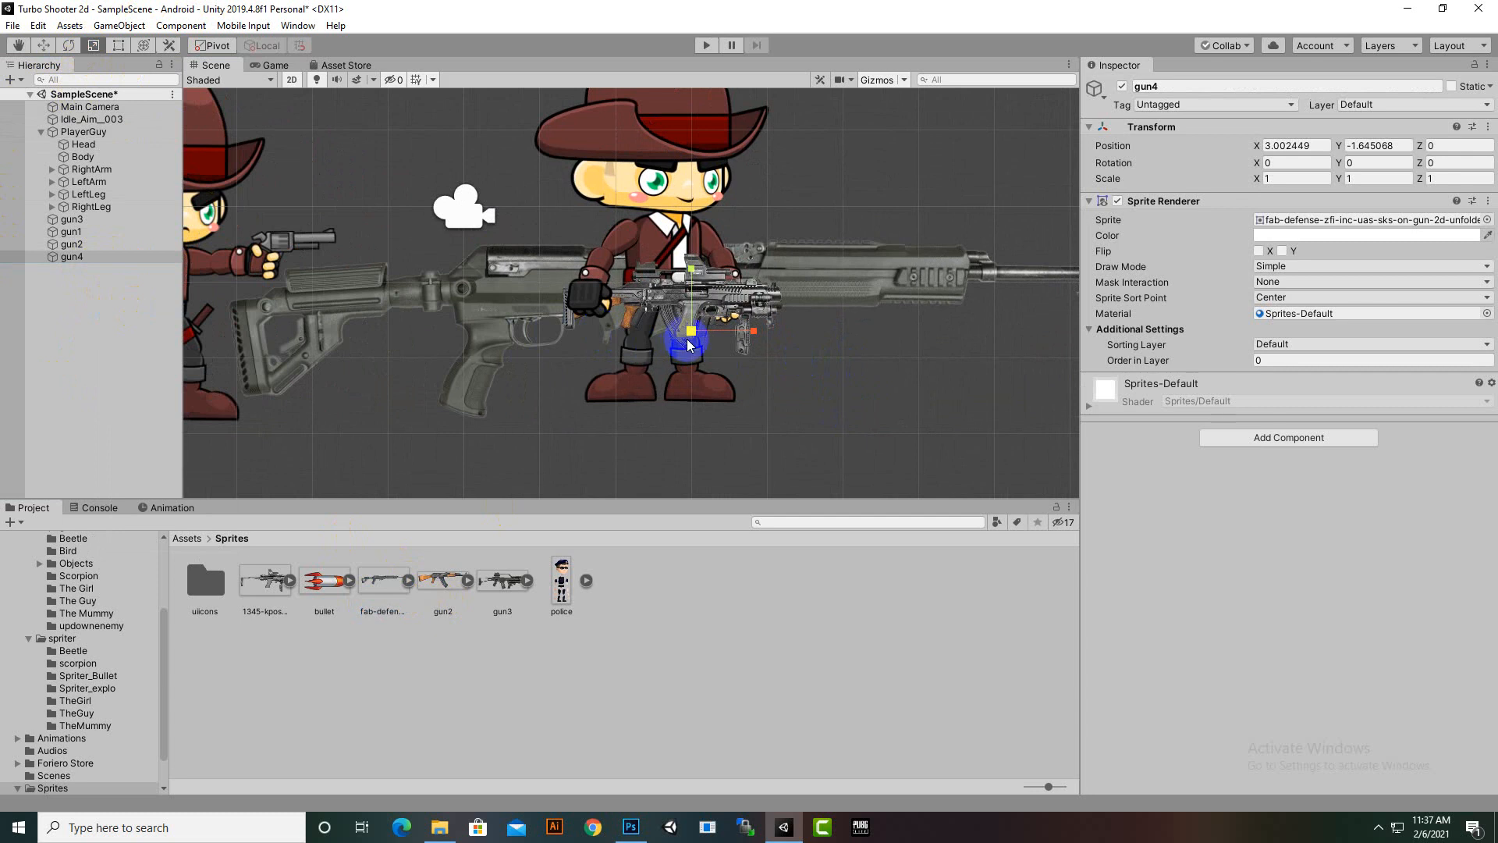
pyautogui.moveTo(688, 345); pyautogui.dragTo(649, 378)
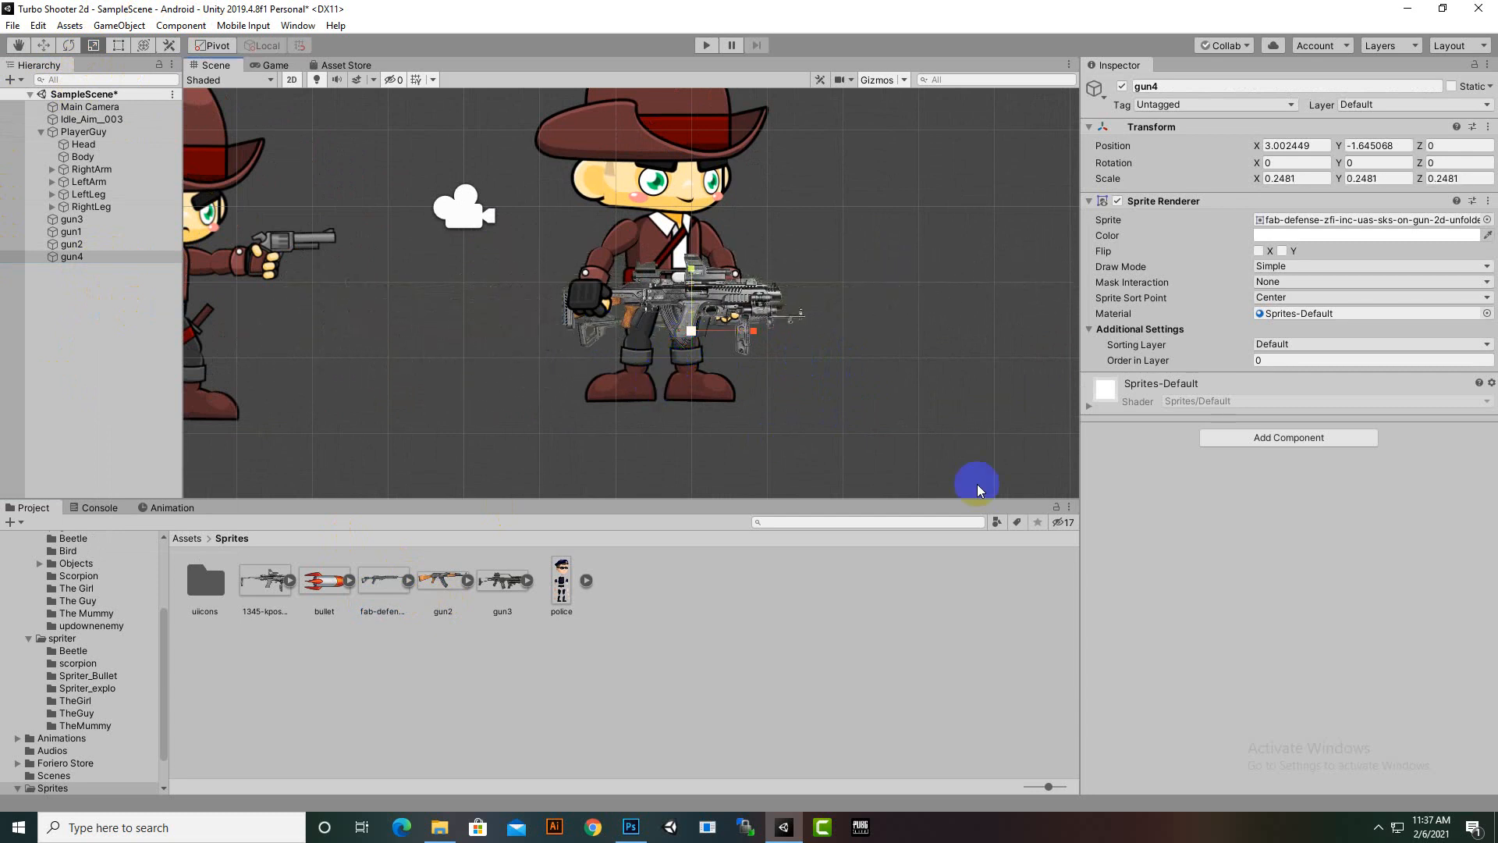
pyautogui.click(1284, 359)
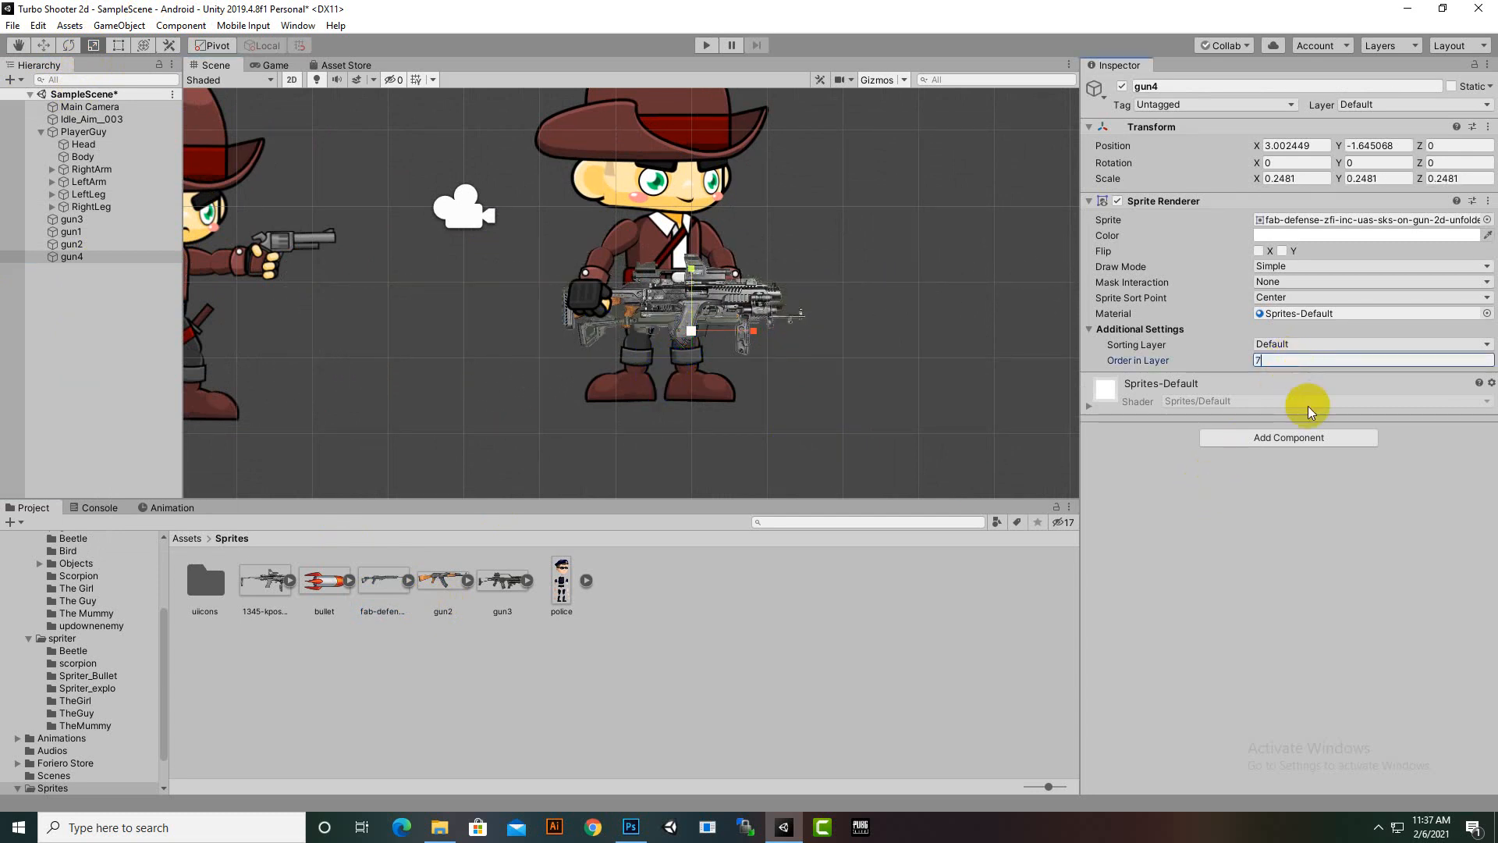
pyautogui.scroll(6, 710, 304)
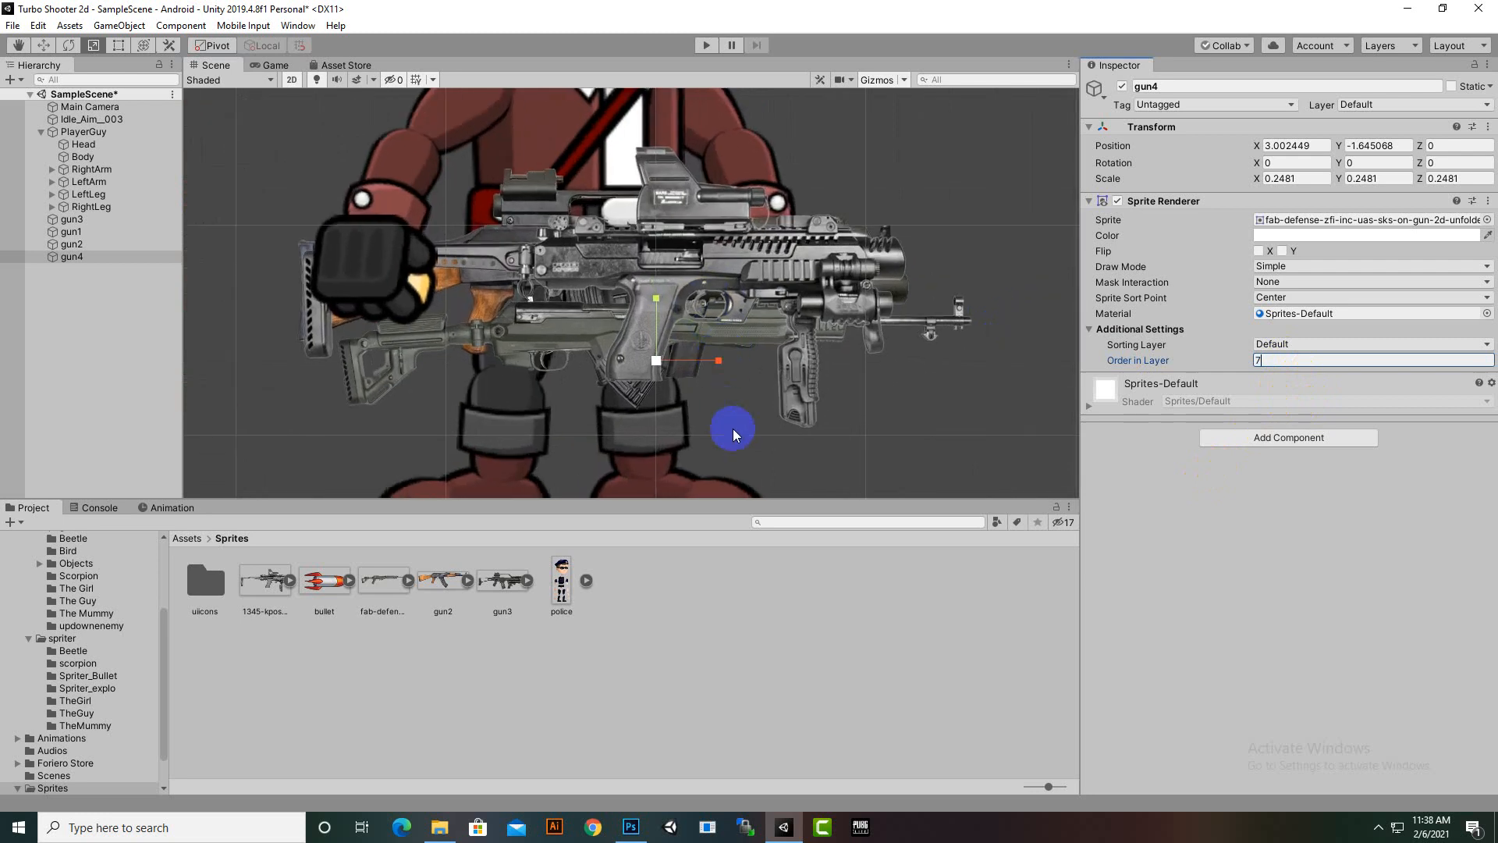
pyautogui.moveTo(656, 360)
pyautogui.mouseDown()
pyautogui.moveTo(712, 361)
pyautogui.moveTo(682, 373)
pyautogui.mouseUp()
# Step: Move gun4 into the character's hands, to about X 2.79 and Y -1.33
pyautogui.click(48, 47)
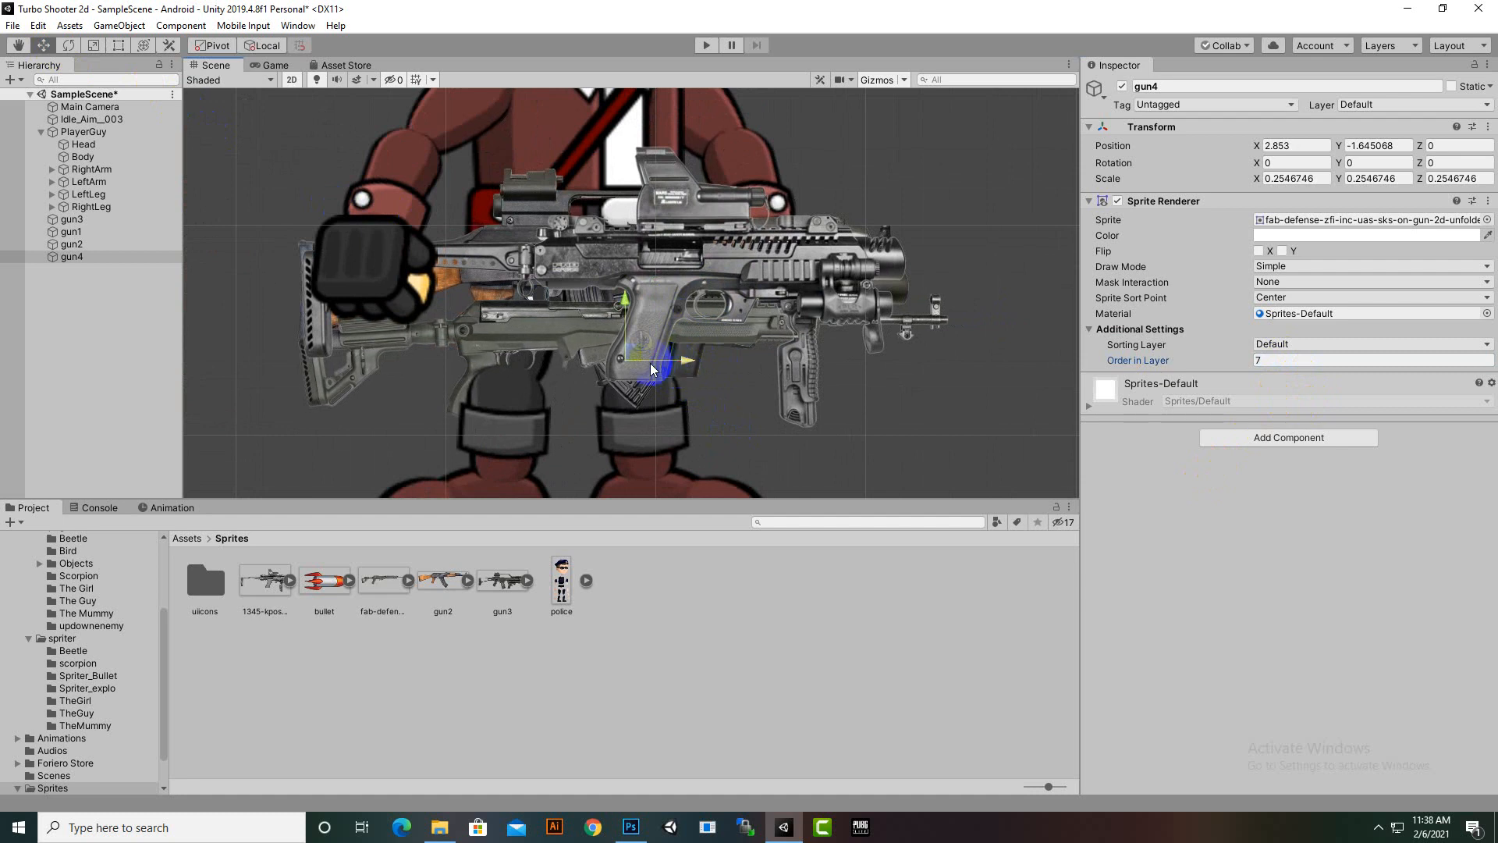
pyautogui.moveTo(623, 319); pyautogui.dragTo(627, 239)
pyautogui.moveTo(684, 291); pyautogui.dragTo(672, 292)
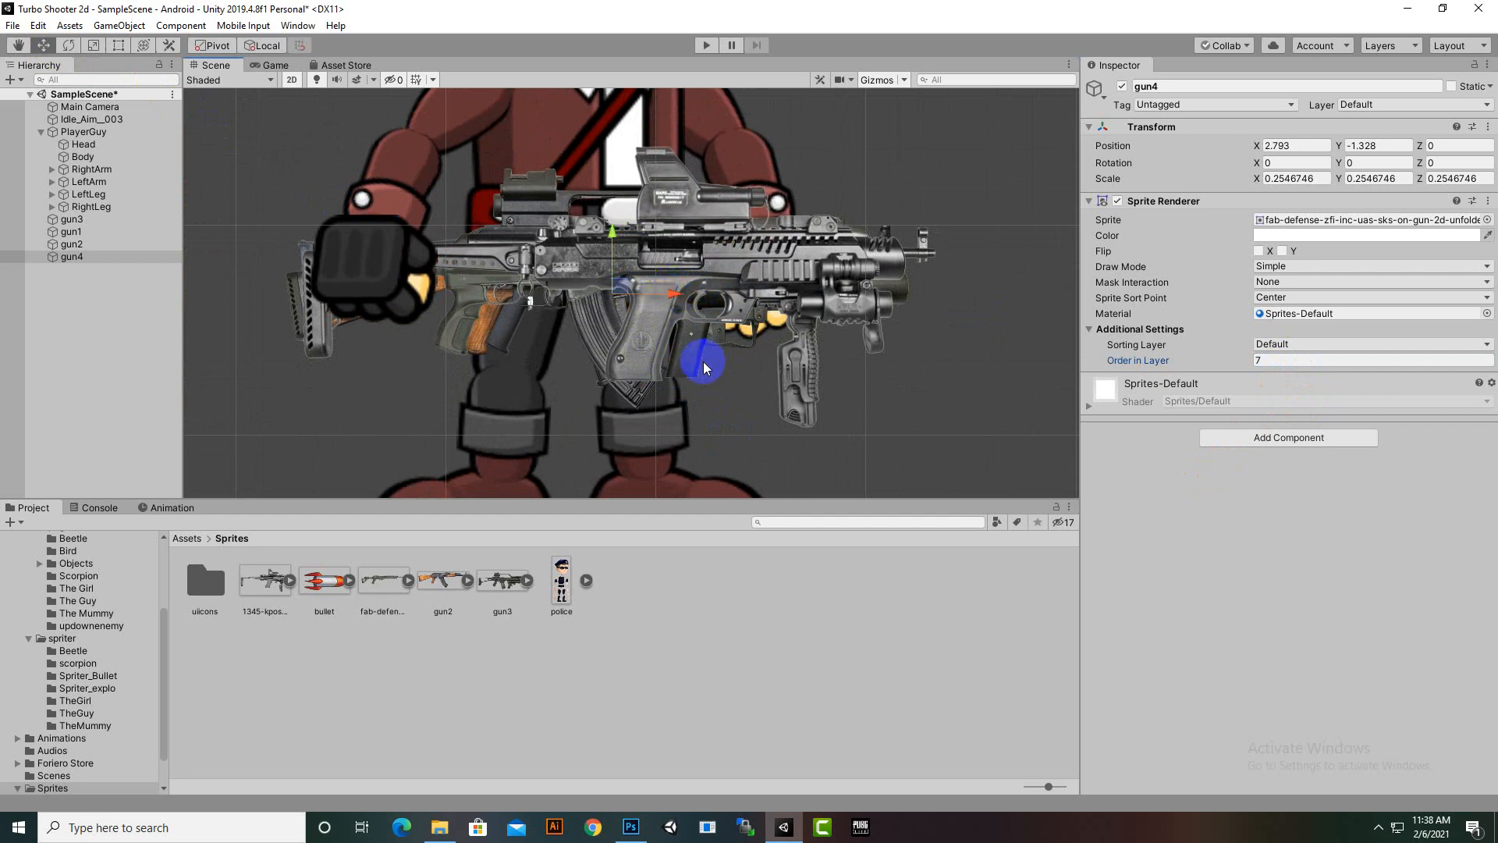
pyautogui.scroll(-5, 703, 363)
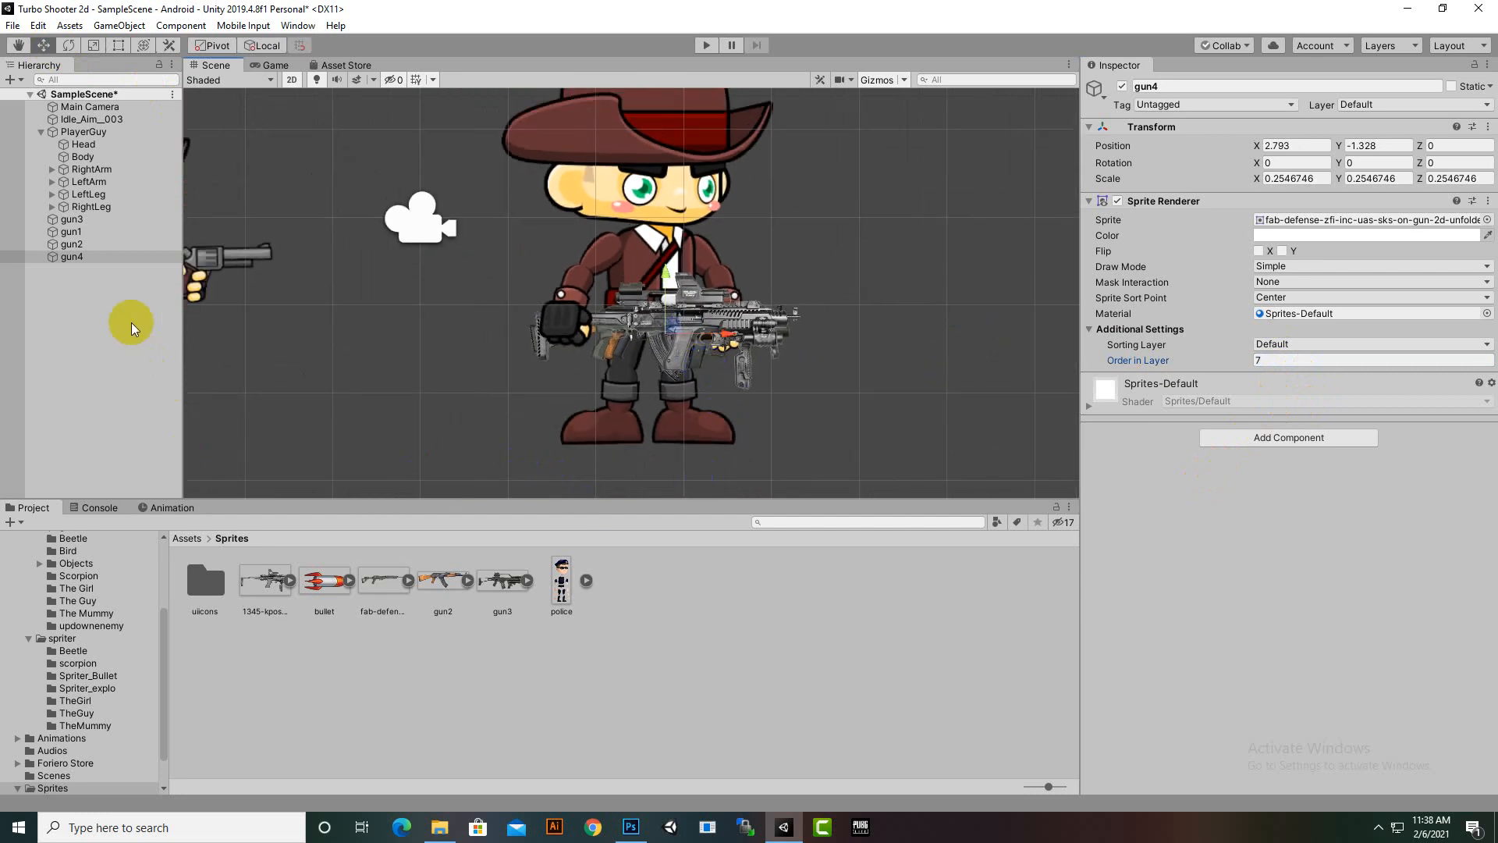
# Step: Create a folder named Prefebs in the project's Assets folder and open it
pyautogui.click(187, 538)
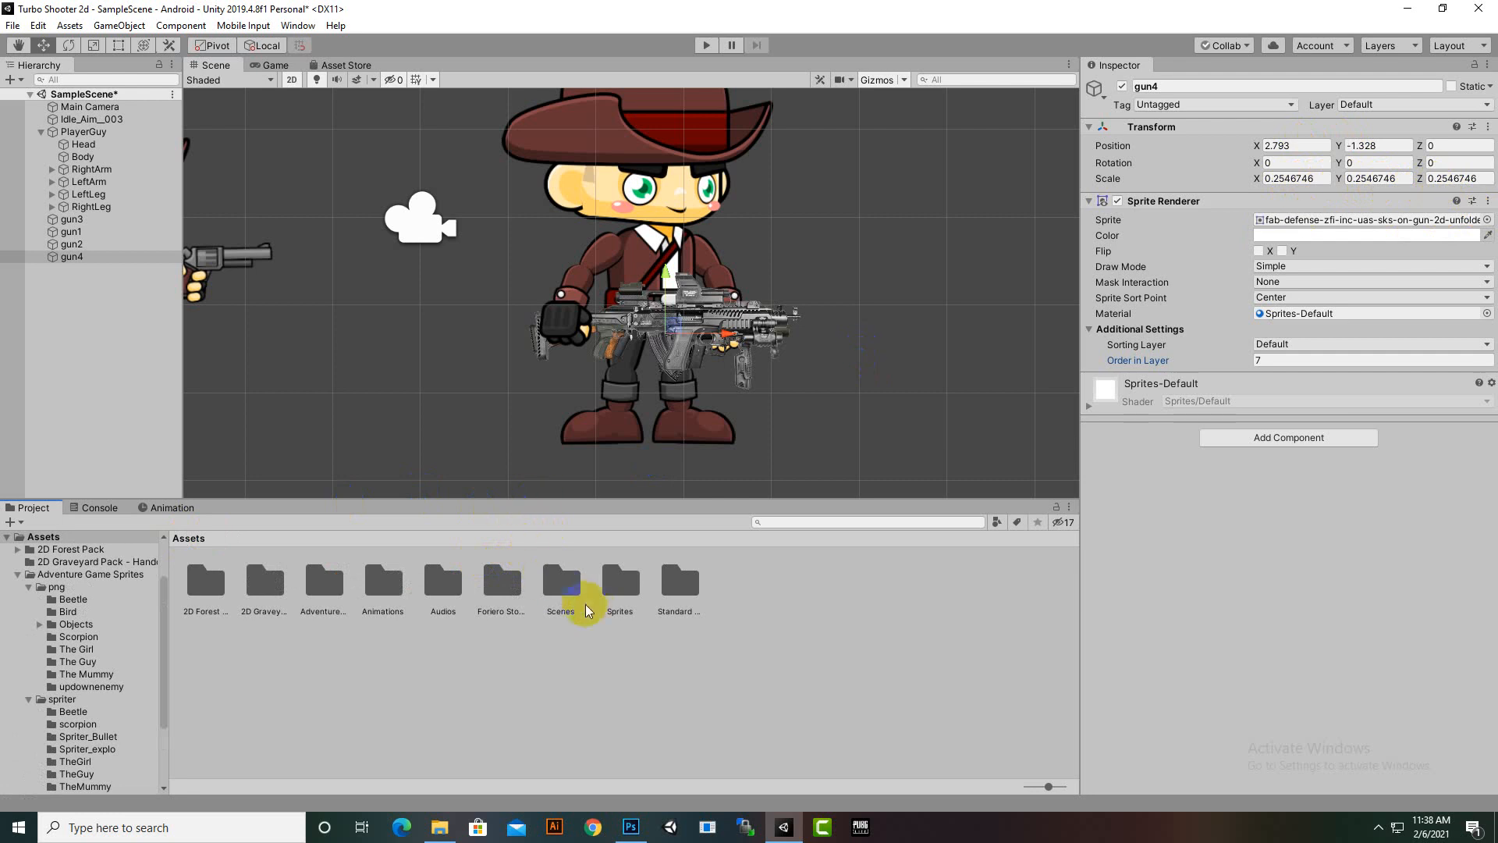
pyautogui.rightClick(536, 652)
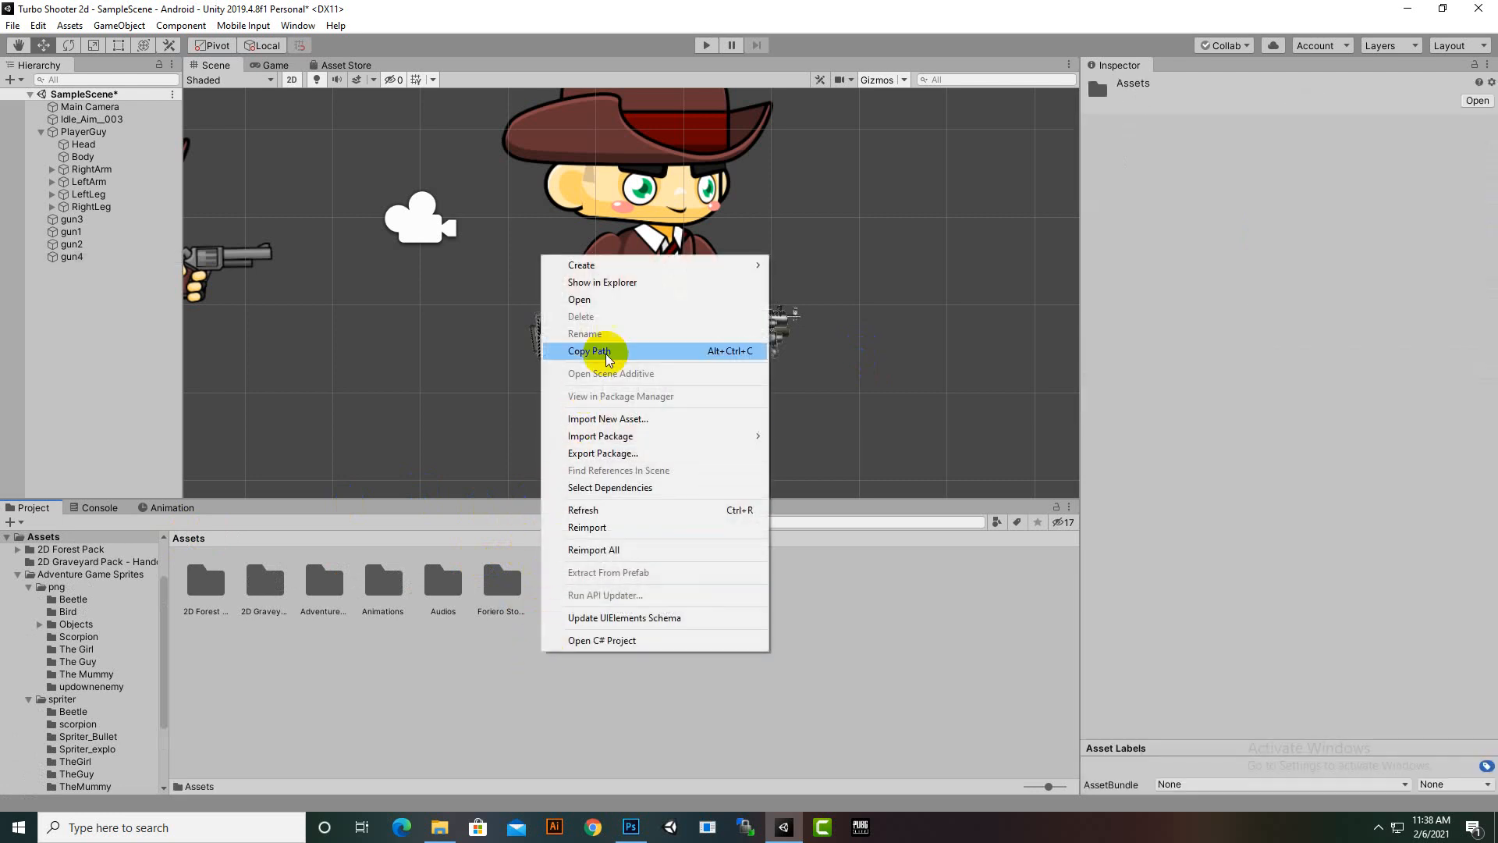
pyautogui.moveTo(635, 266)
pyautogui.click(805, 189)
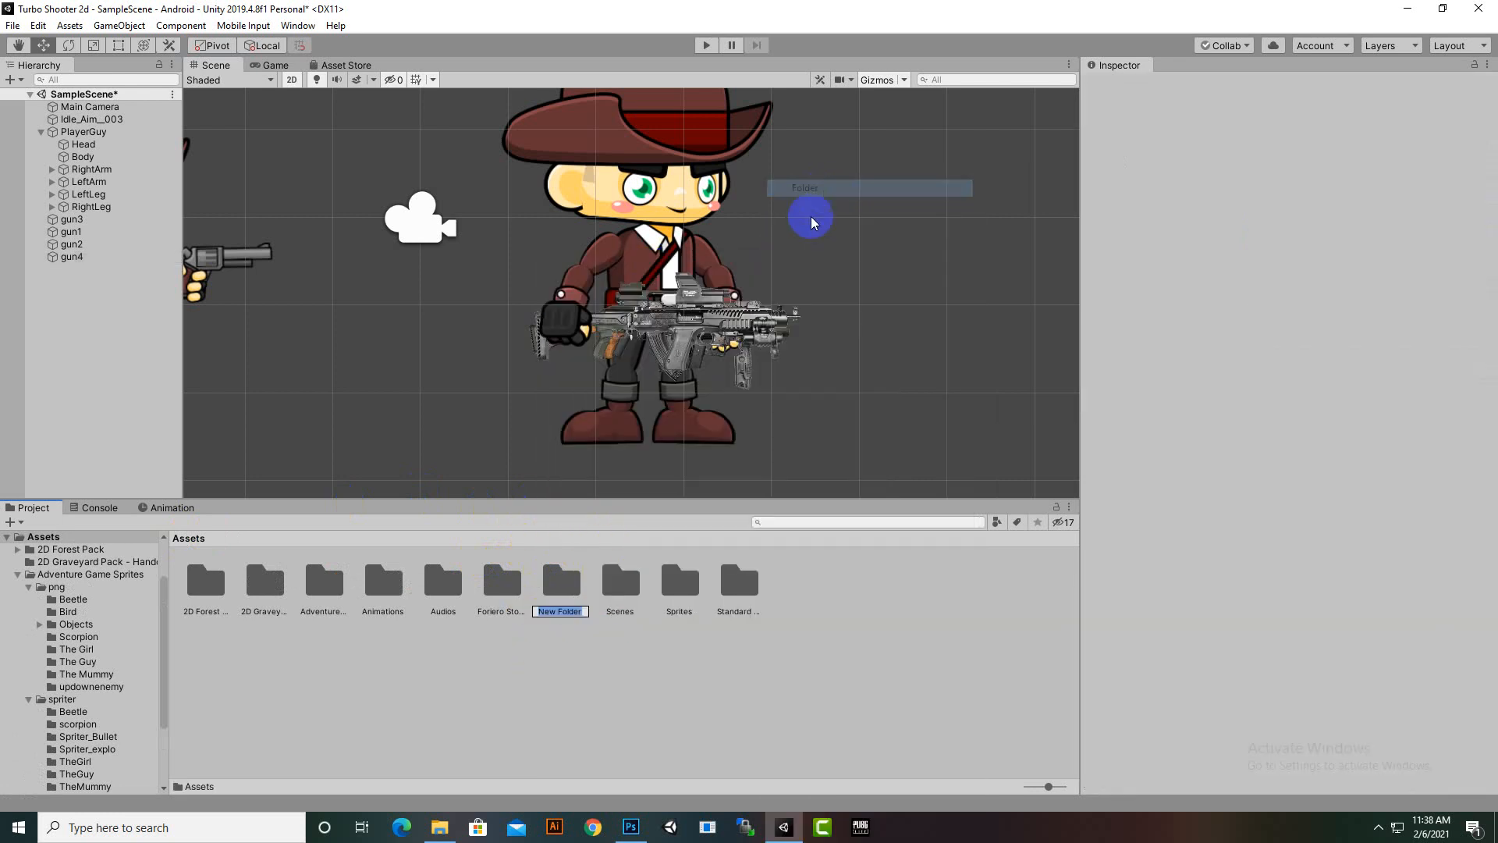
pyautogui.write('Pre')
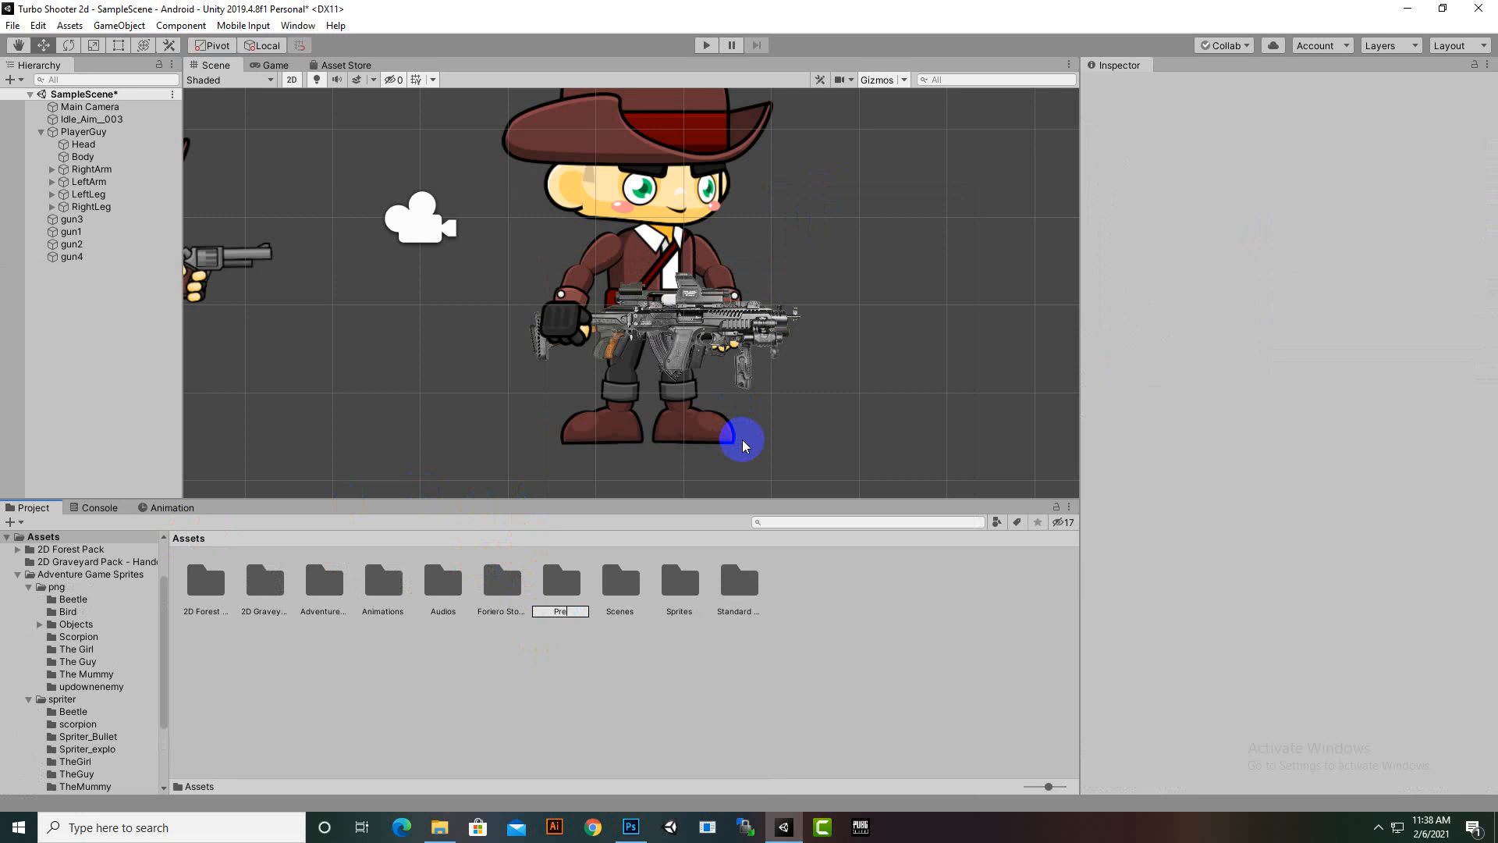
pyautogui.write('febs')
pyautogui.press('Return')
pyautogui.press('Return')
# Step: Create a Guns folder inside Prefebs and open it
pyautogui.rightClick(435, 622)
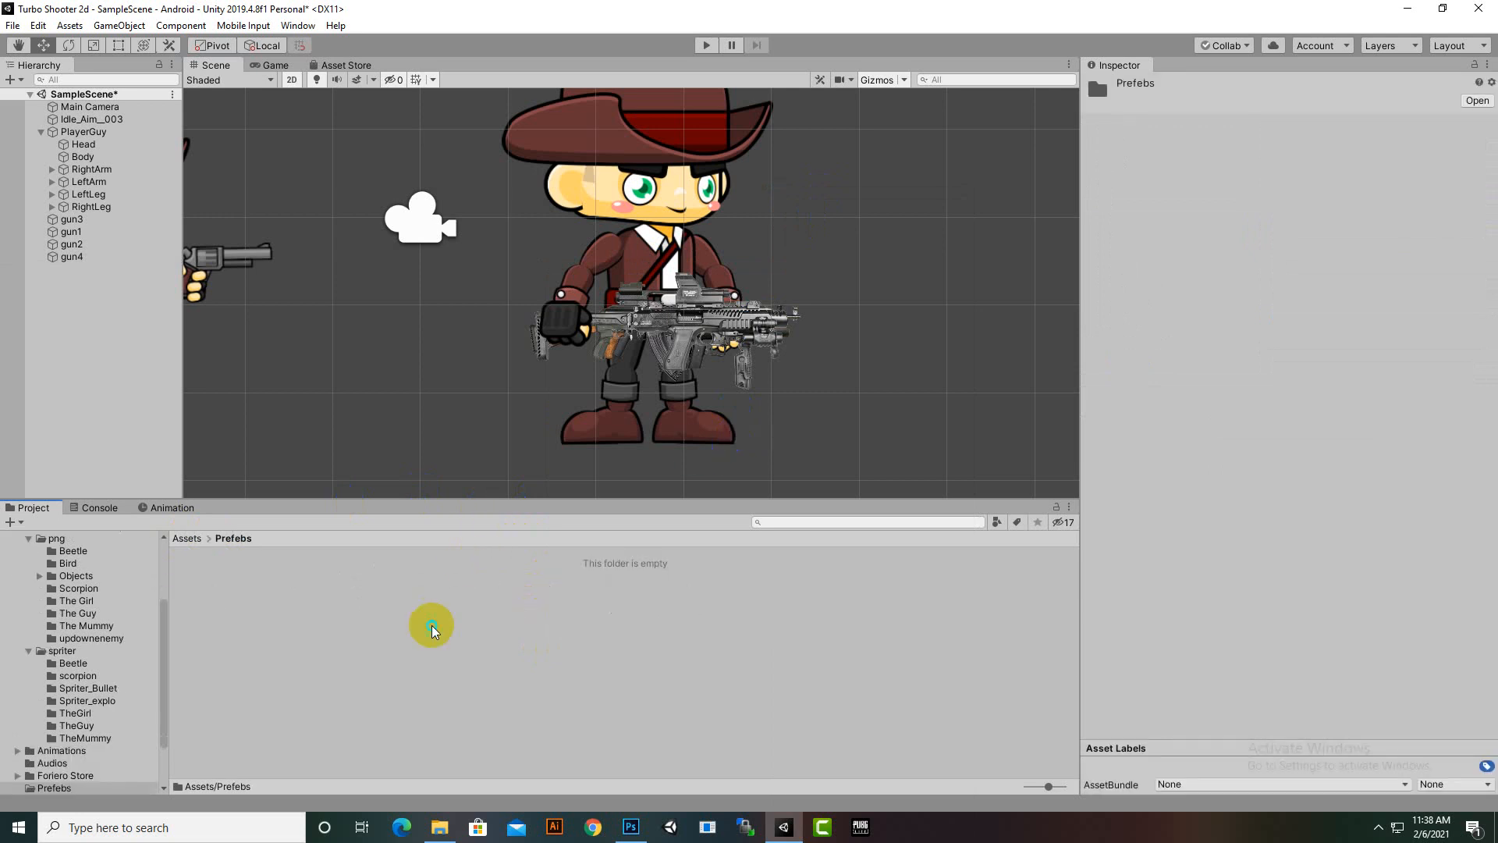
pyautogui.moveTo(492, 240)
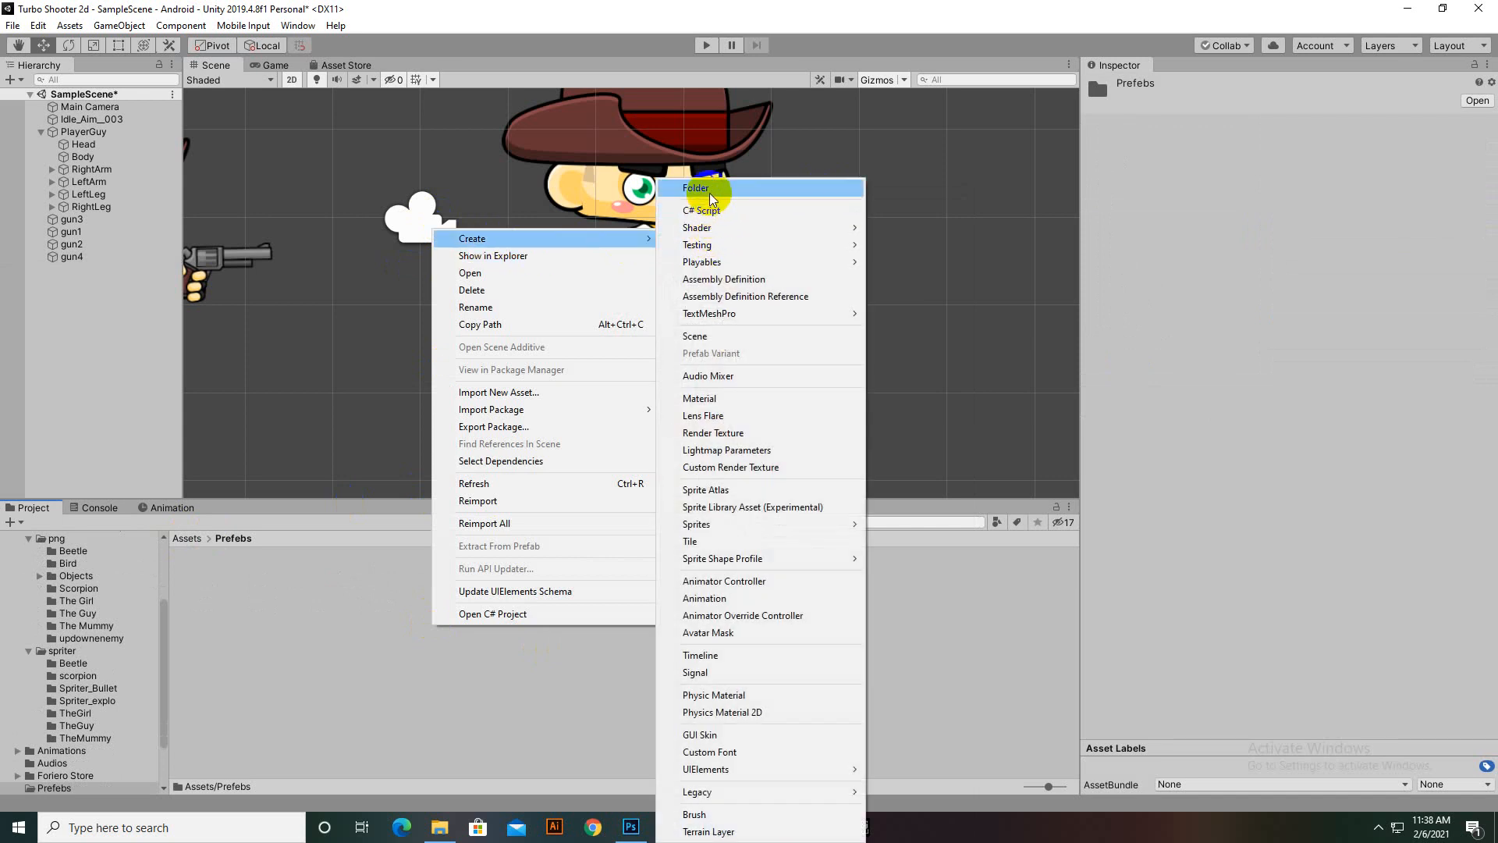
pyautogui.click(687, 189)
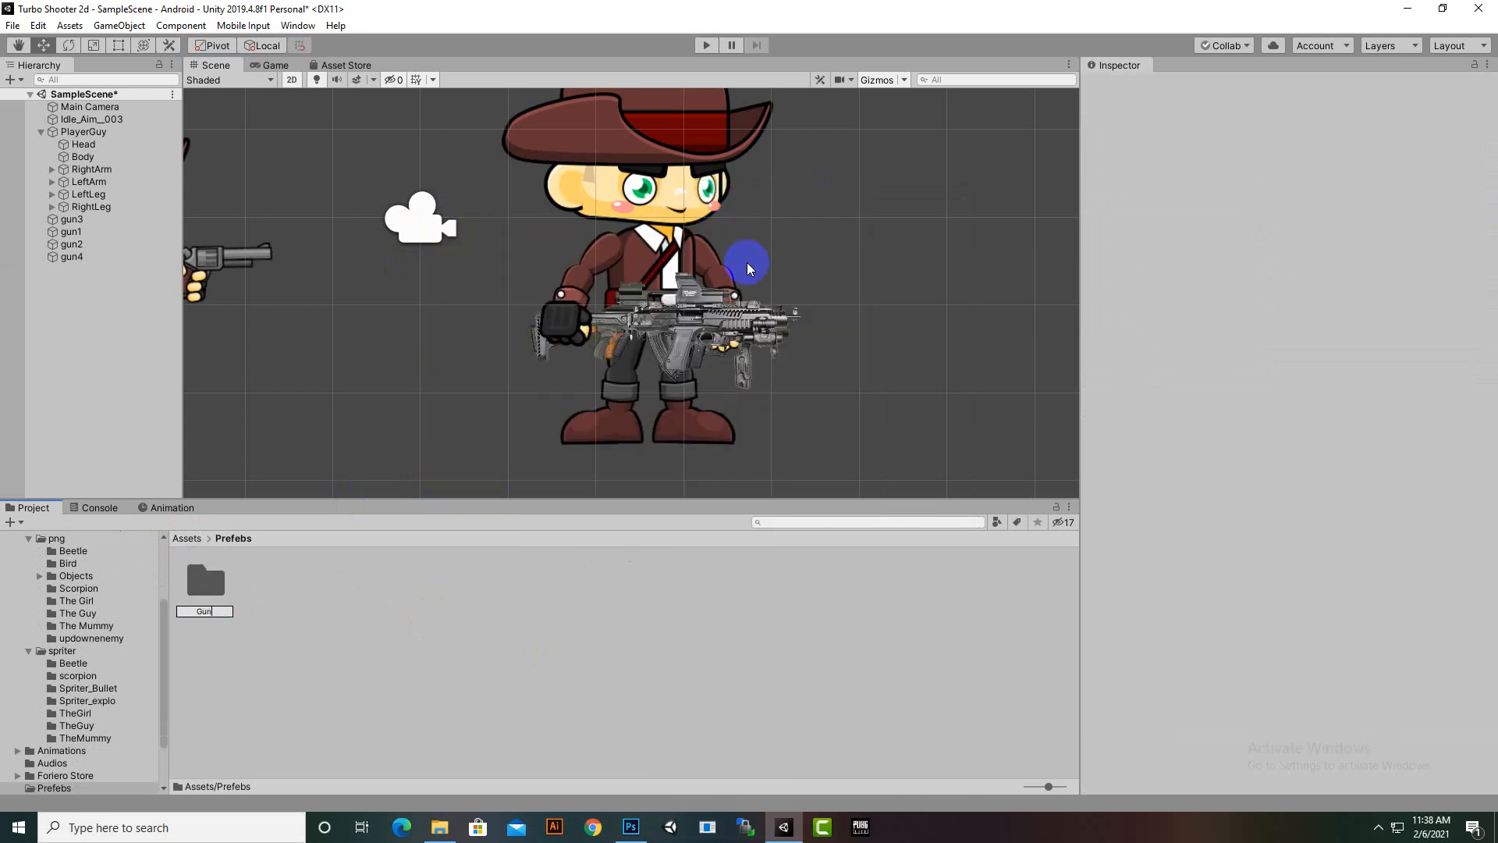
pyautogui.press('Return')
pyautogui.press('Return')
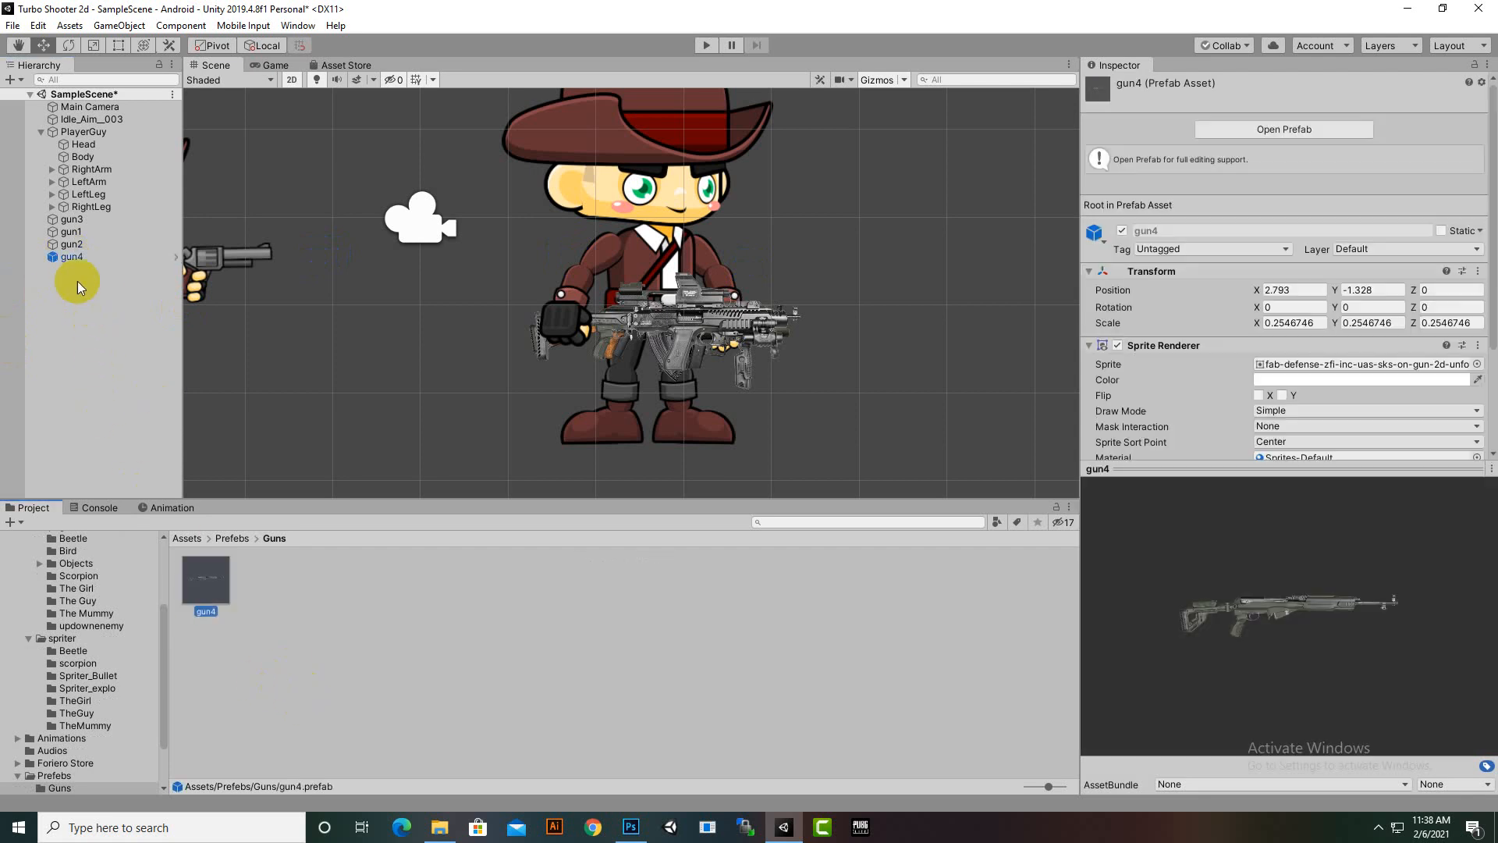
# Step: Turn the scene objects gun4, gun2, gun1 and gun3 into prefabs in the Guns folder
pyautogui.moveTo(72, 245); pyautogui.dragTo(274, 622)
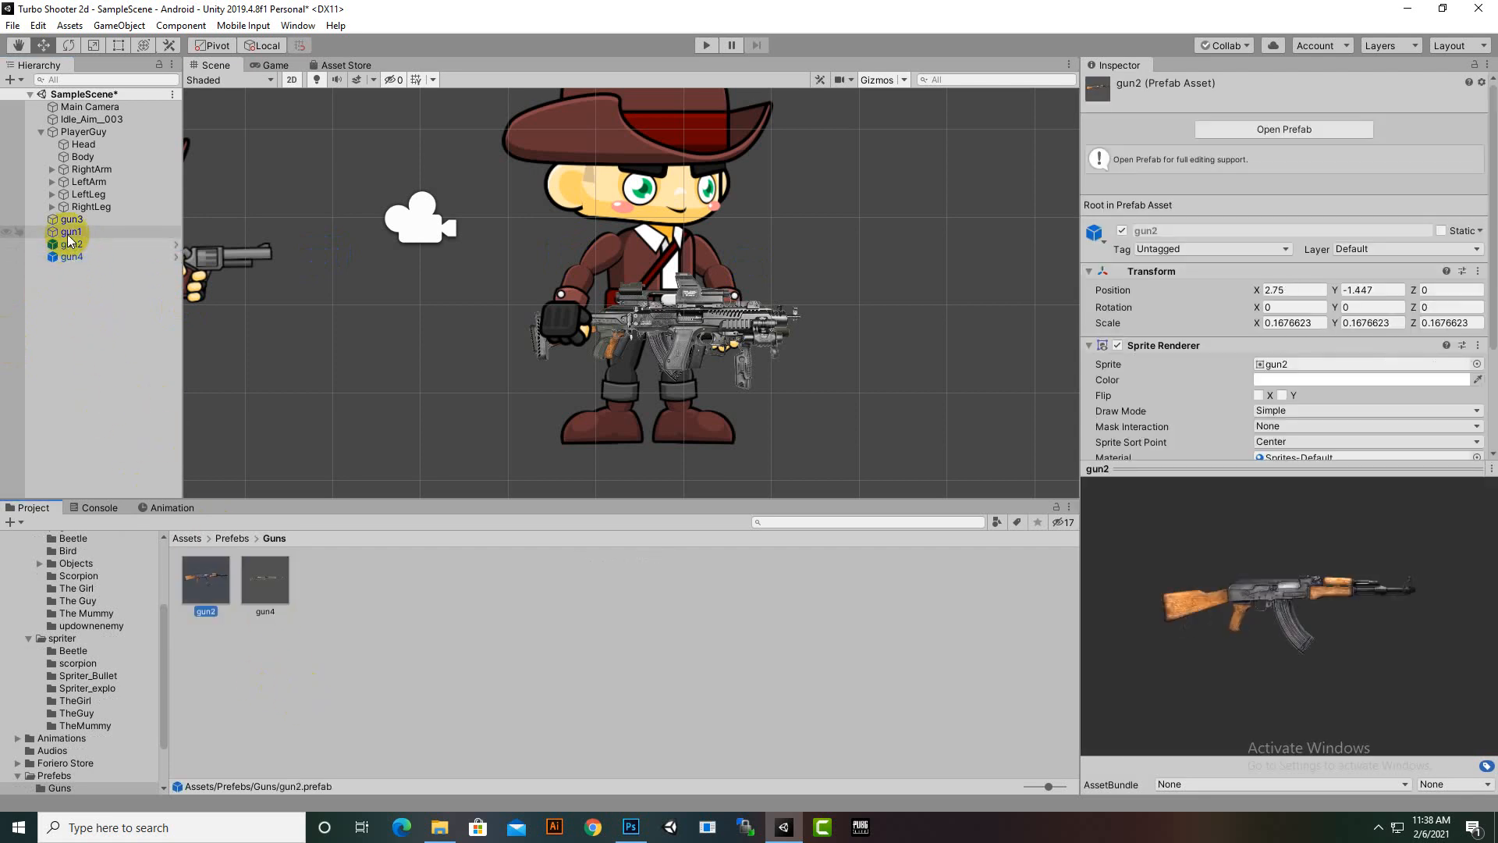
pyautogui.moveTo(69, 230); pyautogui.dragTo(331, 575)
pyautogui.moveTo(71, 220); pyautogui.dragTo(462, 643)
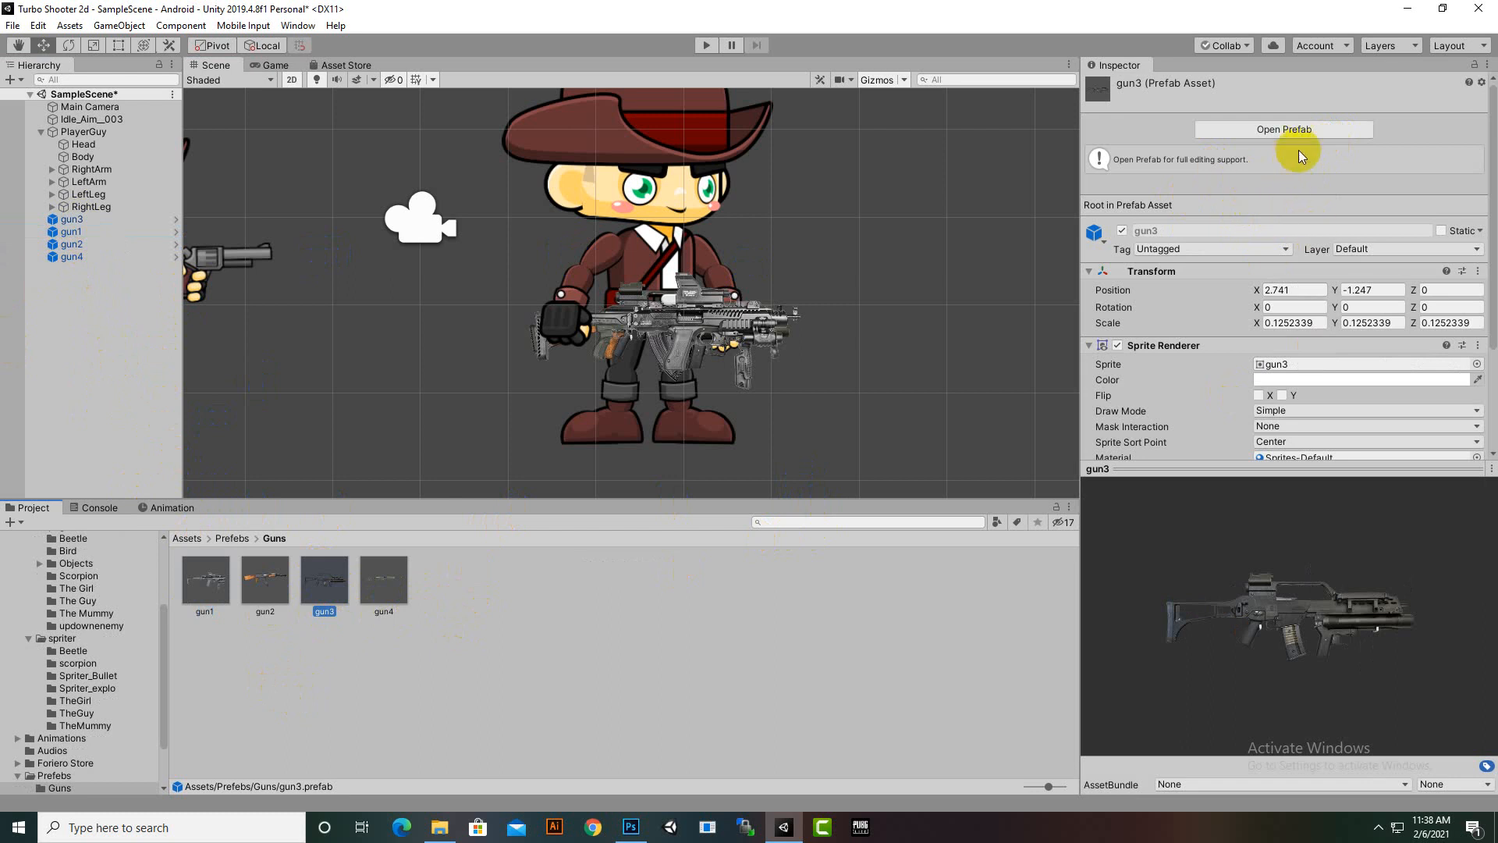
# Step: Delete the gun3, gun1, gun2 and gun4 objects from the scene
pyautogui.click(70, 221)
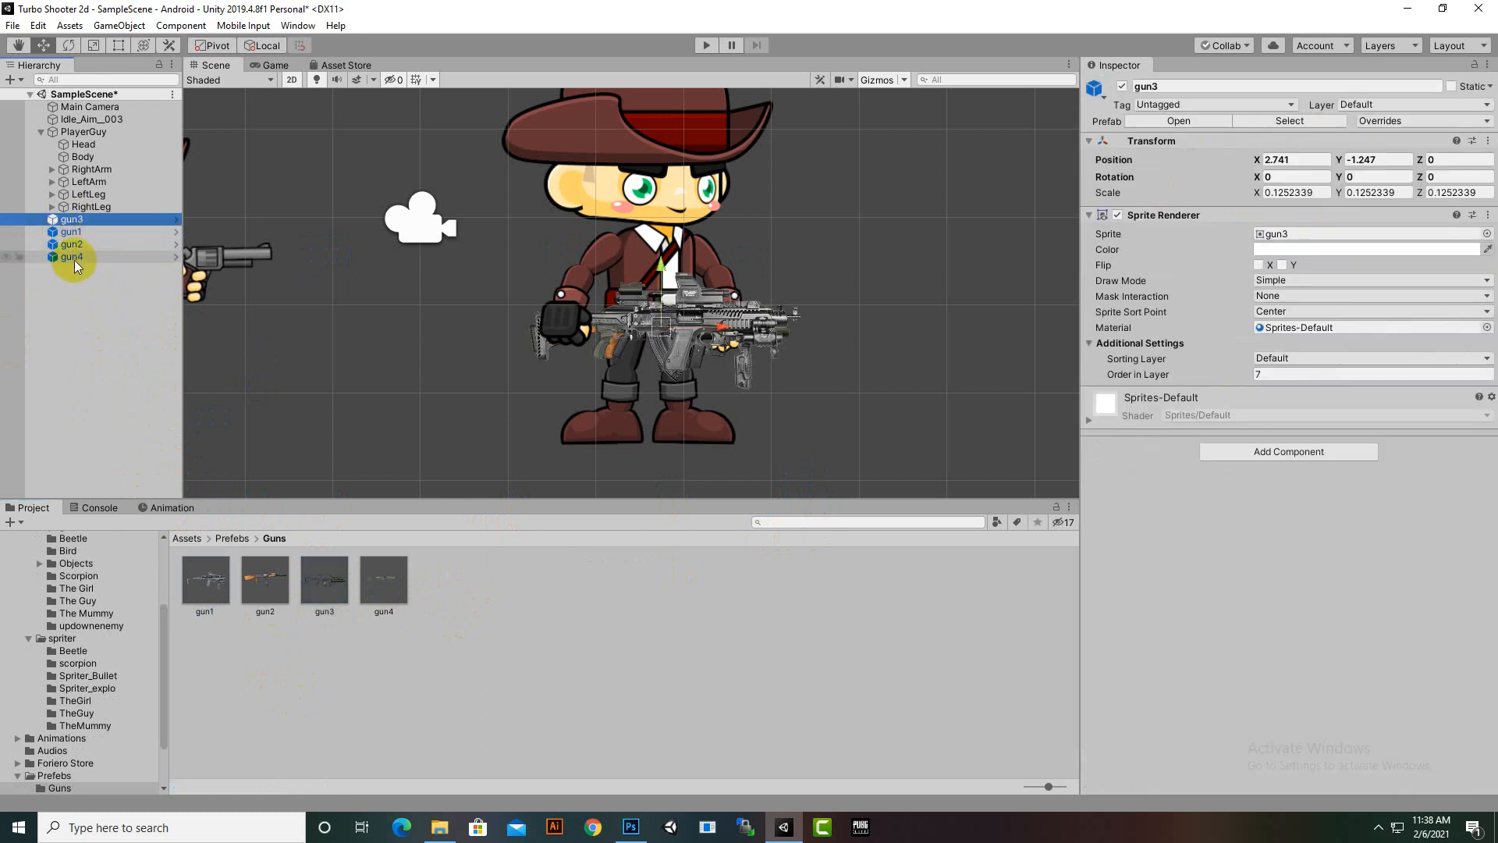
pyautogui.keyDown('shift'); pyautogui.click(73, 257); pyautogui.keyUp('shift')
pyautogui.press('Delete')
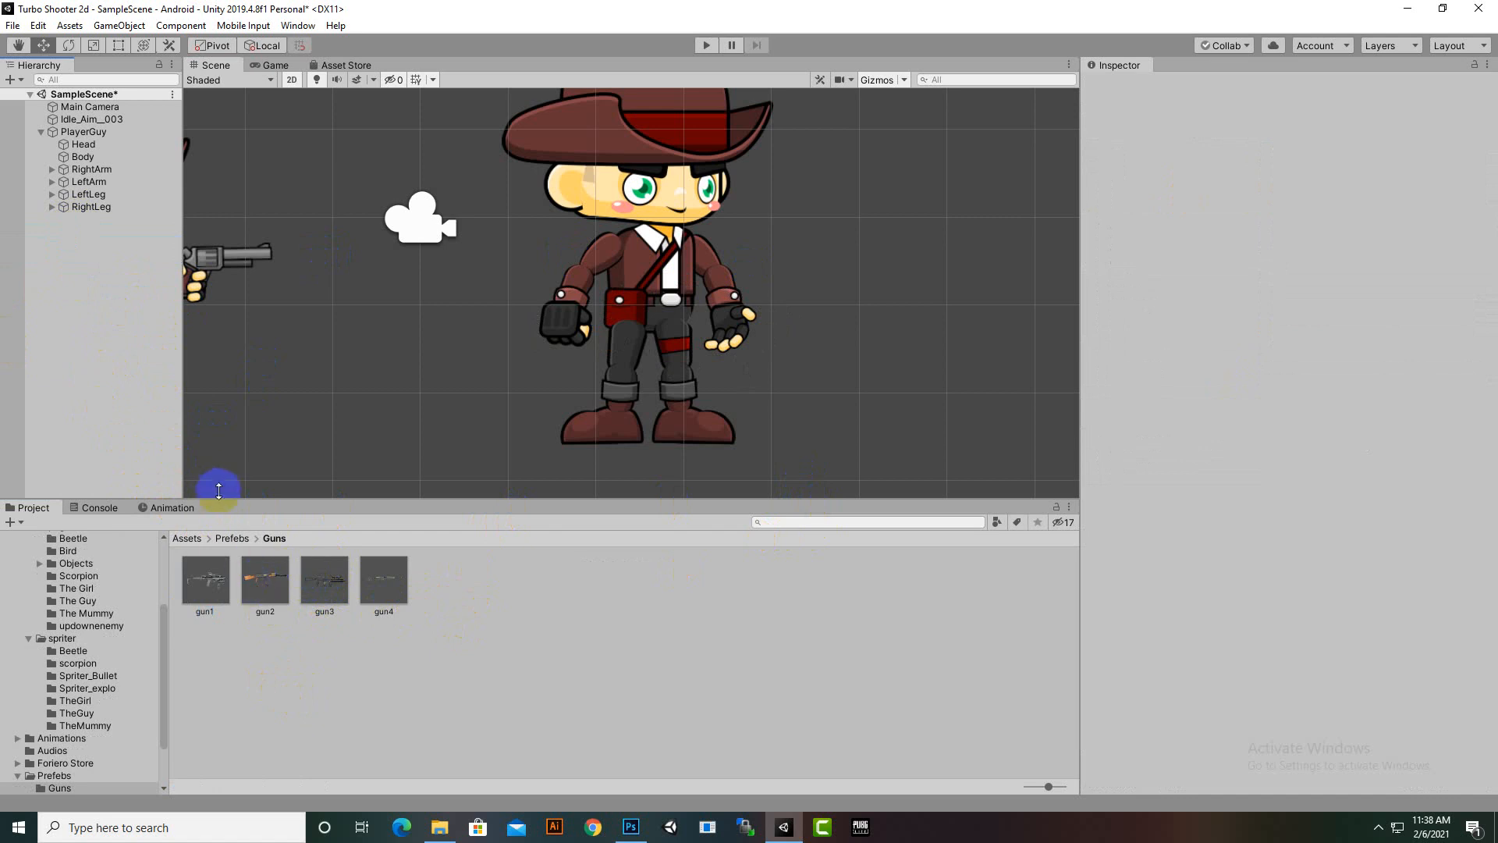
# Step: Create a Players folder inside the Prefebs folder
pyautogui.click(225, 538)
pyautogui.rightClick(462, 699)
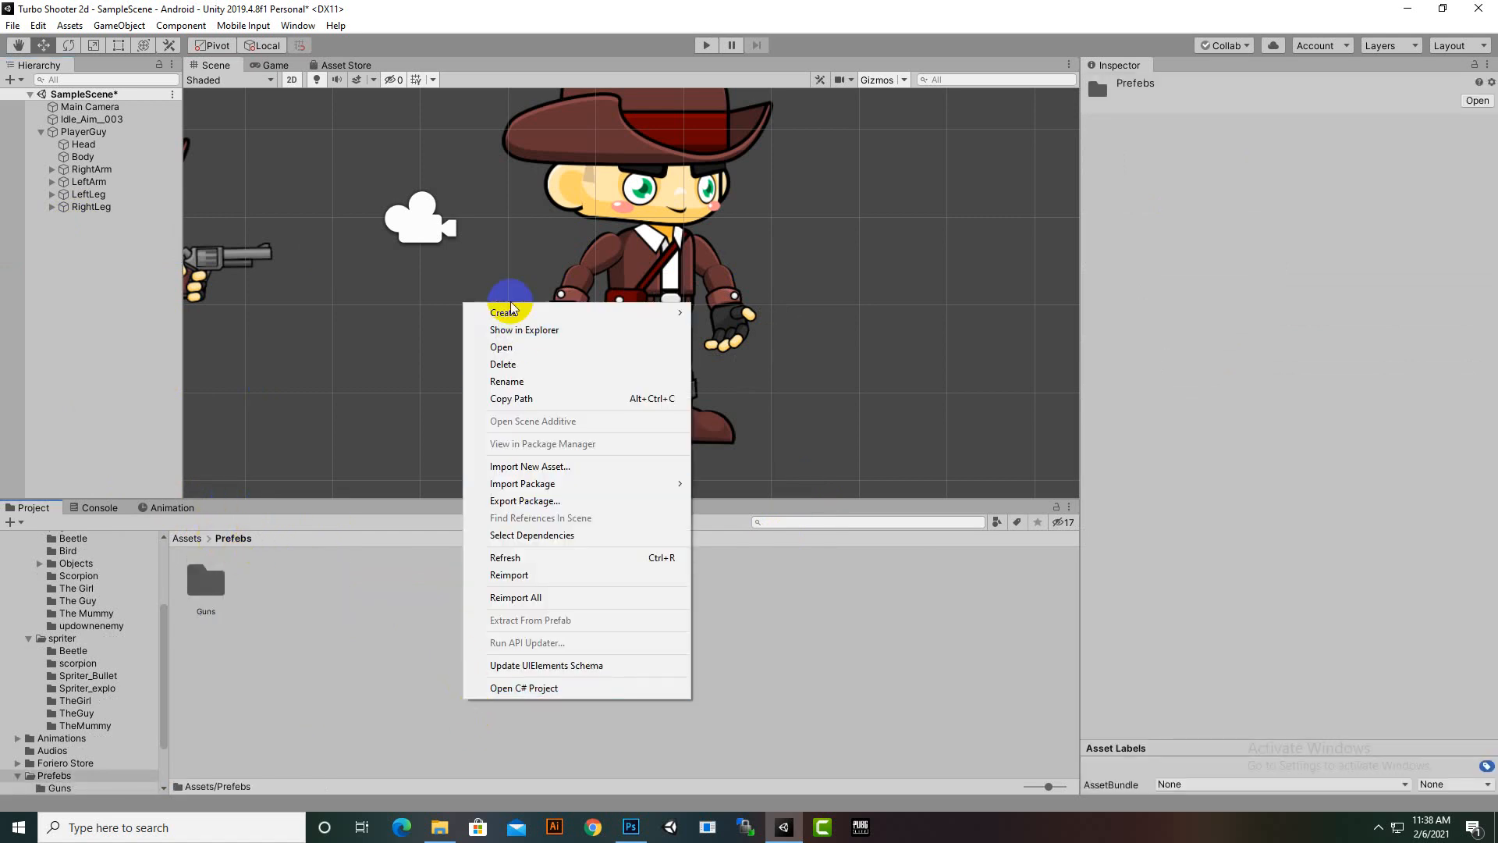
pyautogui.moveTo(531, 314)
pyautogui.click(737, 188)
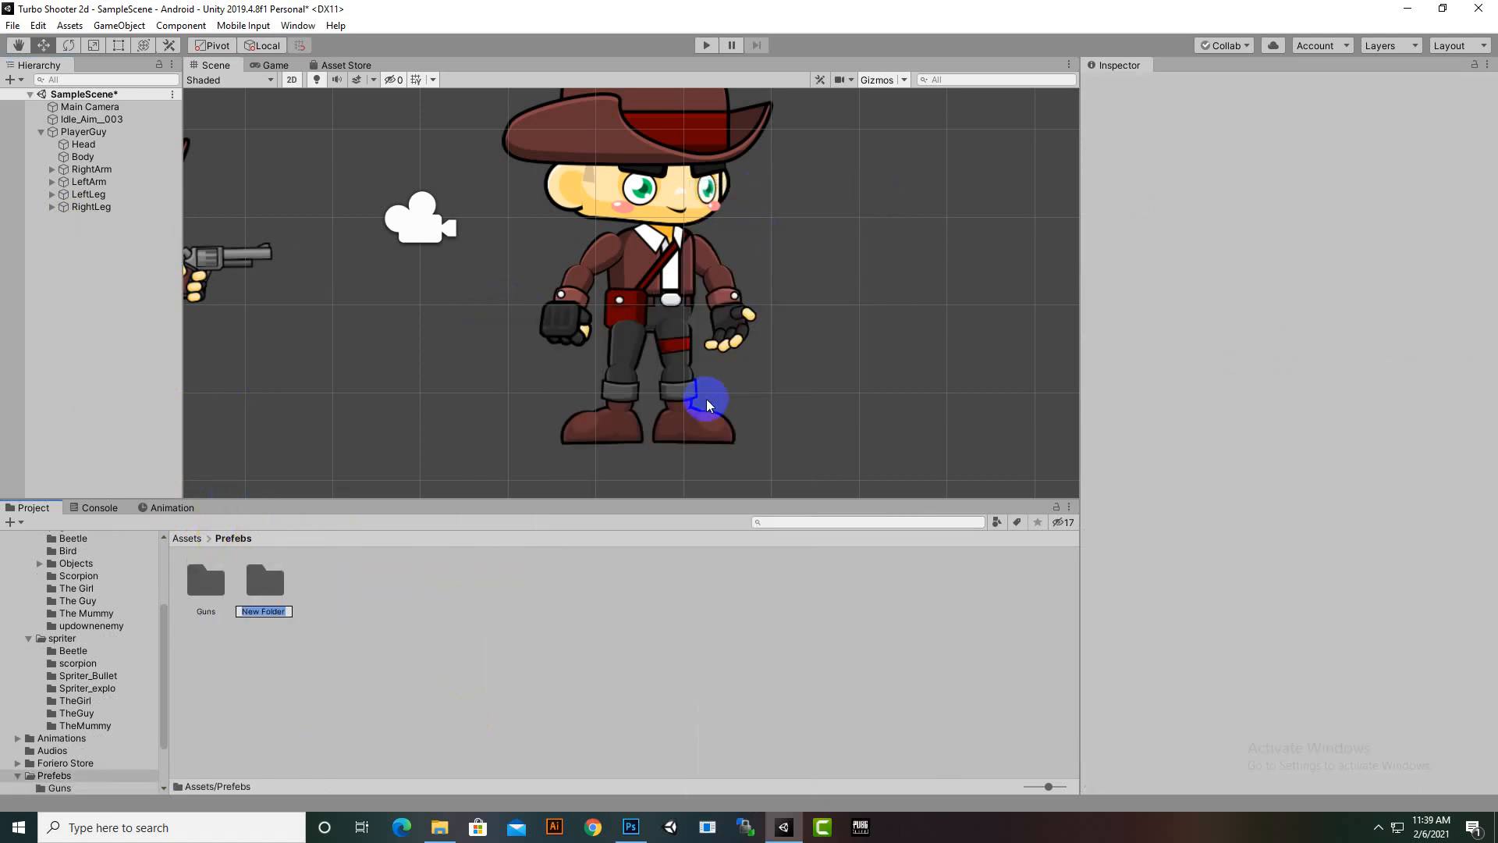
pyautogui.write('Players')
pyautogui.press('Return')
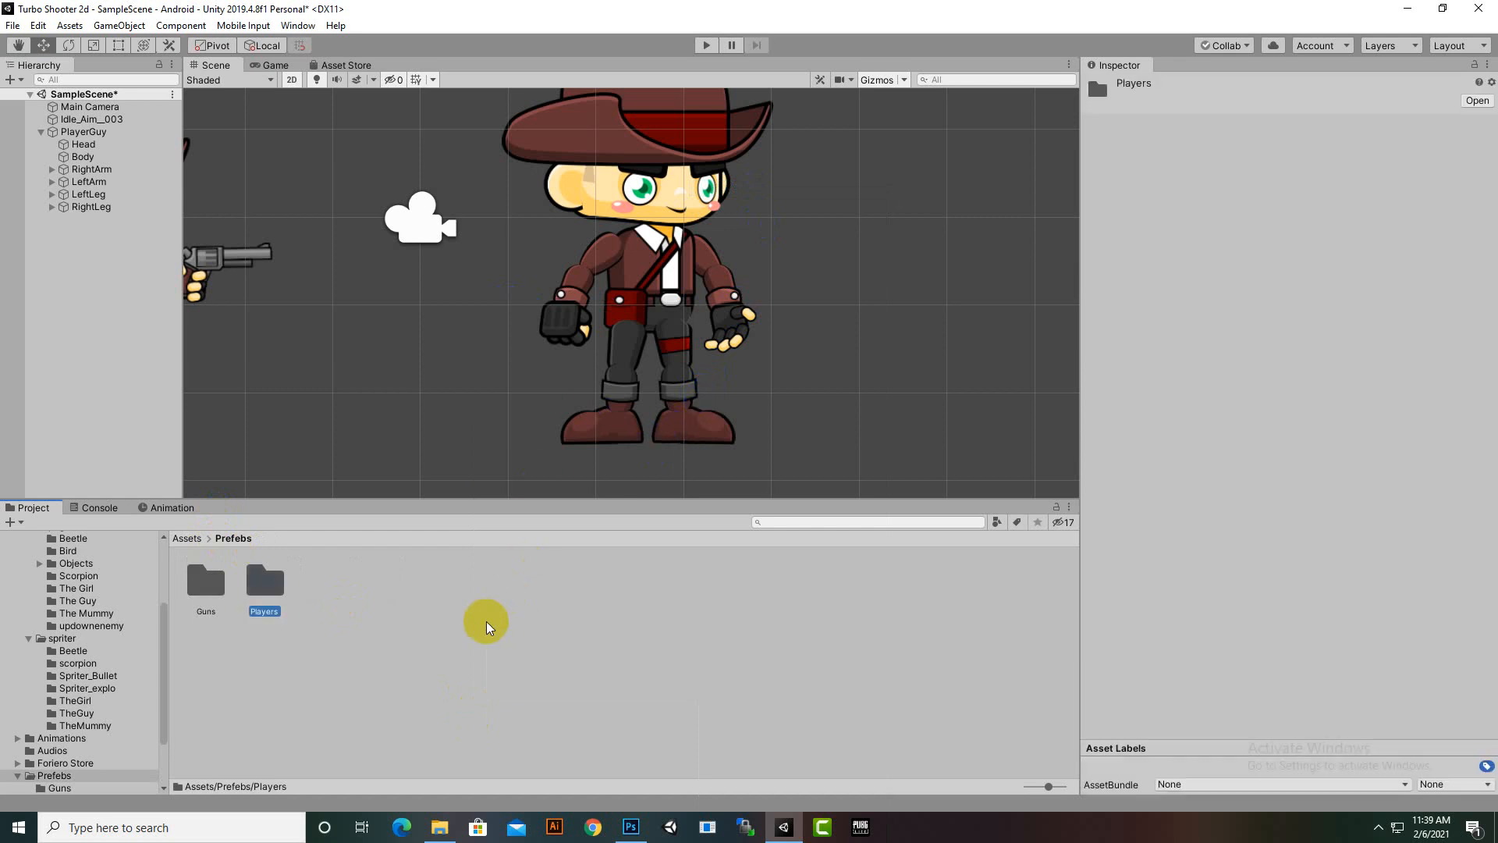
# Step: Create an Enemies folder inside the Prefebs folder
pyautogui.rightClick(484, 621)
pyautogui.moveTo(569, 238)
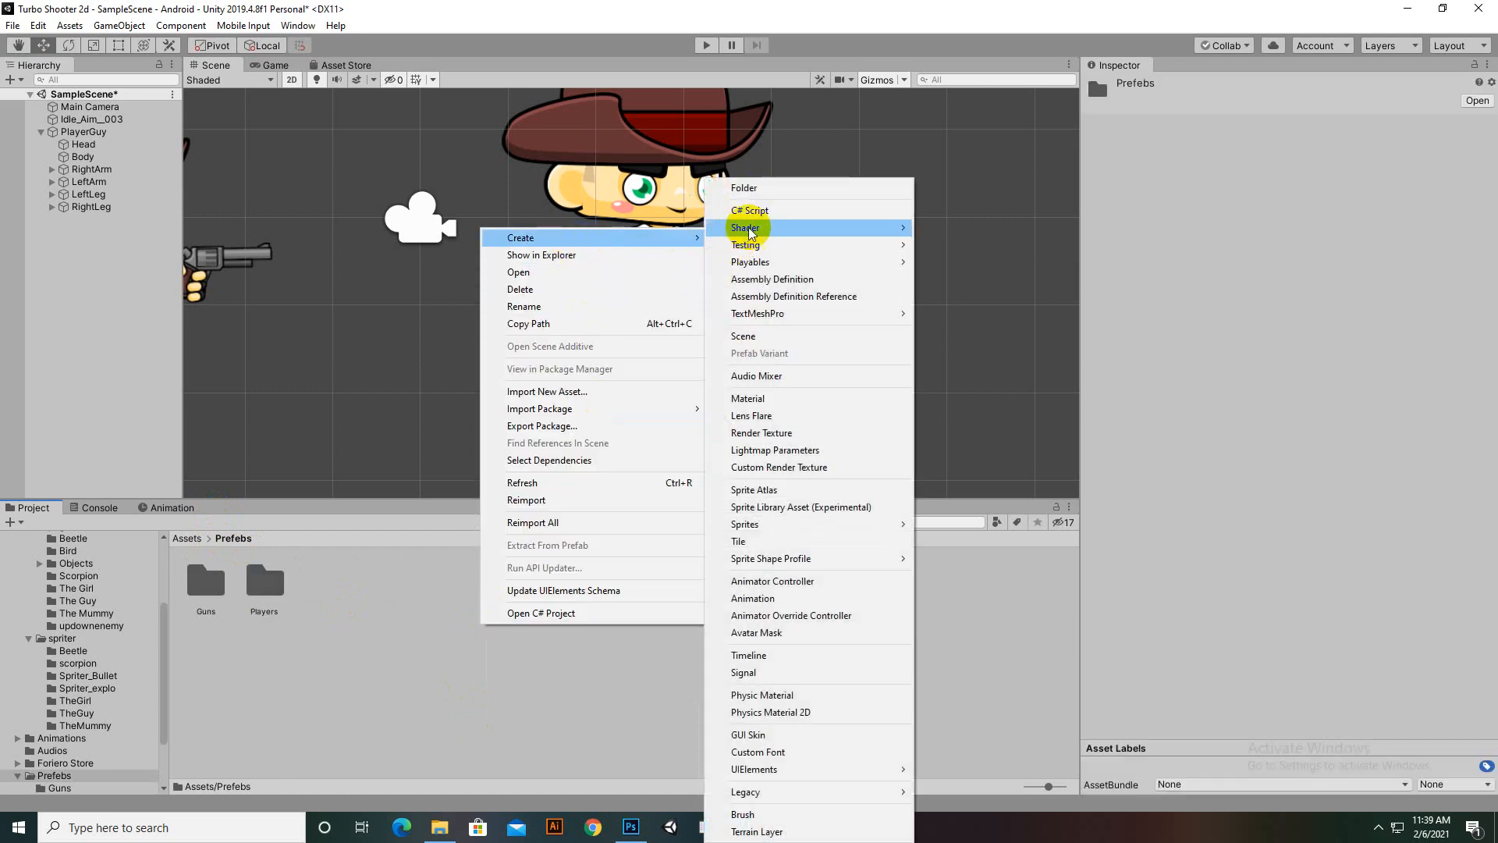
pyautogui.click(753, 188)
pyautogui.write('Ene')
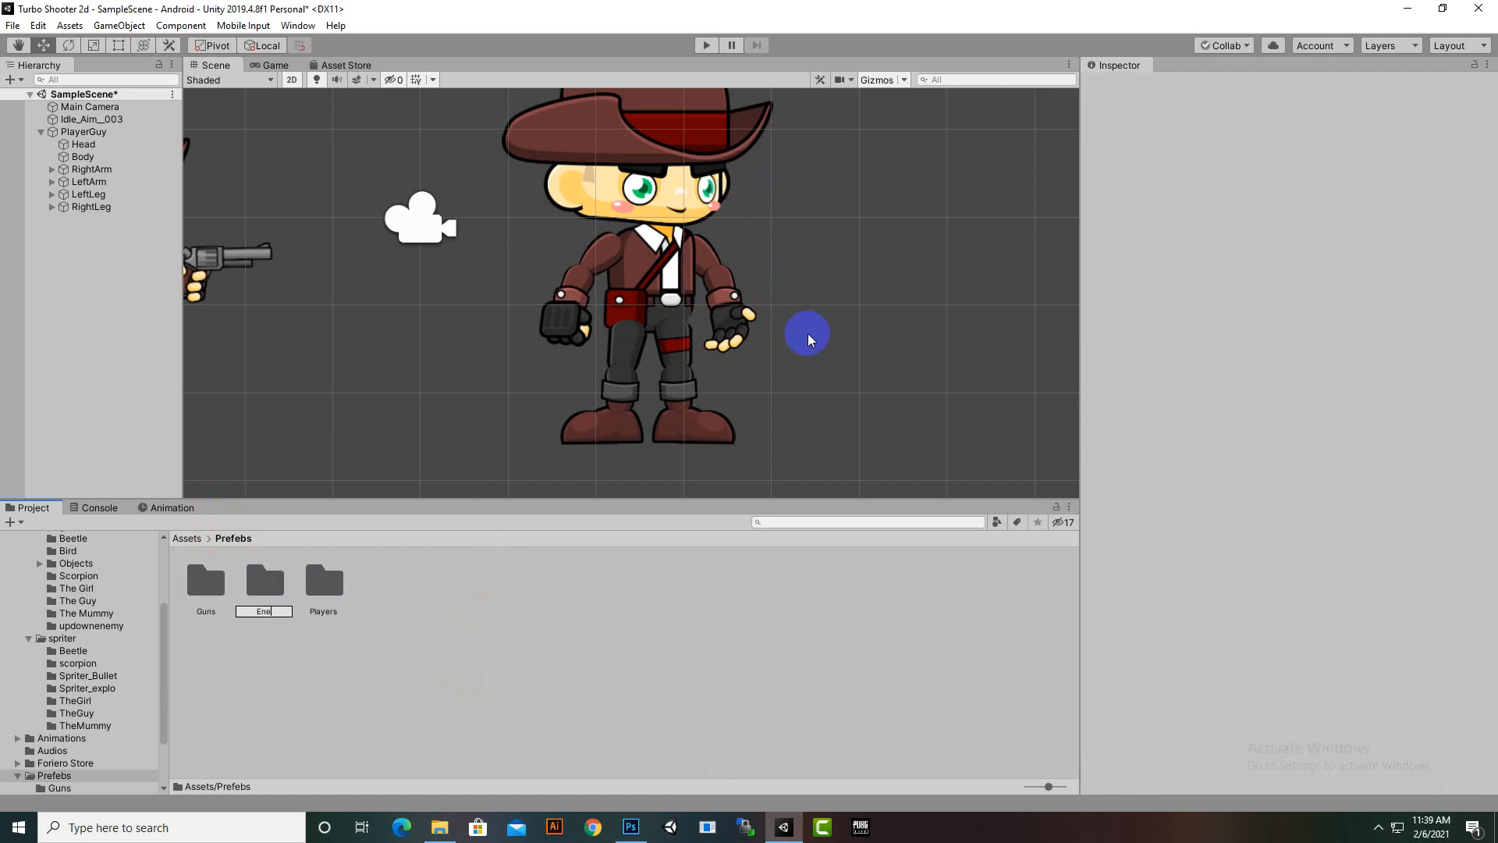
pyautogui.write('mies')
pyautogui.press('Return')
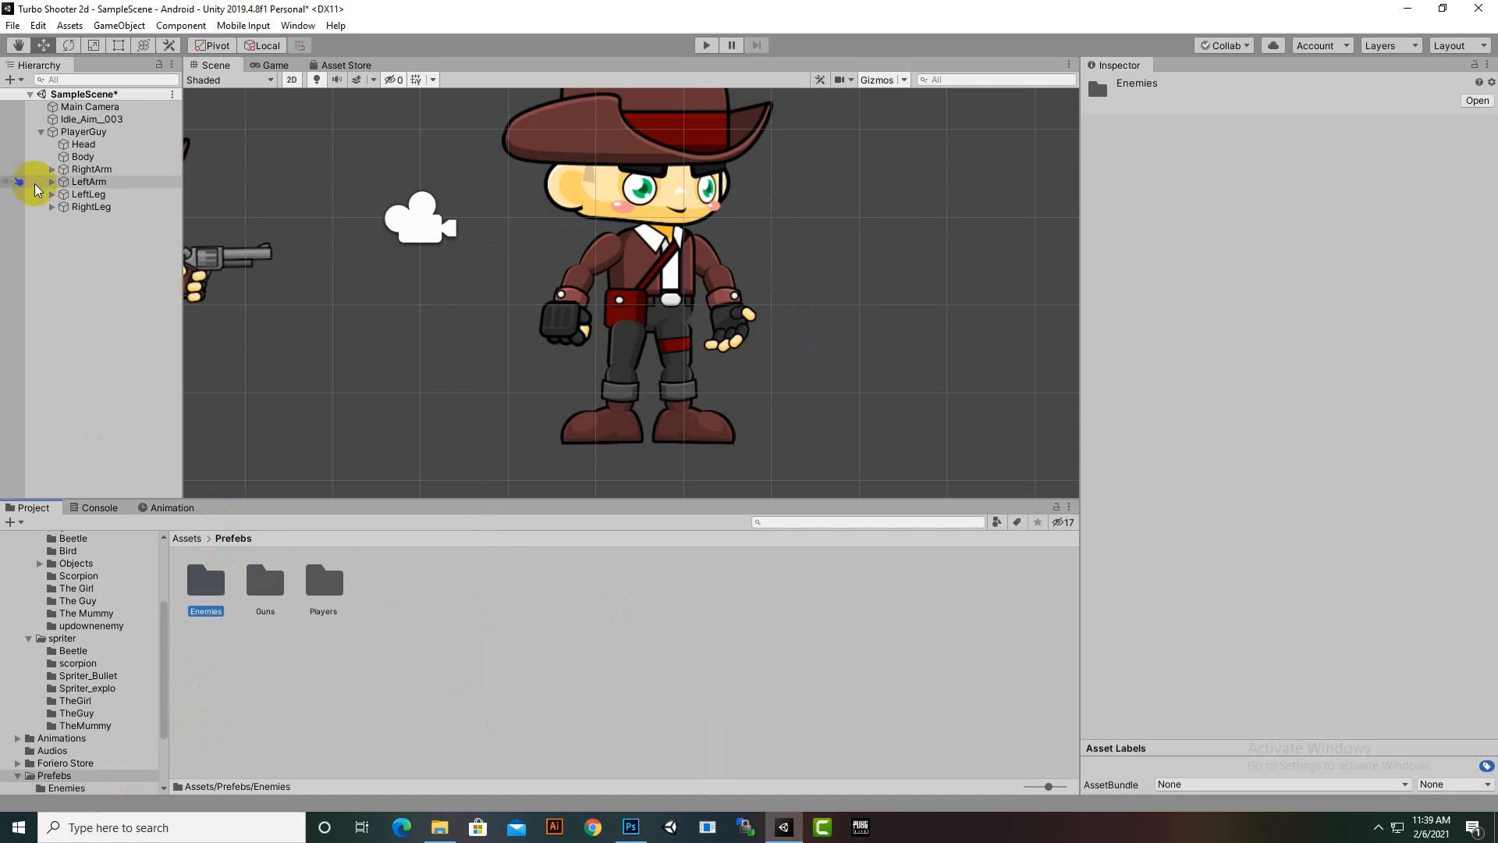
# Step: Place the gun1 prefab from the Guns folder over the character's hands and make it a child of PlayerGuy
pyautogui.doubleClick(266, 610)
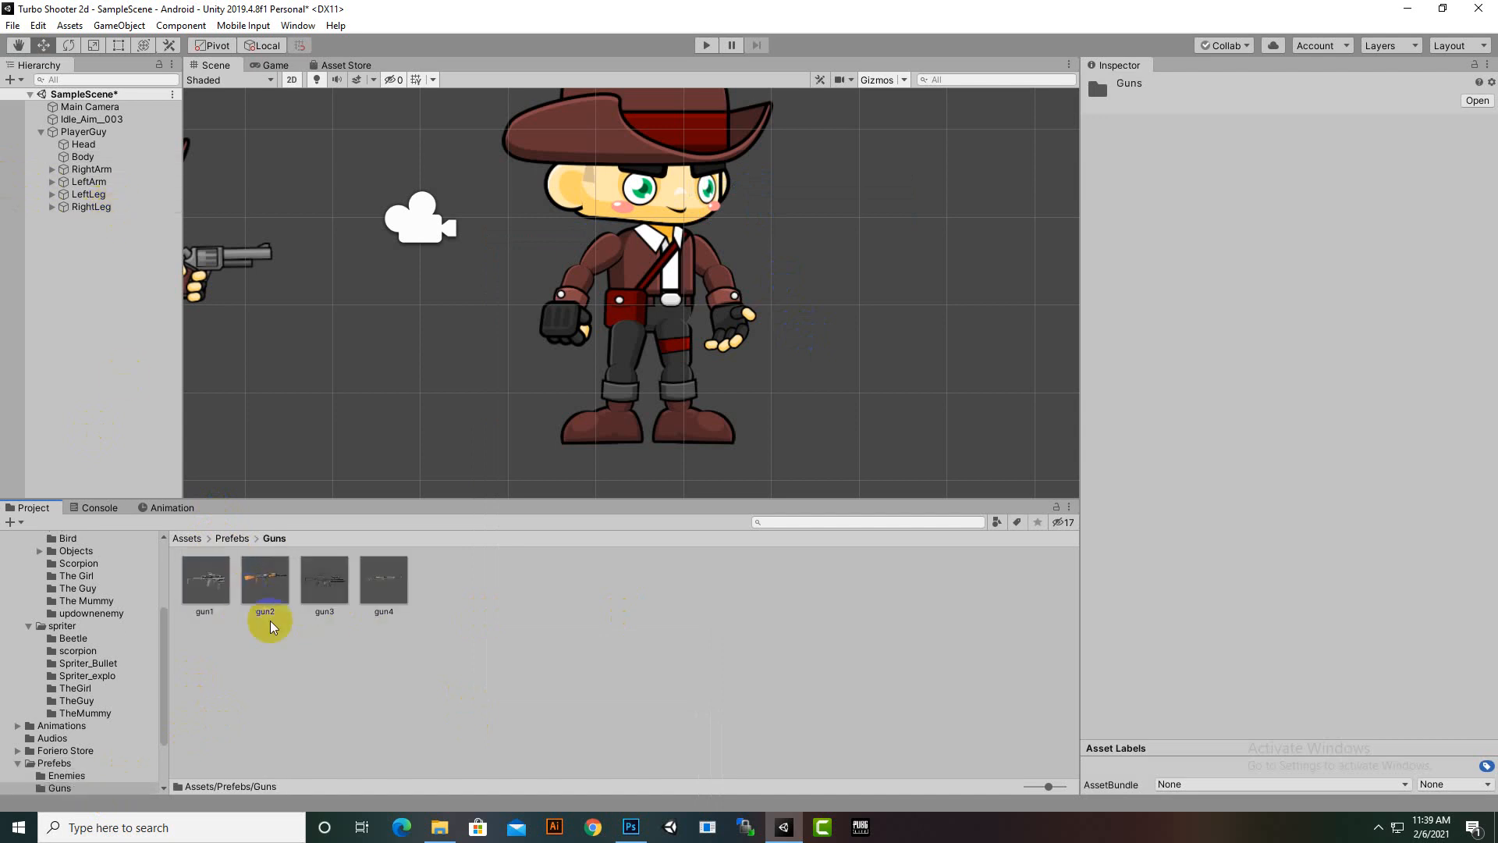
pyautogui.moveTo(205, 602); pyautogui.dragTo(670, 330)
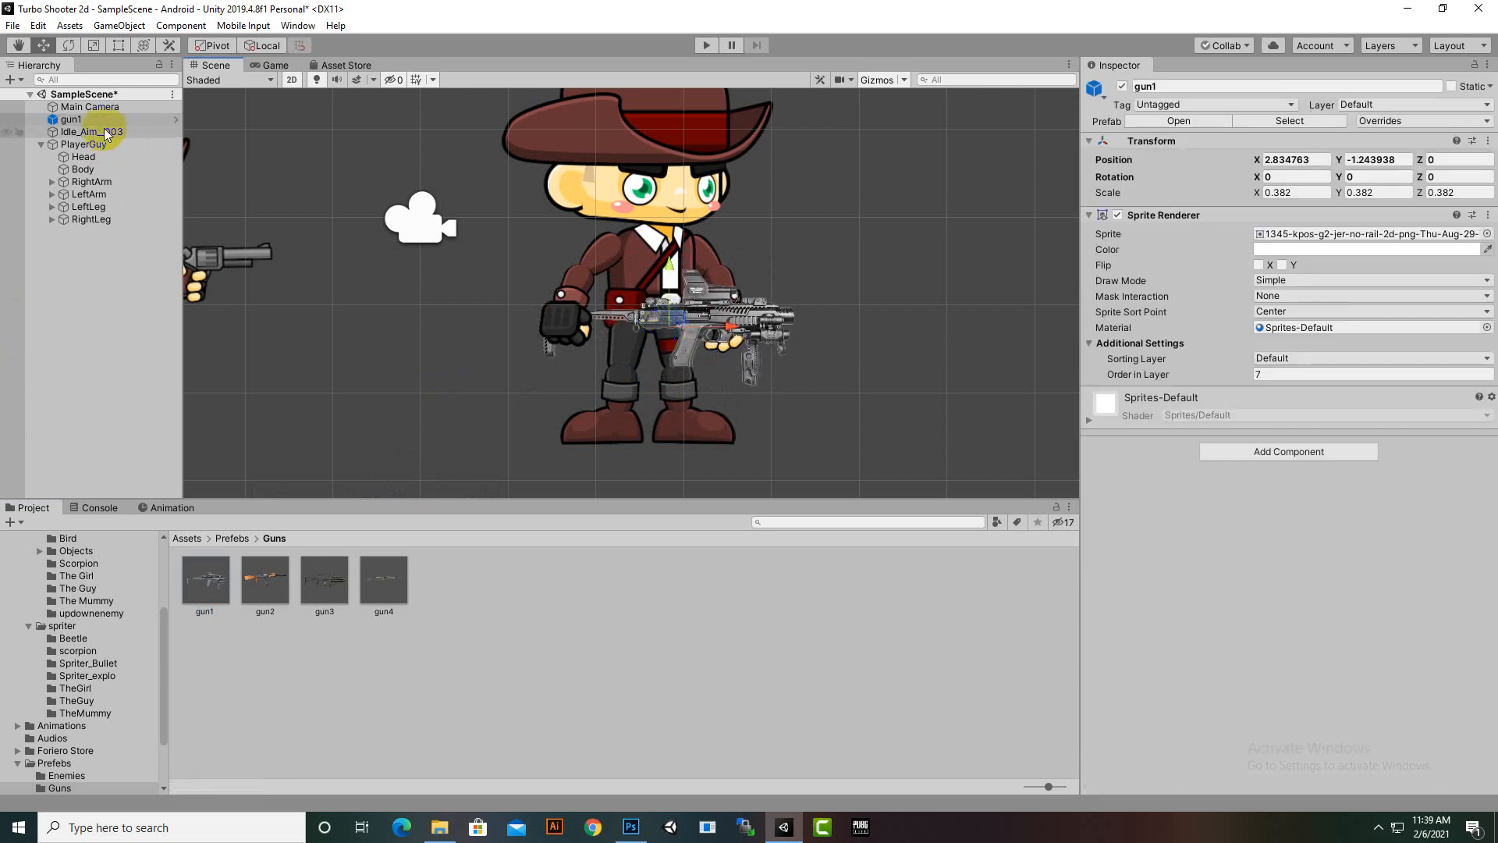
pyautogui.moveTo(90, 122); pyautogui.dragTo(78, 223)
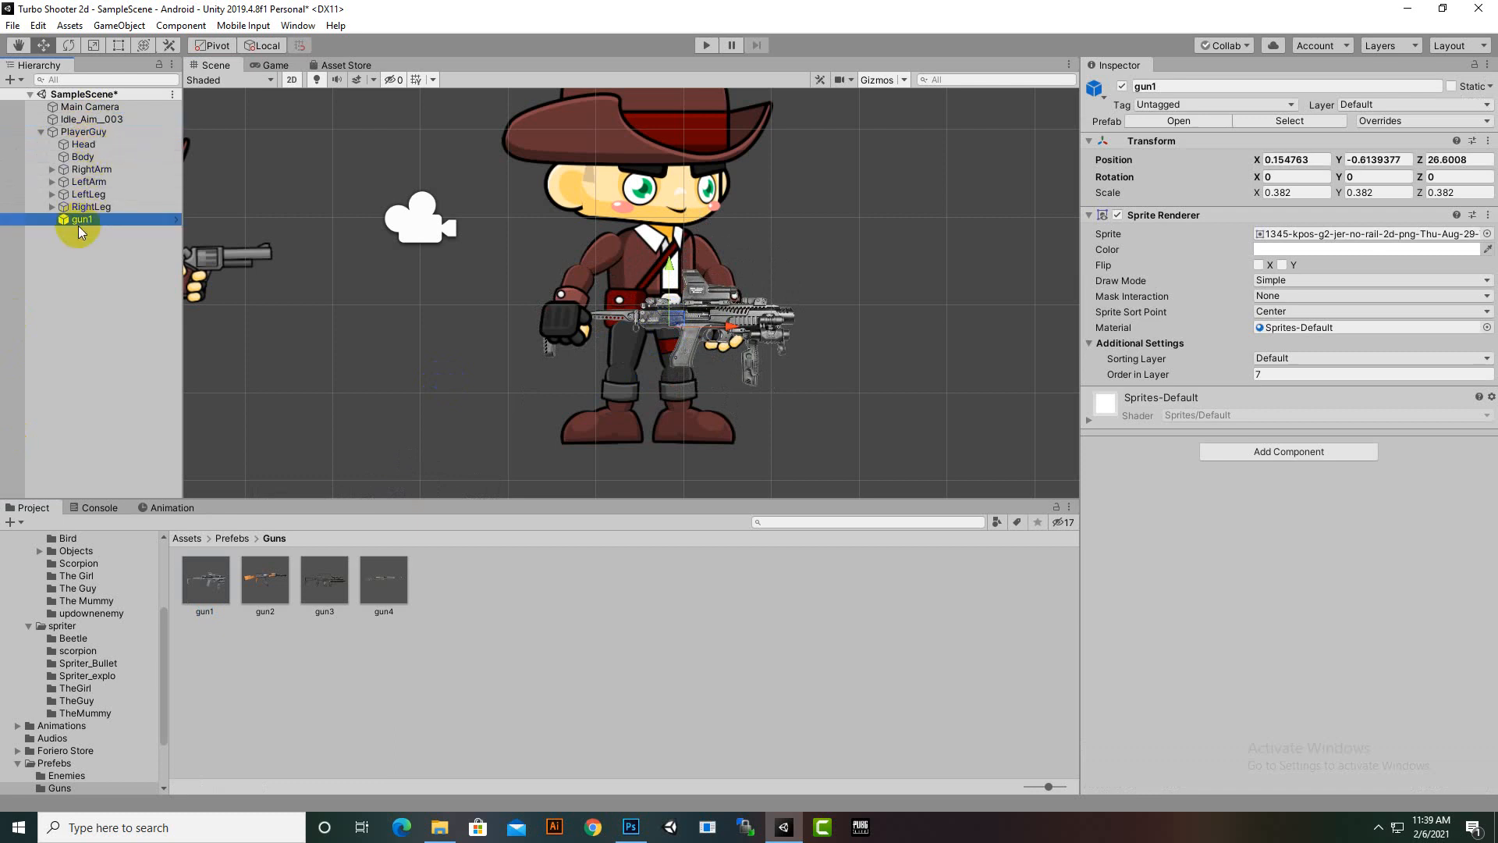
# Step: Move gun1 to local position X 0.109, Y -0.645 in the character's hands and parent it to RightArm
pyautogui.scroll(5, 528, 367)
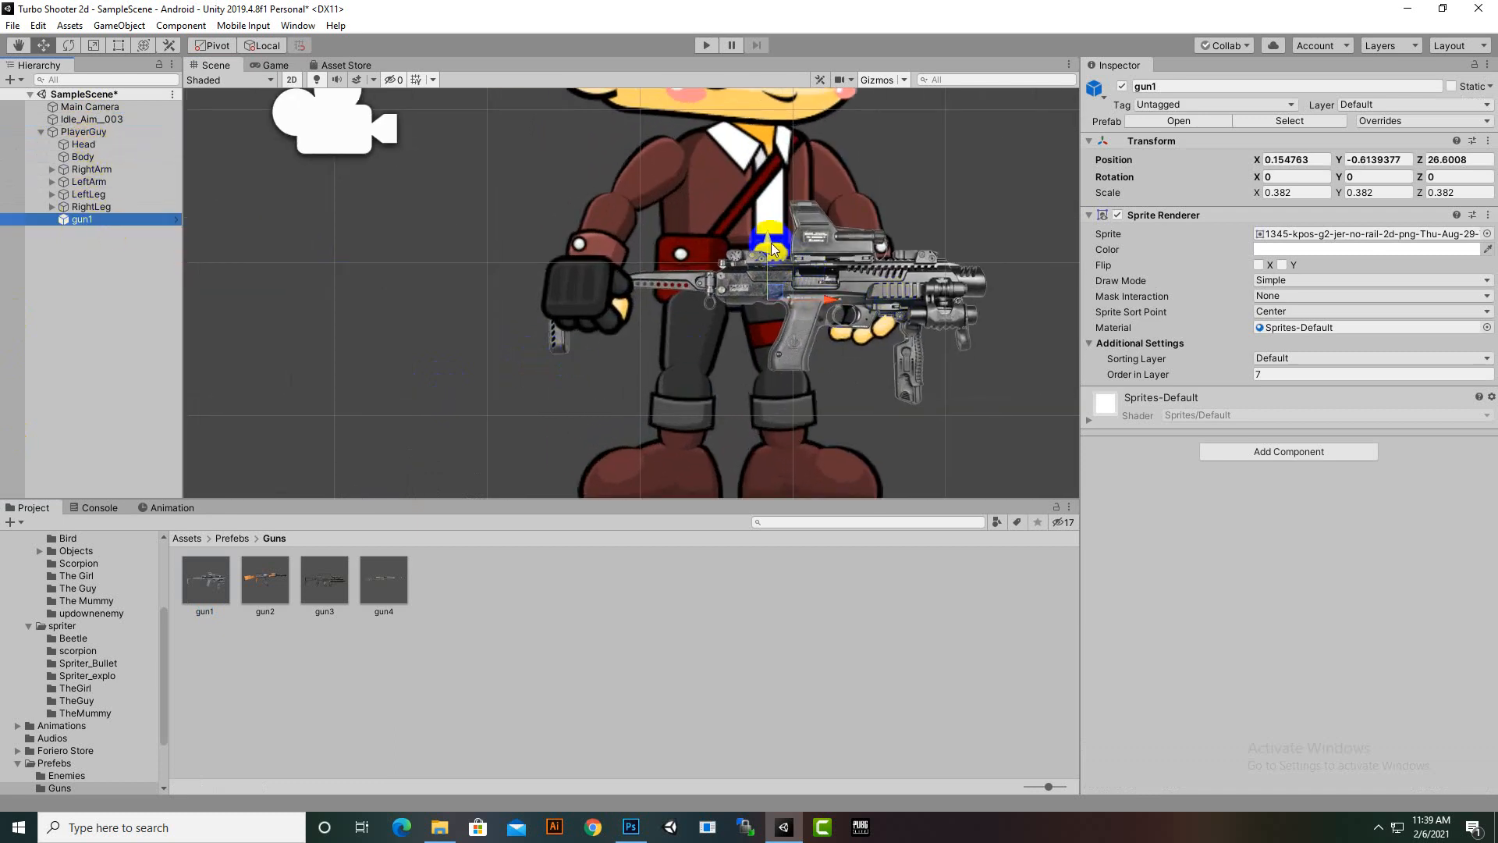
pyautogui.moveTo(773, 248); pyautogui.dragTo(768, 255)
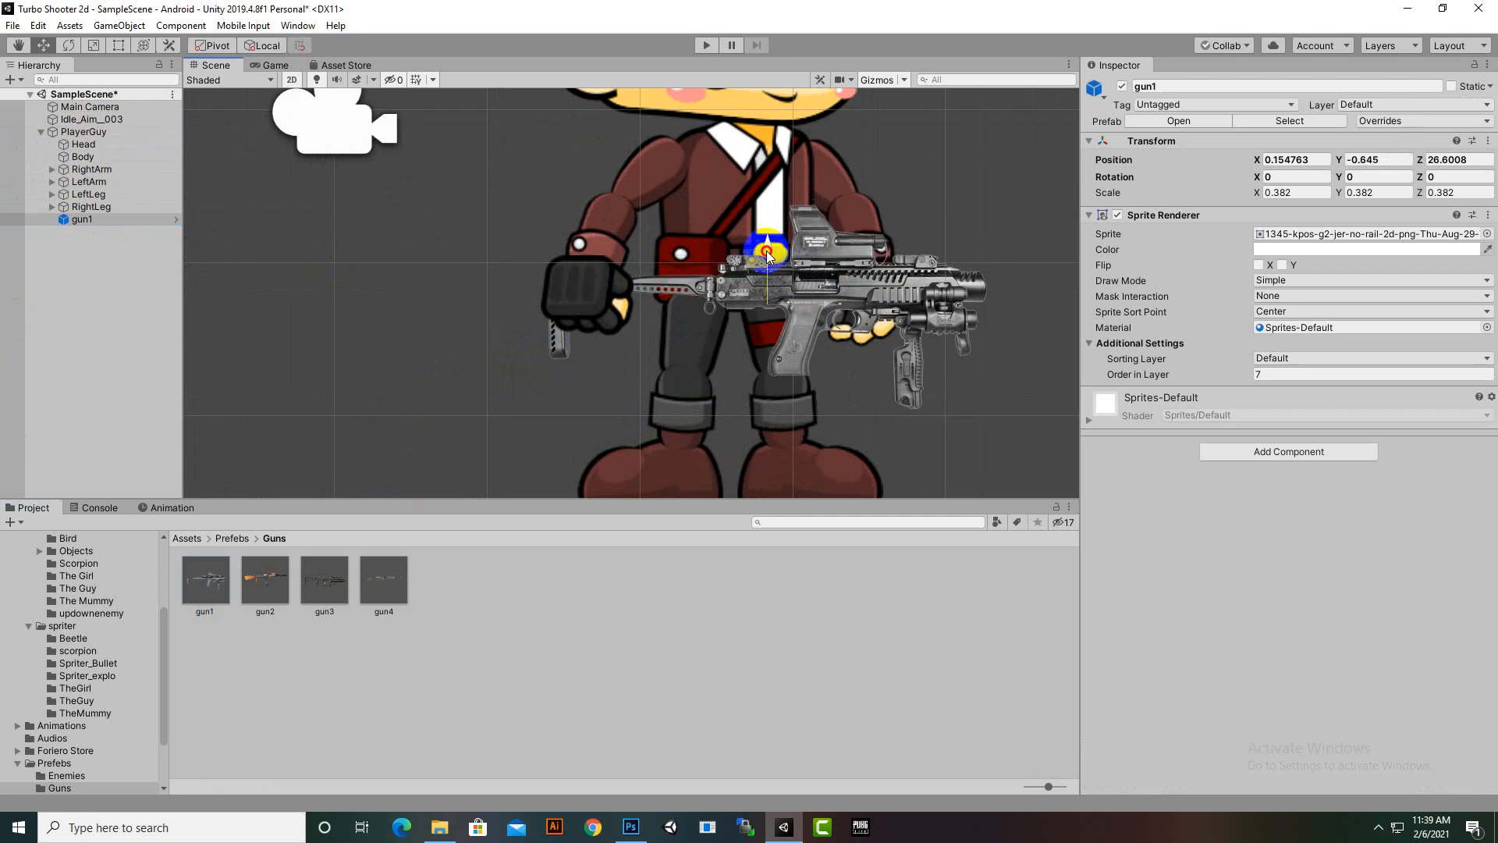
pyautogui.moveTo(833, 317); pyautogui.dragTo(810, 306)
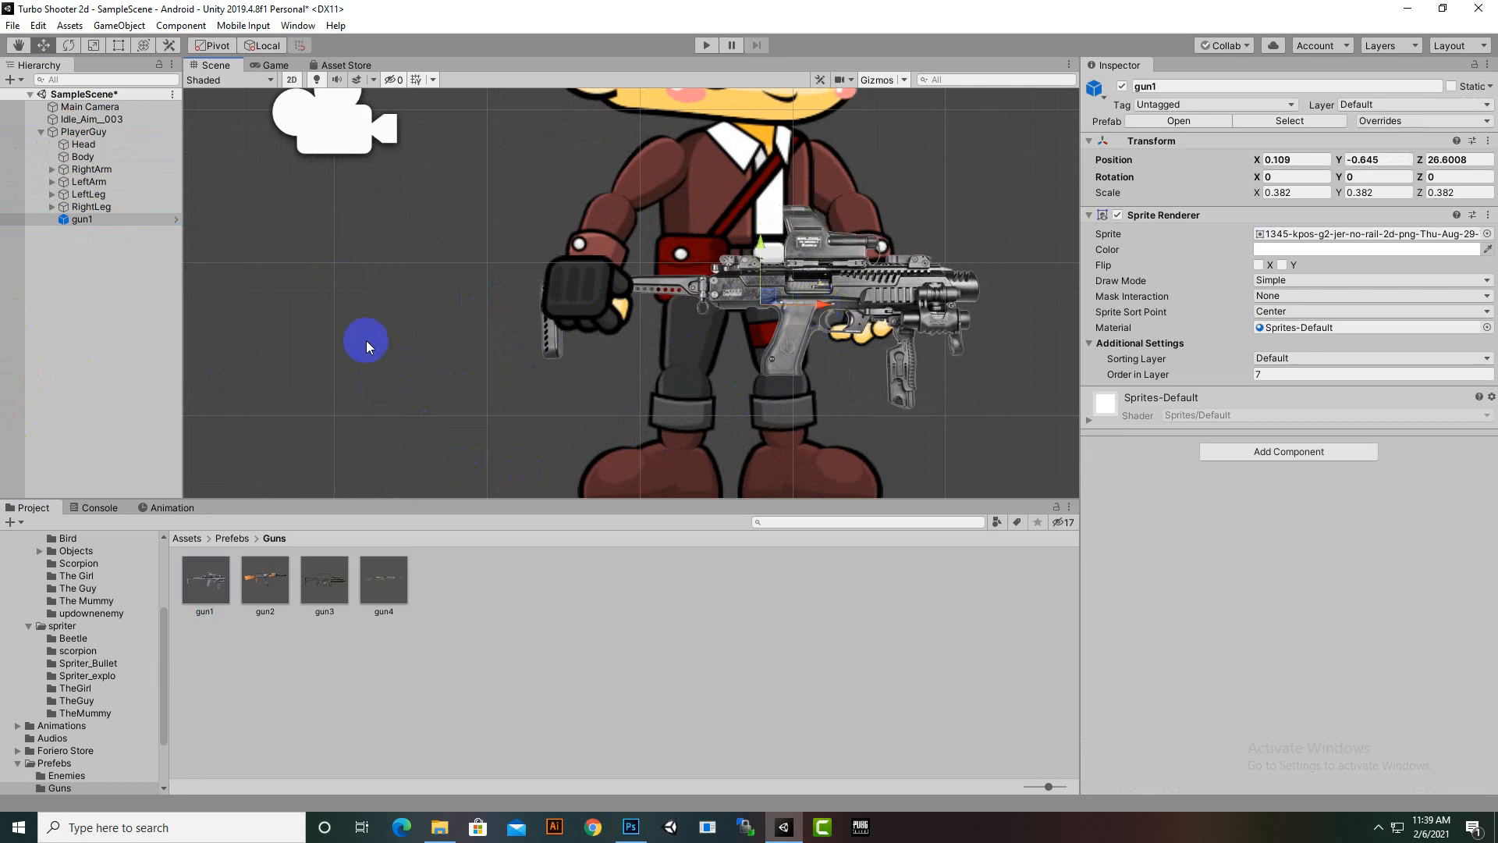
pyautogui.moveTo(88, 221); pyautogui.dragTo(98, 168)
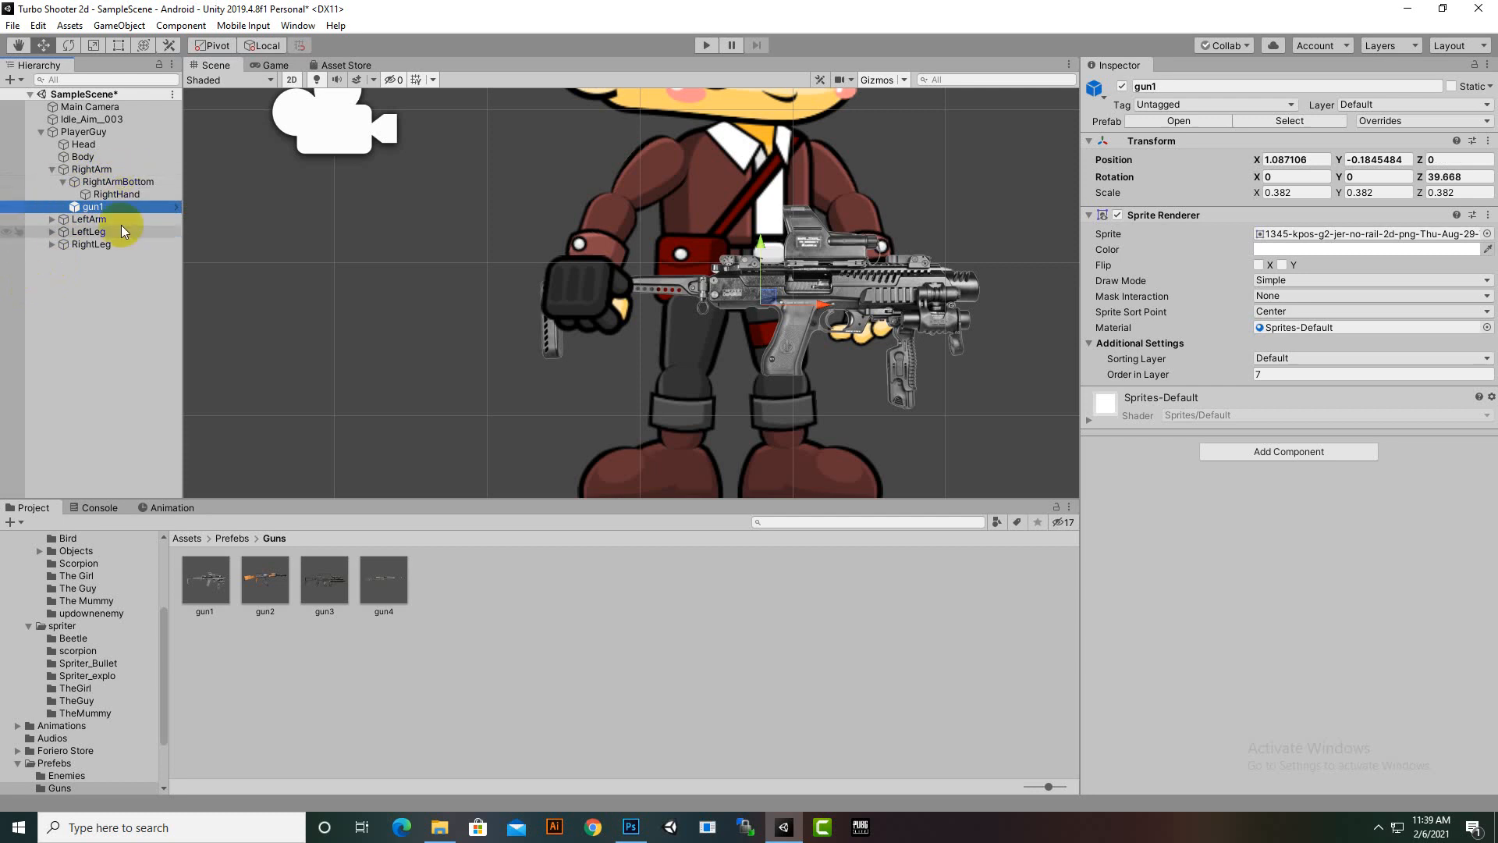
# Step: Try rotating RightArm to about -110.5 on Z to test gun1's attachment, and undo the rotation
pyautogui.click(590, 296)
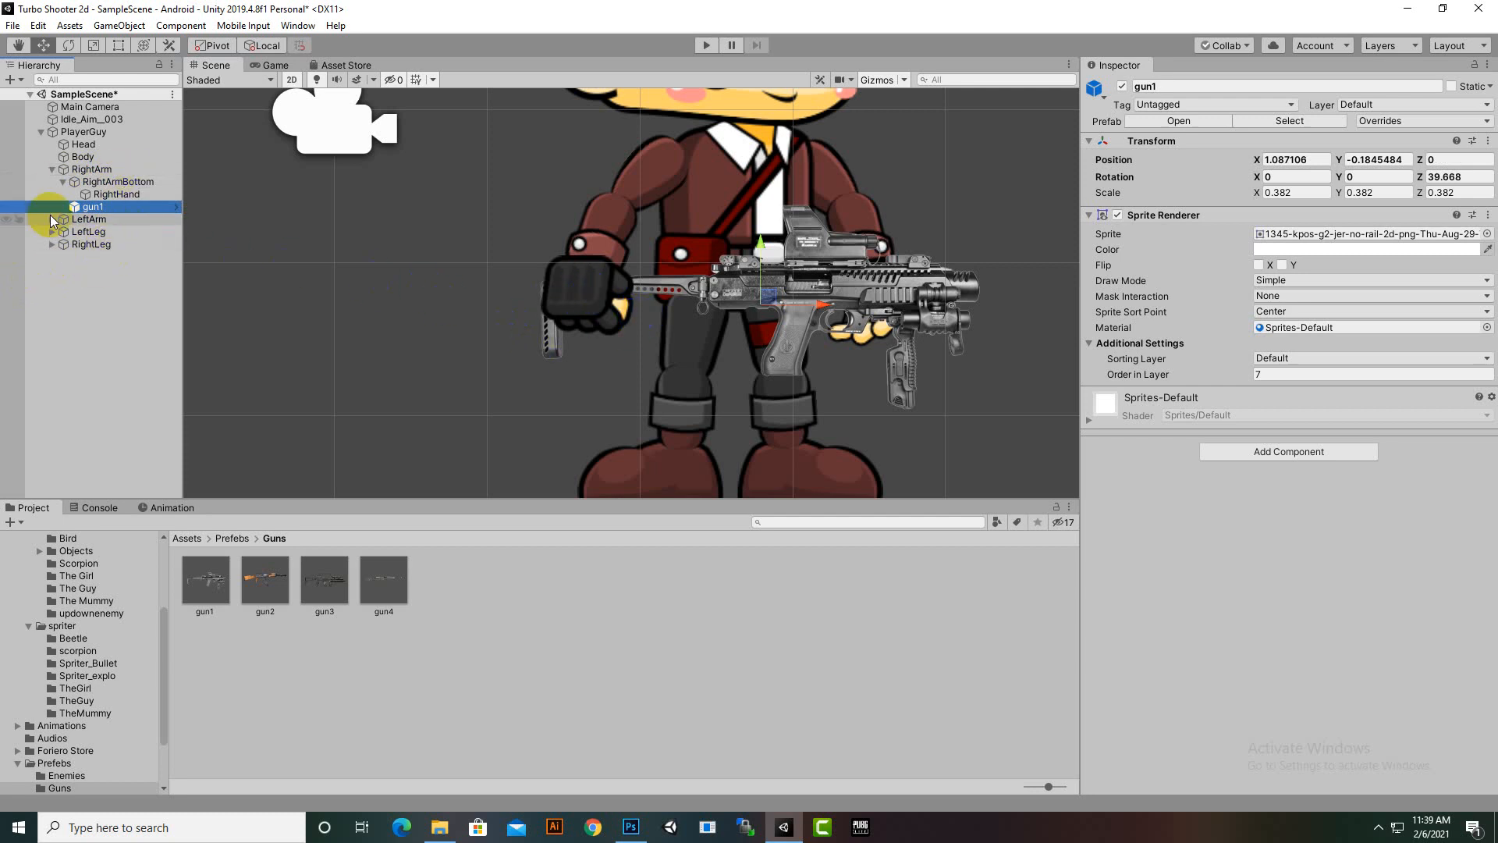
pyautogui.click(95, 169)
pyautogui.click(69, 45)
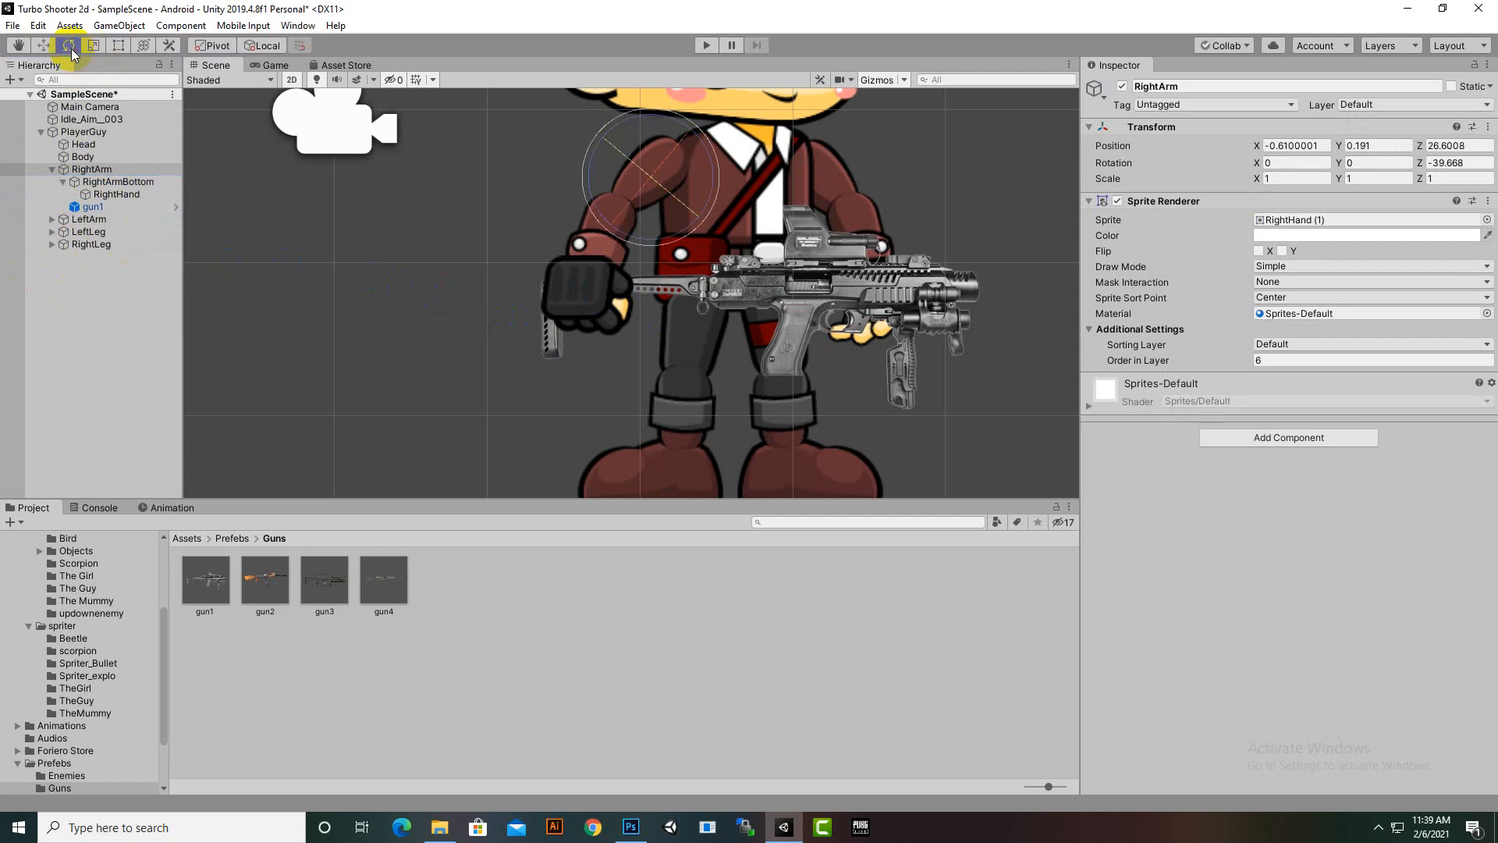
pyautogui.moveTo(690, 203); pyautogui.dragTo(1046, 184)
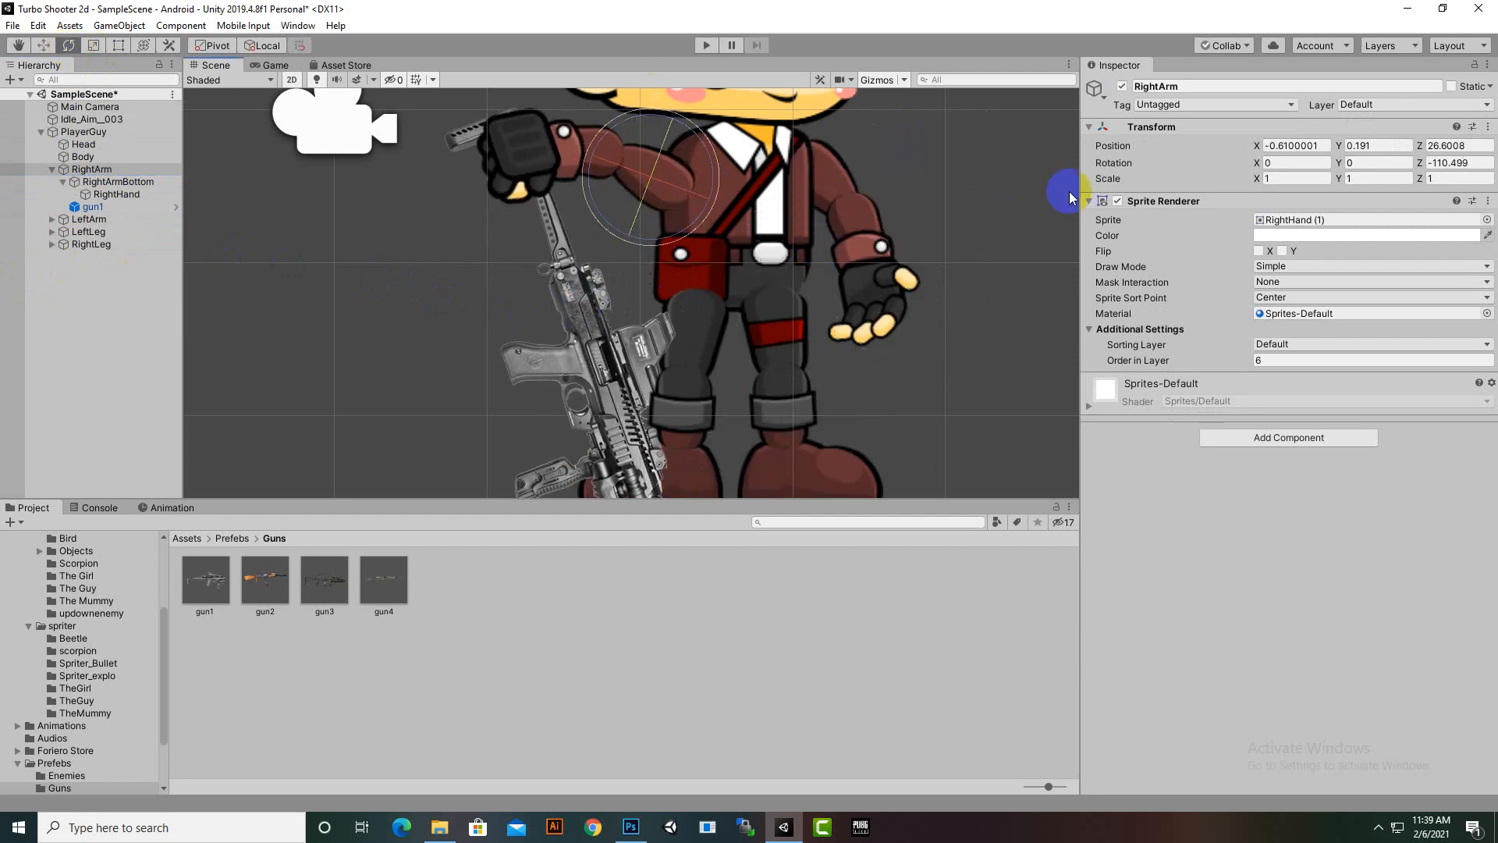
pyautogui.hotkey('ctrl', 'z')
# Step: Collapse the PlayerGuy hierarchy and delete the Idle_Aim__003 reference sprite from the scene
pyautogui.scroll(-8, 726, 283)
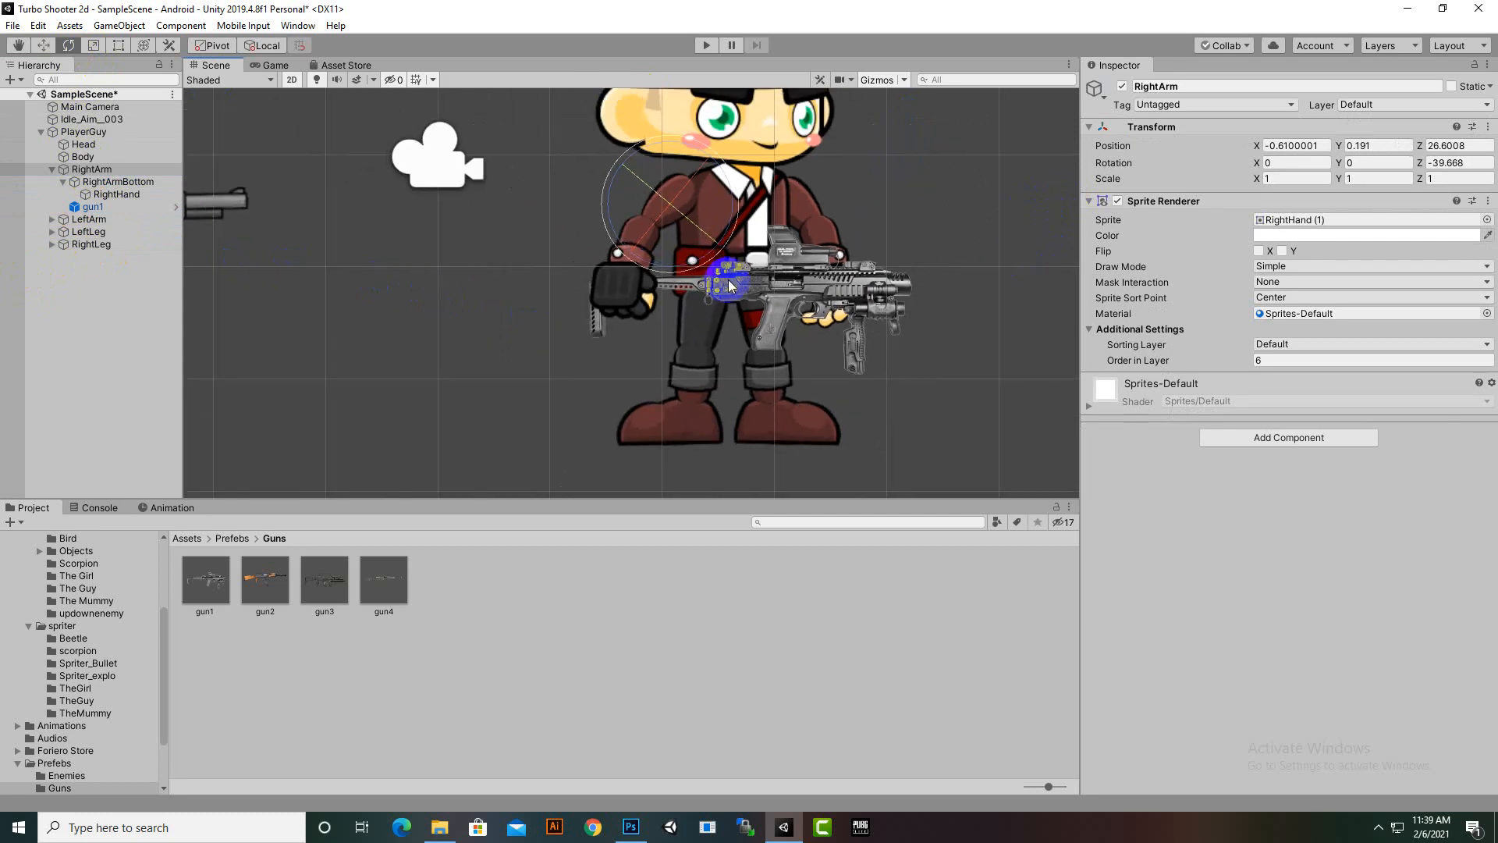
pyautogui.moveTo(725, 296); pyautogui.dragTo(685, 334, button='middle')
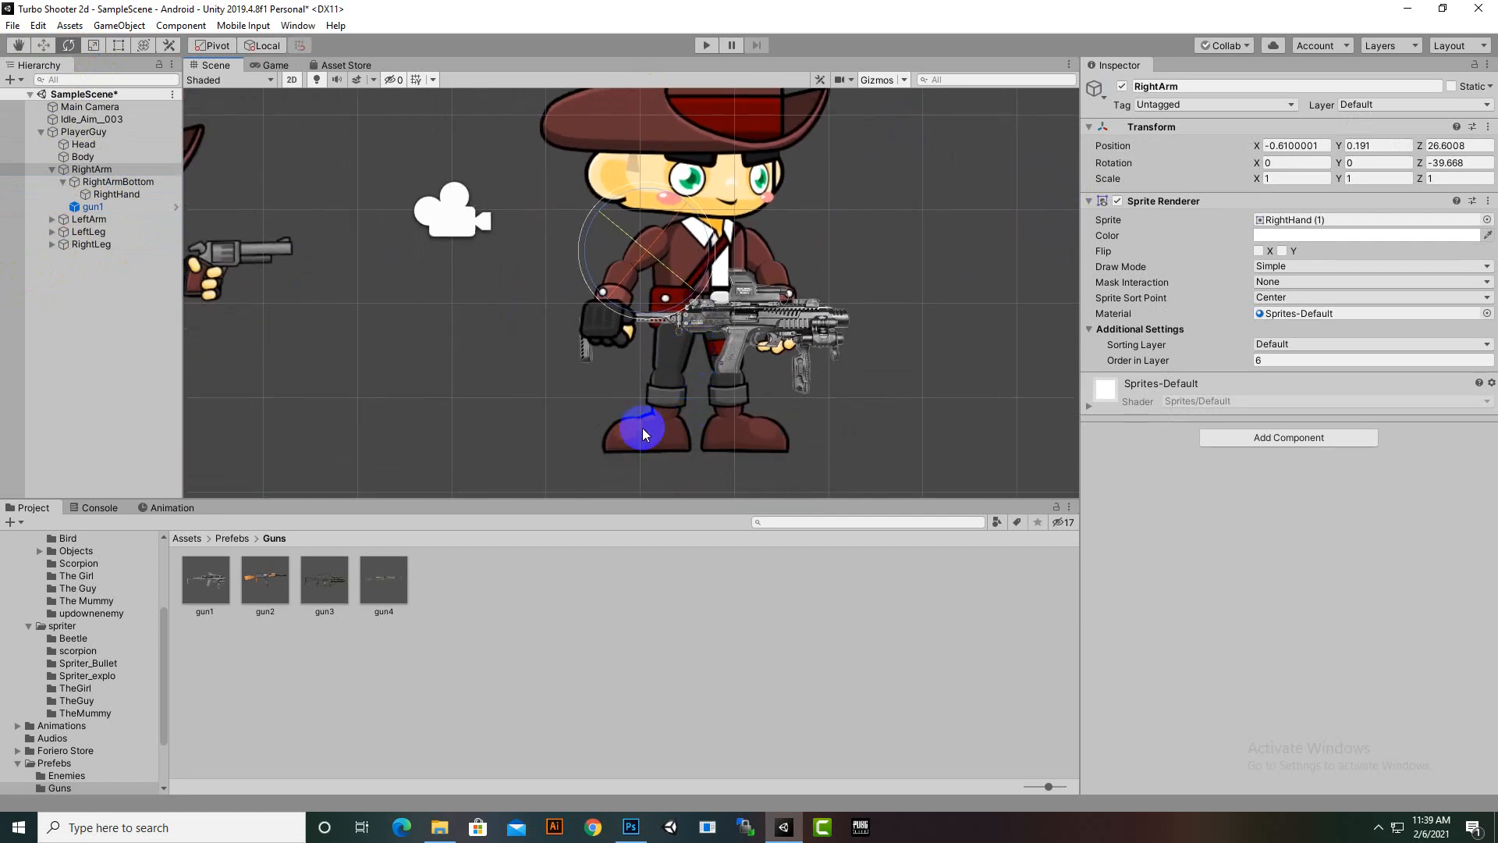
pyautogui.click(87, 133)
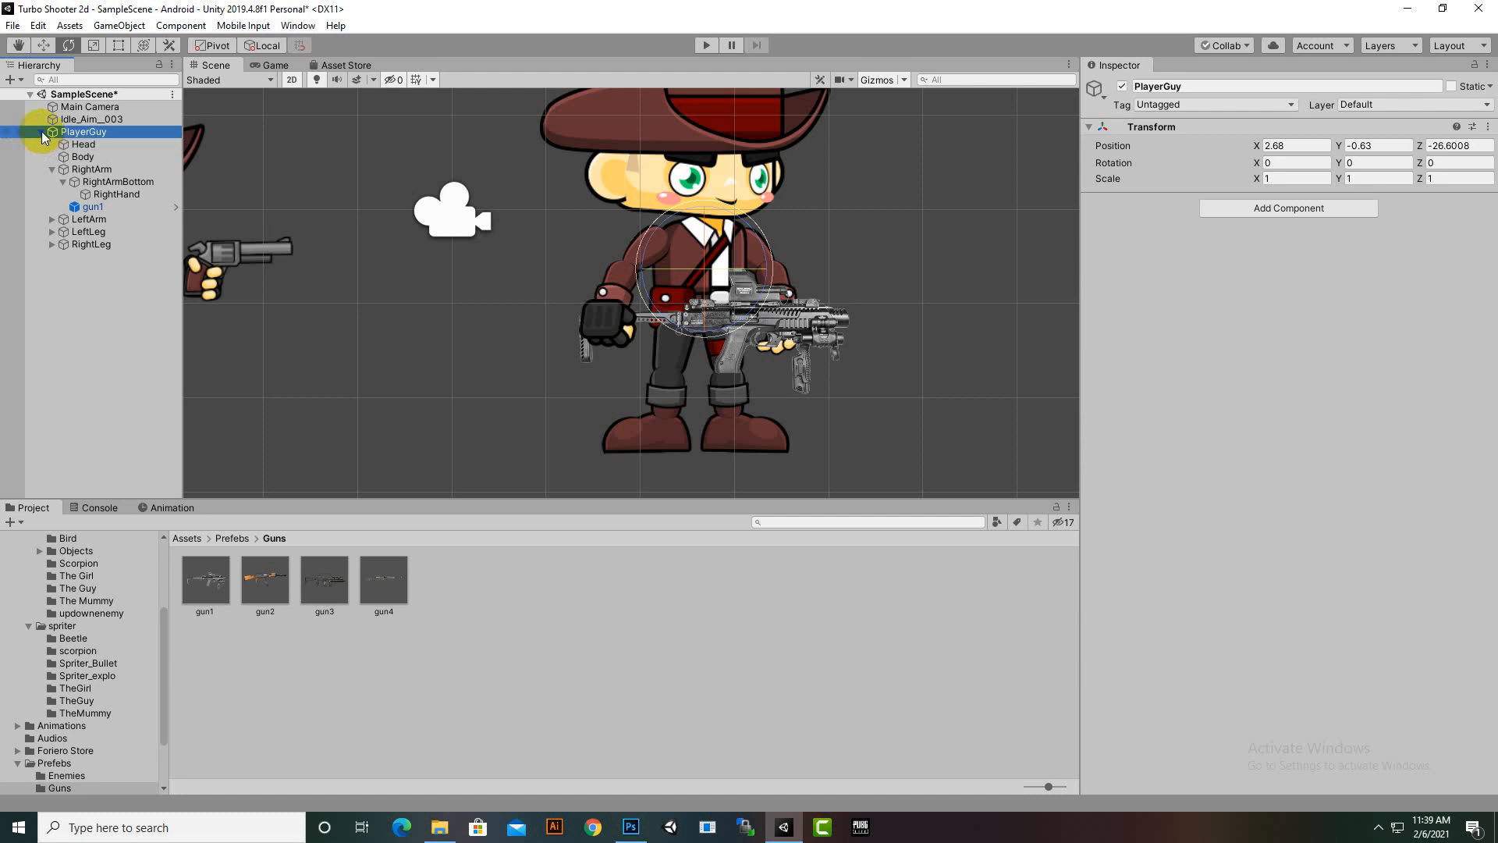
pyautogui.click(41, 132)
pyautogui.scroll(-8, 629, 287)
pyautogui.moveTo(555, 338); pyautogui.dragTo(792, 364, button='middle')
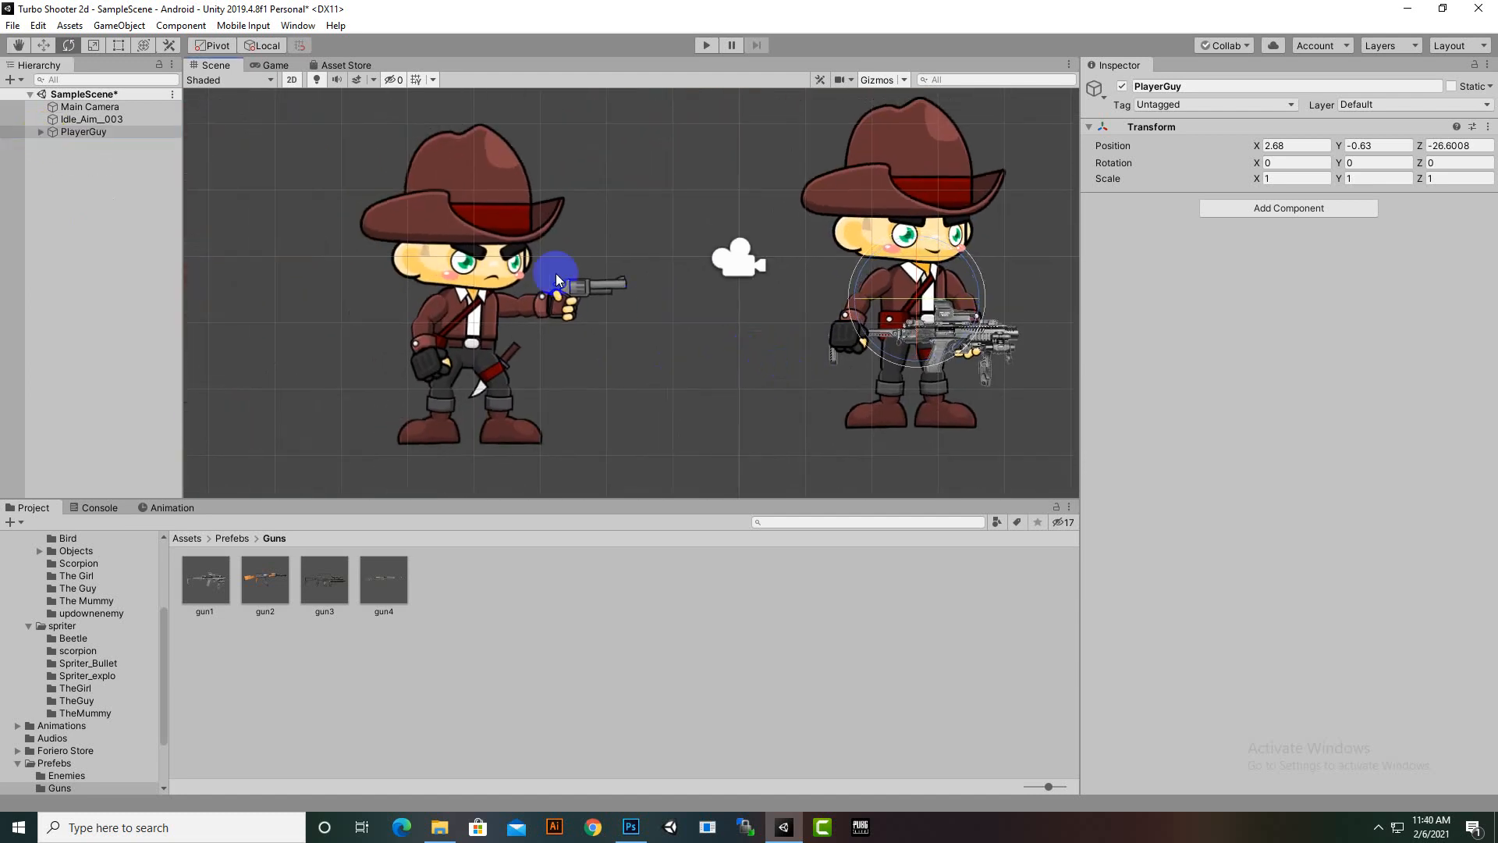
pyautogui.click(556, 279)
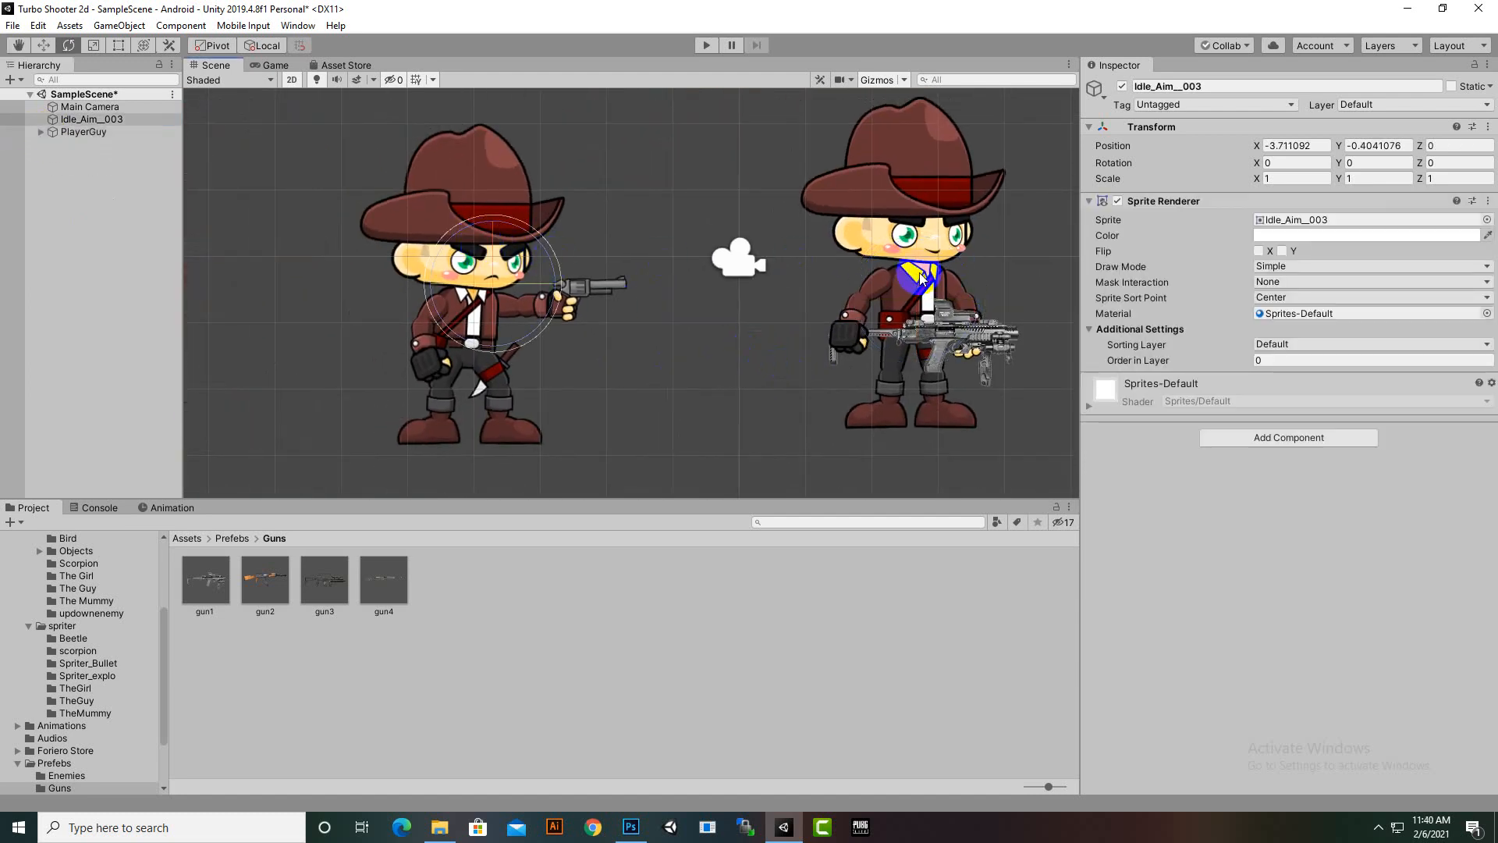
pyautogui.press('Delete')
pyautogui.scroll(-3, 918, 273)
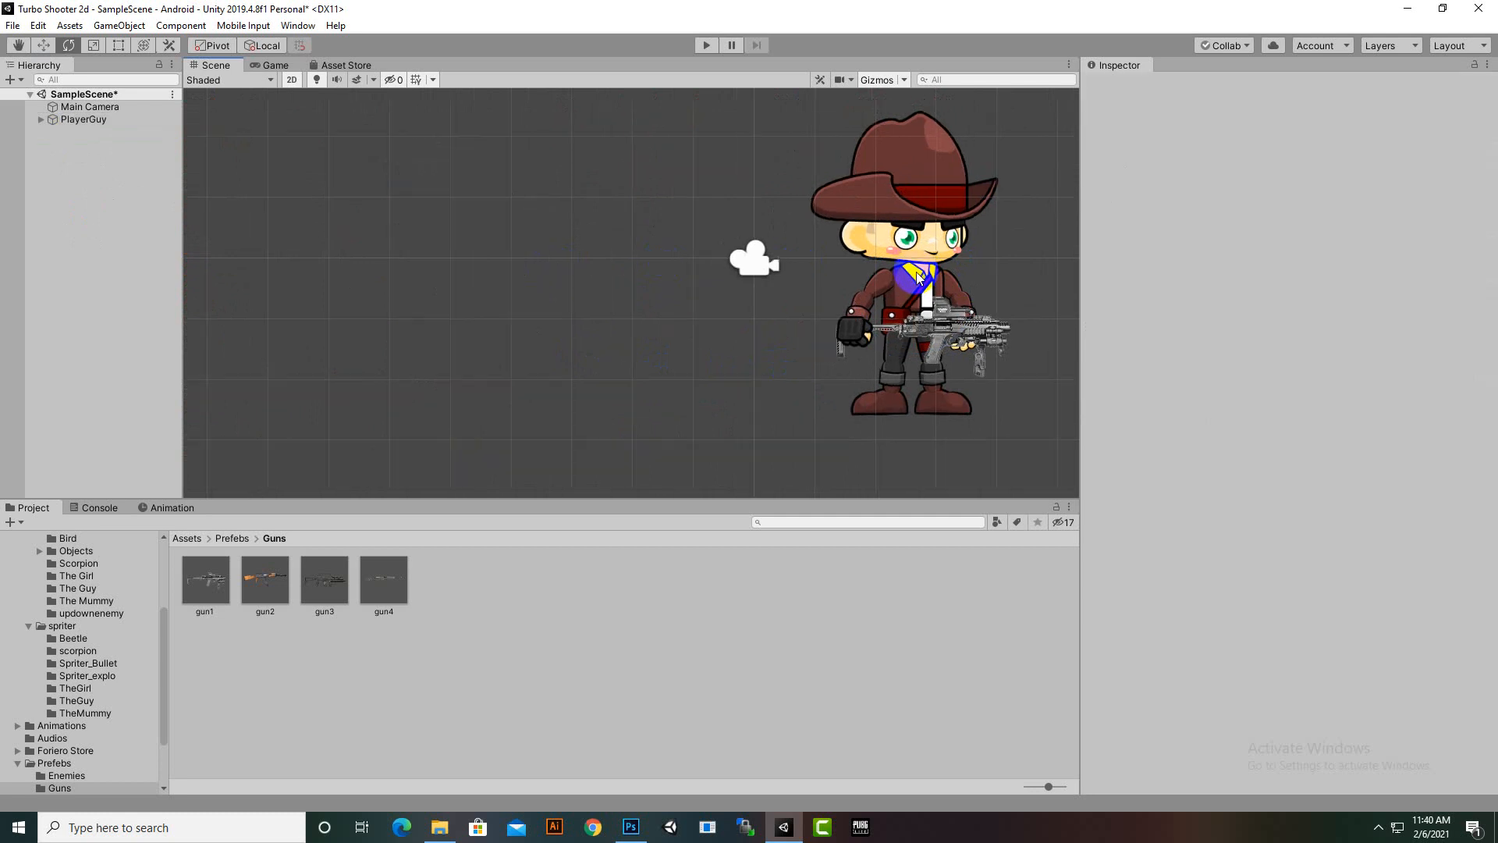
pyautogui.moveTo(918, 272); pyautogui.dragTo(650, 336, button='middle')
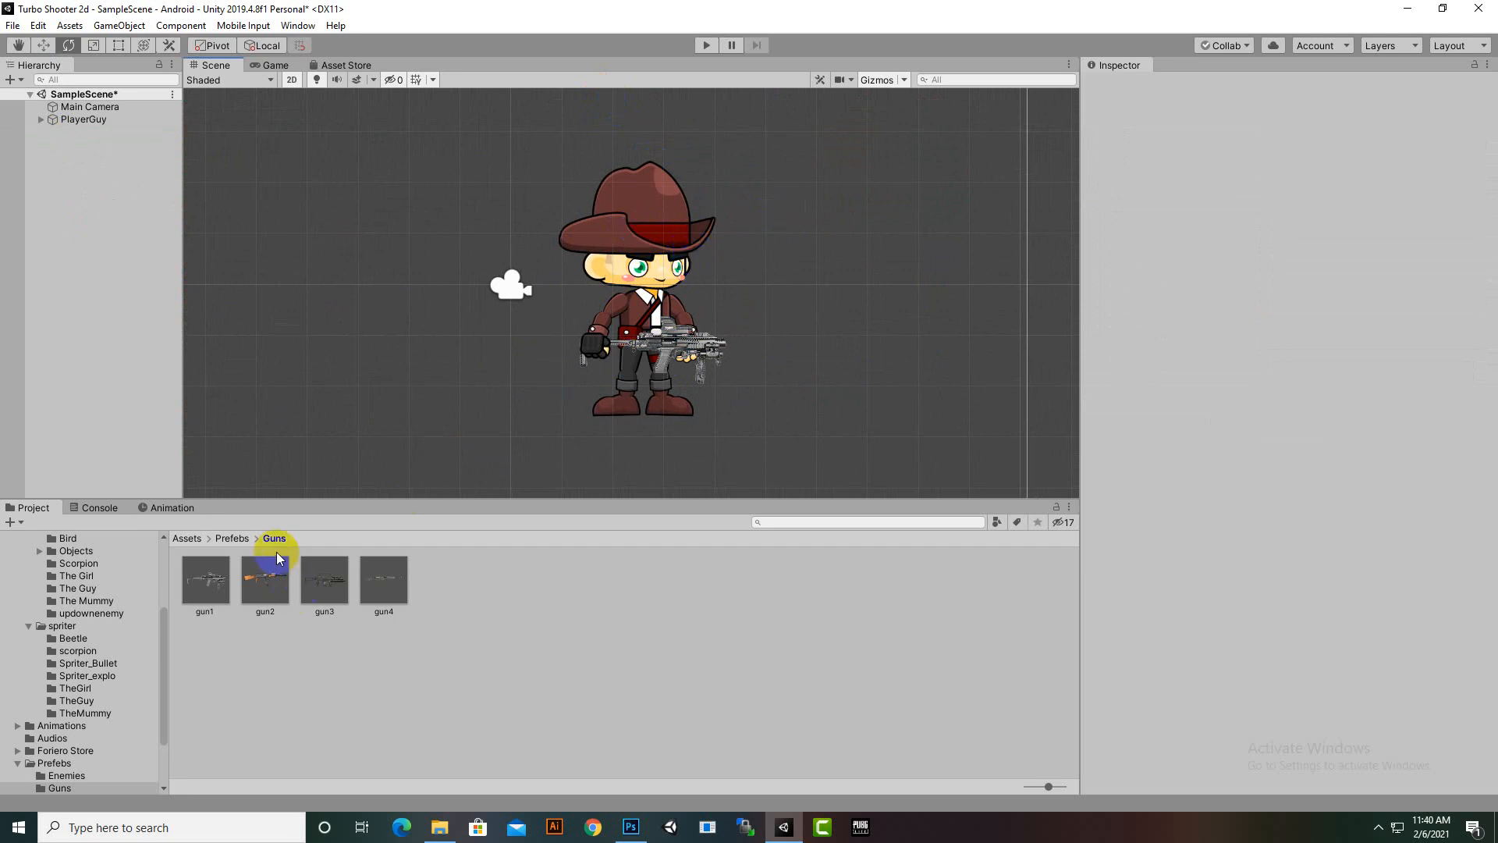
# Step: Open the Sprites folder in Assets and expand the police sprite sheet to show its body-part sprites
pyautogui.click(199, 538)
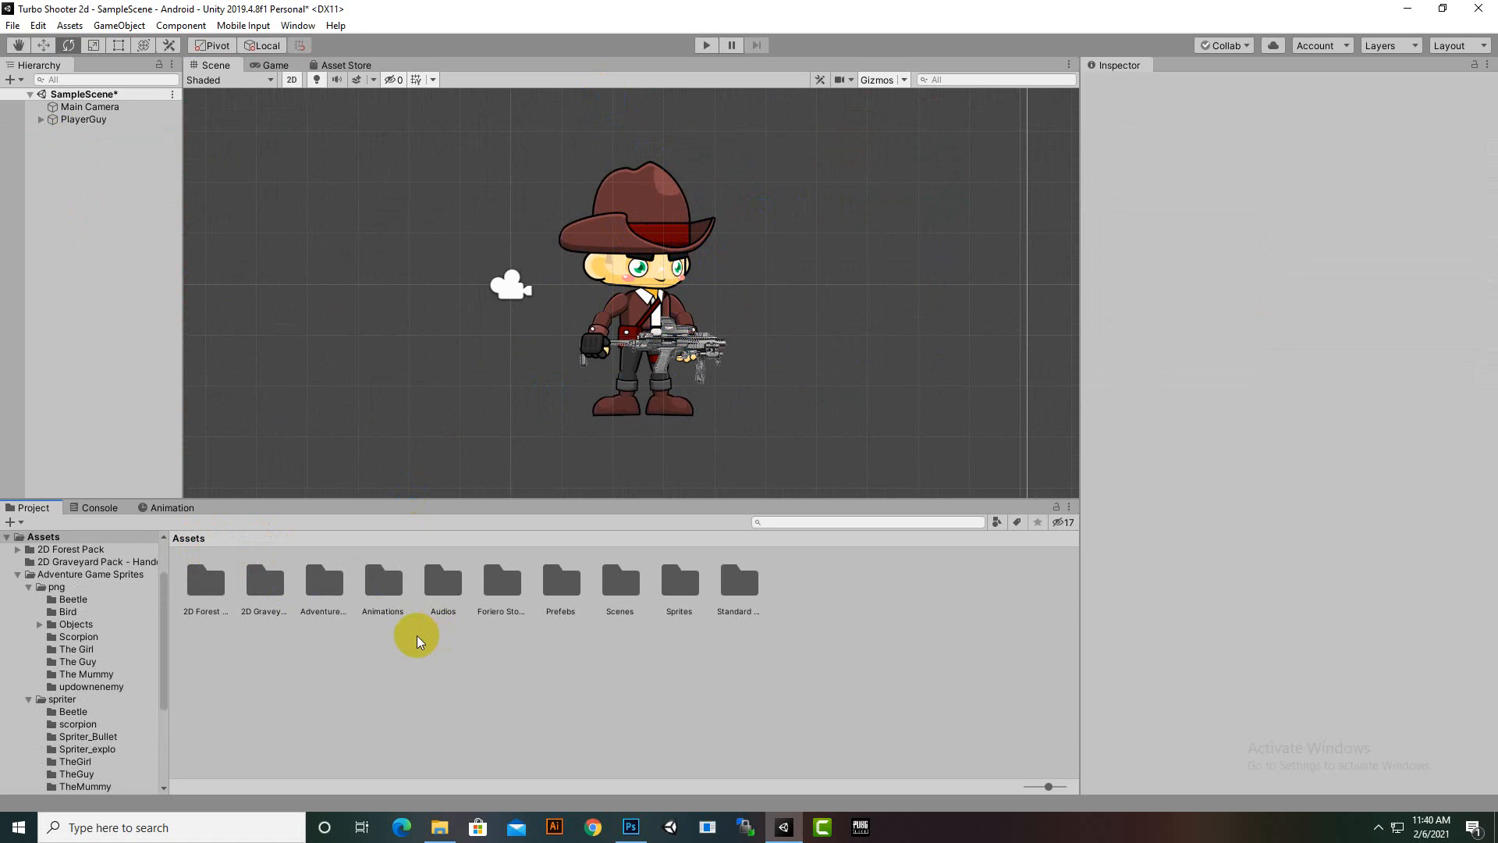
pyautogui.click(671, 605)
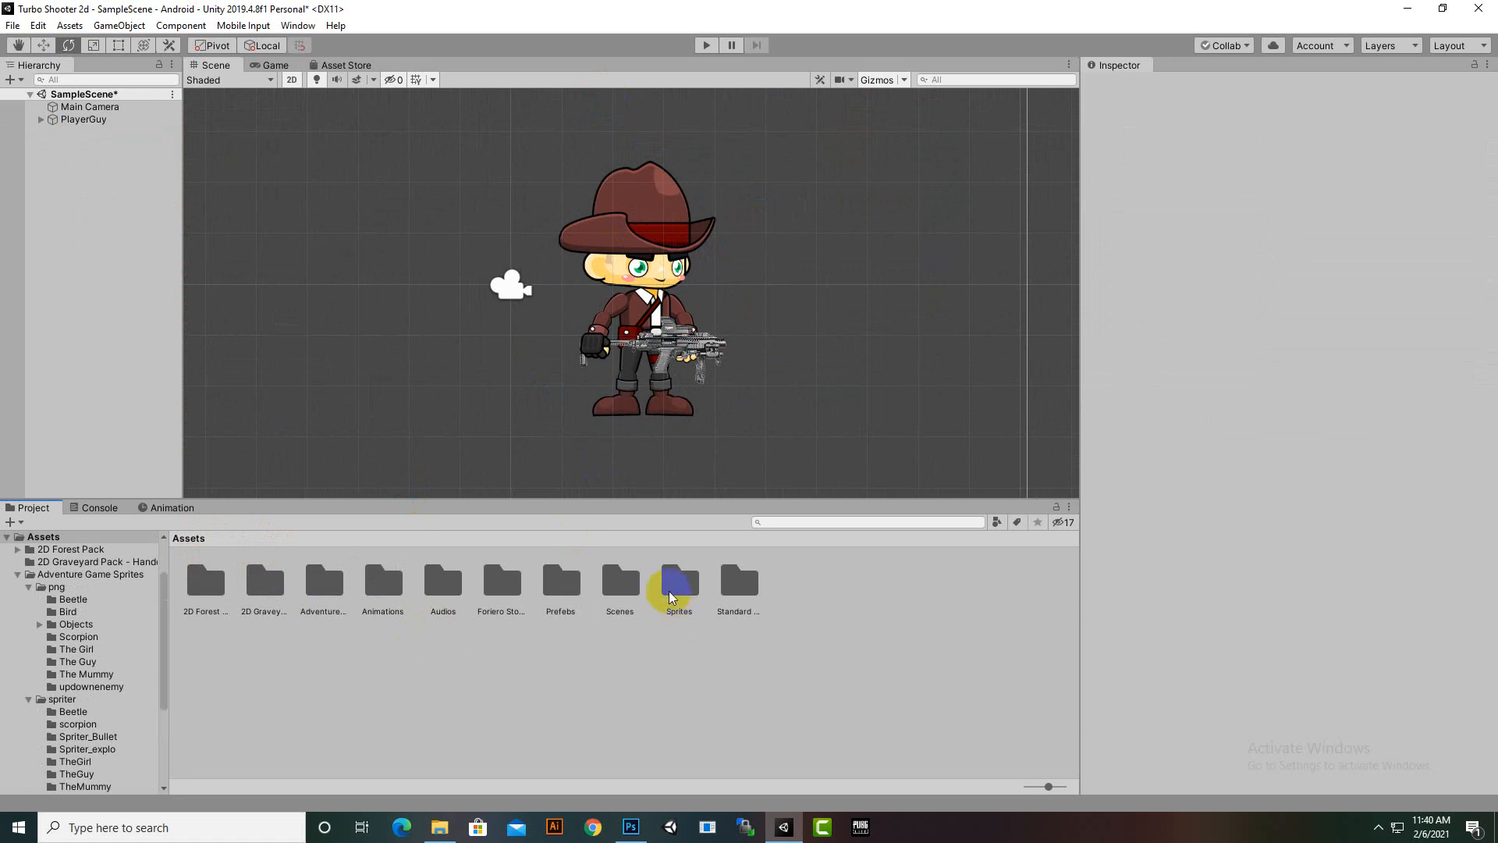
pyautogui.doubleClick(671, 605)
pyautogui.click(560, 593)
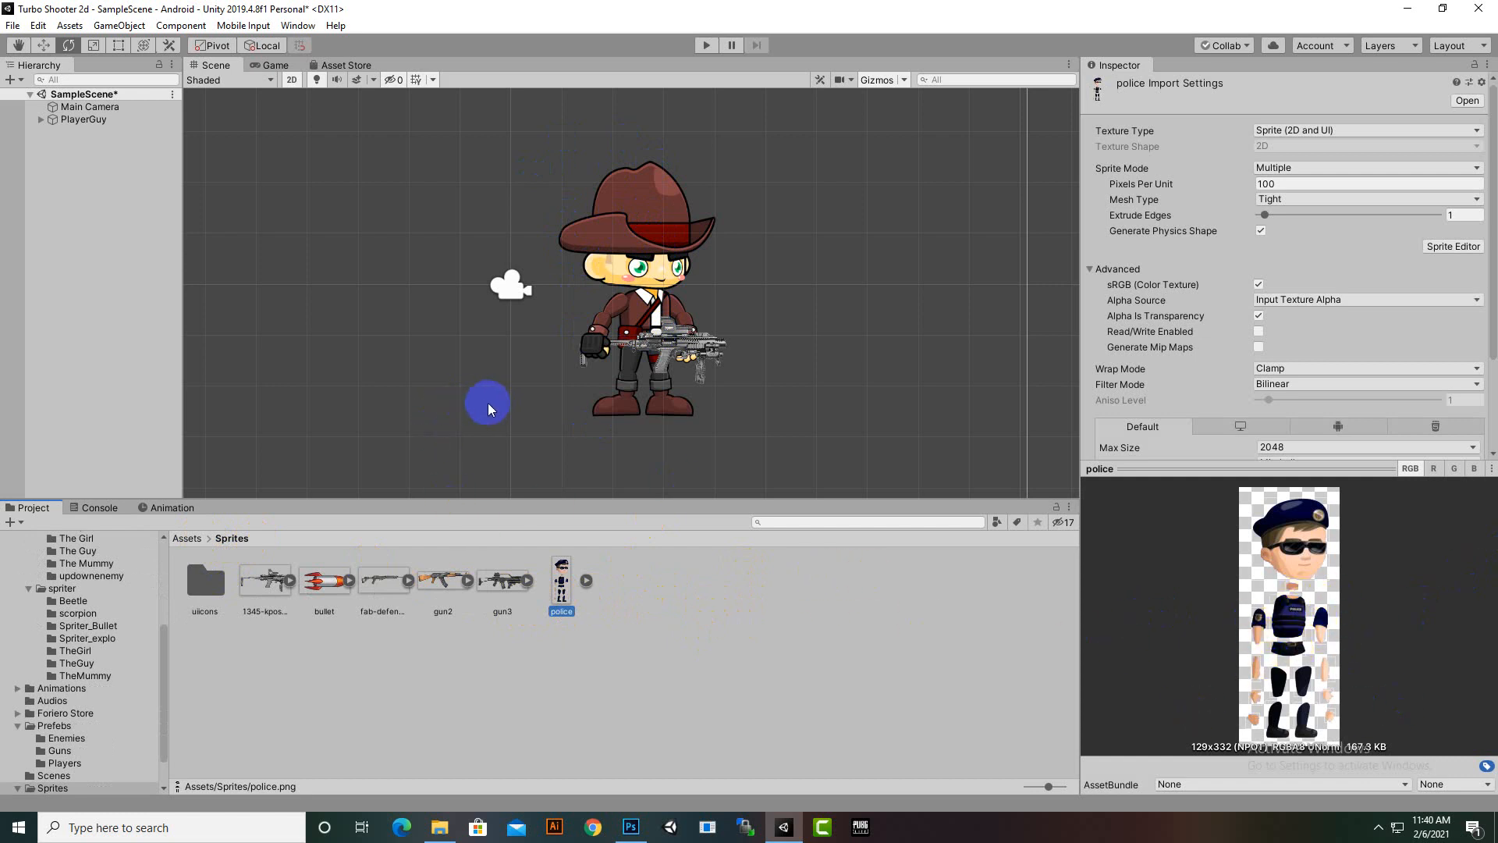
pyautogui.moveTo(488, 402); pyautogui.dragTo(355, 387, button='middle')
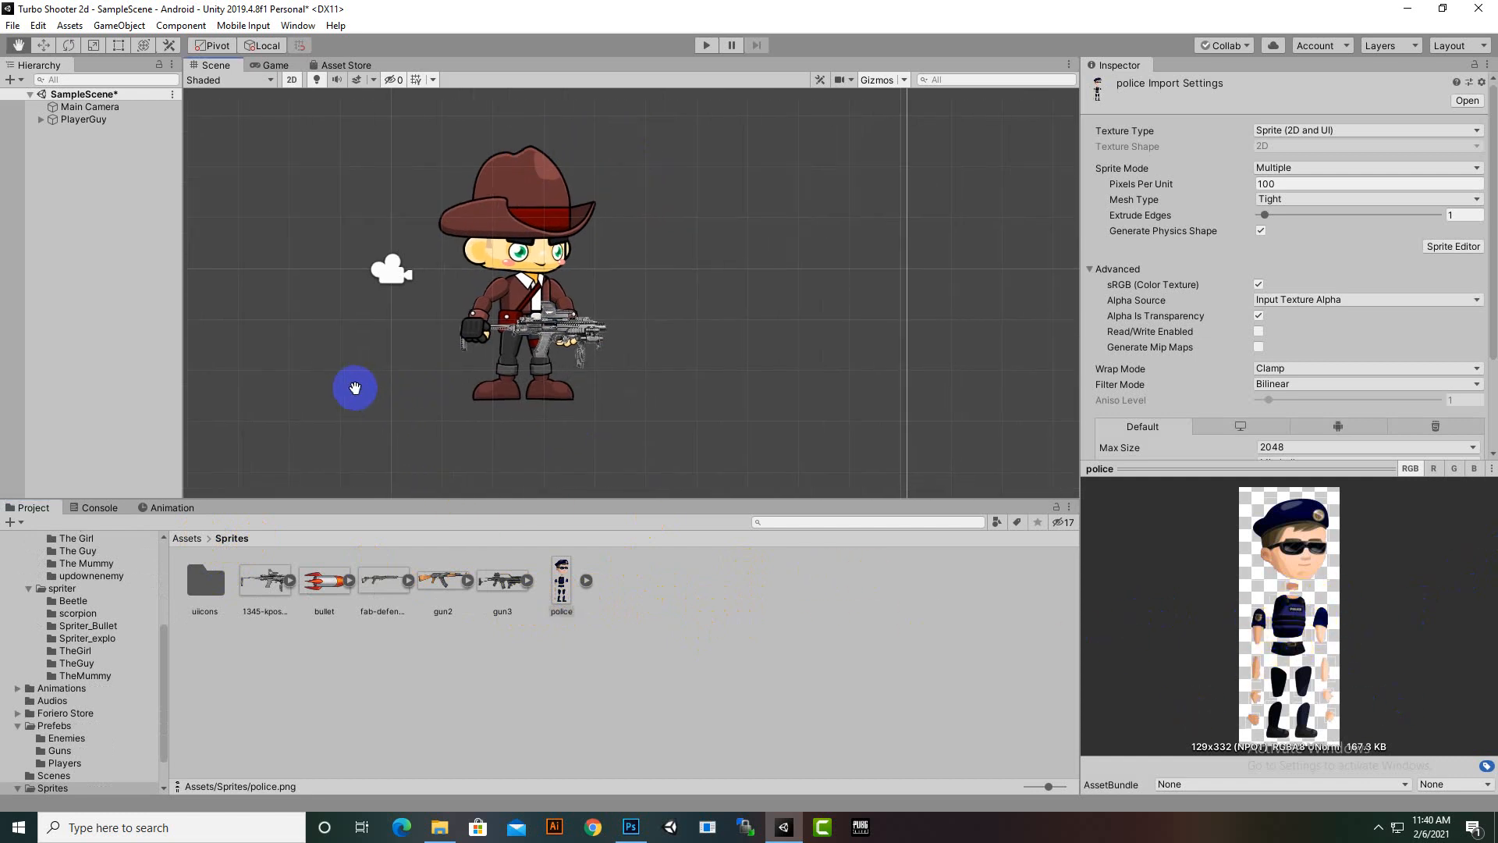
pyautogui.click(586, 580)
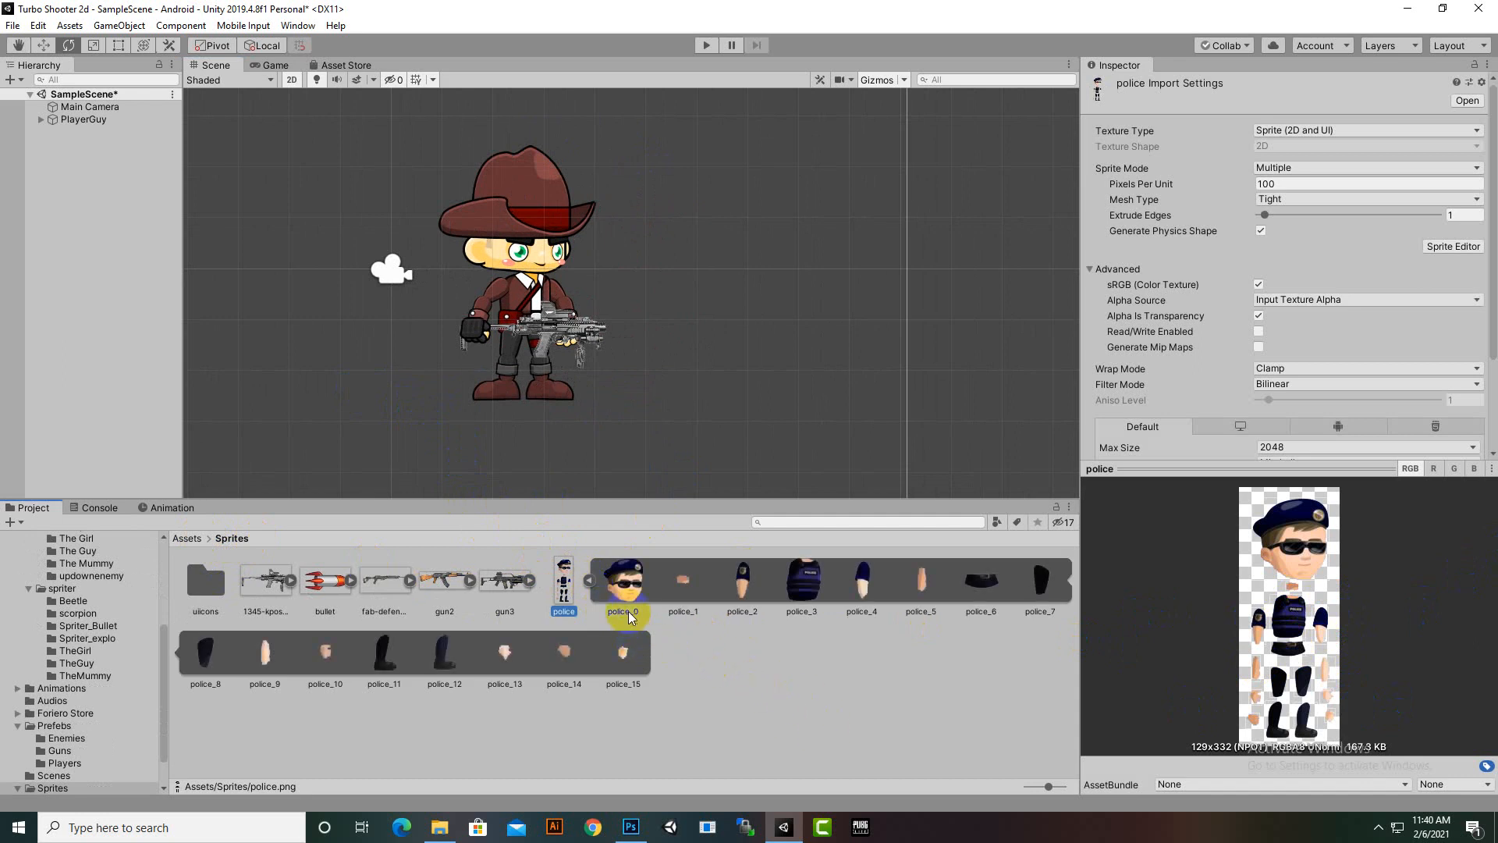
# Step: Place the police_0 head in the scene beside the cowboy and the police_3 torso directly beneath it
pyautogui.moveTo(625, 581); pyautogui.dragTo(715, 221)
pyautogui.moveTo(602, 320); pyautogui.dragTo(513, 340, button='middle')
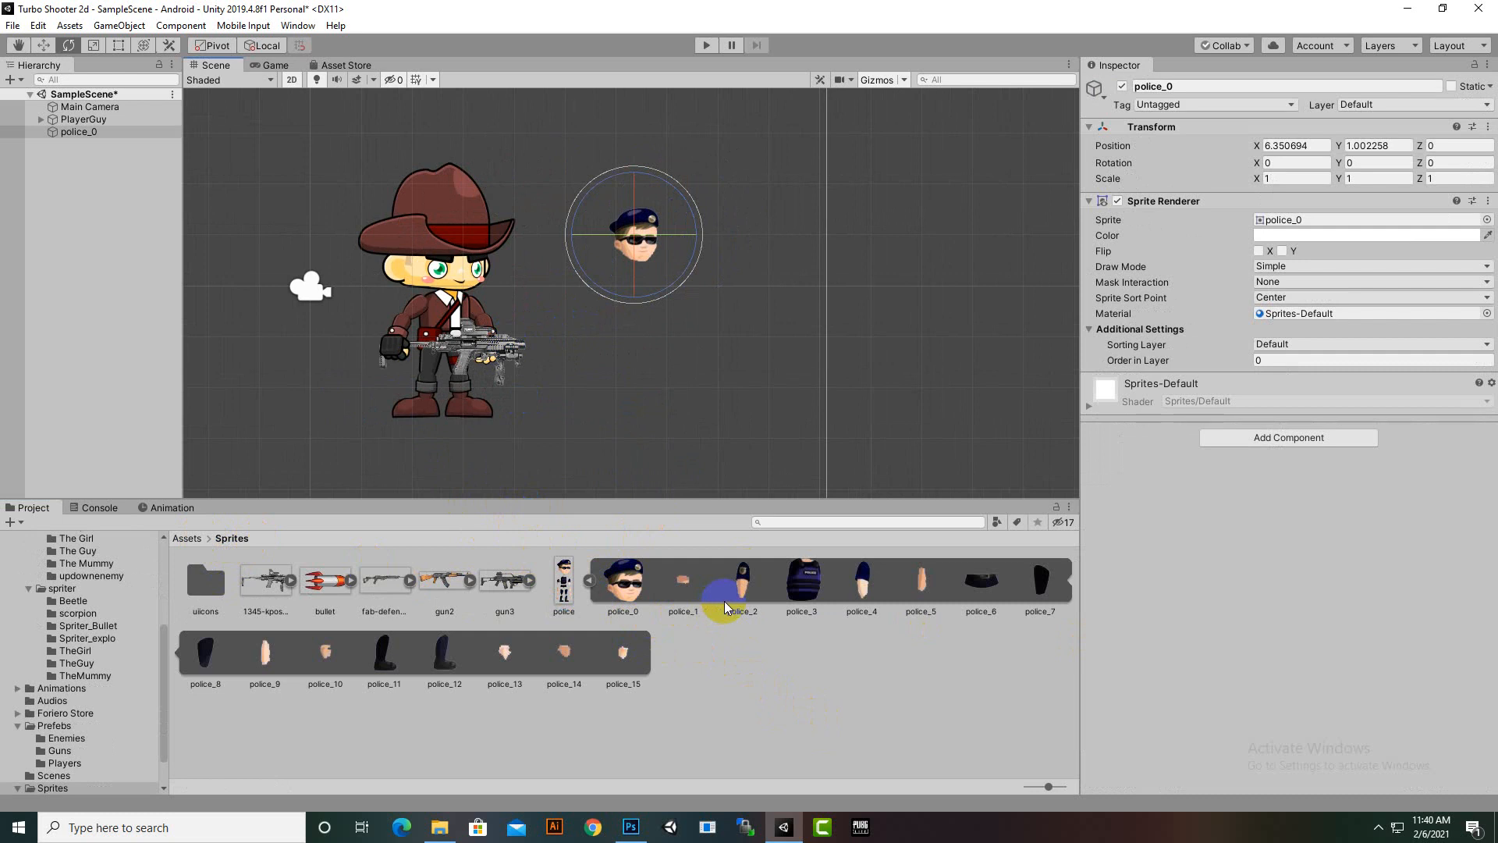
pyautogui.moveTo(774, 515); pyautogui.dragTo(639, 277)
pyautogui.scroll(14, 639, 387)
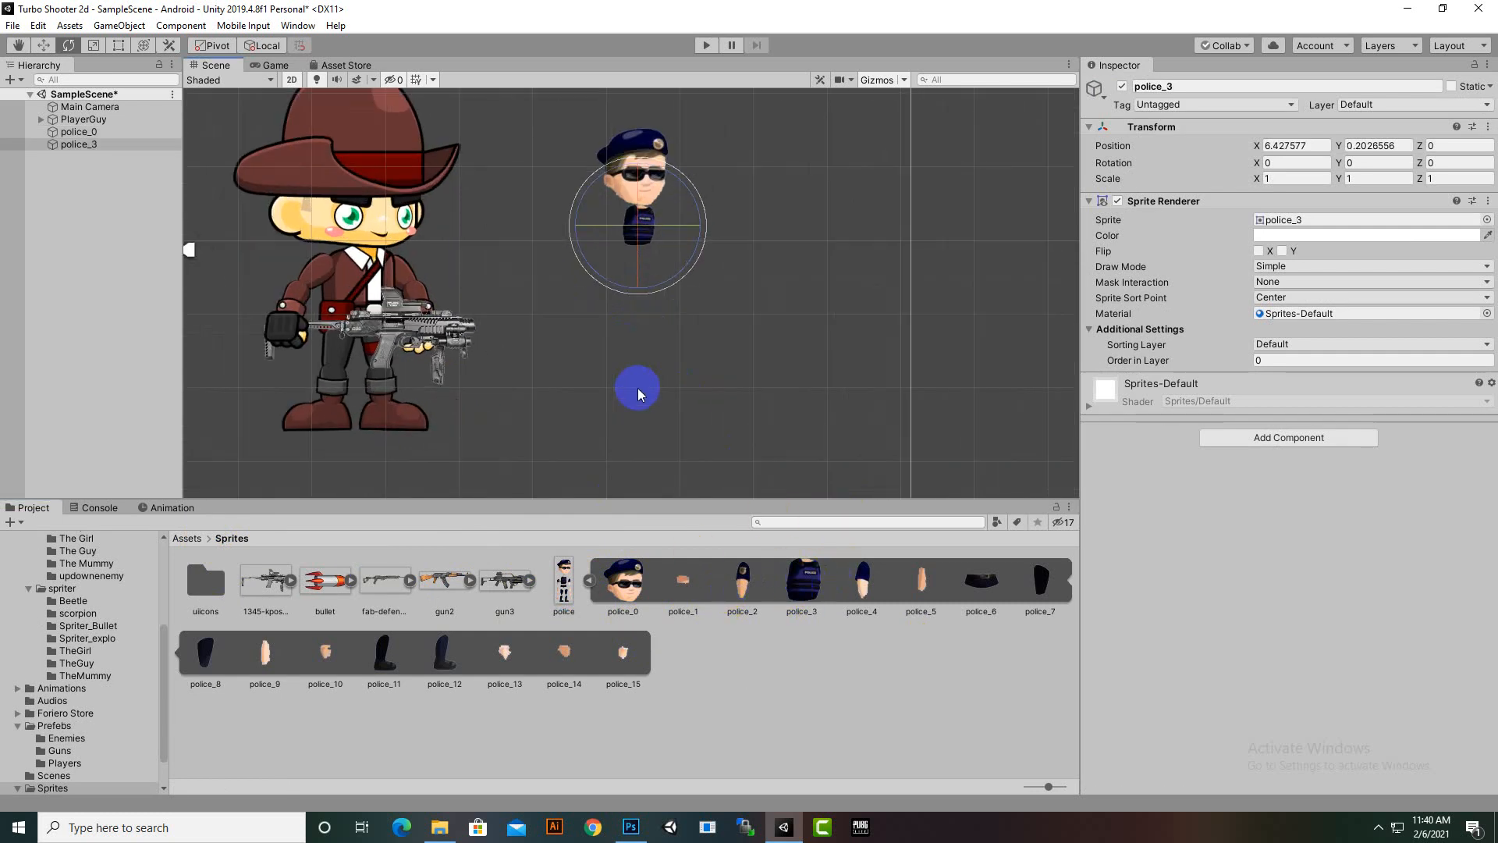
pyautogui.moveTo(649, 377); pyautogui.dragTo(690, 476, button='middle')
pyautogui.scroll(6, 640, 358)
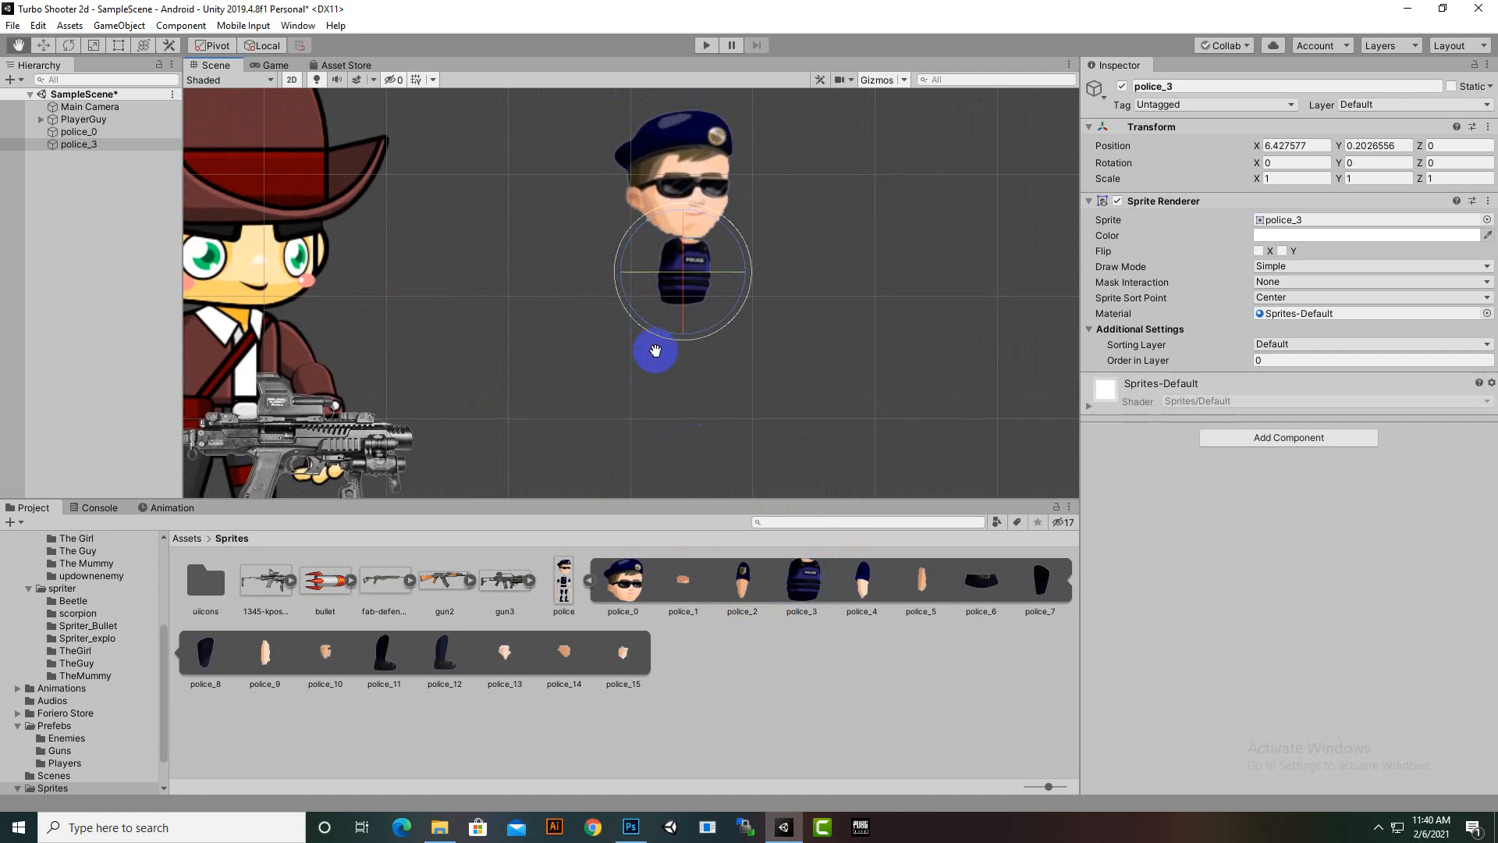
# Step: Set the police_0 head's Order in Layer to 6 so it draws in front of the torso
pyautogui.click(687, 209)
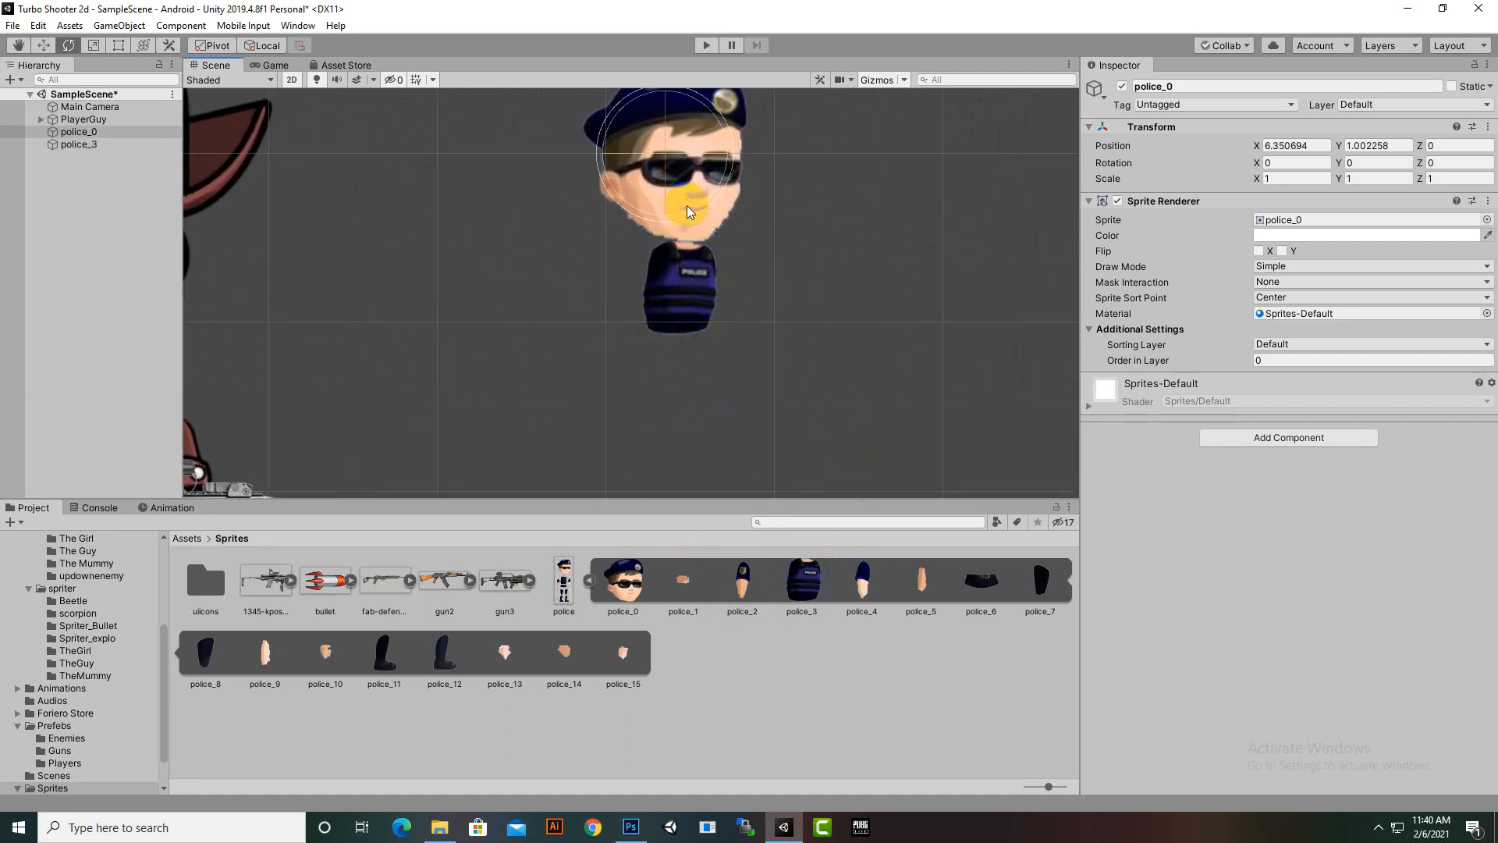
pyautogui.click(698, 297)
pyautogui.click(1483, 361)
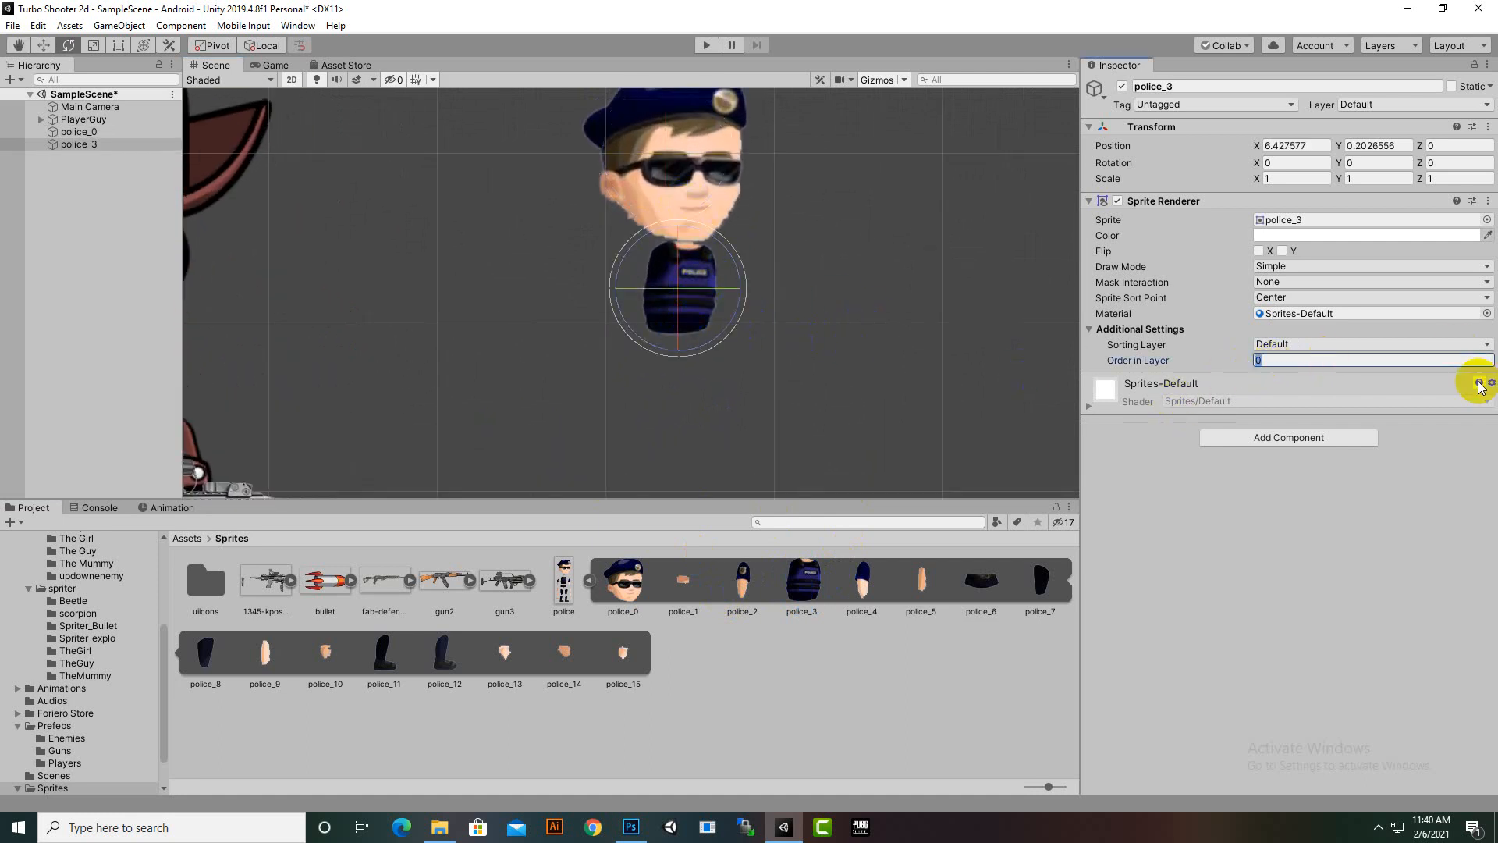
pyautogui.click(617, 135)
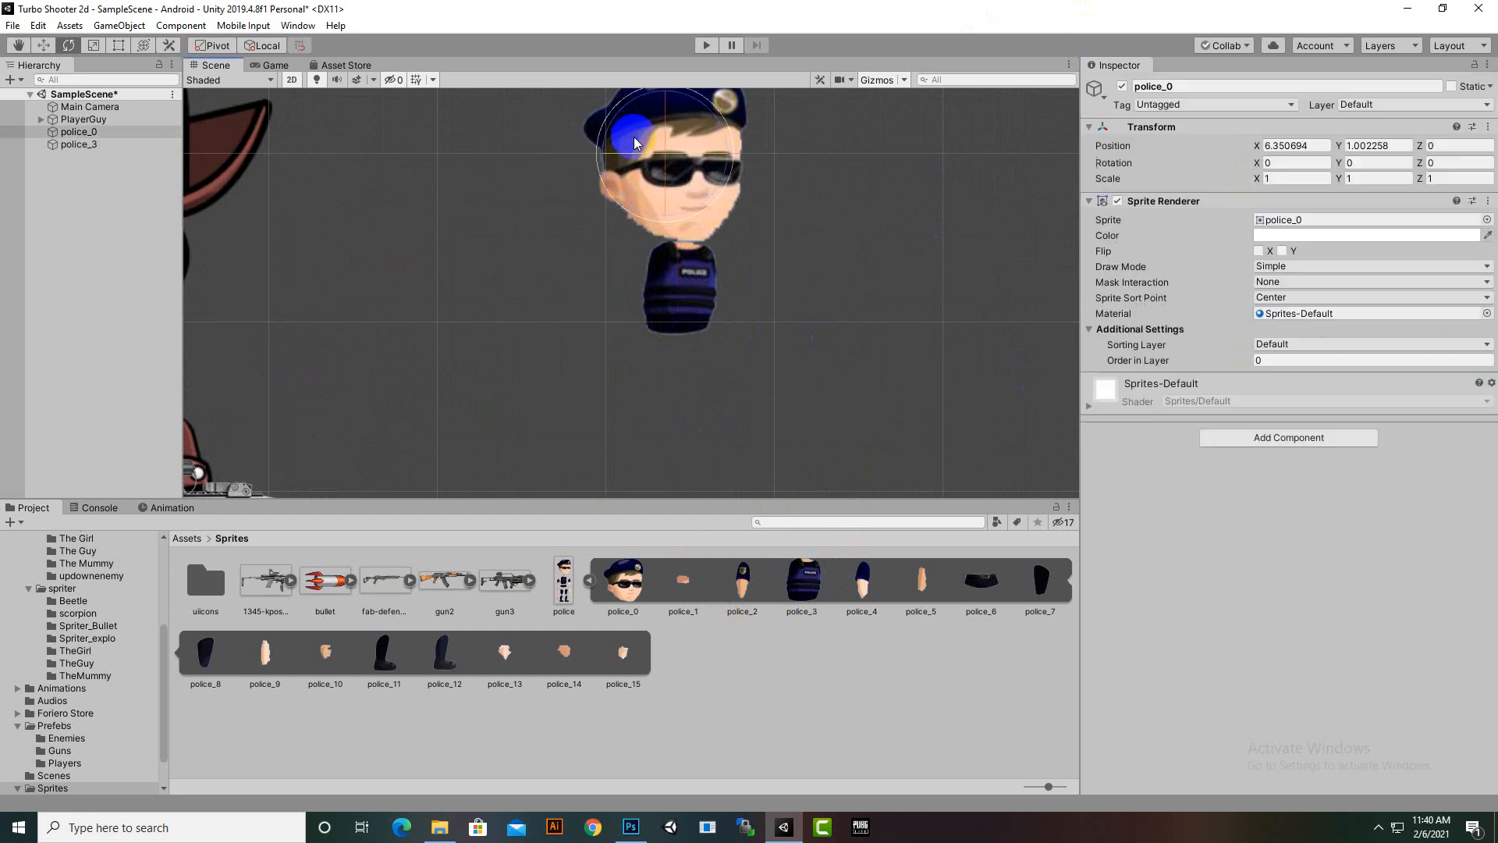
pyautogui.click(1308, 360)
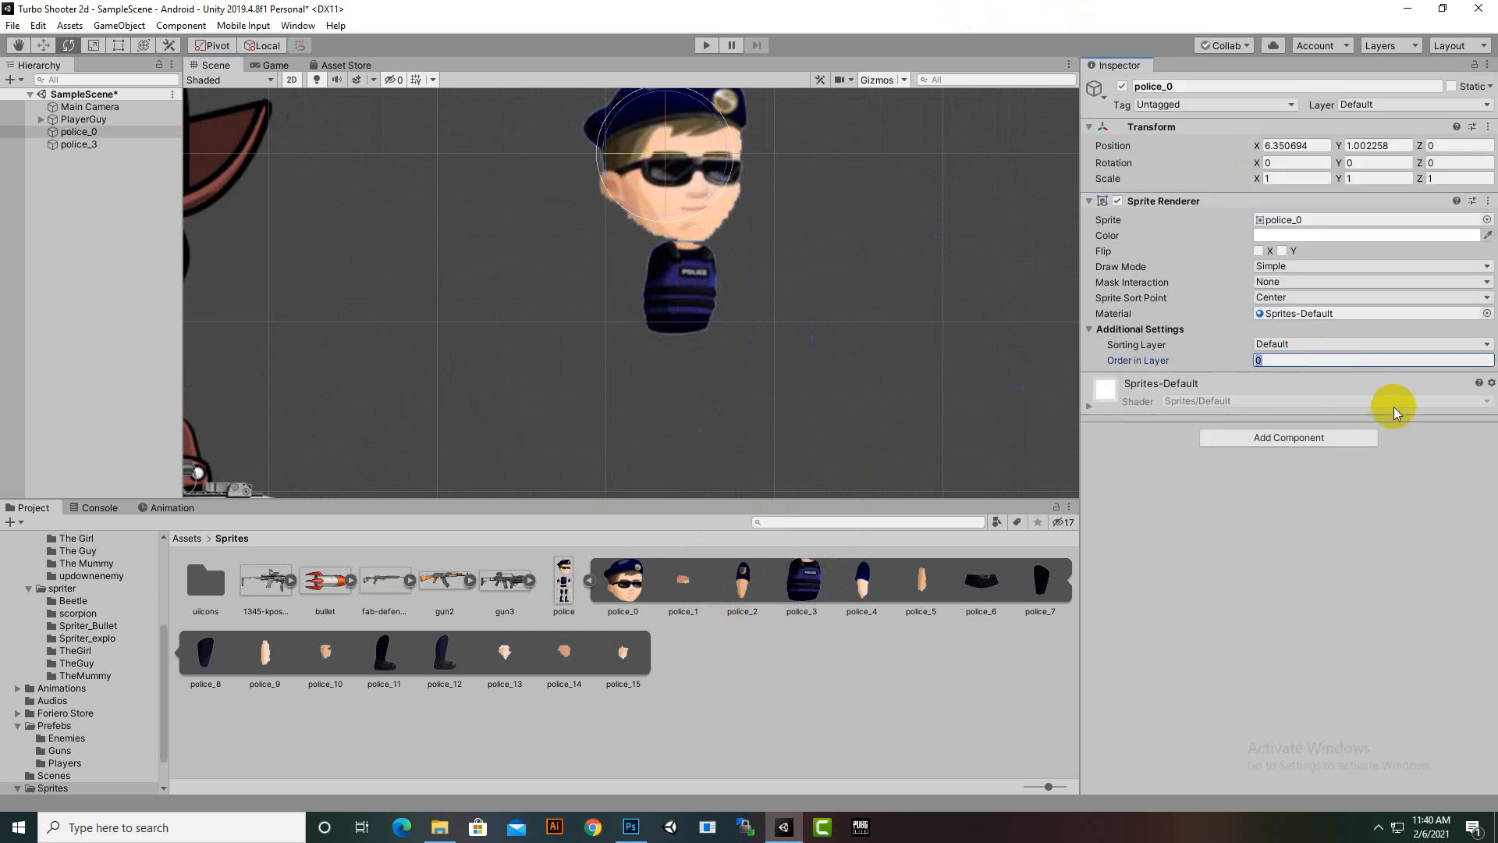
pyautogui.write('6')
# Step: Attach the police_2 upper arm at the shoulder near X 6.126, Y 0.247, rotated about -40.8 on Z, with Order in Layer 6
pyautogui.moveTo(742, 582); pyautogui.dragTo(651, 269)
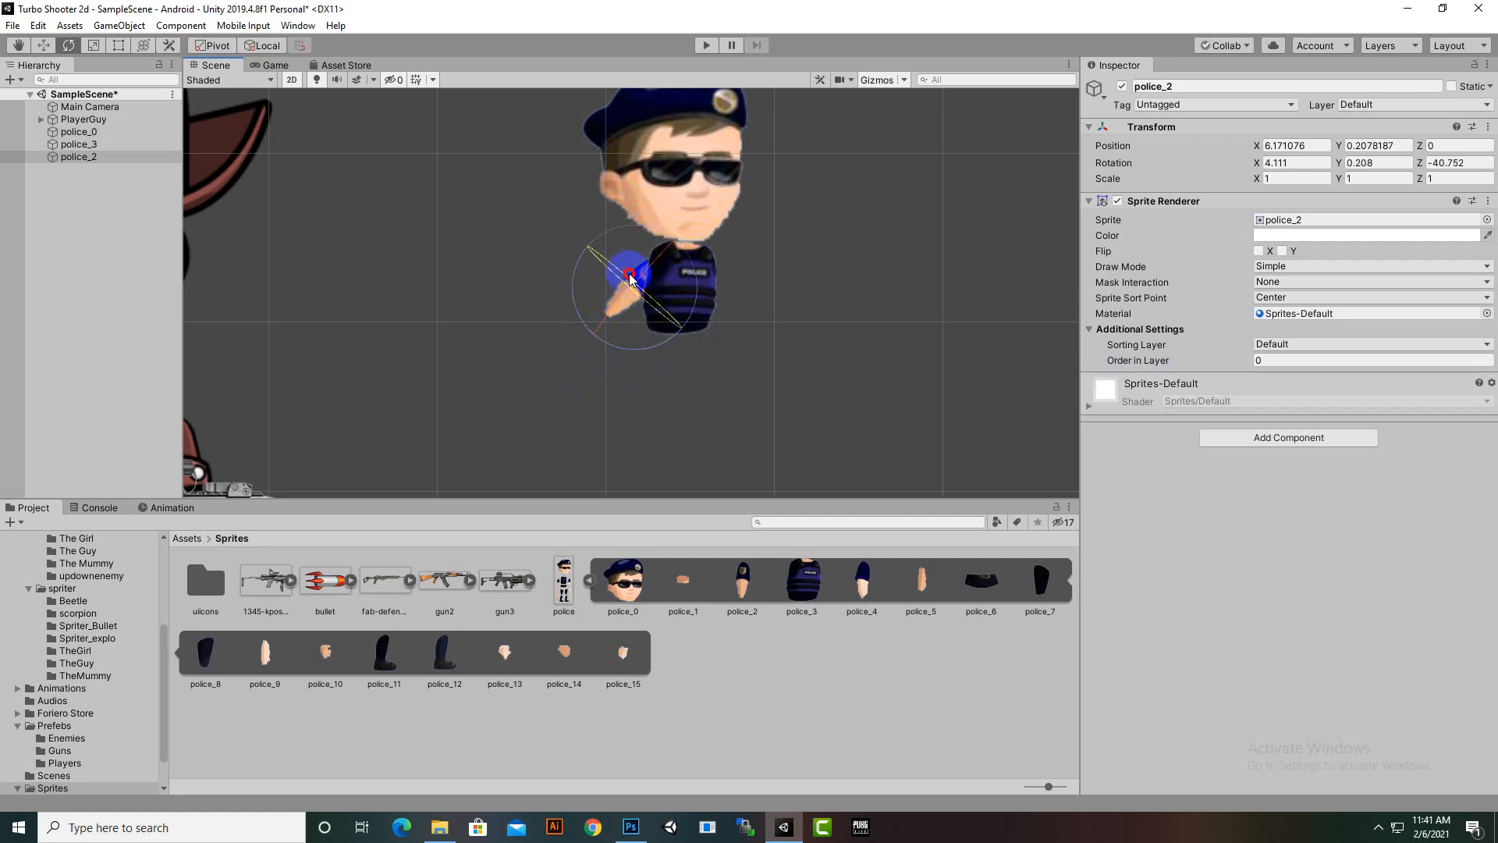
pyautogui.click(44, 45)
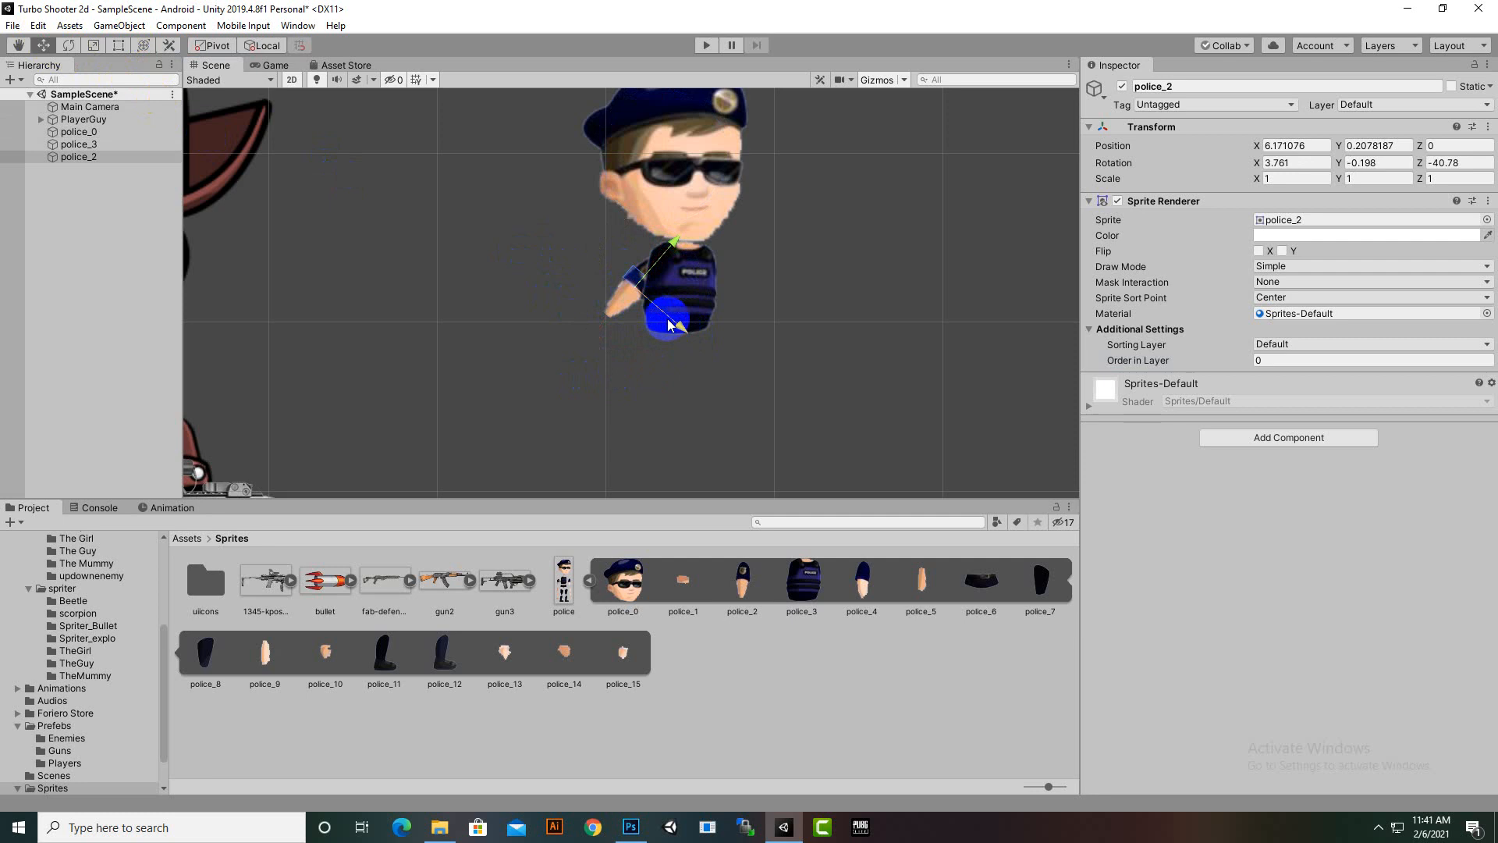
pyautogui.moveTo(669, 320); pyautogui.dragTo(665, 329)
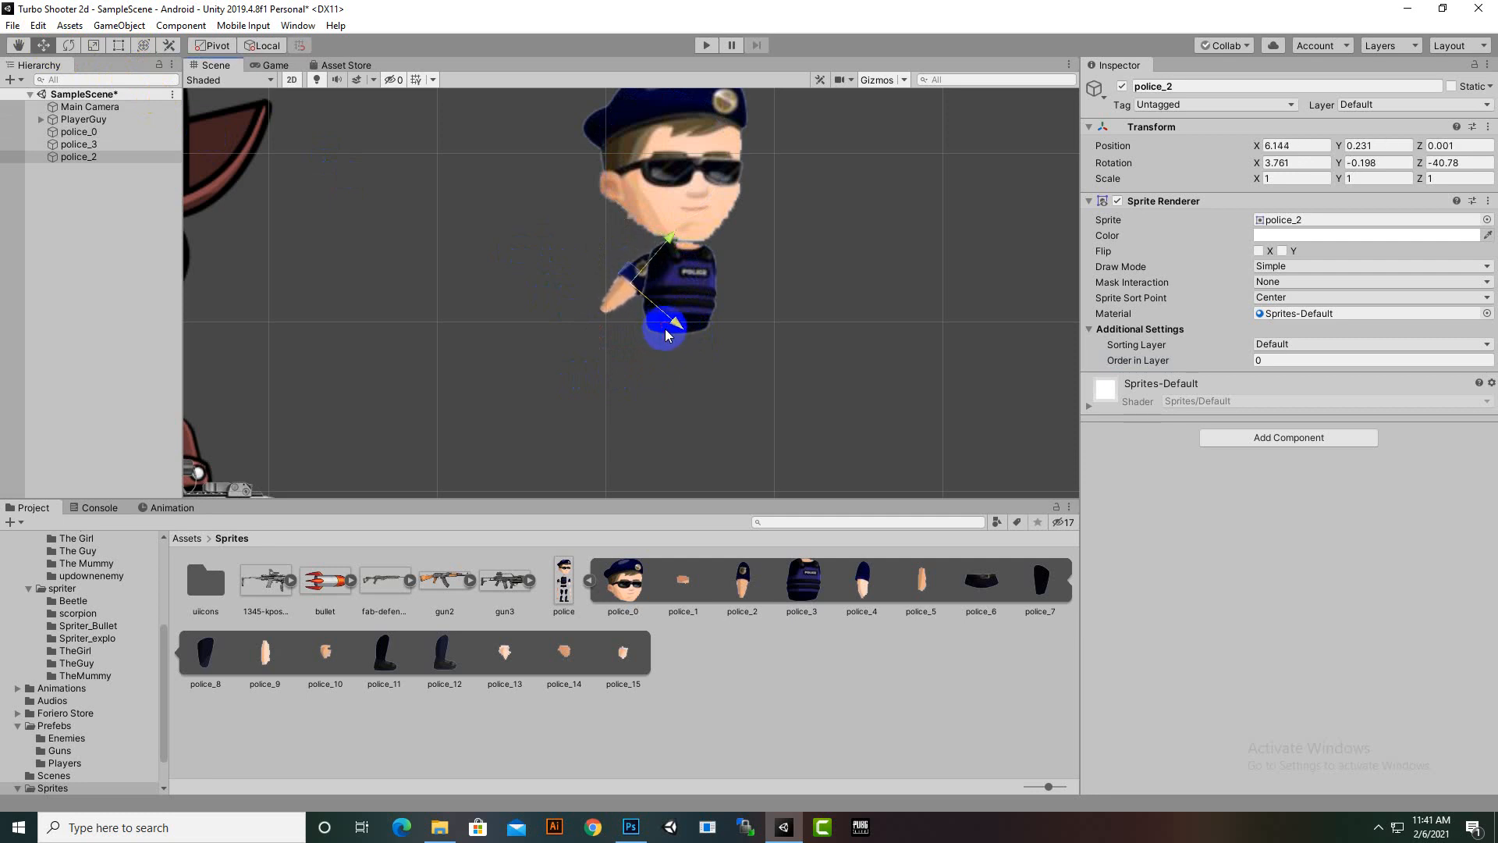
pyautogui.click(1287, 359)
pyautogui.write('6')
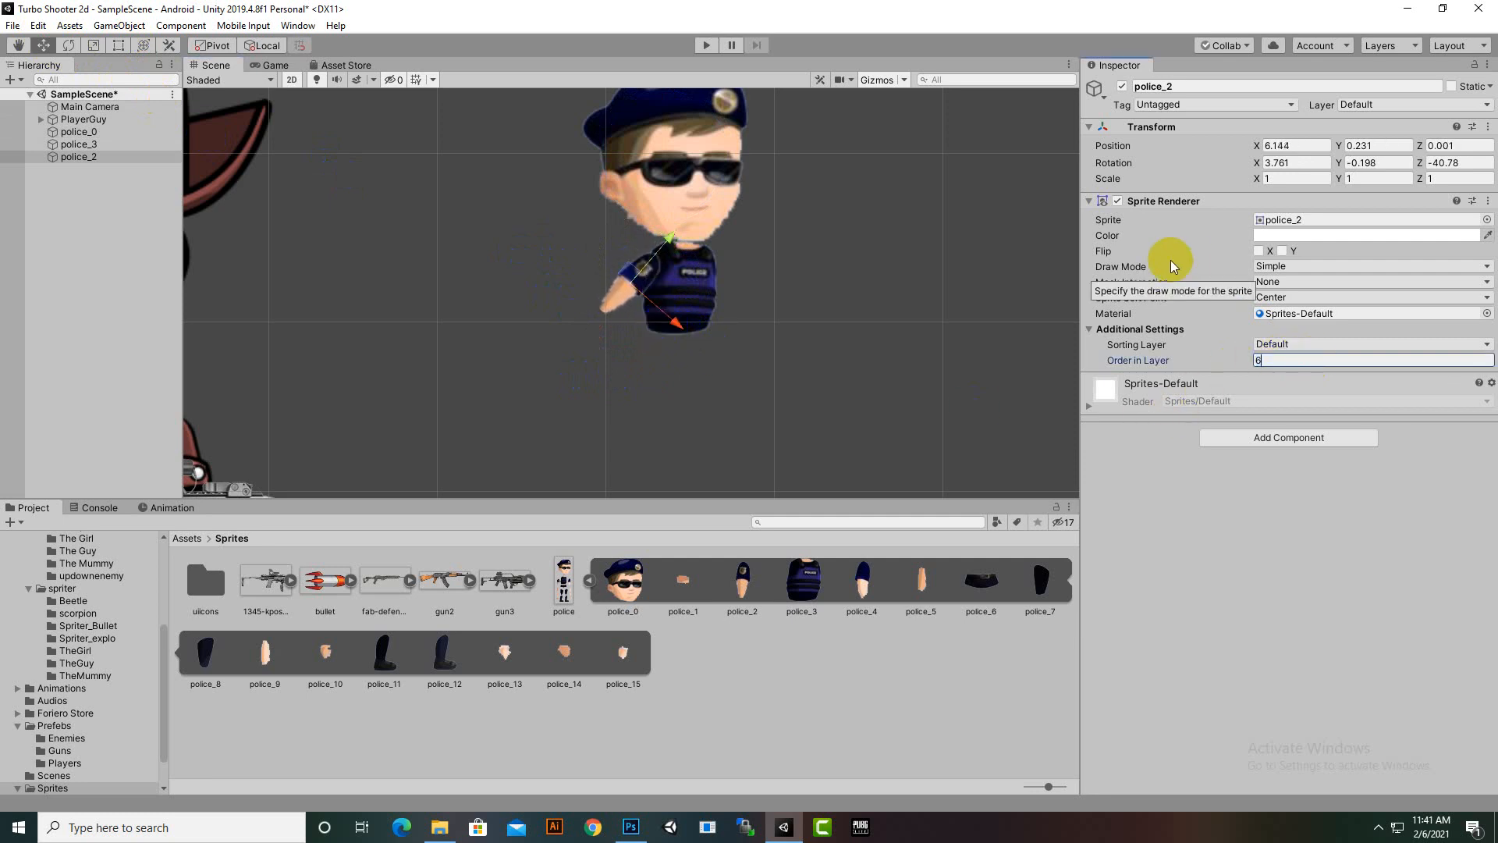
pyautogui.moveTo(674, 352); pyautogui.dragTo(657, 339)
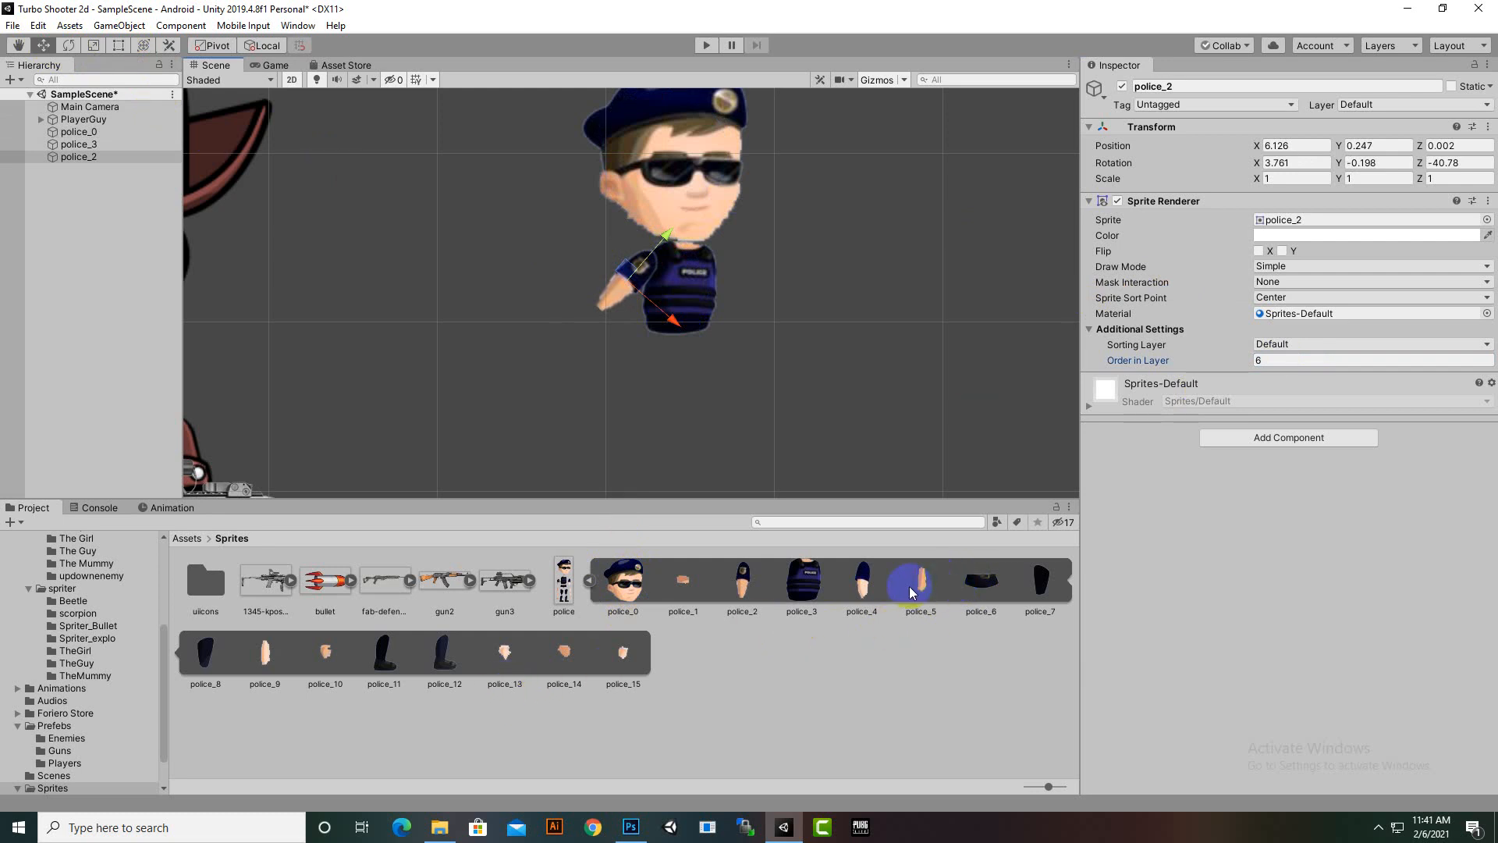
# Step: Place the police_5 forearm and the police_14 hand below the upper arm, and set the hand's Order in Layer to 8
pyautogui.moveTo(916, 617); pyautogui.dragTo(604, 334)
pyautogui.click(1296, 359)
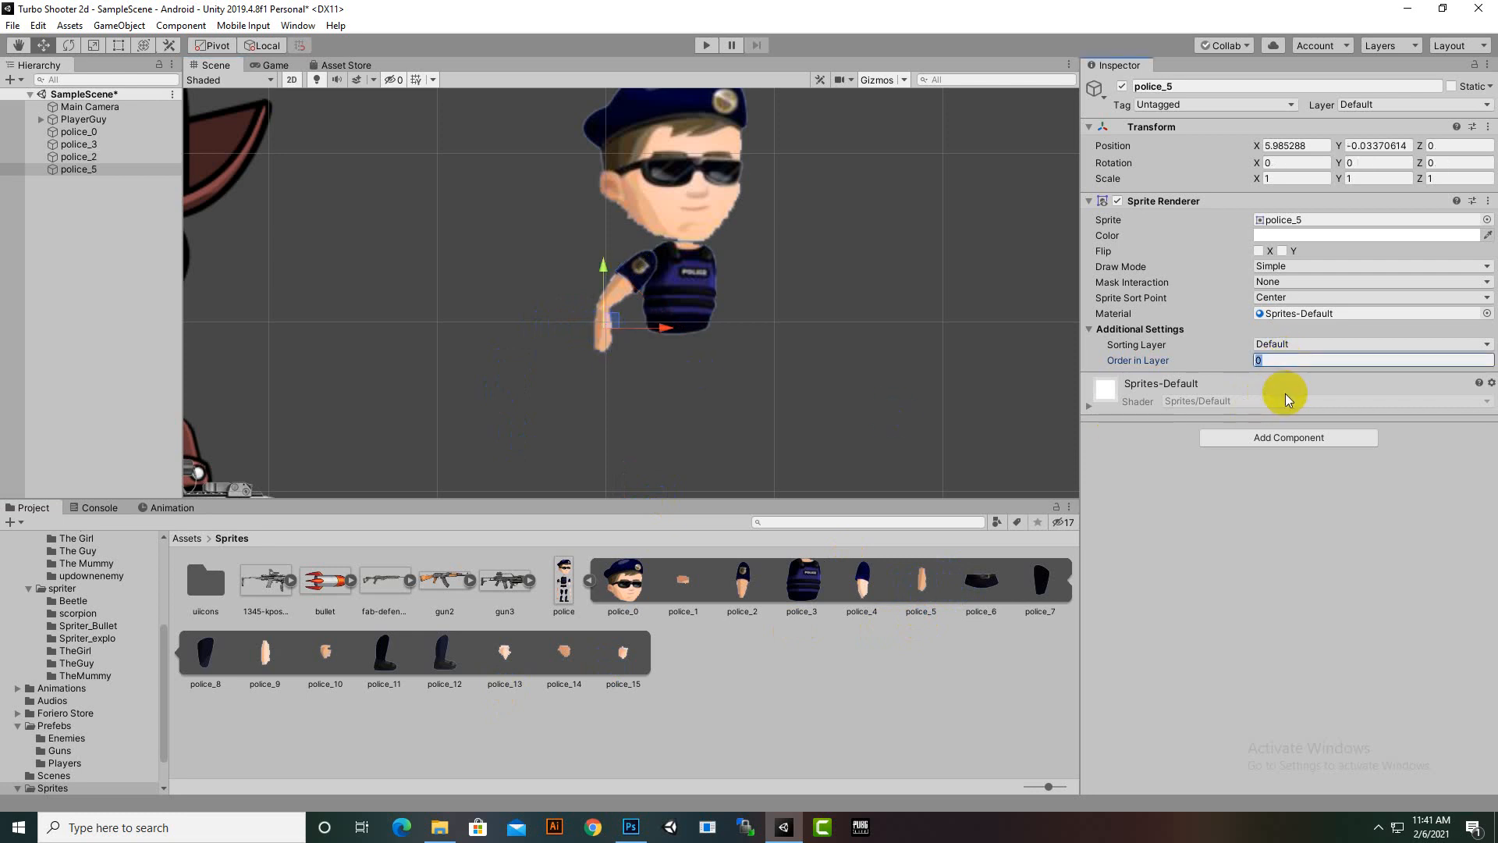
pyautogui.click(557, 650)
pyautogui.moveTo(559, 685); pyautogui.dragTo(603, 362)
pyautogui.scroll(-2, 686, 432)
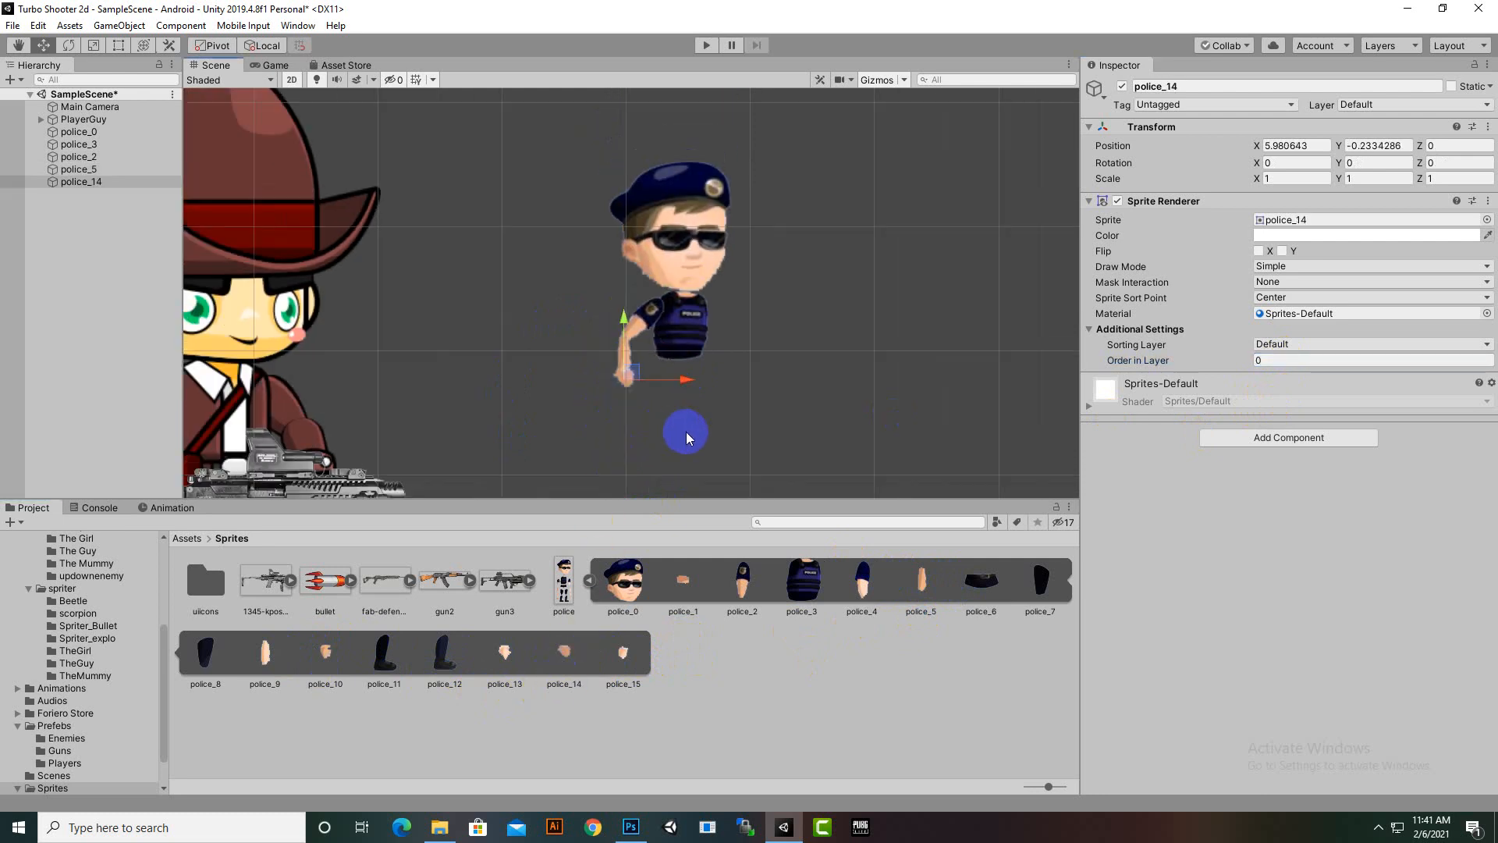
pyautogui.click(1273, 361)
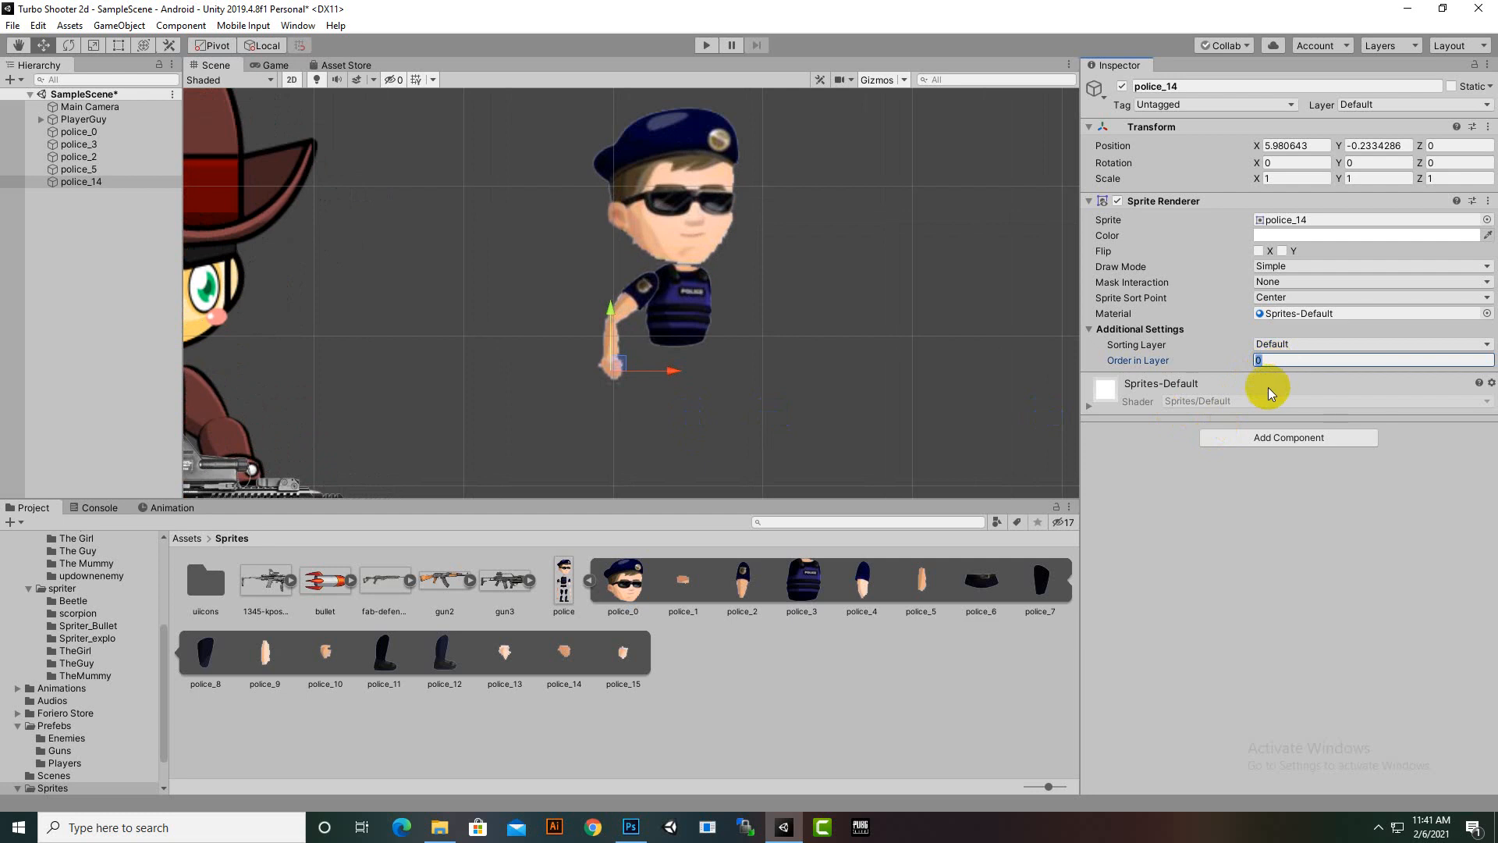
pyautogui.scroll(-2, 583, 267)
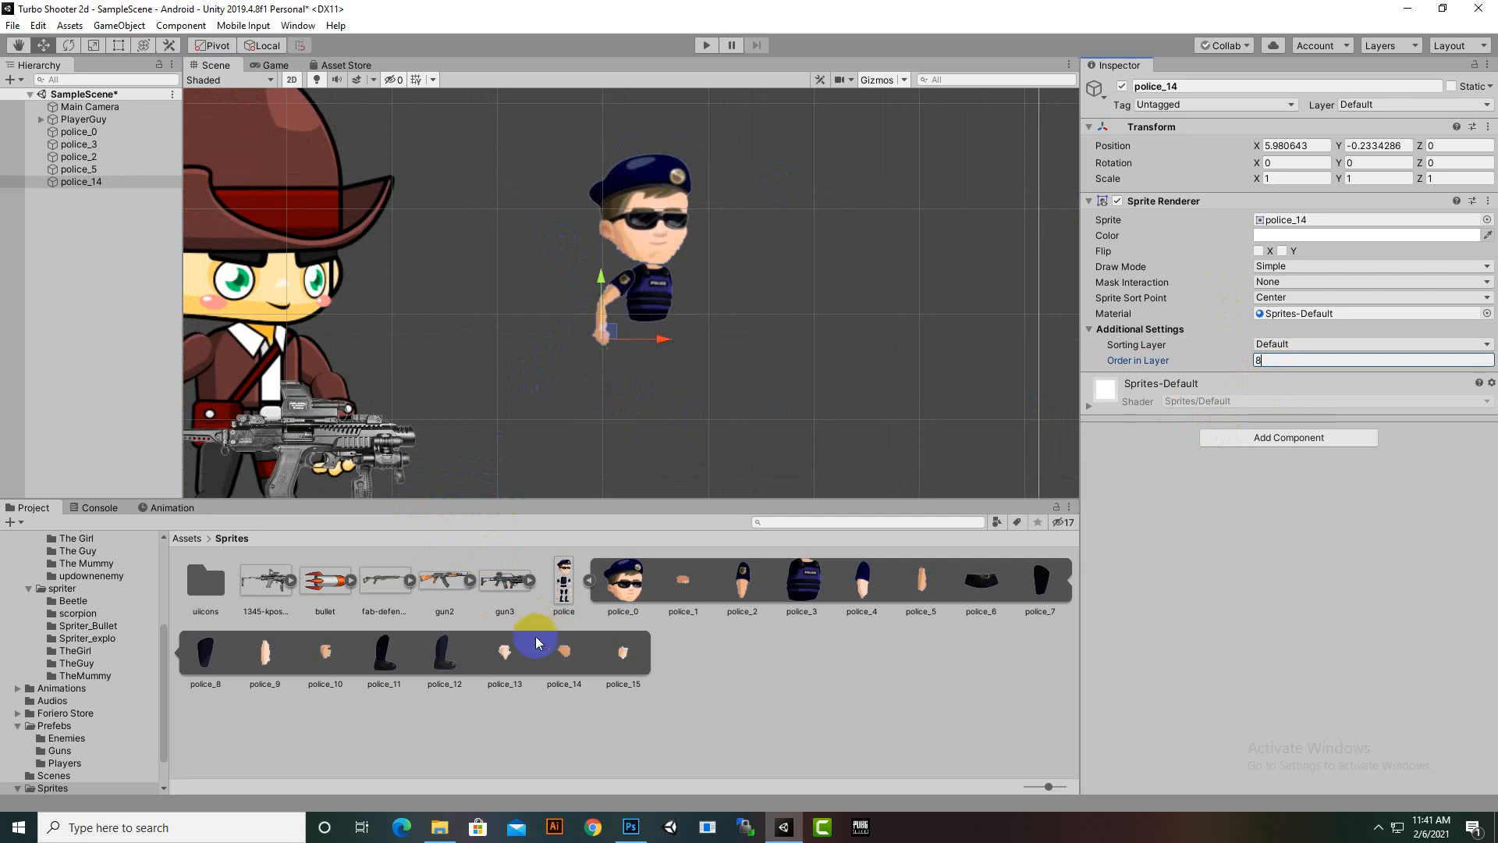
# Step: Place the police_9 leg under the torso with Order in Layer 4, duplicate it, and shift the copy to about X 6.538
pyautogui.moveTo(250, 675); pyautogui.dragTo(638, 335)
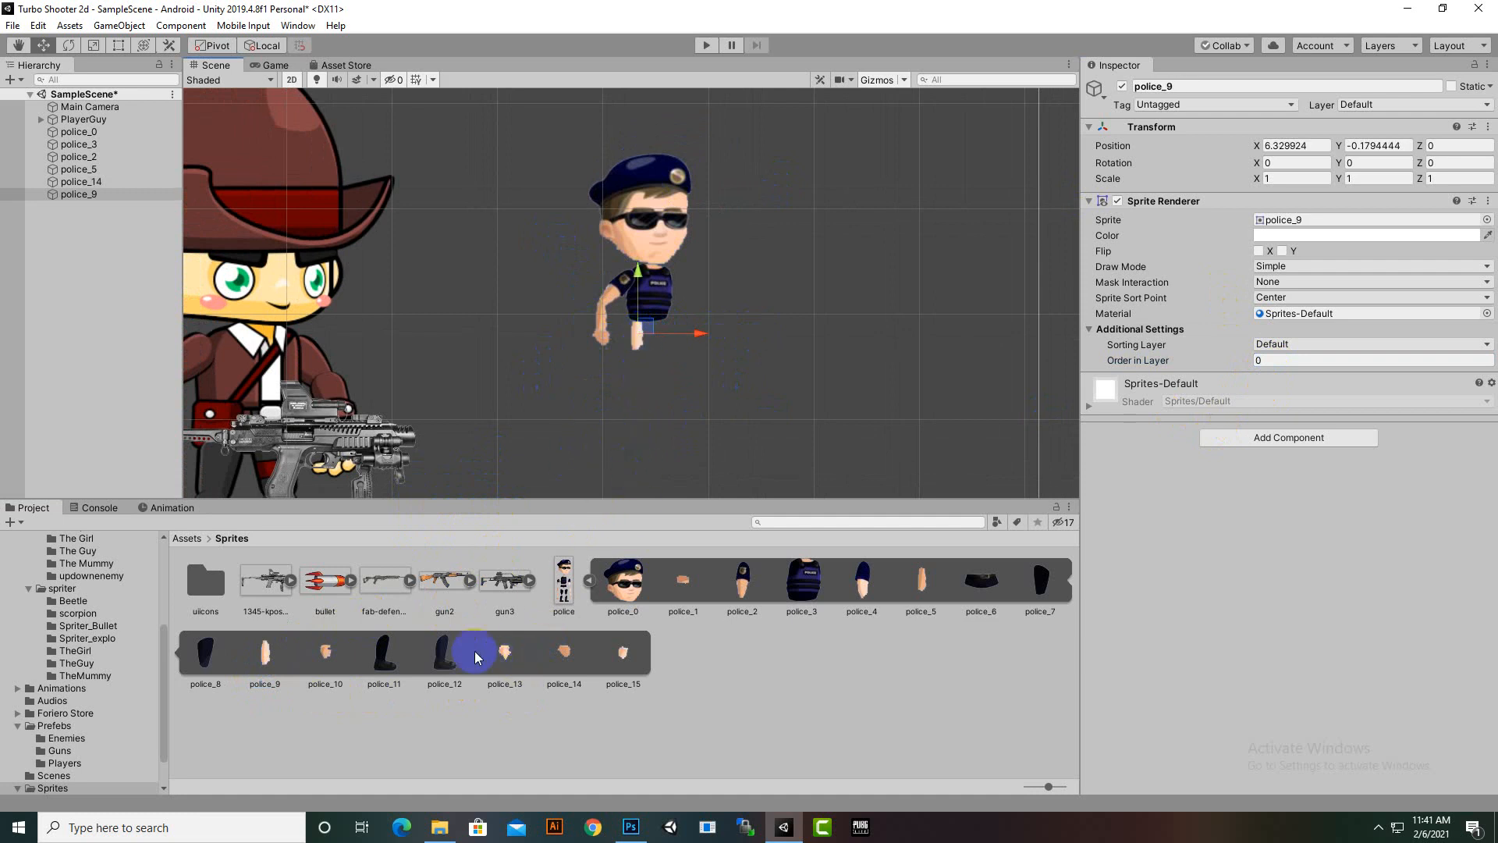
pyautogui.click(457, 582)
pyautogui.click(1328, 360)
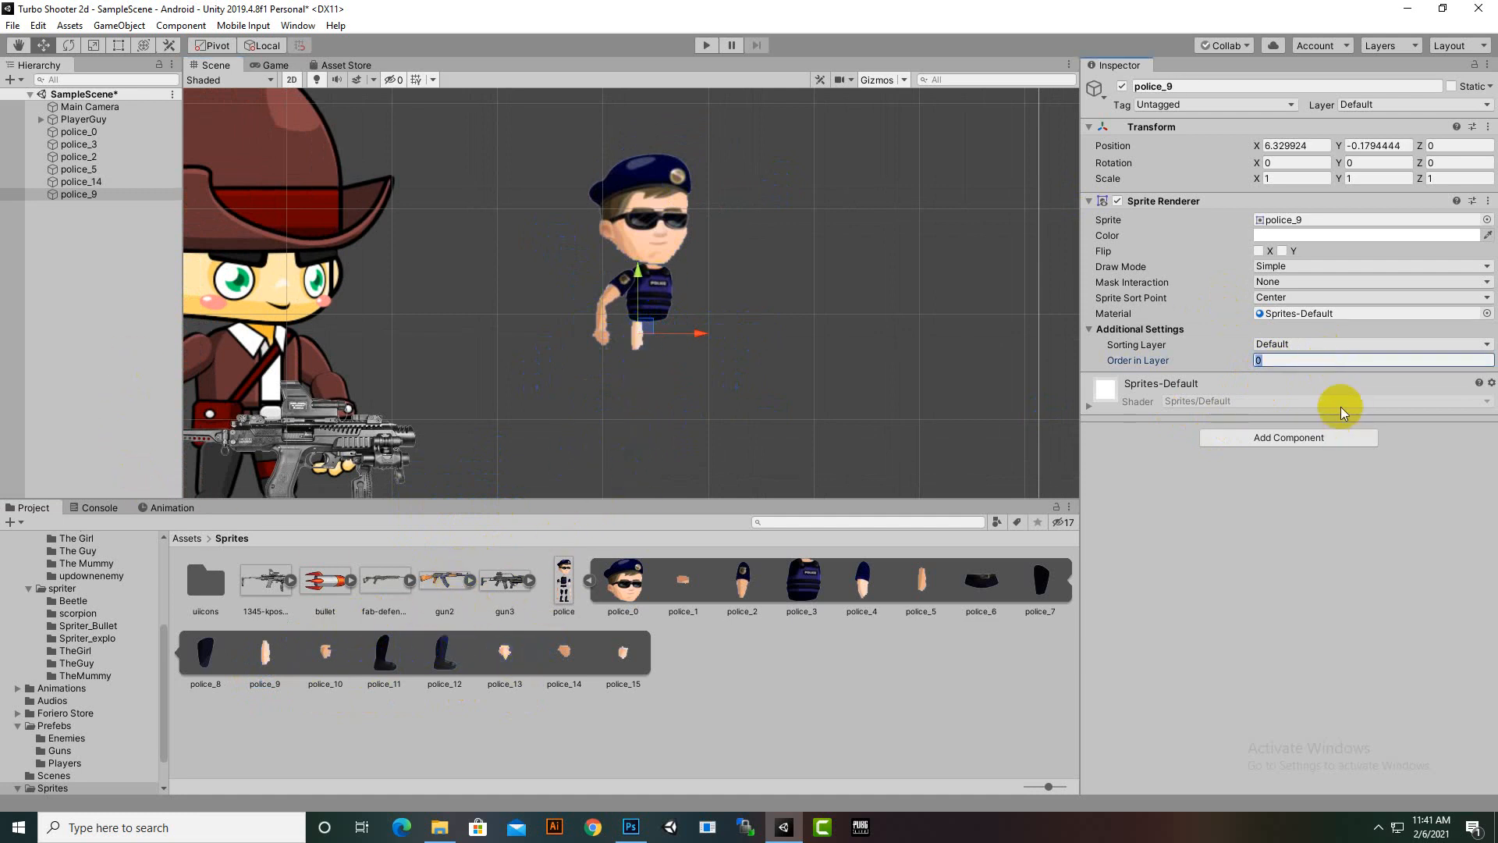
pyautogui.write('4')
pyautogui.click(77, 192)
pyautogui.hotkey('ctrl', 'd')
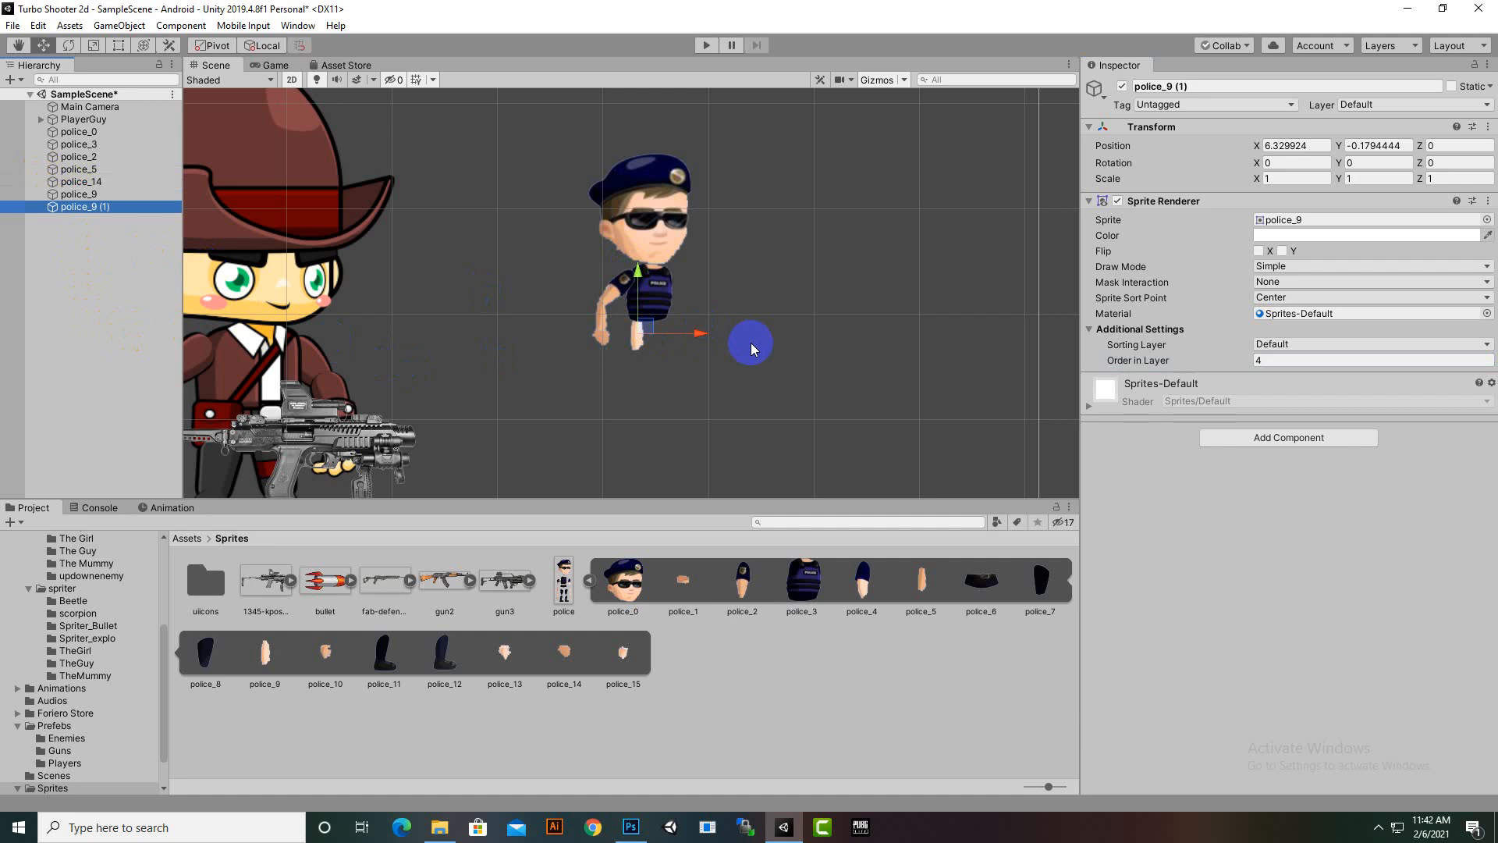
pyautogui.moveTo(705, 337); pyautogui.dragTo(737, 337)
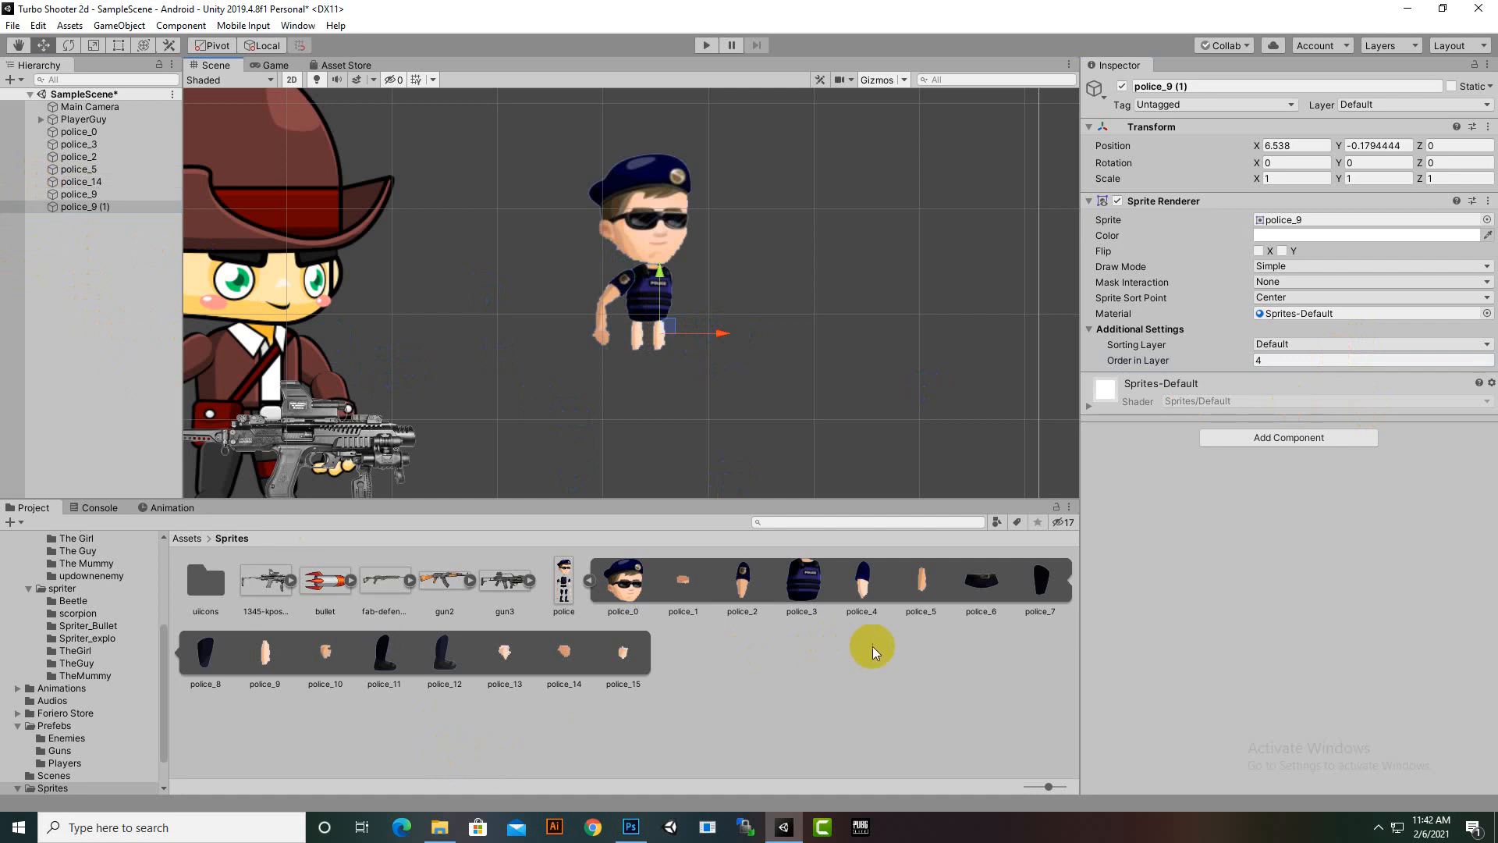
# Step: Place the police_6 hip piece at the bottom of the torso and set its Order in Layer to 6
pyautogui.moveTo(681, 606); pyautogui.dragTo(749, 597)
pyautogui.moveTo(986, 601); pyautogui.dragTo(649, 324)
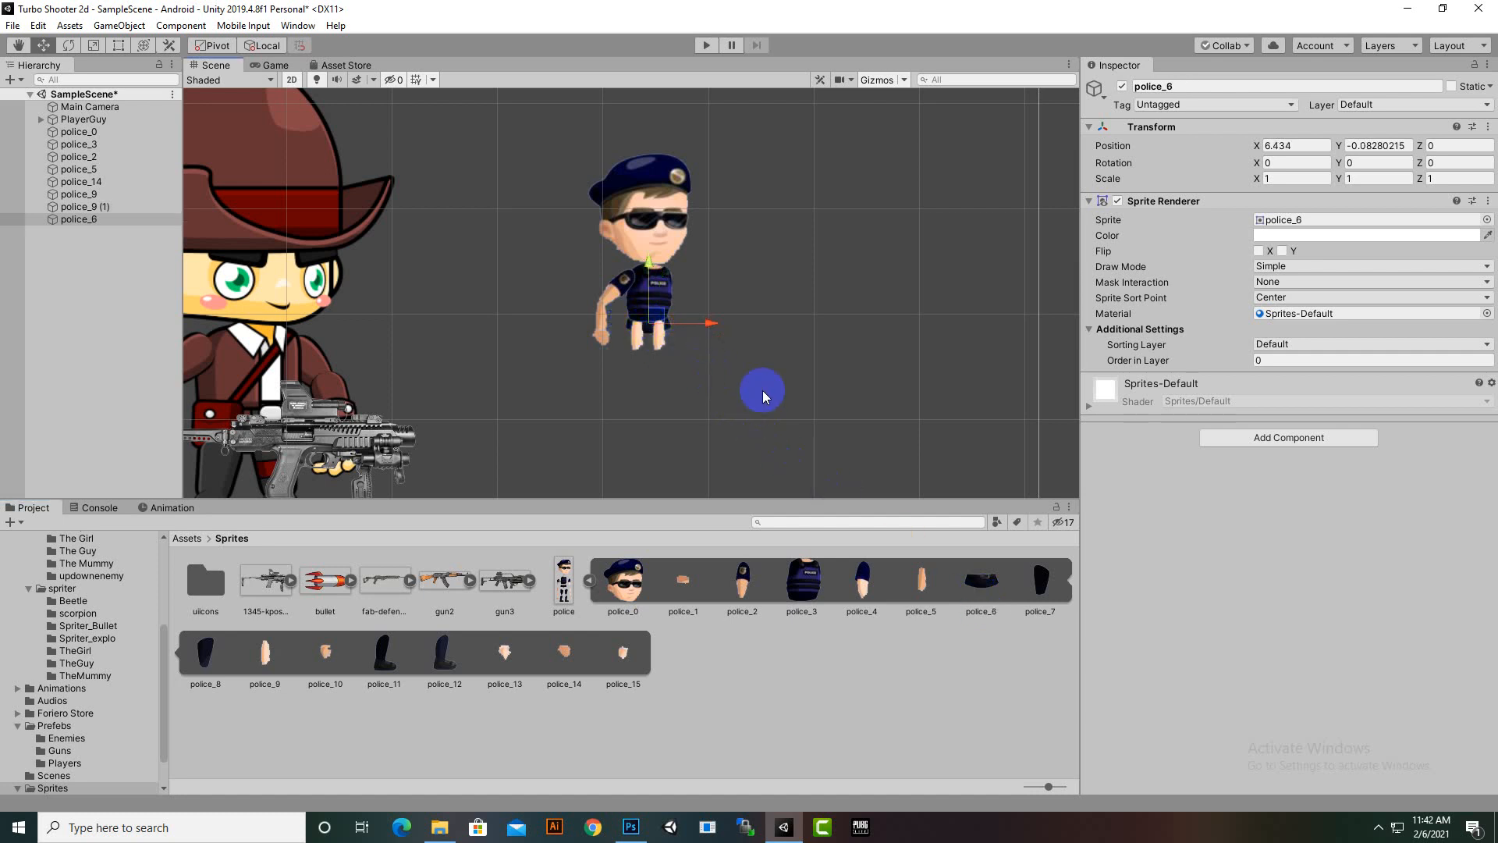
pyautogui.click(1259, 363)
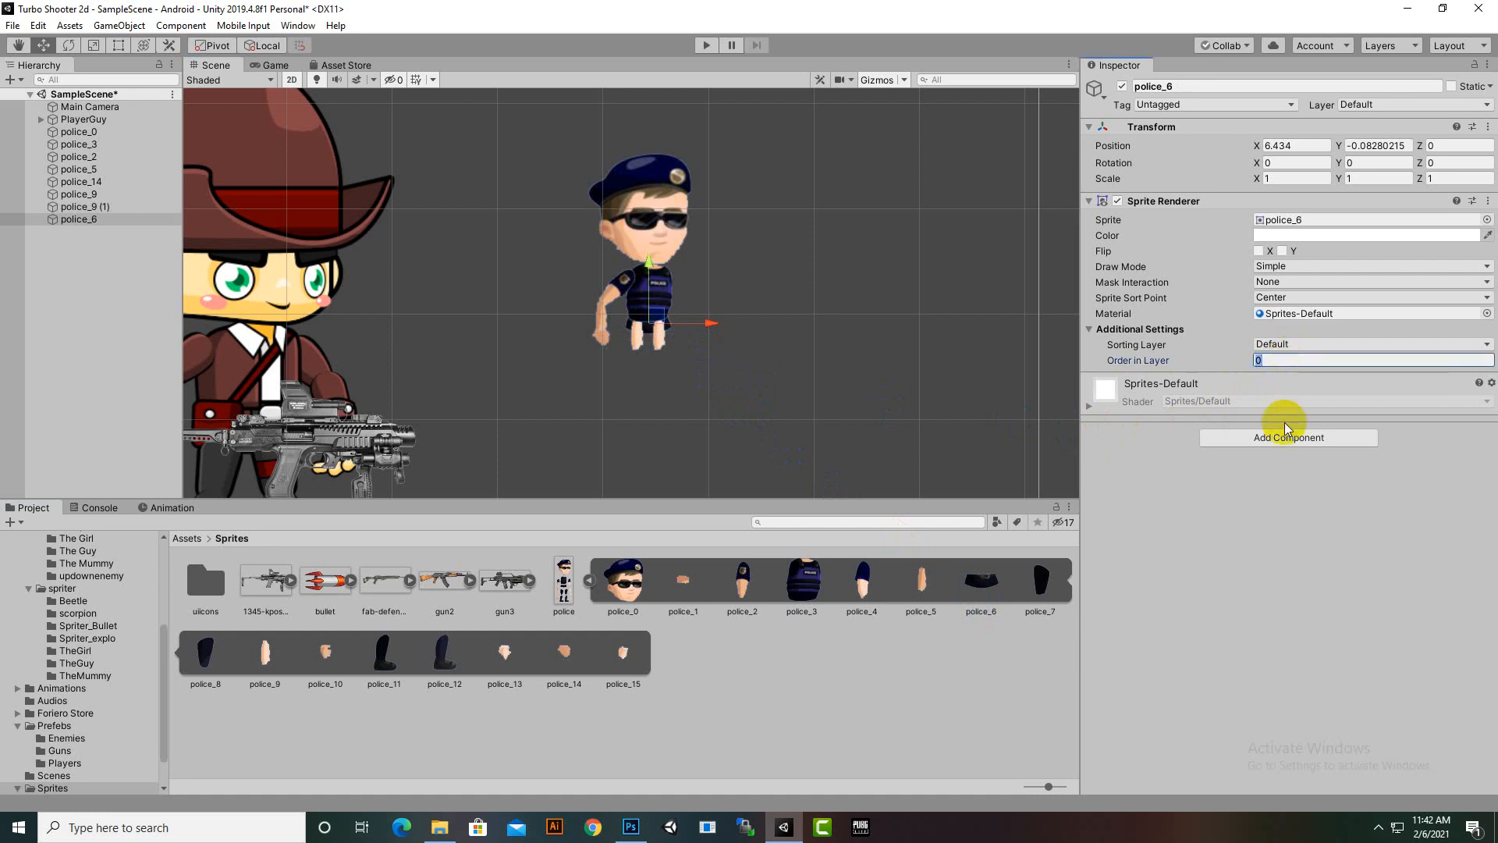
pyautogui.write('6')
# Step: Lower both police_9 leg pieces beneath the hips, the copy to about Y -0.255 and the original to about Y -0.263
pyautogui.scroll(5, 639, 359)
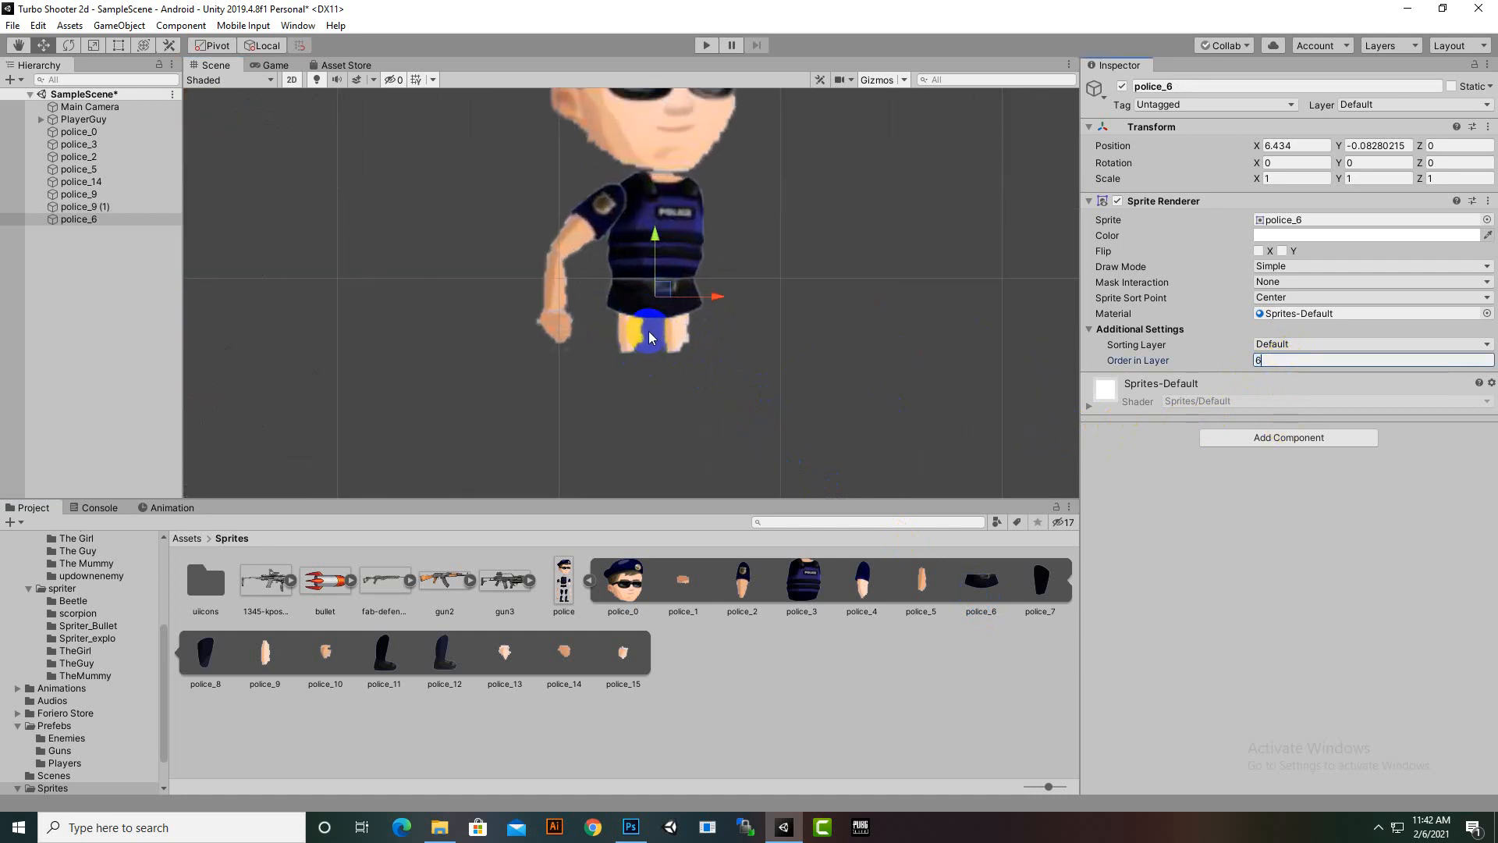
pyautogui.click(685, 348)
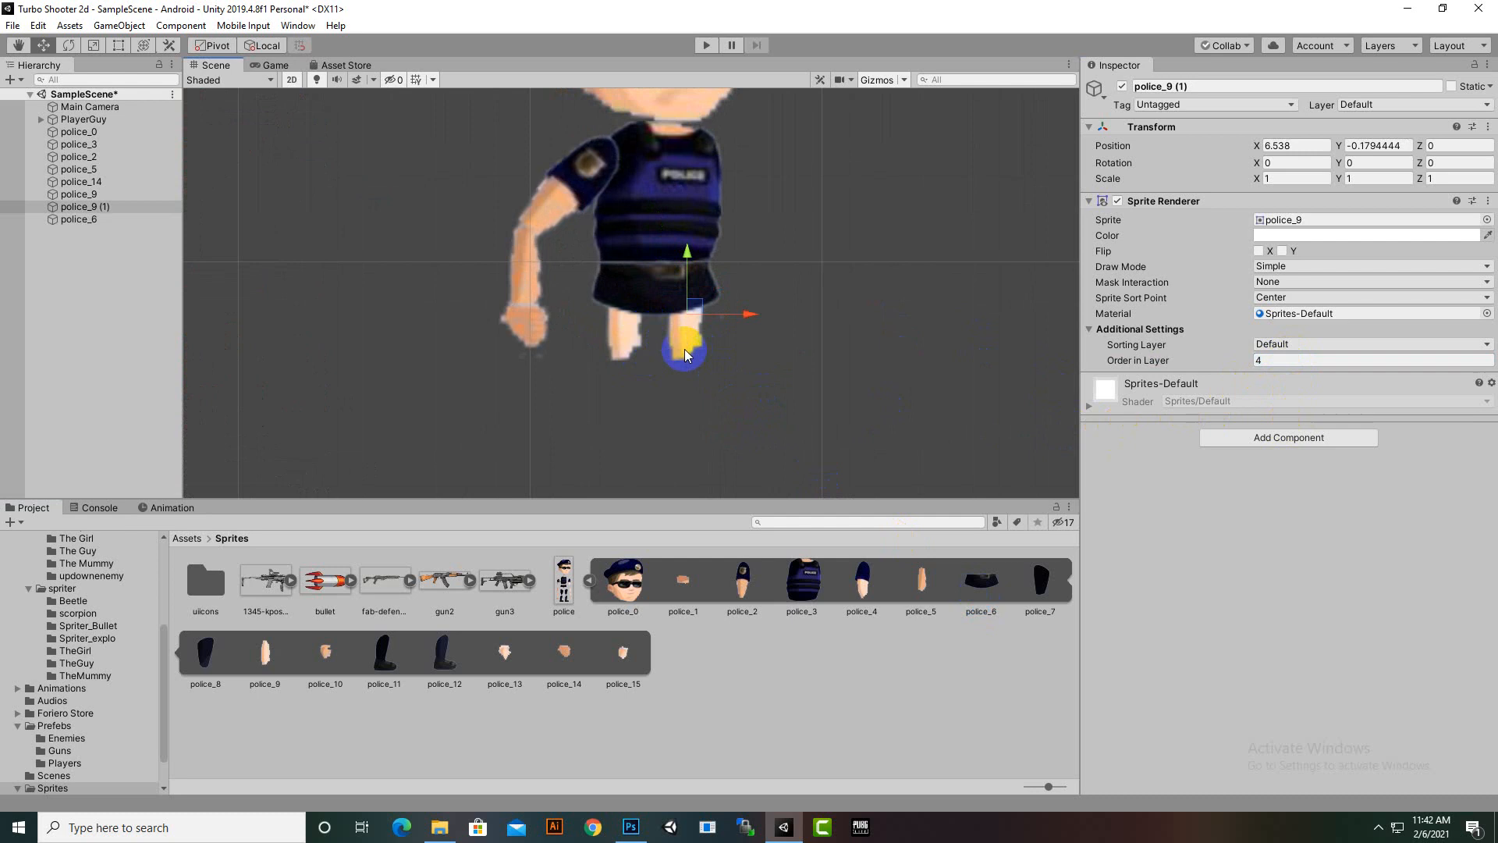
pyautogui.moveTo(687, 255); pyautogui.dragTo(686, 294)
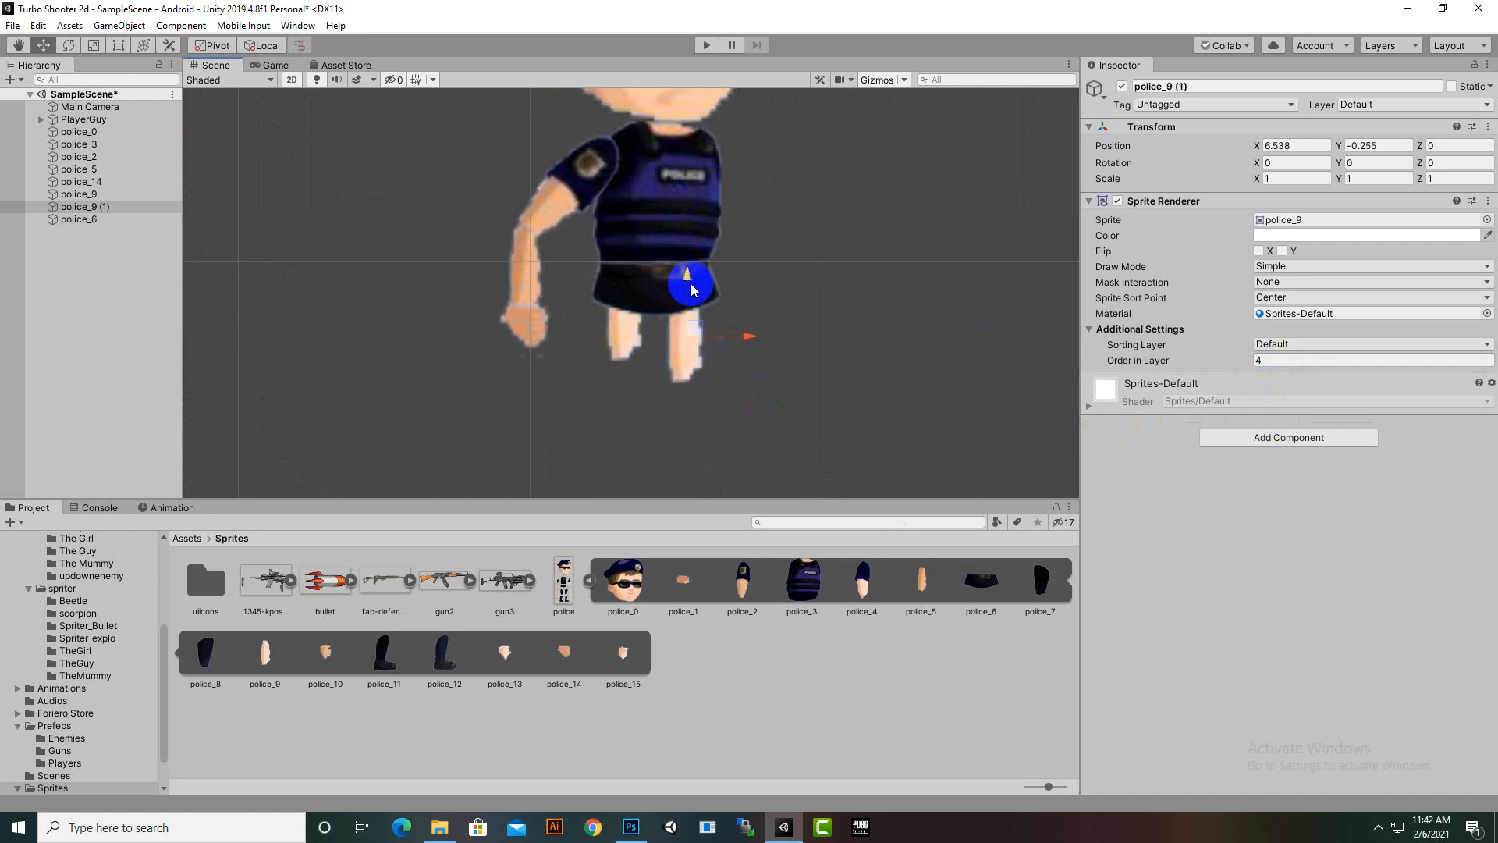
pyautogui.click(752, 339)
pyautogui.moveTo(631, 335); pyautogui.dragTo(630, 282)
# Step: Place the police_4 upper arm at the police character's other shoulder and set its Order in Layer to 4
pyautogui.scroll(-7, 699, 365)
pyautogui.moveTo(706, 371); pyautogui.dragTo(683, 447, button='middle')
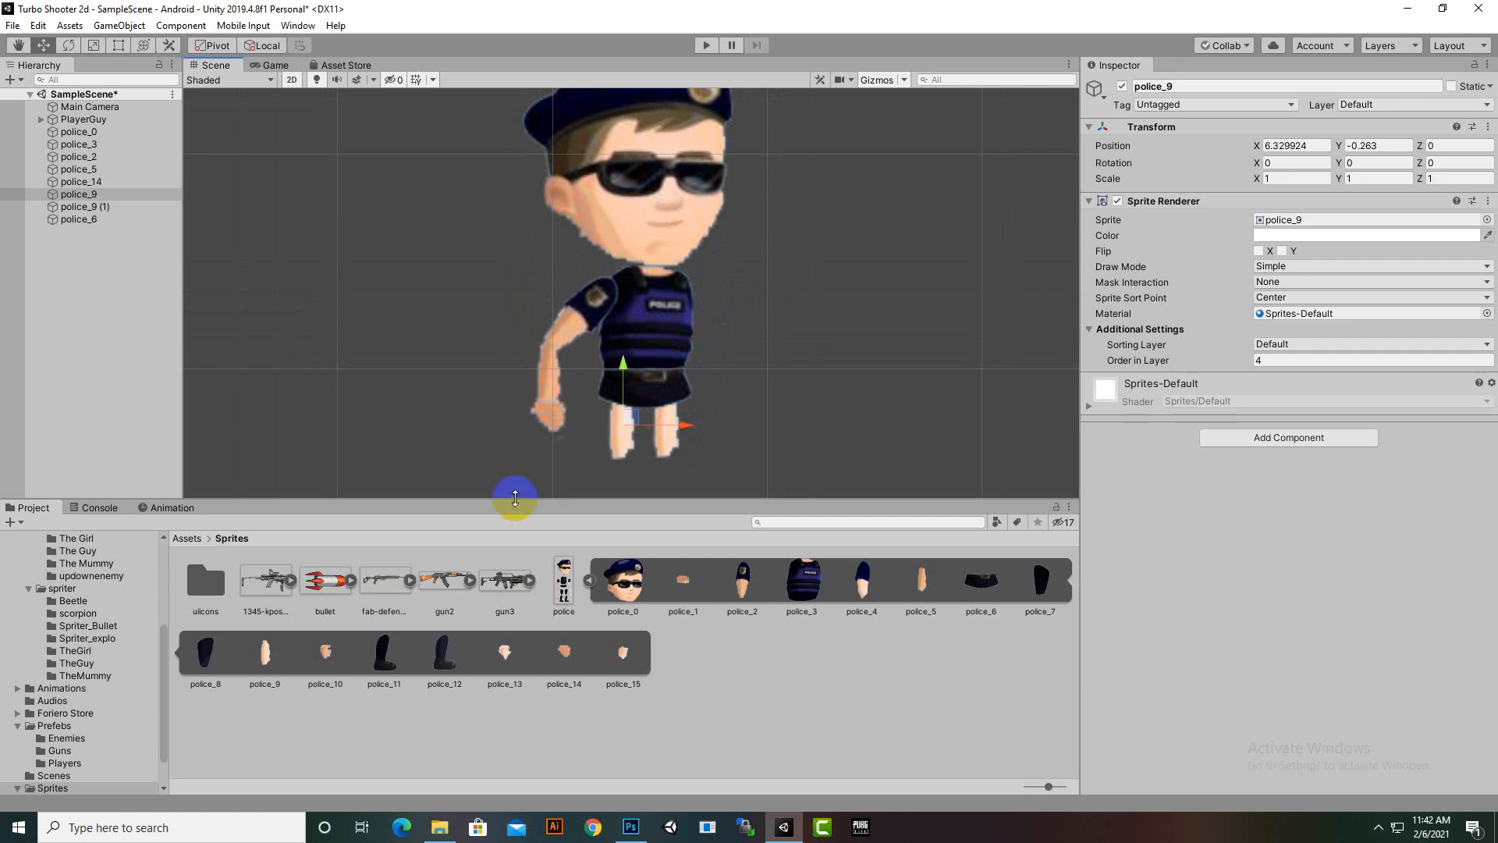
pyautogui.moveTo(796, 368); pyautogui.dragTo(763, 360, button='middle')
pyautogui.moveTo(329, 646)
pyautogui.mouseDown()
pyautogui.moveTo(640, 443)
pyautogui.moveTo(830, 452)
pyautogui.mouseUp()
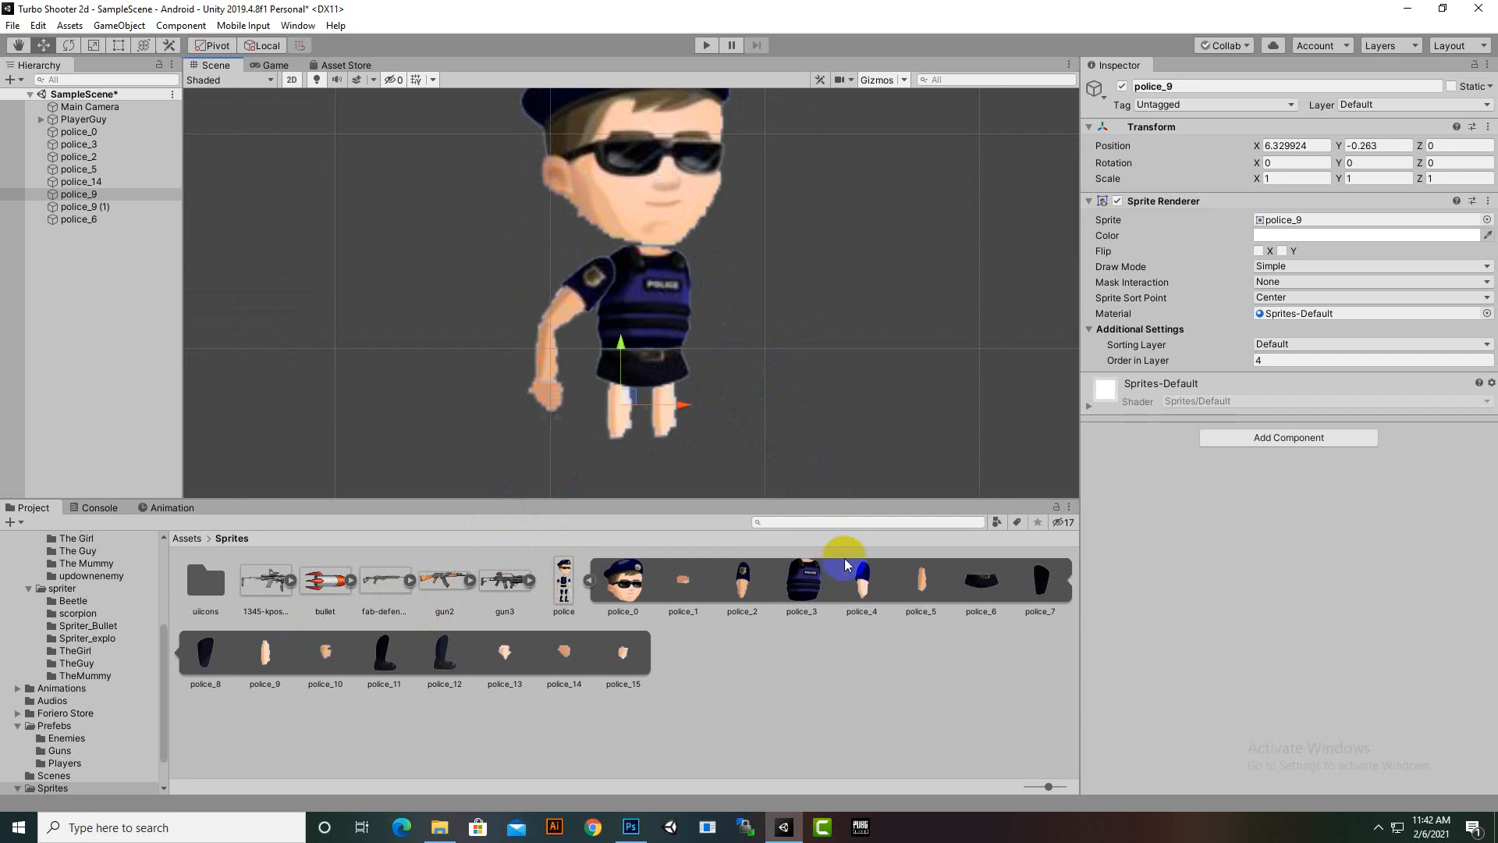
pyautogui.click(817, 583)
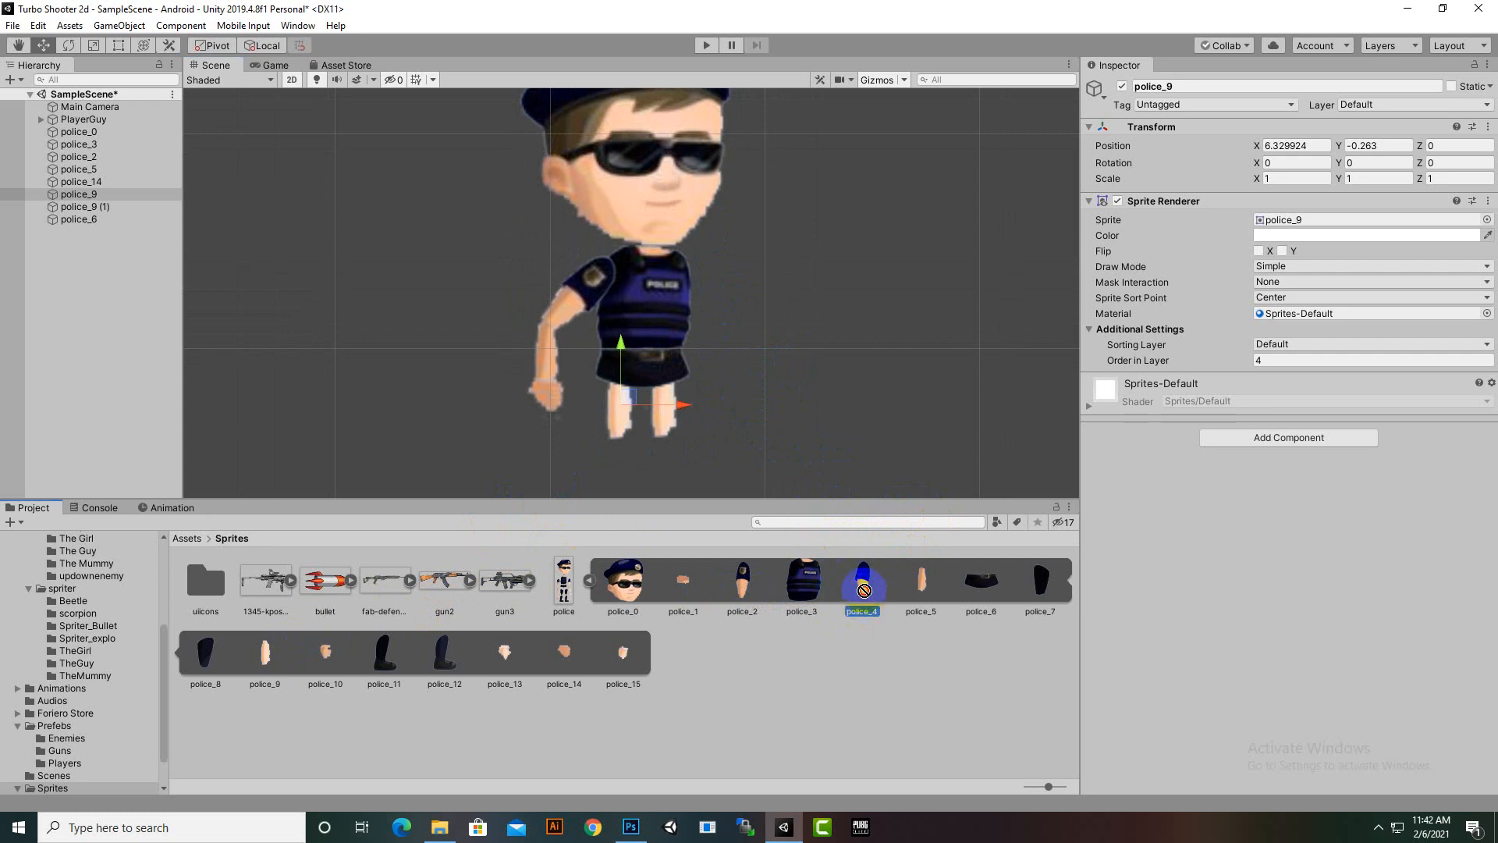
pyautogui.moveTo(861, 607); pyautogui.dragTo(689, 311)
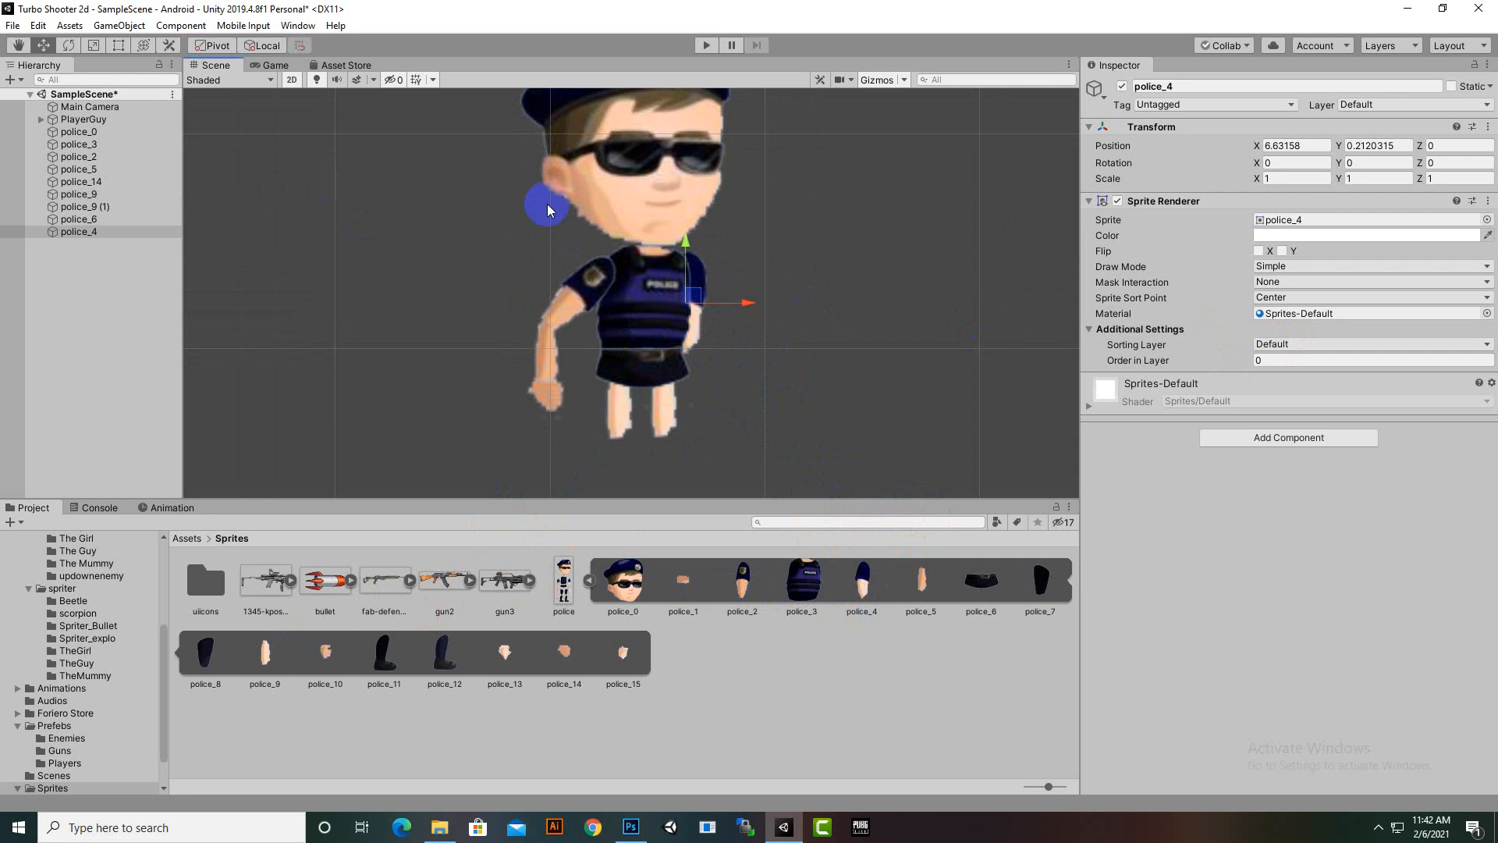
pyautogui.click(1323, 360)
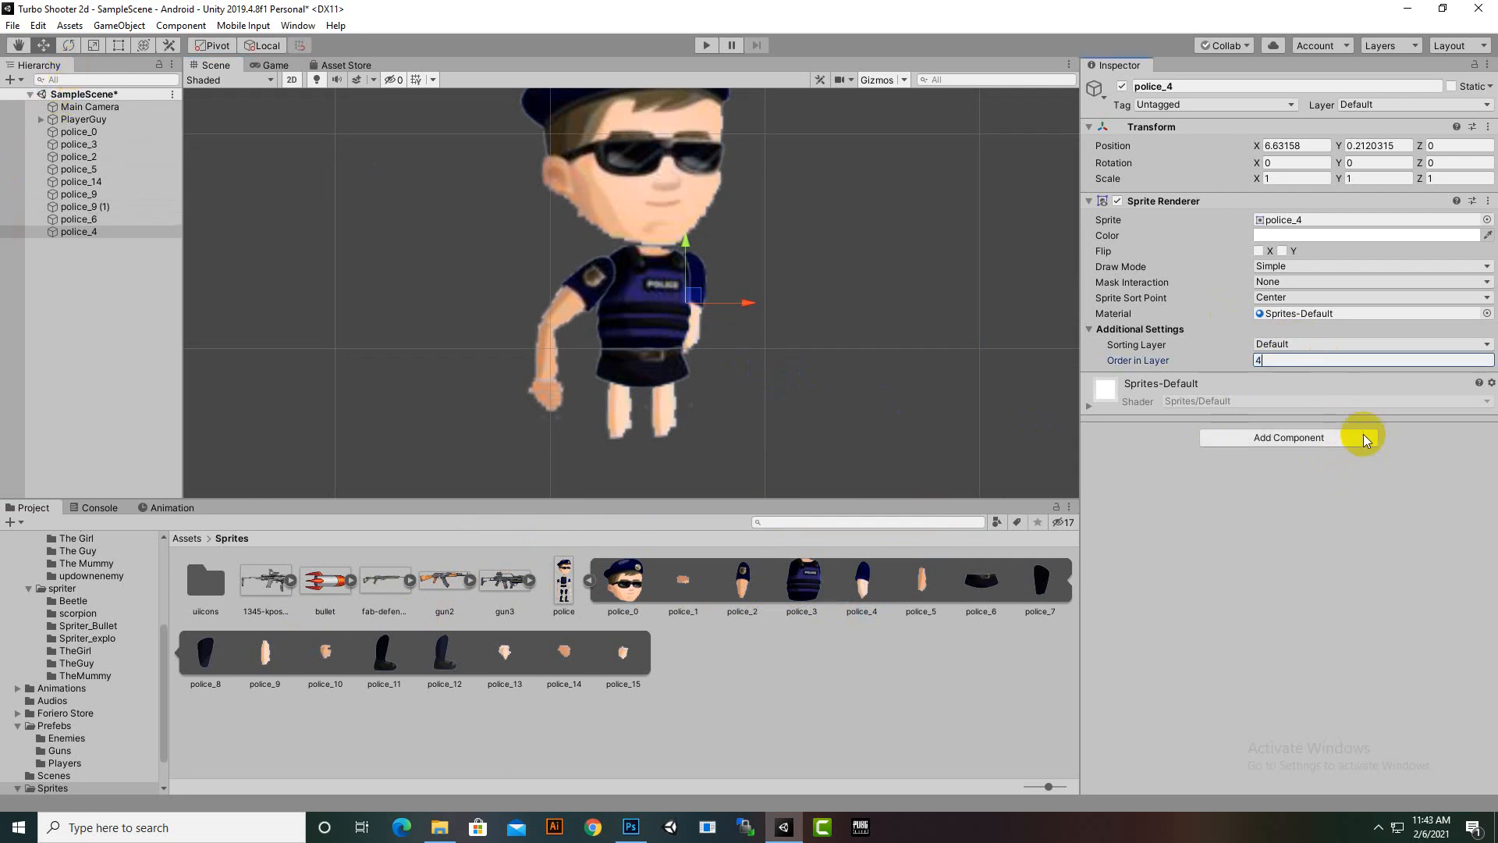
# Step: Rotate the police_4 upper arm to about 37.8° on Z, shift it to about X 6.729, Y 0.21, and keep Order in Layer 4
pyautogui.write('6')
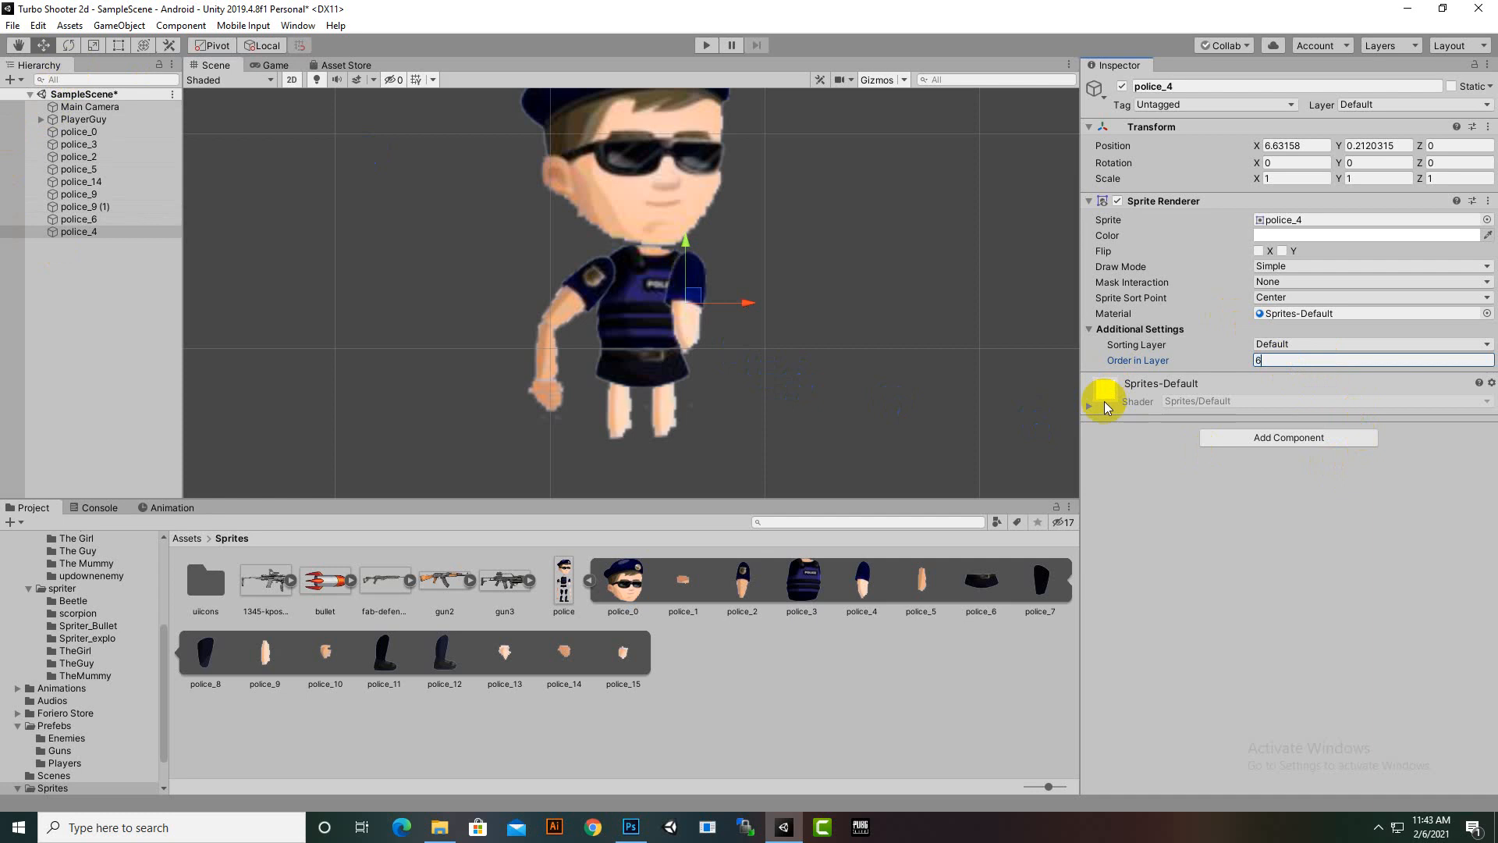
pyautogui.click(67, 45)
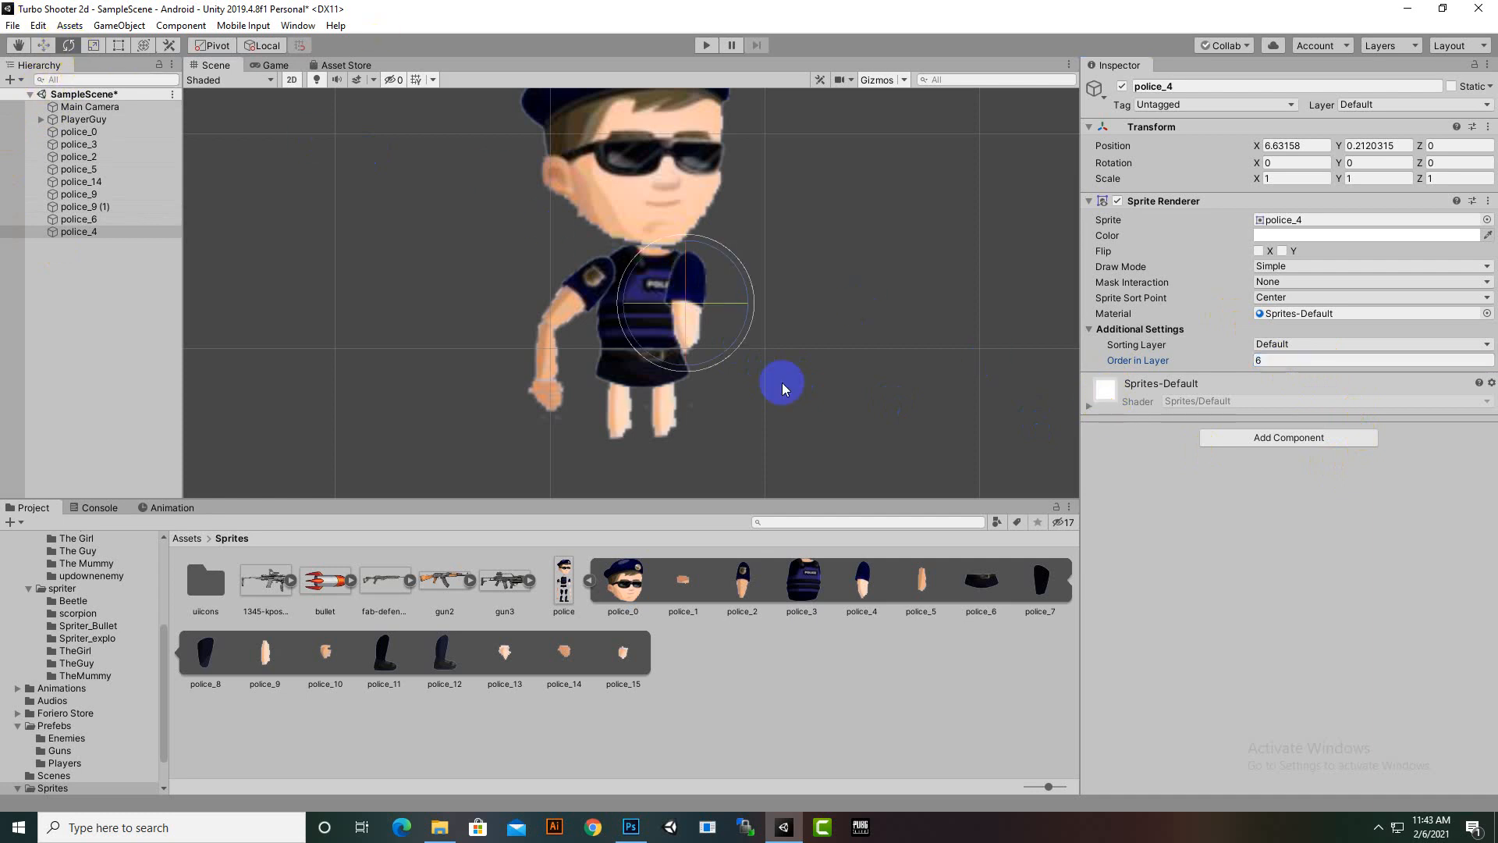
pyautogui.moveTo(718, 345); pyautogui.dragTo(793, 307)
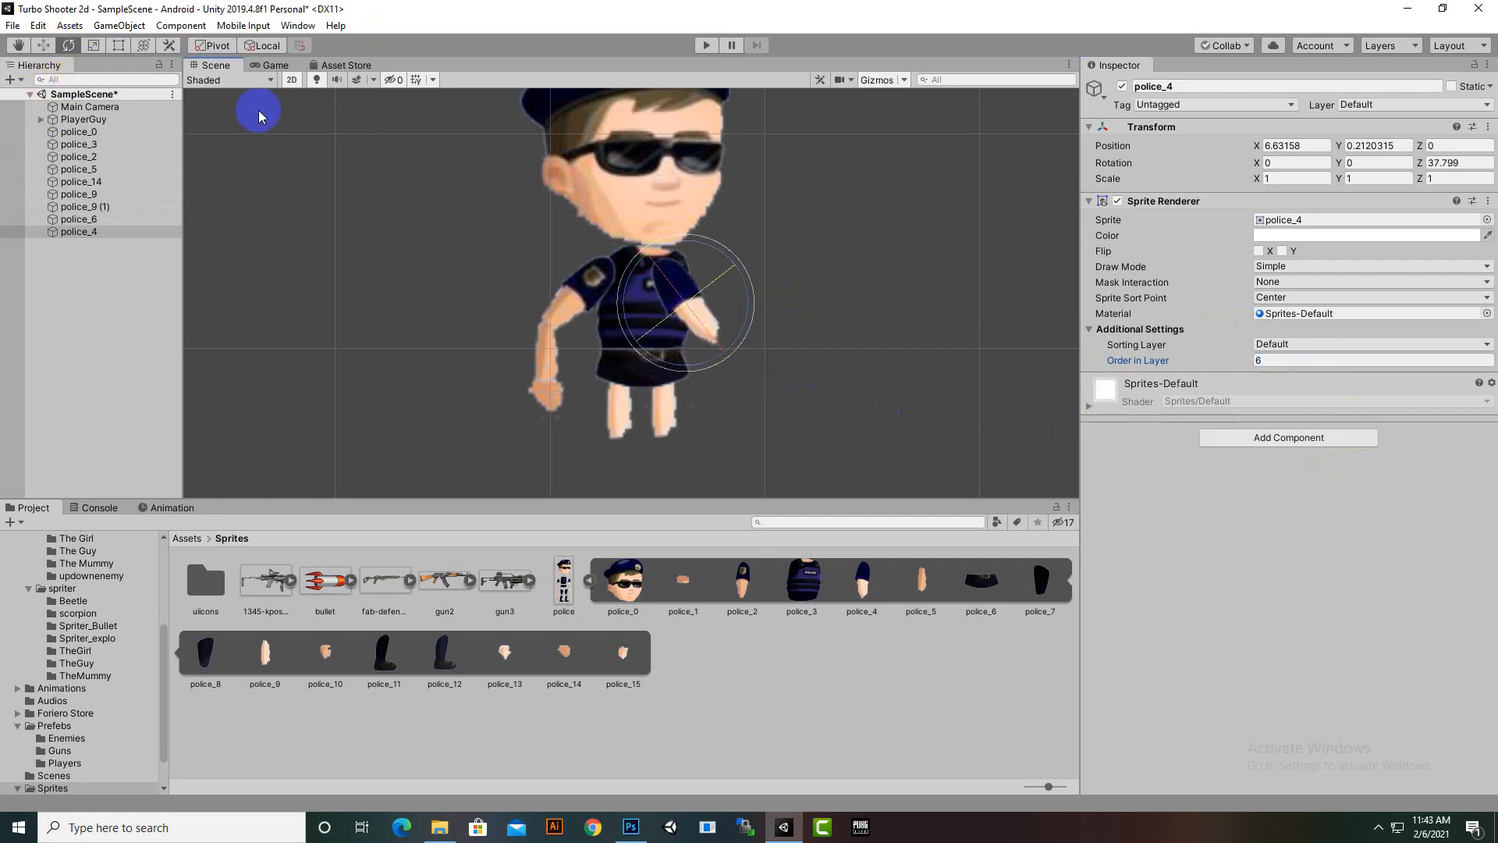
pyautogui.click(43, 45)
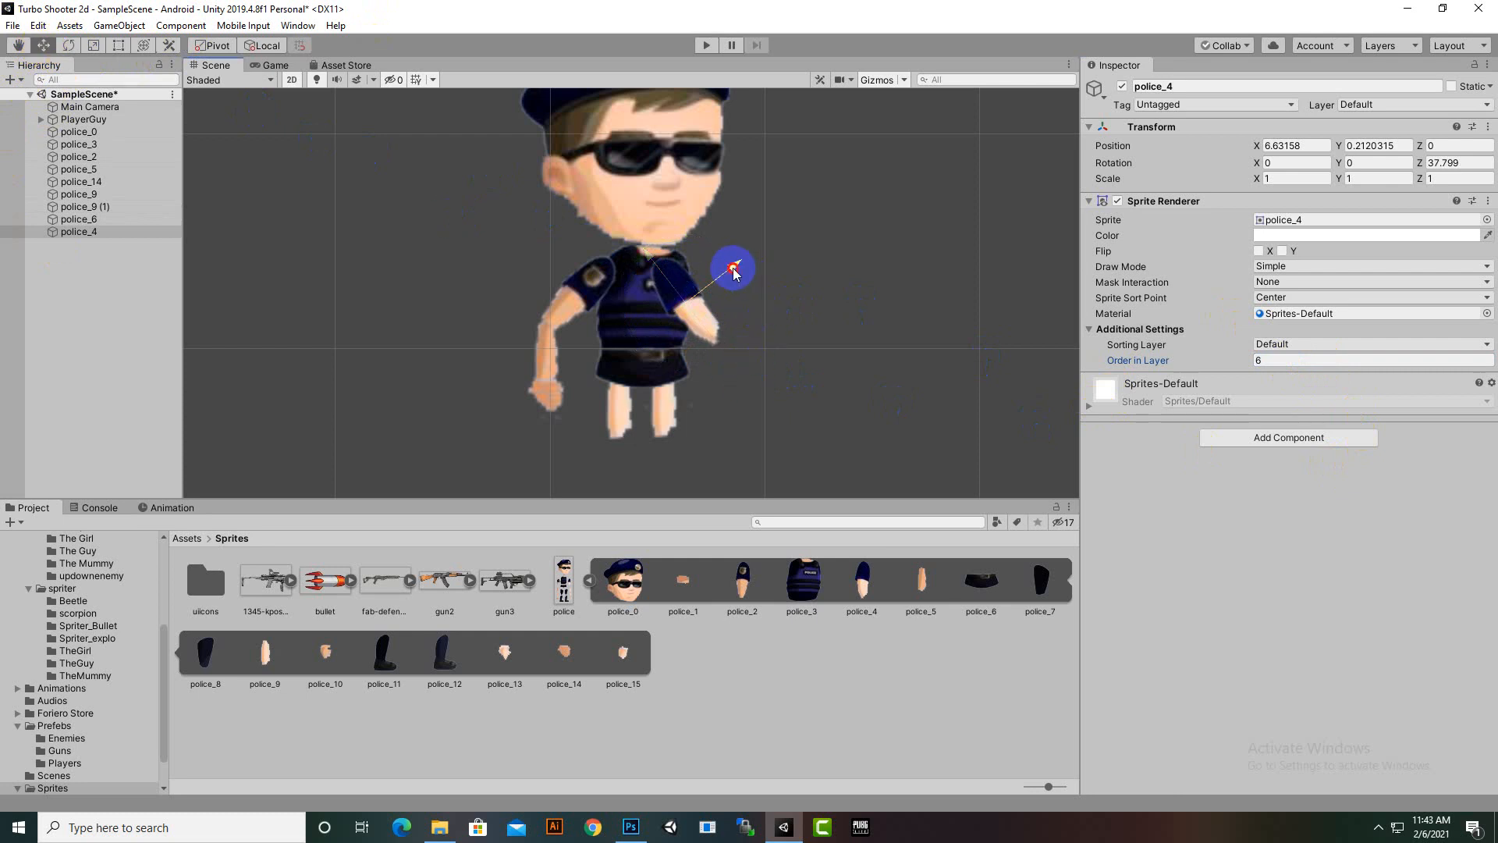
pyautogui.moveTo(736, 268)
pyautogui.mouseDown()
pyautogui.moveTo(772, 268)
pyautogui.moveTo(713, 245)
pyautogui.moveTo(703, 257)
pyautogui.moveTo(772, 284)
pyautogui.moveTo(734, 270)
pyautogui.moveTo(755, 267)
pyautogui.mouseUp()
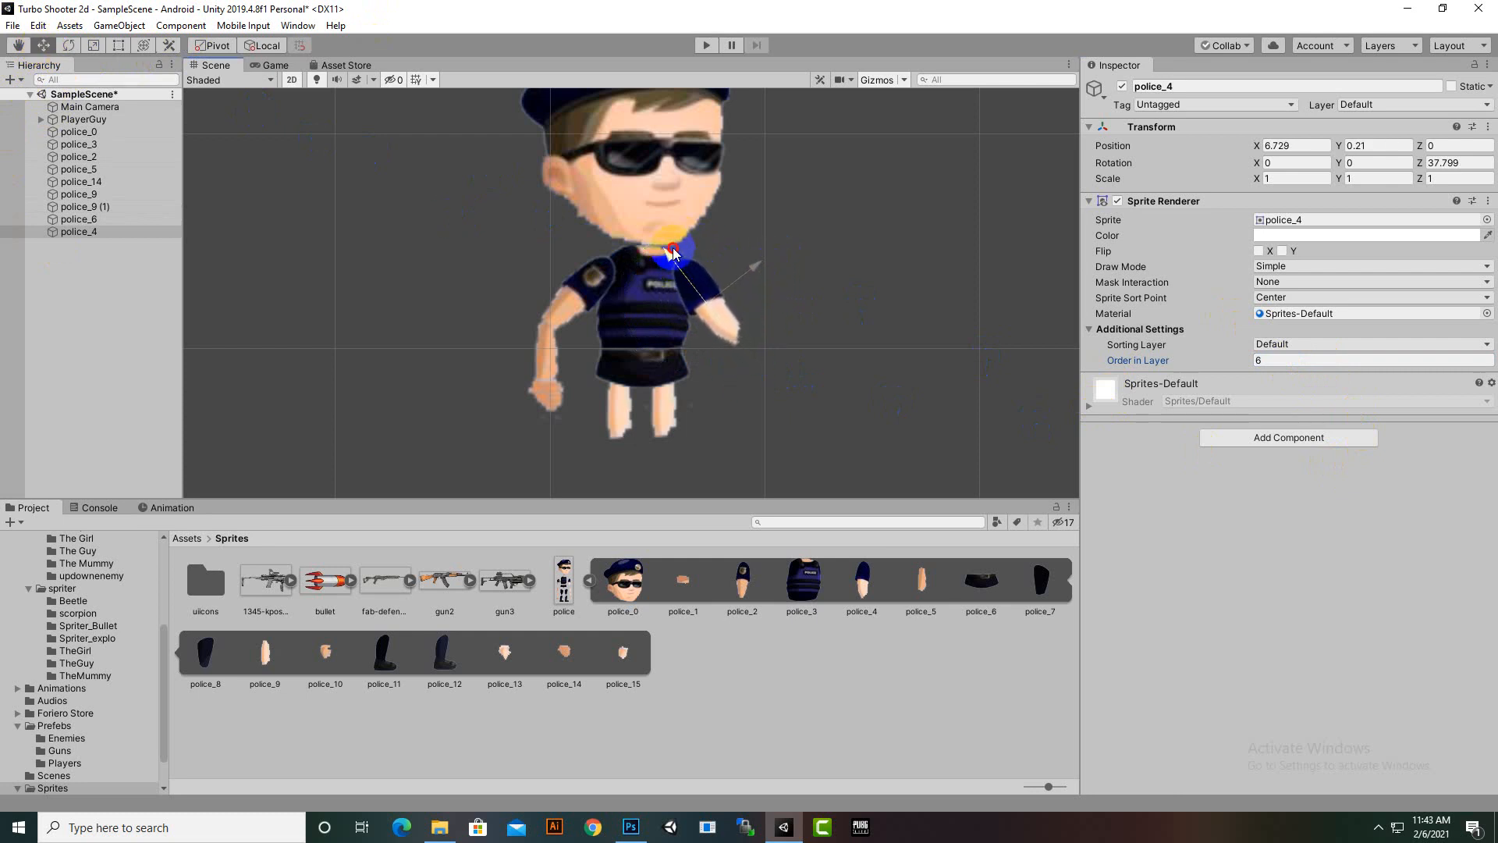
pyautogui.click(1322, 359)
pyautogui.write('4')
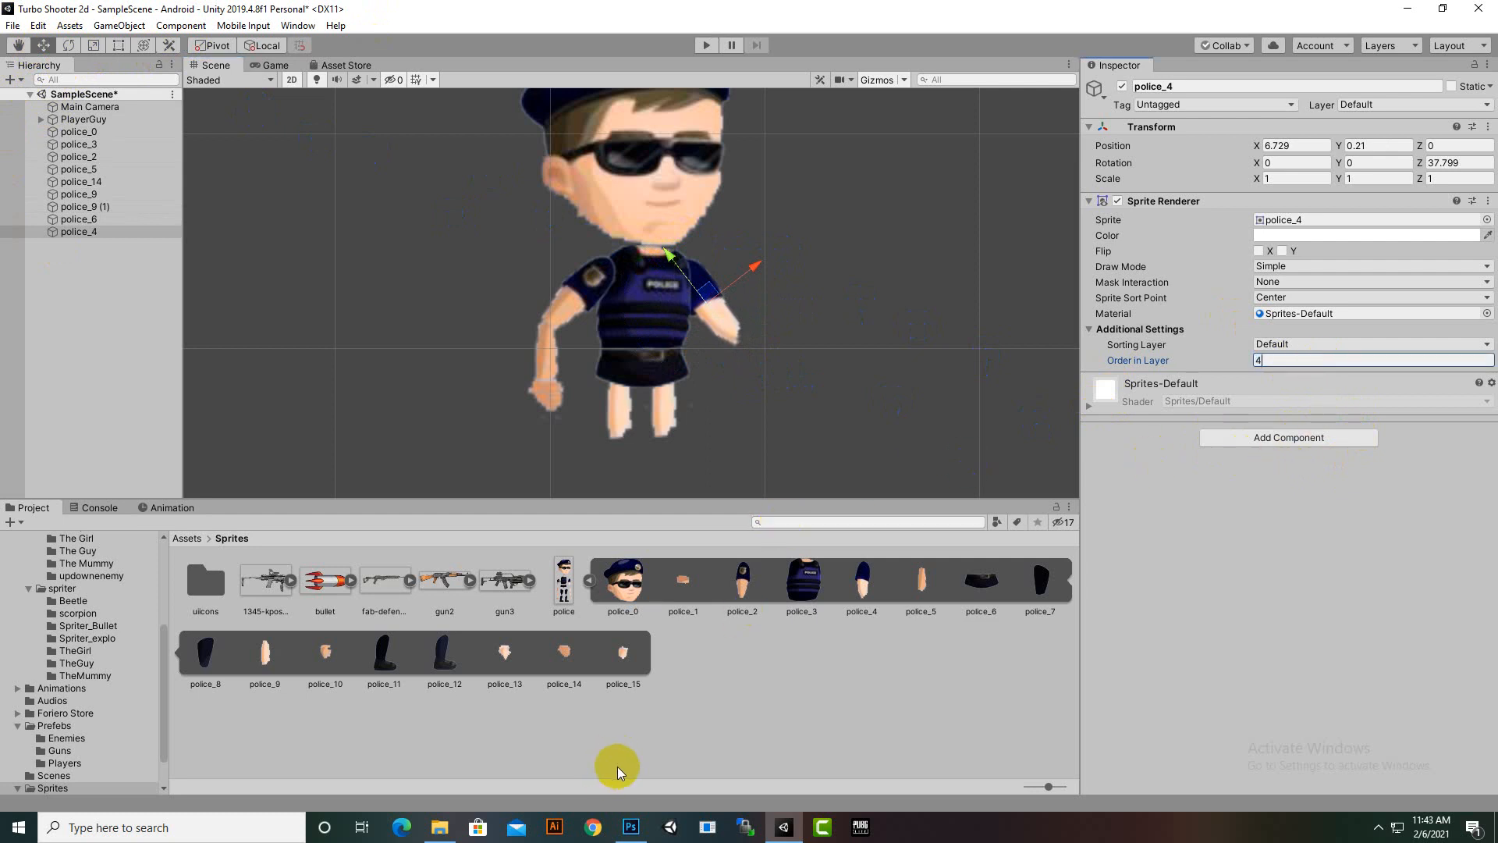
# Step: Place a police_9 forearm at the end of the police_4 upper arm and set its Order in Layer to 6
pyautogui.moveTo(311, 651); pyautogui.dragTo(738, 359)
pyautogui.click(1284, 360)
pyautogui.click(1288, 361)
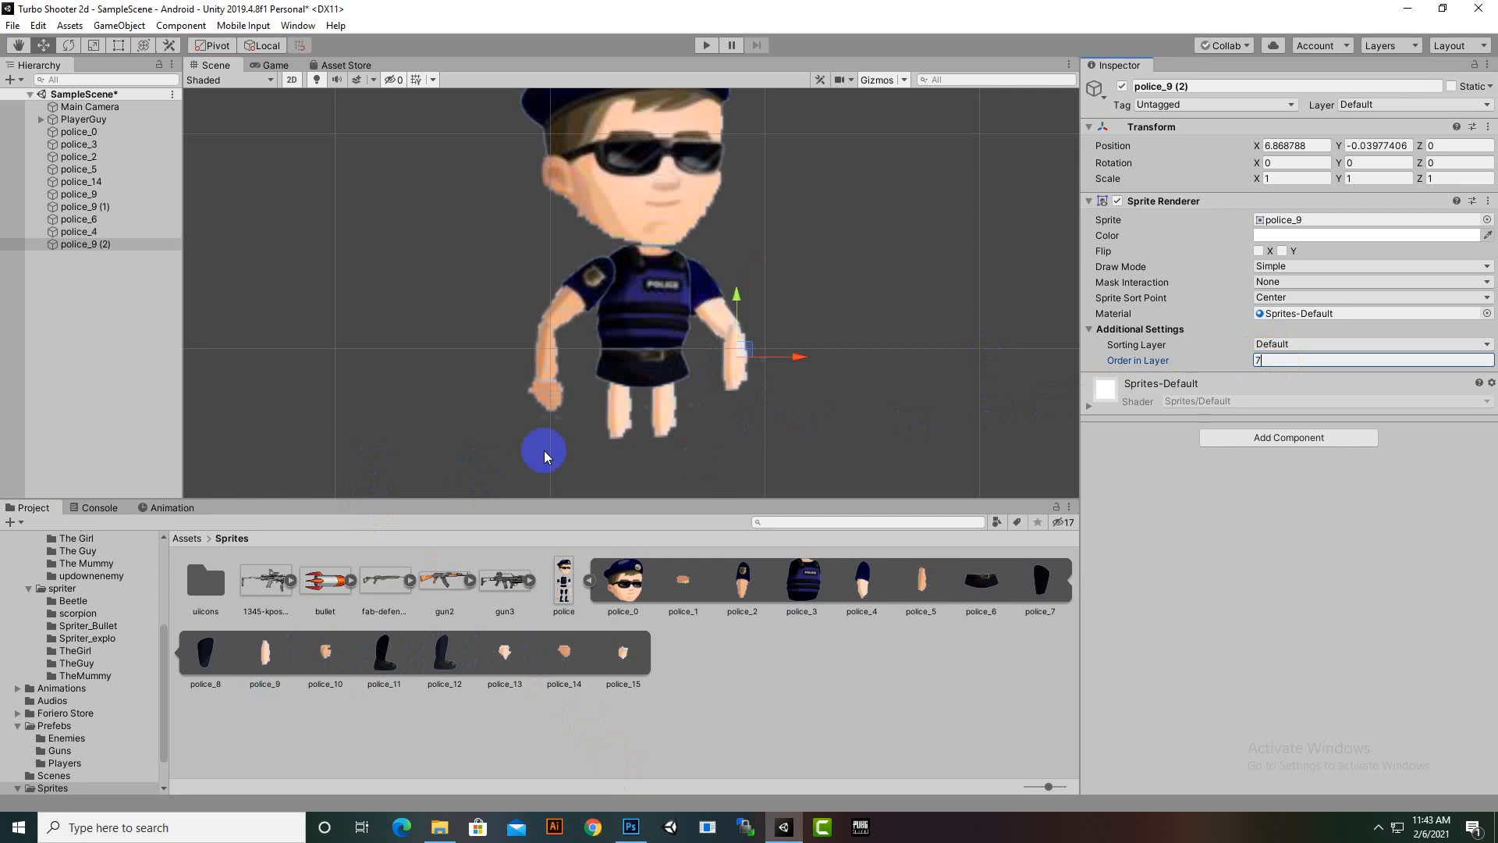
pyautogui.moveTo(1324, 363); pyautogui.dragTo(1041, 365)
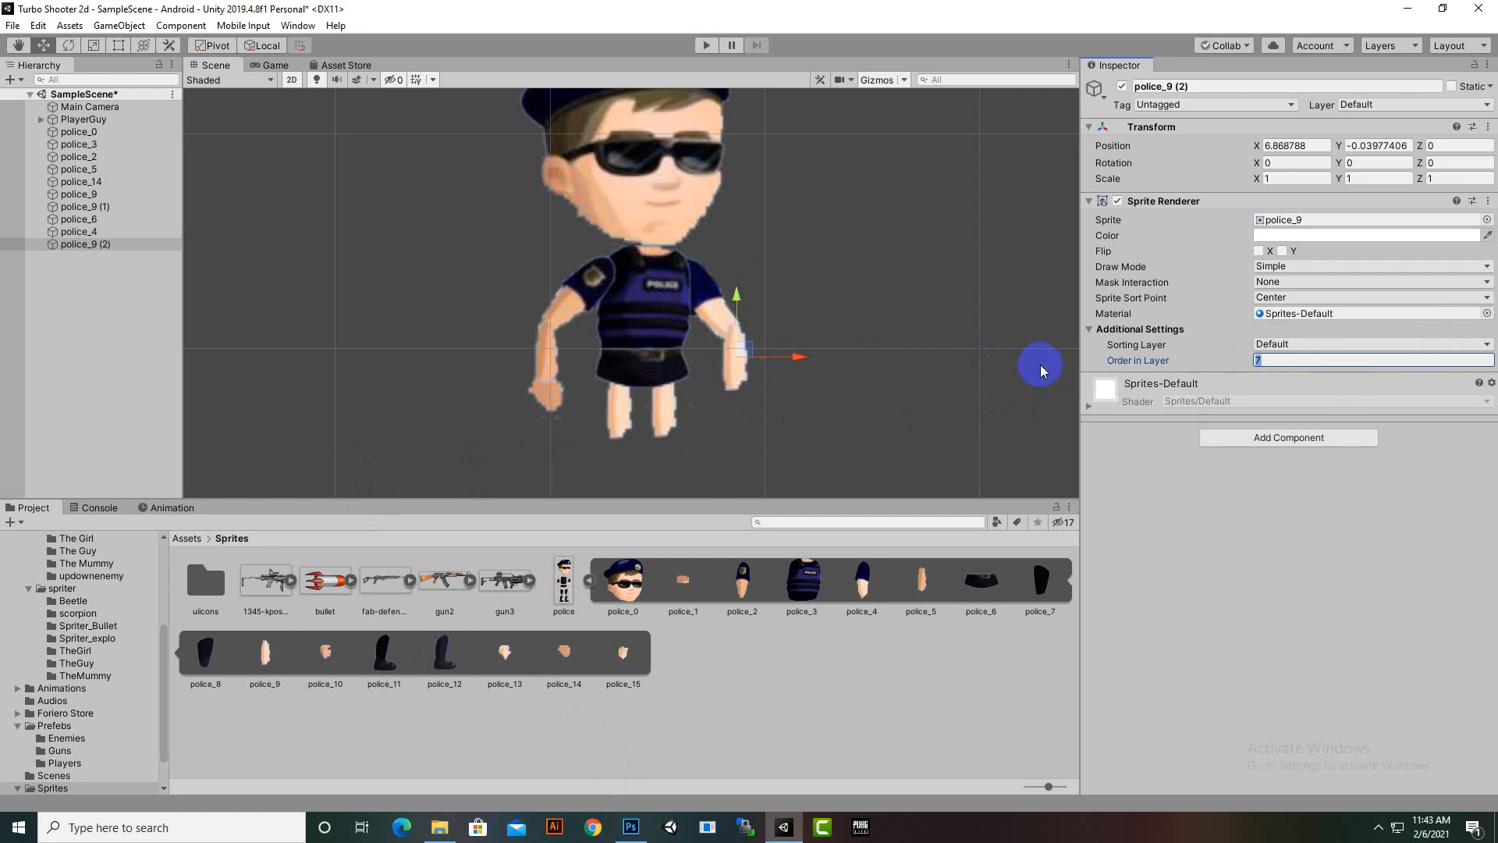
pyautogui.write('6')
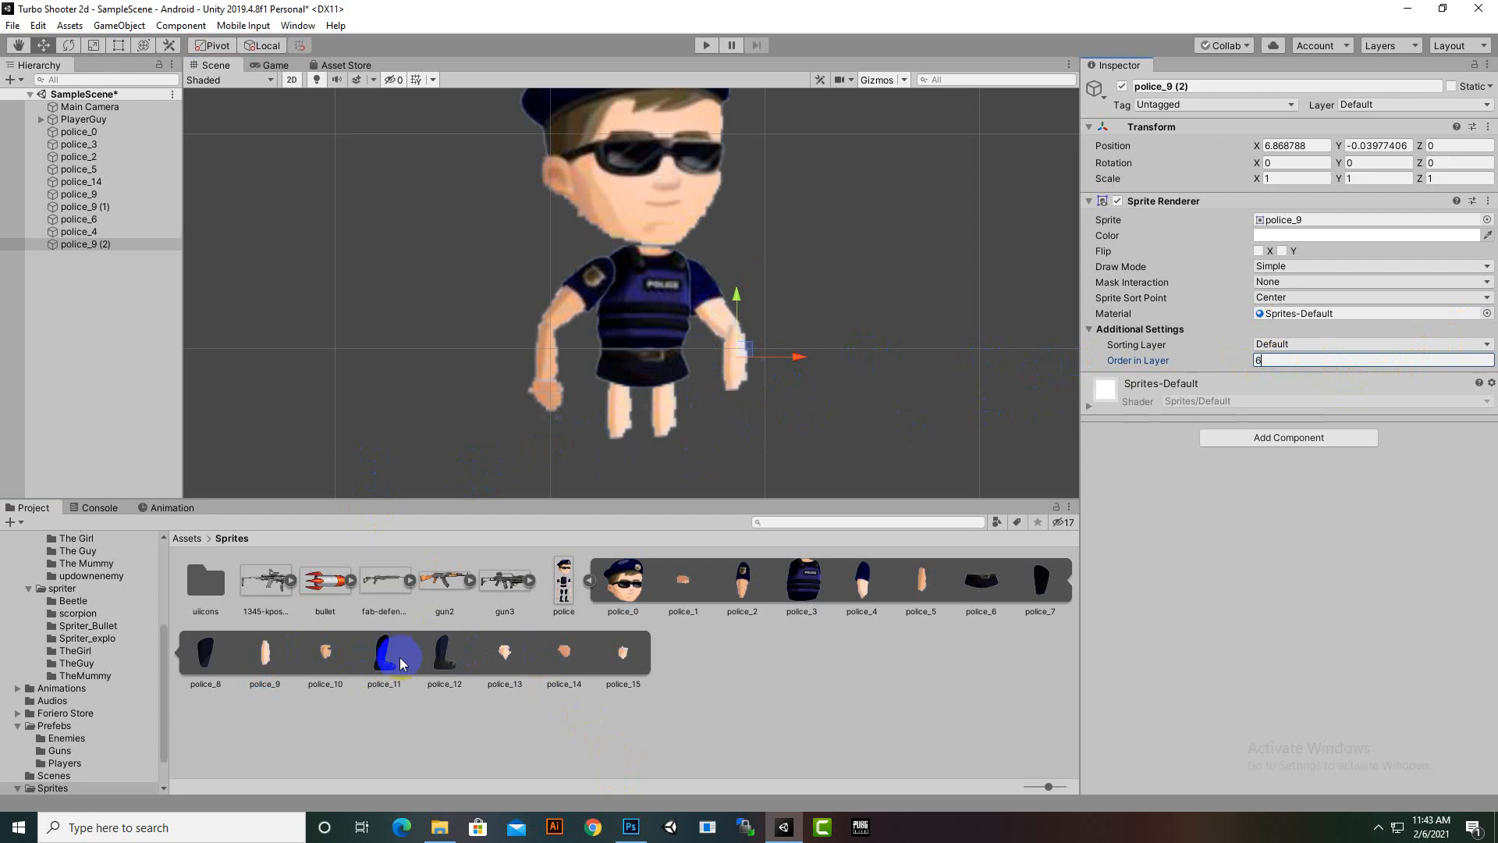
# Step: Place the police_13 hand at the end of the new forearm and set its Order in Layer to 7
pyautogui.moveTo(501, 659); pyautogui.dragTo(729, 399)
pyautogui.click(1296, 347)
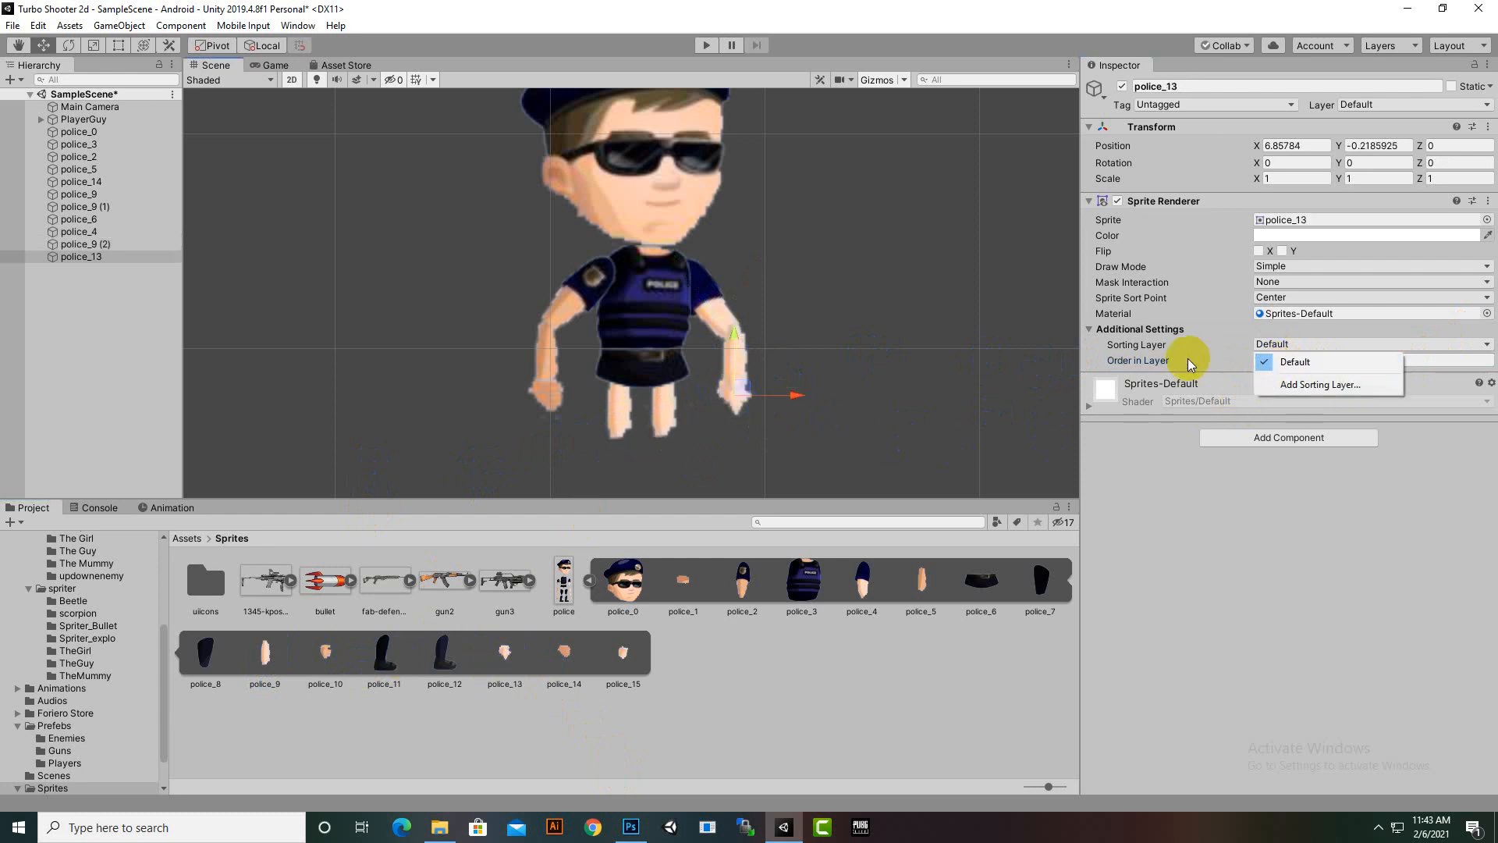
pyautogui.click(1189, 358)
pyautogui.click(1272, 360)
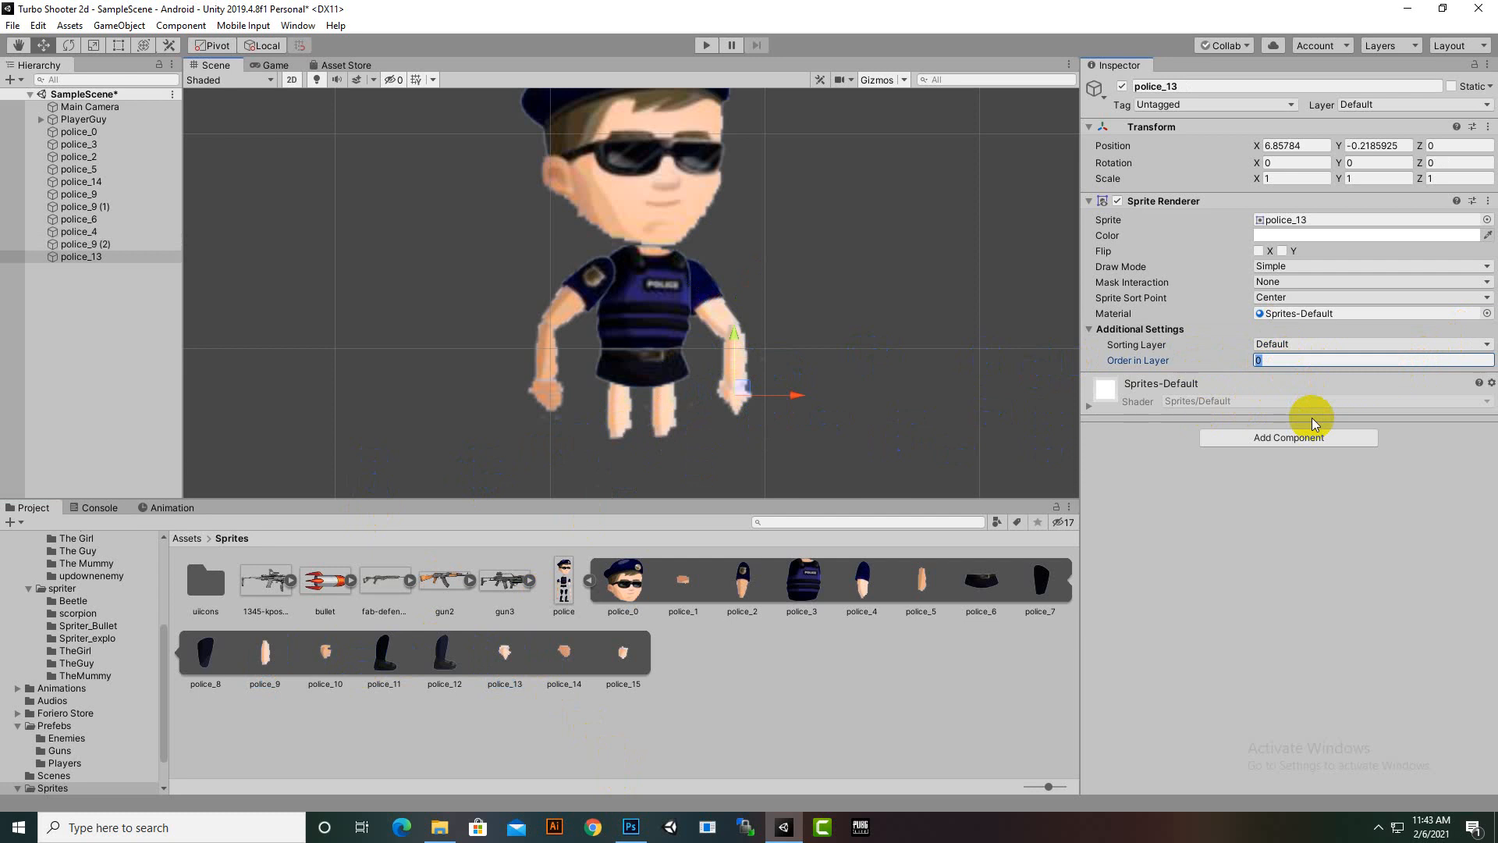
pyautogui.write('7')
# Step: Place the police_11 and police_12 boots on the two legs, with Order in Layer 7 and 6 respectively
pyautogui.scroll(-2, 700, 331)
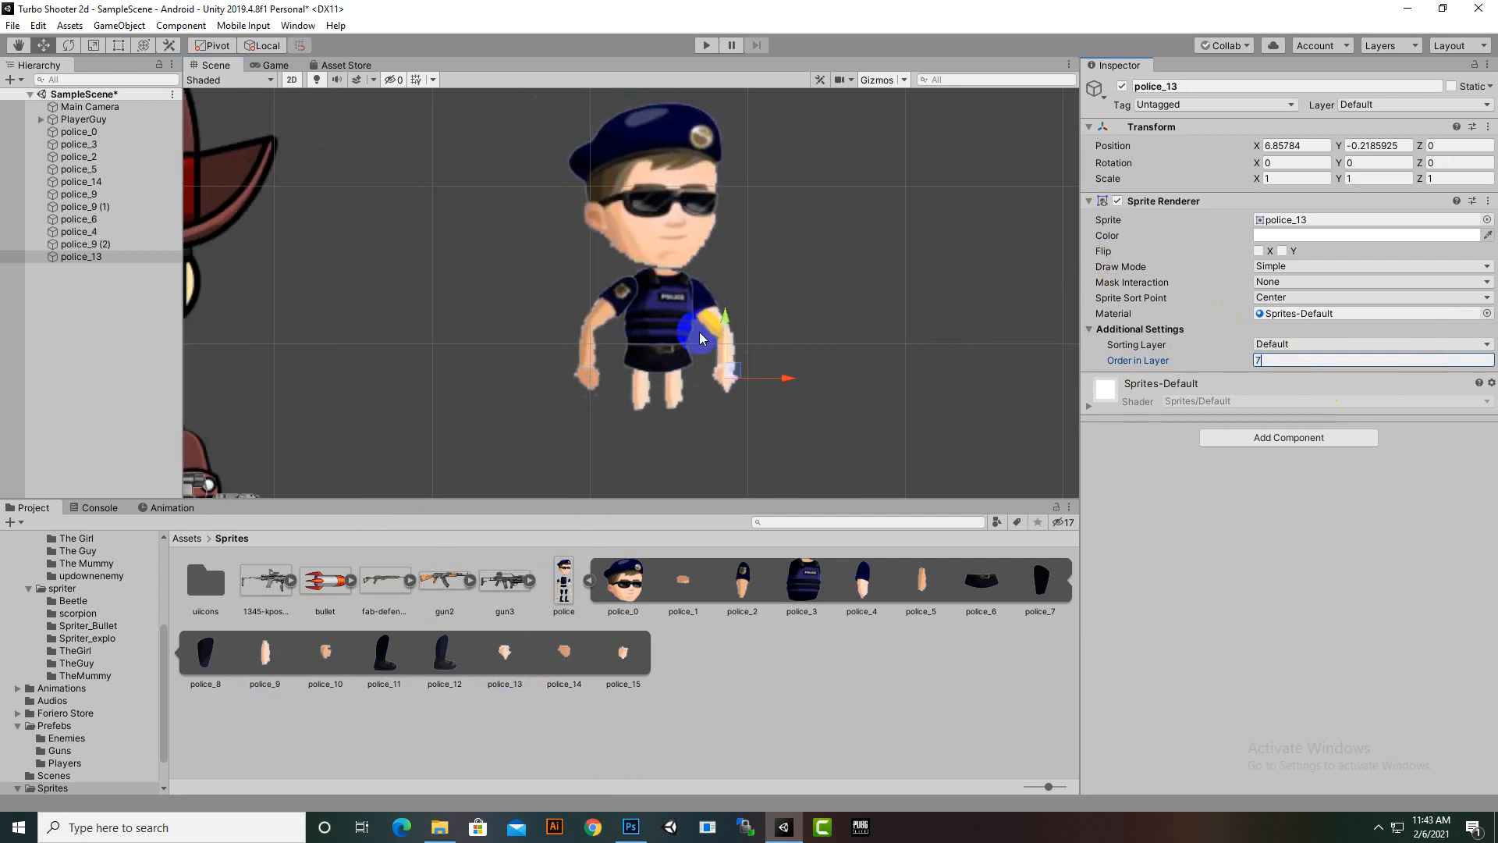
pyautogui.moveTo(383, 652); pyautogui.dragTo(641, 430)
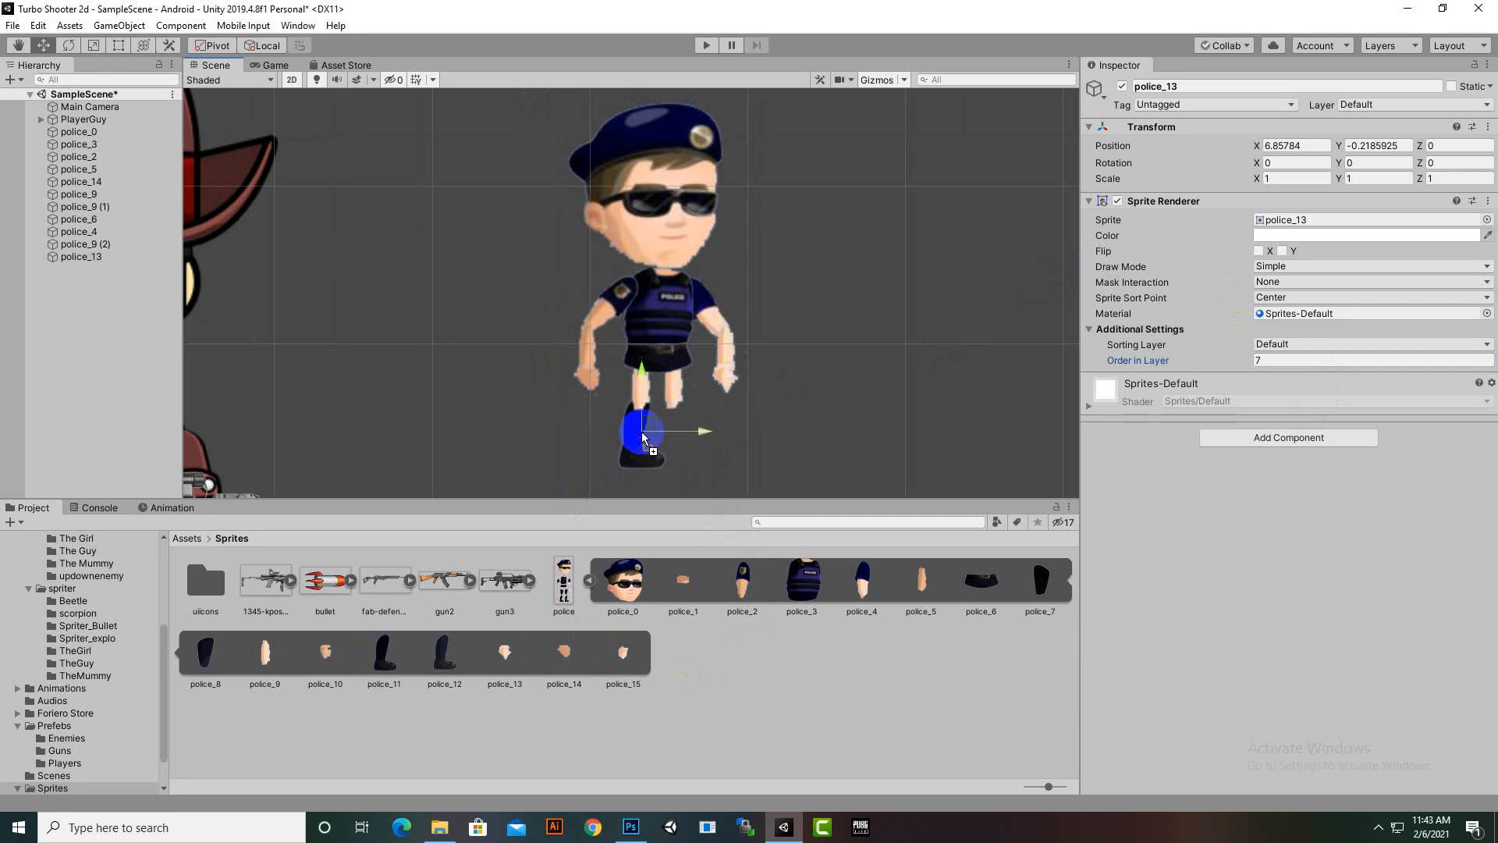
pyautogui.click(1274, 363)
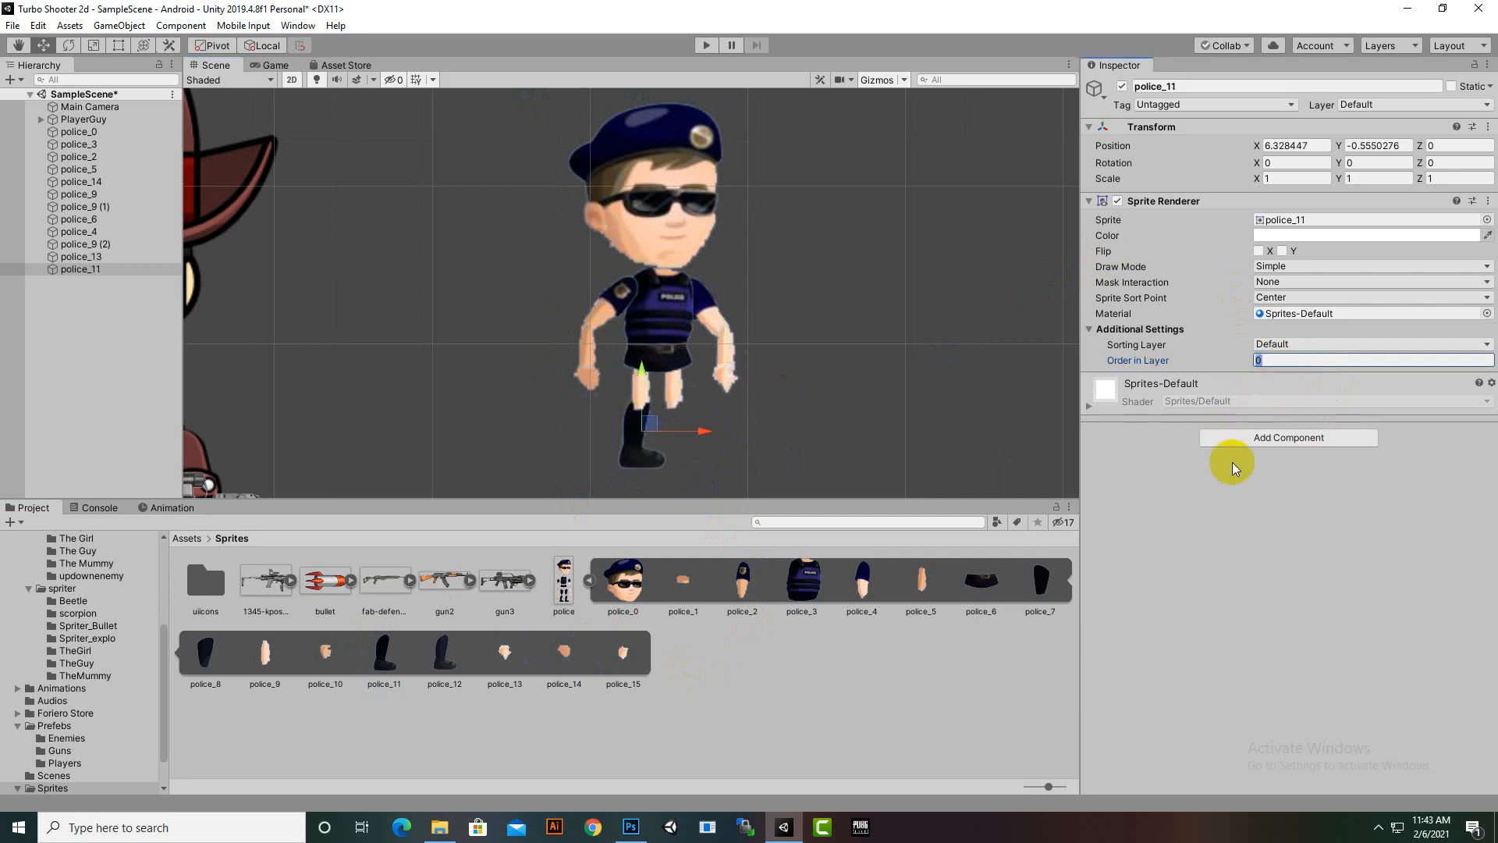
pyautogui.write('7')
pyautogui.moveTo(445, 654); pyautogui.dragTo(679, 434)
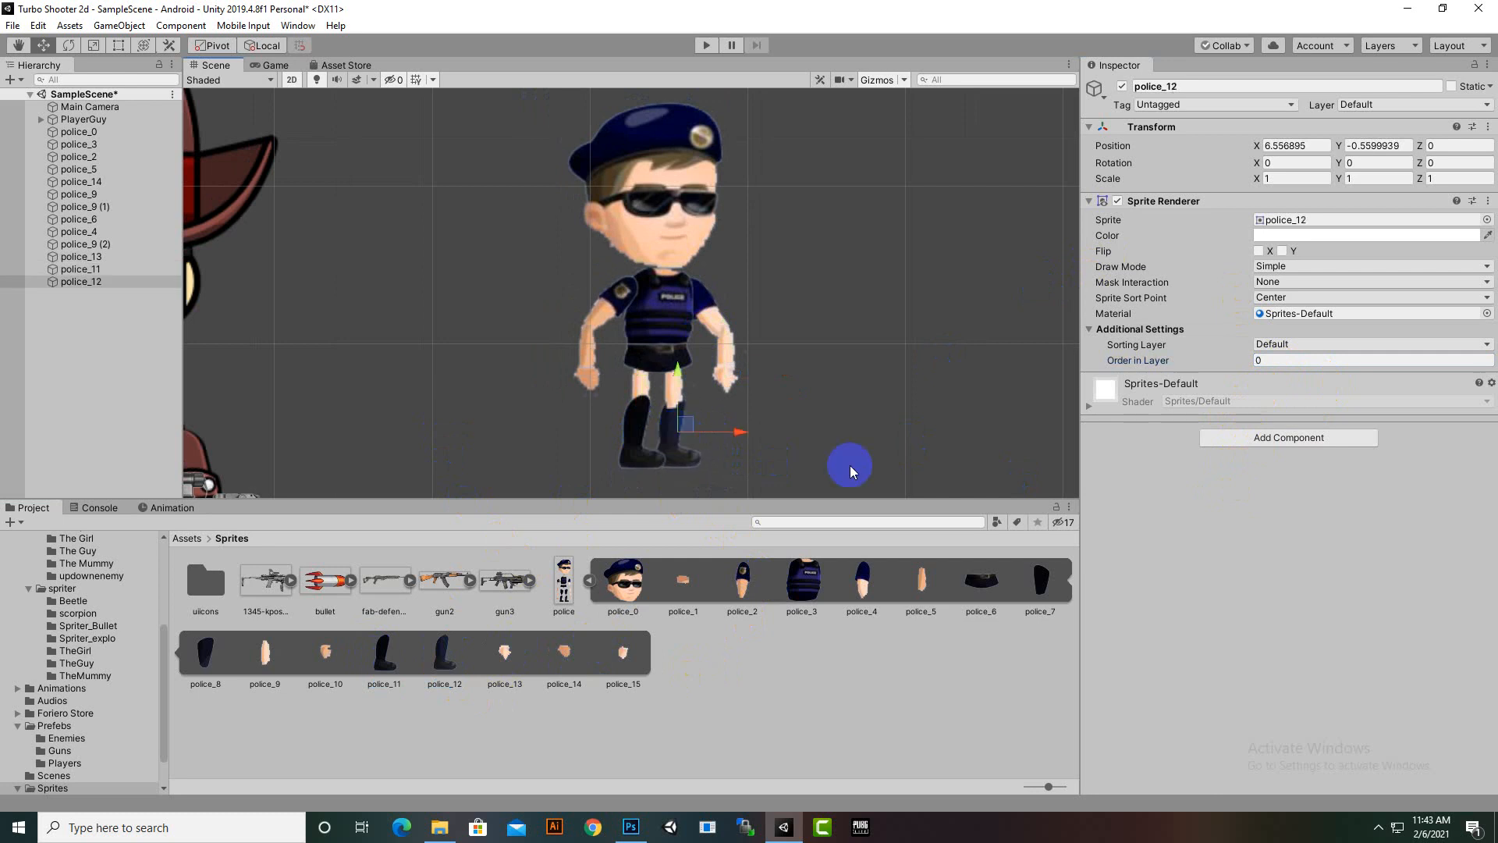
pyautogui.click(1304, 359)
pyautogui.write('6')
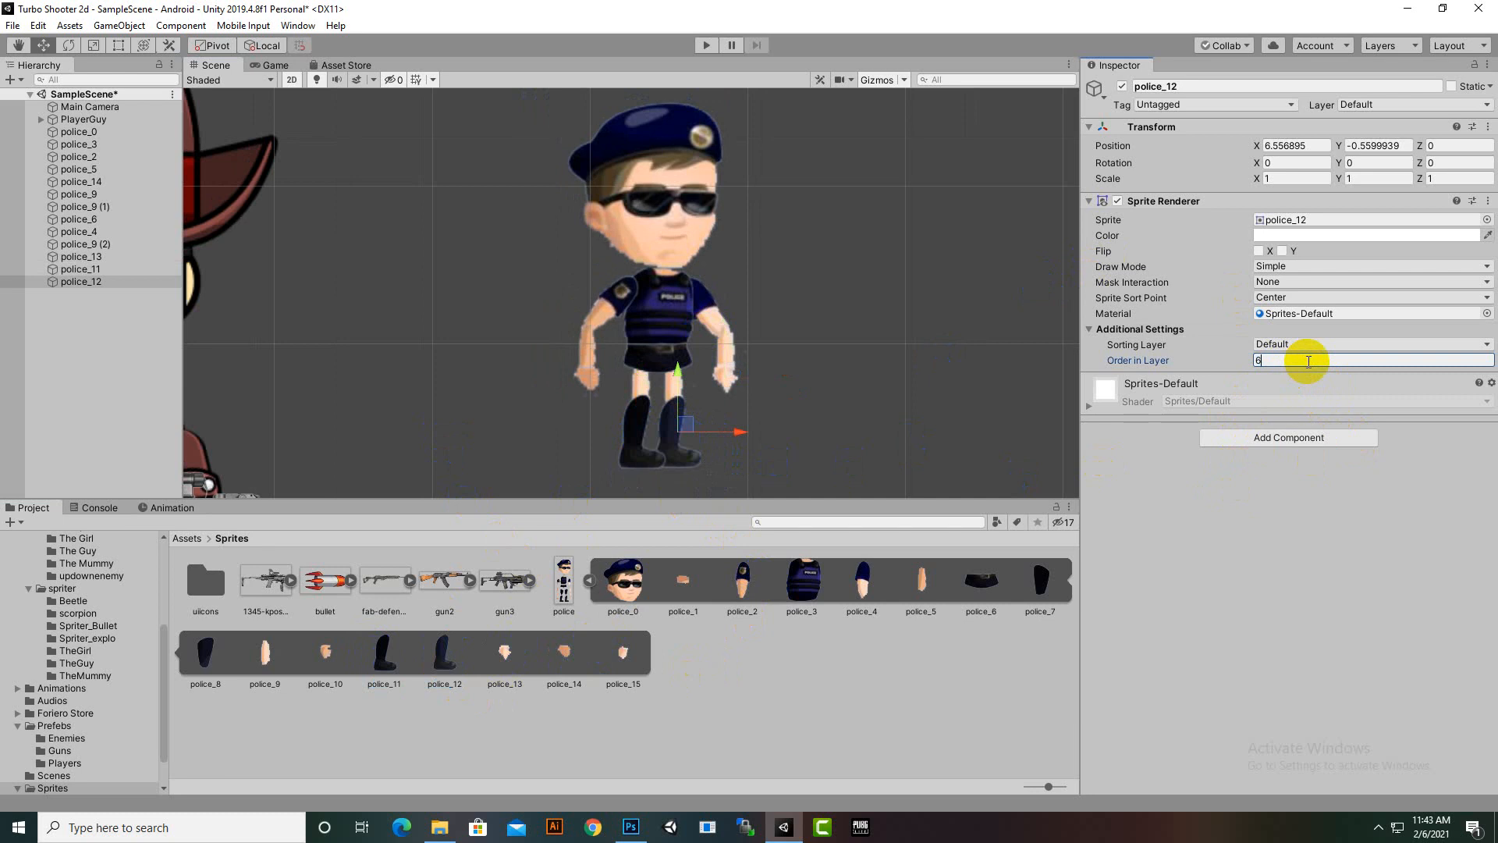
pyautogui.scroll(-2, 700, 383)
pyautogui.scroll(-3, 749, 437)
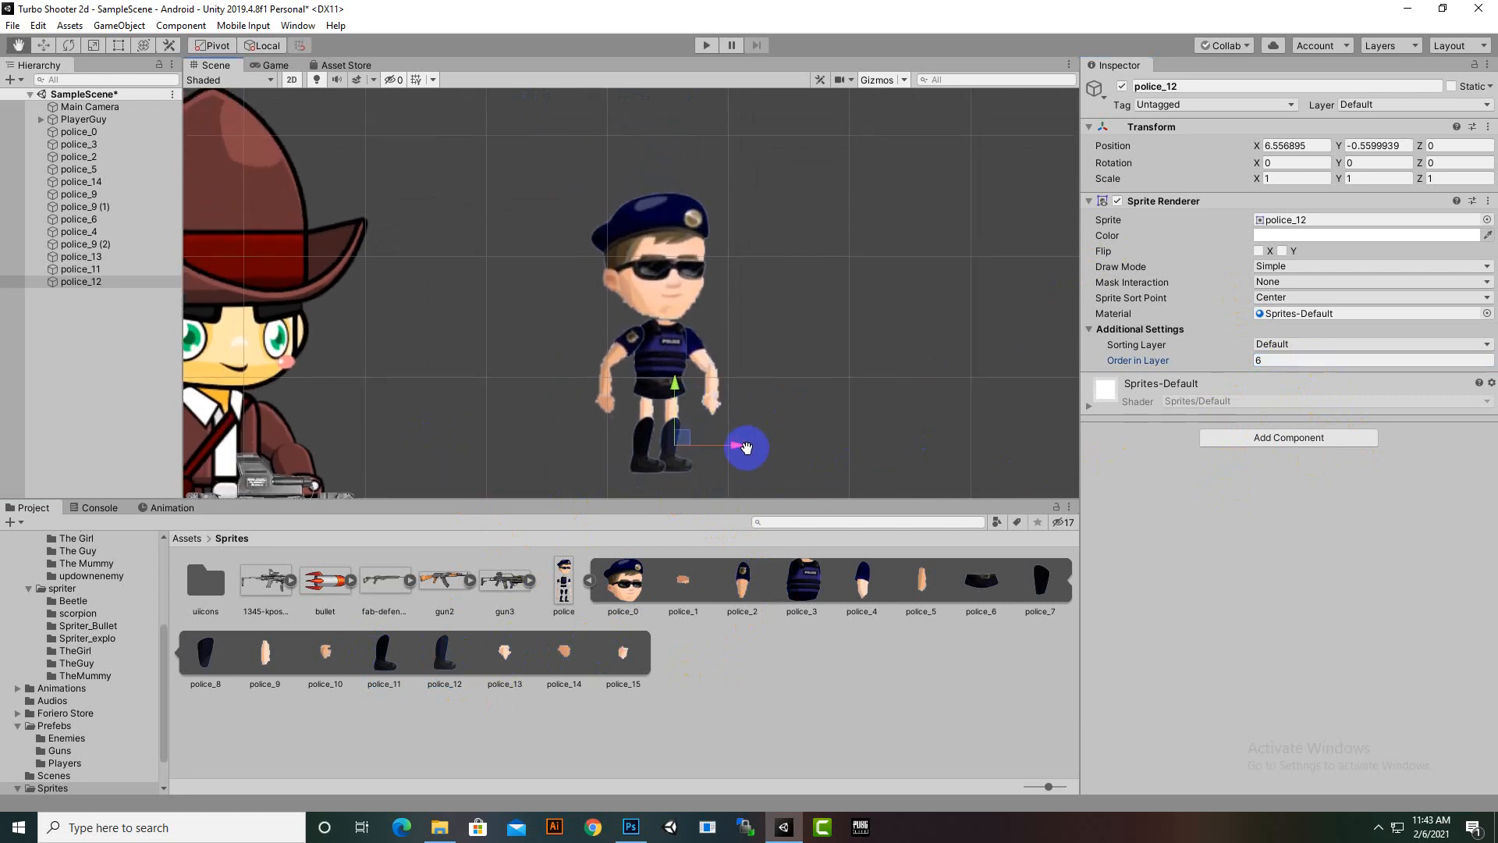
pyautogui.moveTo(745, 437); pyautogui.dragTo(792, 420, button='middle')
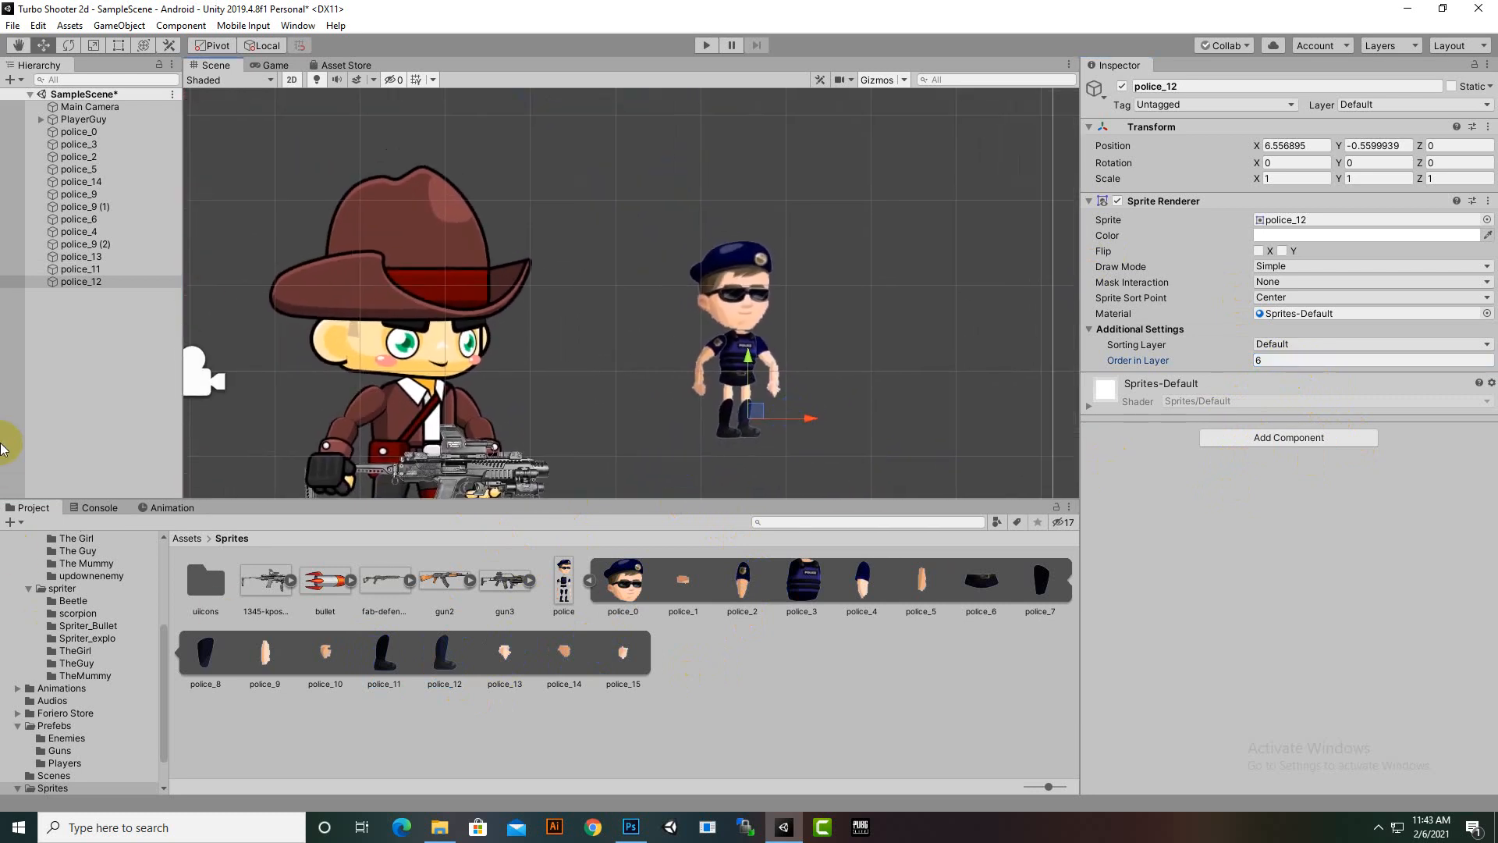
pyautogui.keyDown('shift'); pyautogui.click(97, 131); pyautogui.keyUp('shift')
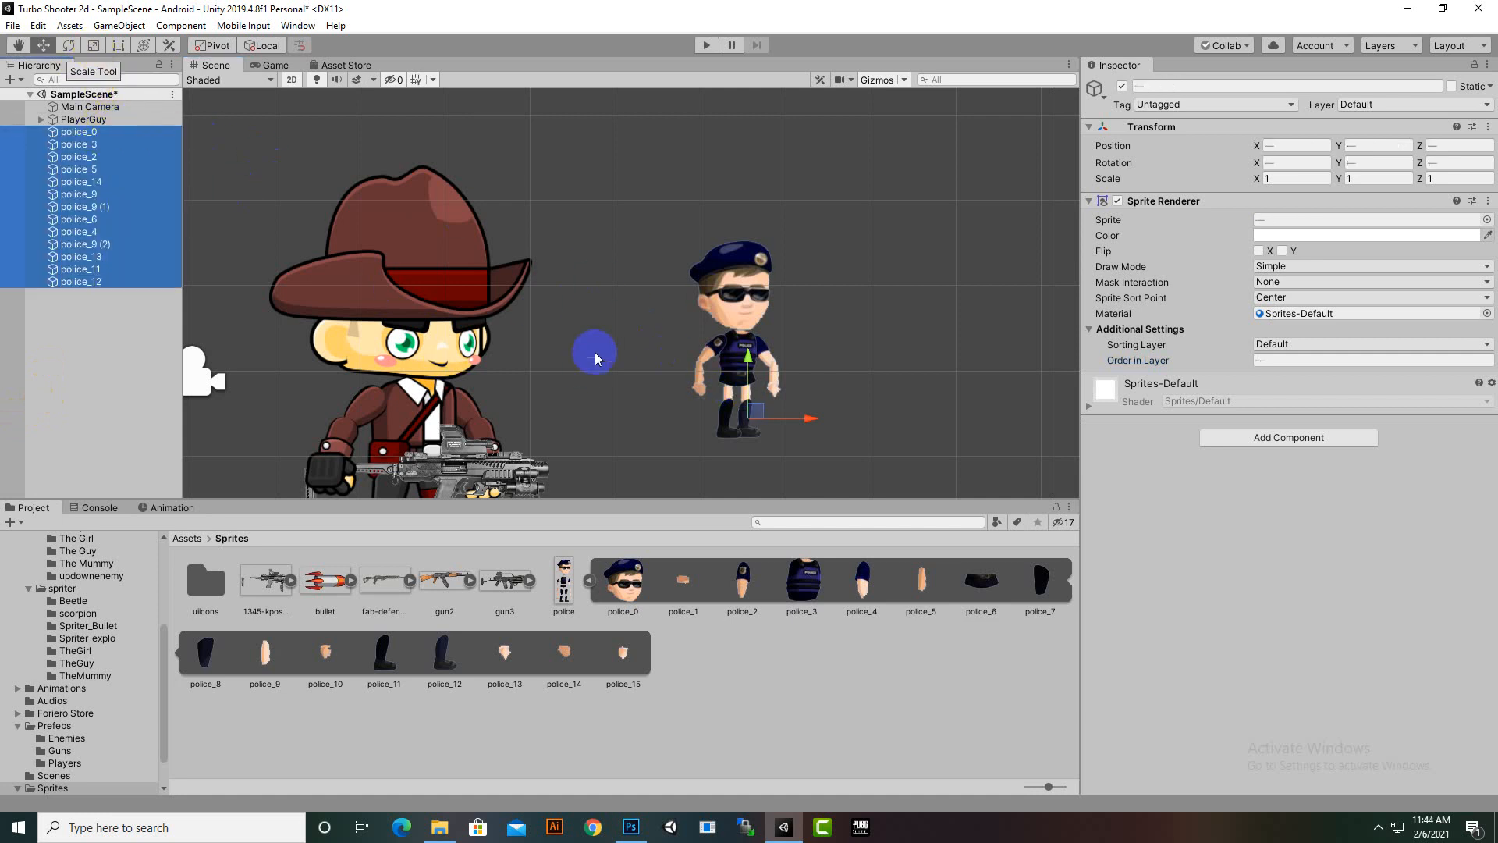
pyautogui.click(80, 312)
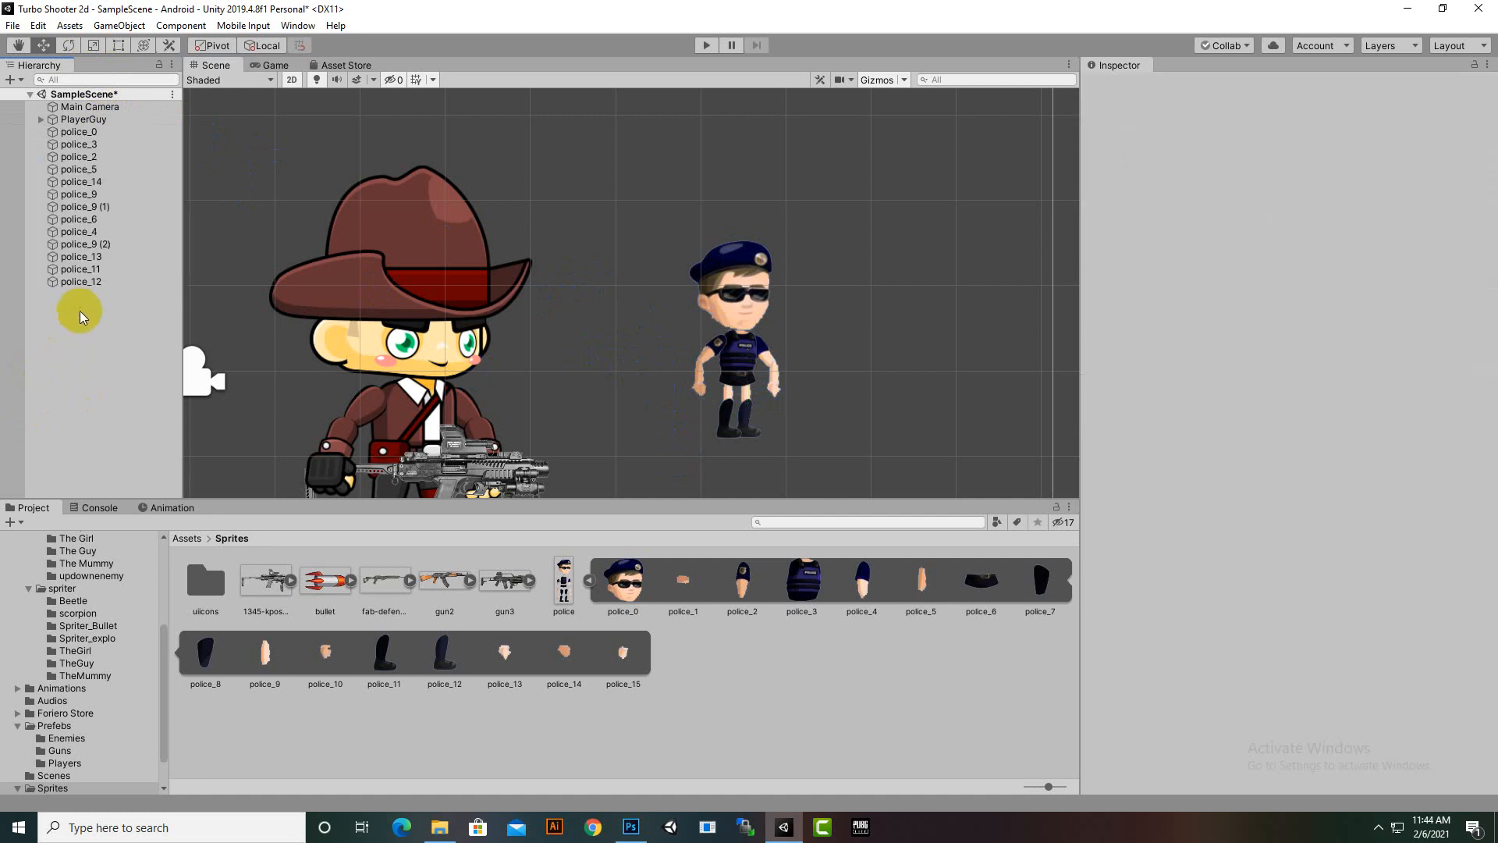
# Step: Create an empty object at the police character's torso, about X 6.452, Y 0.103, and name it PlayerPolice
pyautogui.rightClick(80, 310)
pyautogui.click(129, 455)
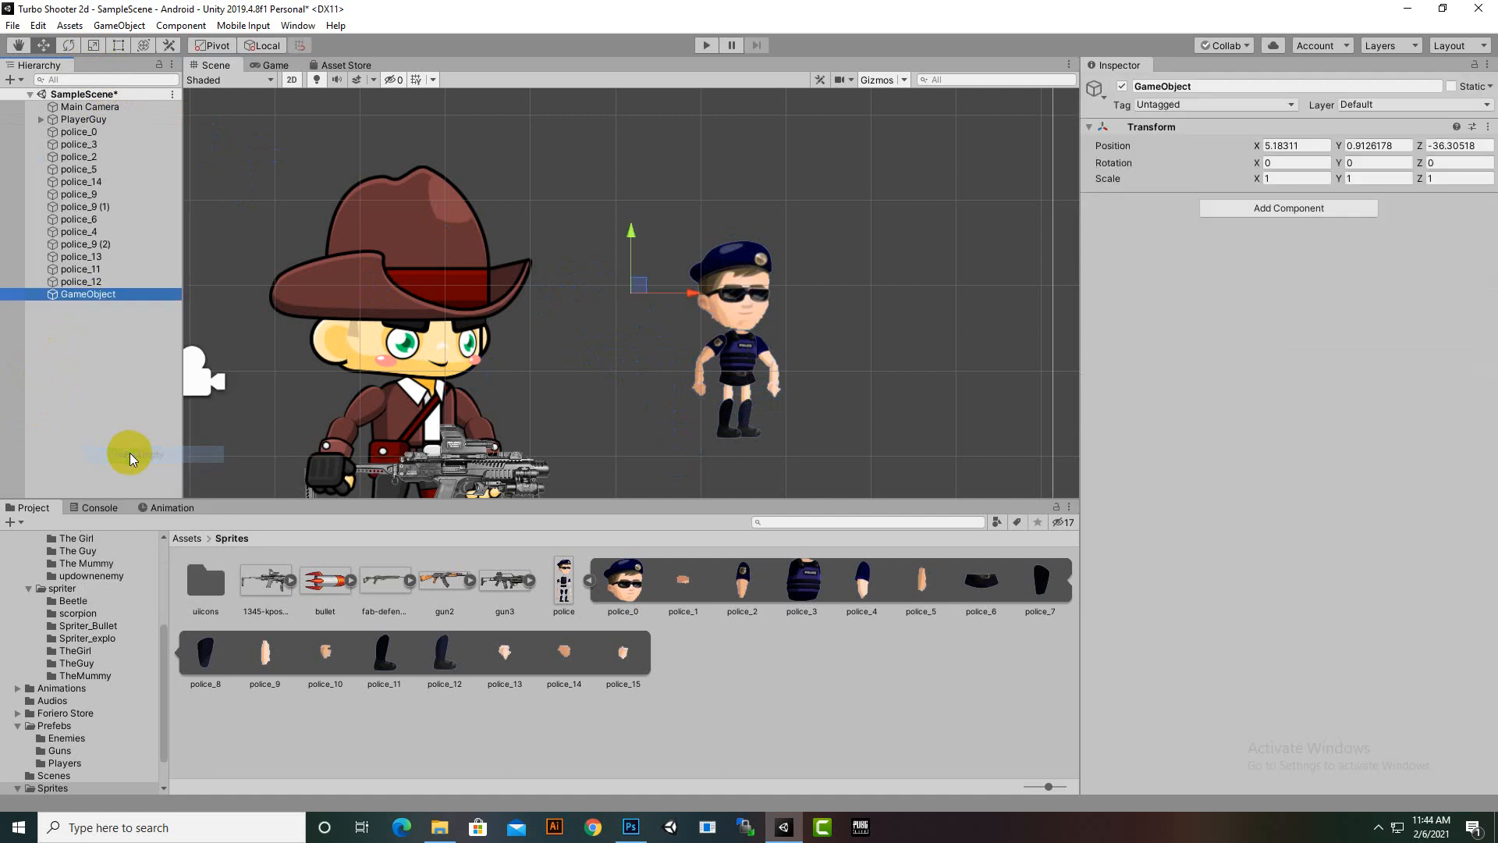
pyautogui.moveTo(682, 295); pyautogui.dragTo(793, 306)
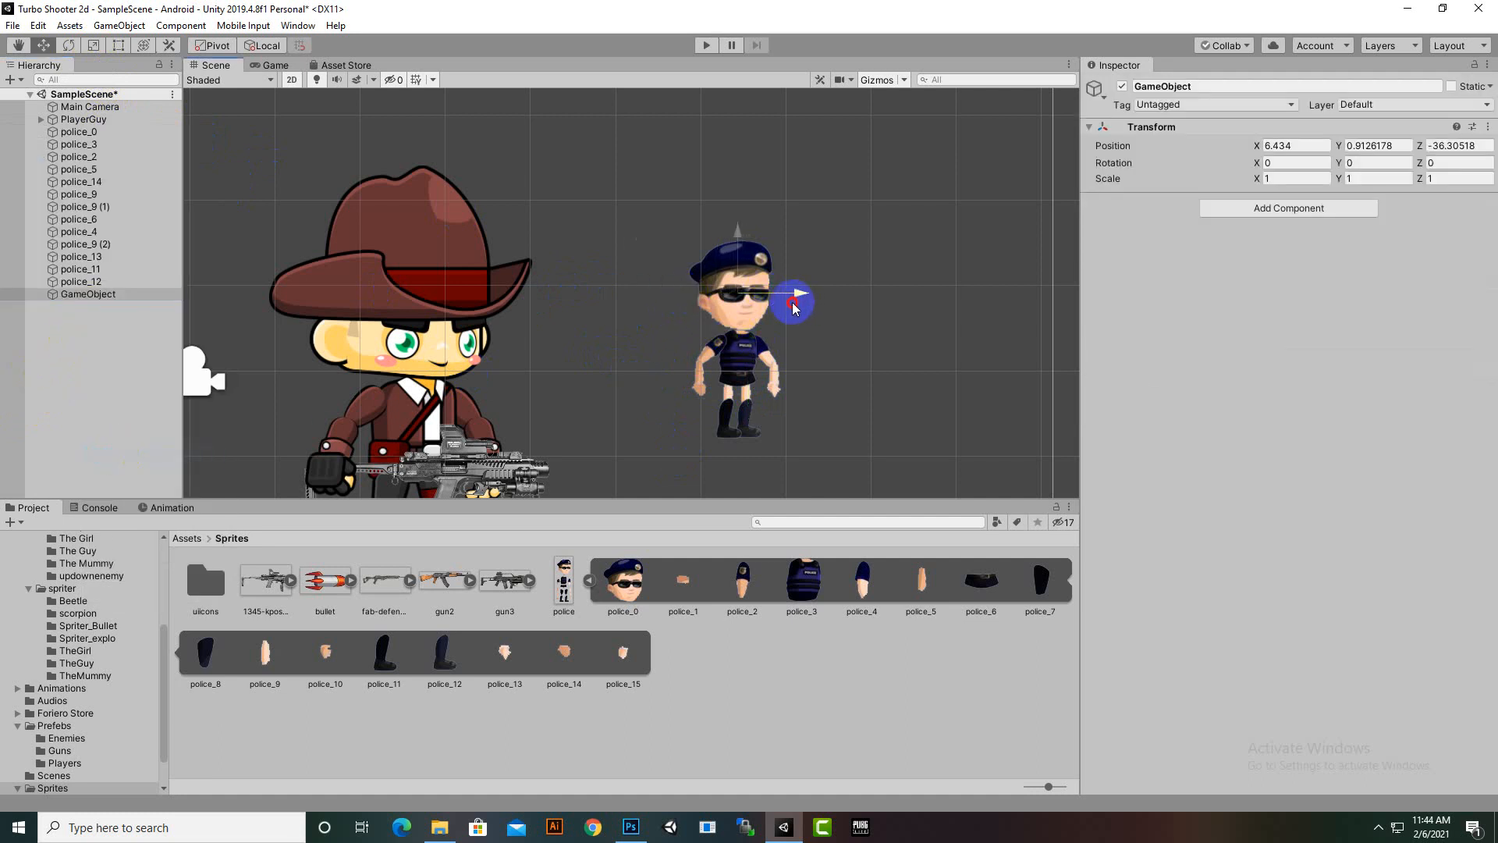
pyautogui.moveTo(730, 235); pyautogui.dragTo(798, 364)
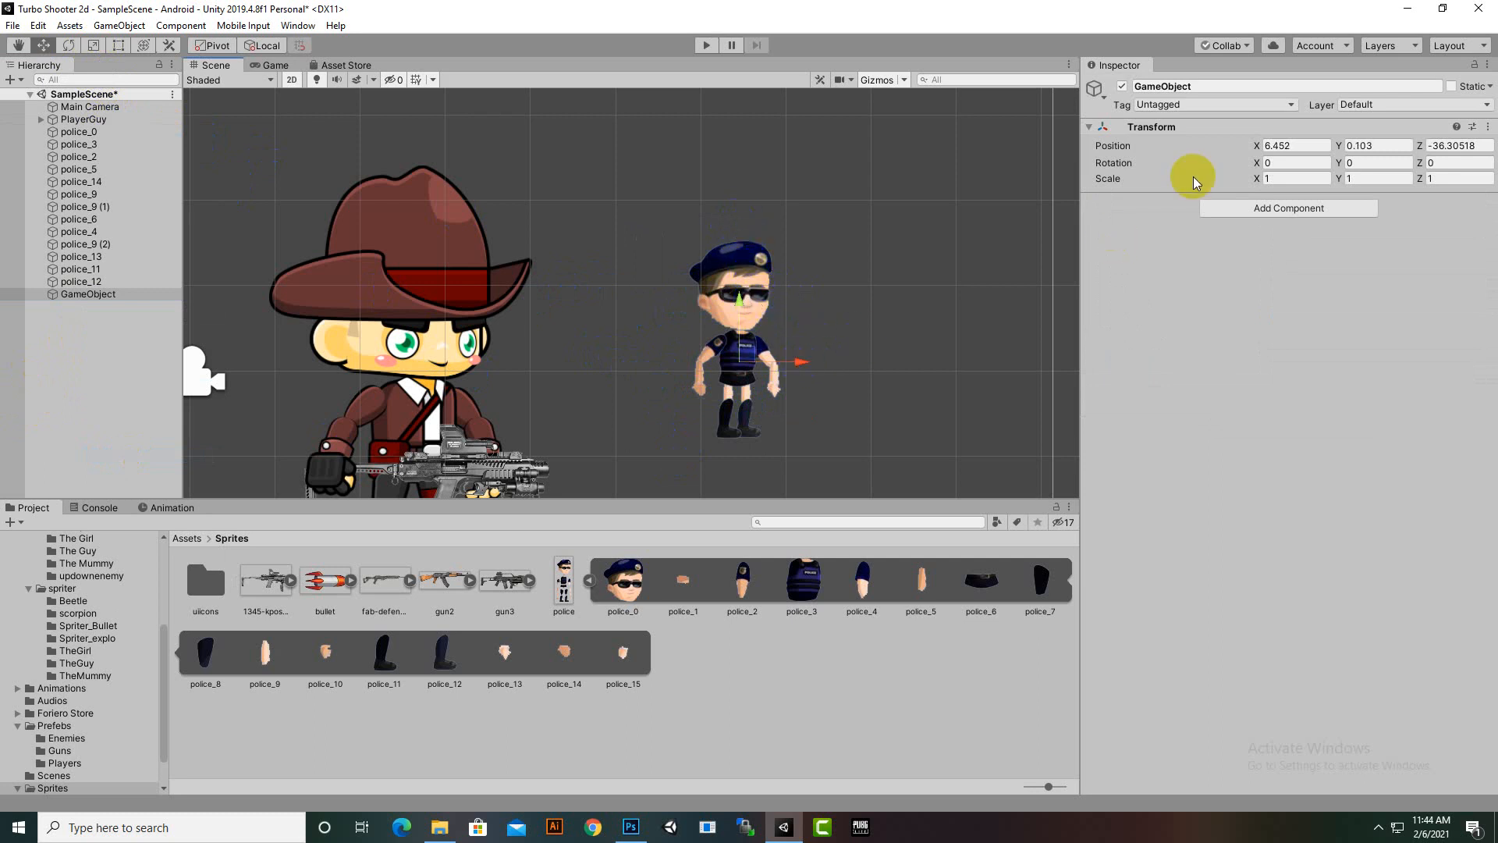
pyautogui.click(1186, 87)
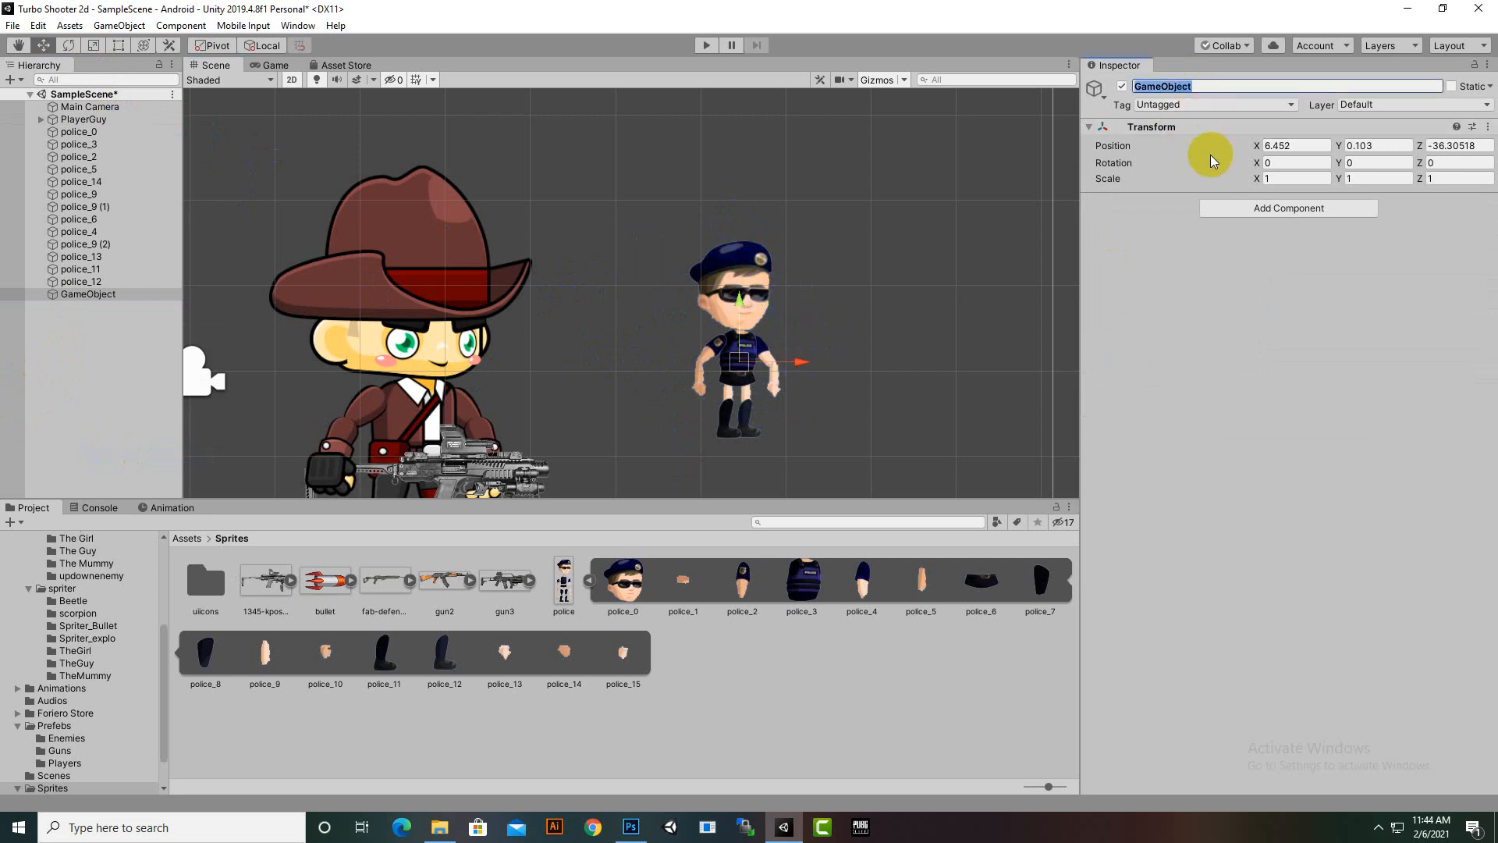
pyautogui.write('PlayerPolice')
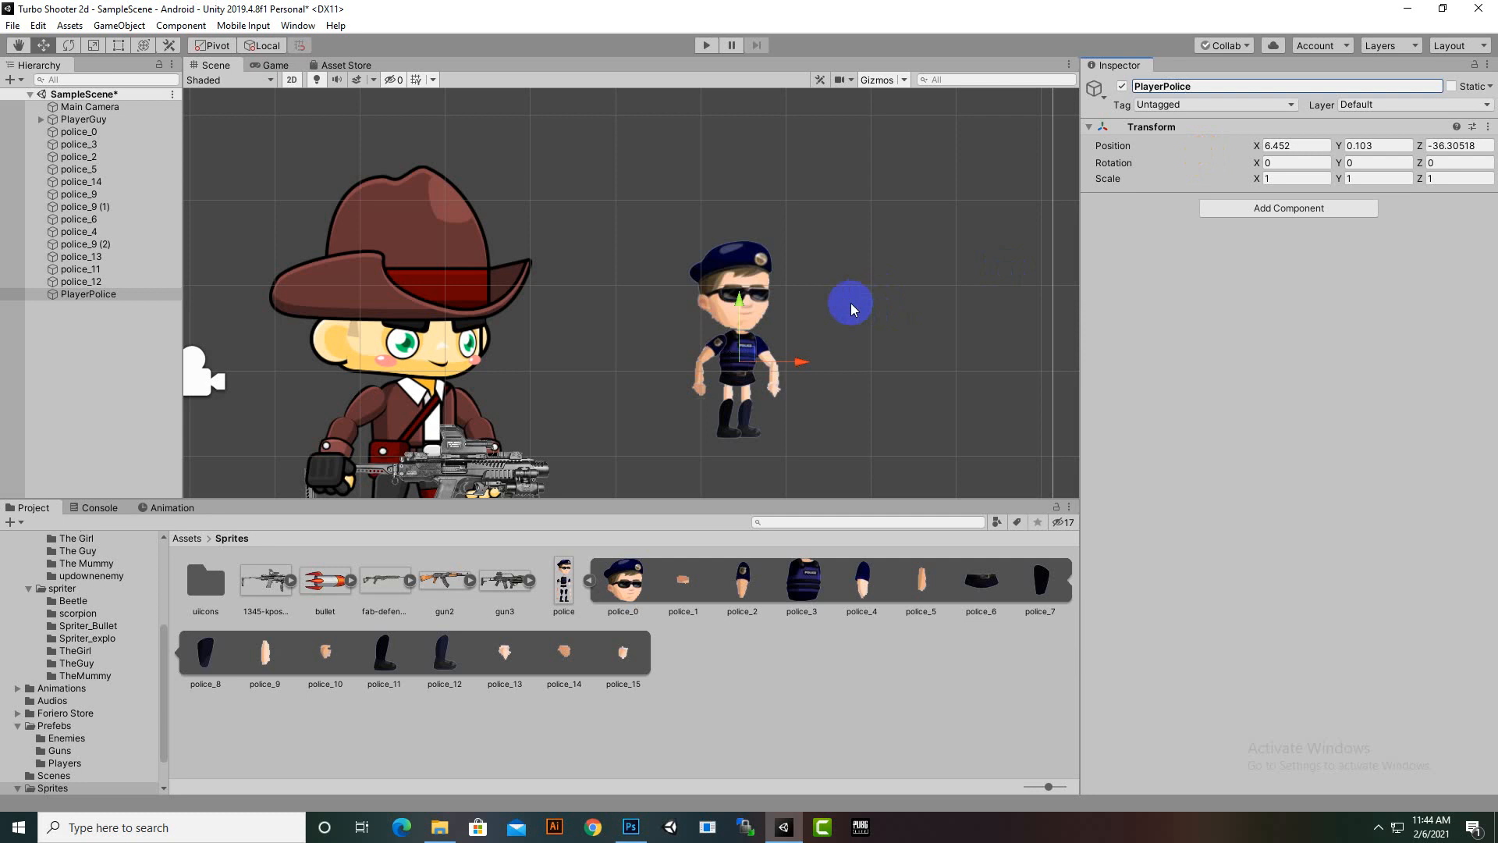
# Step: Parent all the police body-part sprites, from police_0 to police_12, to the PlayerPolice object
pyautogui.scroll(-2, 781, 357)
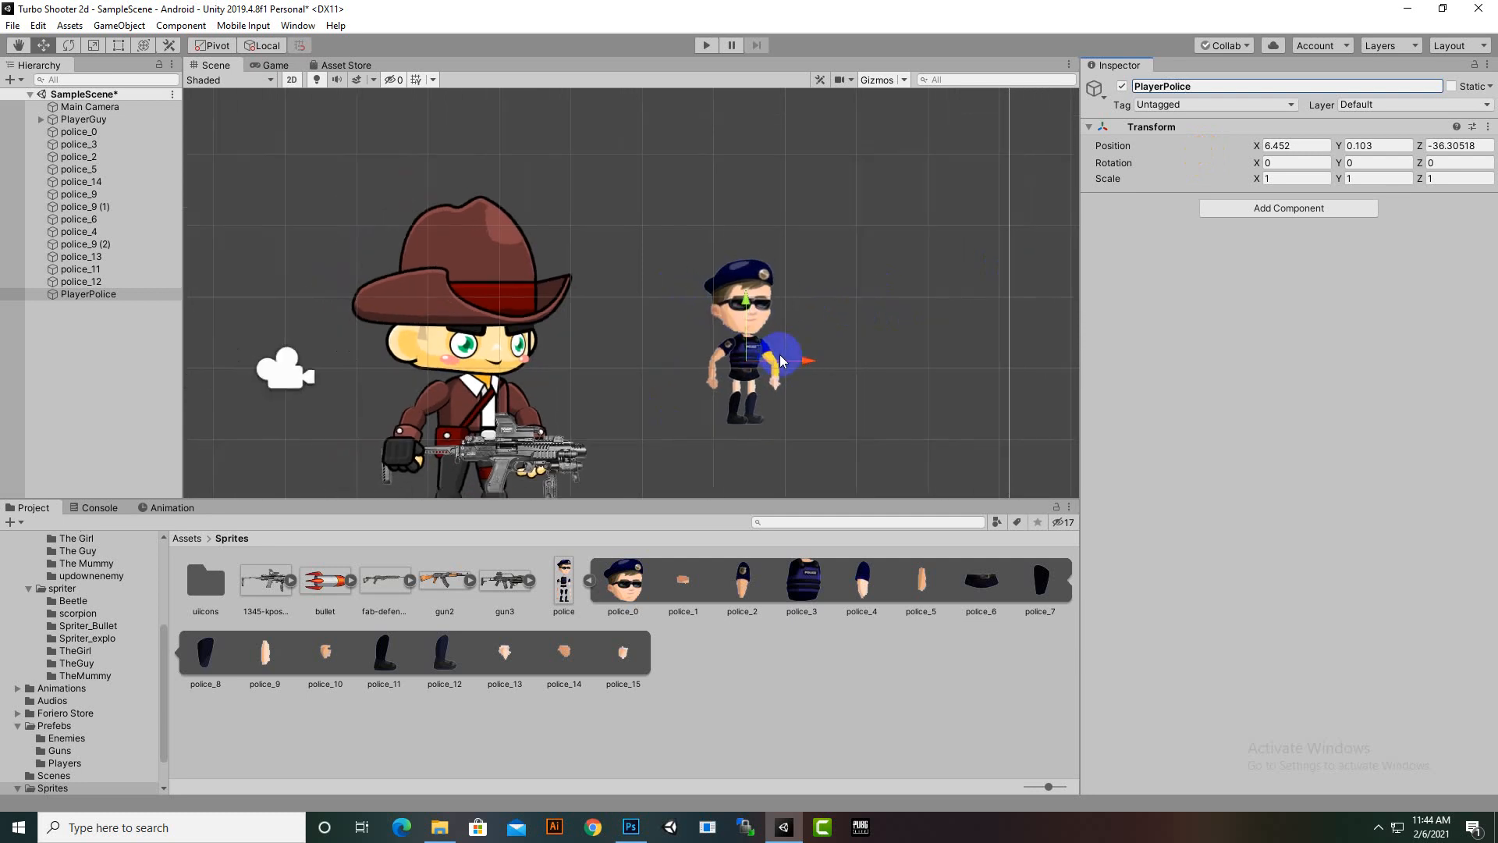
pyautogui.scroll(5, 781, 359)
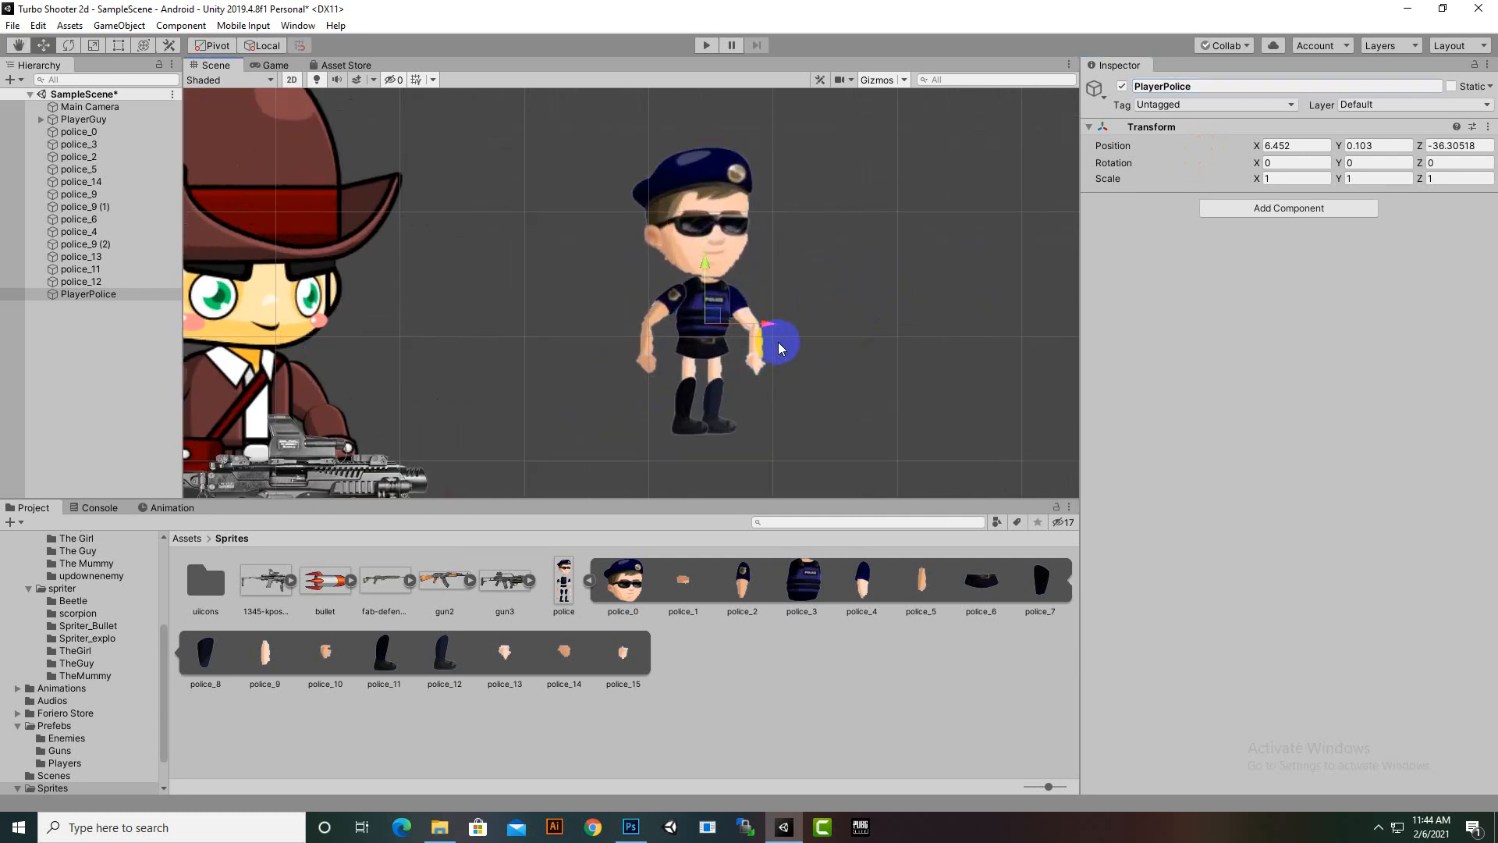
pyautogui.scroll(-5, 779, 339)
pyautogui.moveTo(783, 335); pyautogui.dragTo(905, 343, button='middle')
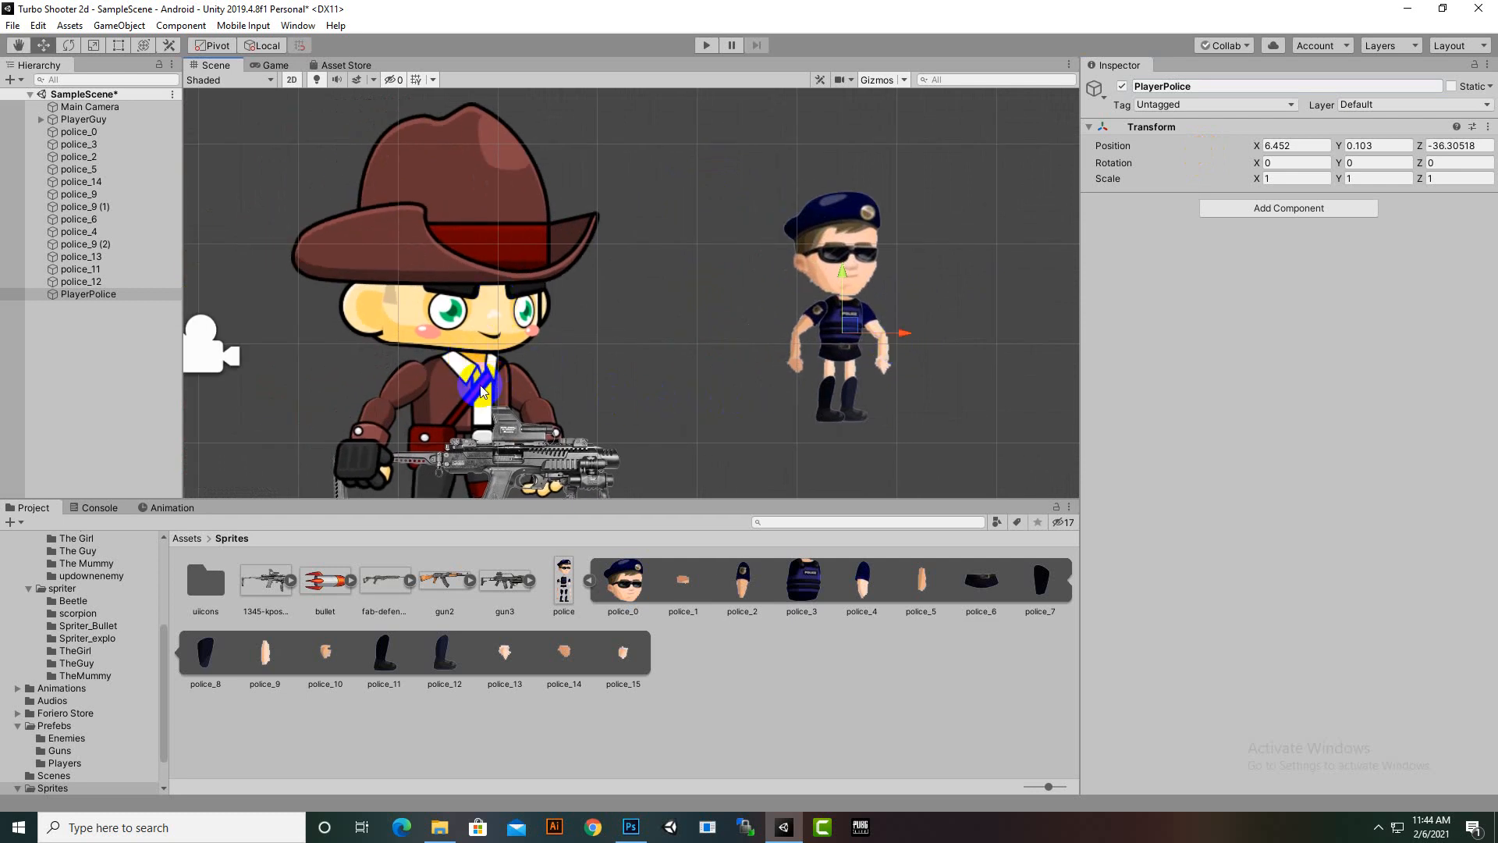
pyautogui.click(86, 281)
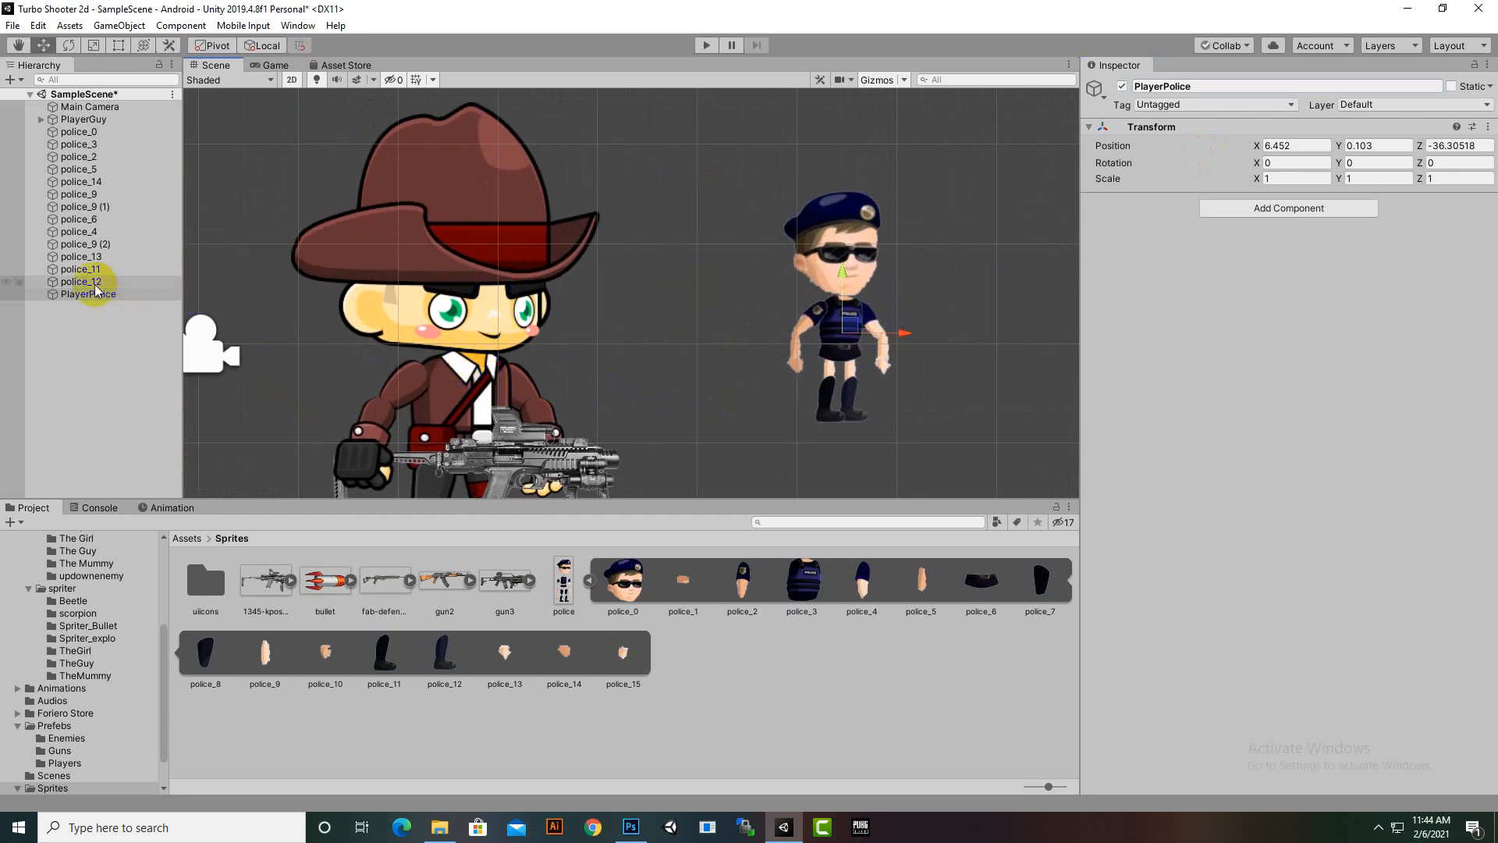
pyautogui.keyDown('shift'); pyautogui.click(74, 132); pyautogui.keyUp('shift')
pyautogui.moveTo(74, 150); pyautogui.dragTo(114, 297)
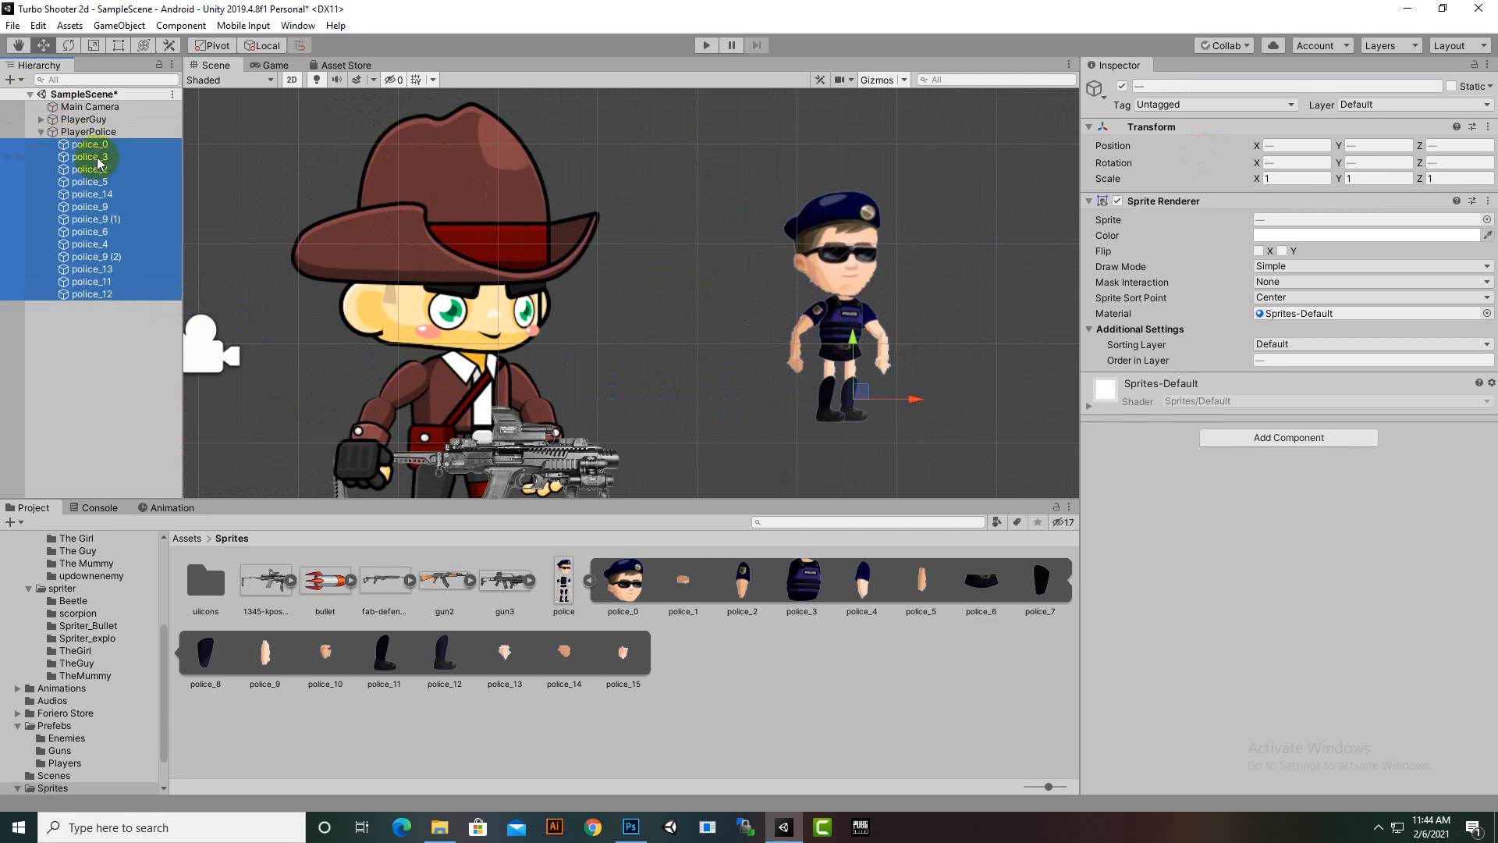
# Step: Scale PlayerPolice uniformly to about 2.146 and position it beside the cowboy at about X 4.72, Y -0.68 with the feet level
pyautogui.click(88, 132)
pyautogui.press('f')
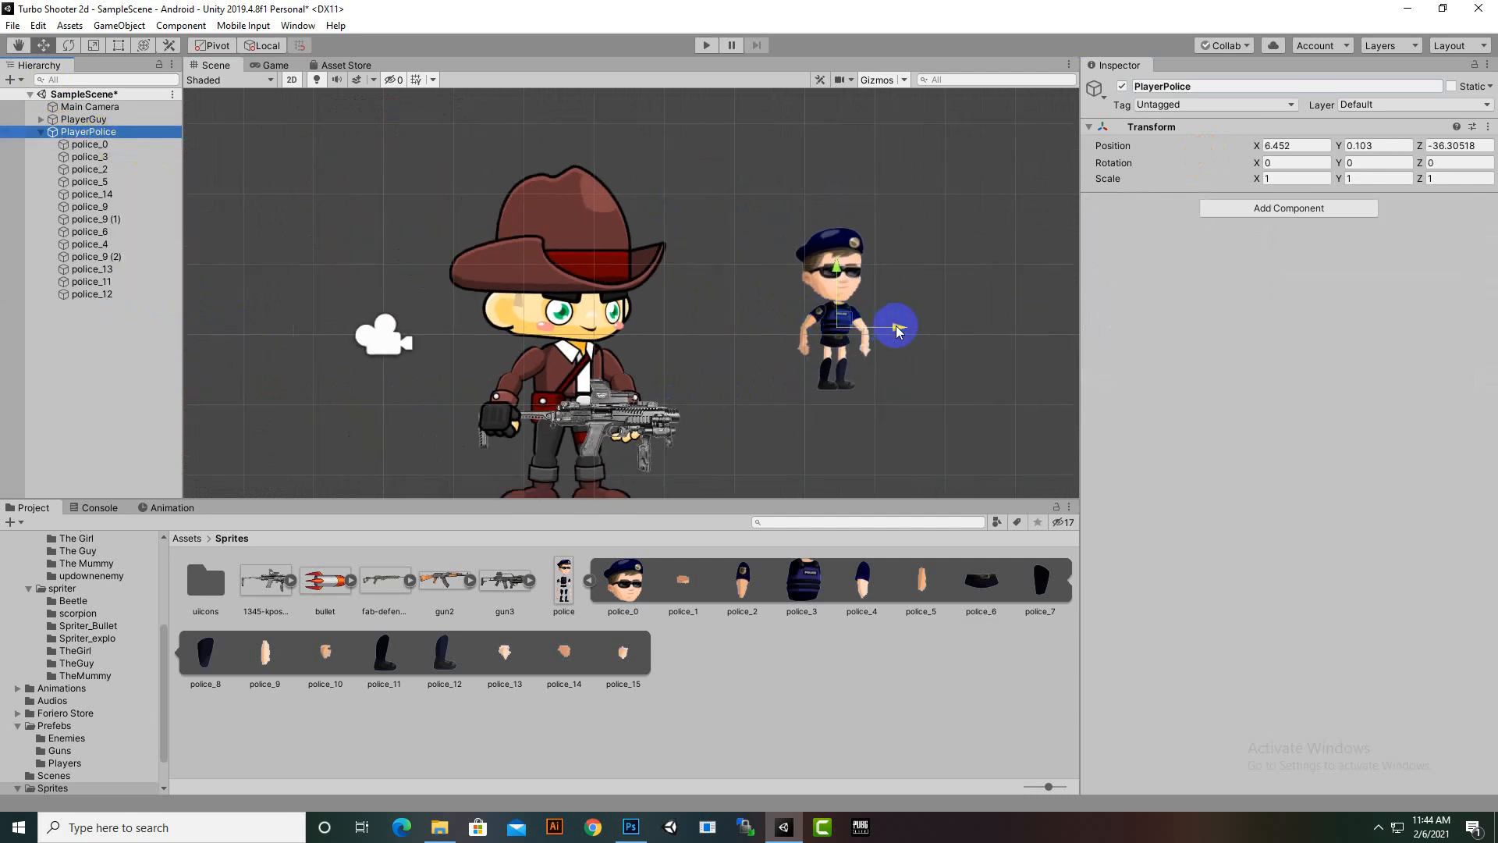
pyautogui.moveTo(895, 326); pyautogui.dragTo(633, 312)
pyautogui.click(93, 45)
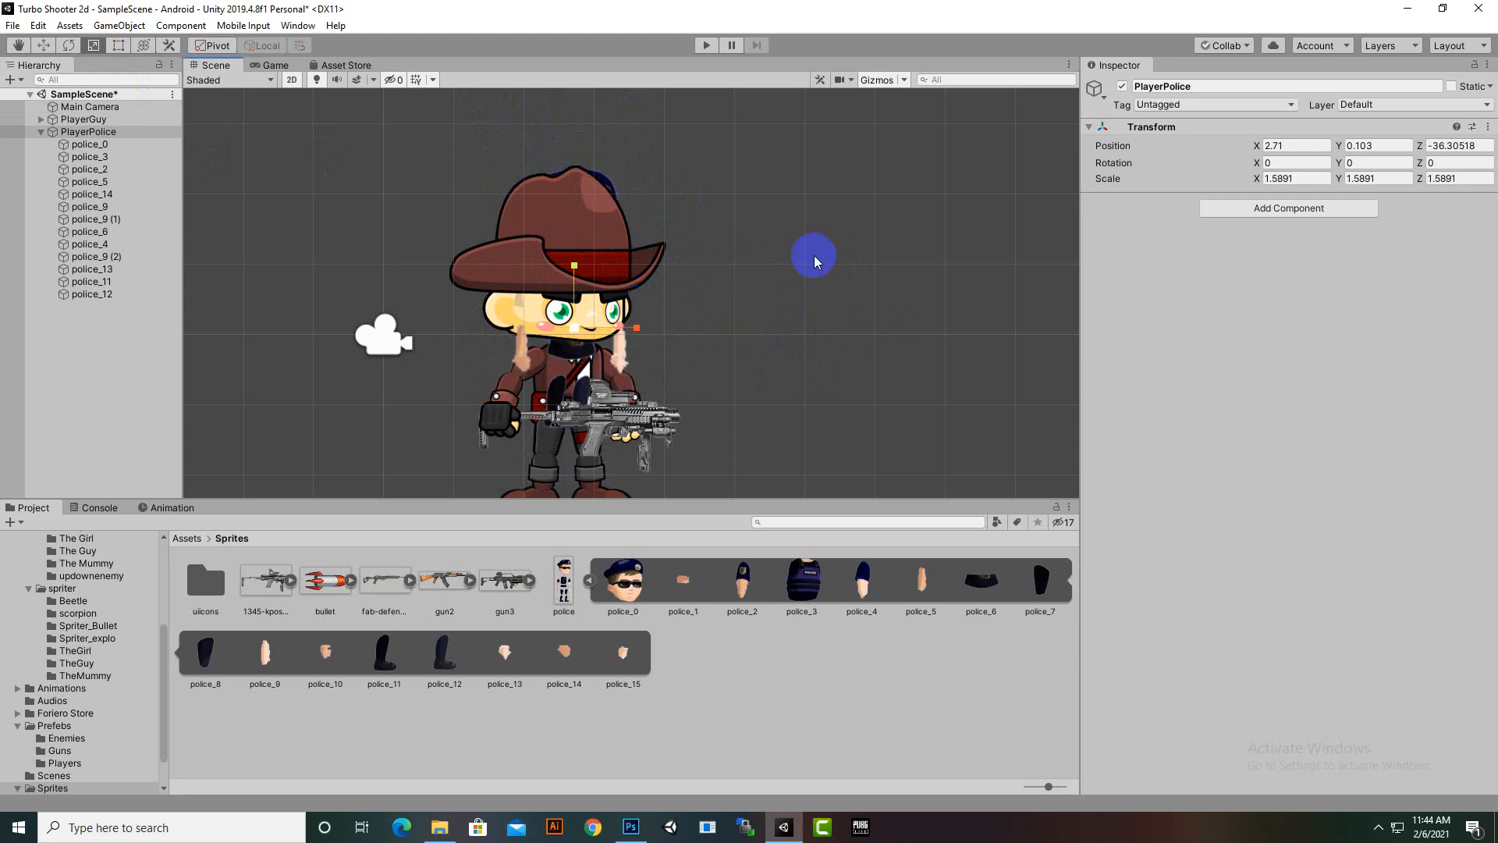
pyautogui.scroll(-6, 813, 257)
pyautogui.moveTo(743, 320); pyautogui.dragTo(744, 263, button='middle')
pyautogui.click(42, 45)
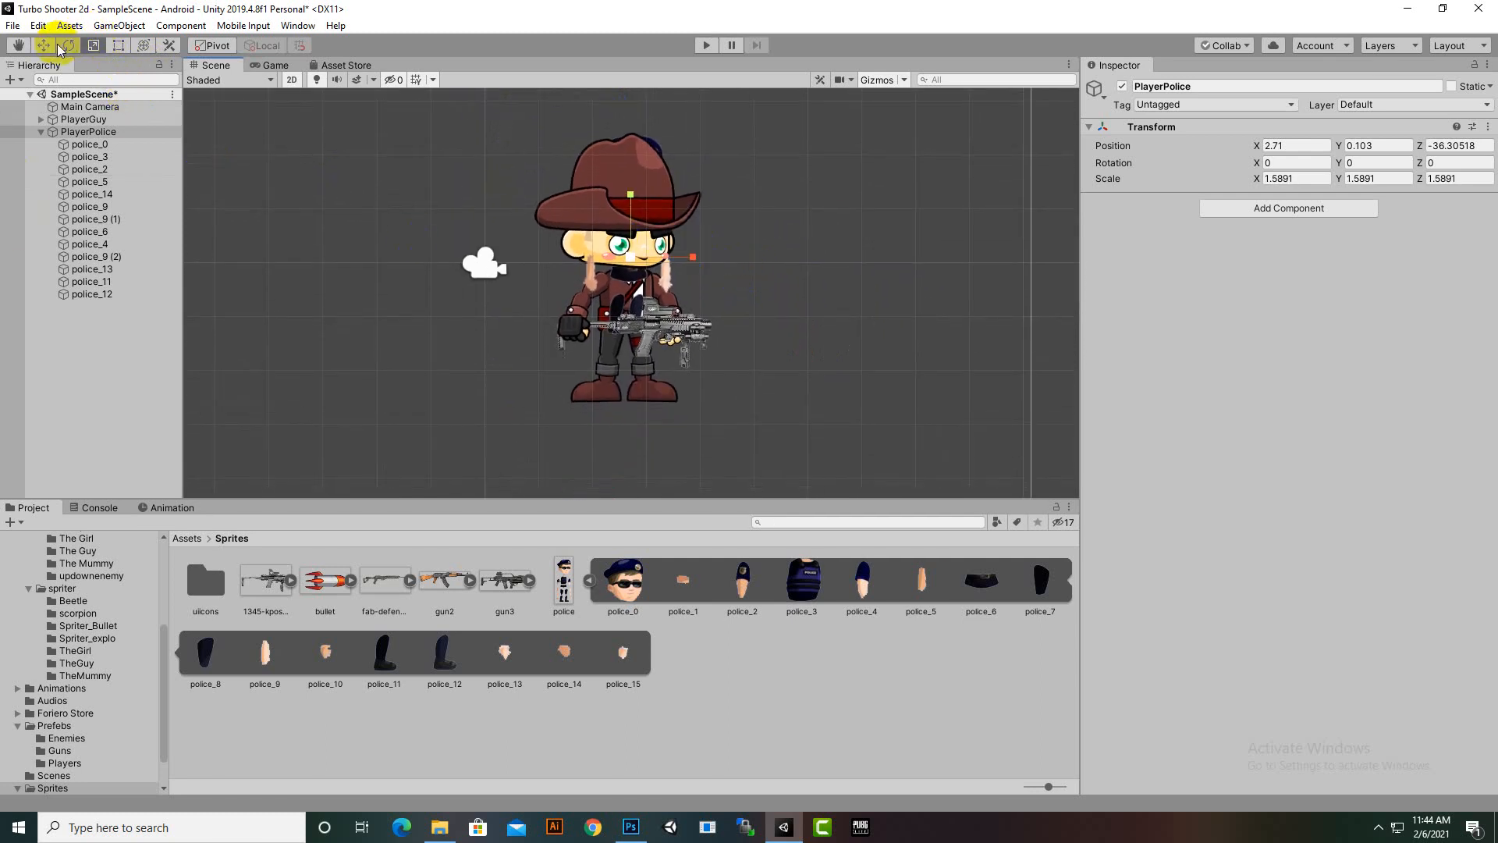
pyautogui.moveTo(681, 254); pyautogui.dragTo(749, 246)
pyautogui.click(87, 45)
pyautogui.click(44, 47)
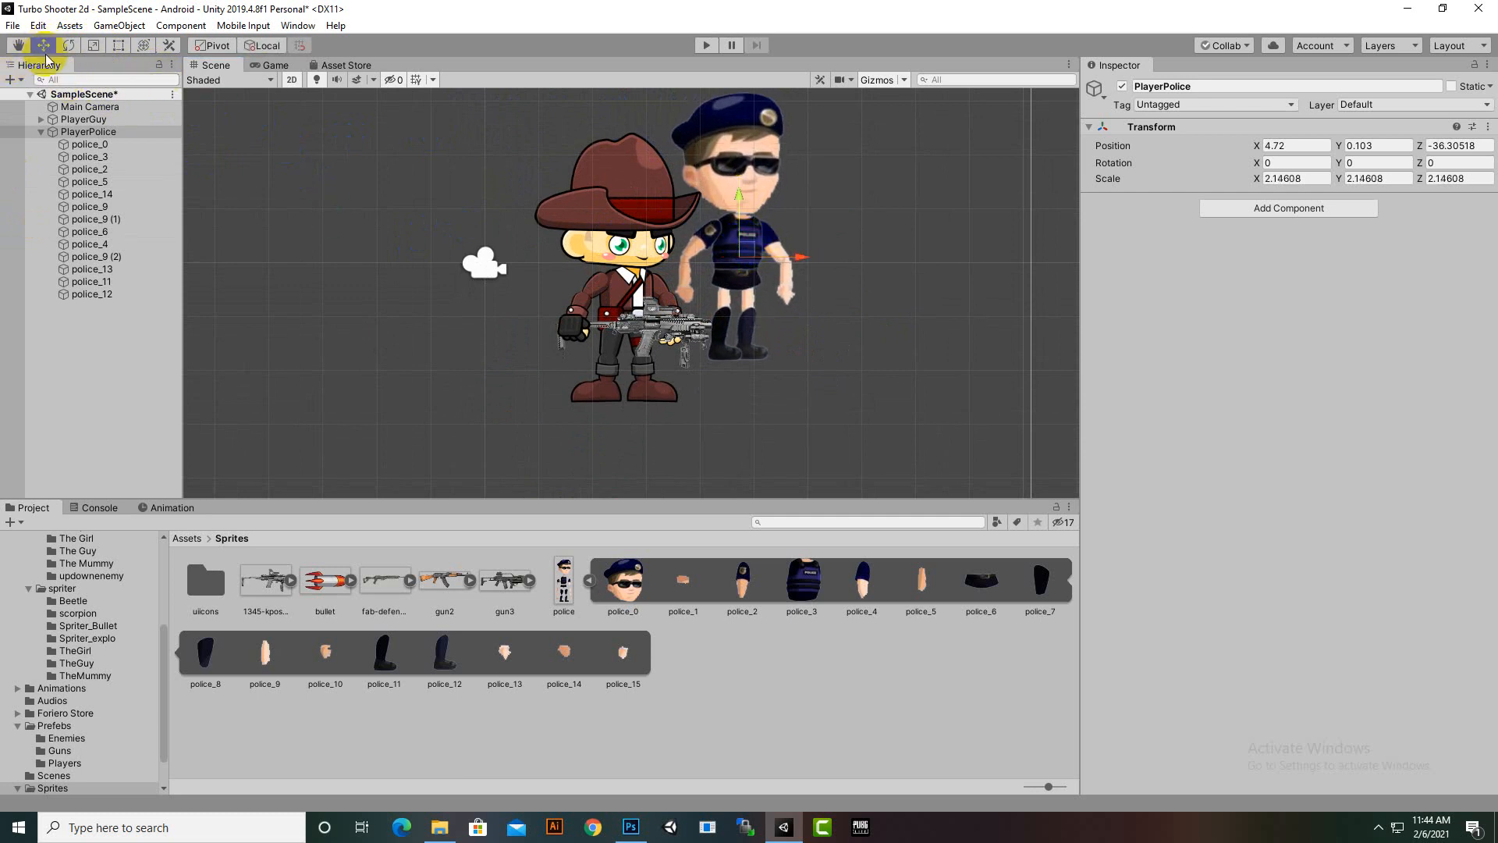
pyautogui.moveTo(740, 195); pyautogui.dragTo(739, 236)
pyautogui.scroll(-1, 714, 373)
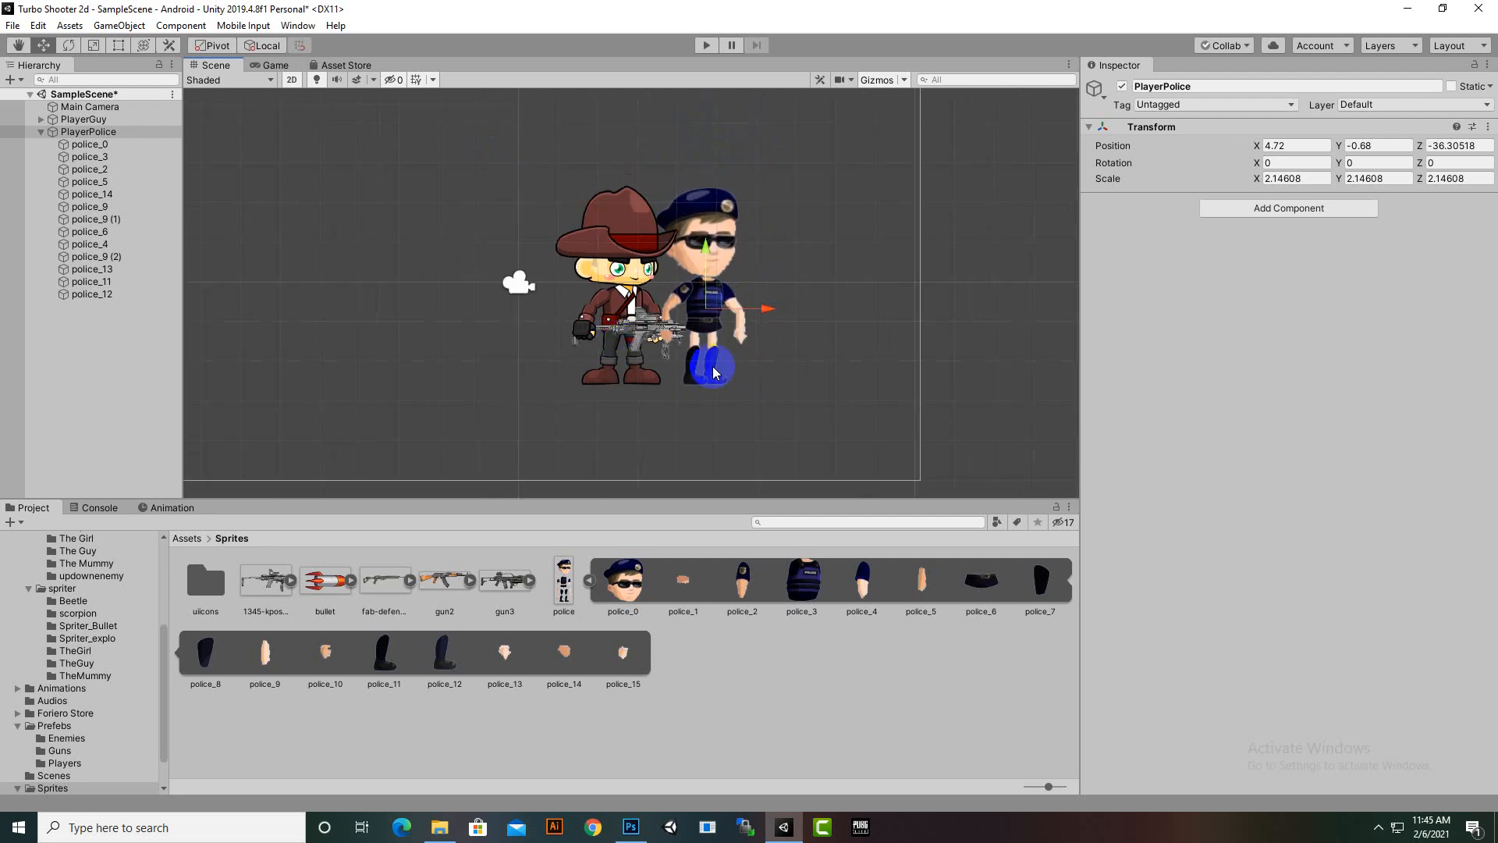
# Step: Move PlayerPolice horizontally away from the cowboy to X 6.93 so the two characters stand apart
pyautogui.moveTo(769, 308); pyautogui.dragTo(829, 308)
pyautogui.scroll(2, 688, 428)
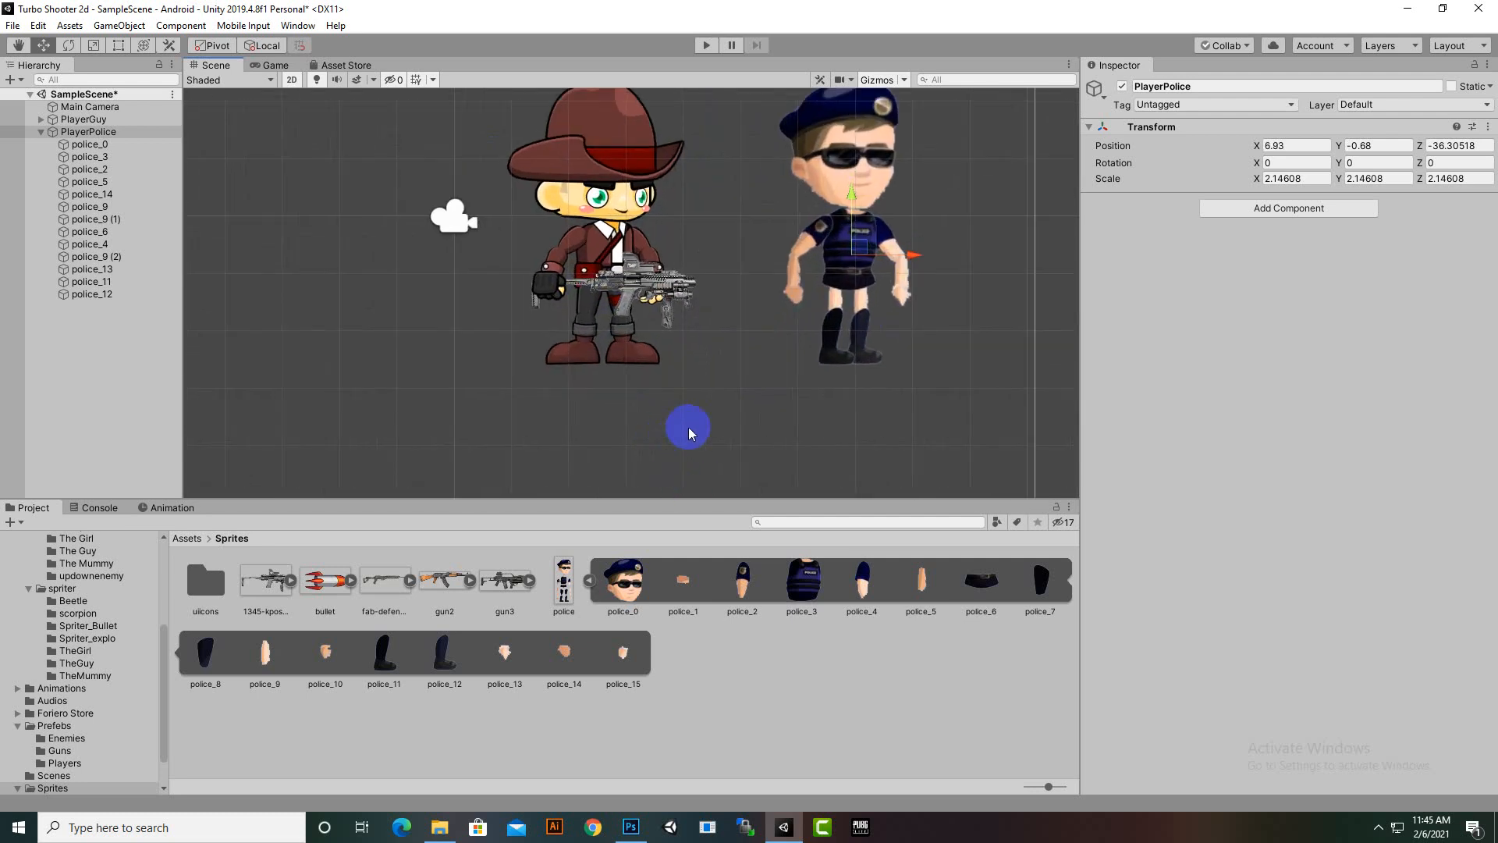
pyautogui.scroll(4, 689, 427)
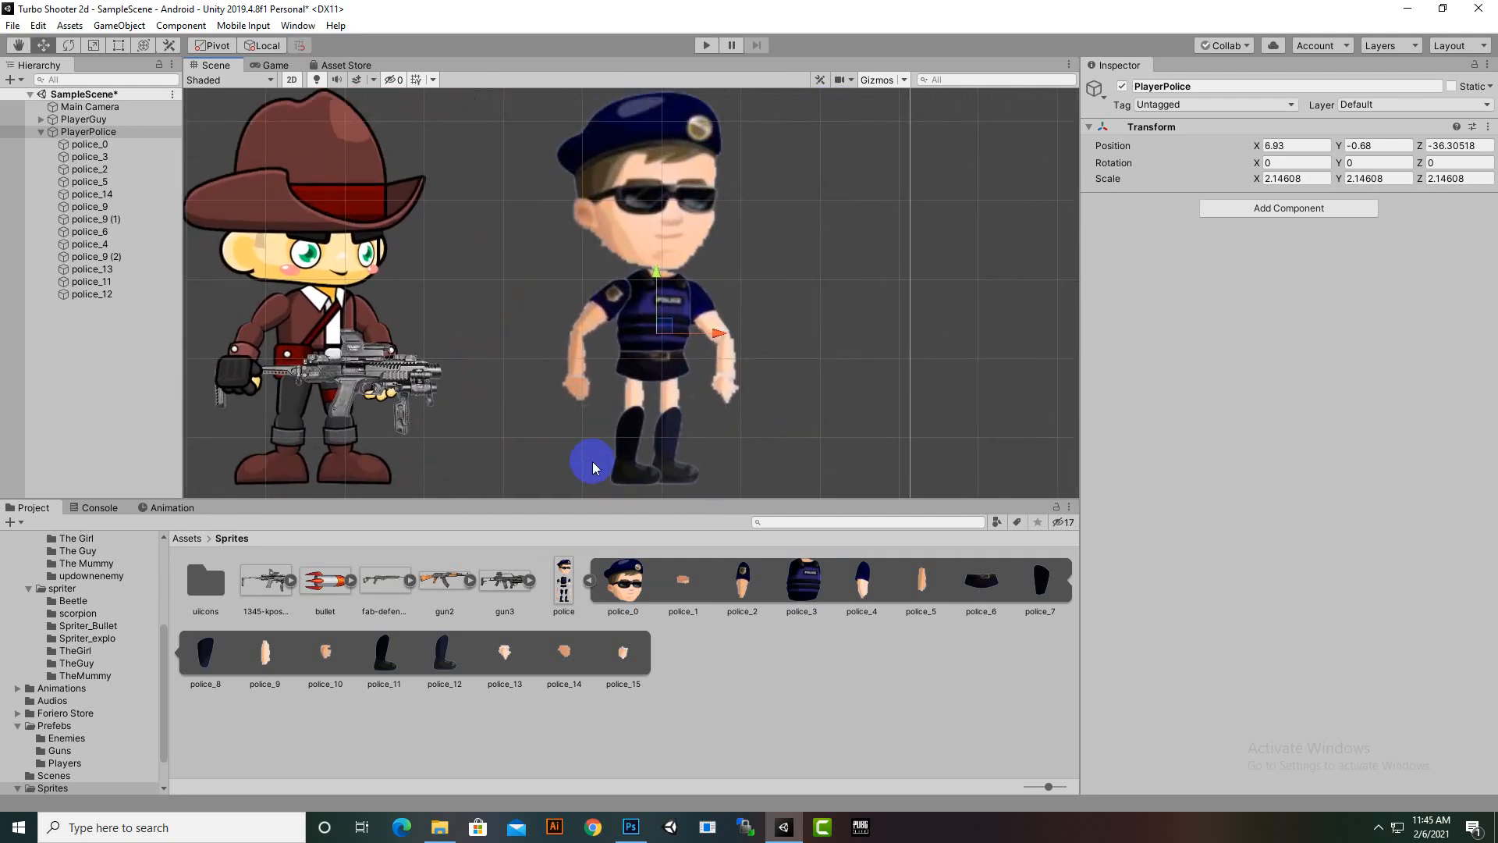
pyautogui.scroll(-3, 592, 462)
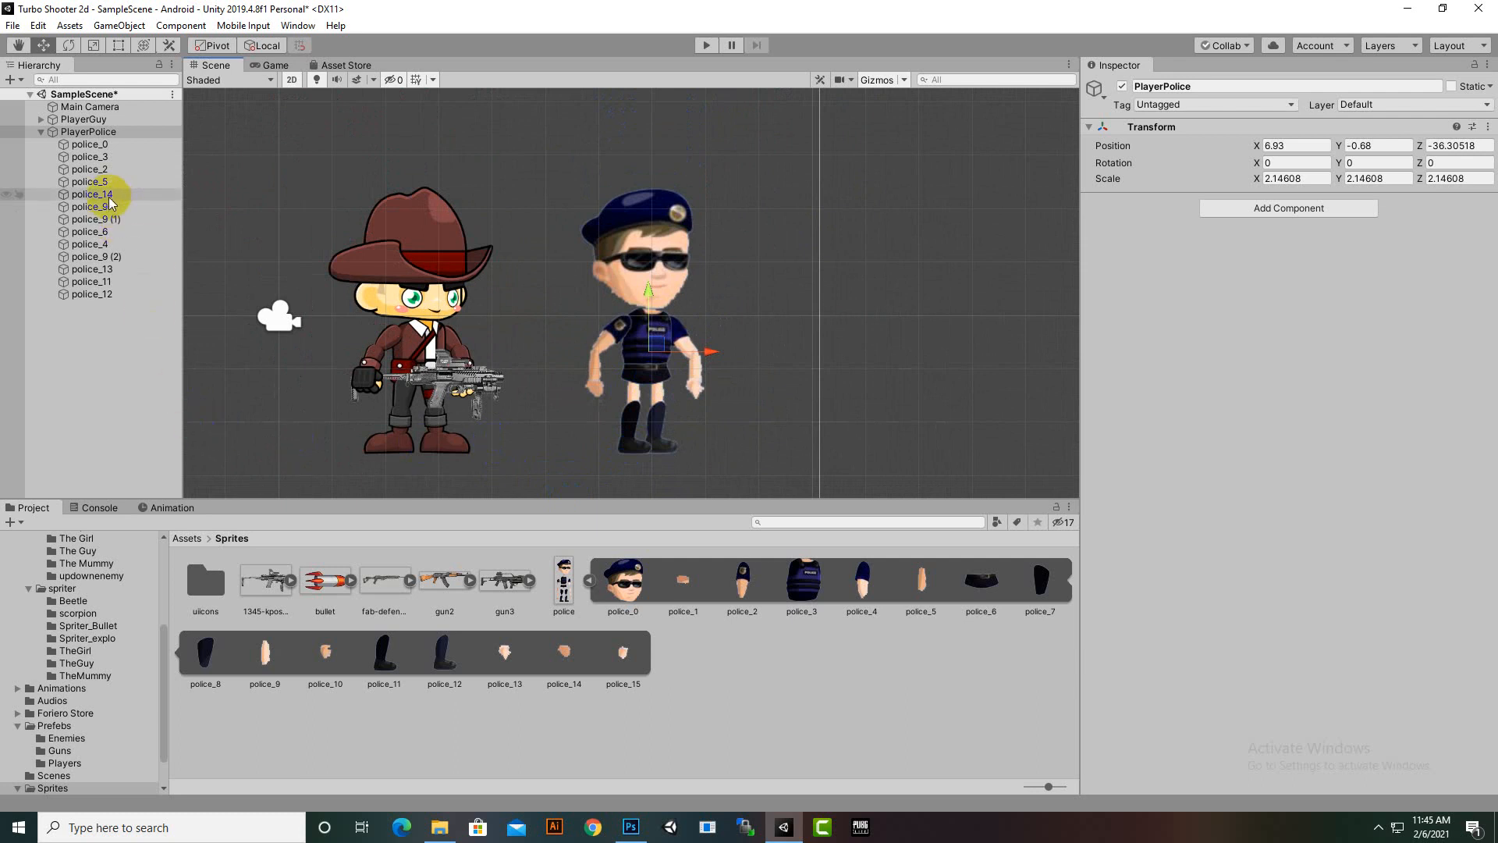
# Step: Rename the police_0 object under PlayerPolice as head
pyautogui.click(89, 144)
pyautogui.rightClick(107, 145)
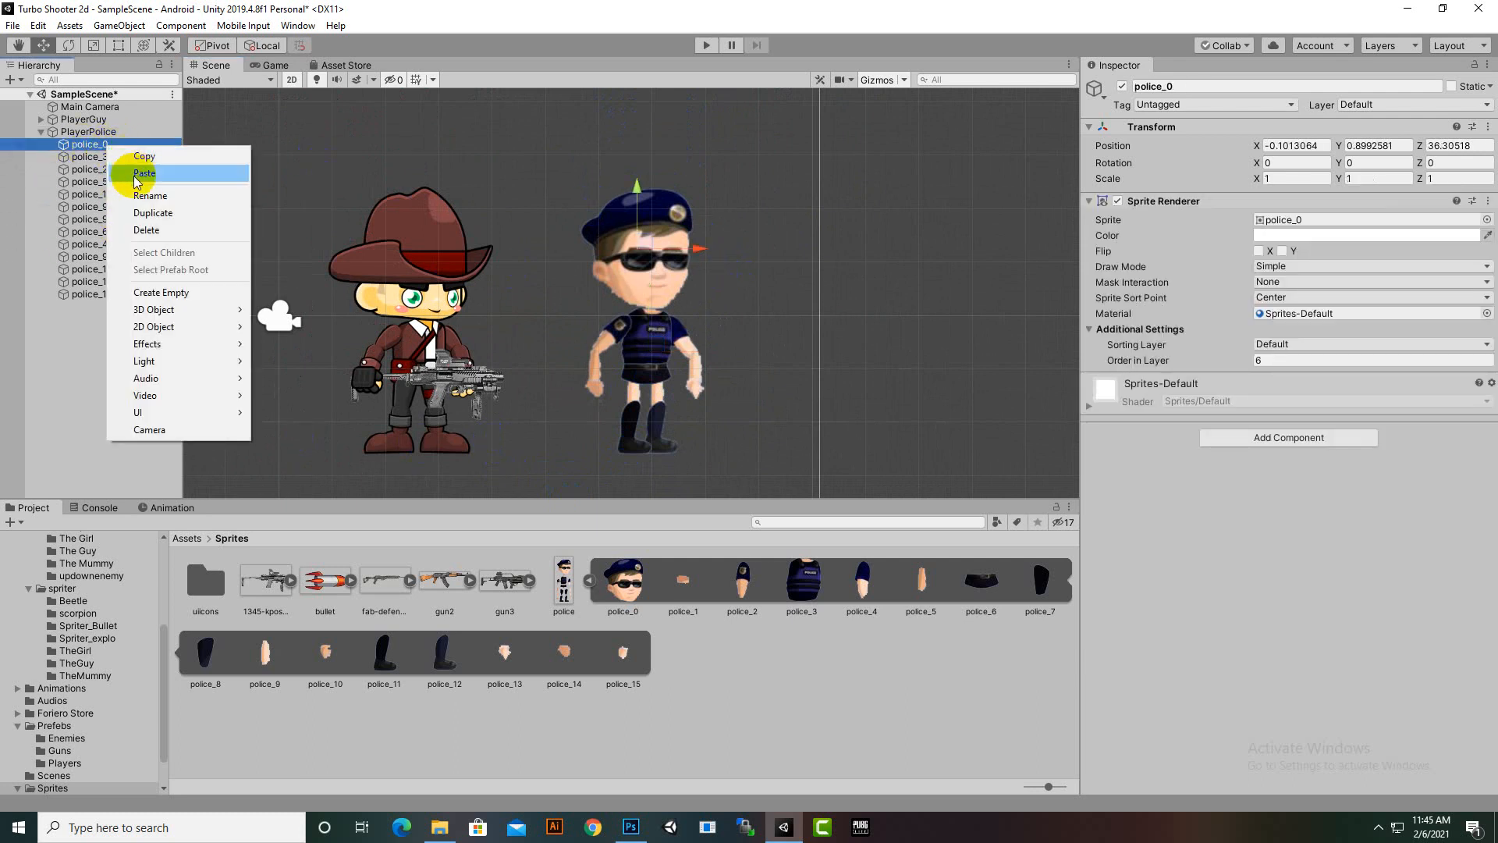
pyautogui.click(139, 195)
pyautogui.write('head')
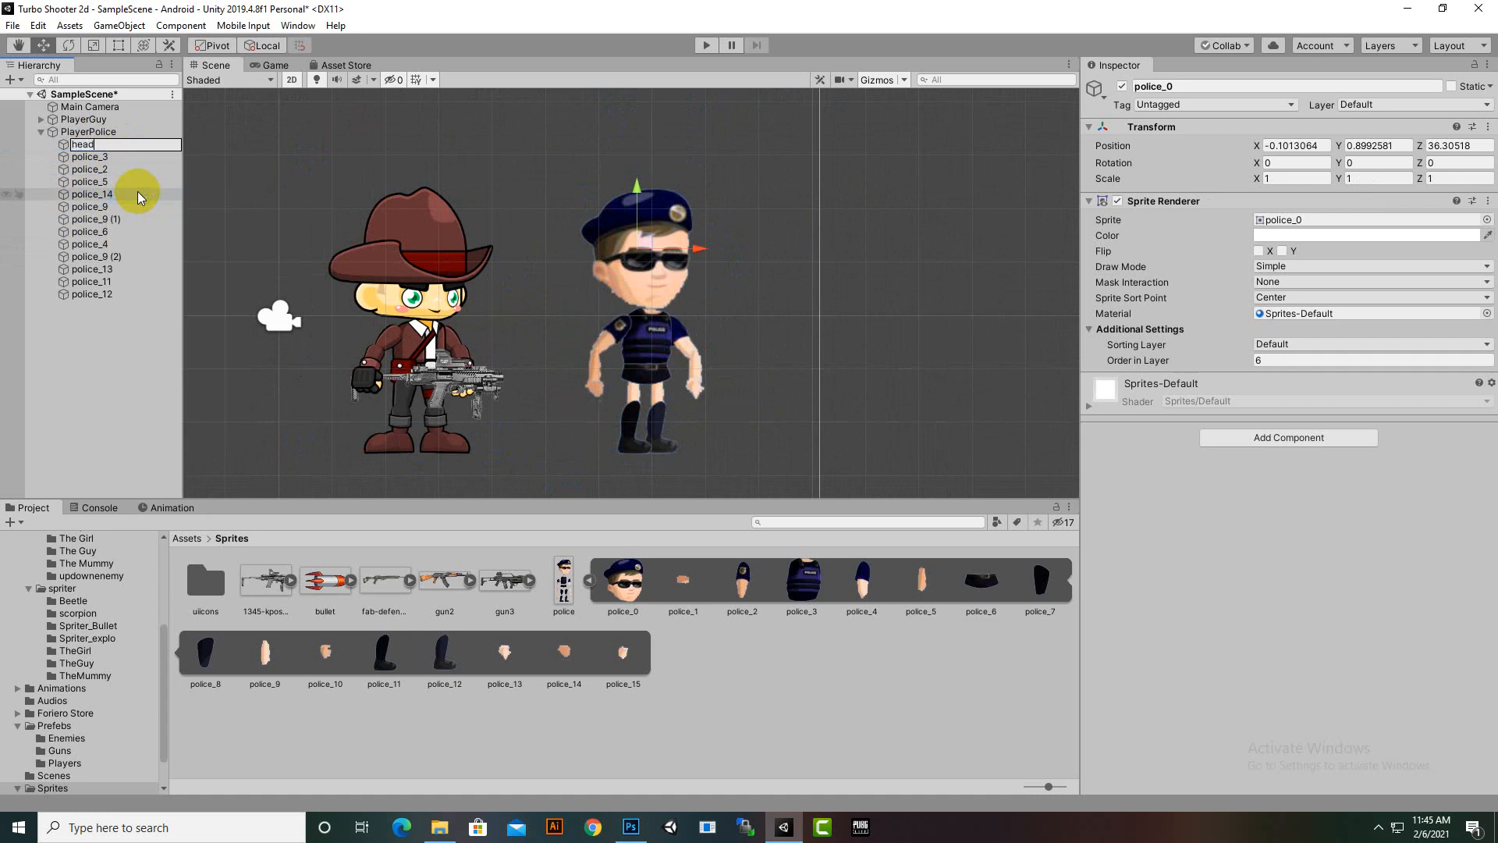
pyautogui.press('Return')
# Step: Rename the police_3 object under PlayerPolice as body
pyautogui.click(86, 157)
pyautogui.rightClick(101, 157)
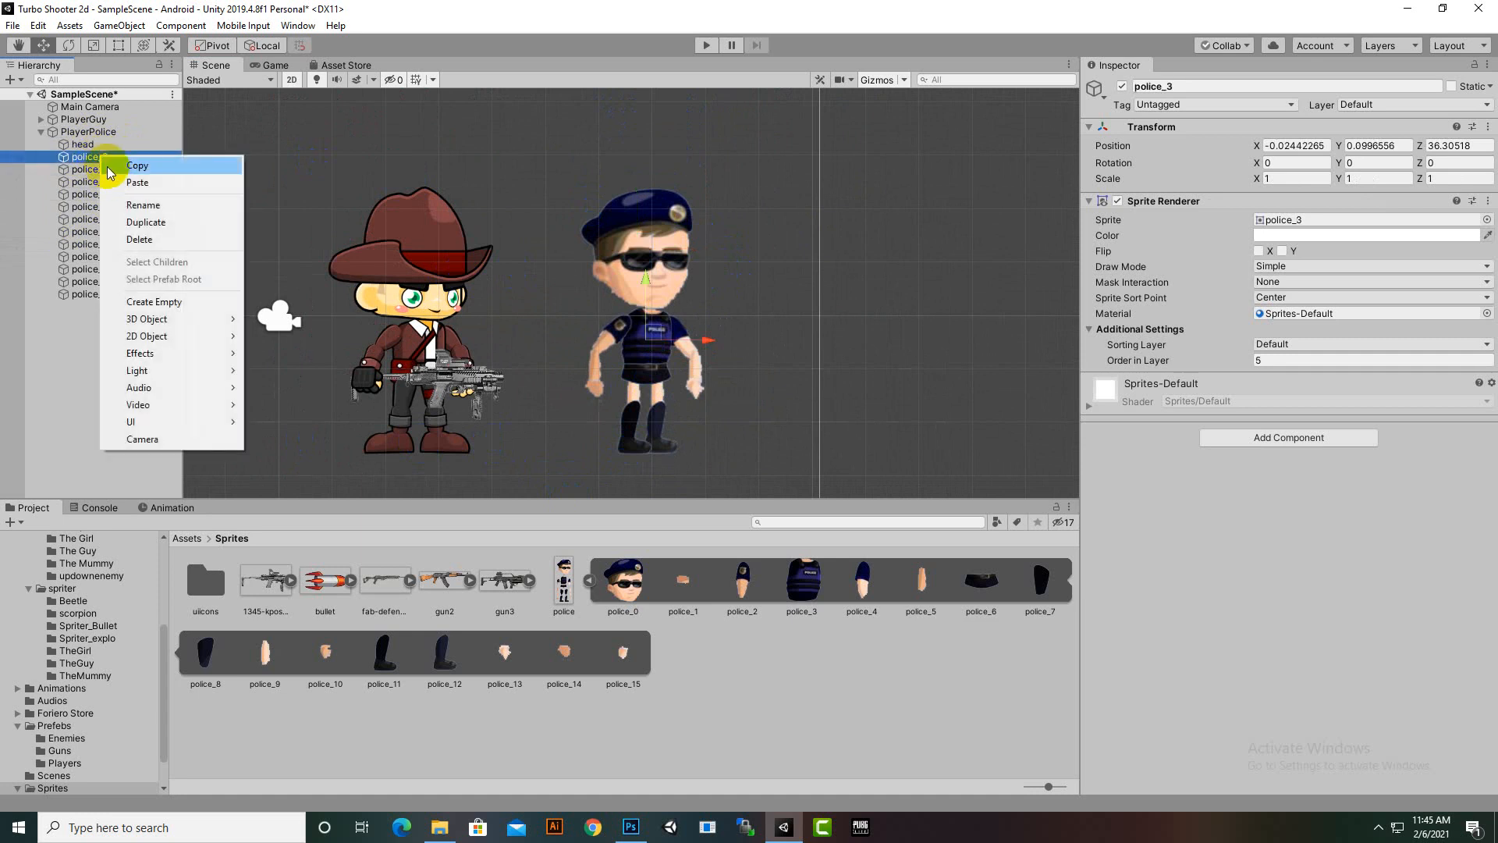
pyautogui.click(140, 205)
pyautogui.write('bo')
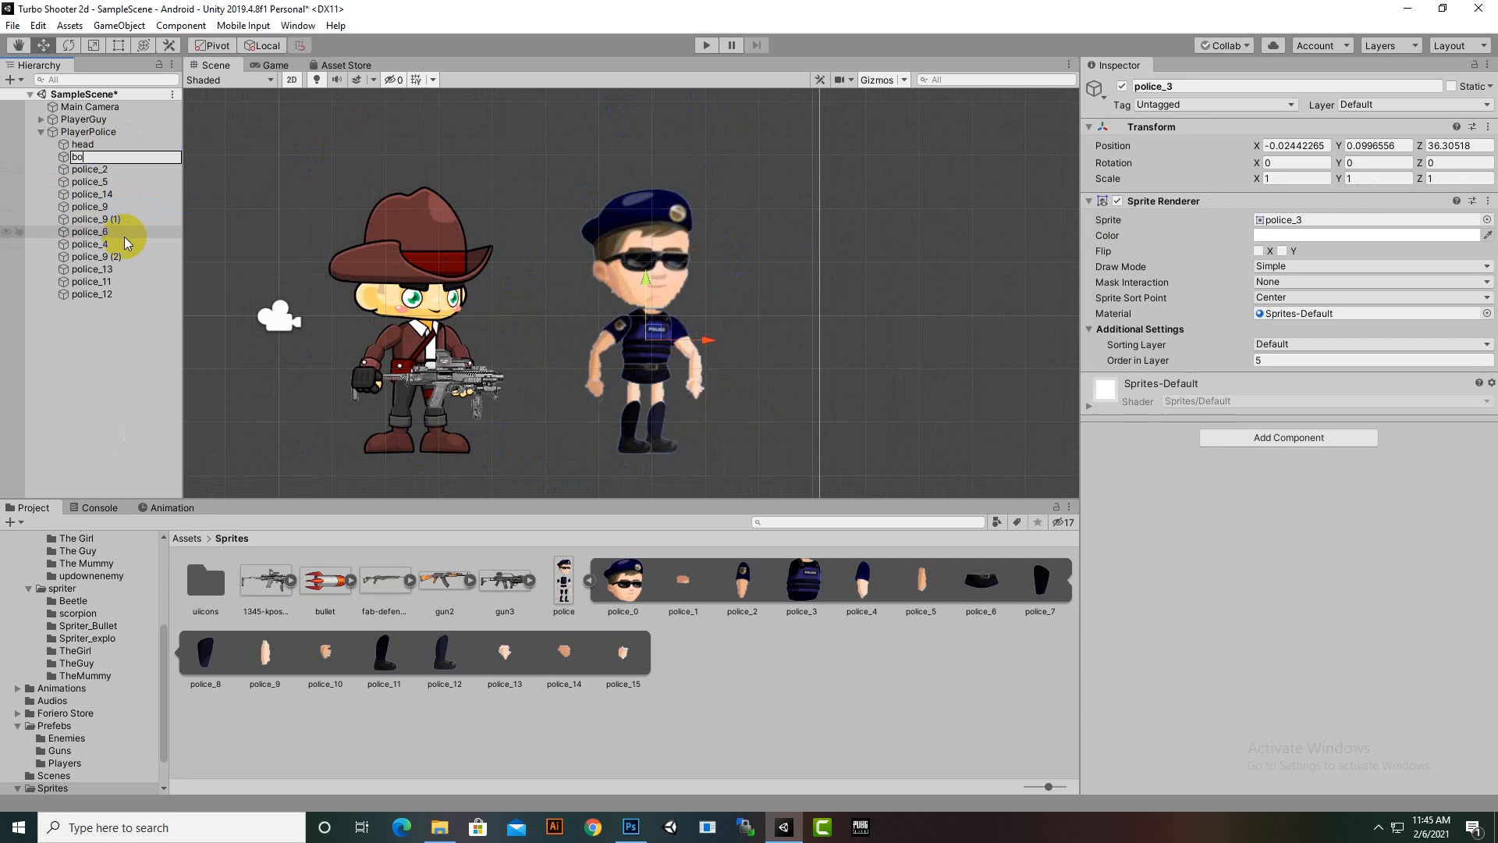
pyautogui.write('dy')
pyautogui.press('Return')
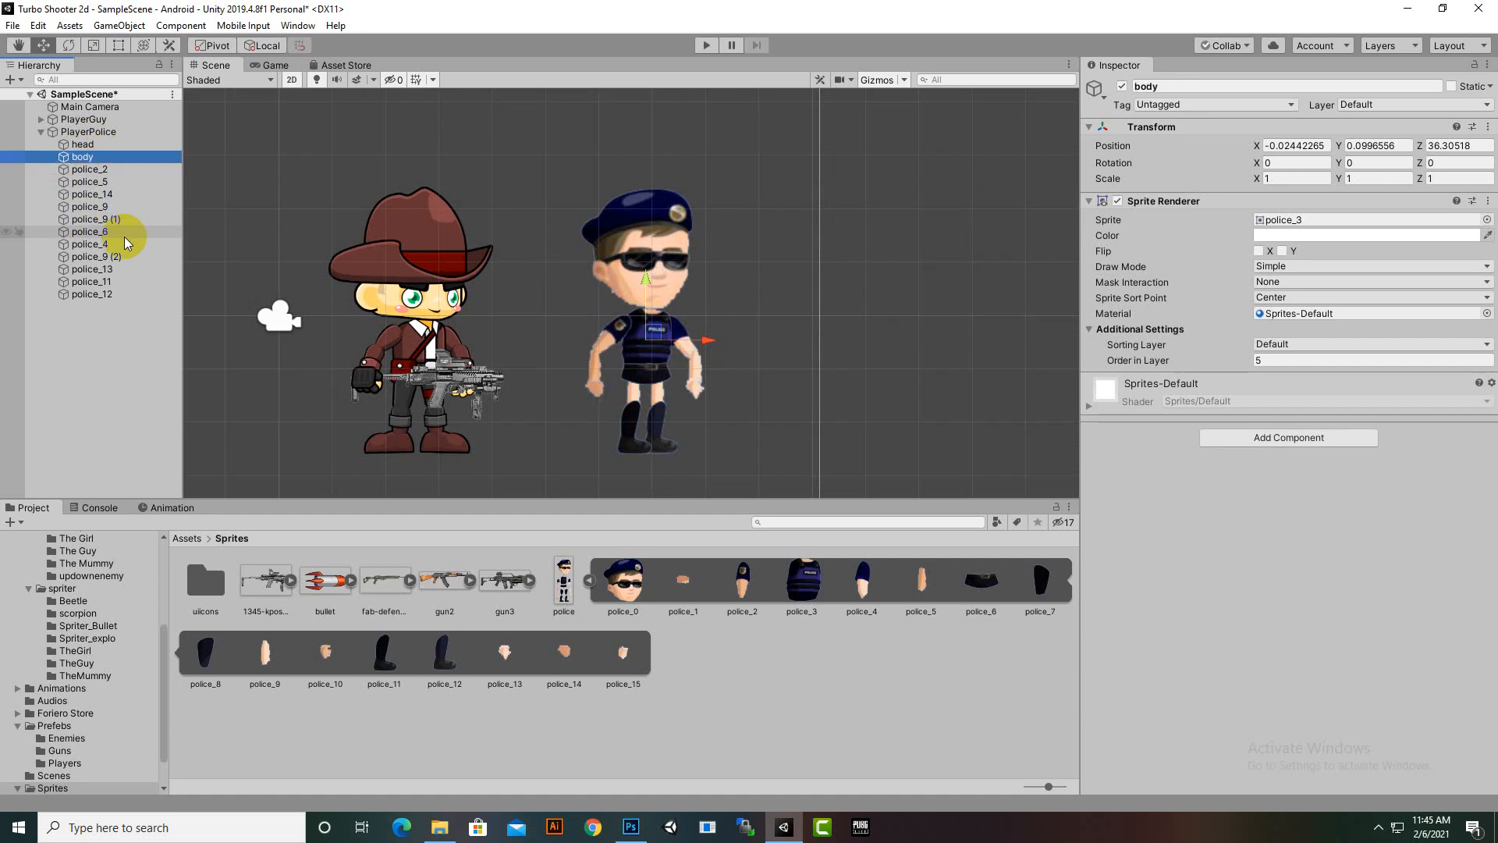
# Step: Rename the police_2 upper-arm object under PlayerPolice as rightarm
pyautogui.click(123, 168)
pyautogui.rightClick(116, 169)
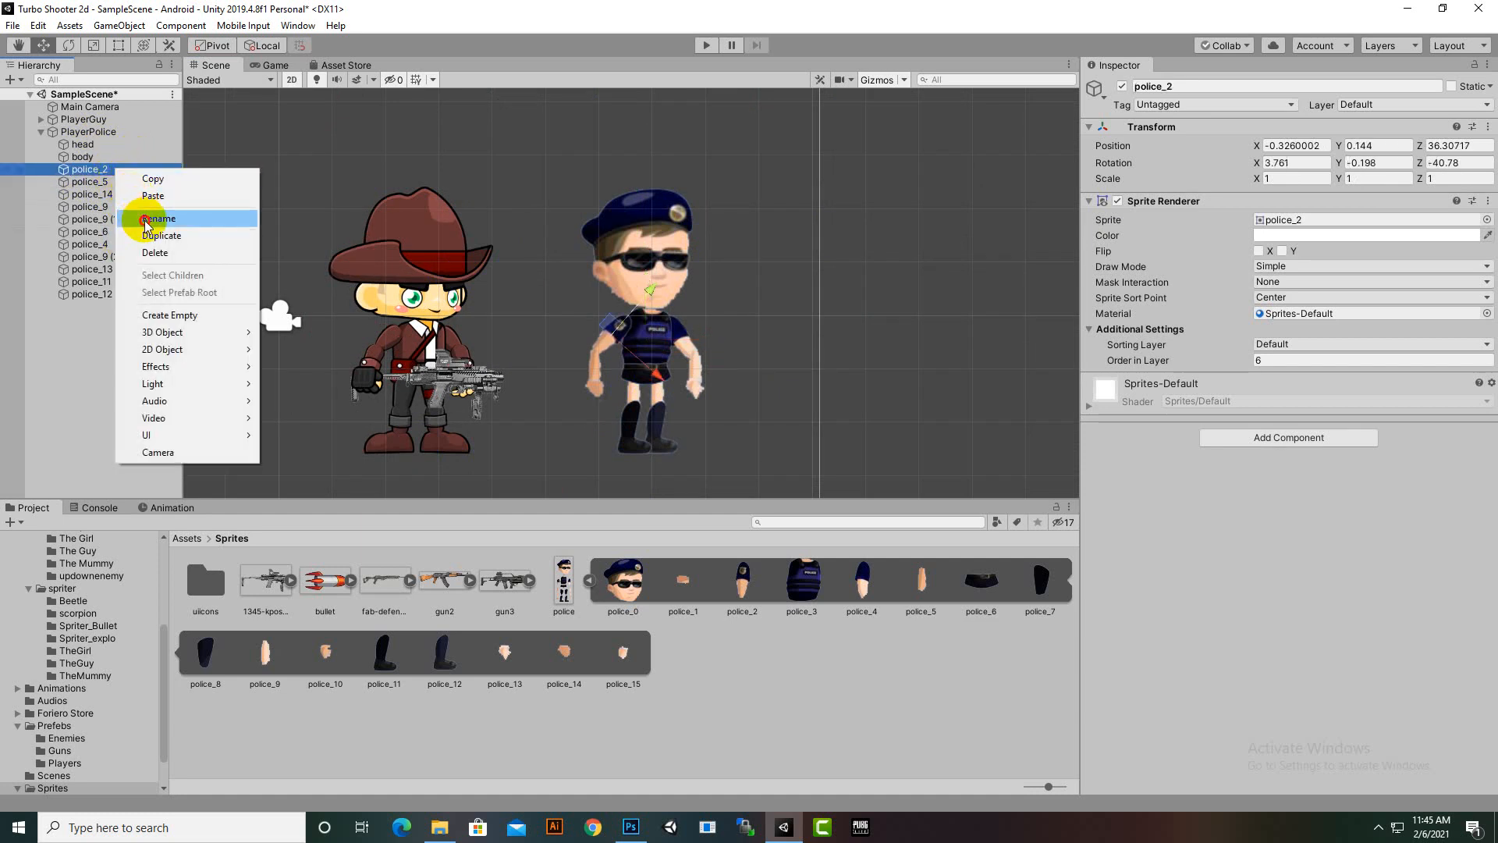
pyautogui.click(145, 220)
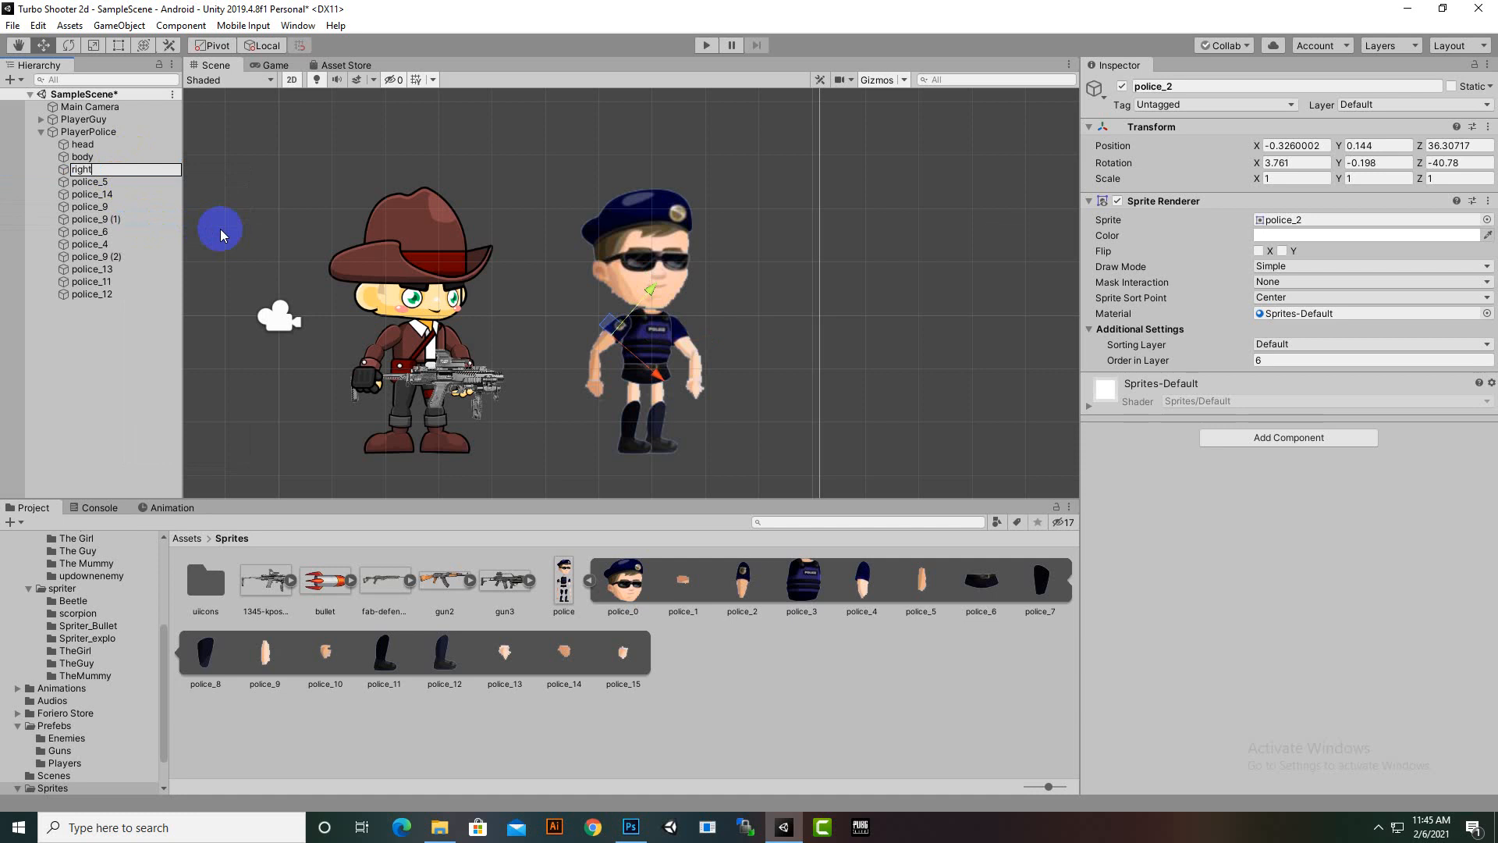
pyautogui.press('Return')
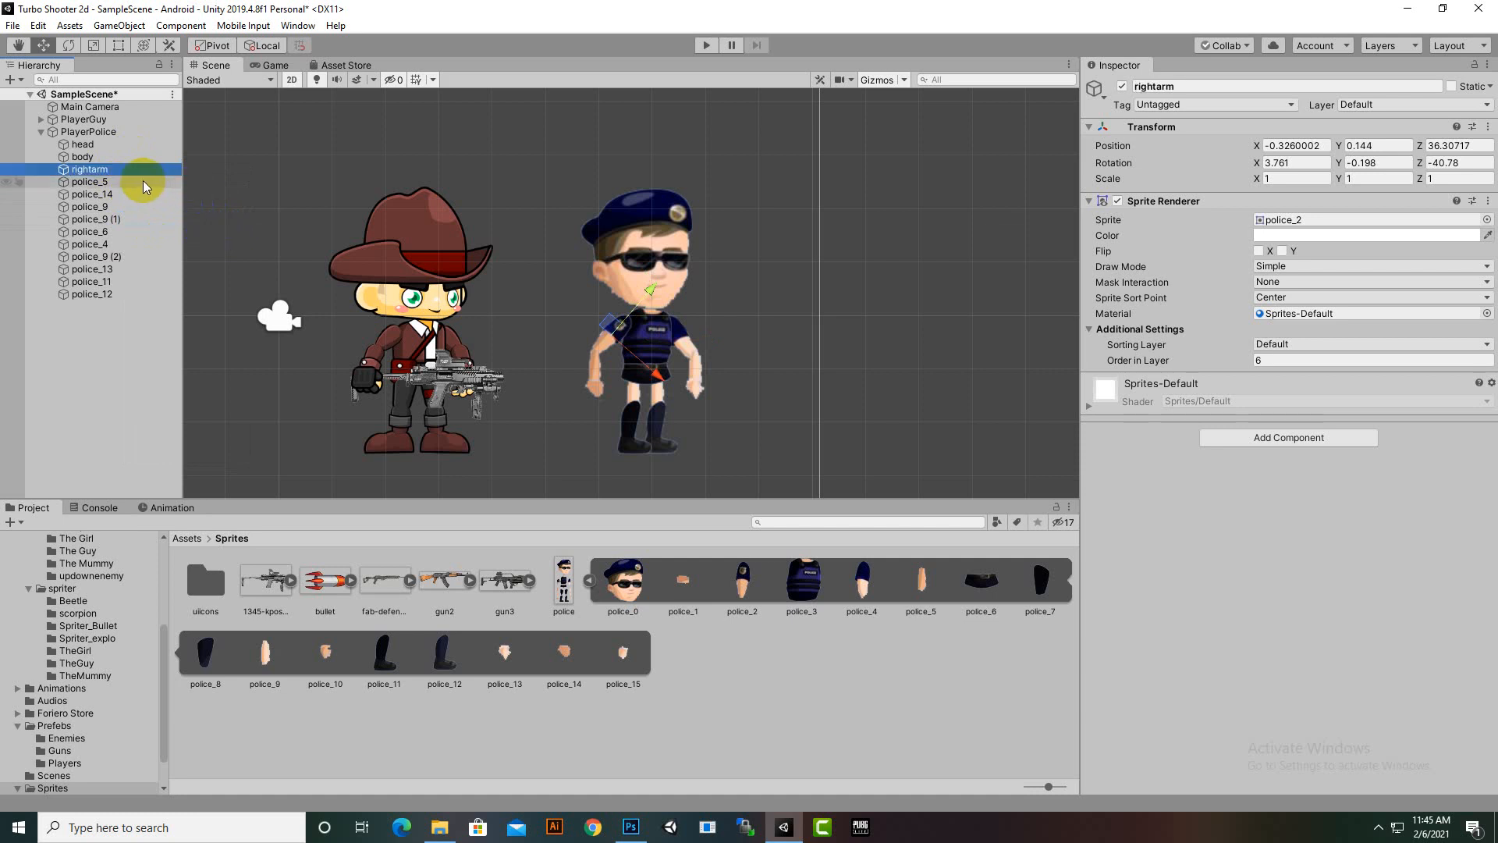
# Step: Rename the police_5 forearm object as bottomarm and make it a child of rightarm
pyautogui.click(105, 183)
pyautogui.rightClick(106, 187)
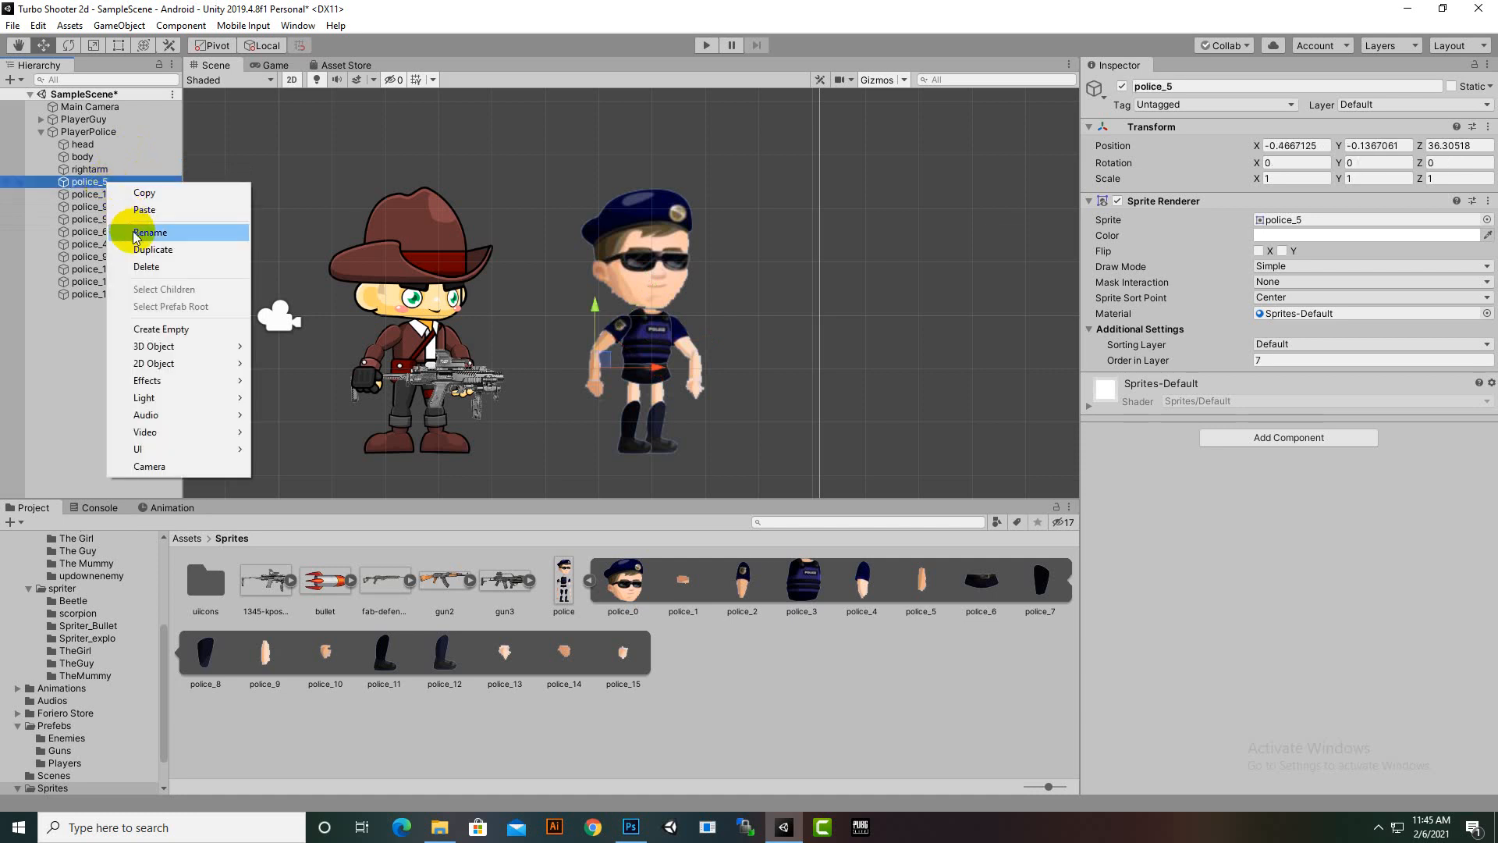
pyautogui.click(145, 240)
pyautogui.write('bot')
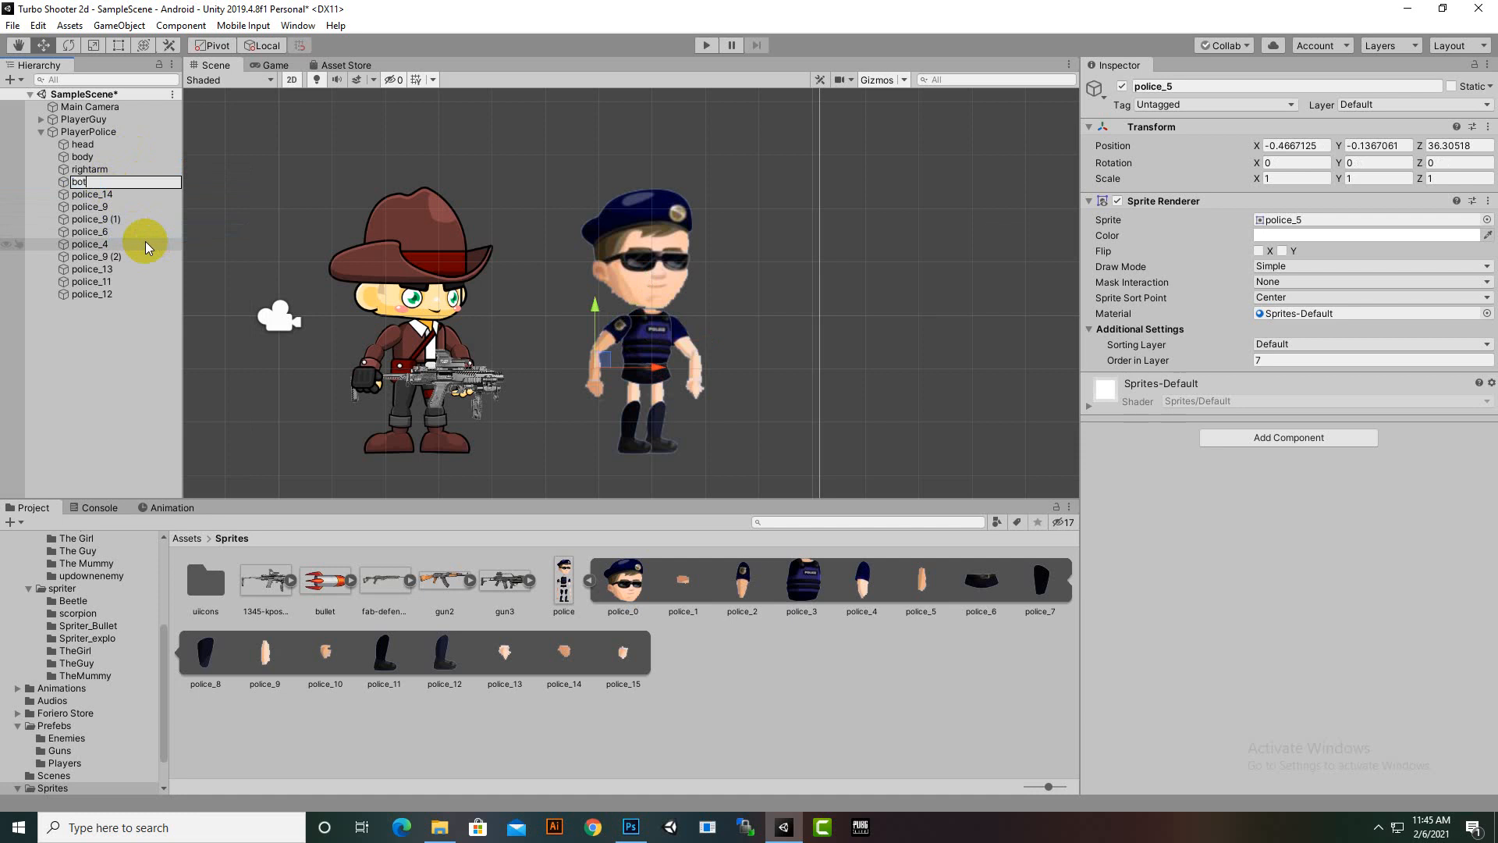
pyautogui.write('tomarm')
pyautogui.press('Return')
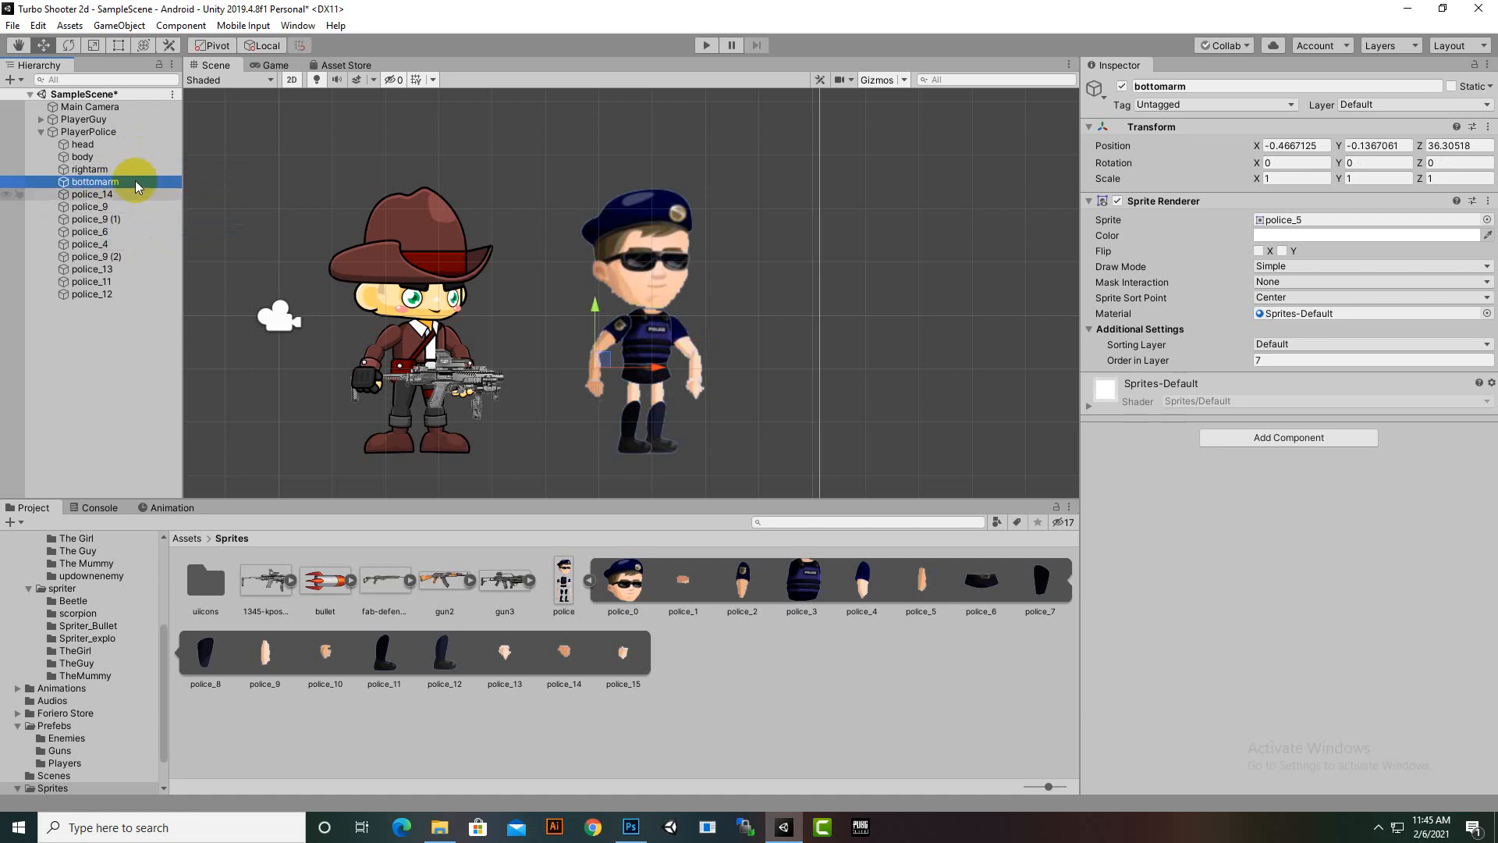
pyautogui.moveTo(110, 180); pyautogui.dragTo(97, 170)
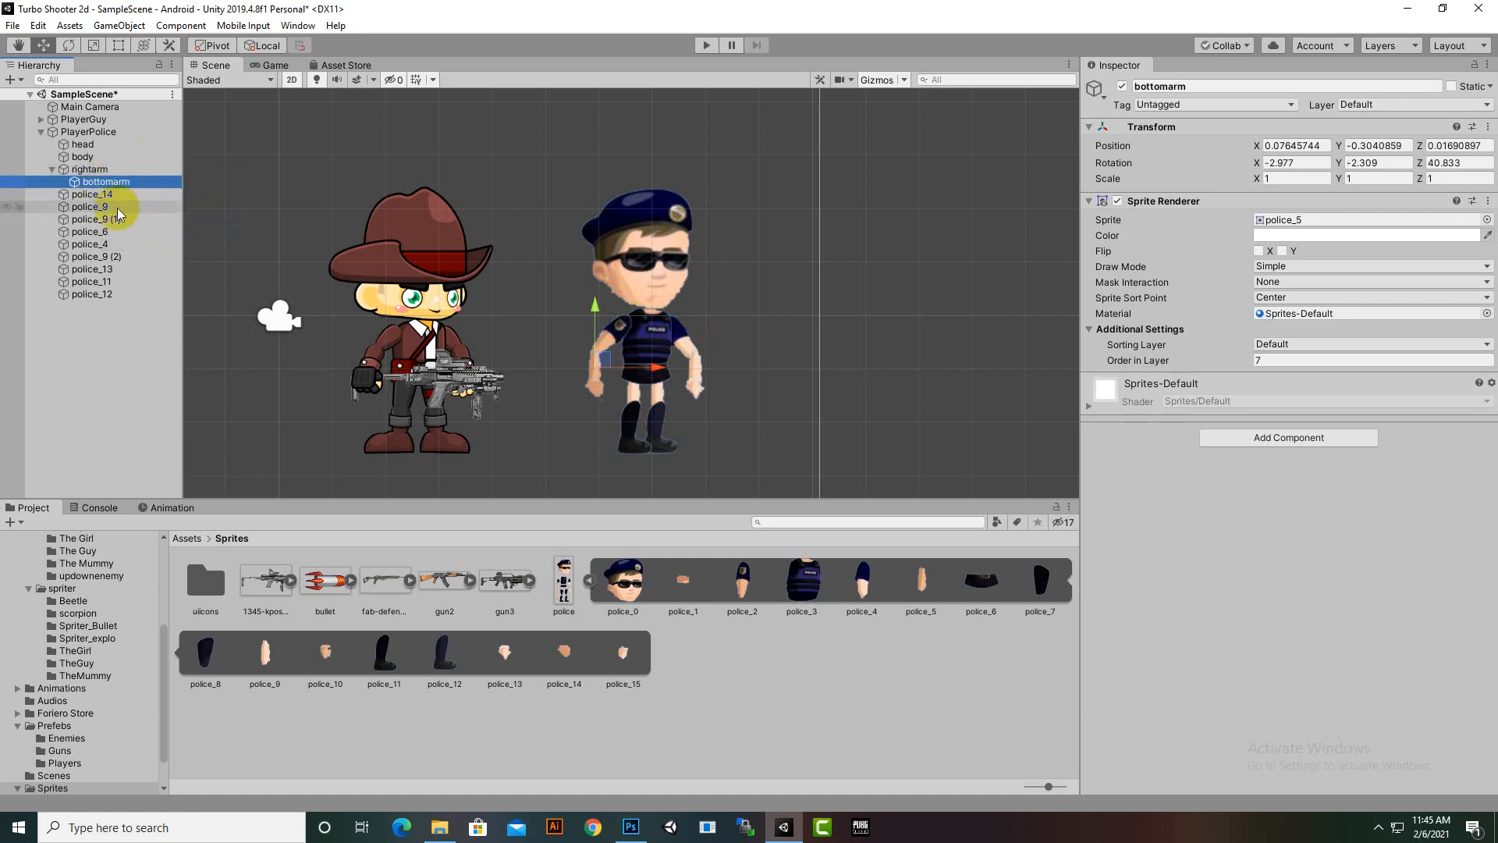
# Step: Rename police_14 as righthand, make it a child of bottomarm, and collapse the rightarm hierarchy
pyautogui.rightClick(113, 197)
pyautogui.click(155, 243)
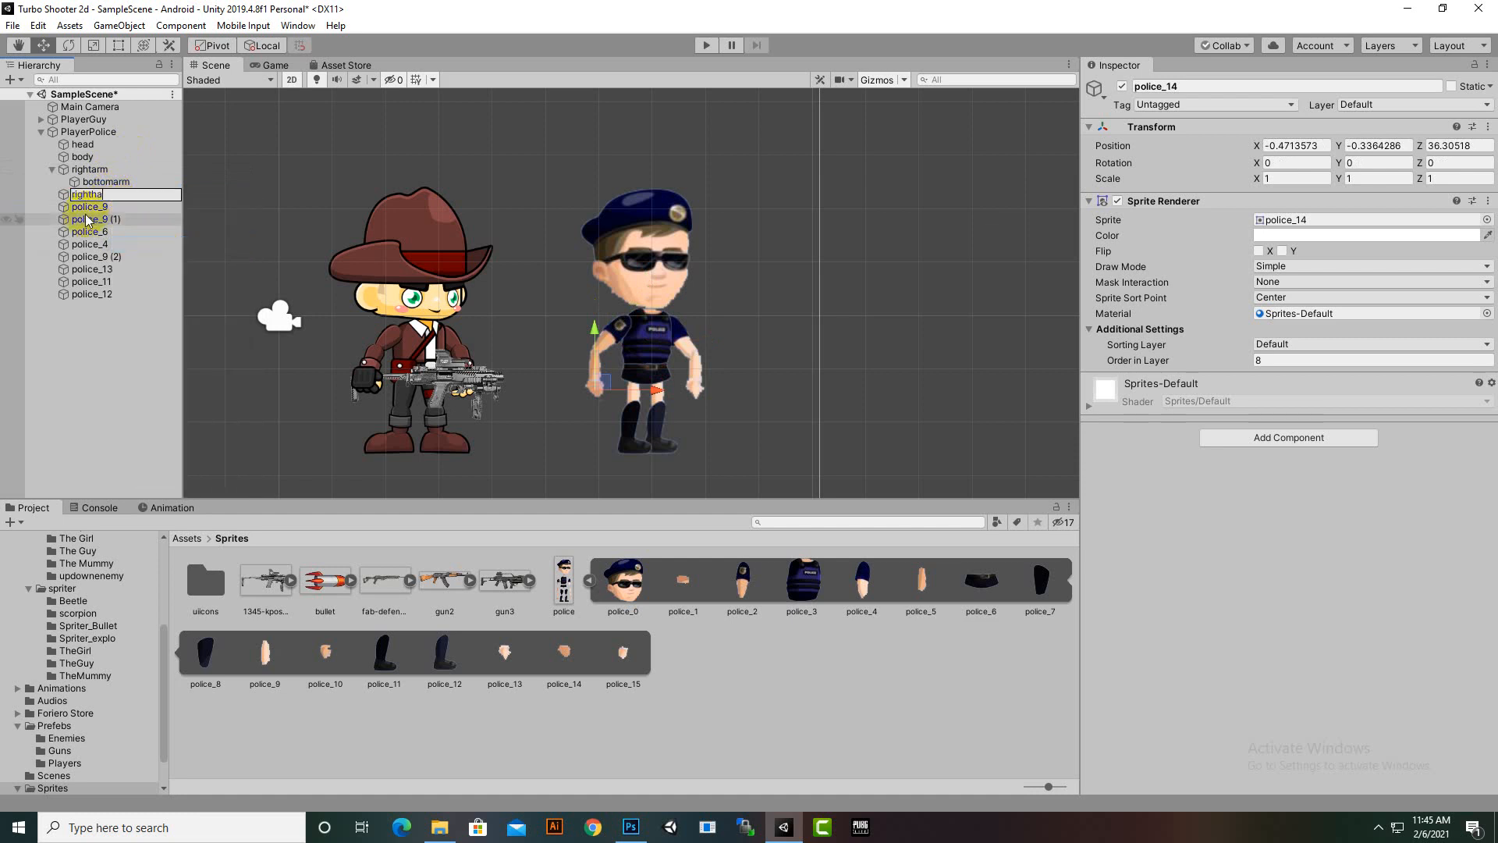
pyautogui.write('righthand')
pyautogui.press('Return')
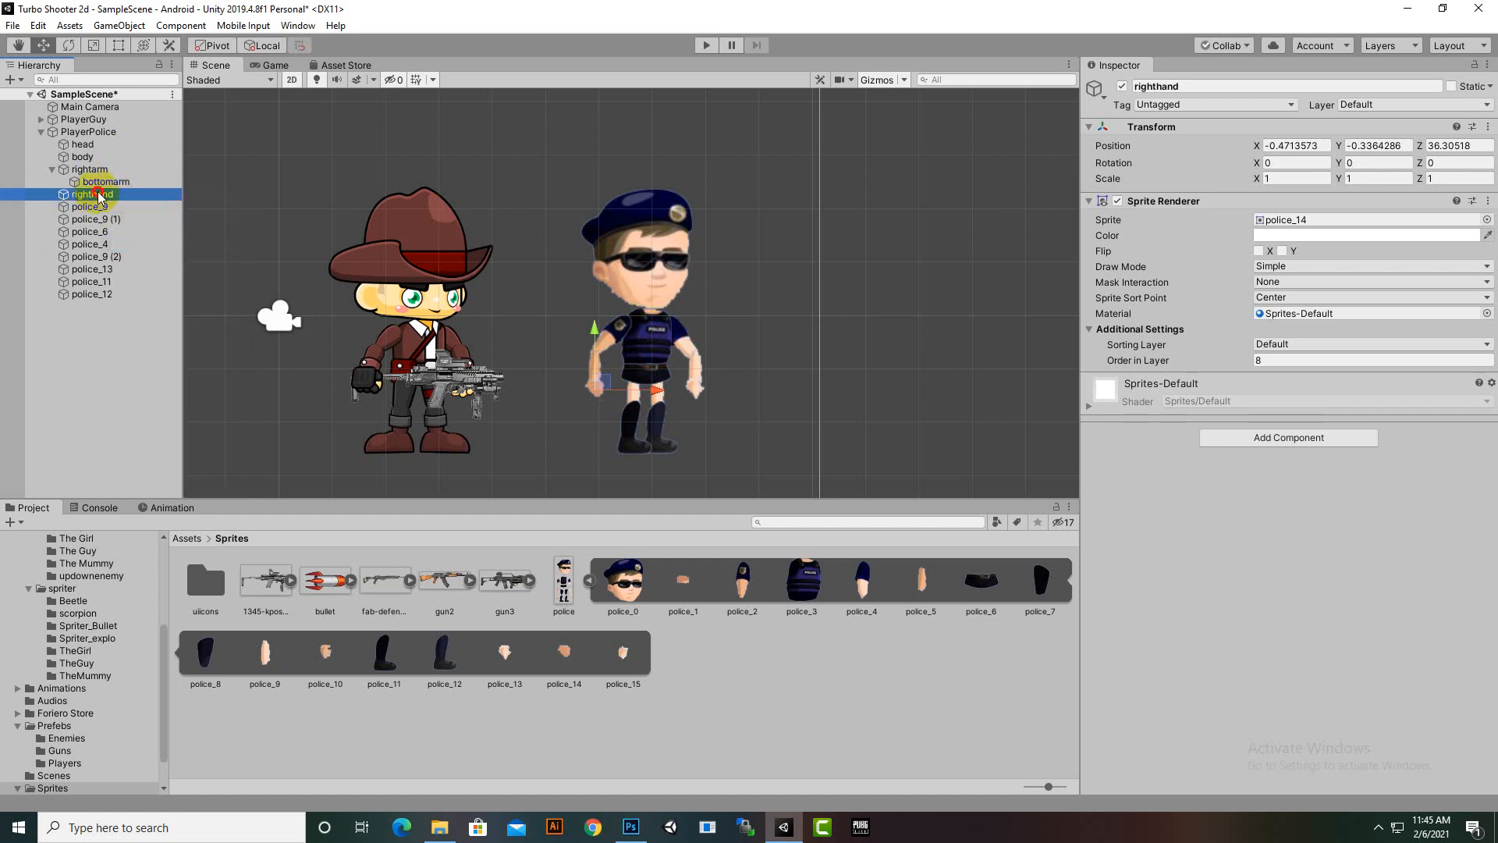
pyautogui.moveTo(91, 194); pyautogui.dragTo(110, 183)
pyautogui.click(52, 170)
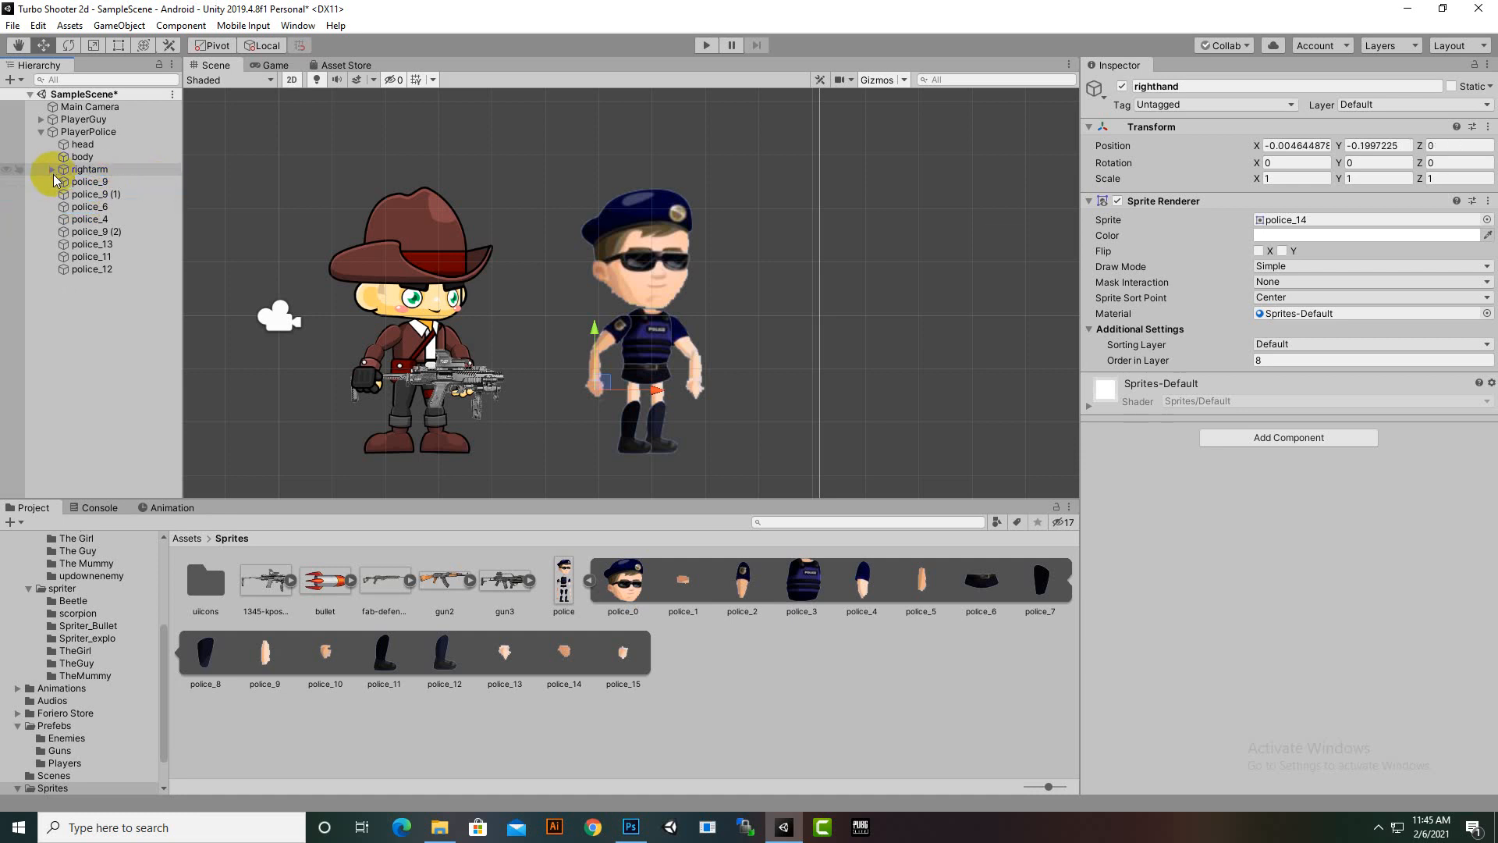
# Step: Rename the police_9 leg object under PlayerPolice as rightleg
pyautogui.click(83, 184)
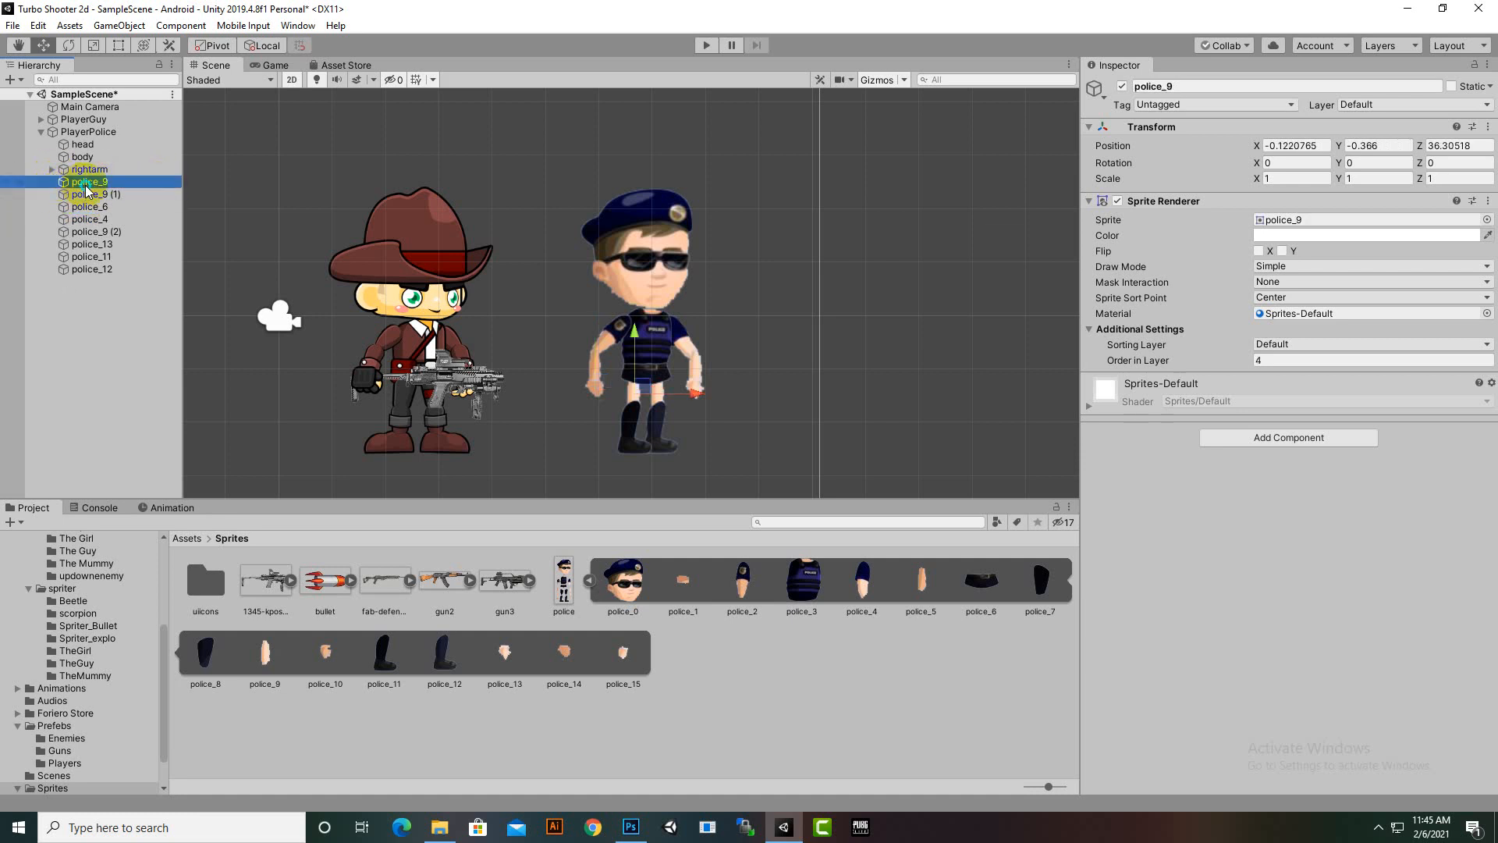
pyautogui.rightClick(85, 190)
pyautogui.click(117, 234)
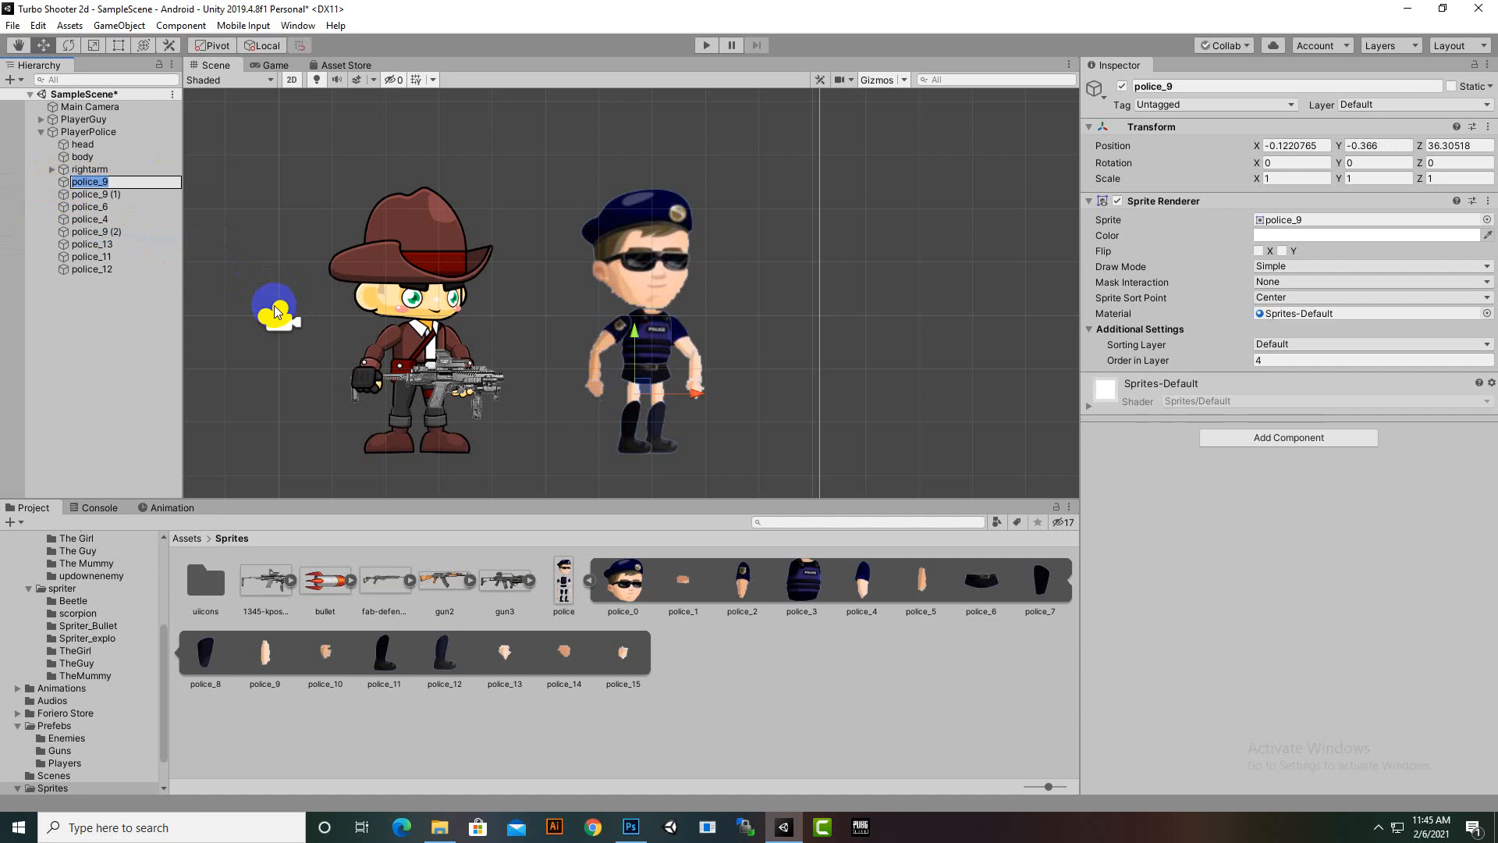
pyautogui.write('rightleg')
pyautogui.press('Return')
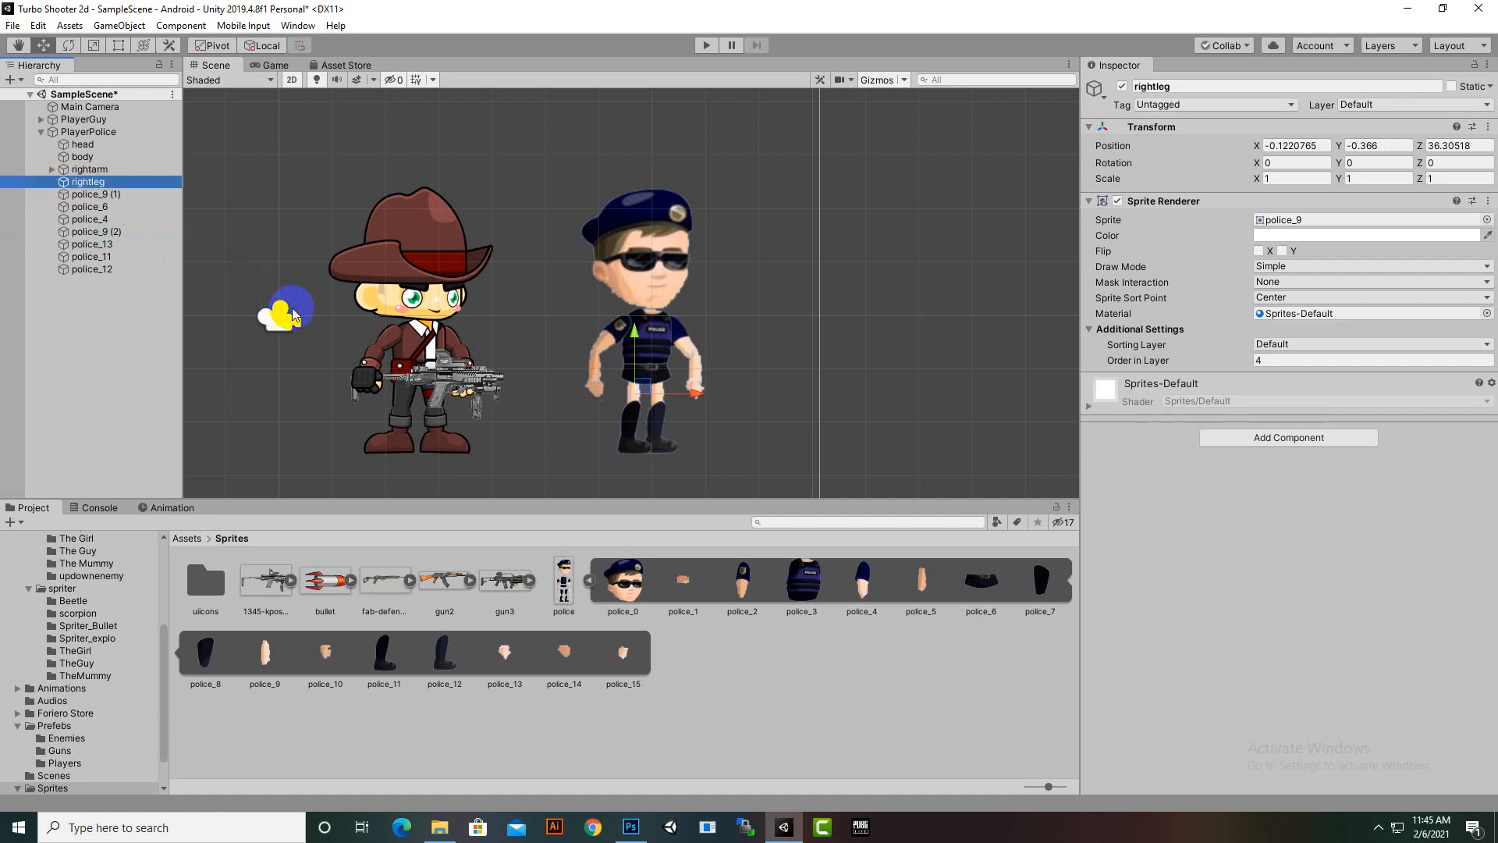
# Step: Rename the police_9 (1) object under PlayerPolice as leftleg
pyautogui.rightClick(78, 193)
pyautogui.click(98, 244)
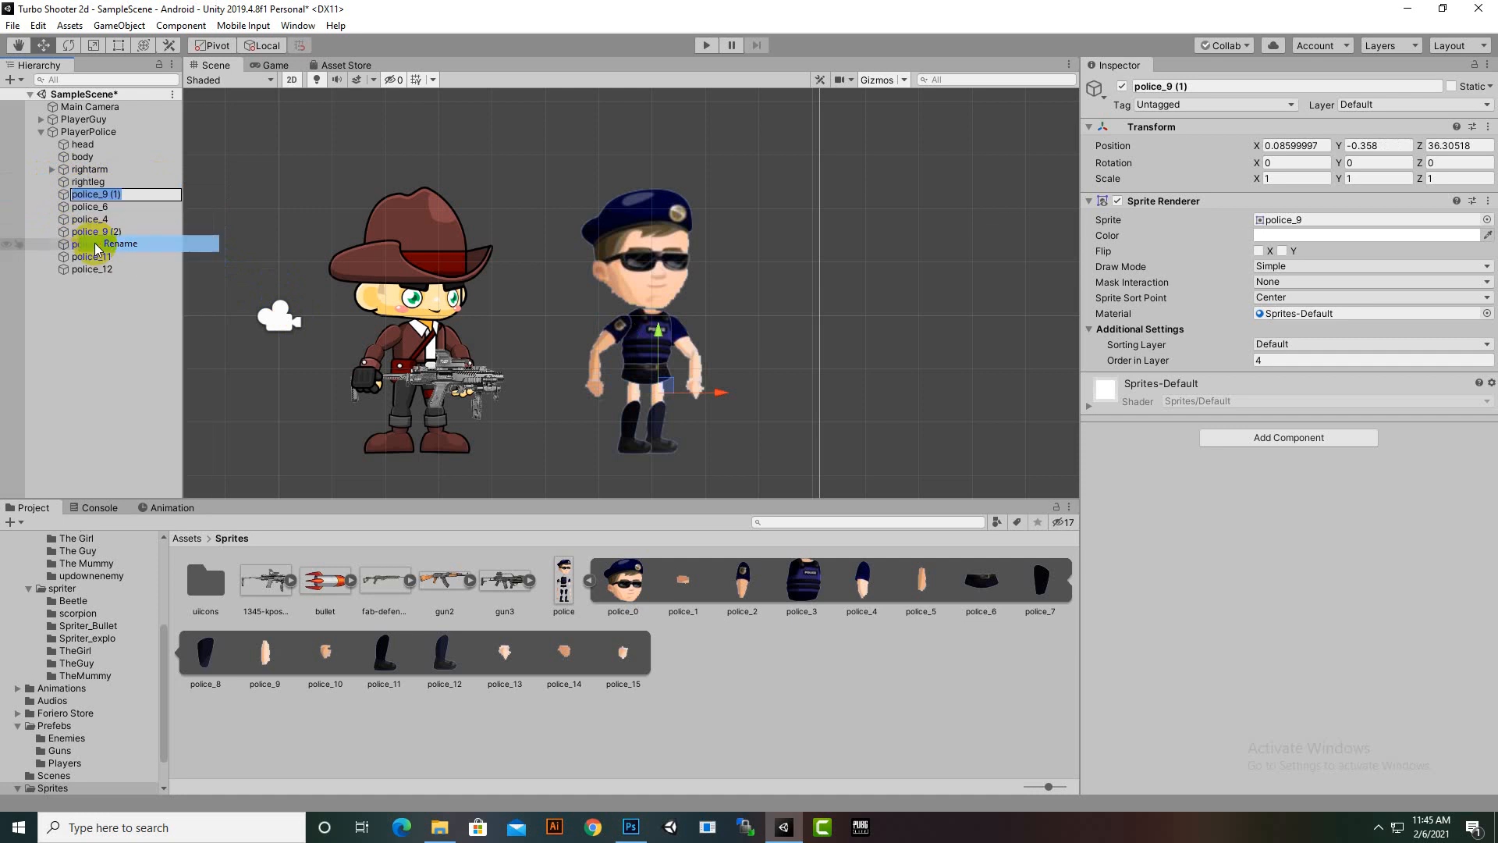
pyautogui.write('lef')
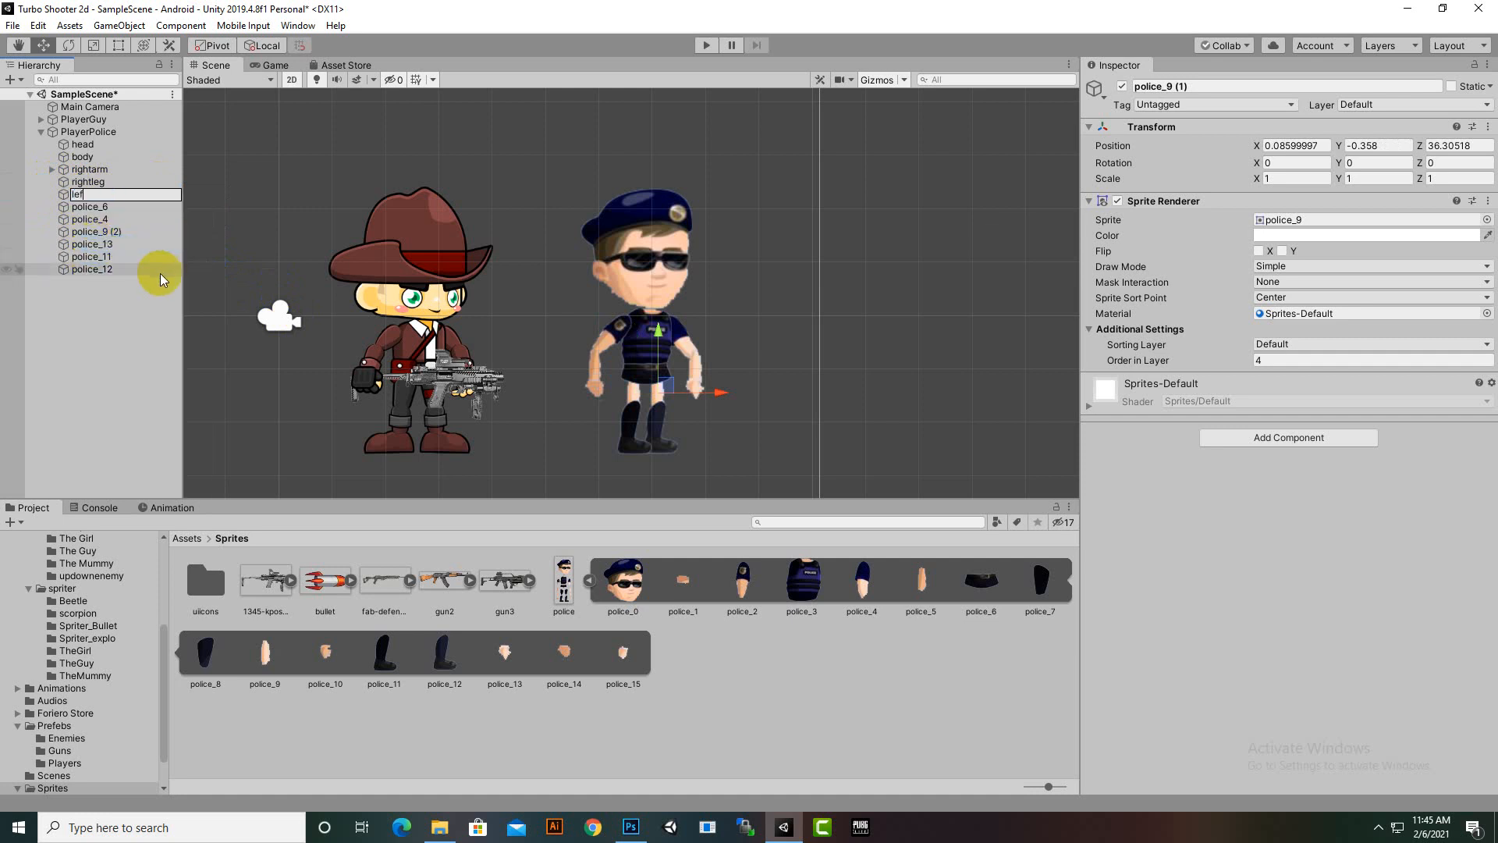
pyautogui.write('tleg')
pyautogui.press('Return')
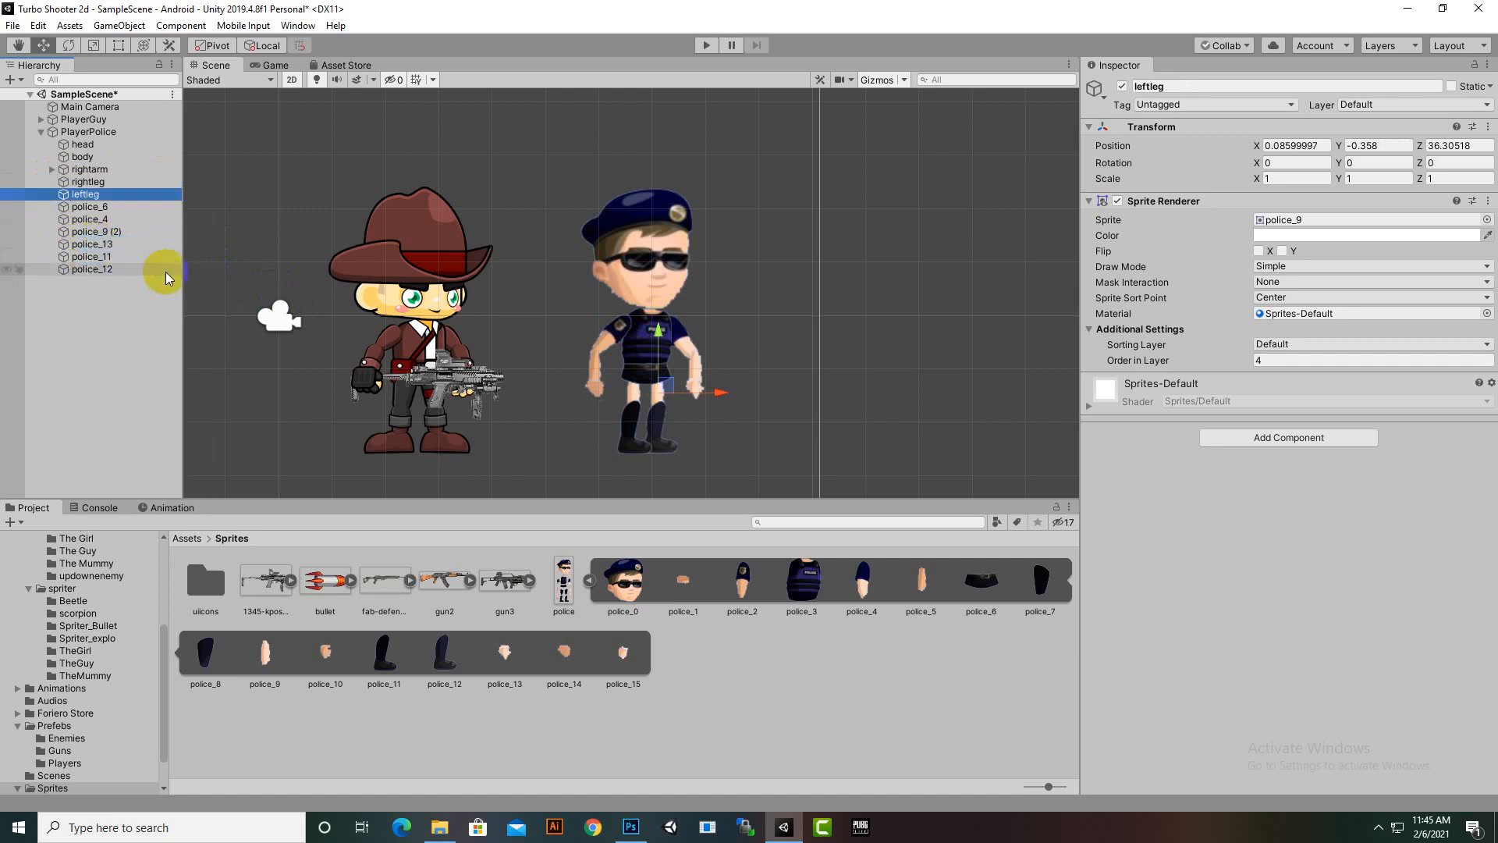
# Step: Rename the police_6 object under PlayerPolice as torso
pyautogui.click(89, 207)
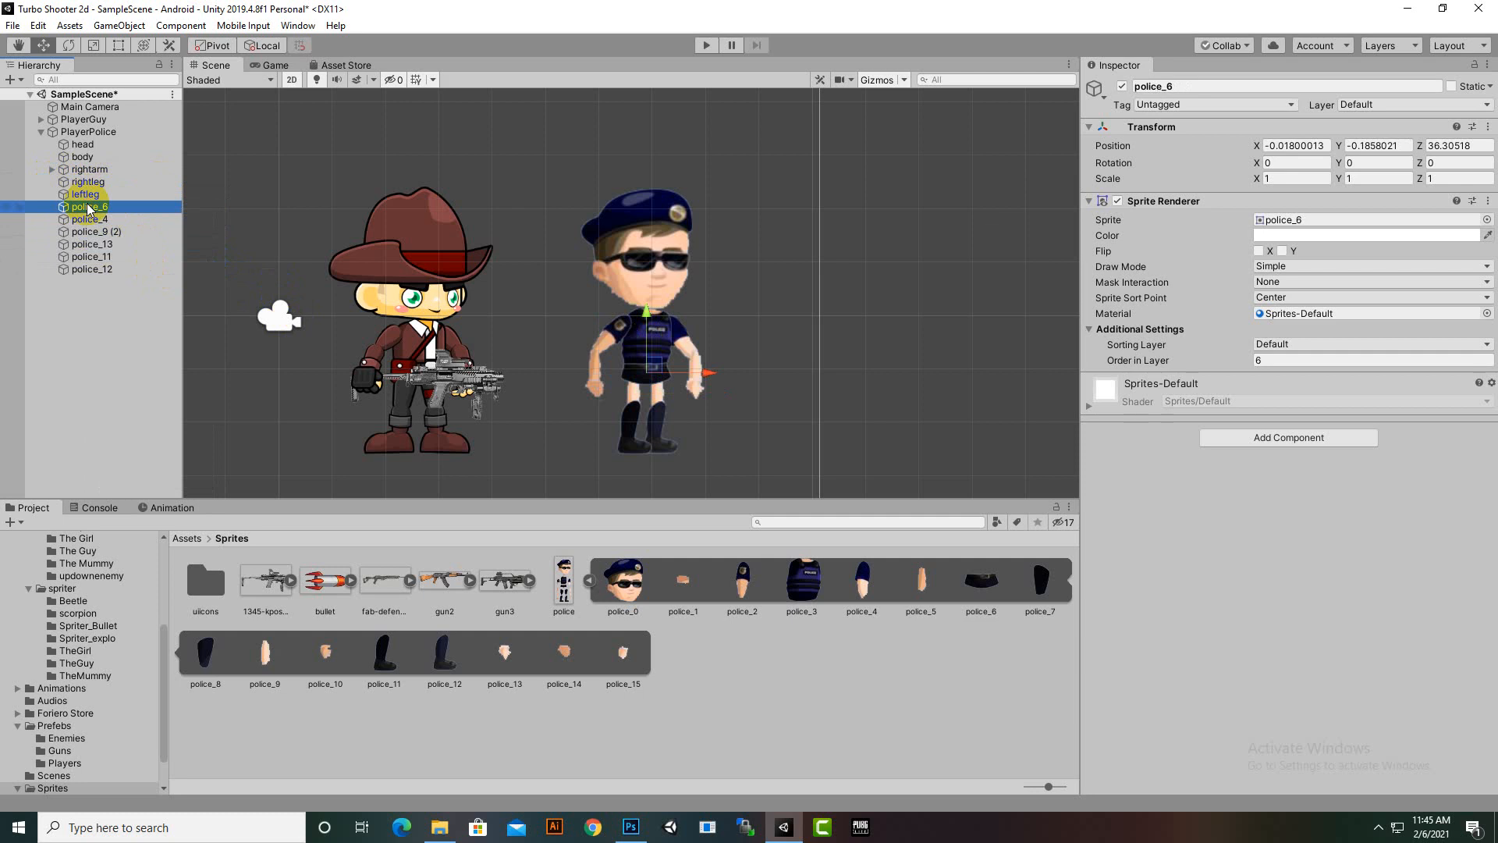
pyautogui.rightClick(89, 207)
pyautogui.click(121, 254)
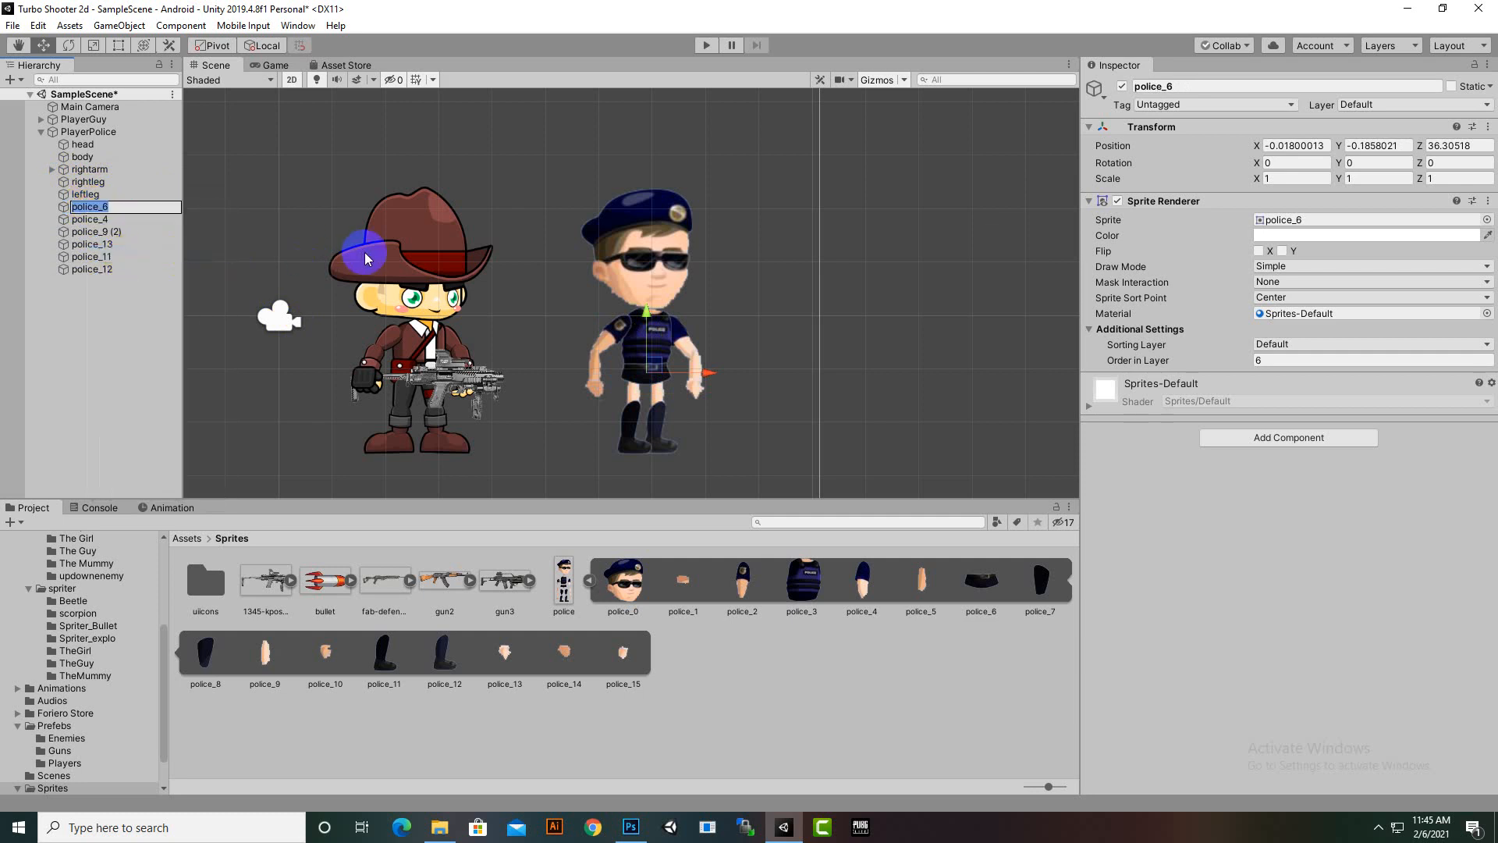
pyautogui.write('torso')
pyautogui.press('Return')
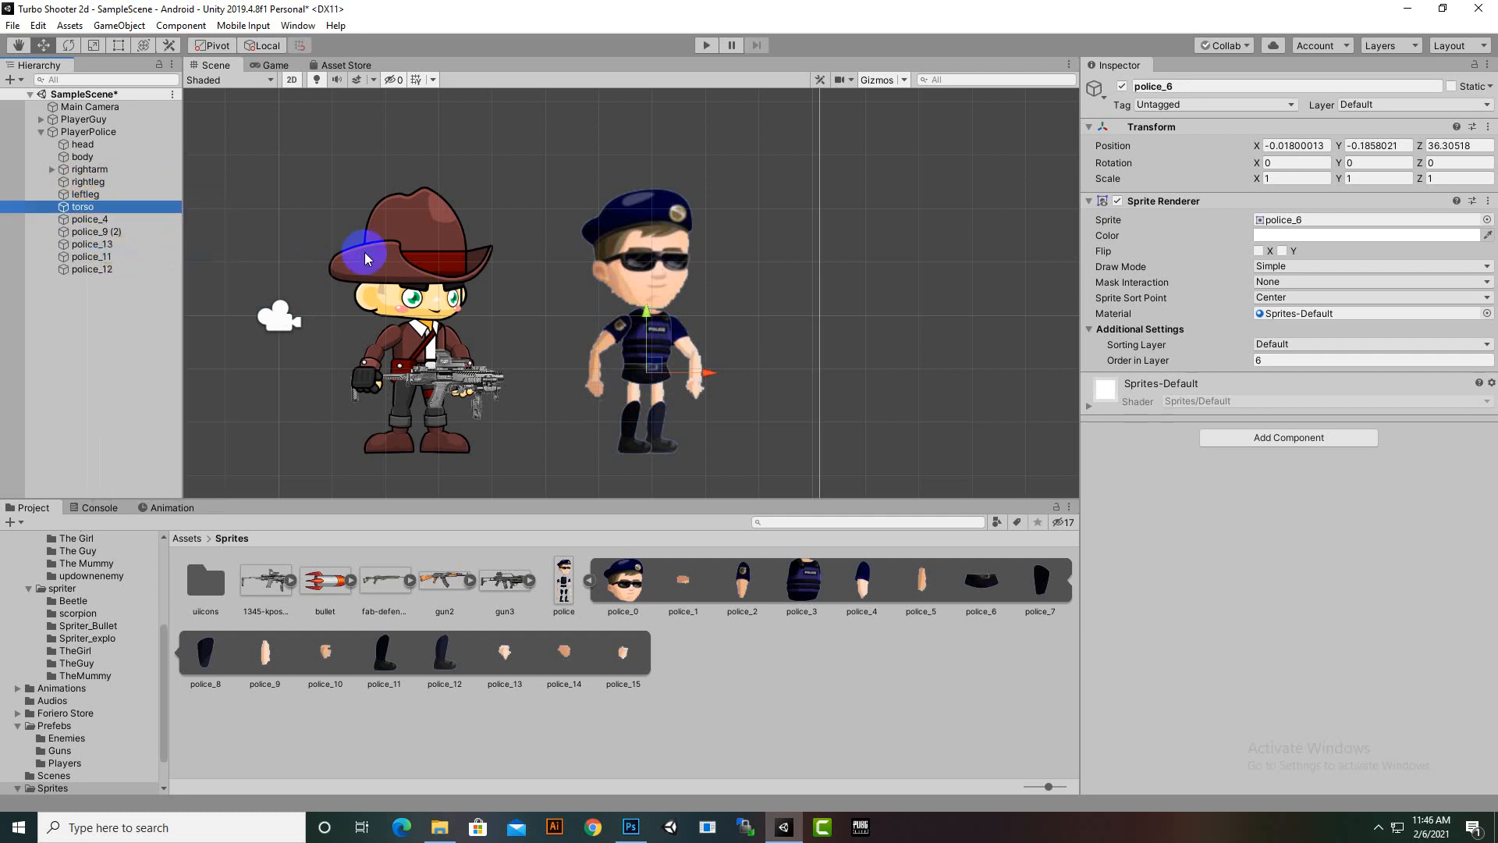
# Step: Rename the police_4 upper-arm object under PlayerPolice as leftarm
pyautogui.click(92, 219)
pyautogui.rightClick(100, 221)
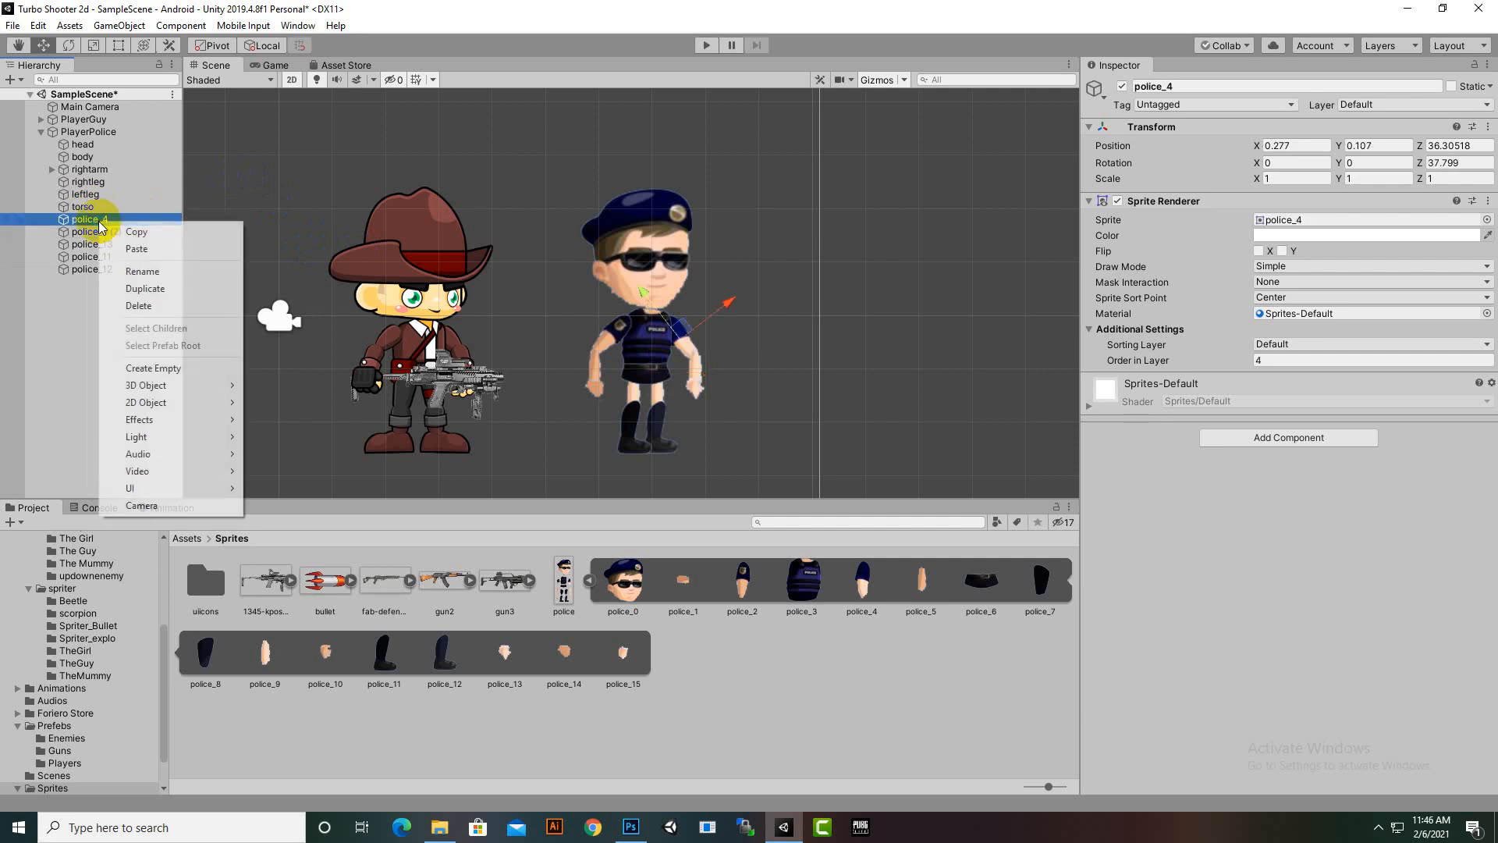
pyautogui.click(124, 270)
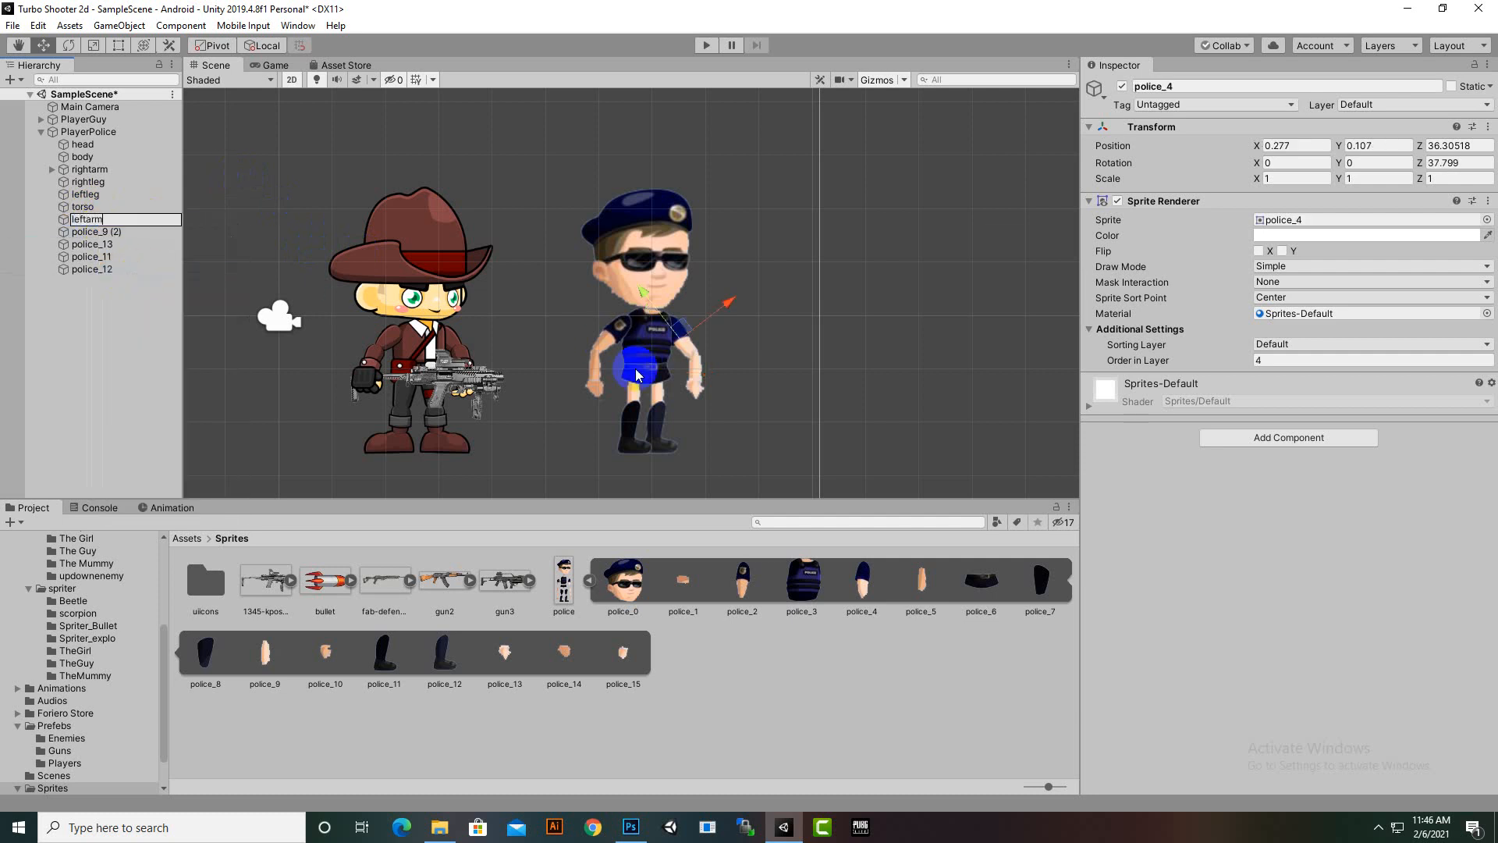
pyautogui.press('Return')
# Step: Rename the police_9 (2) forearm object as leftbottomarm and make it a child of leftarm
pyautogui.click(101, 231)
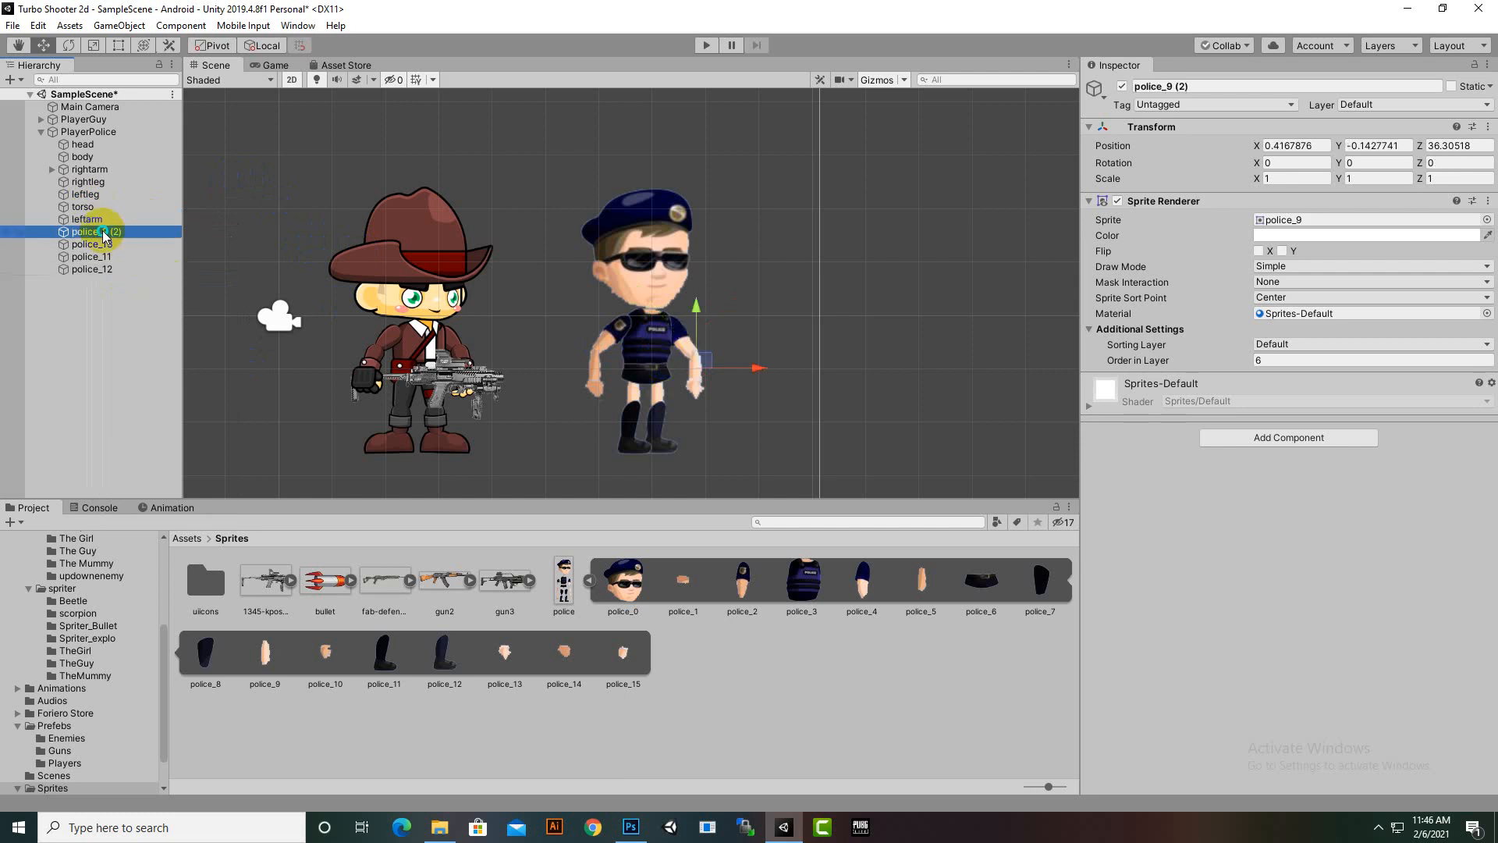
pyautogui.rightClick(101, 231)
pyautogui.click(234, 280)
pyautogui.press('BackSpace')
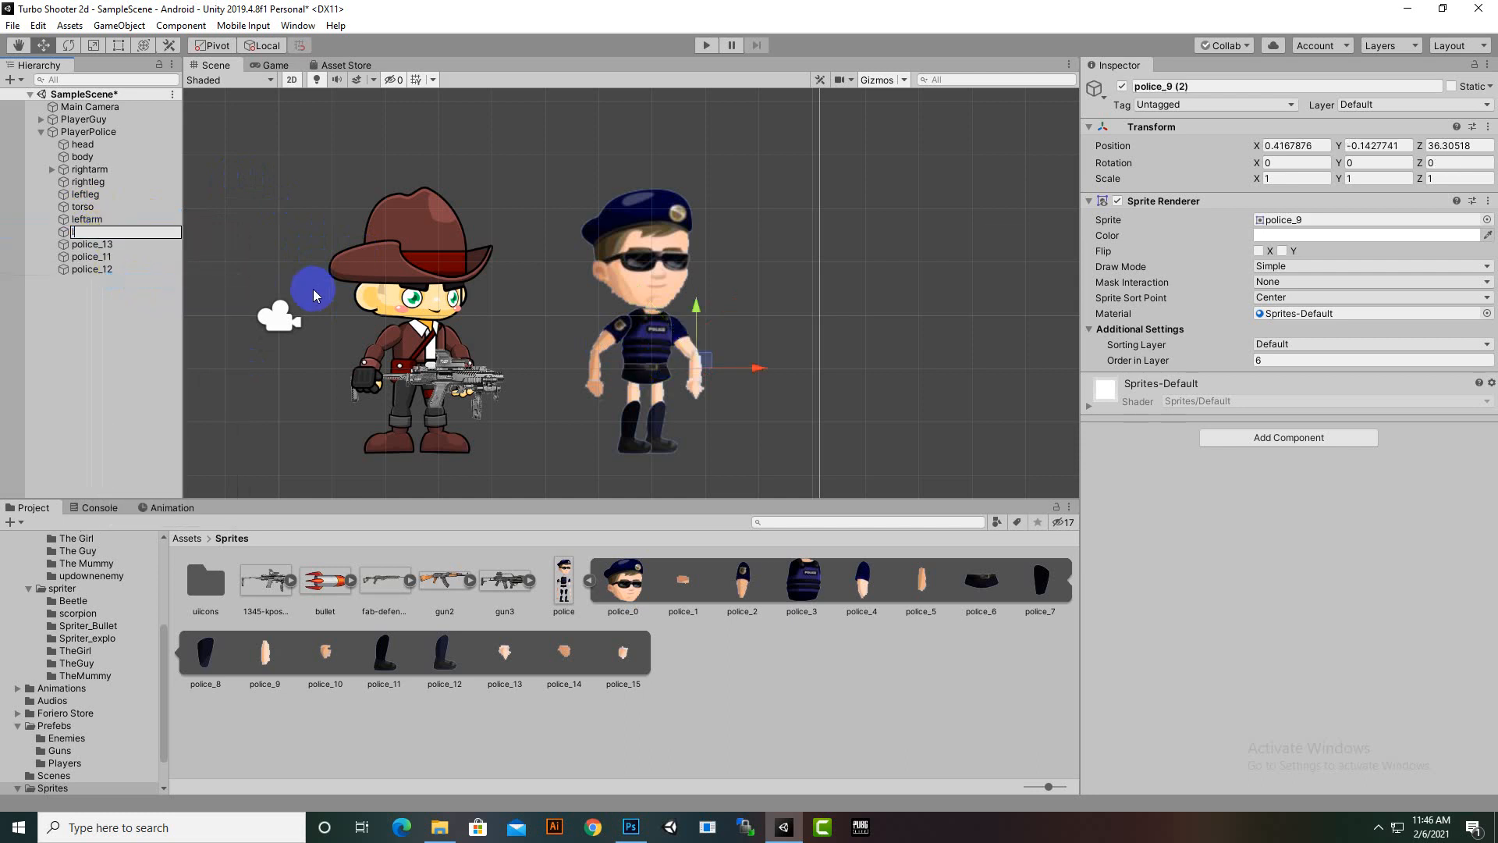
pyautogui.write('leftbottomarm')
pyautogui.press('Return')
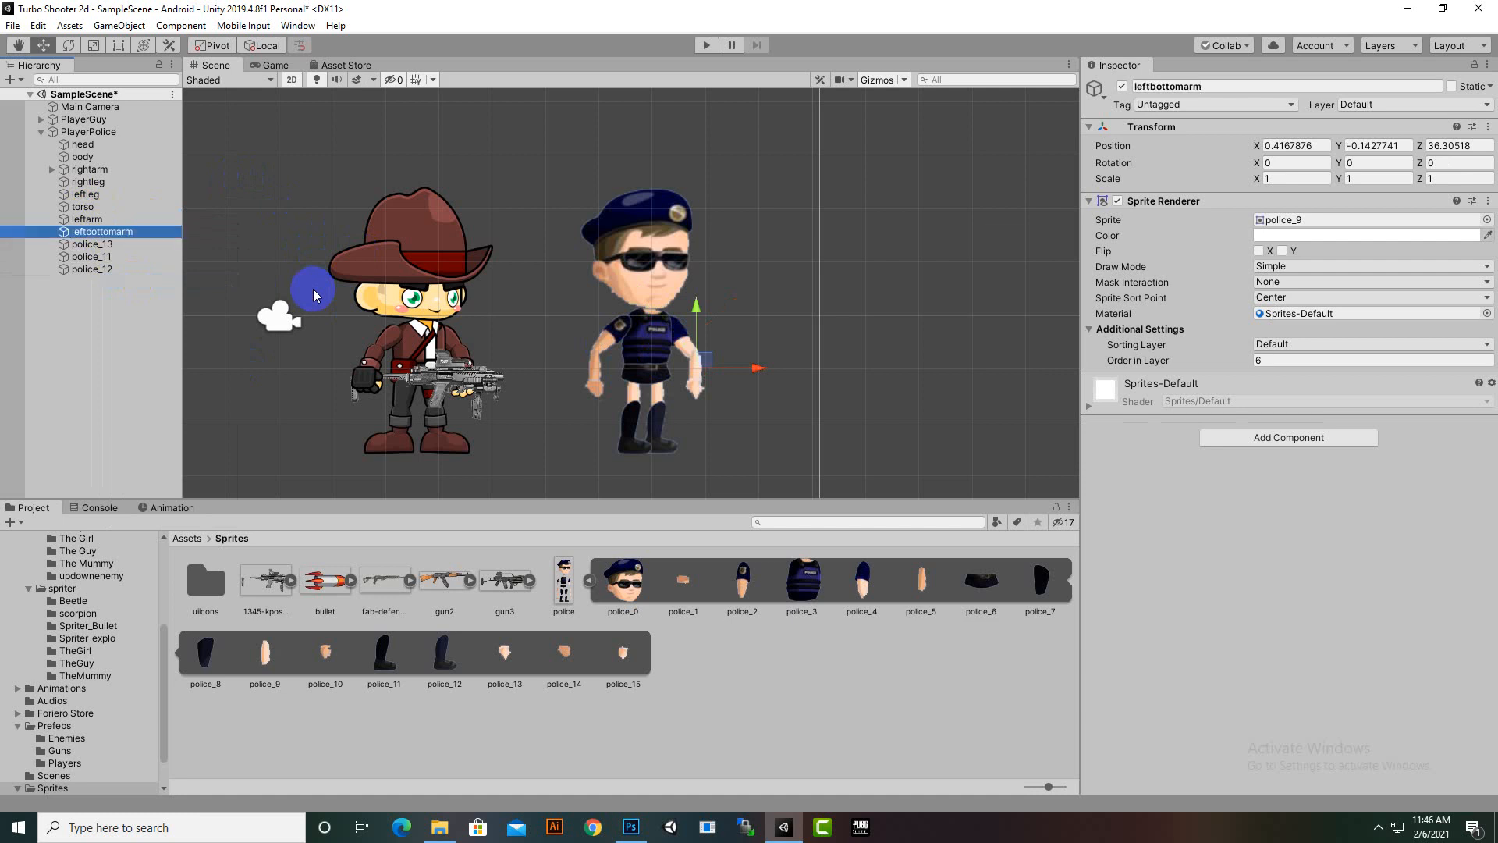
pyautogui.moveTo(104, 232); pyautogui.dragTo(99, 219)
# Step: Rename the police_13 object under PlayerPolice as lefthand
pyautogui.click(99, 245)
pyautogui.rightClick(100, 246)
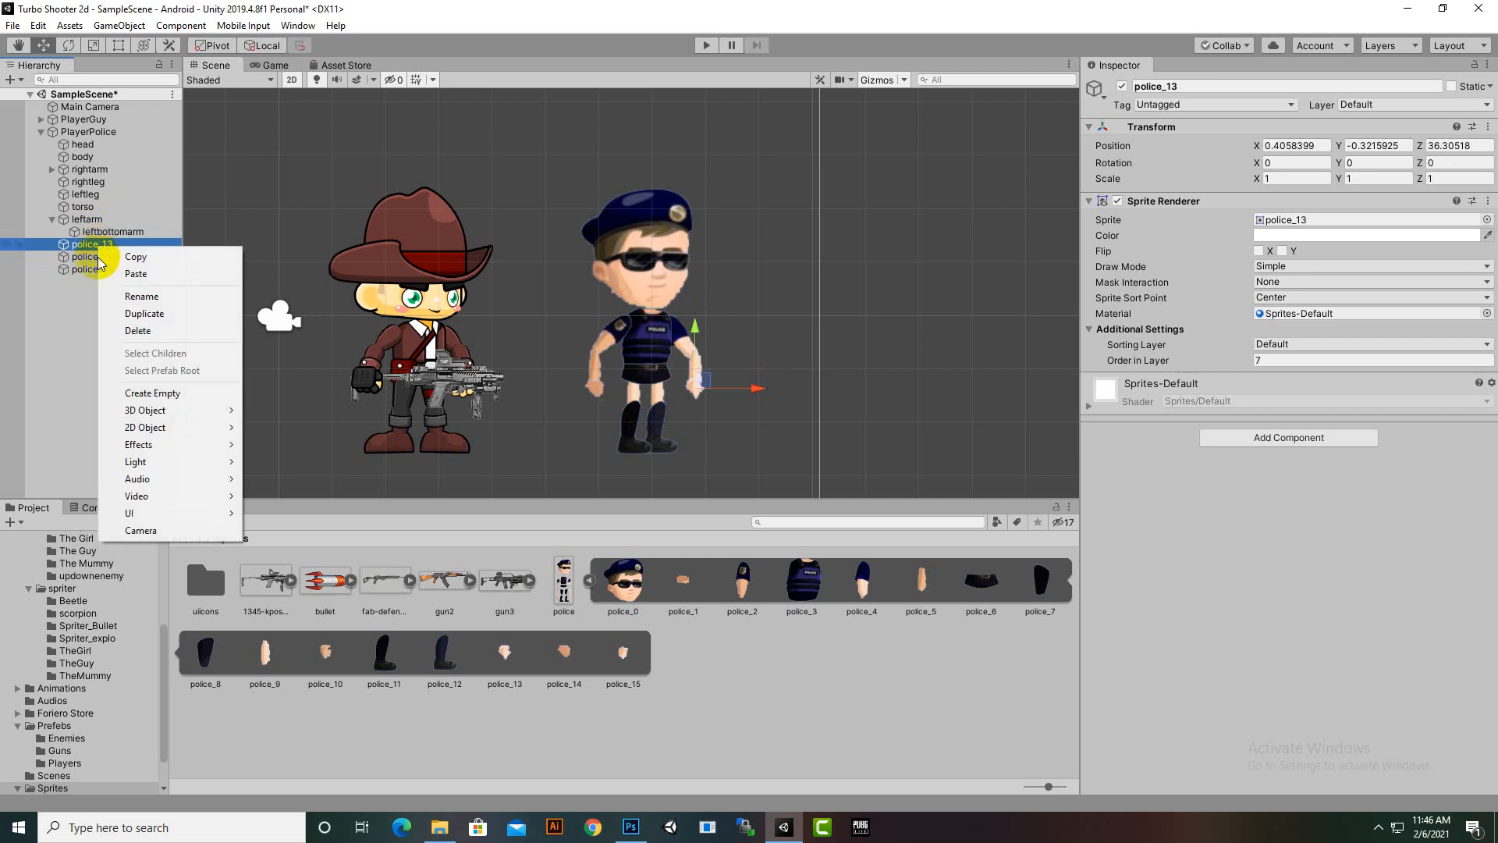
pyautogui.click(140, 294)
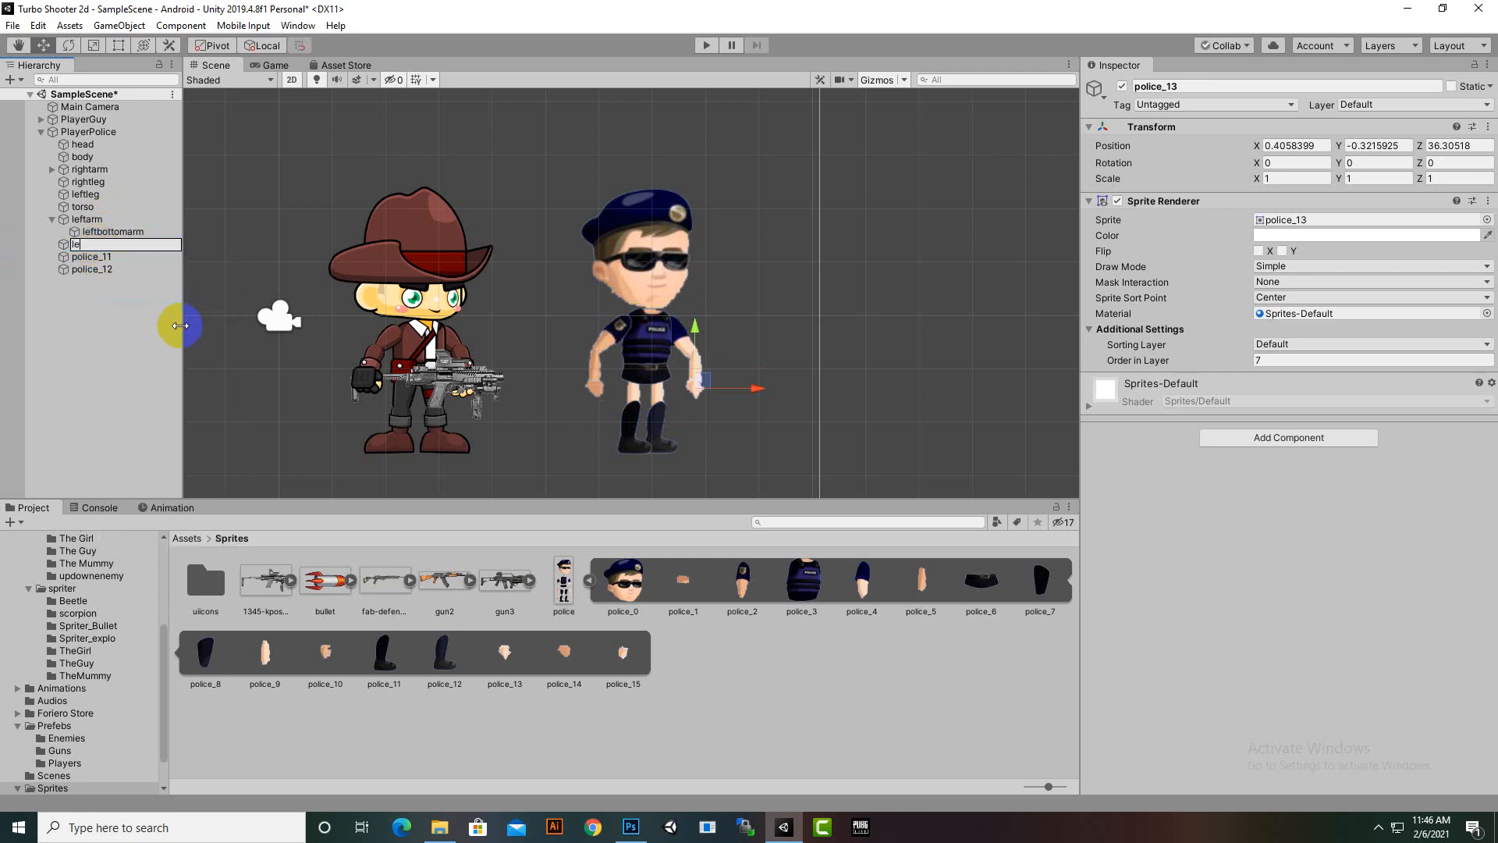
pyautogui.write('lefthand')
pyautogui.press('Return')
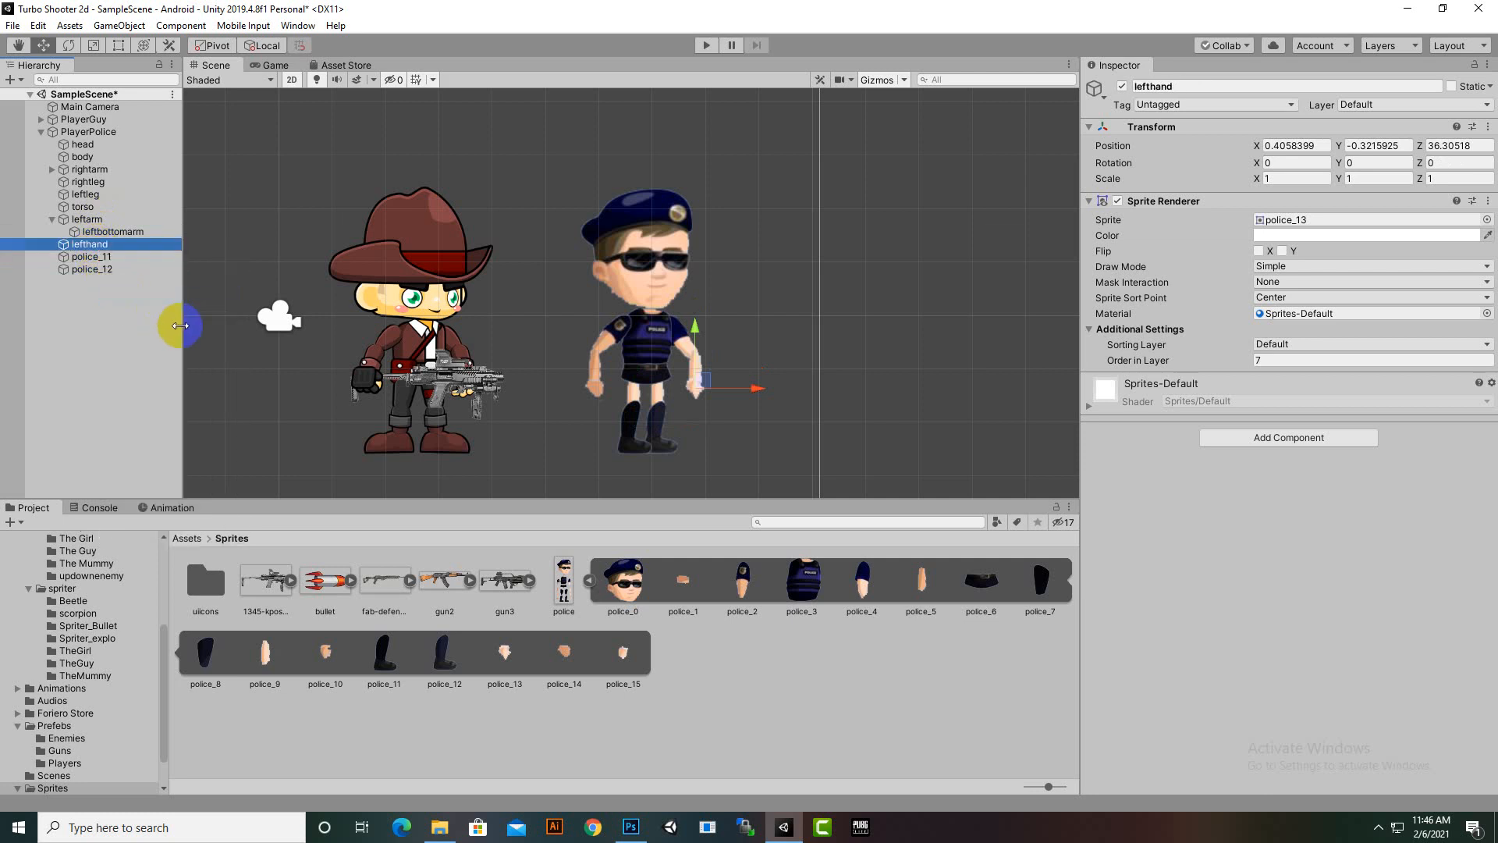
# Step: Make lefthand a child of leftbottomarm and rename the police_11 boot object as rightfoot
pyautogui.moveTo(92, 247); pyautogui.dragTo(112, 232)
pyautogui.click(94, 258)
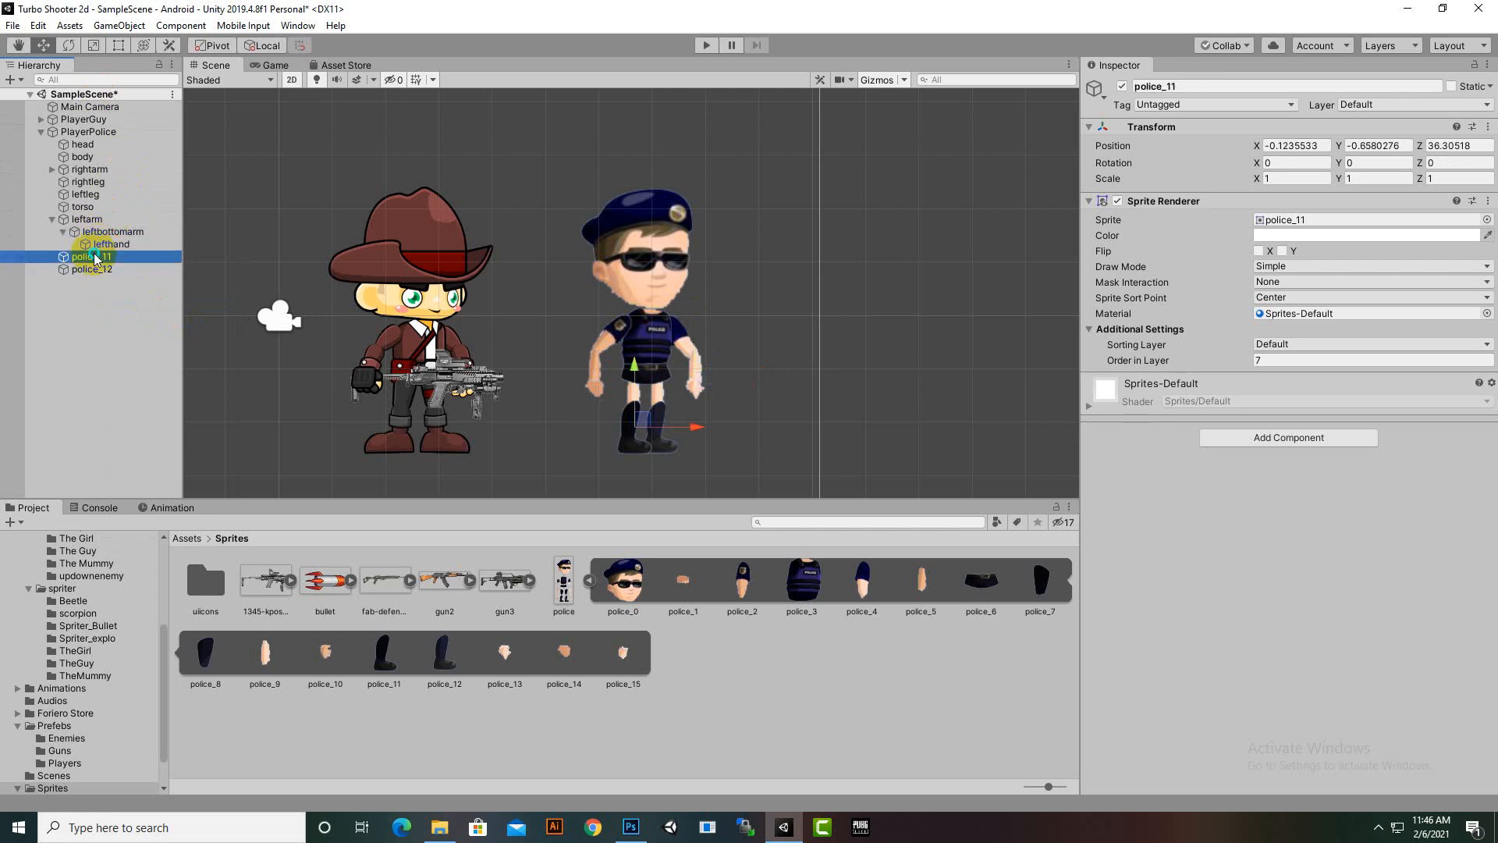
pyautogui.rightClick(95, 258)
pyautogui.click(124, 299)
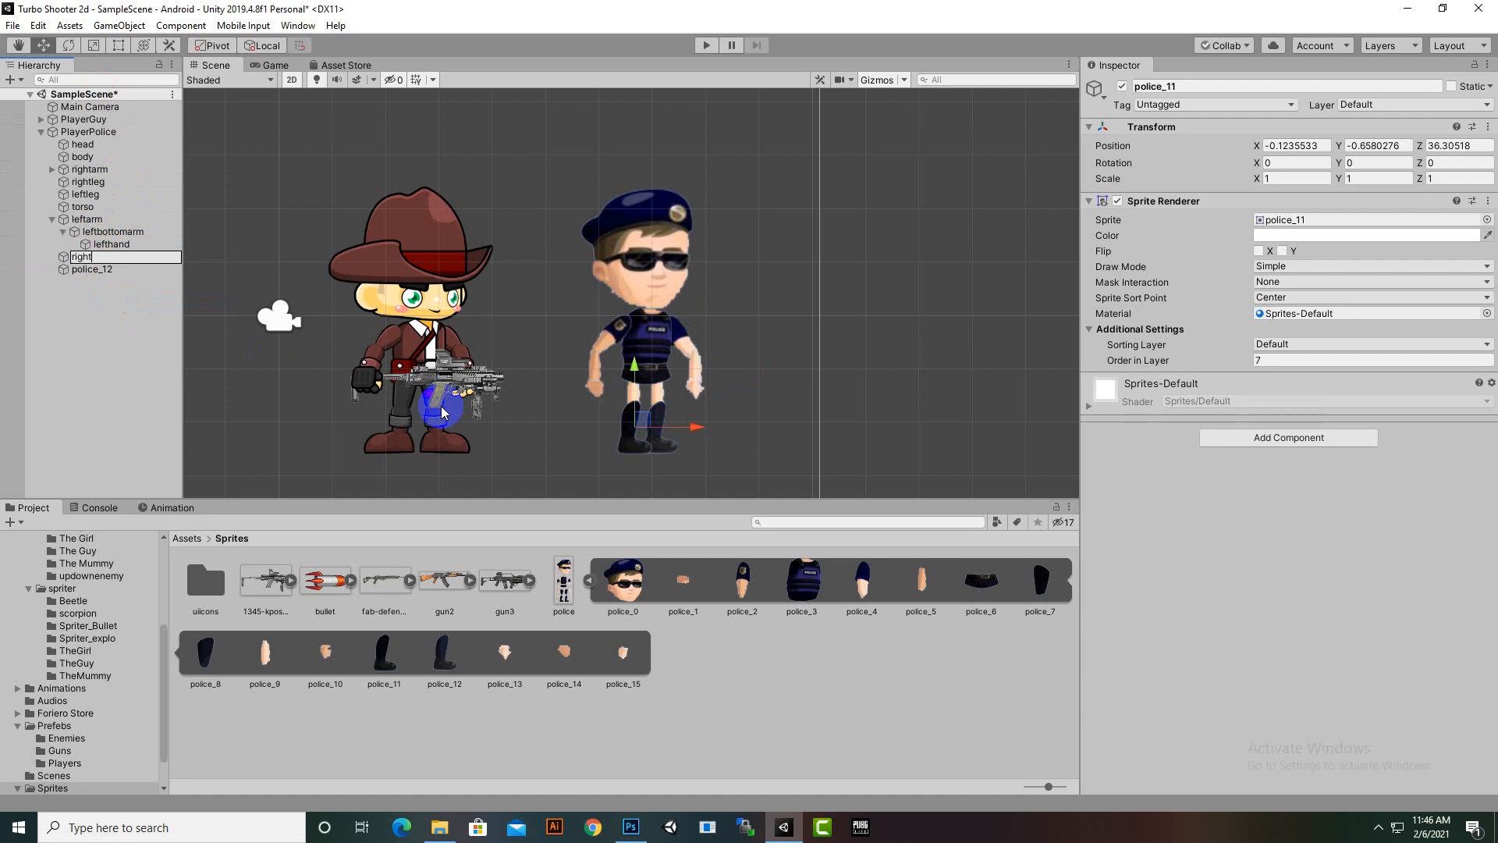
pyautogui.press('Return')
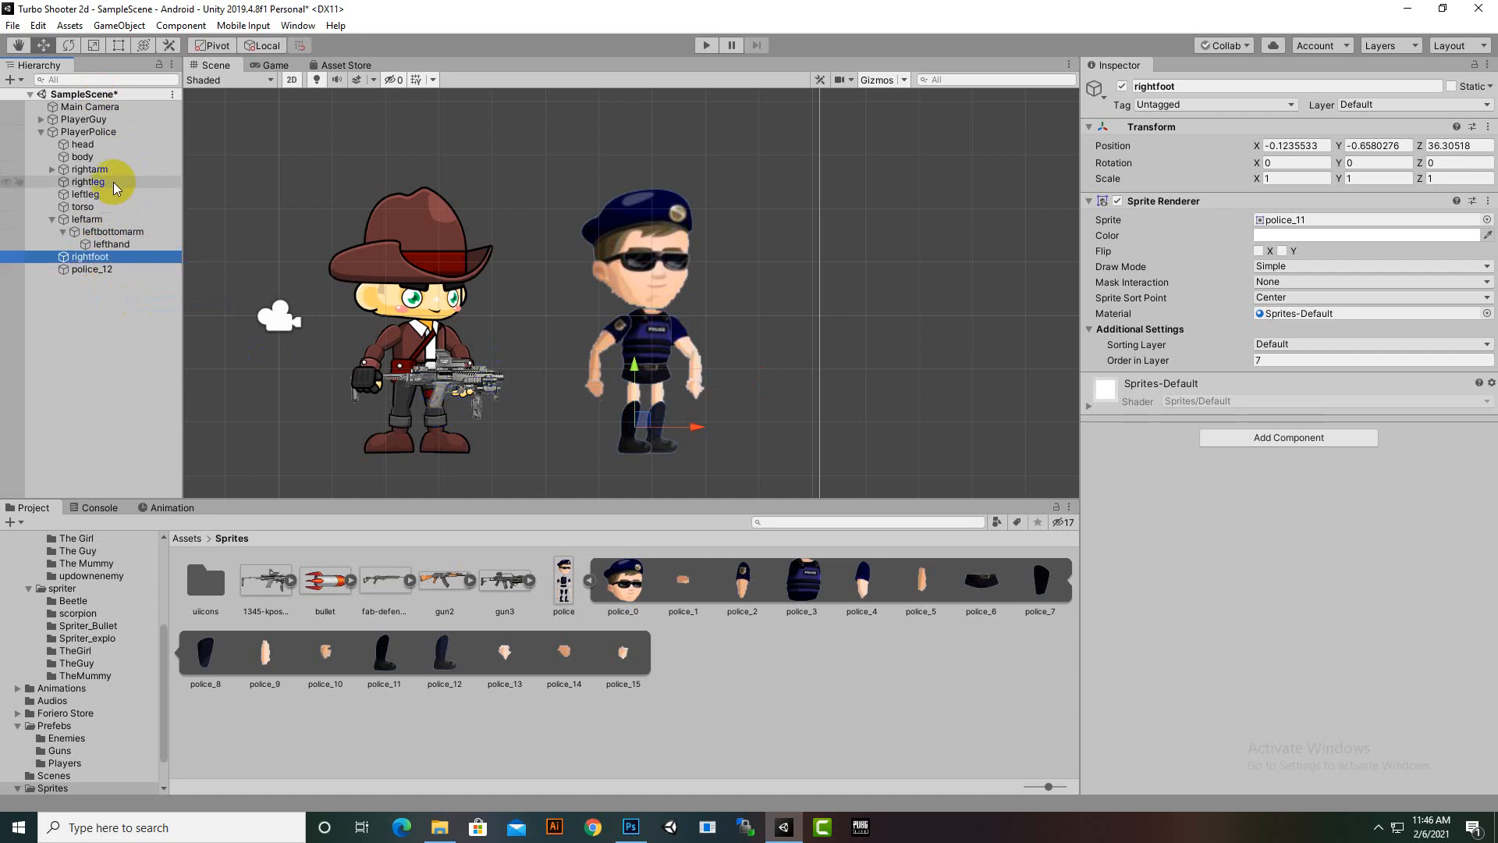
# Step: Rename the police_12 boot object under PlayerPolice as leftfoot
pyautogui.rightClick(76, 269)
pyautogui.click(109, 317)
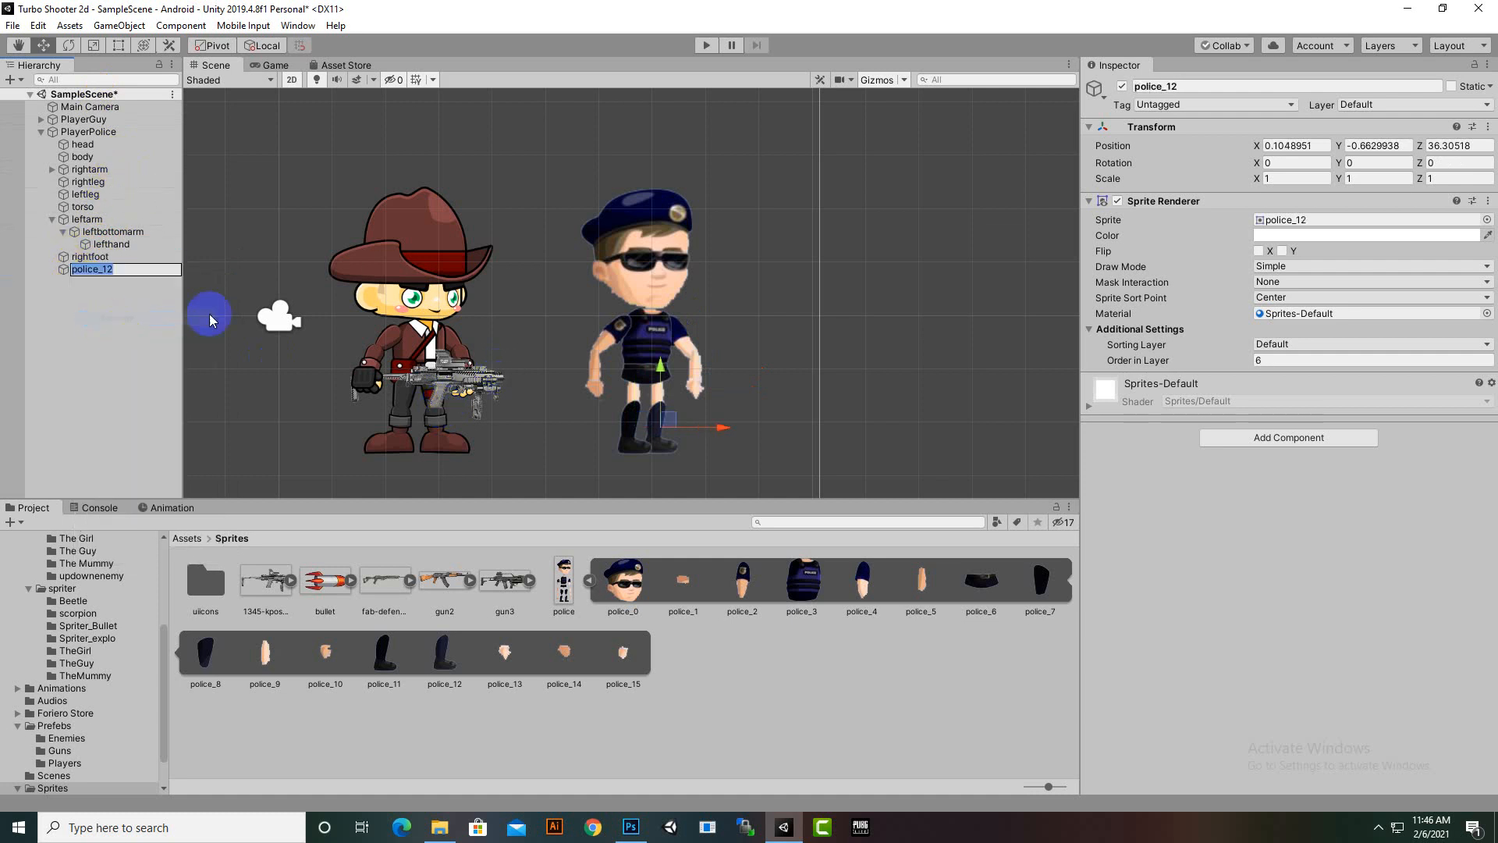
pyautogui.write('left')
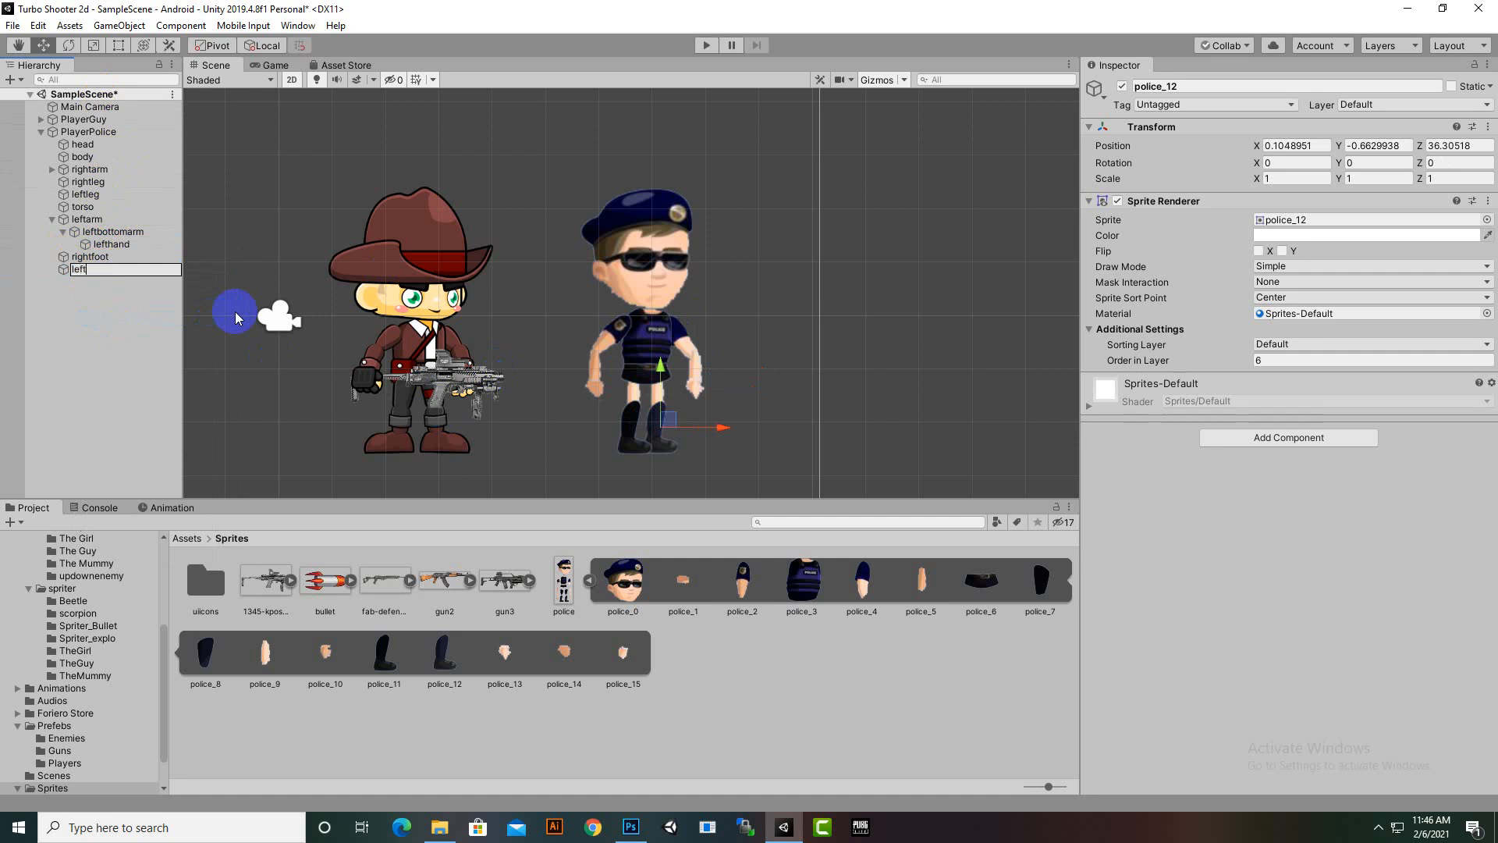
pyautogui.write('foot')
pyautogui.press('Return')
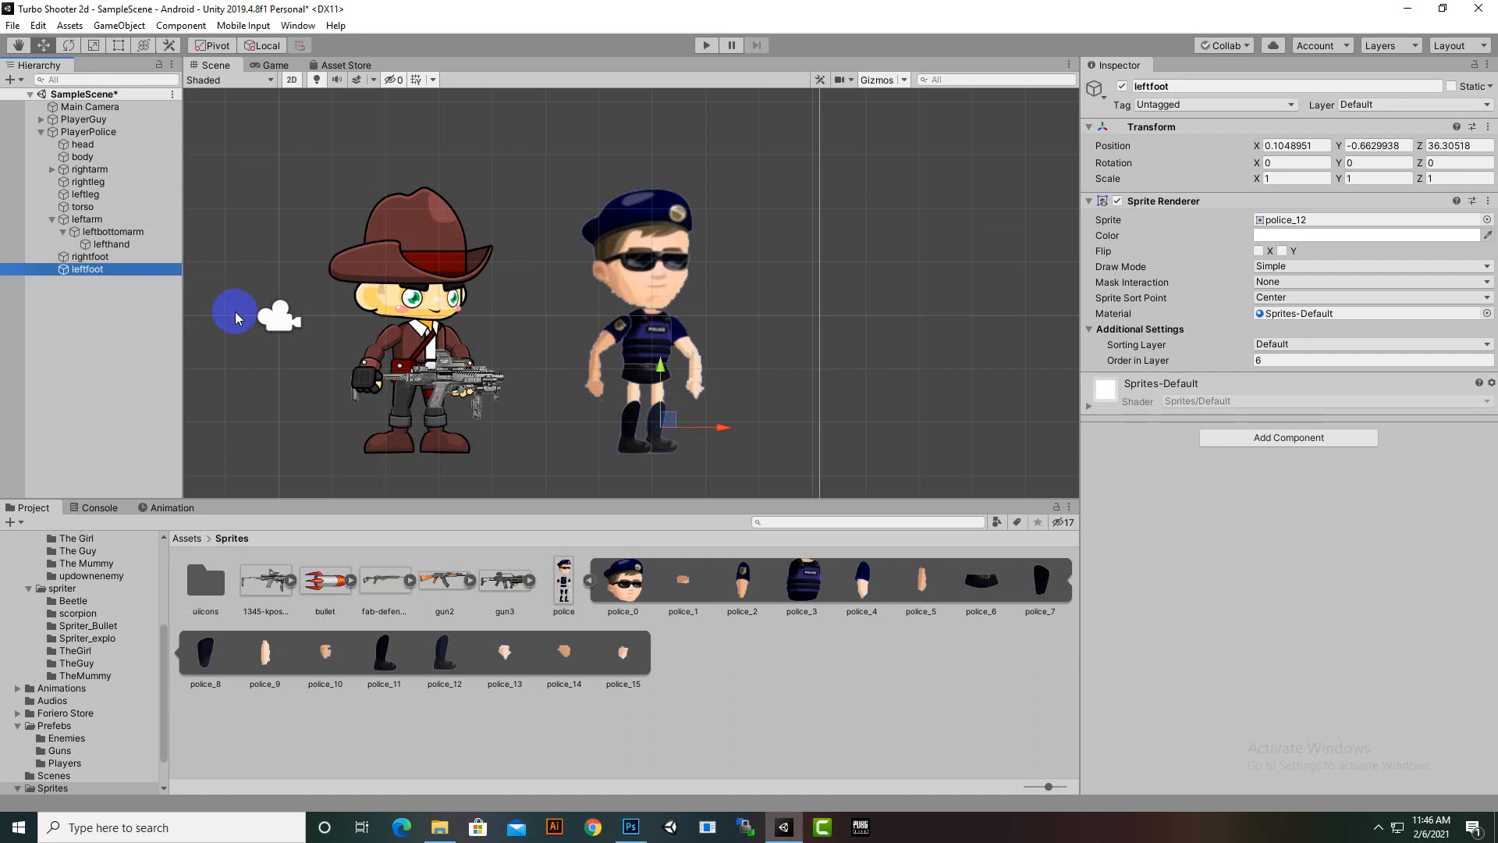
# Step: Nest rightfoot under rightleg and leftfoot under leftleg, and collapse the PlayerPolice hierarchy
pyautogui.click(51, 219)
pyautogui.click(65, 208)
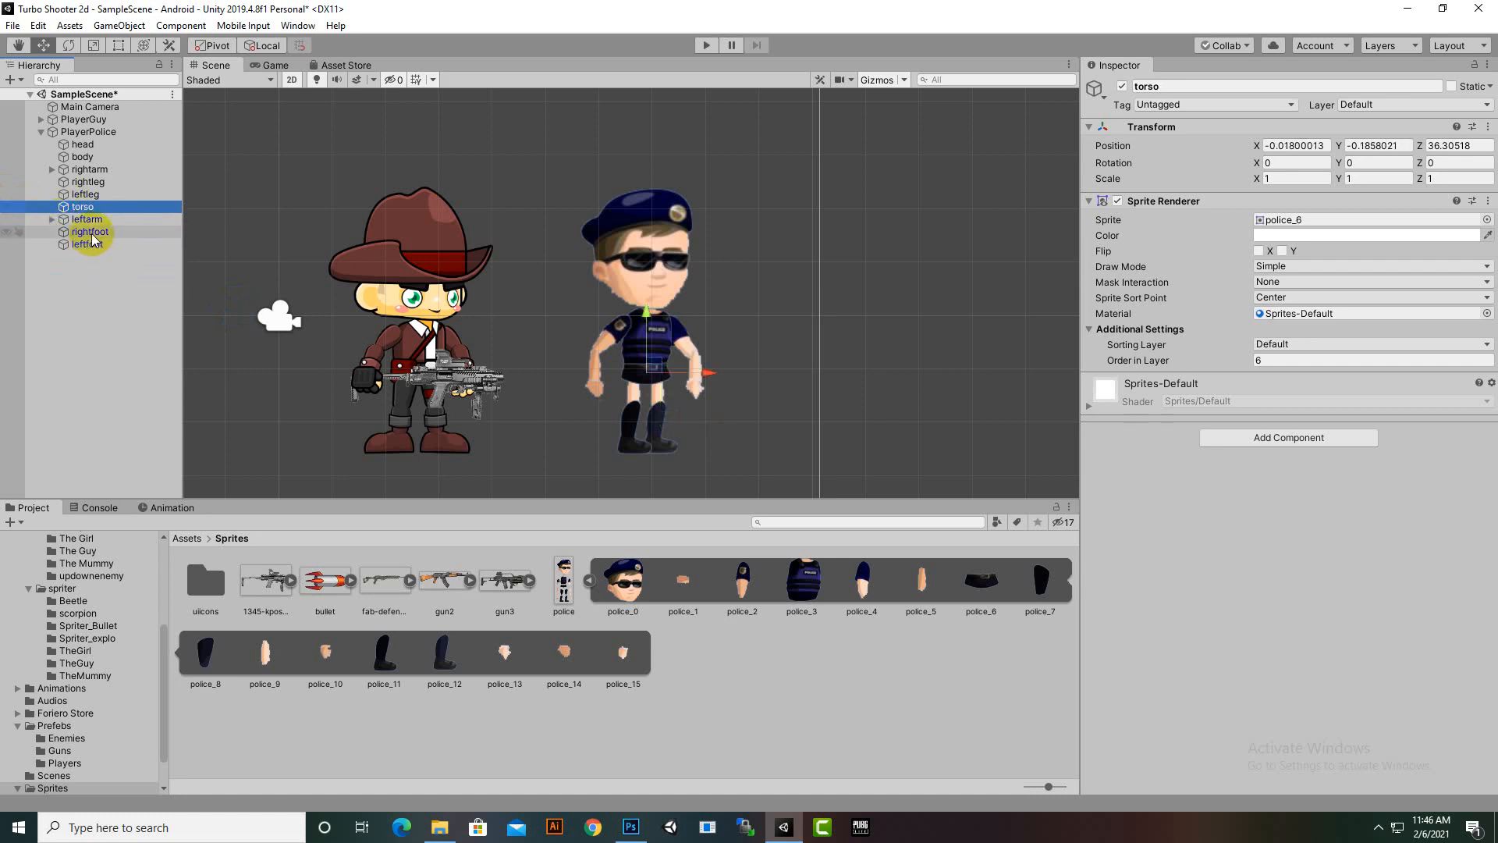
pyautogui.click(85, 185)
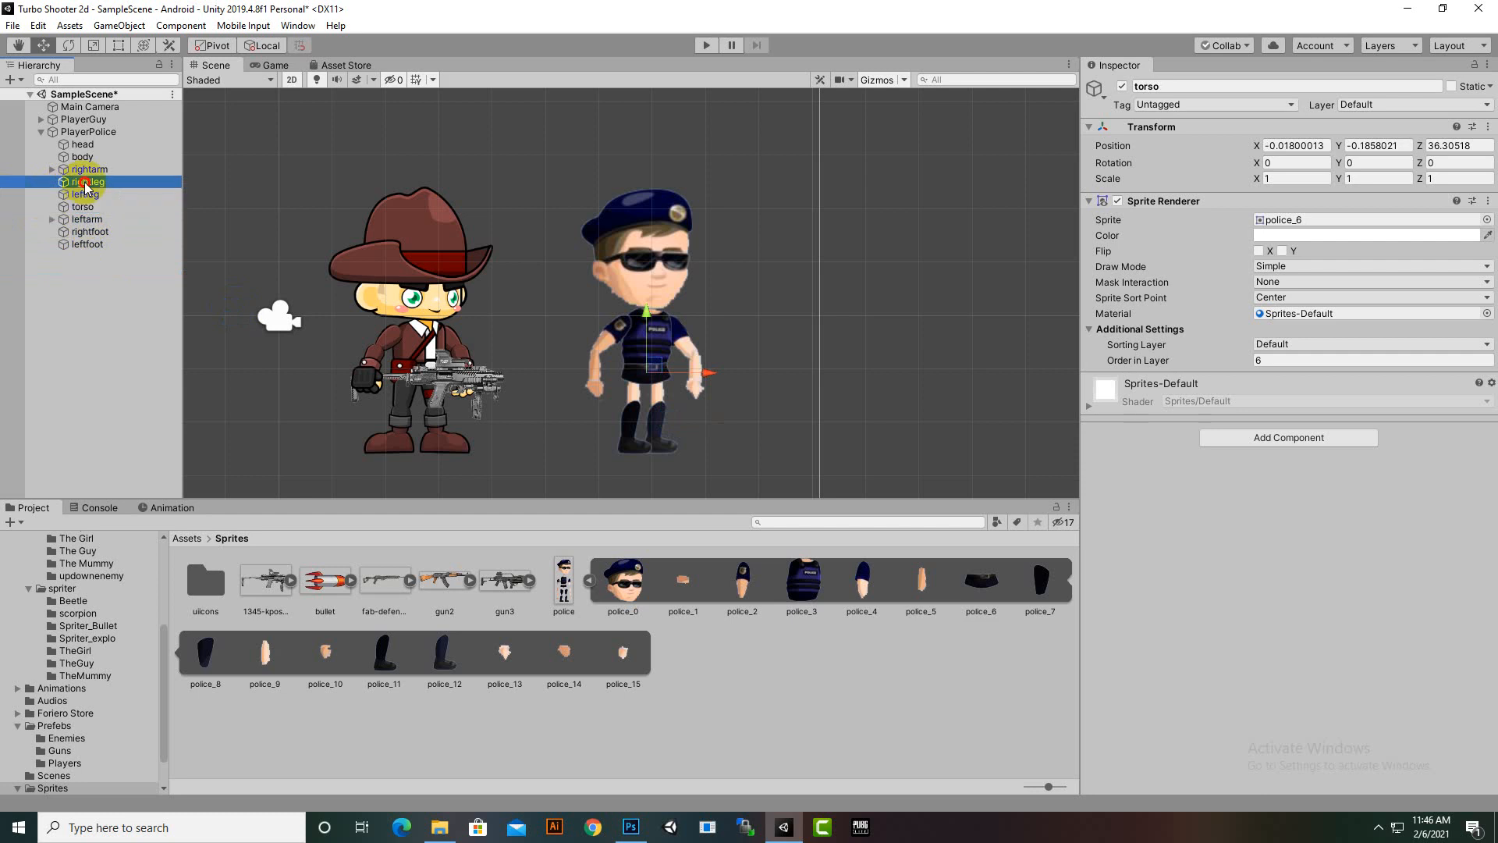
pyautogui.moveTo(86, 185)
pyautogui.mouseDown()
pyautogui.moveTo(86, 211)
pyautogui.moveTo(84, 185)
pyautogui.mouseUp()
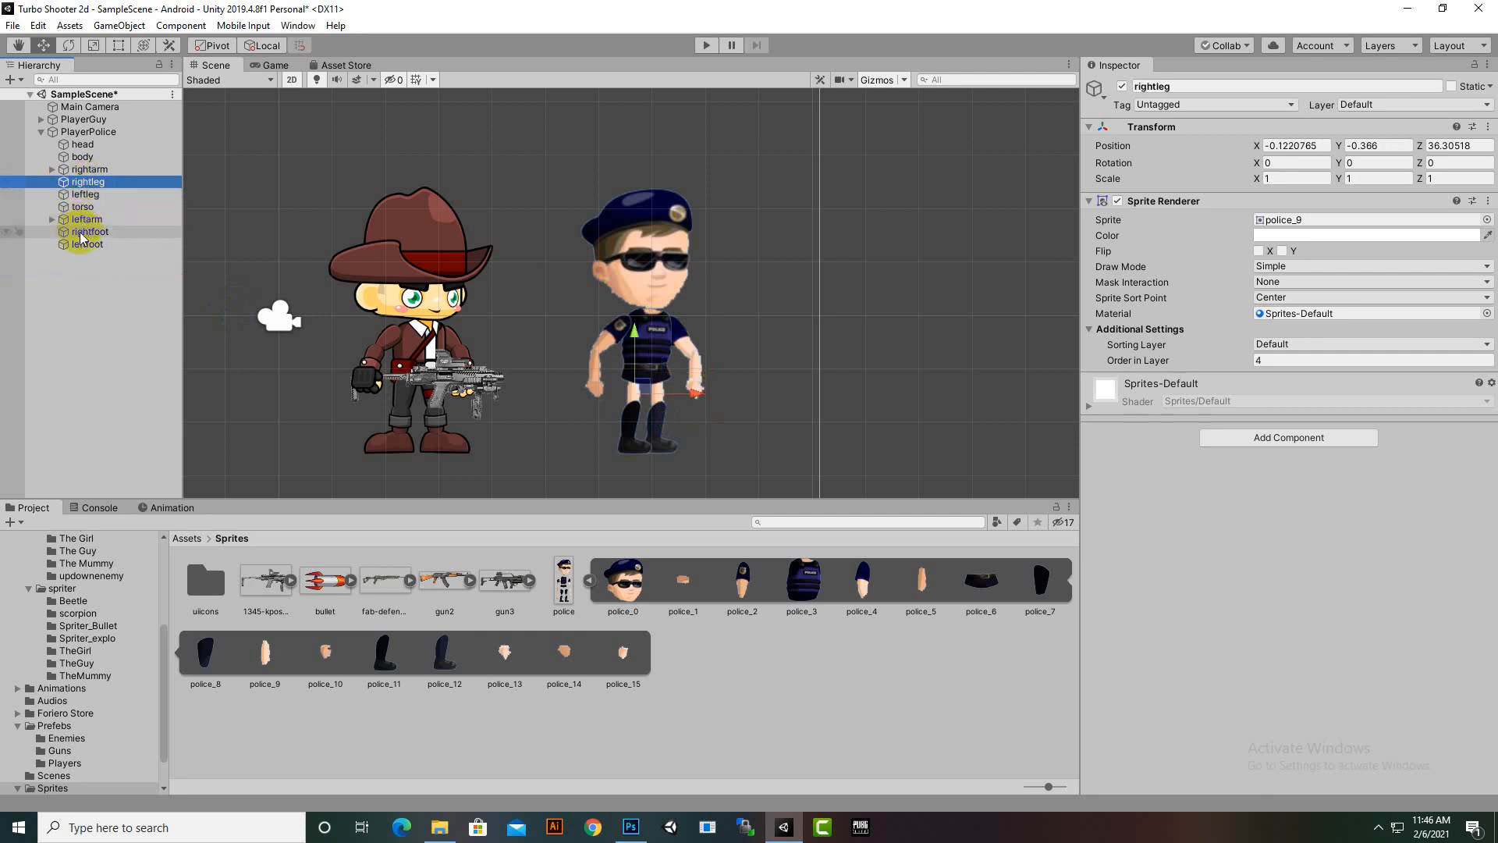
pyautogui.moveTo(82, 231); pyautogui.dragTo(88, 182)
pyautogui.moveTo(87, 243); pyautogui.dragTo(93, 215)
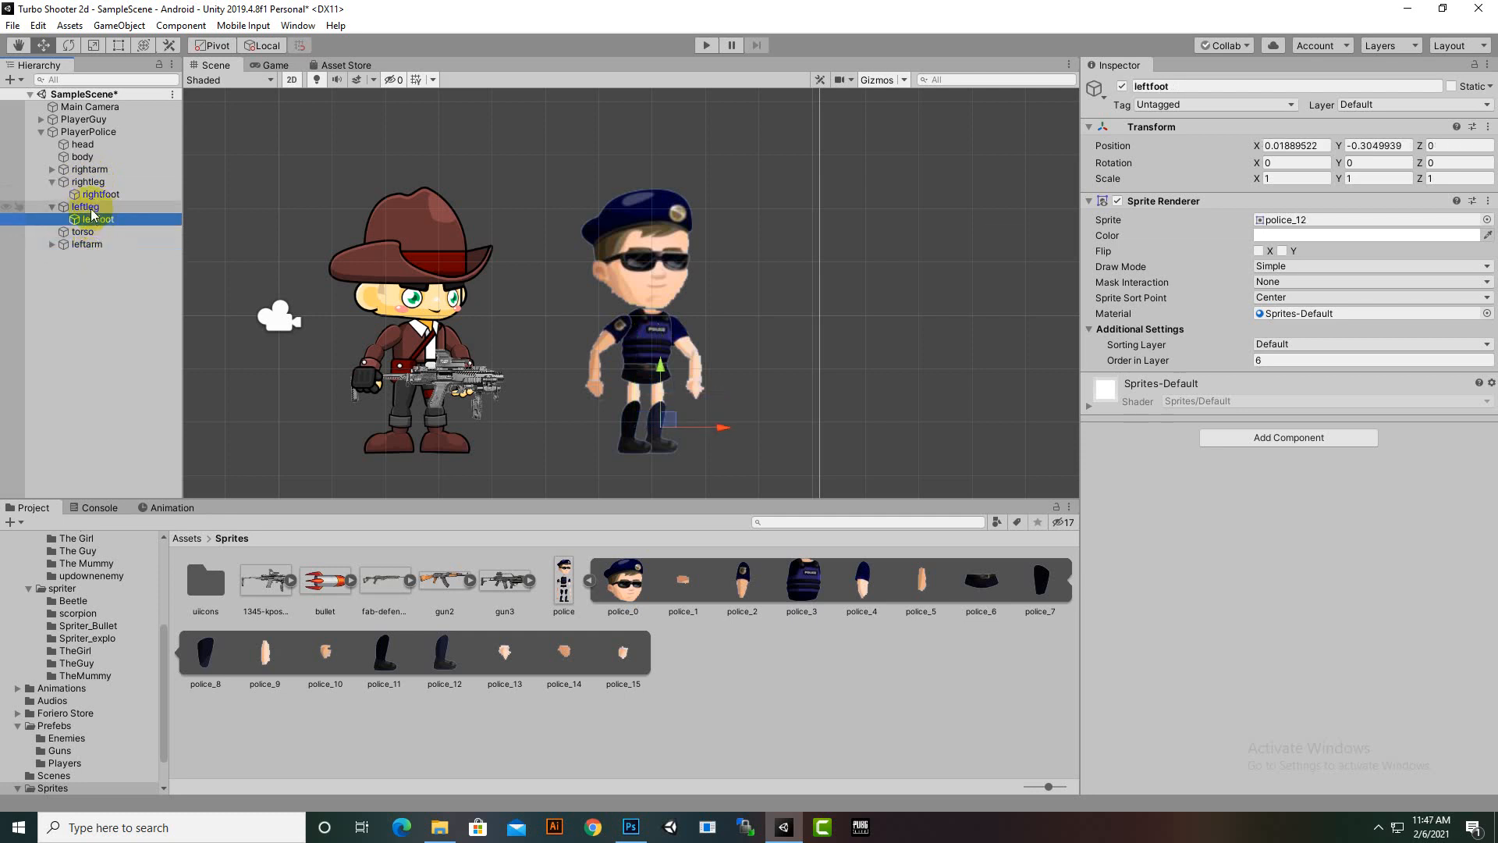
pyautogui.click(52, 182)
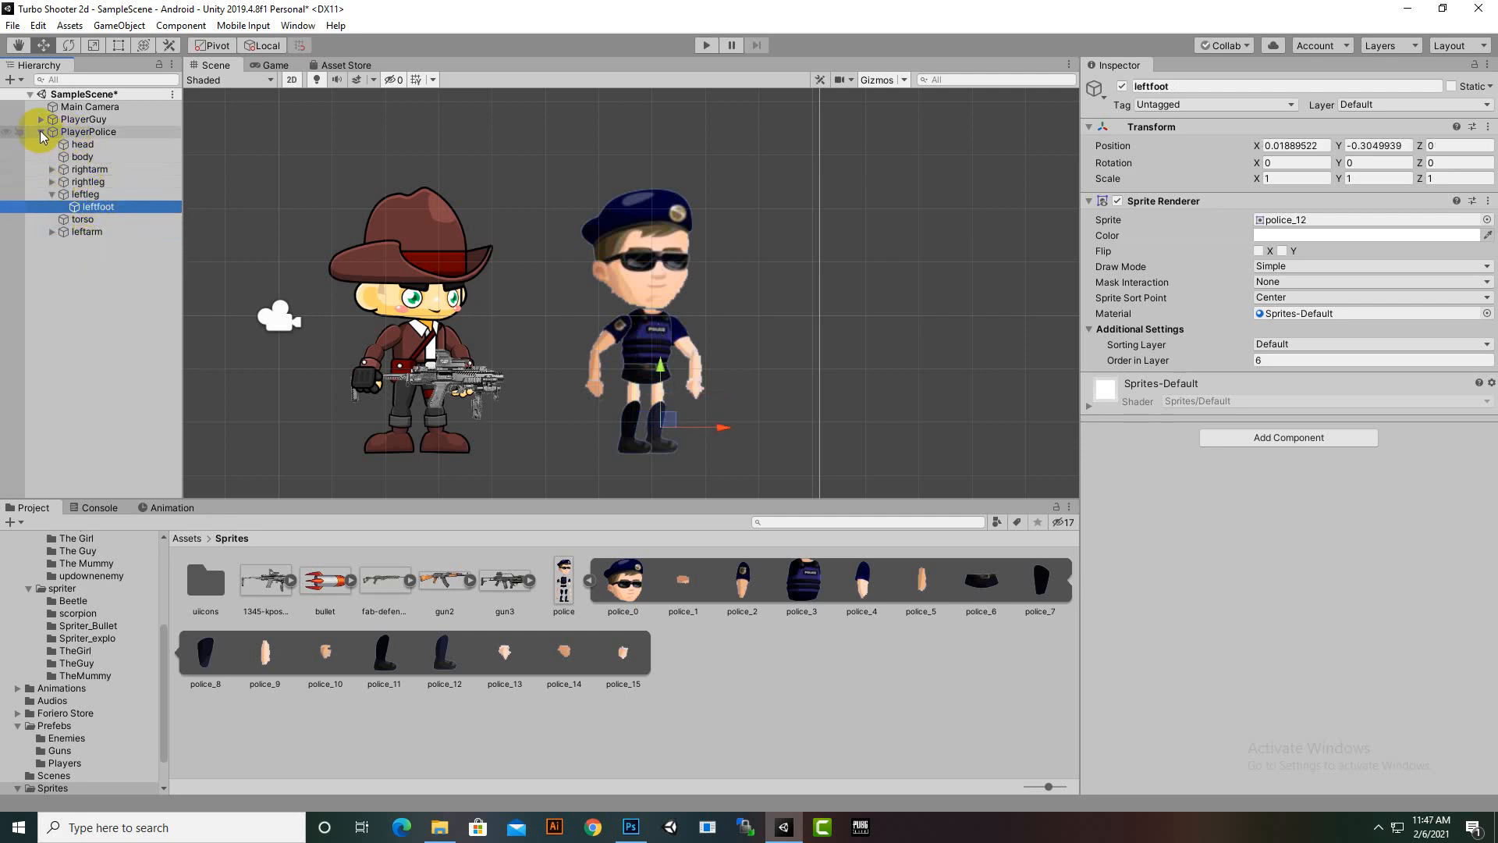
pyautogui.click(52, 194)
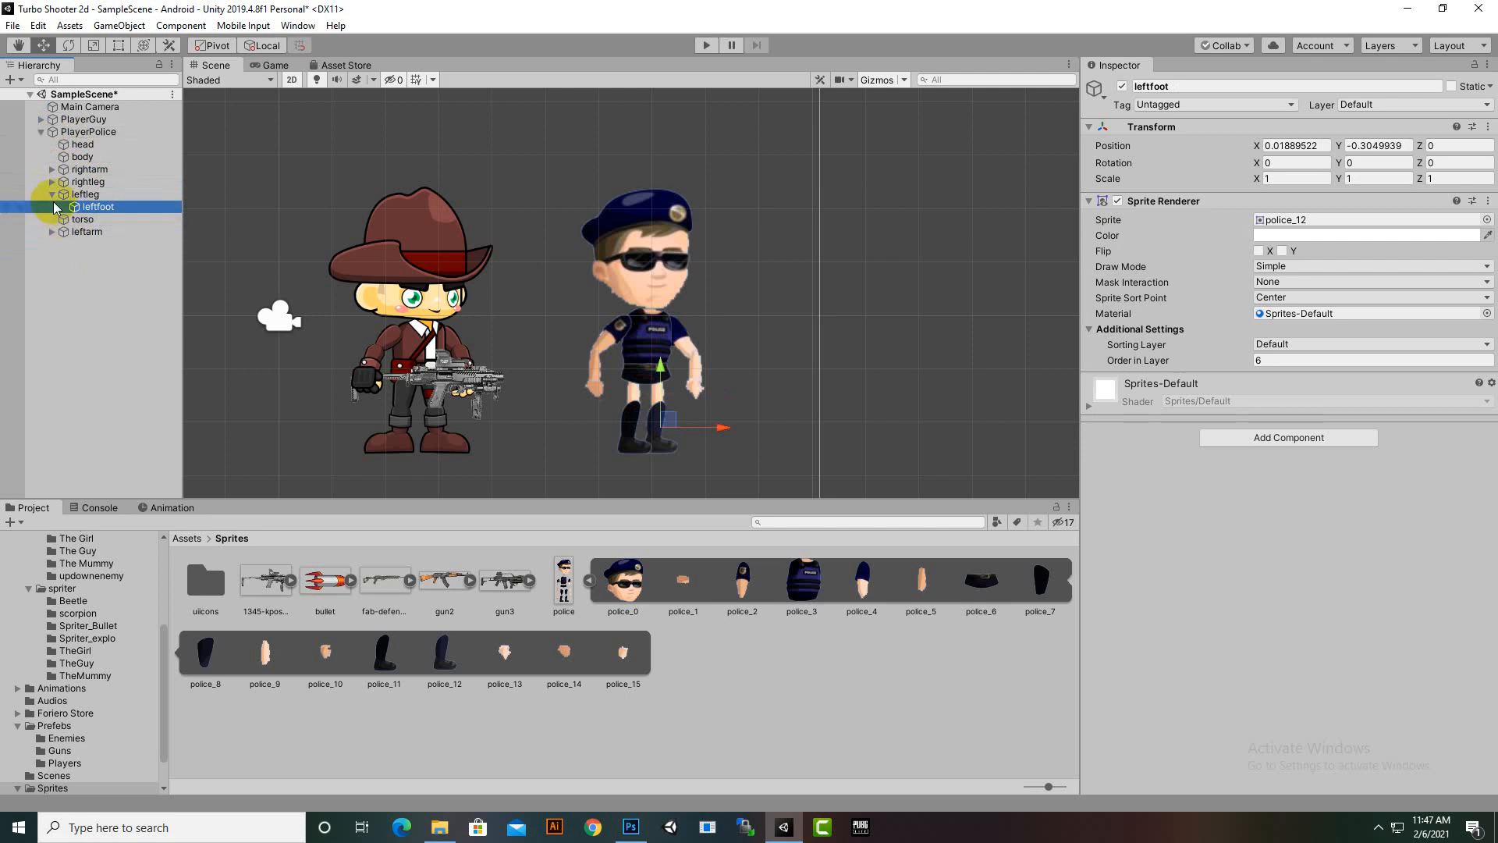
pyautogui.click(86, 132)
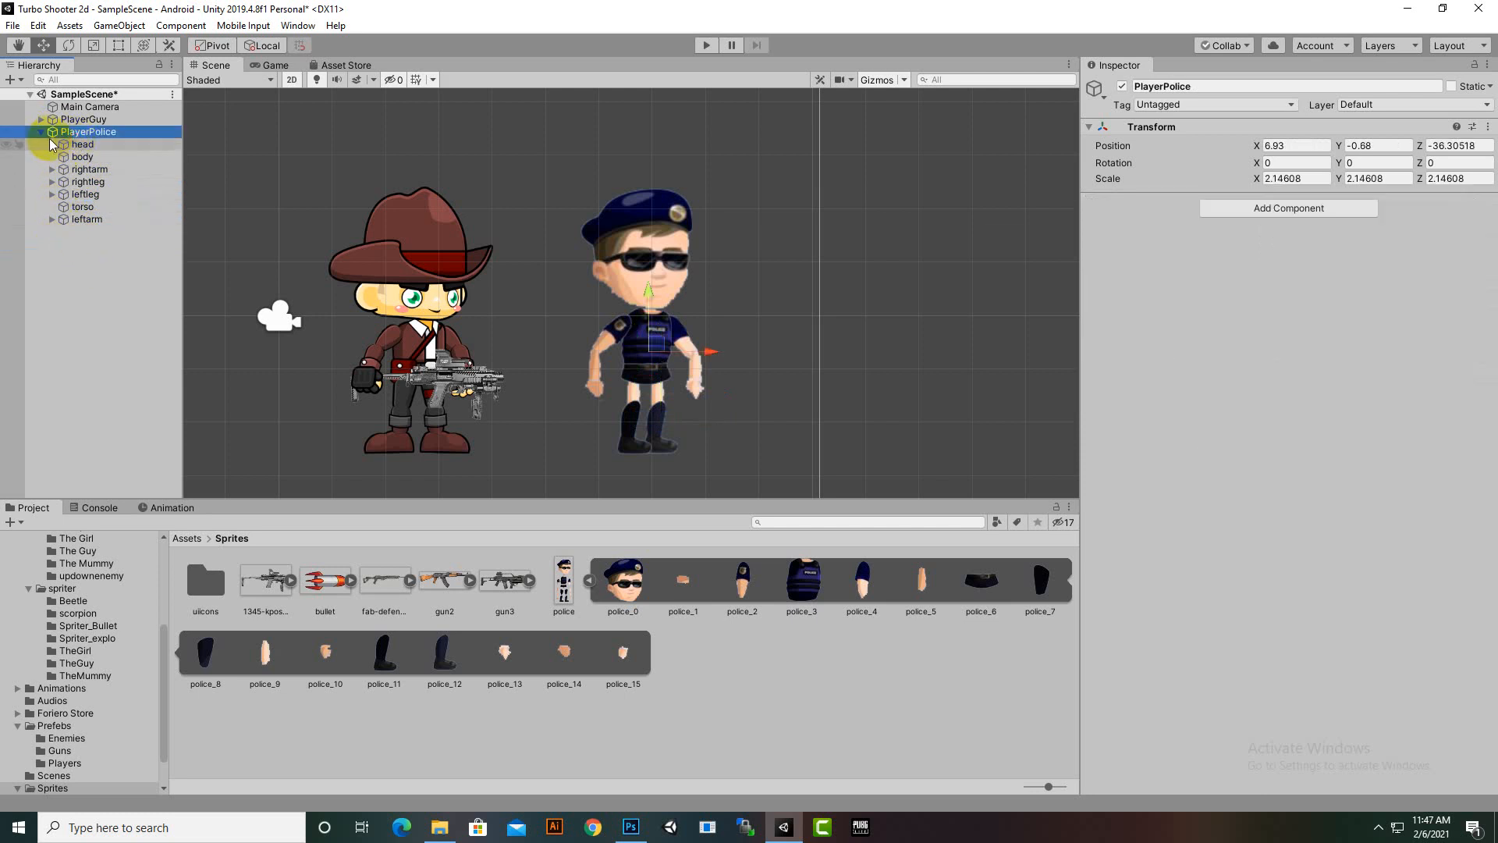
pyautogui.click(41, 132)
# Step: Examine the police character beside the cowboy character in the Game view at different scales, and return to the Scene view
pyautogui.scroll(-3, 697, 359)
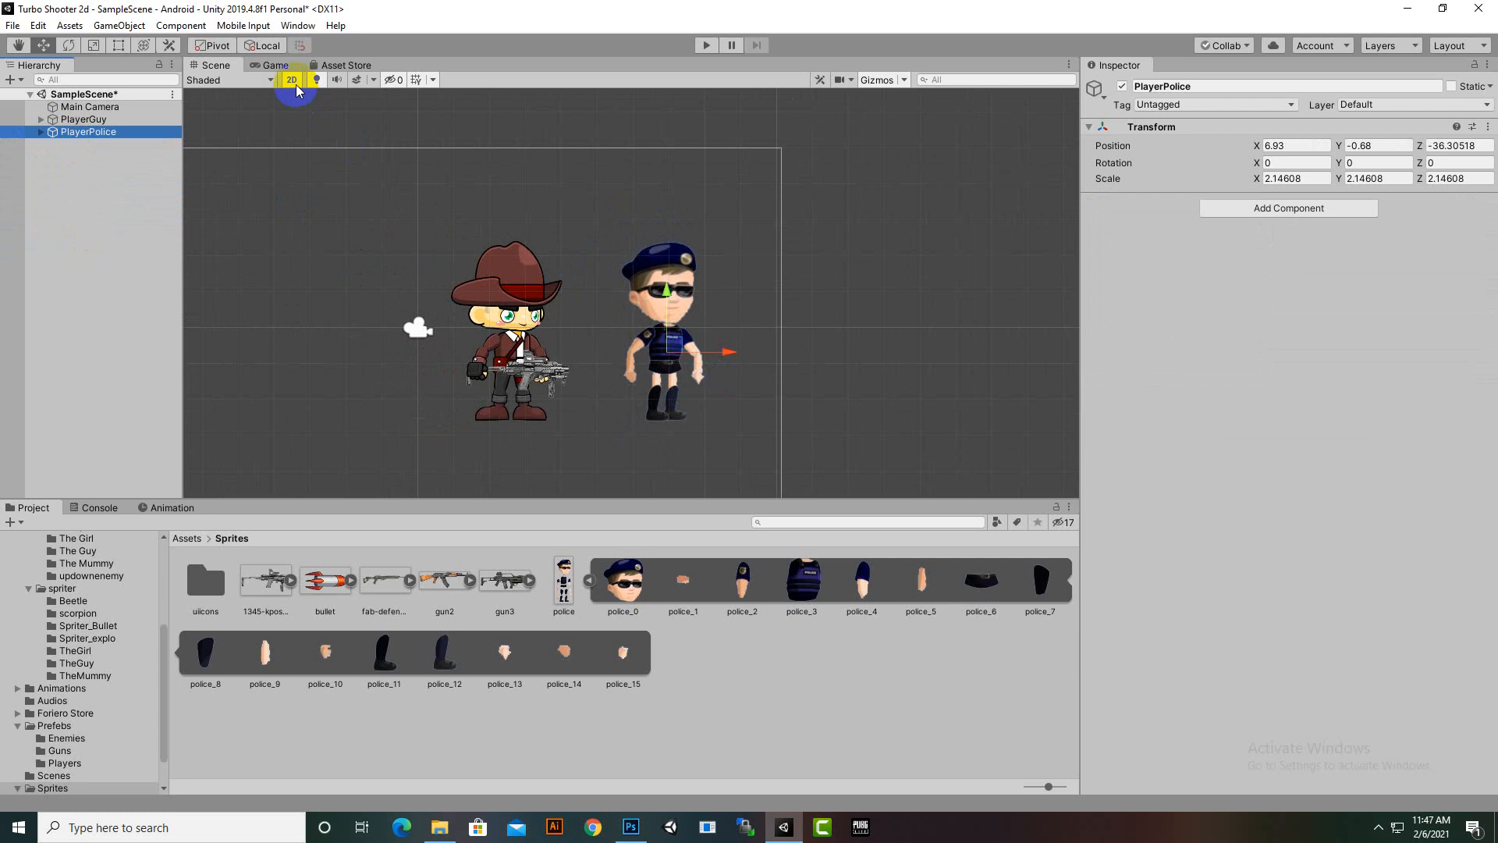
pyautogui.click(264, 69)
pyautogui.scroll(5, 980, 326)
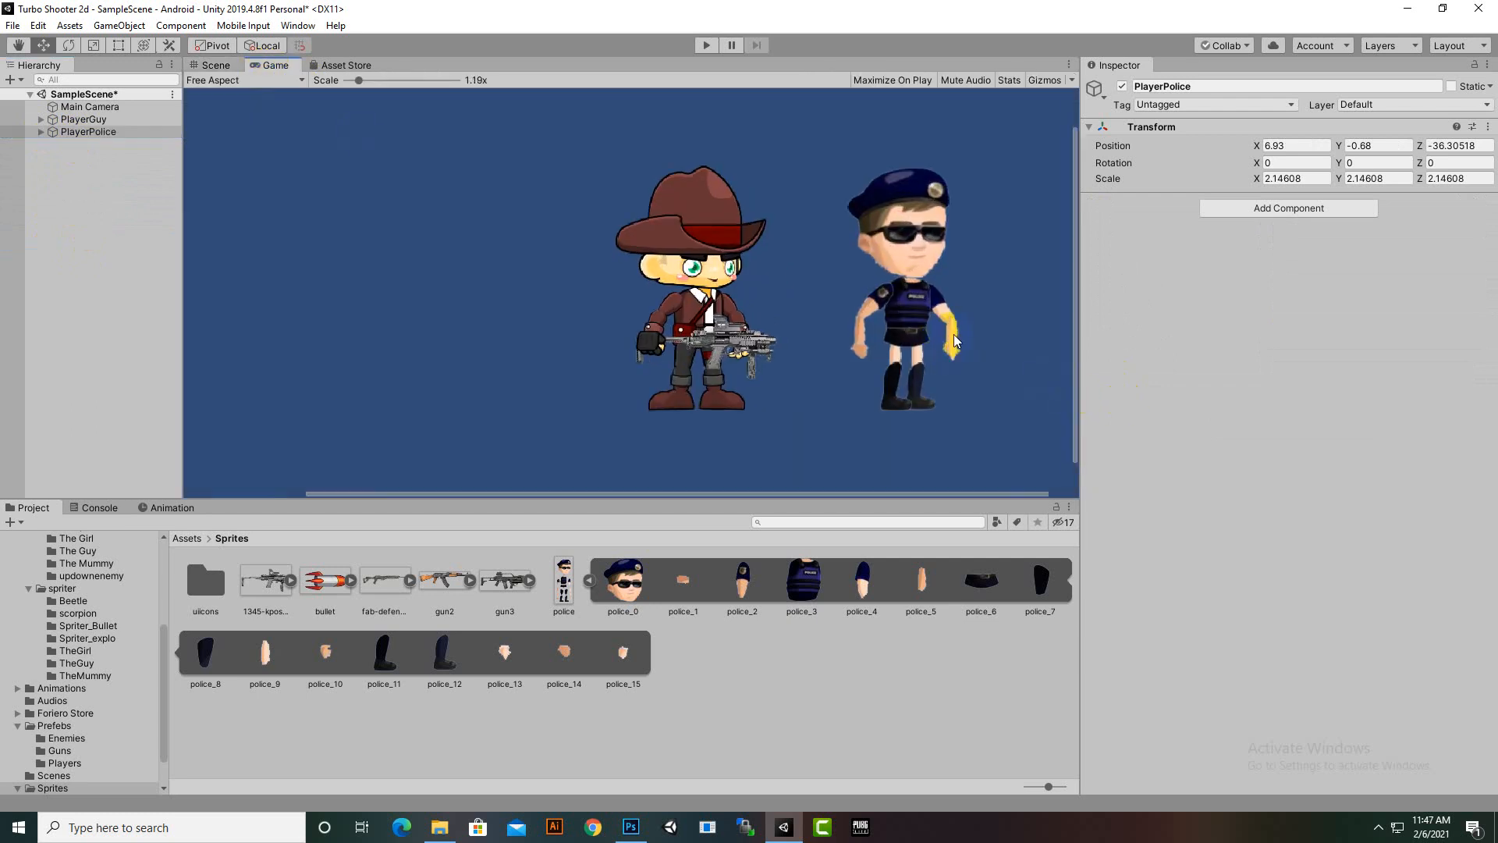
pyautogui.scroll(1, 1021, 326)
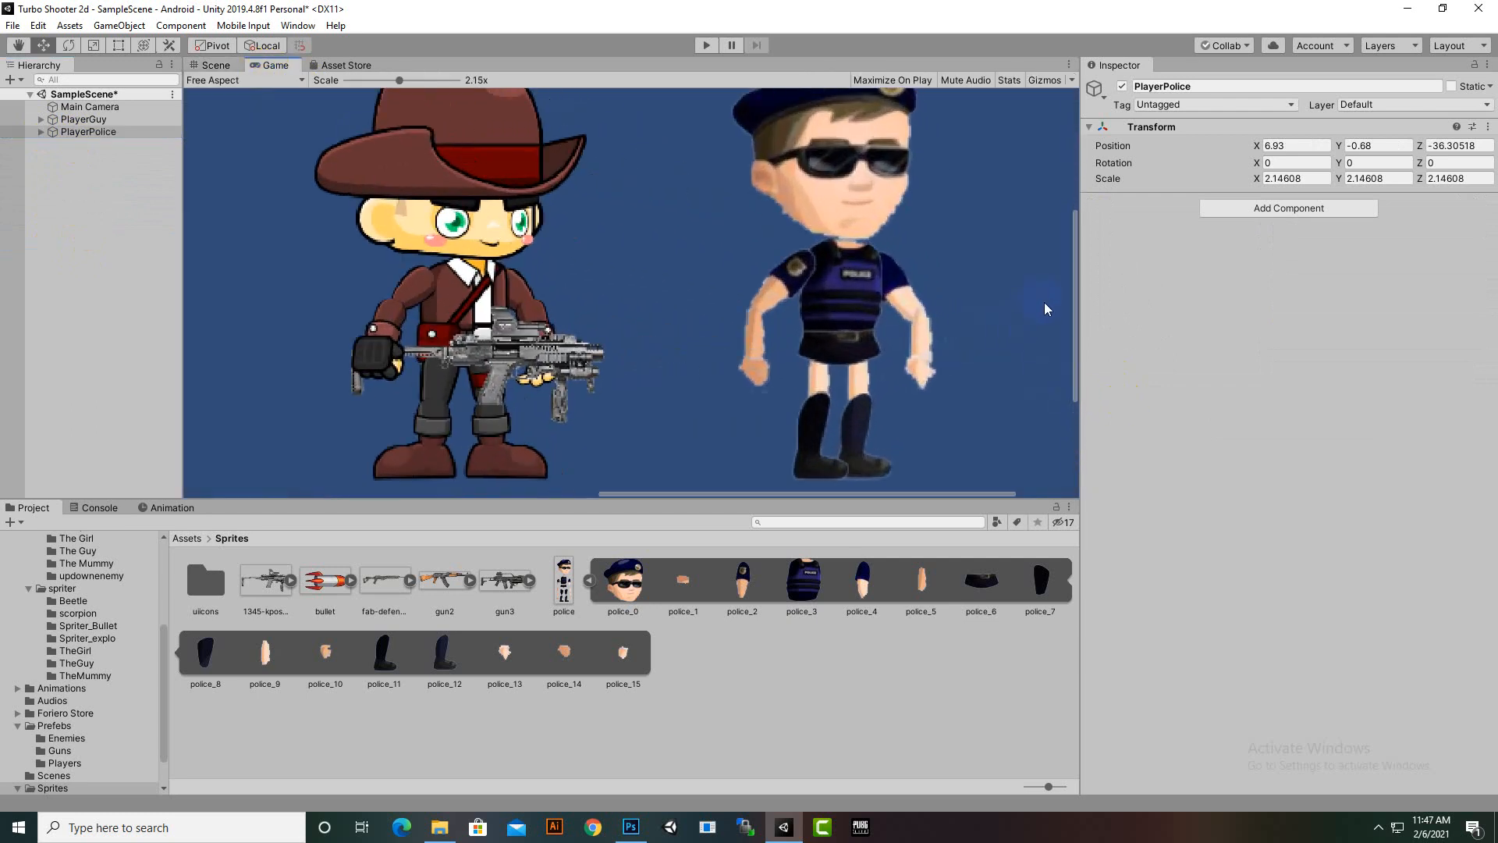
pyautogui.scroll(-4, 843, 306)
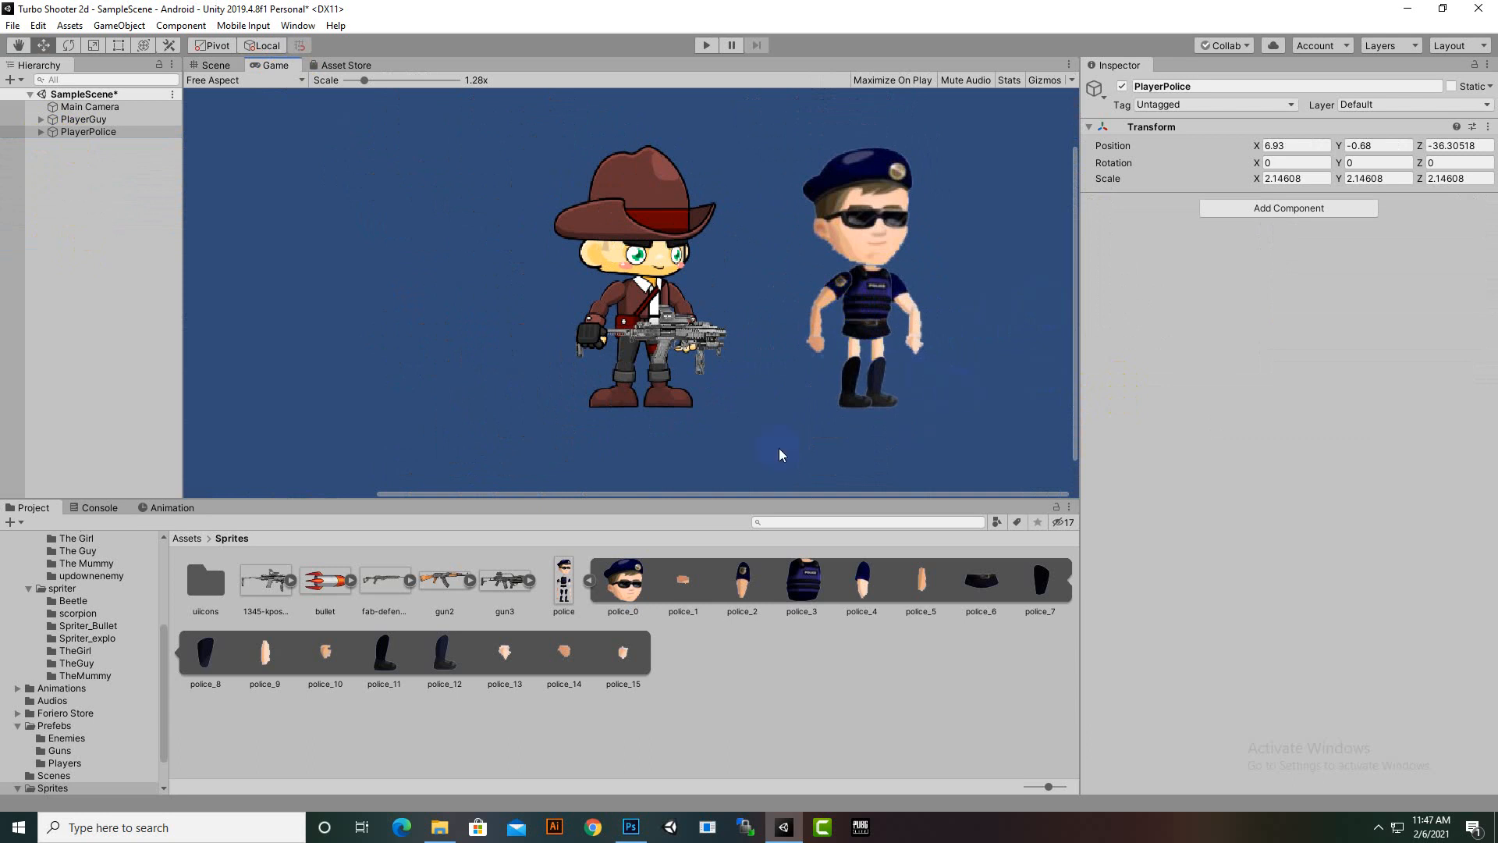
pyautogui.scroll(-2, 702, 421)
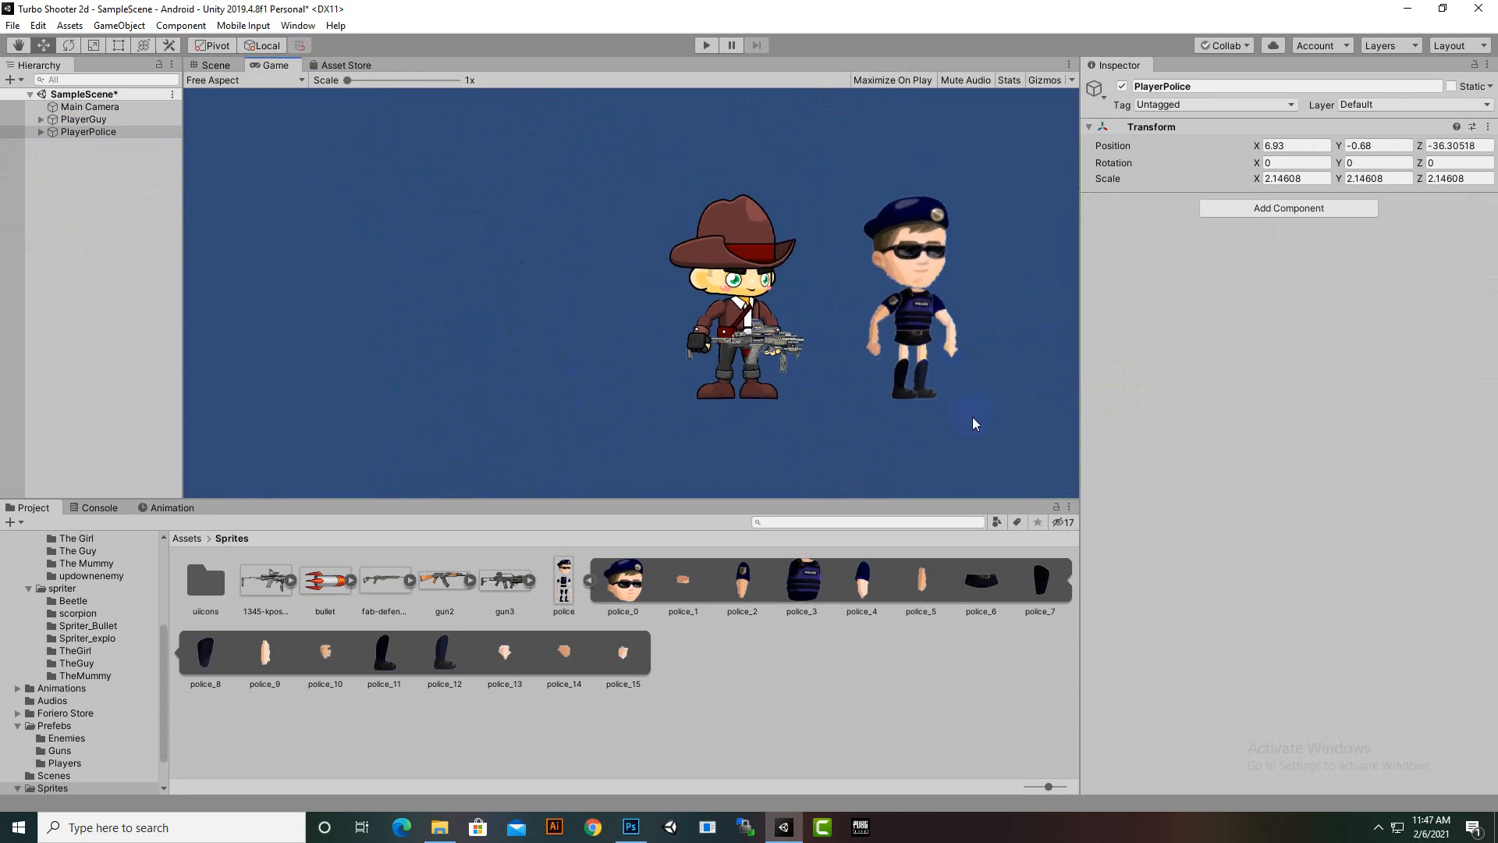
pyautogui.click(211, 66)
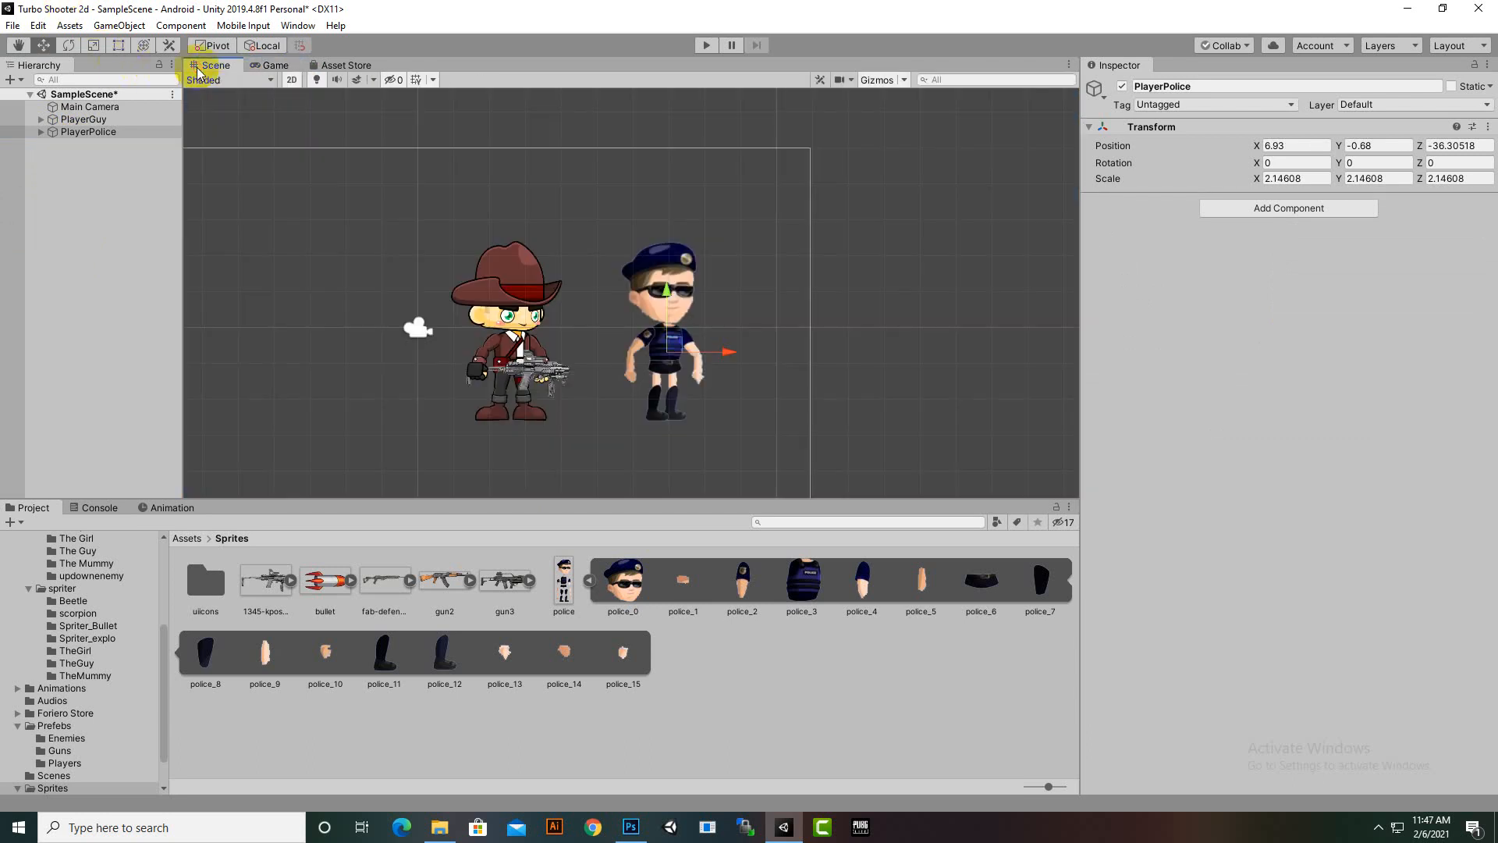
# Step: Collapse the police sprite sheet and save the PlayerPolice object as a prefab in the Sprites folder
pyautogui.click(585, 582)
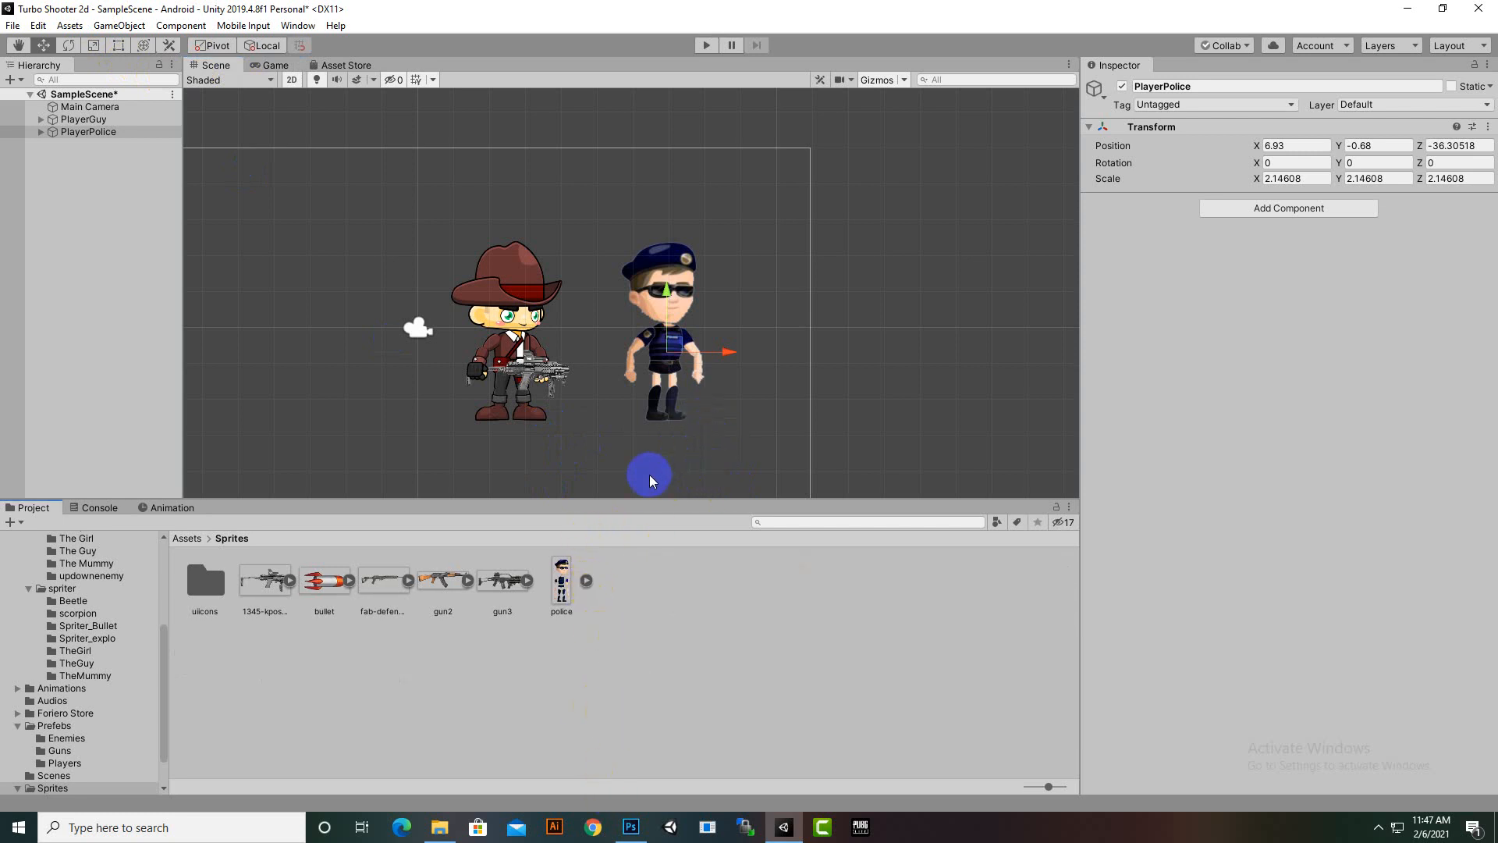
pyautogui.scroll(3, 650, 474)
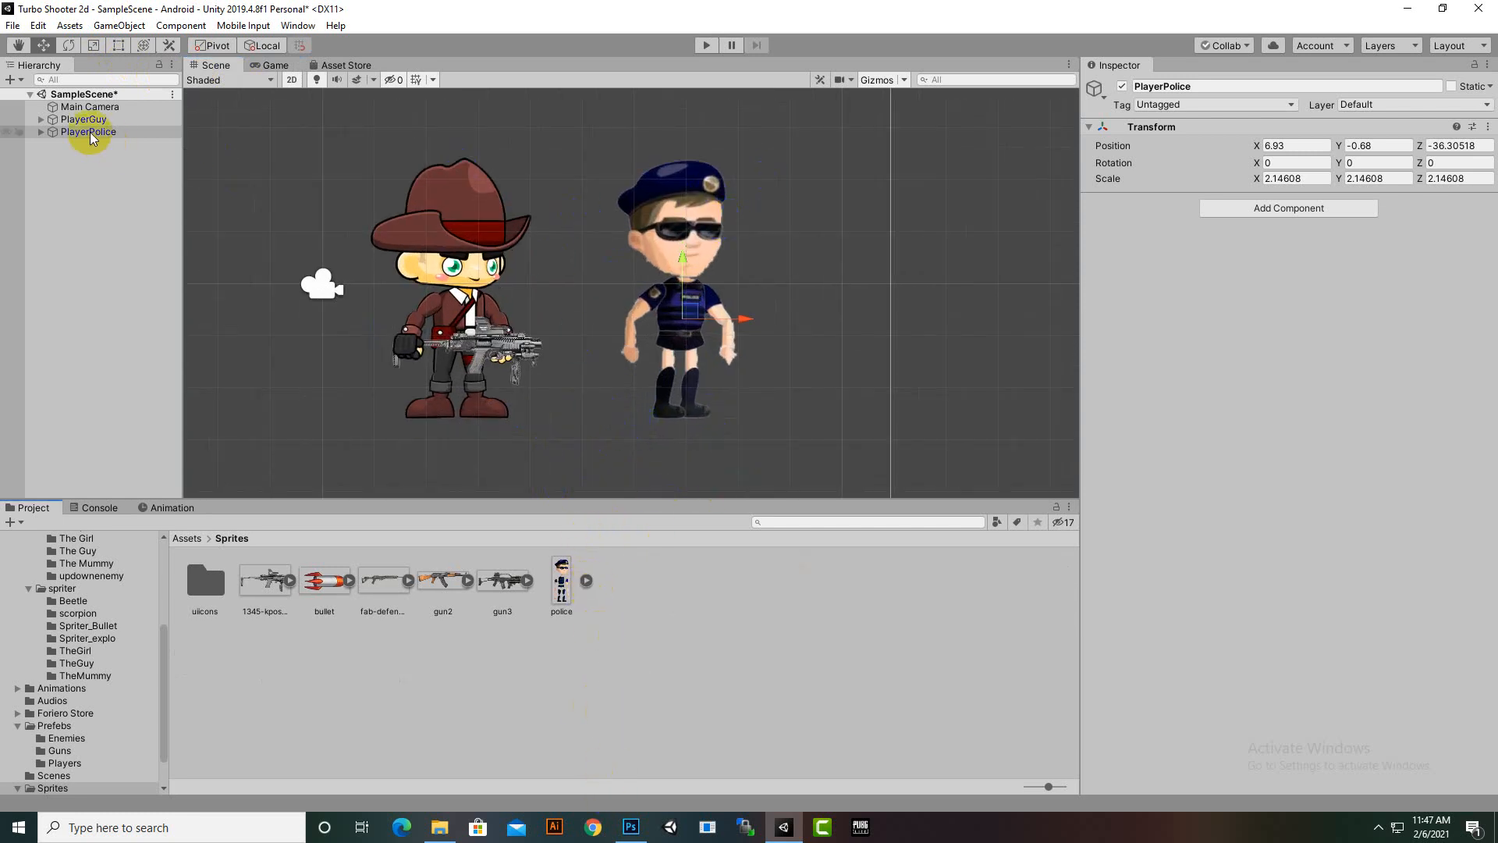
pyautogui.moveTo(92, 138); pyautogui.dragTo(679, 640)
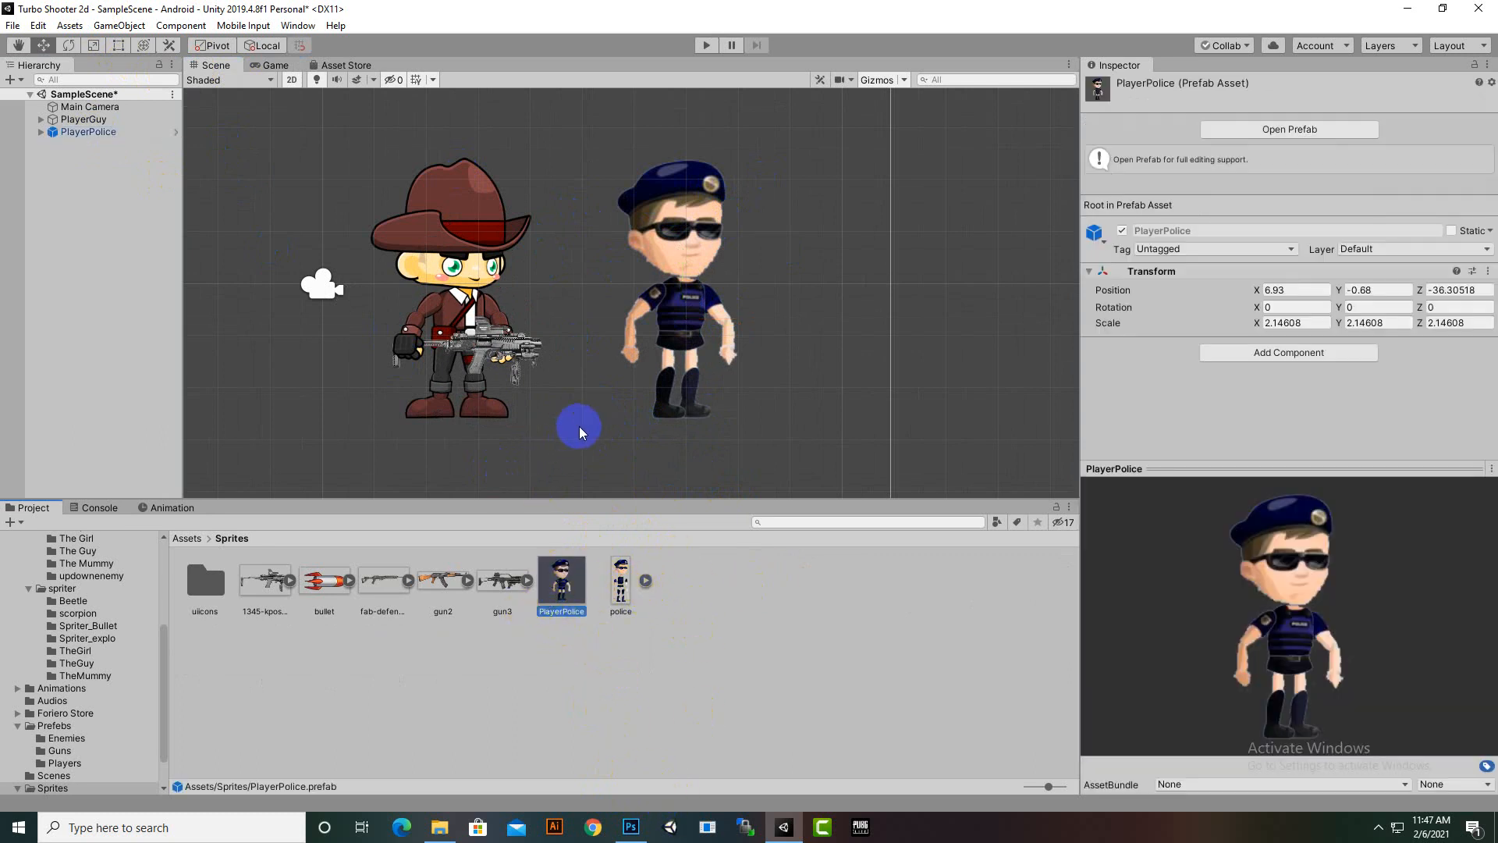
pyautogui.scroll(-2, 566, 425)
pyautogui.moveTo(560, 423); pyautogui.dragTo(742, 448, button='middle')
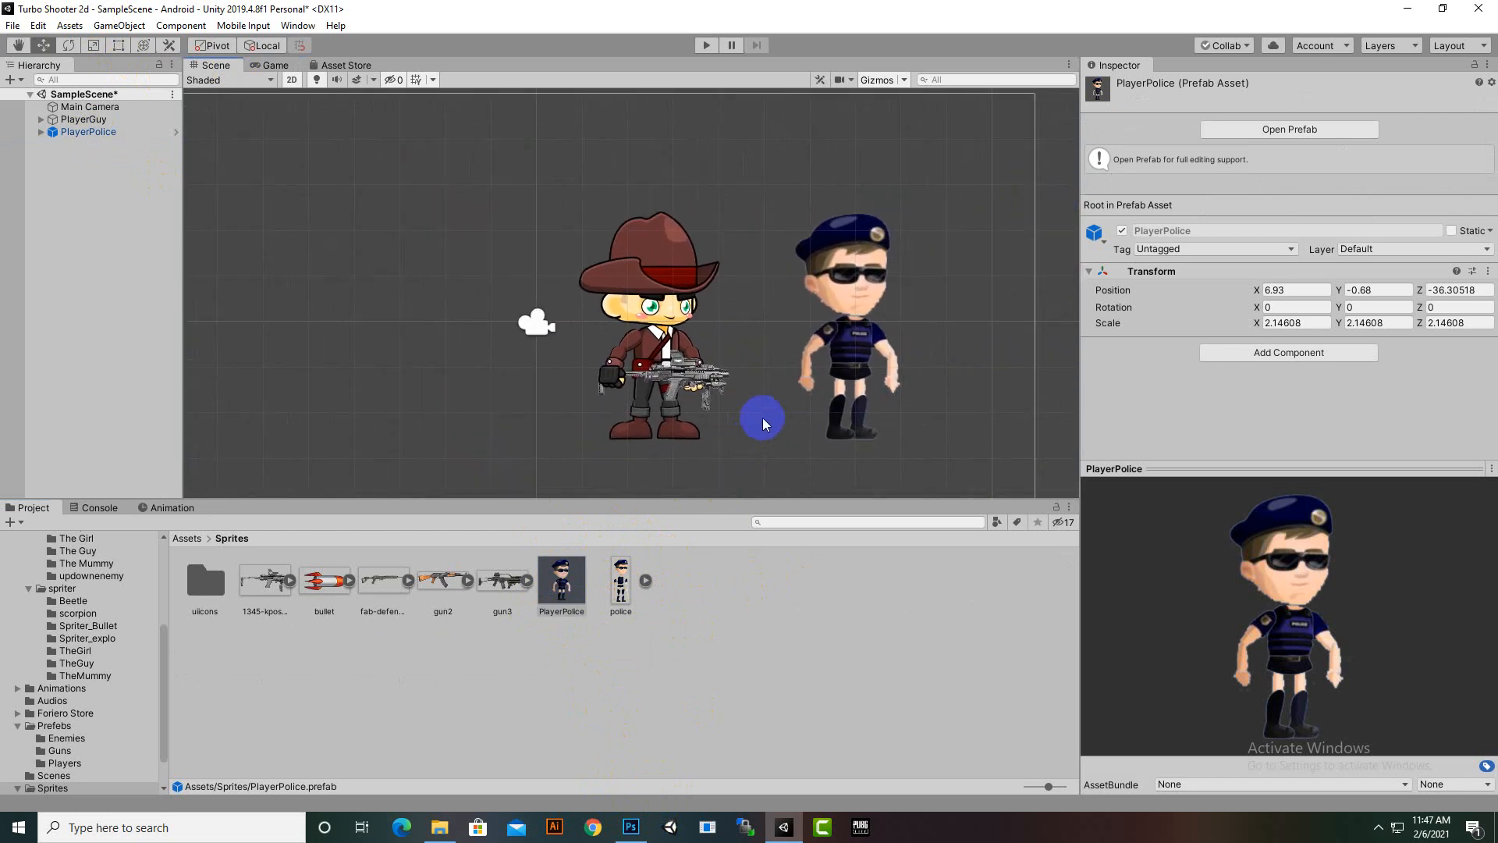